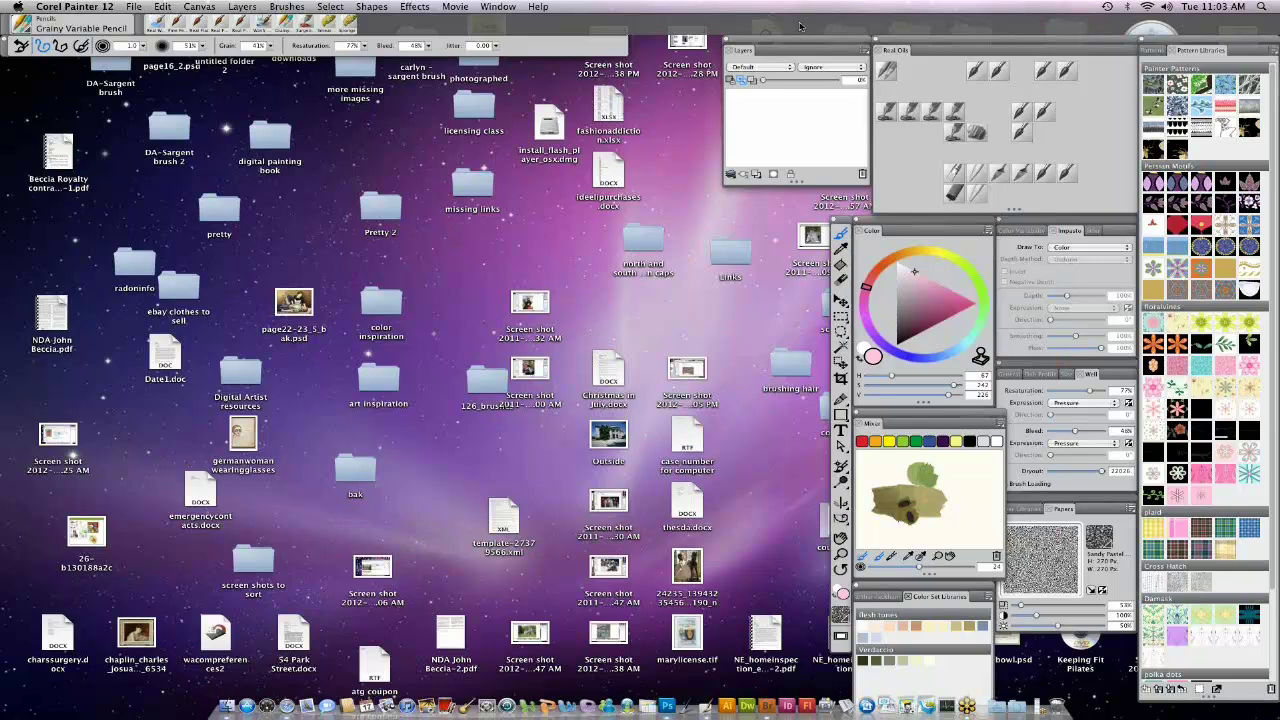
# Create a new blank image with its height set to 7 inches.
pyautogui.click(133, 7)
pyautogui.click(168, 26)
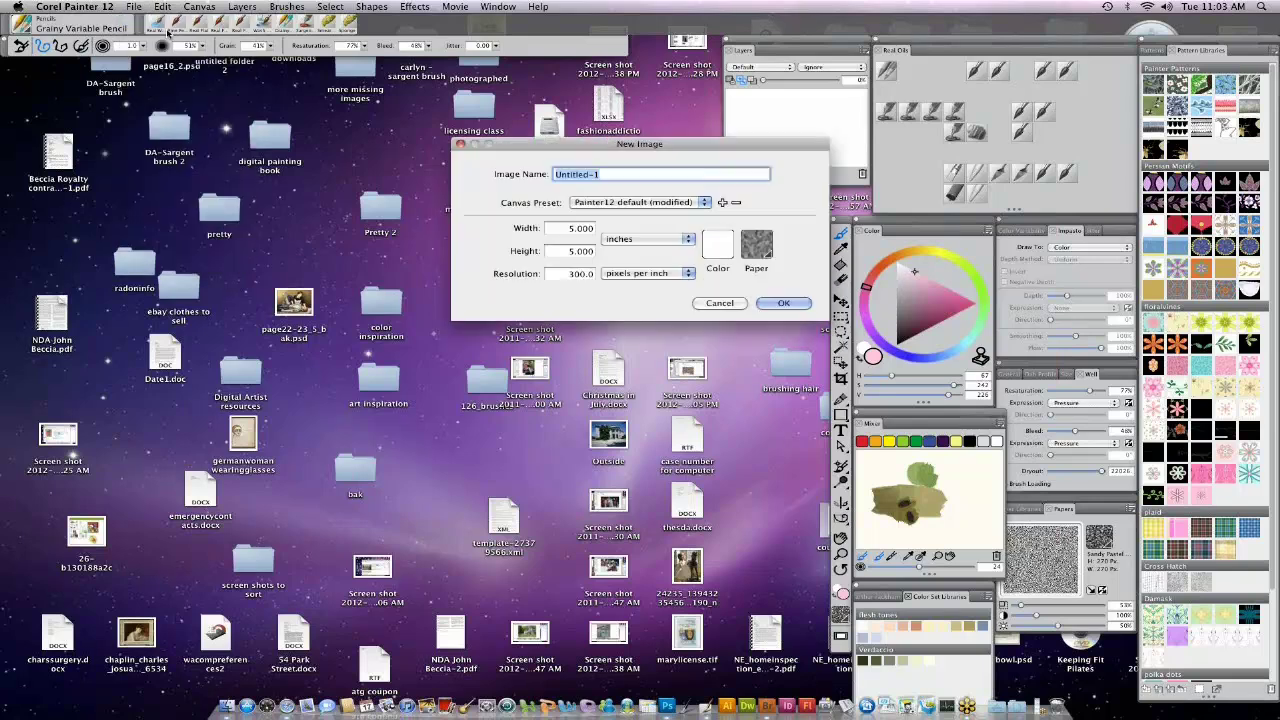
pyautogui.click(597, 252)
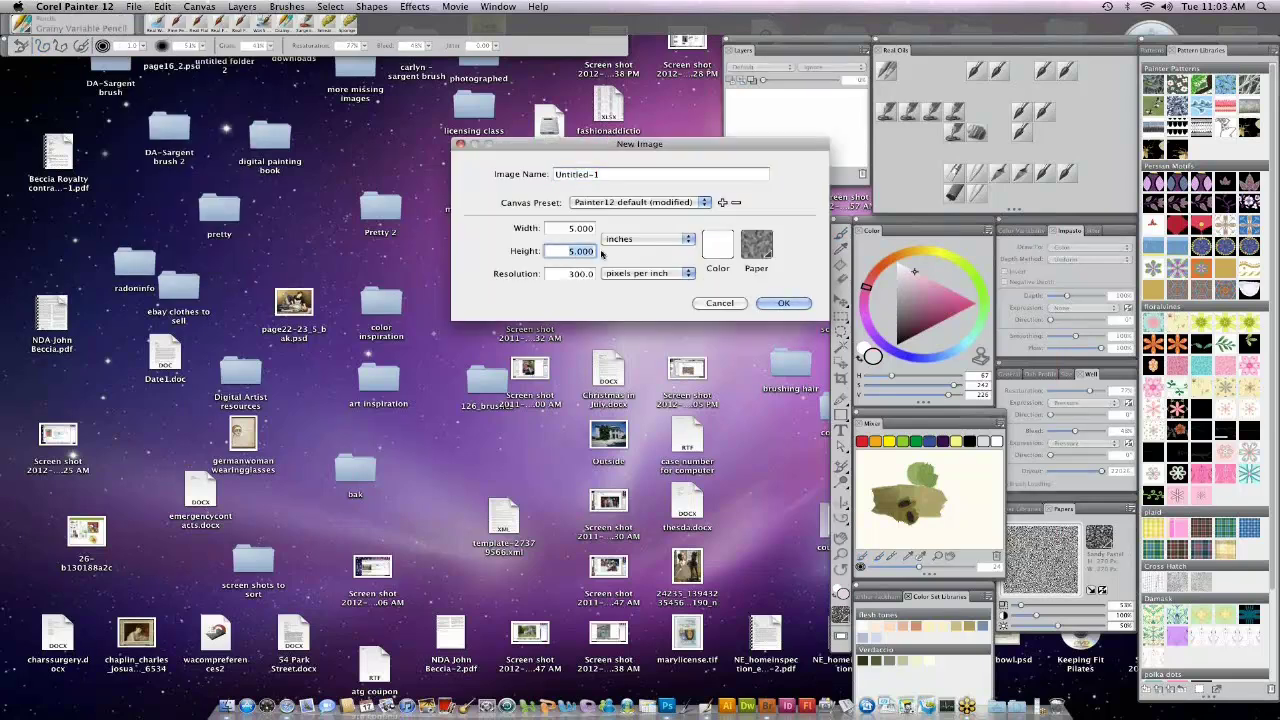
pyautogui.write('7')
pyautogui.press('XF86AudioRaiseVolume')
pyautogui.click(778, 304)
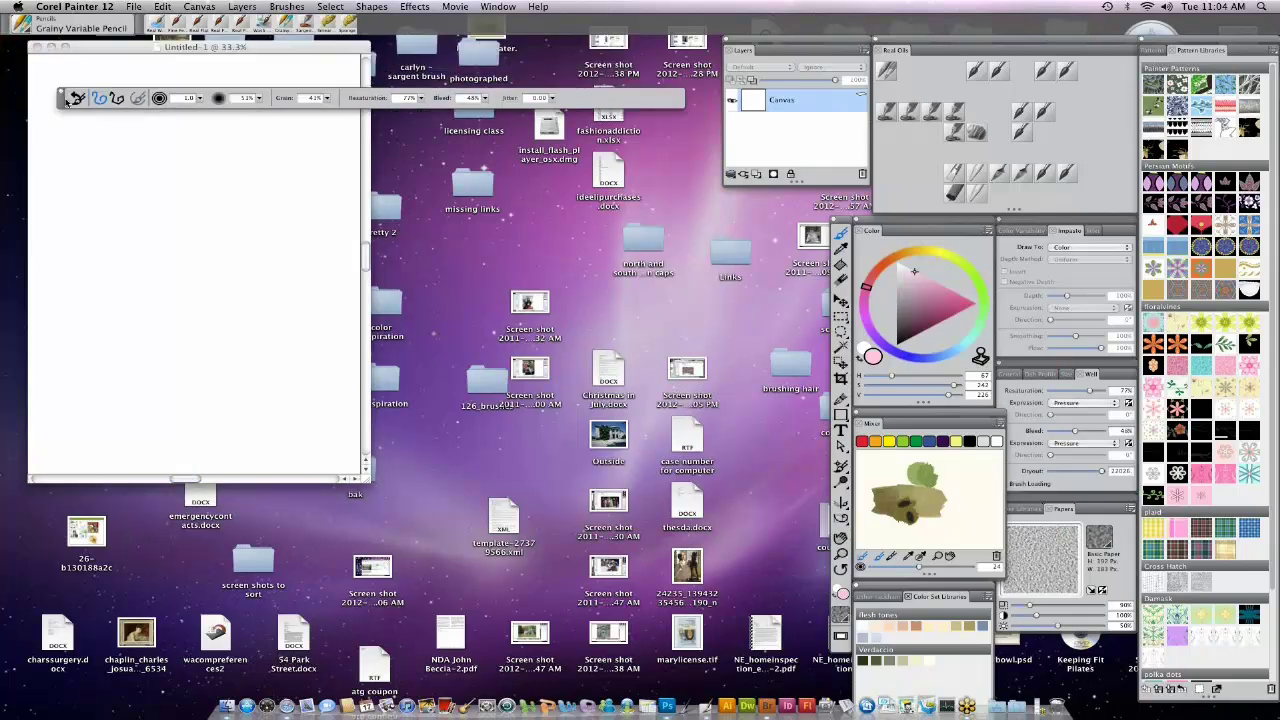
# Reposition and enlarge the canvas window so the whole page shows, and place the brush settings bar just above it.
pyautogui.moveTo(114, 47); pyautogui.dragTo(392, 165)
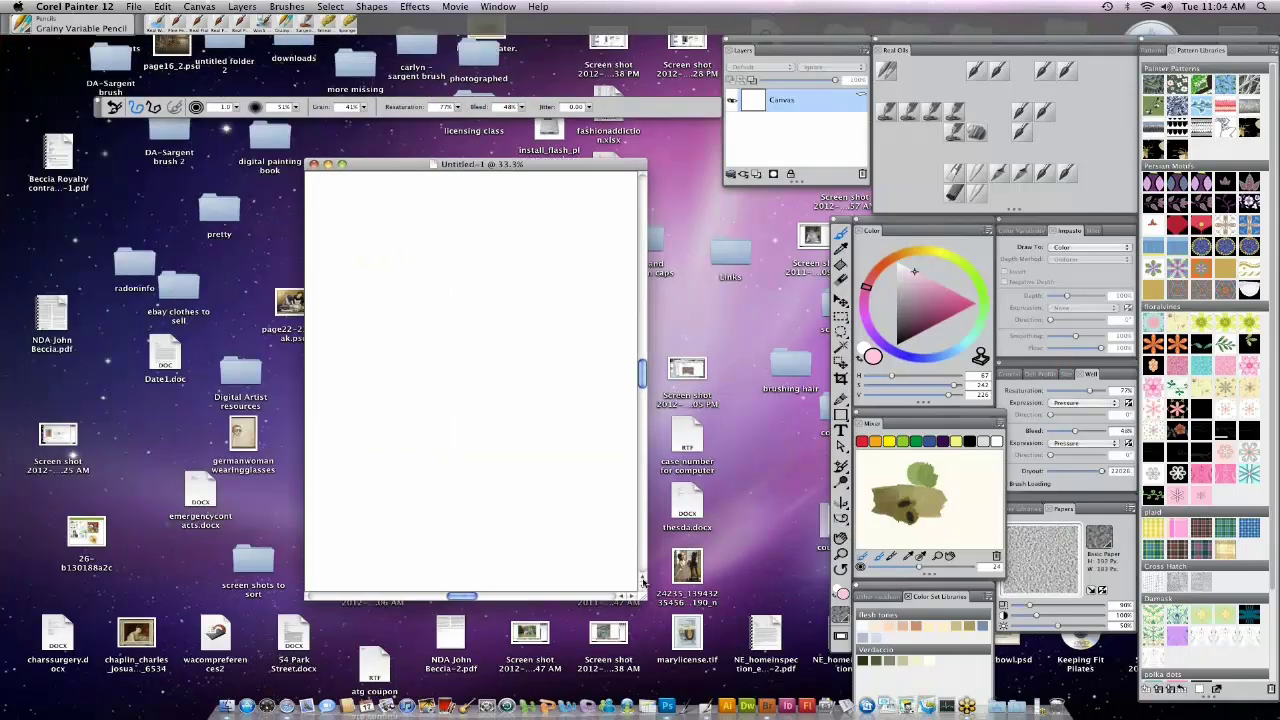
pyautogui.moveTo(645, 598); pyautogui.dragTo(765, 613)
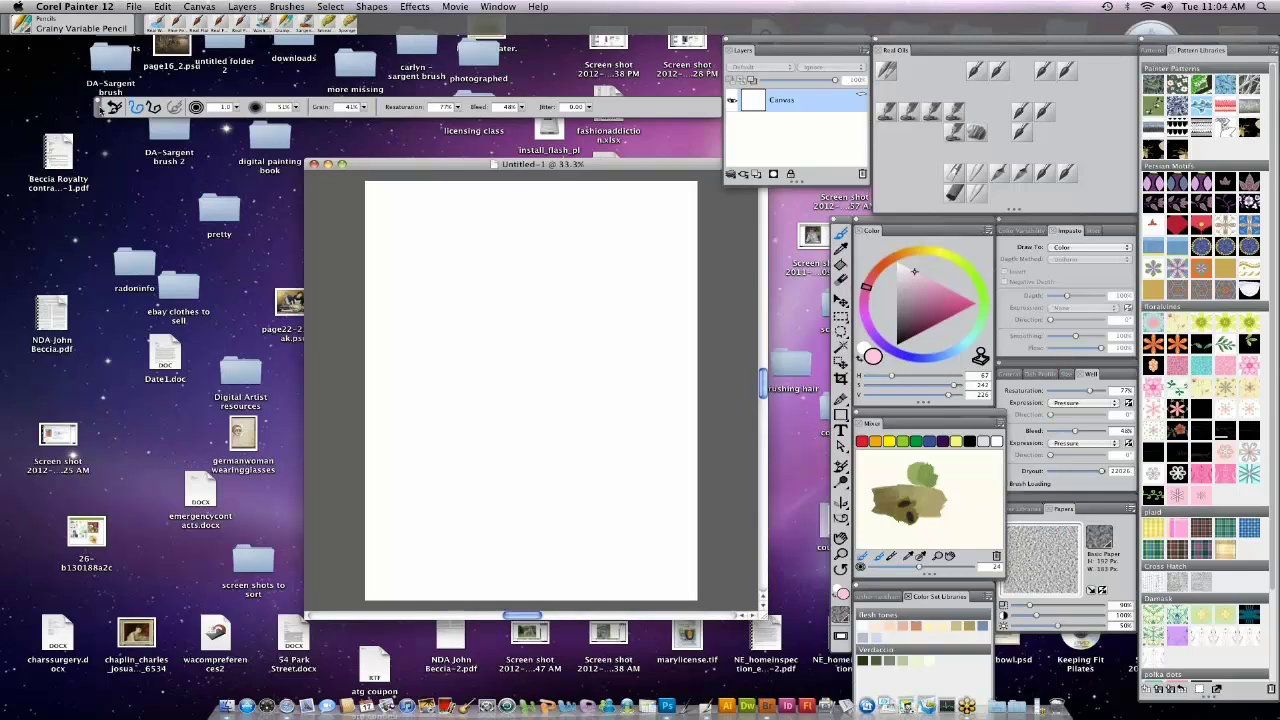
pyautogui.moveTo(100, 112)
pyautogui.mouseDown()
pyautogui.moveTo(322, 142)
pyautogui.moveTo(306, 143)
pyautogui.mouseUp()
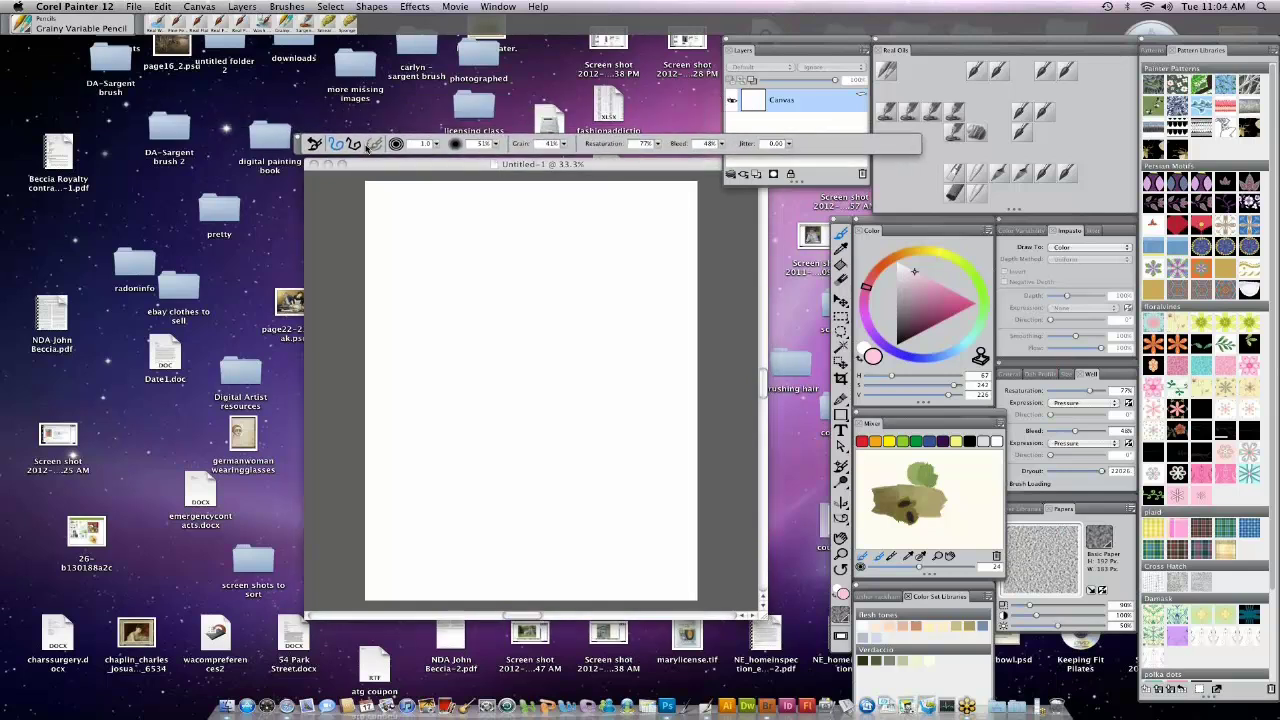
# Choose the Grainy Variable Pencil with 40% grain and select the Artists Rough paper texture.
pyautogui.click(26, 28)
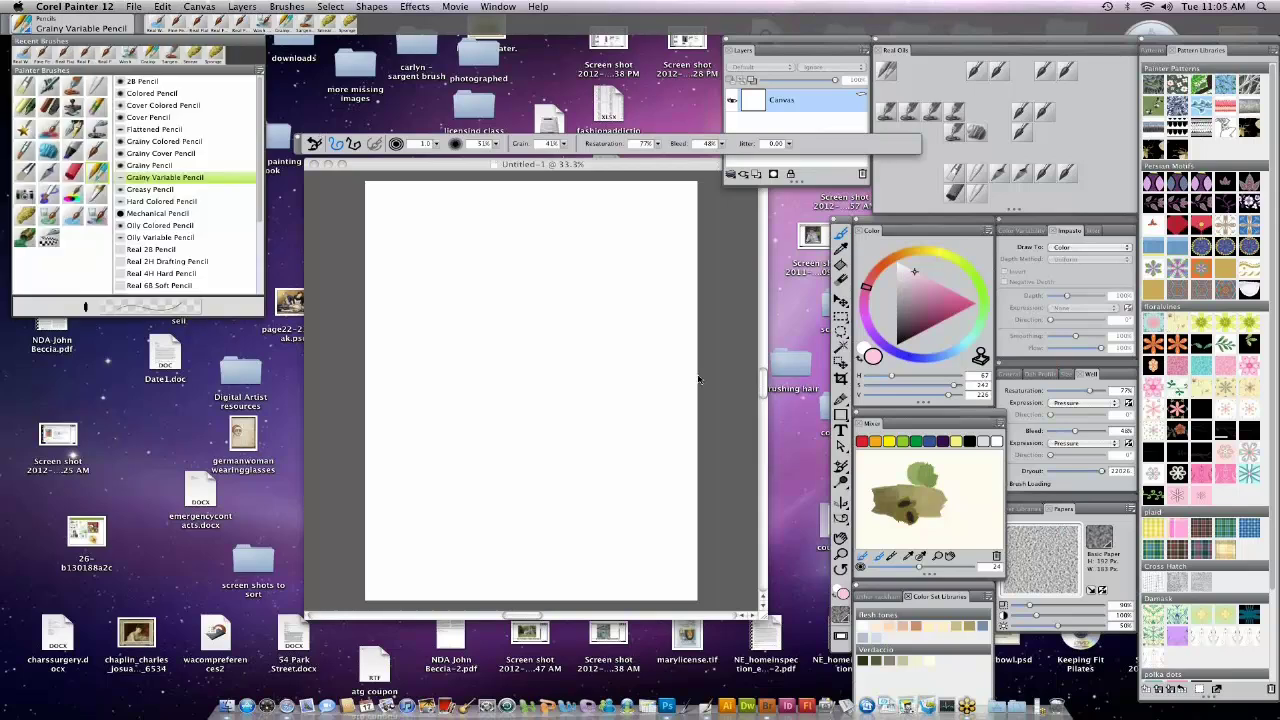
pyautogui.click(726, 357)
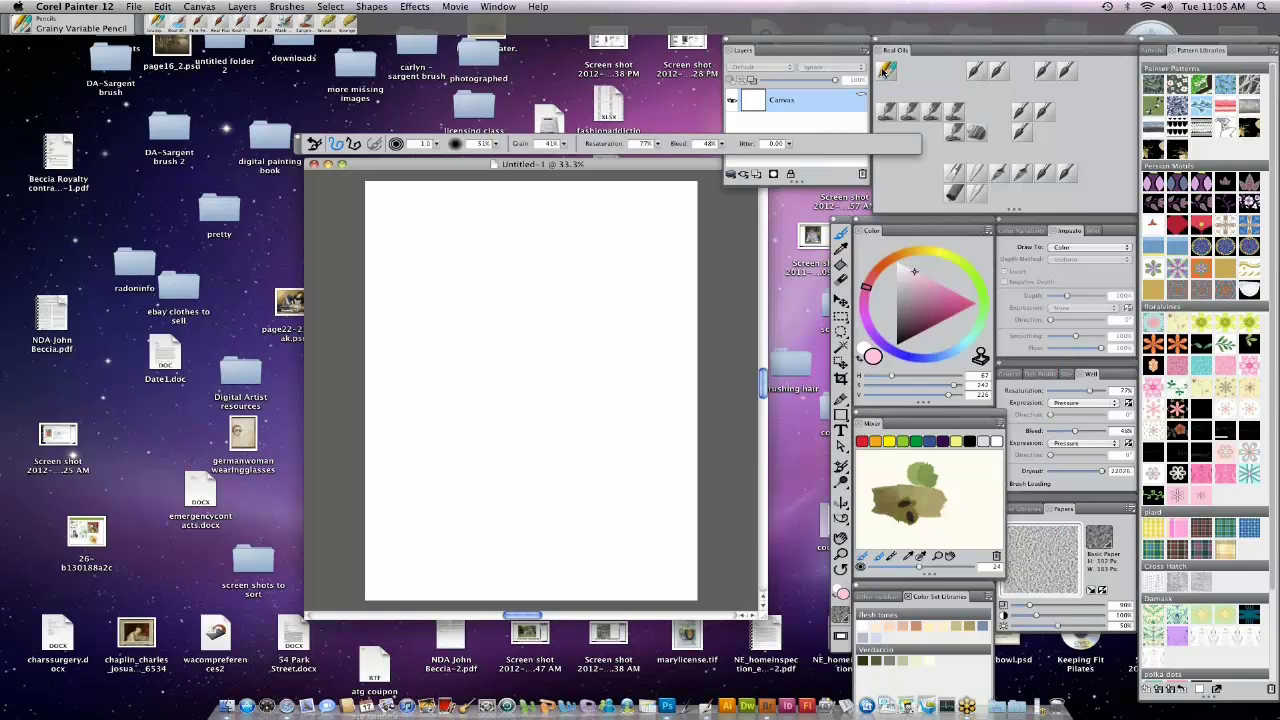
pyautogui.click(883, 71)
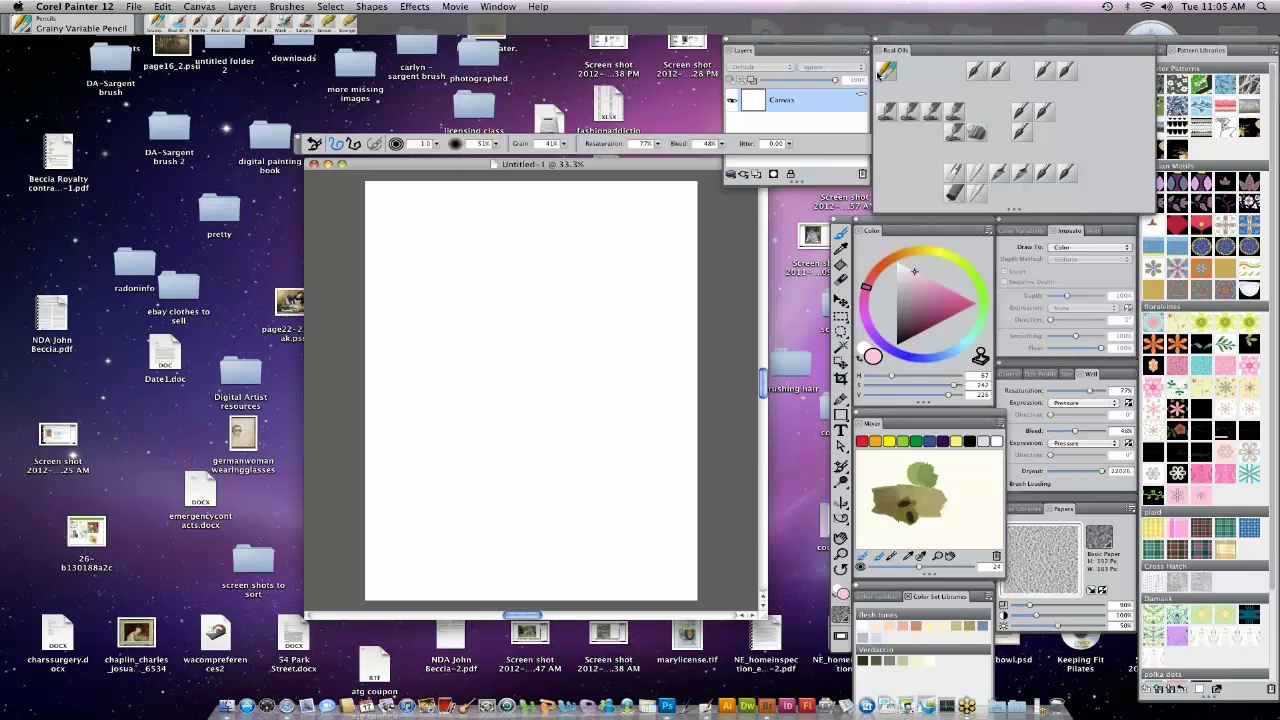
pyautogui.moveTo(564, 144); pyautogui.dragTo(550, 153)
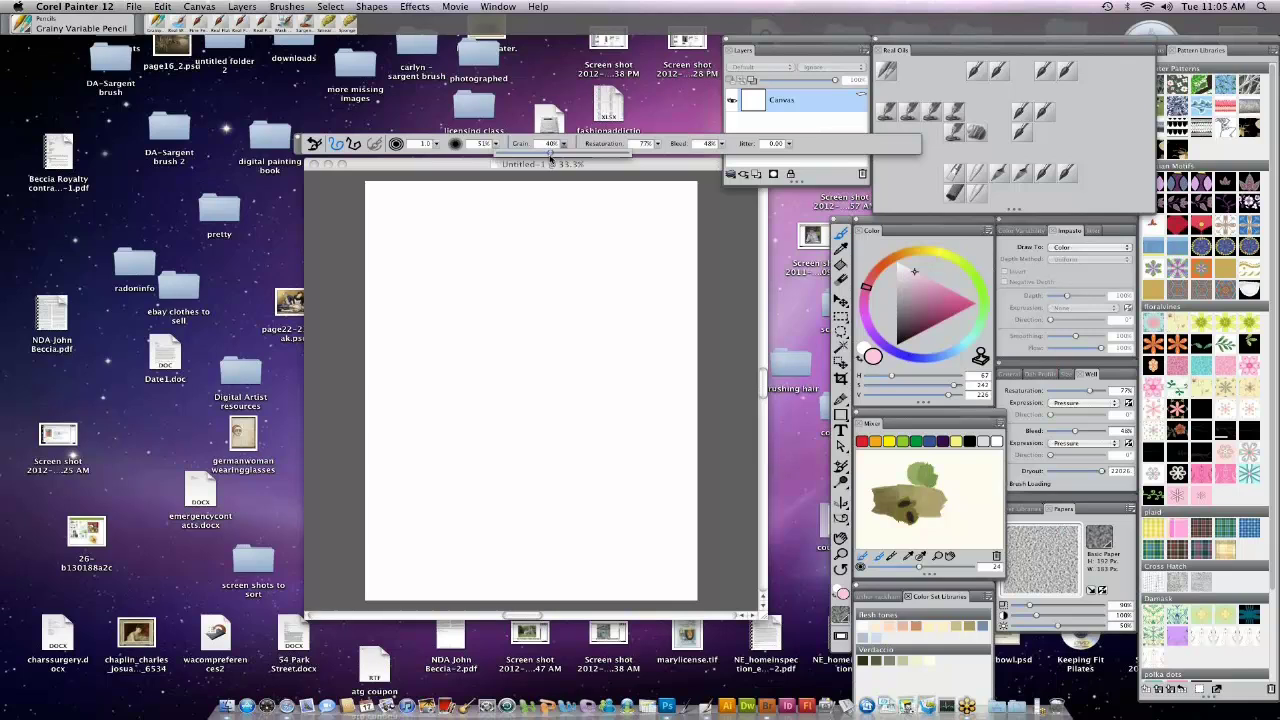
pyautogui.click(844, 616)
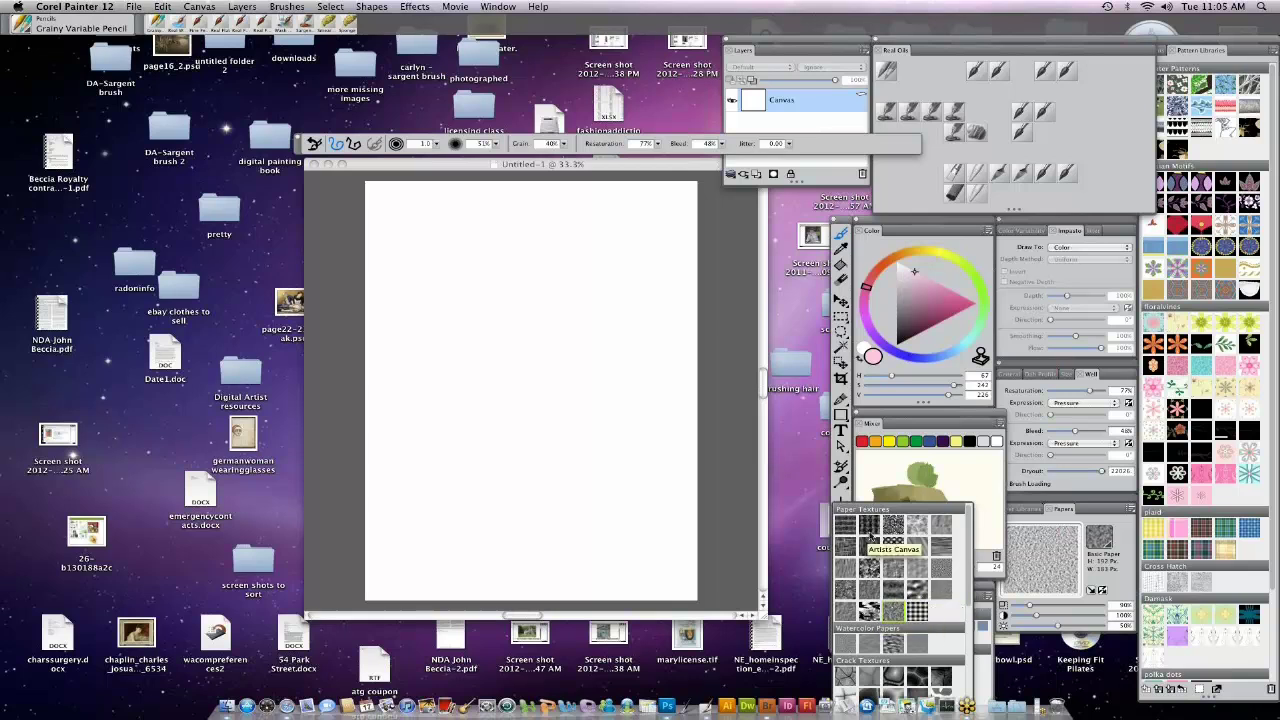
pyautogui.click(920, 525)
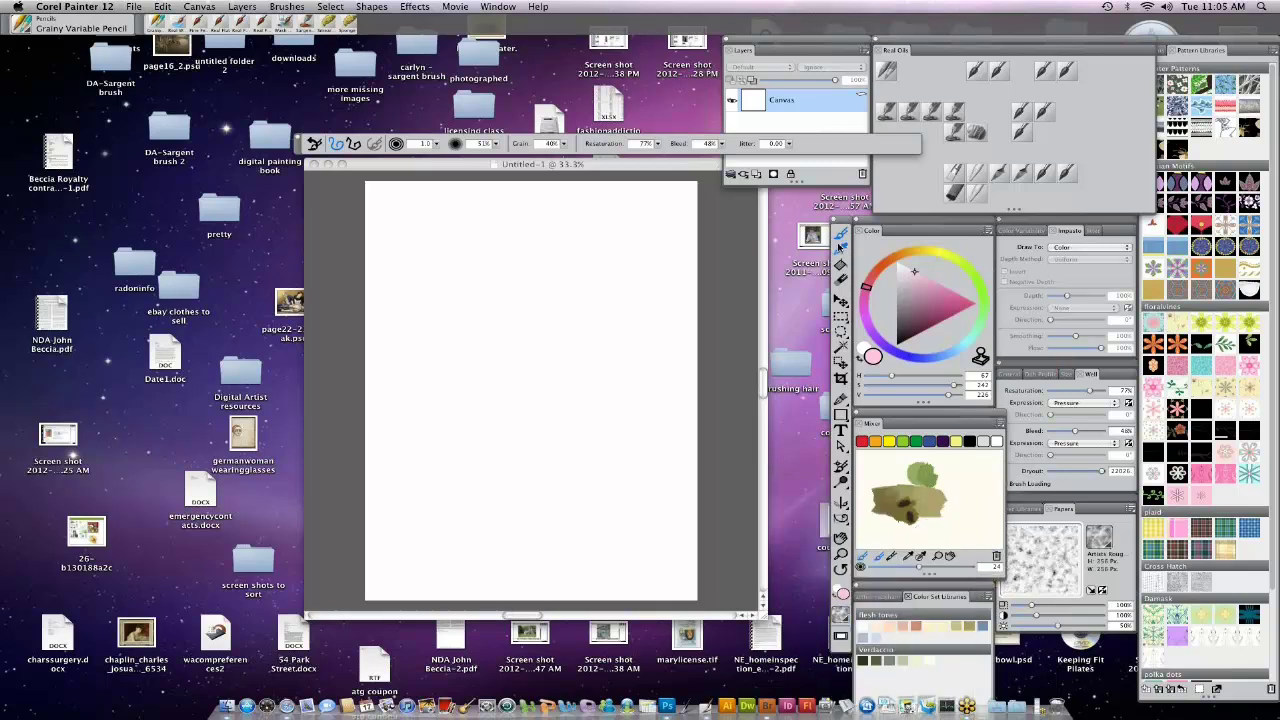
# Set the painting colour to dark grey and turn on mirror painting with a vertical symmetry plane.
pyautogui.moveTo(906, 318); pyautogui.dragTo(900, 336)
pyautogui.click(891, 258)
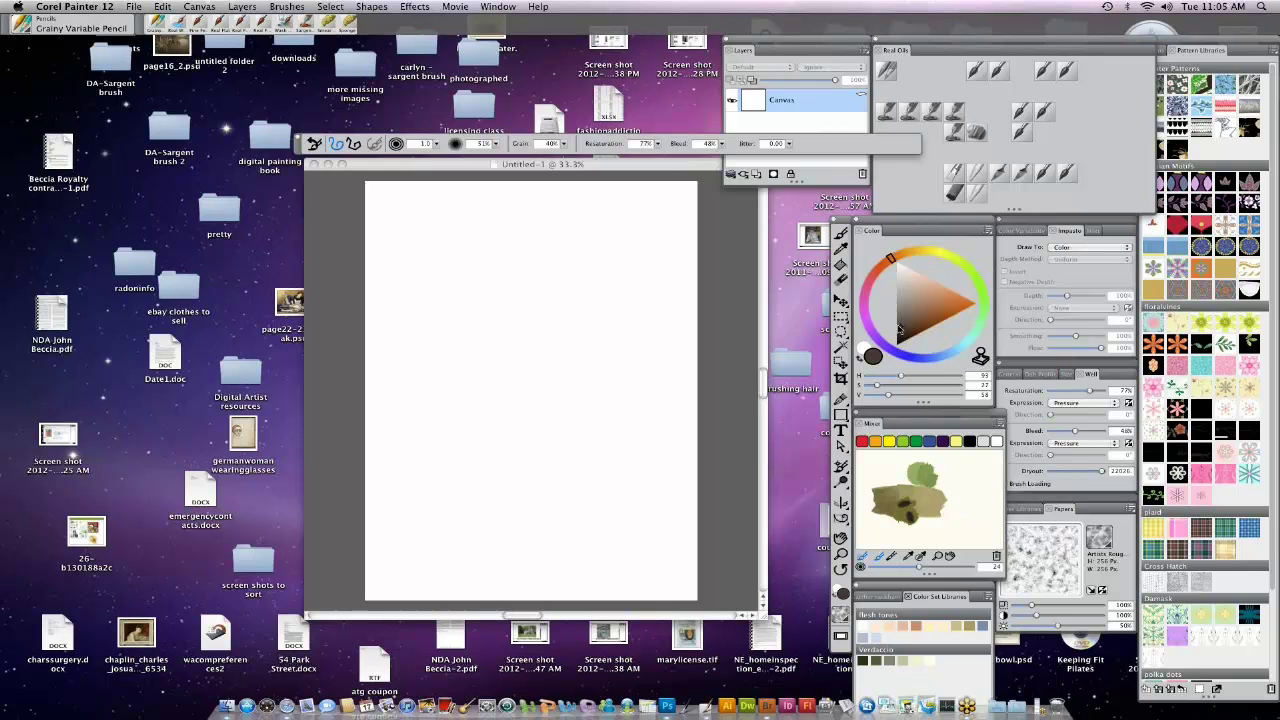
pyautogui.click(841, 503)
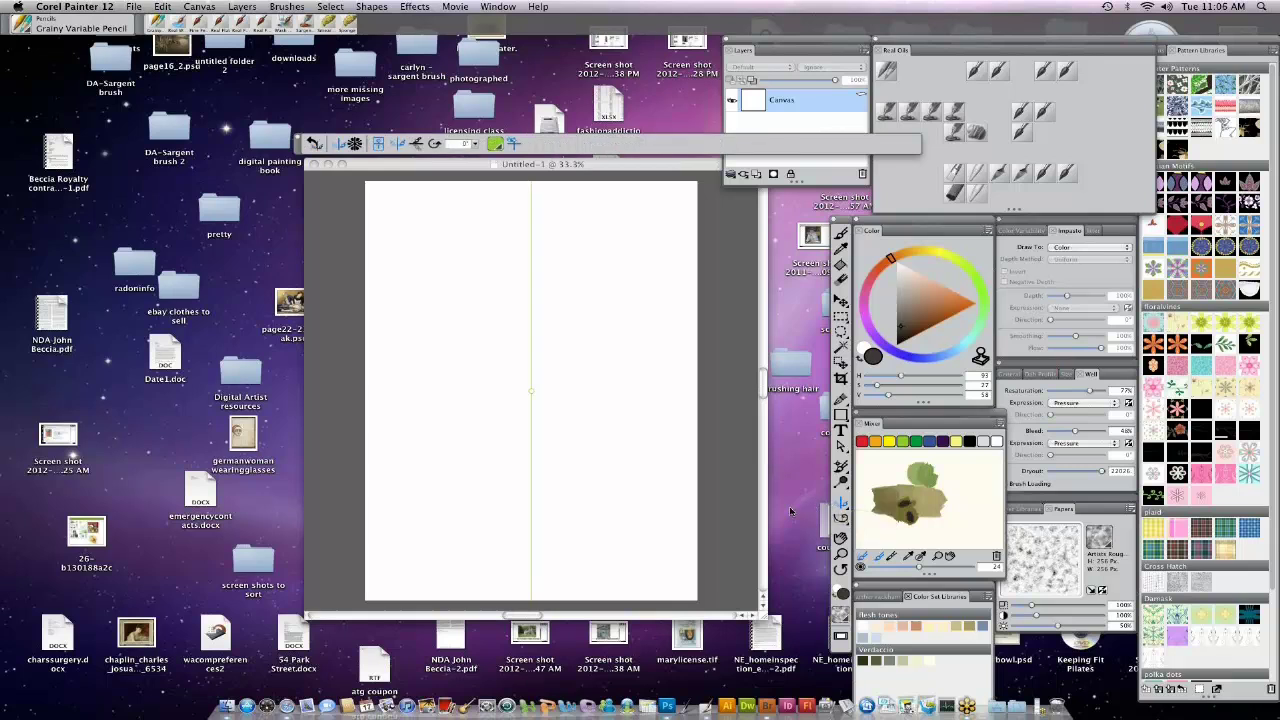
pyautogui.moveTo(902, 322); pyautogui.dragTo(869, 320)
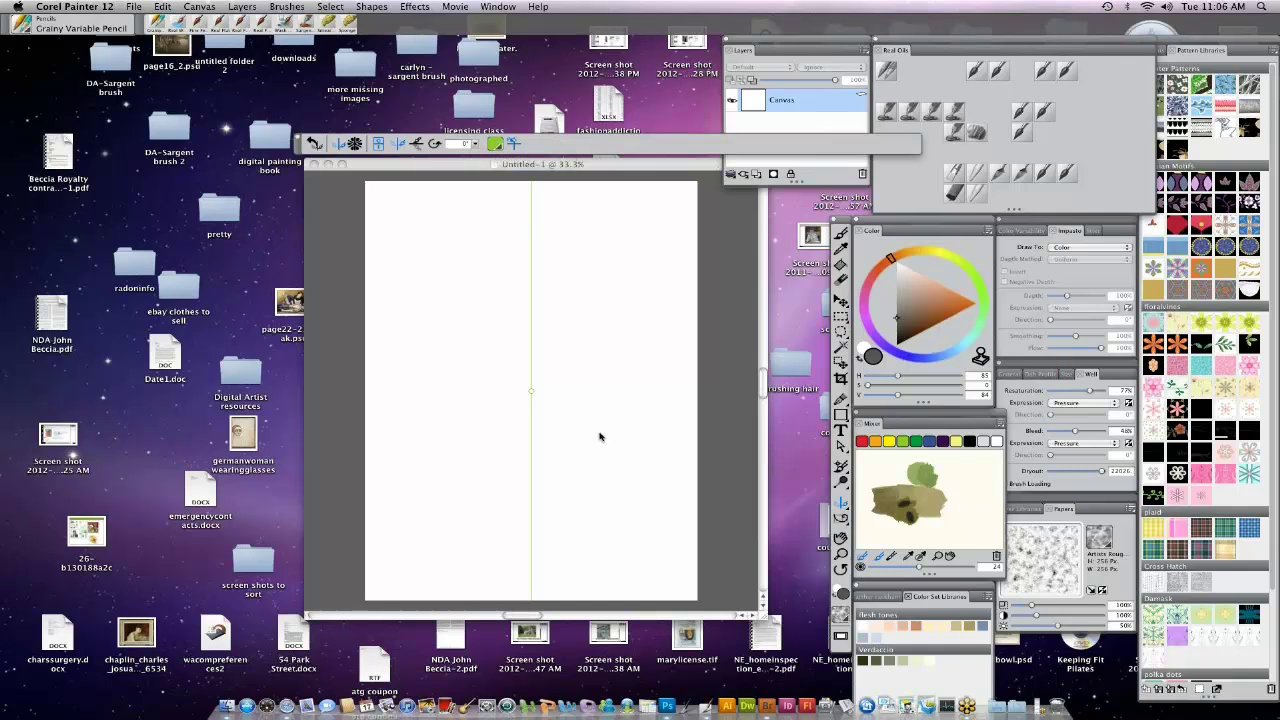
# Try four-way mirror painting by adding a horizontal symmetry plane and scribbling a looping pencil stroke, and undo the stroke.
pyautogui.click(417, 144)
pyautogui.click(841, 233)
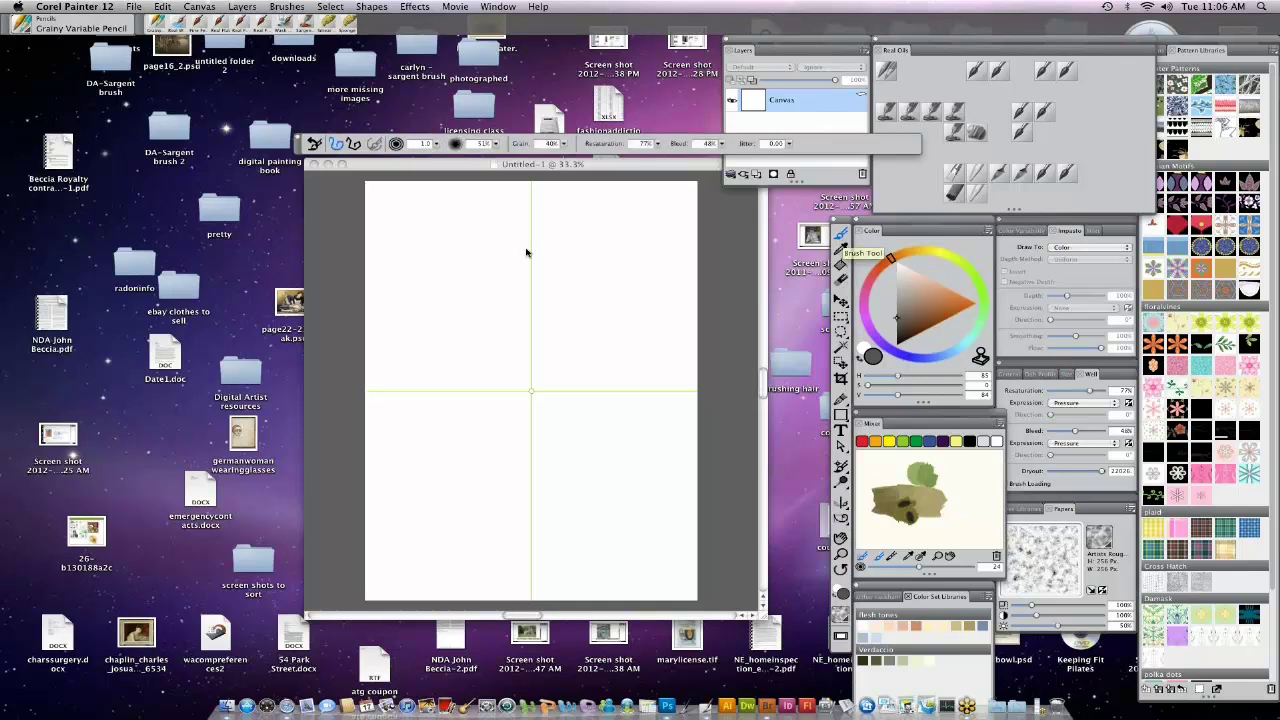
pyautogui.moveTo(462, 328); pyautogui.dragTo(394, 362)
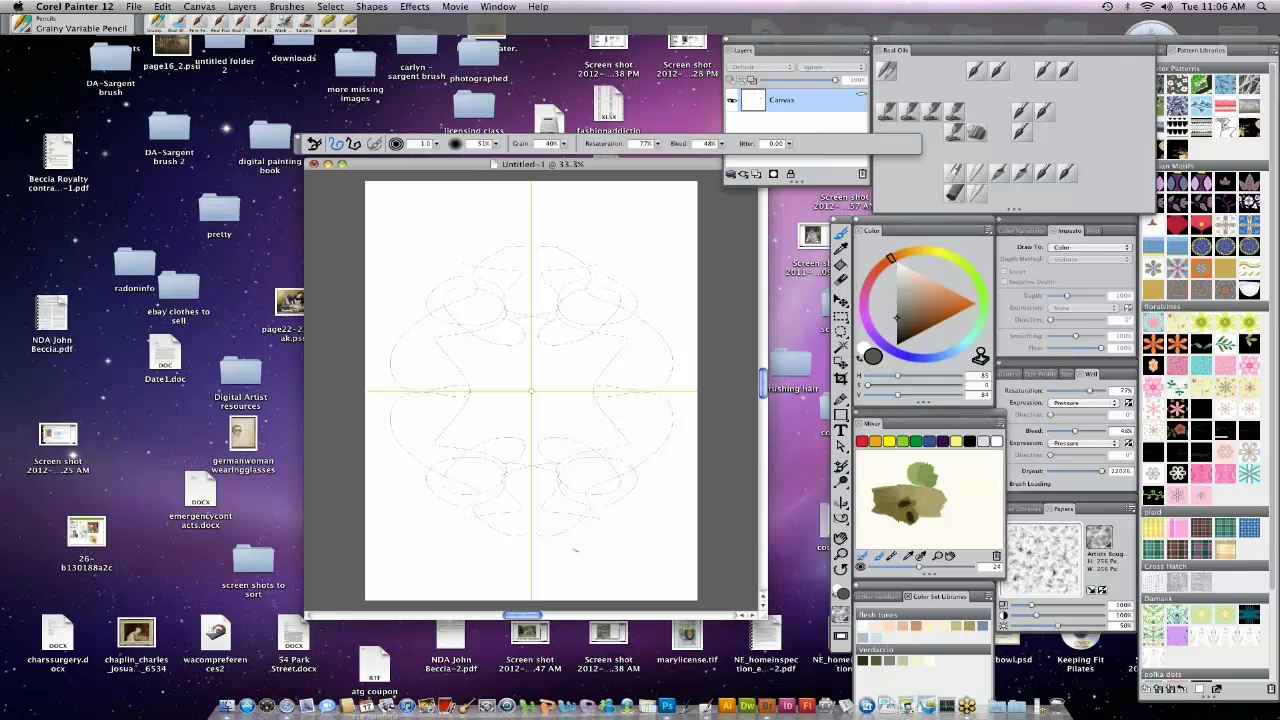
pyautogui.press('super+z')
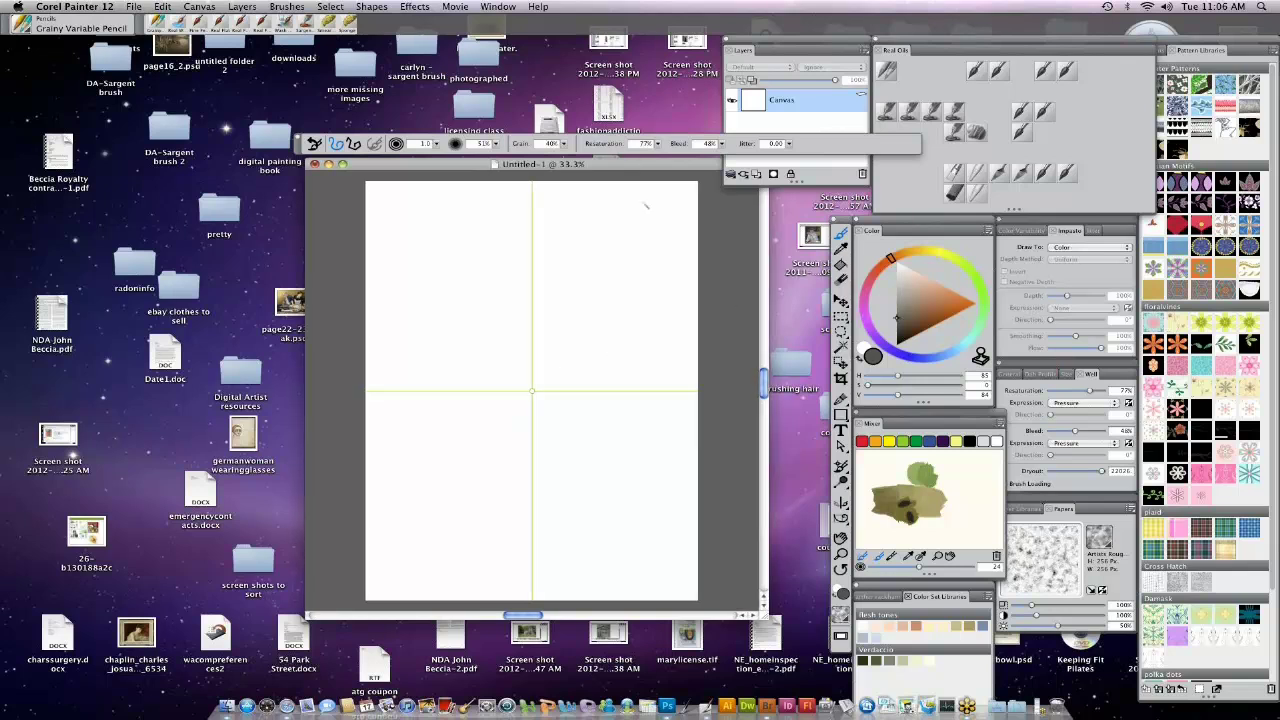
# Remove the horizontal symmetry plane and toggle mirror painting off and back on with only the vertical plane.
pyautogui.click(841, 500)
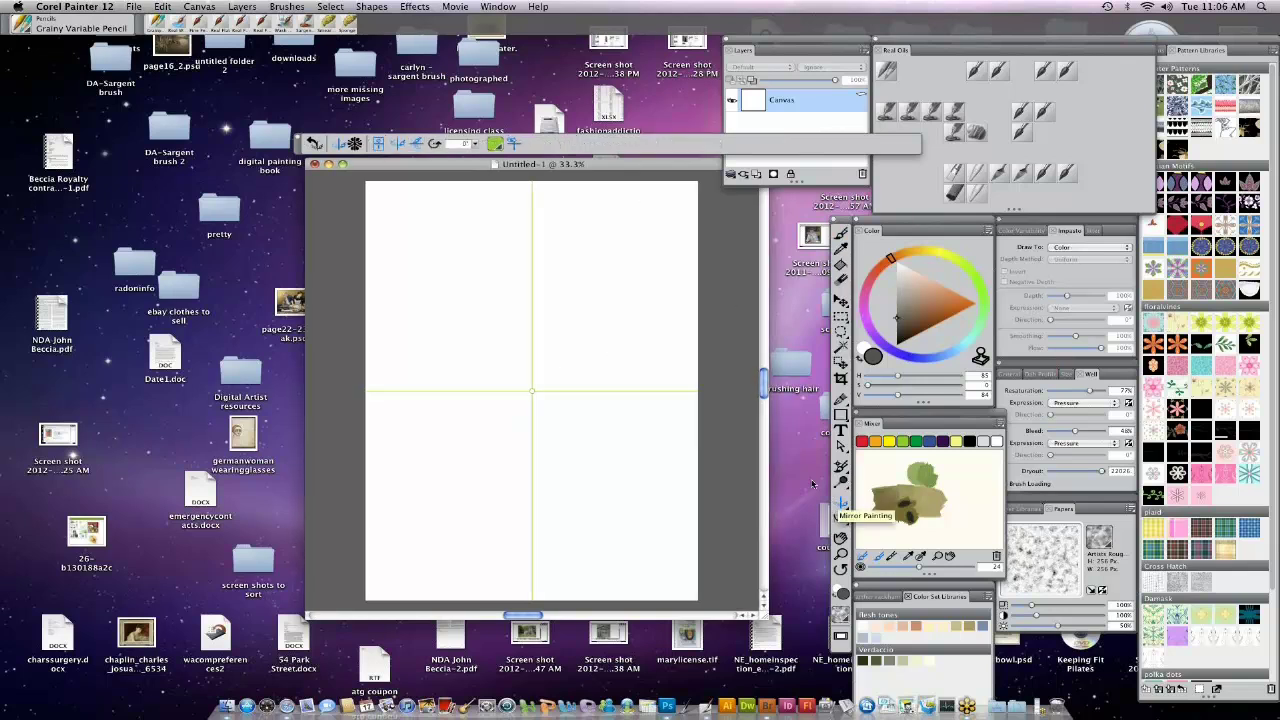
pyautogui.click(416, 145)
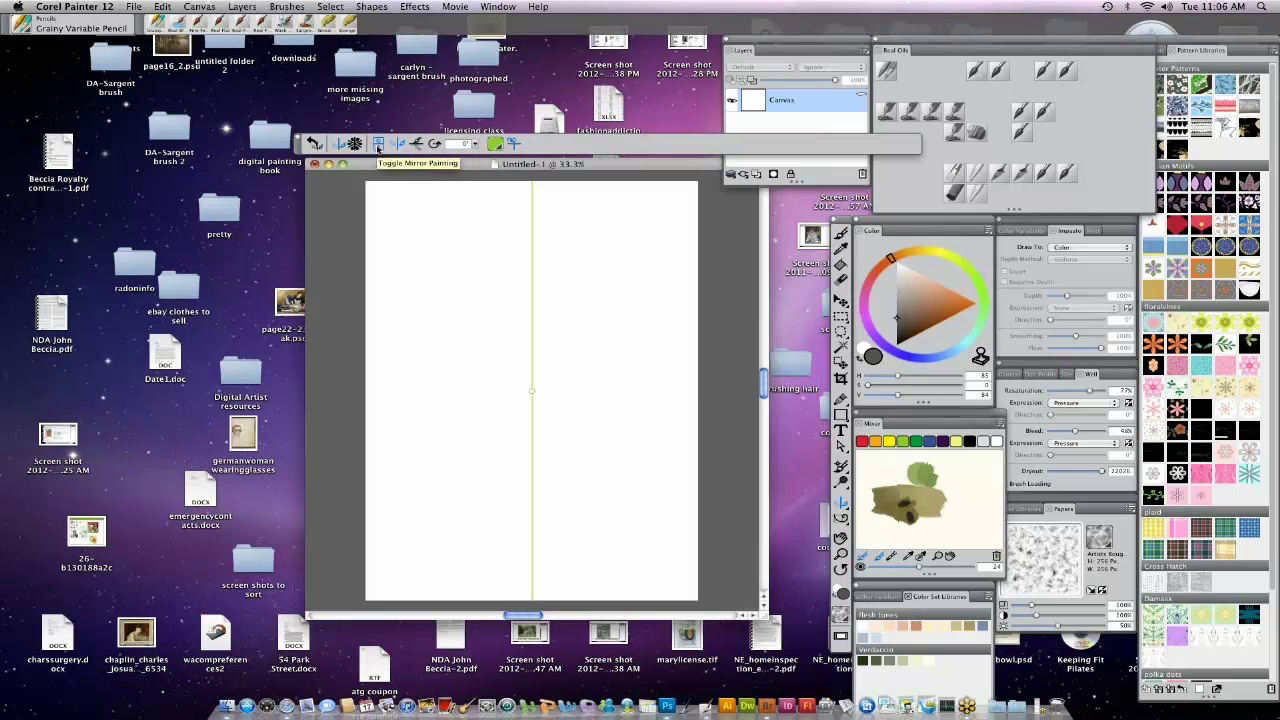
pyautogui.click(378, 147)
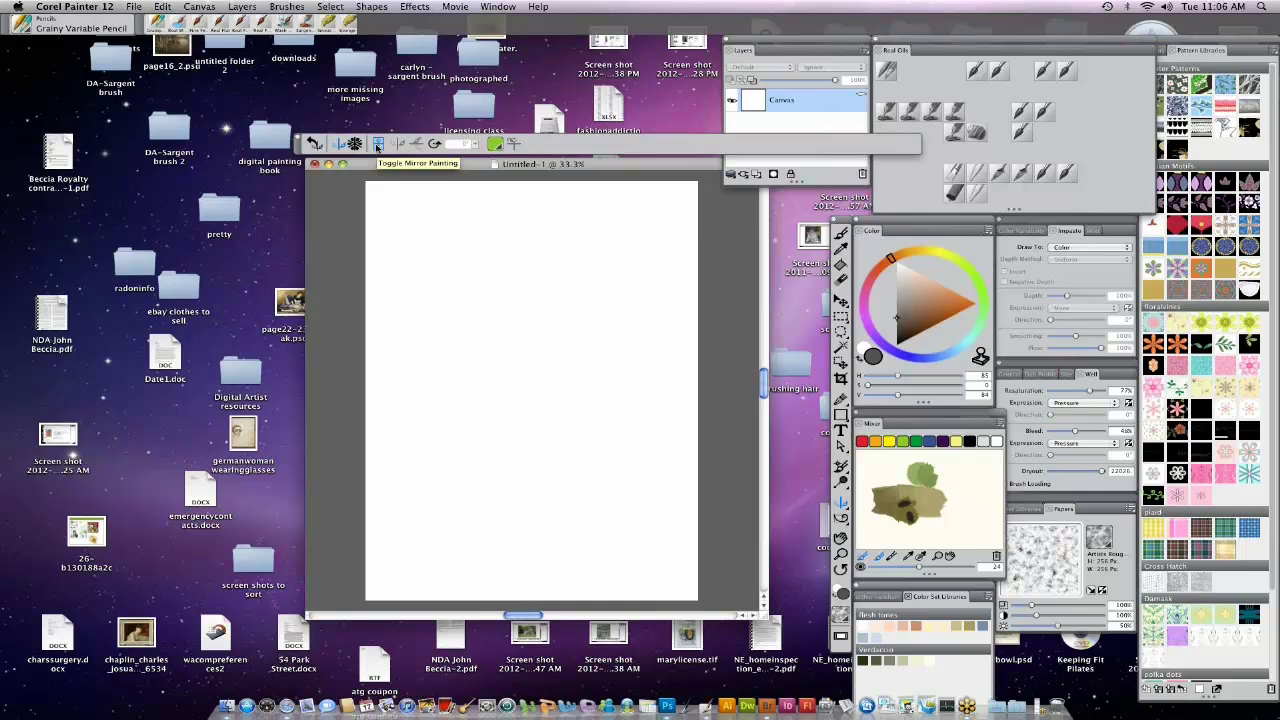
pyautogui.click(378, 147)
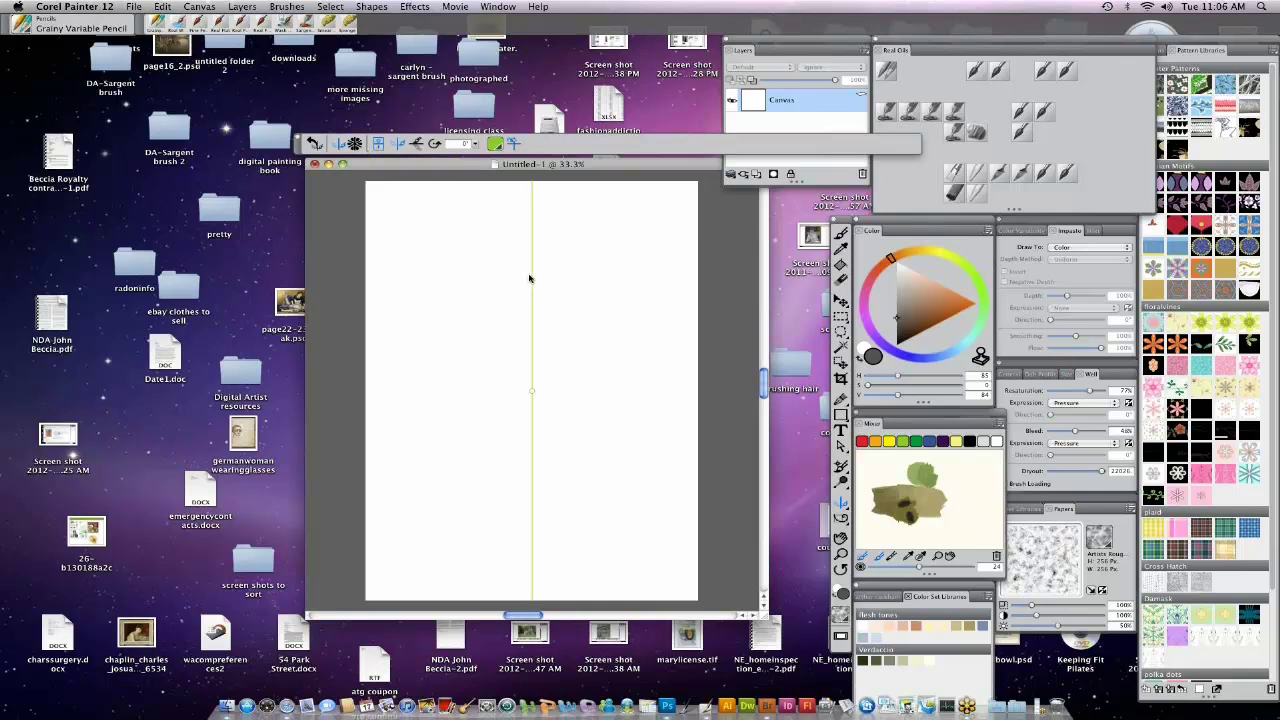
# Sketch the mirrored outline of a dress with a pointed neckline, short ruffled sleeves and a wide flared skirt.
pyautogui.click(843, 233)
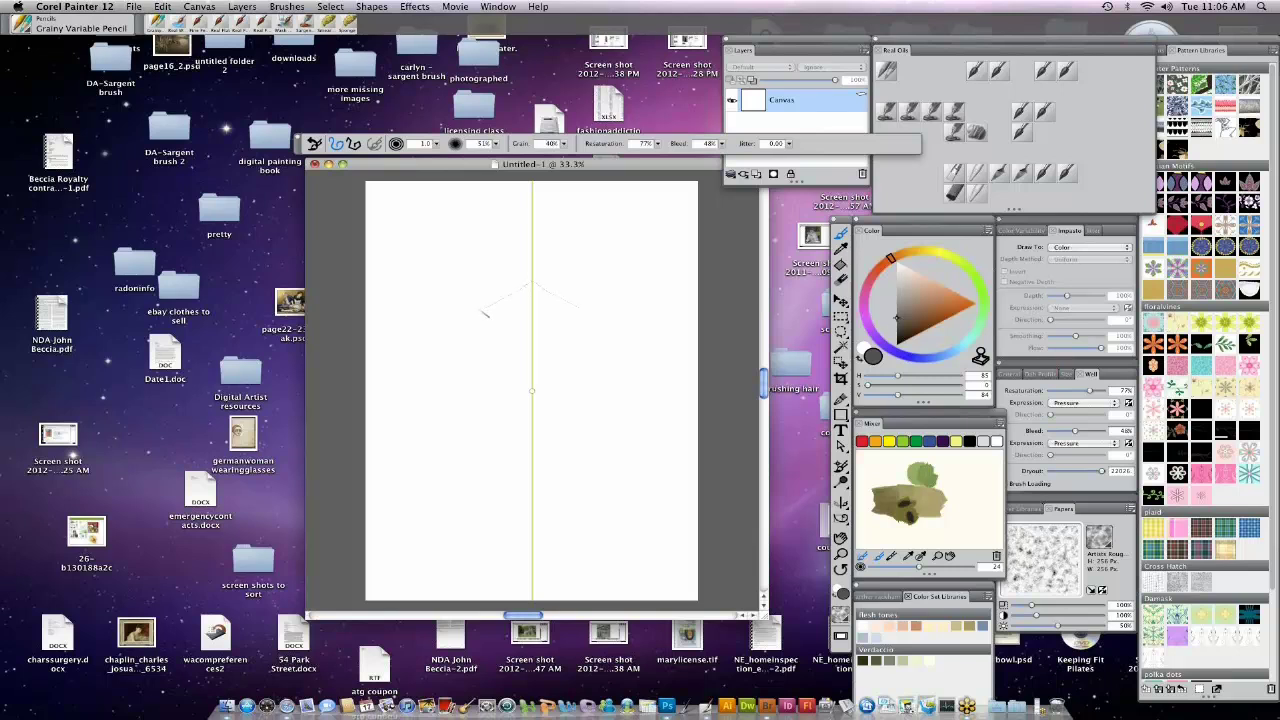
pyautogui.moveTo(485, 315); pyautogui.dragTo(462, 331)
pyautogui.moveTo(466, 314); pyautogui.dragTo(452, 316)
pyautogui.moveTo(487, 353); pyautogui.dragTo(400, 498)
# Erase the unwanted pencil lines around the ruffled sleeves and the upper bodice with the Eraser.
pyautogui.press('n')
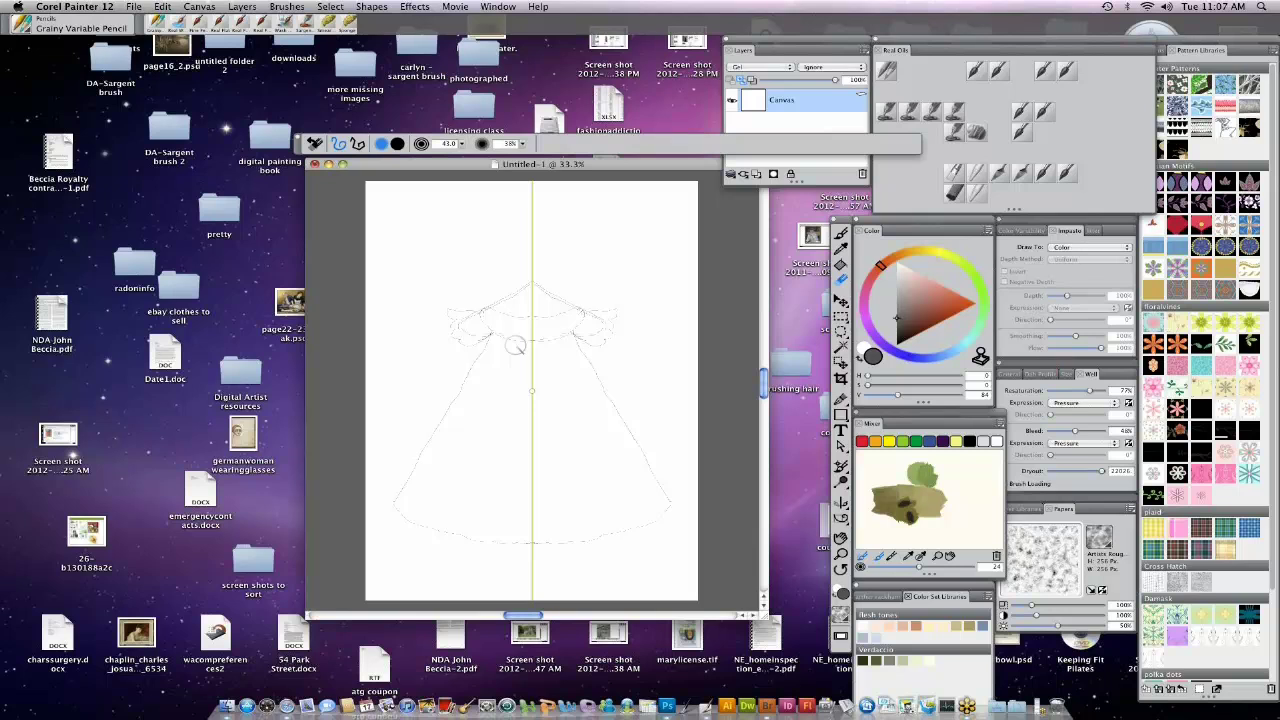
pyautogui.press('b')
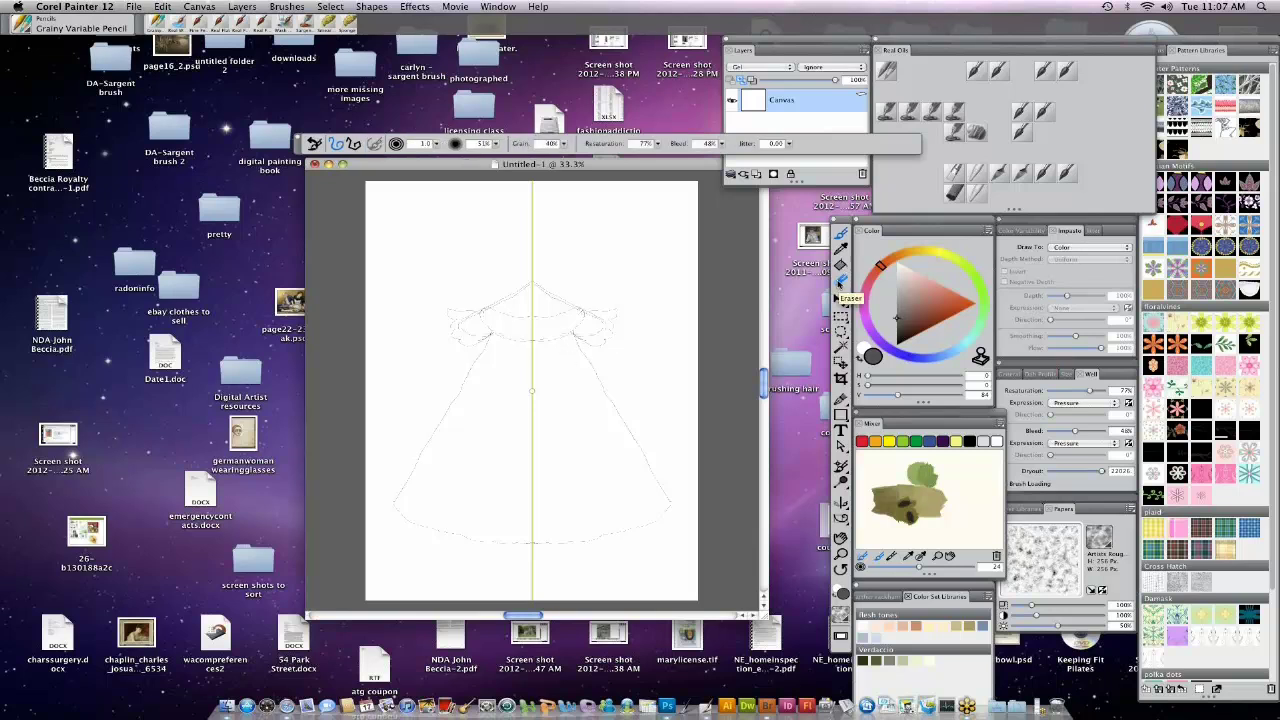
pyautogui.click(842, 283)
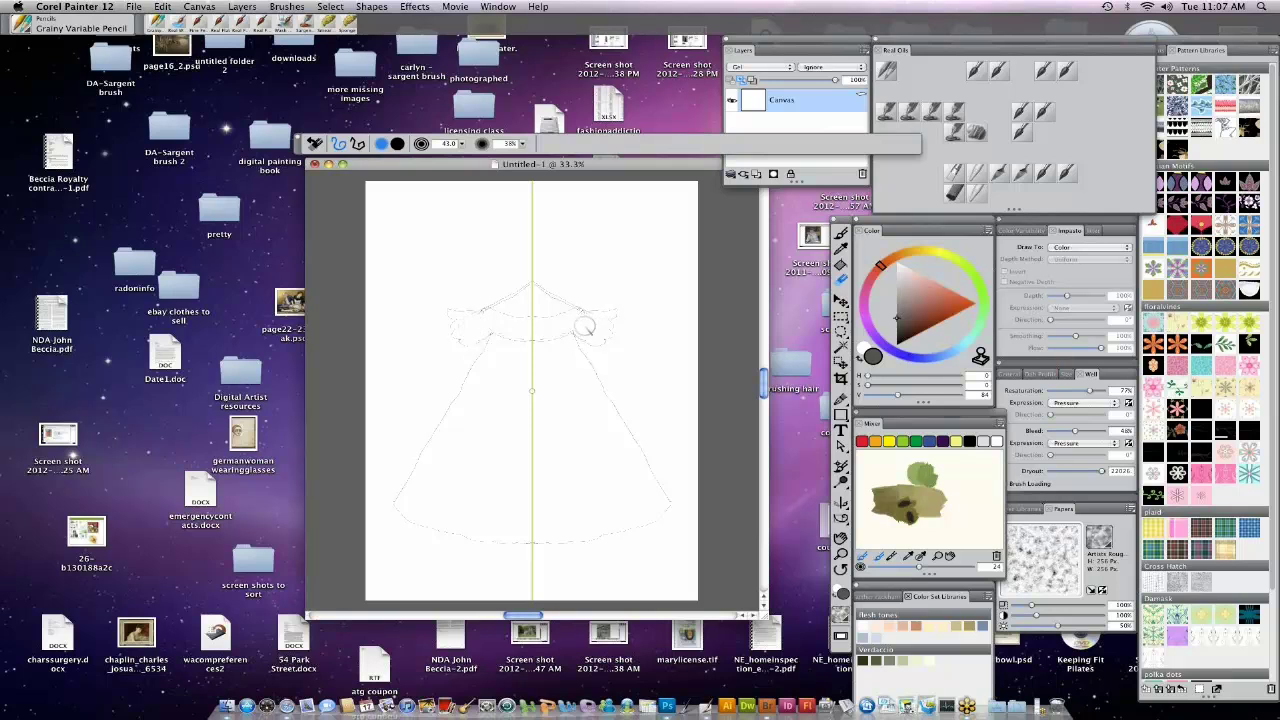
# Pencil in mirrored ruffle details along the sleeves and collar, and long fold lines down the skirt.
pyautogui.click(842, 233)
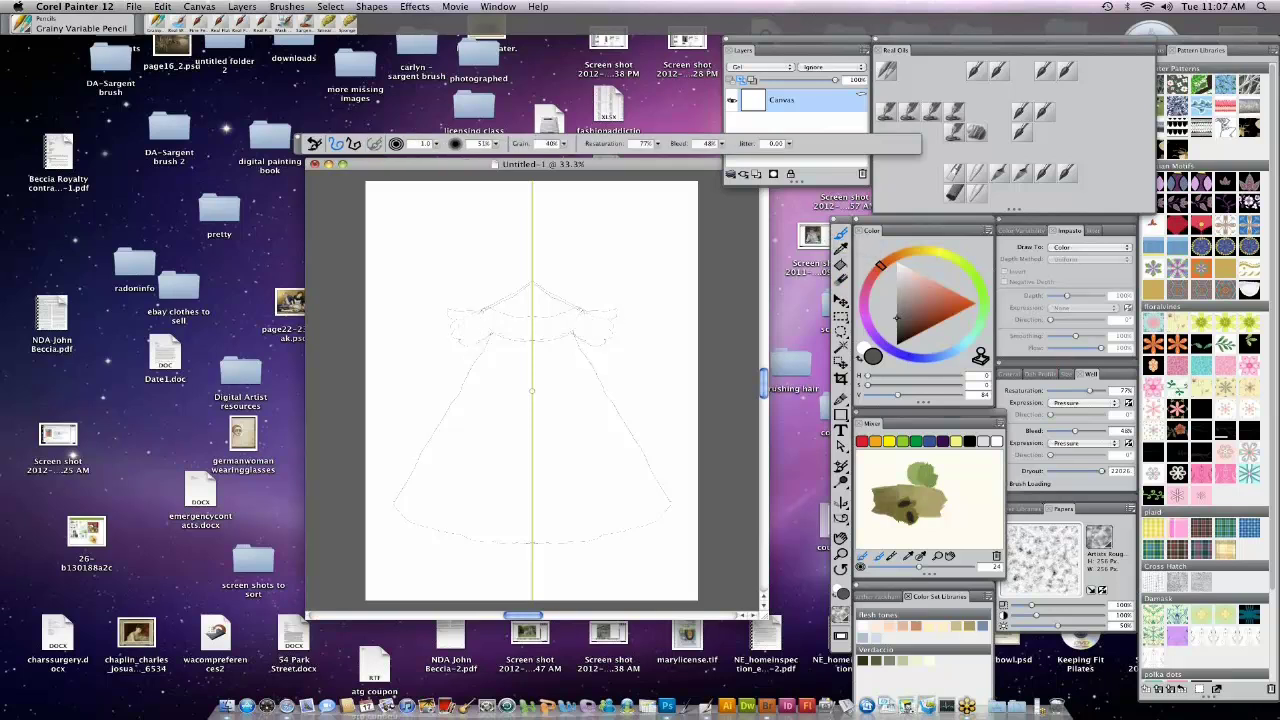
pyautogui.moveTo(488, 312); pyautogui.dragTo(480, 322)
pyautogui.moveTo(600, 338); pyautogui.dragTo(595, 331)
pyautogui.moveTo(468, 322); pyautogui.dragTo(476, 316)
# View the symmetry plane colour choices, hide the symmetry plane and return to the Brush tool.
pyautogui.click(843, 503)
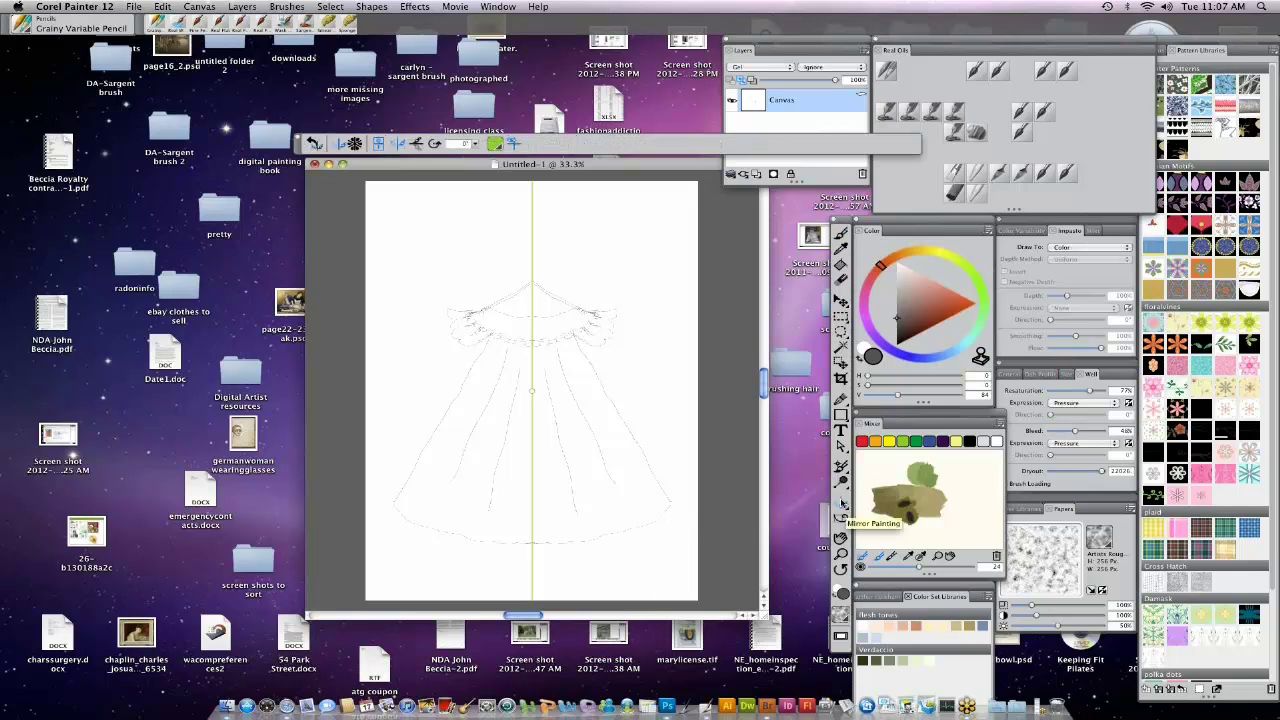
pyautogui.click(496, 145)
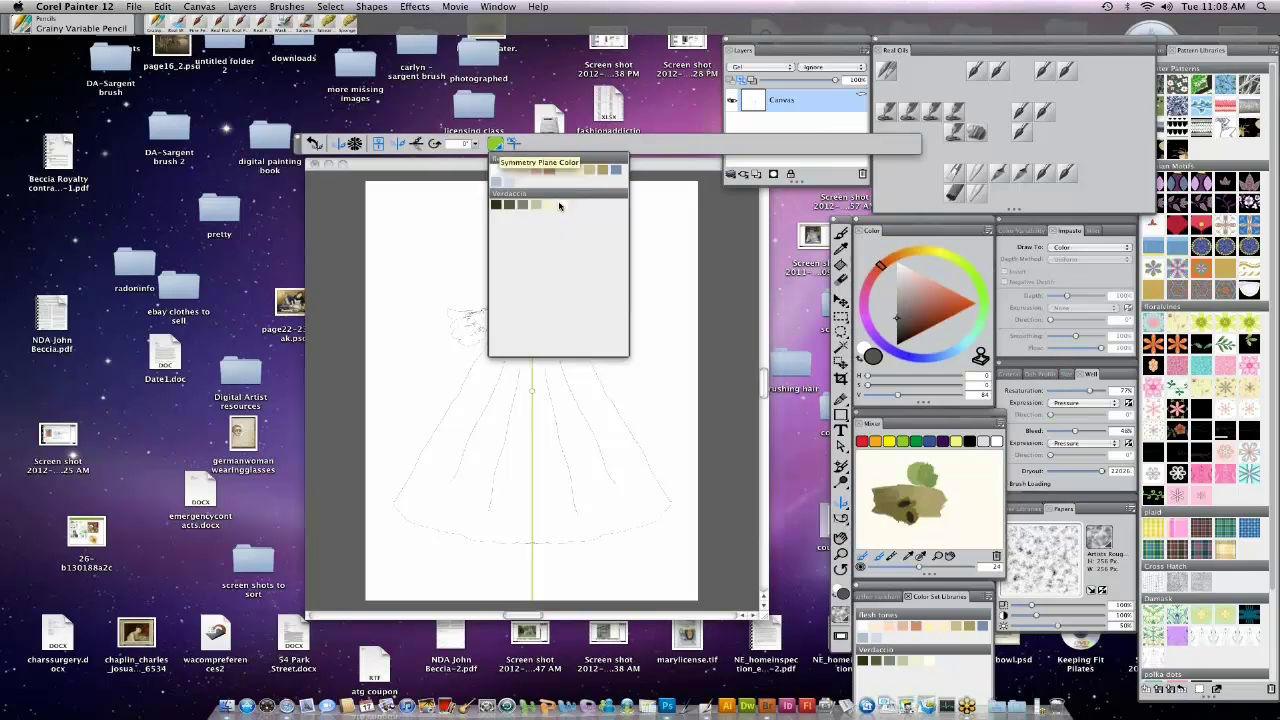
pyautogui.click(512, 144)
pyautogui.click(690, 198)
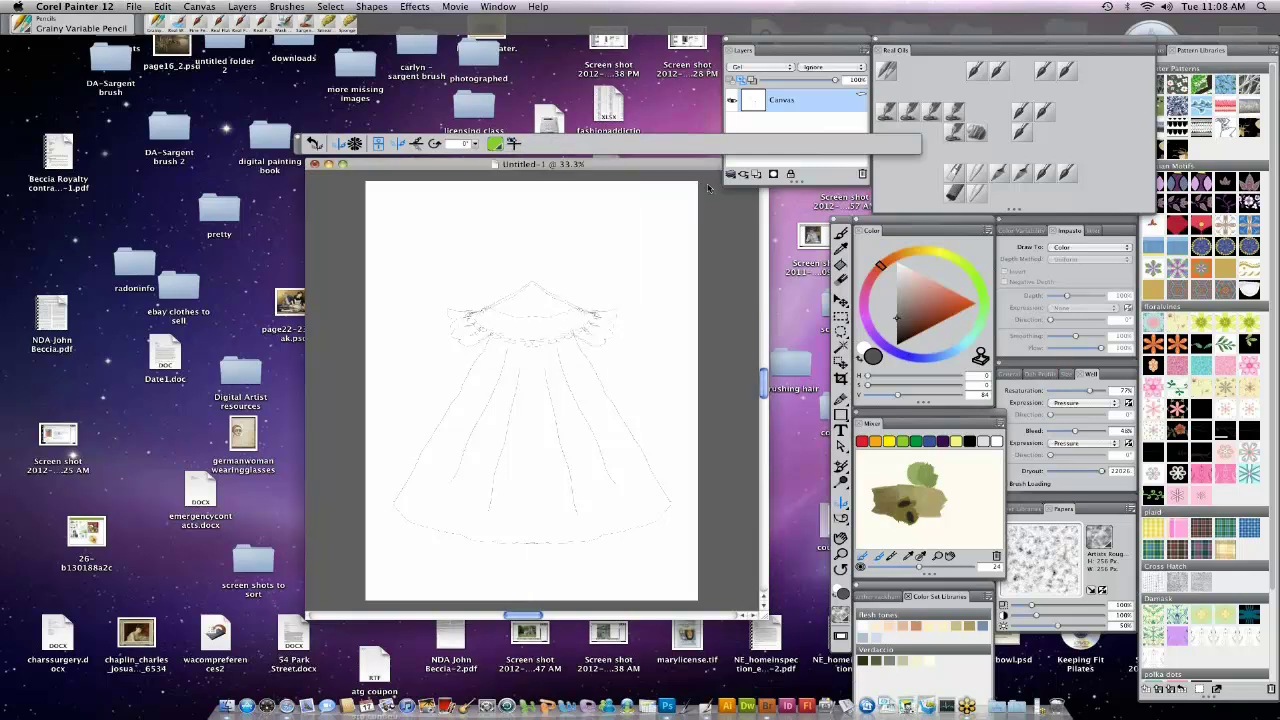
pyautogui.click(840, 232)
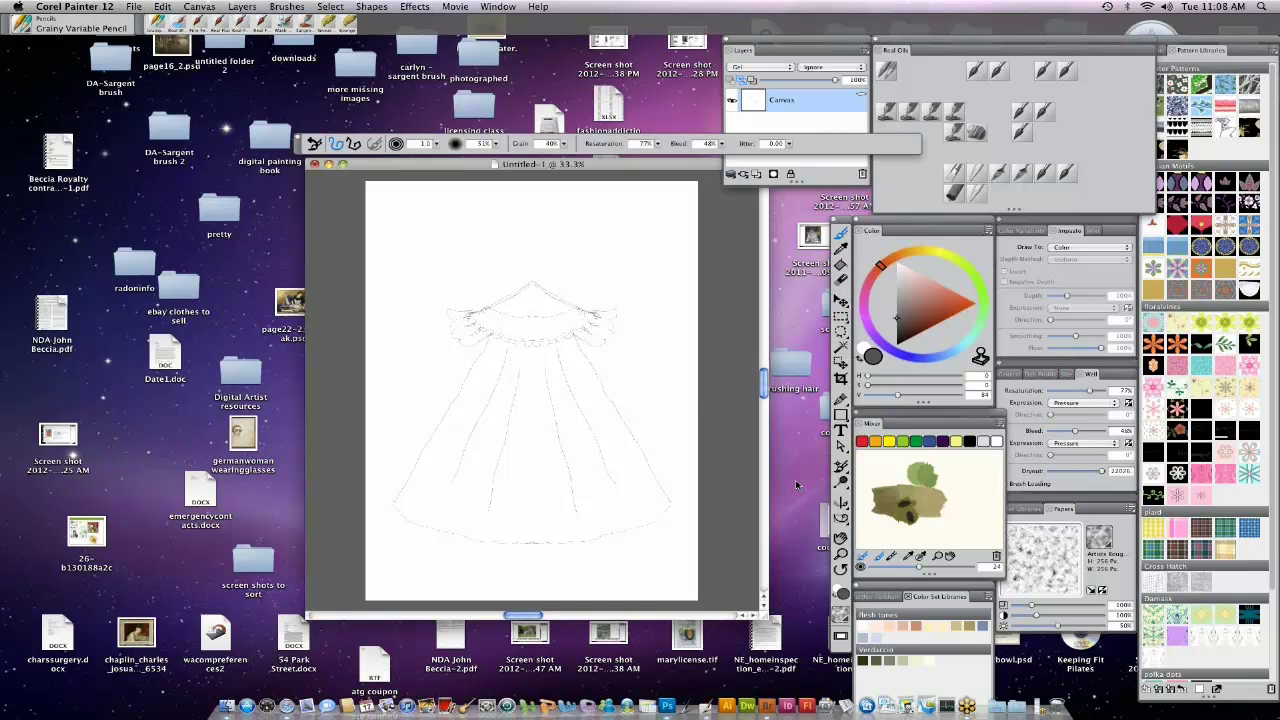
# Show the symmetry plane again, turn off mirror painting and return to the Brush tool.
pyautogui.click(840, 503)
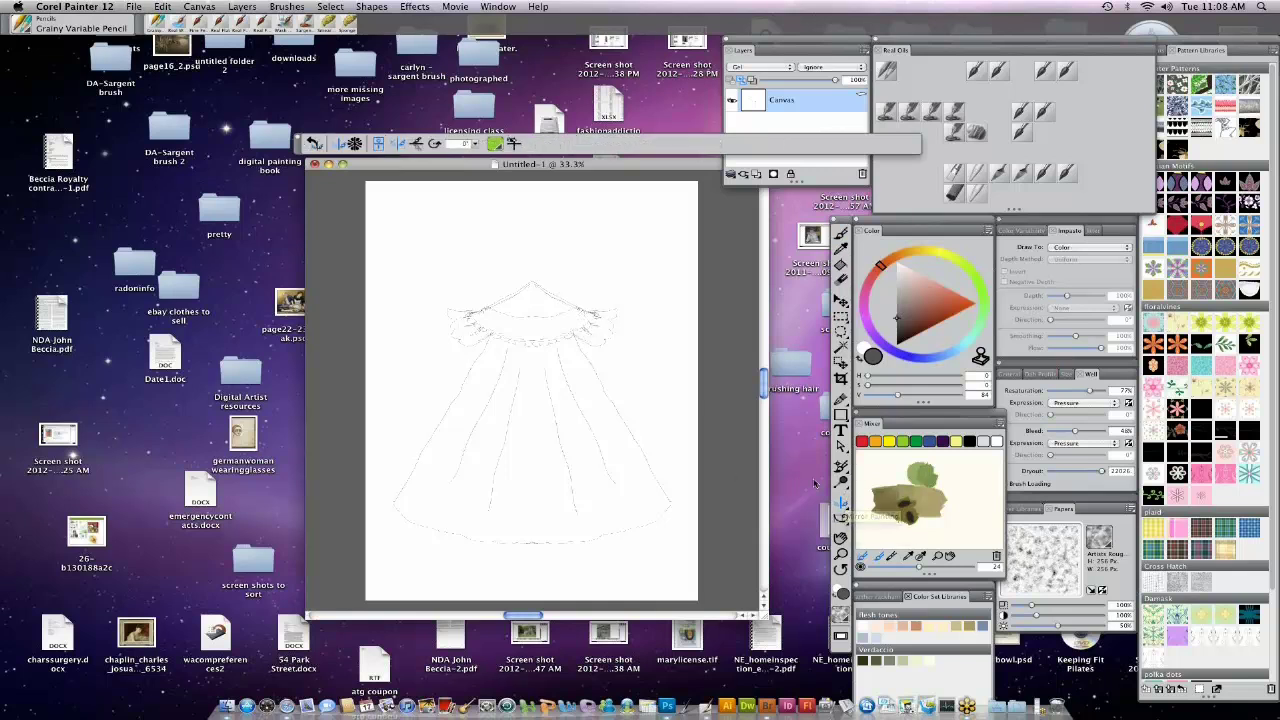
pyautogui.click(515, 143)
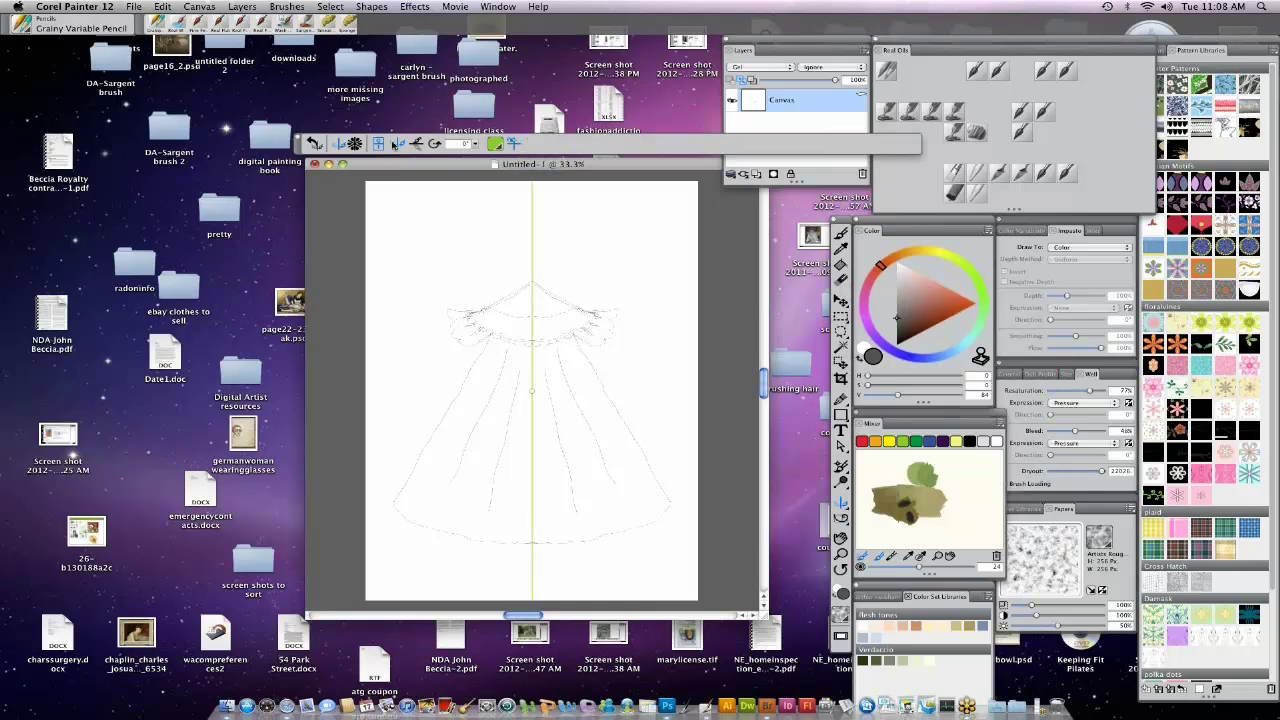
pyautogui.click(362, 150)
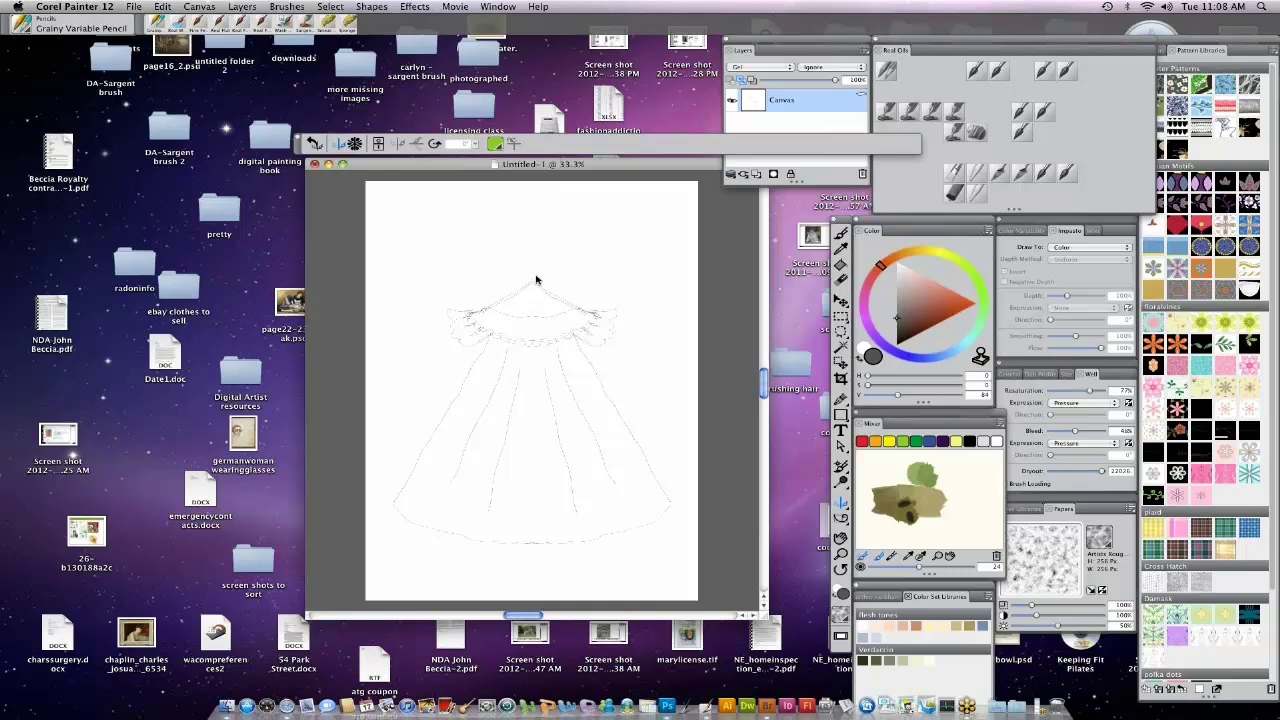
pyautogui.click(840, 236)
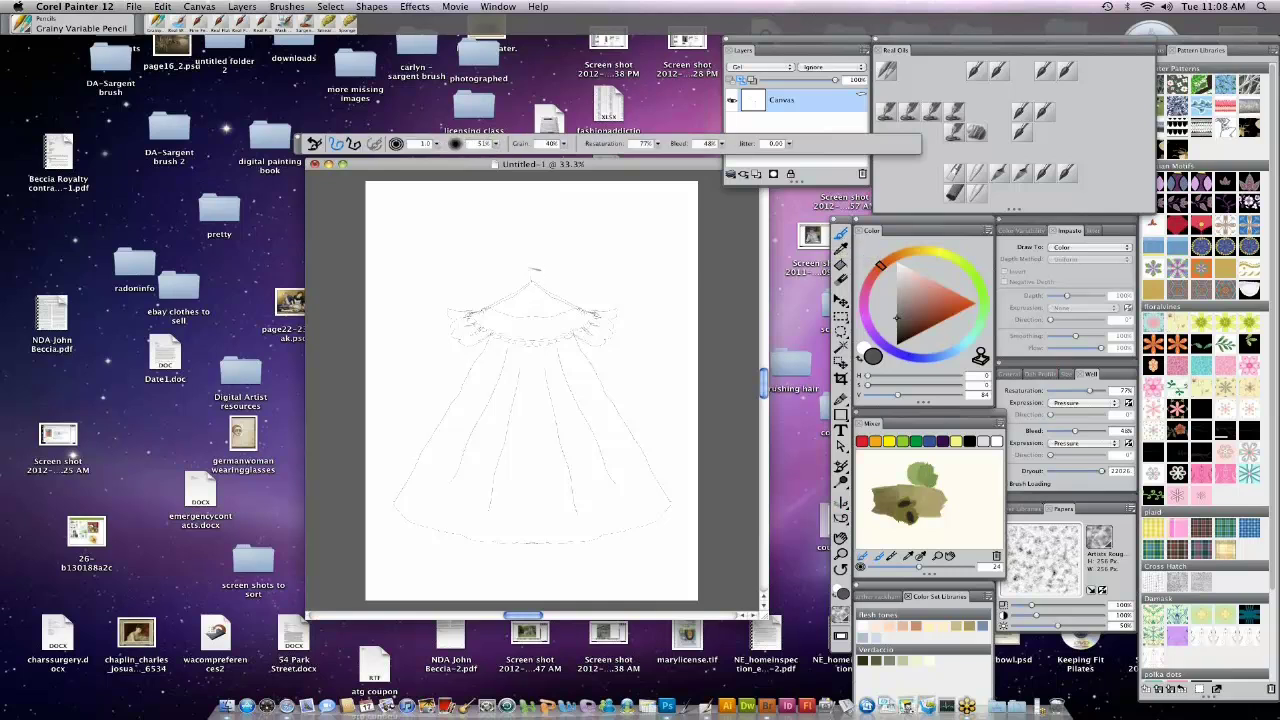
# Pencil in a curled hanger hook above the centre of the dress's neckline.
pyautogui.moveTo(566, 262)
pyautogui.mouseDown()
pyautogui.moveTo(546, 270)
pyautogui.moveTo(570, 270)
pyautogui.mouseUp()
pyautogui.click(841, 281)
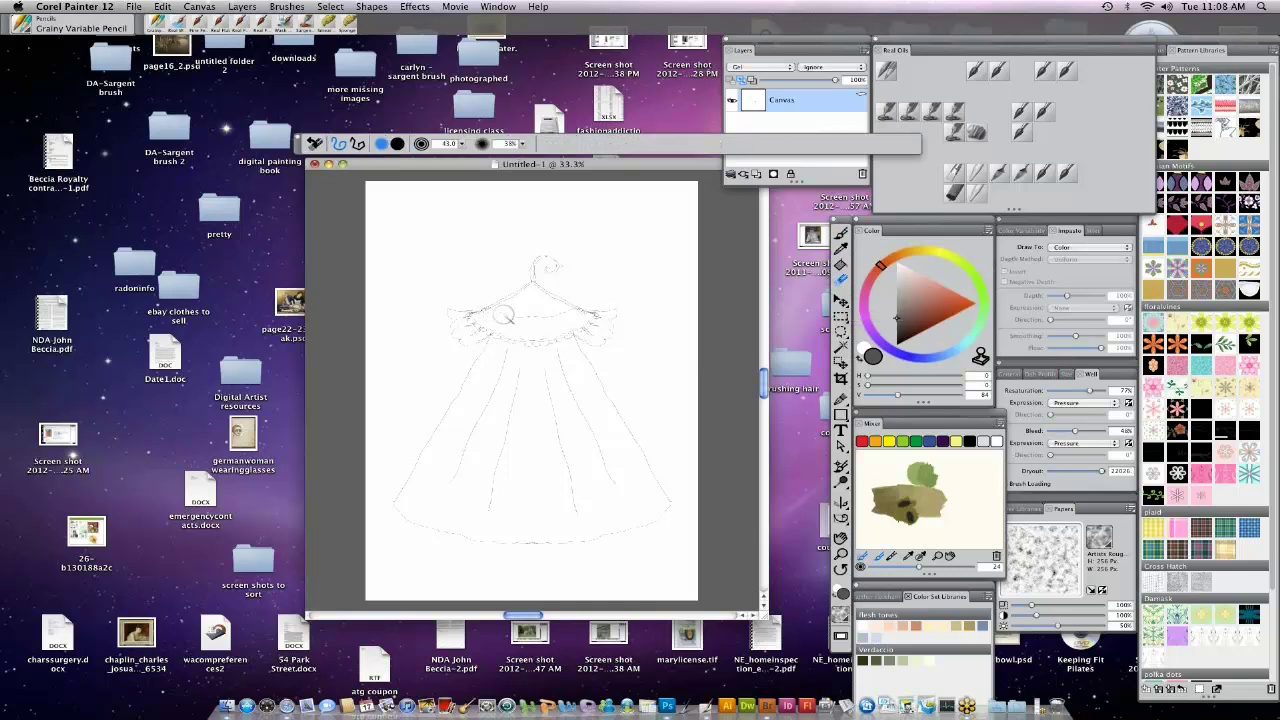
pyautogui.scroll(-3, 500, 313)
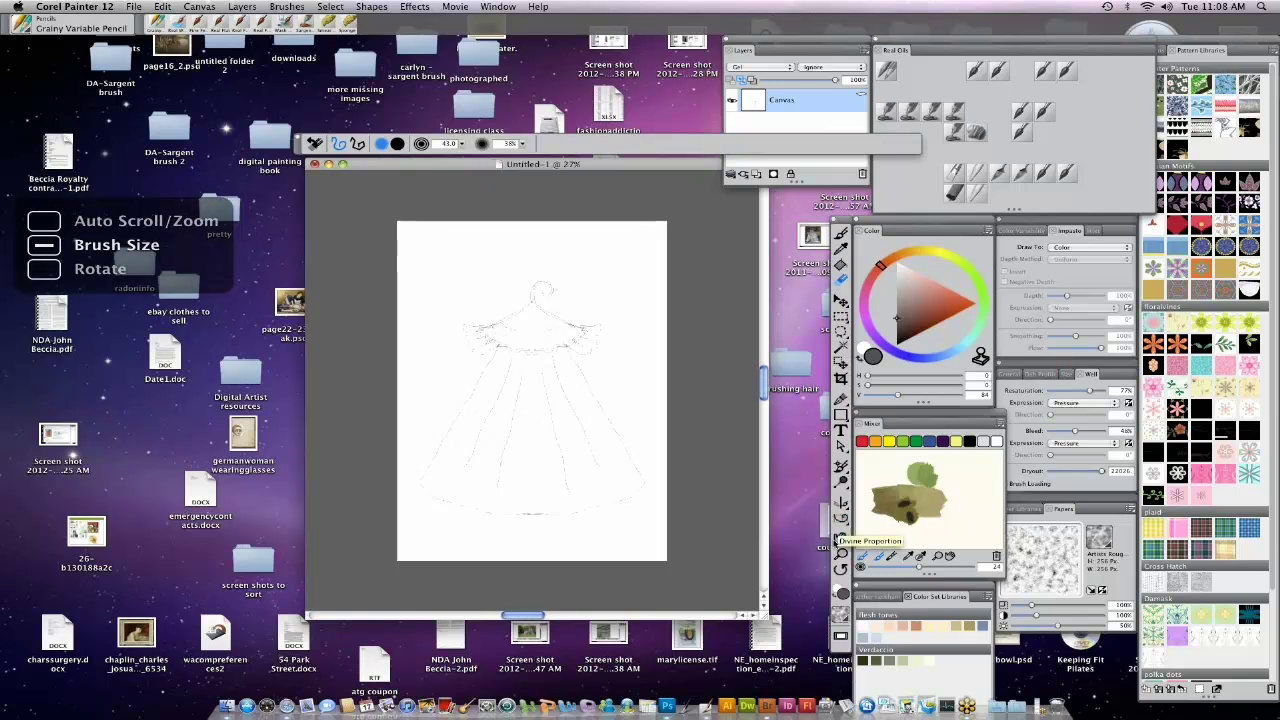
pyautogui.click(841, 553)
pyautogui.click(505, 332)
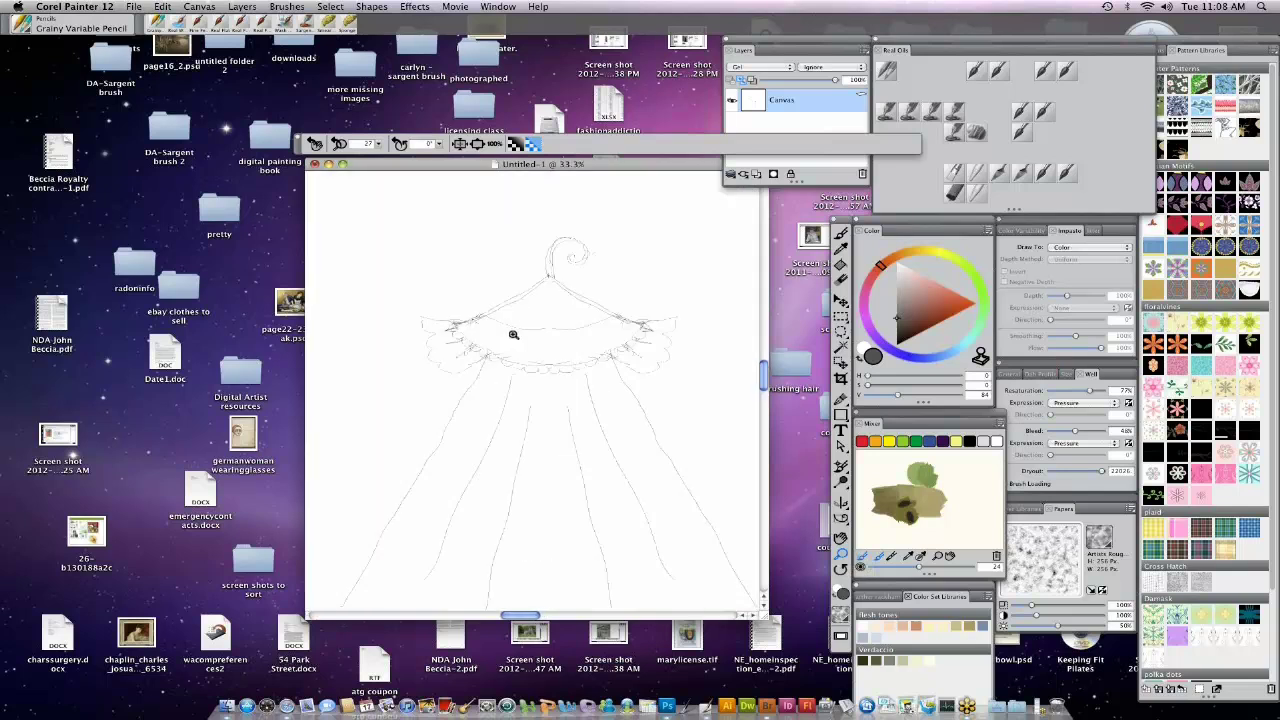
# Try to darken the collar's lower edge with a size 11 pencil stroke.
pyautogui.click(838, 233)
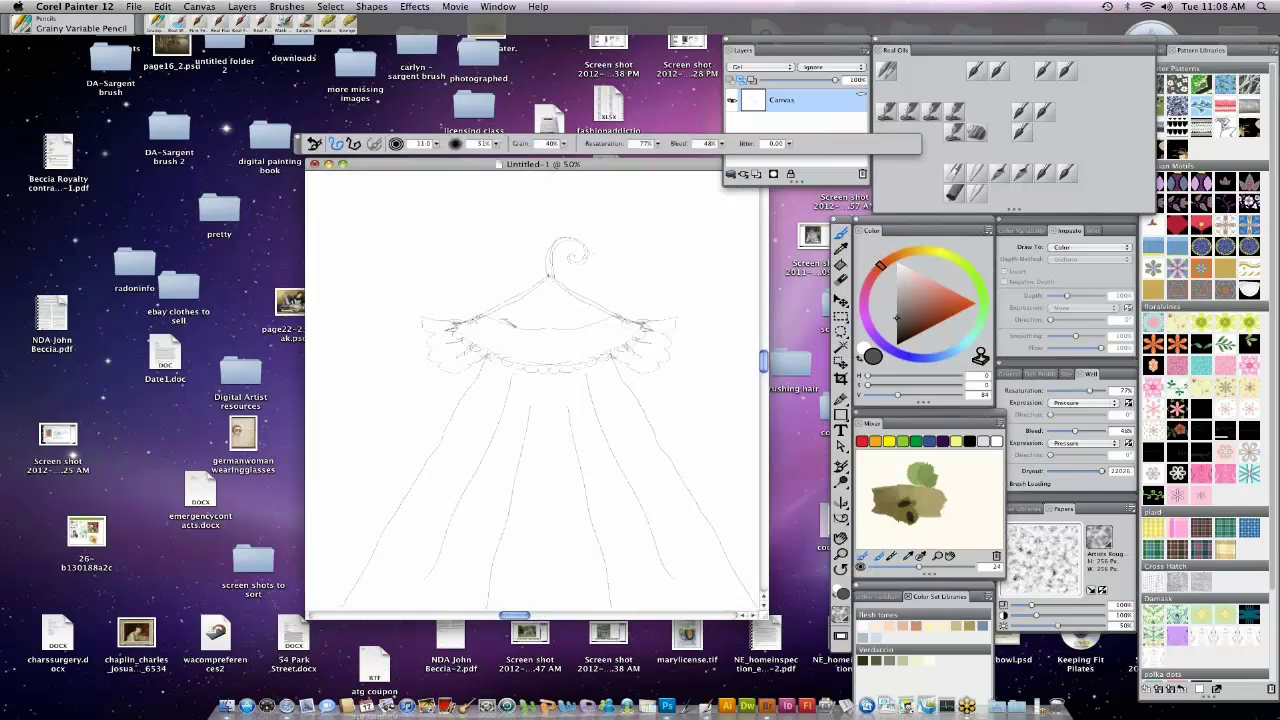
pyautogui.click(842, 280)
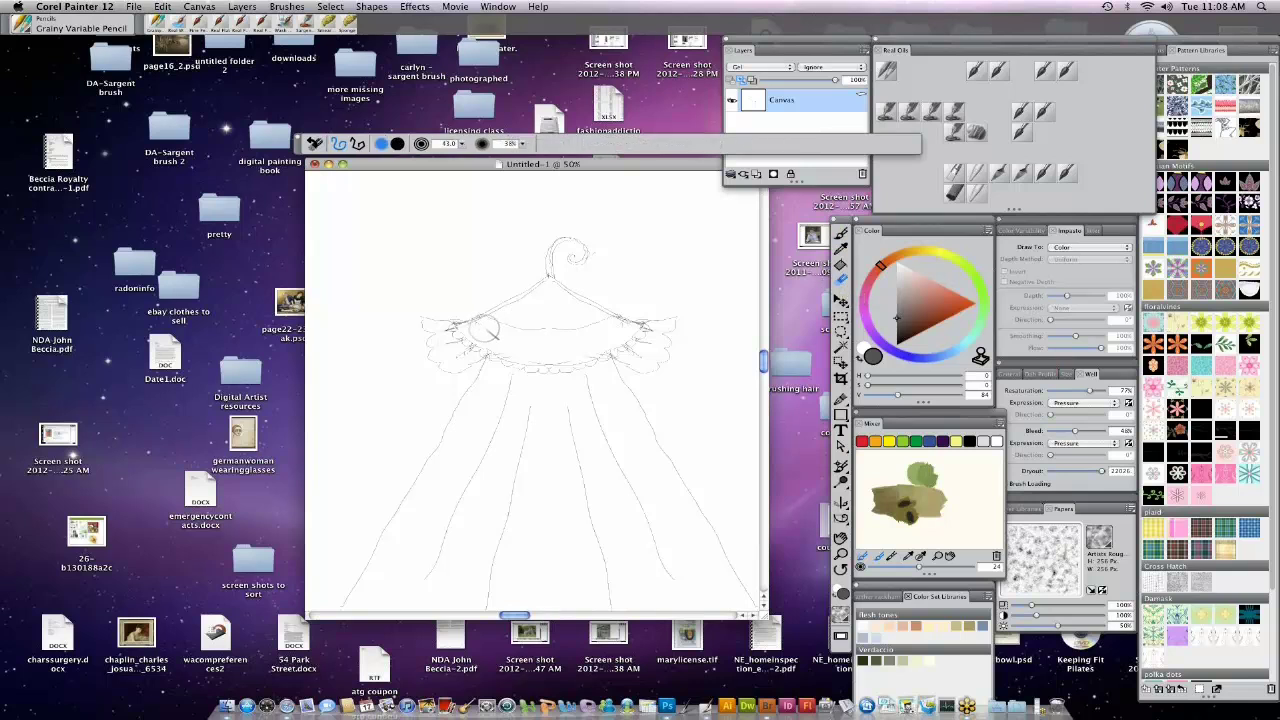
pyautogui.press('[')
pyautogui.press('[')
pyautogui.click(841, 234)
pyautogui.moveTo(618, 350); pyautogui.dragTo(586, 364)
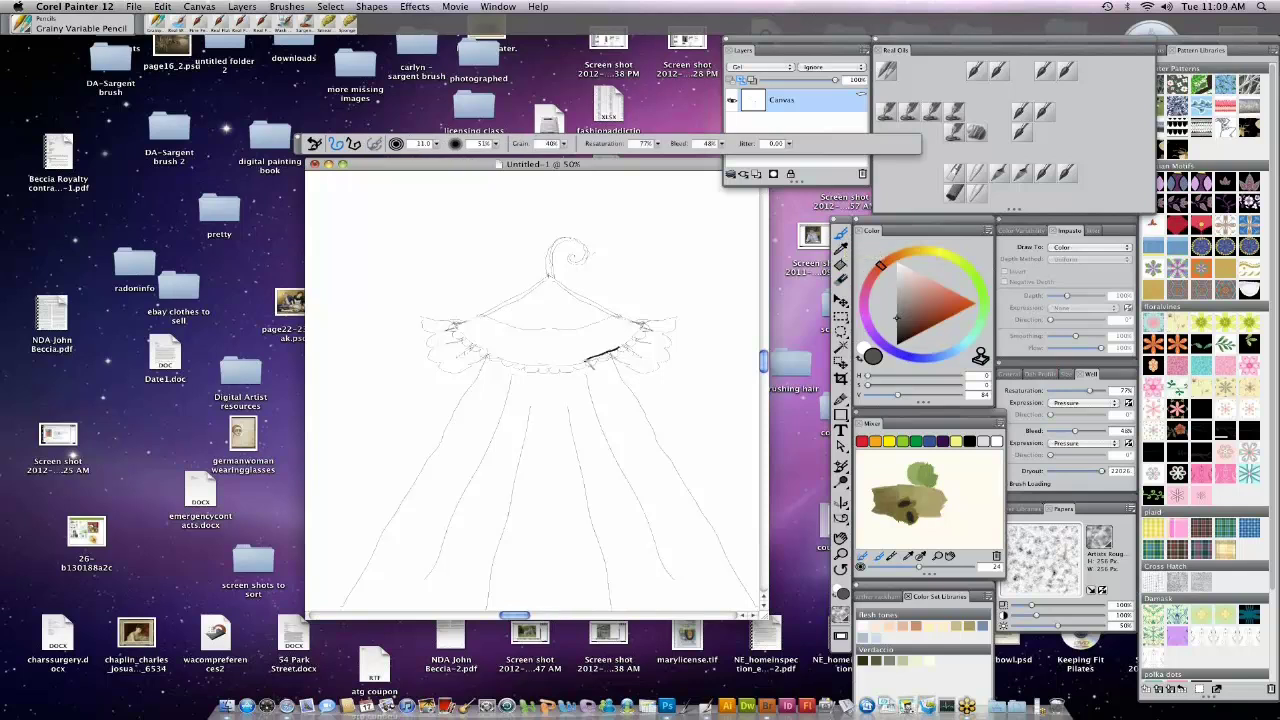
pyautogui.press('super+z')
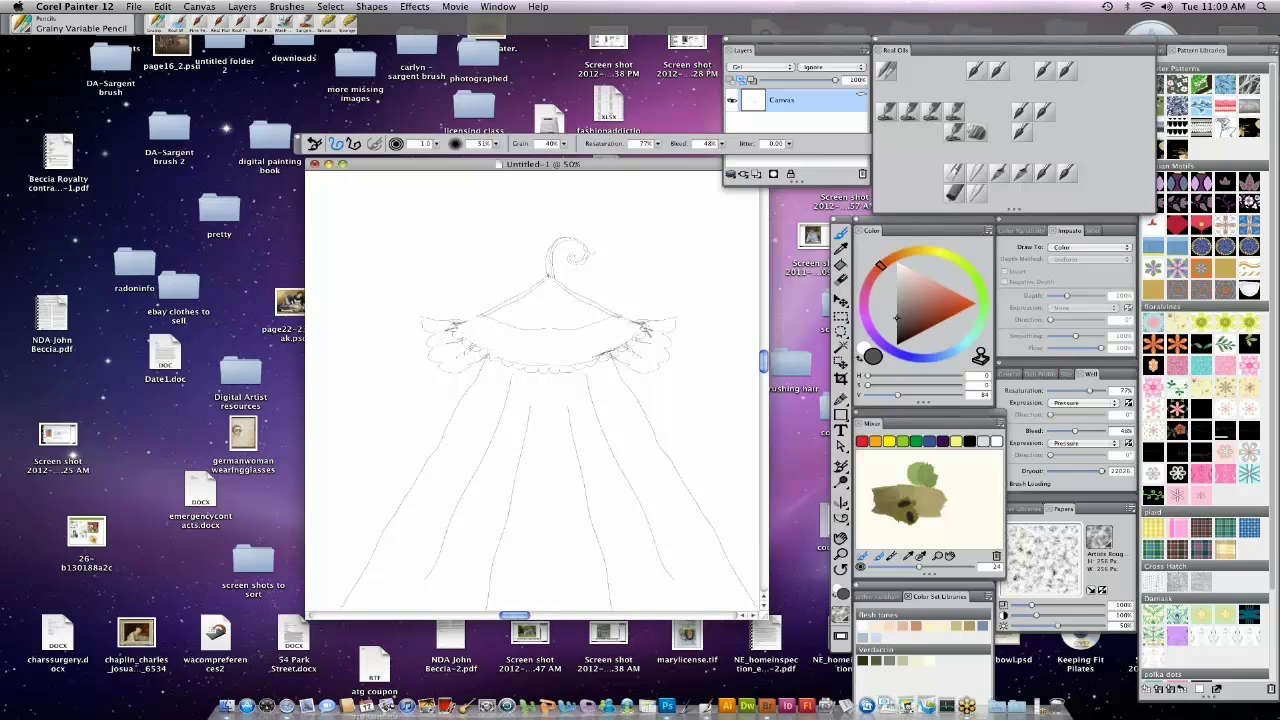
# Darken the collar and shoulder outlines of the dress with the pencil at size 1.0.
pyautogui.moveTo(644, 333); pyautogui.dragTo(593, 363)
pyautogui.click(841, 554)
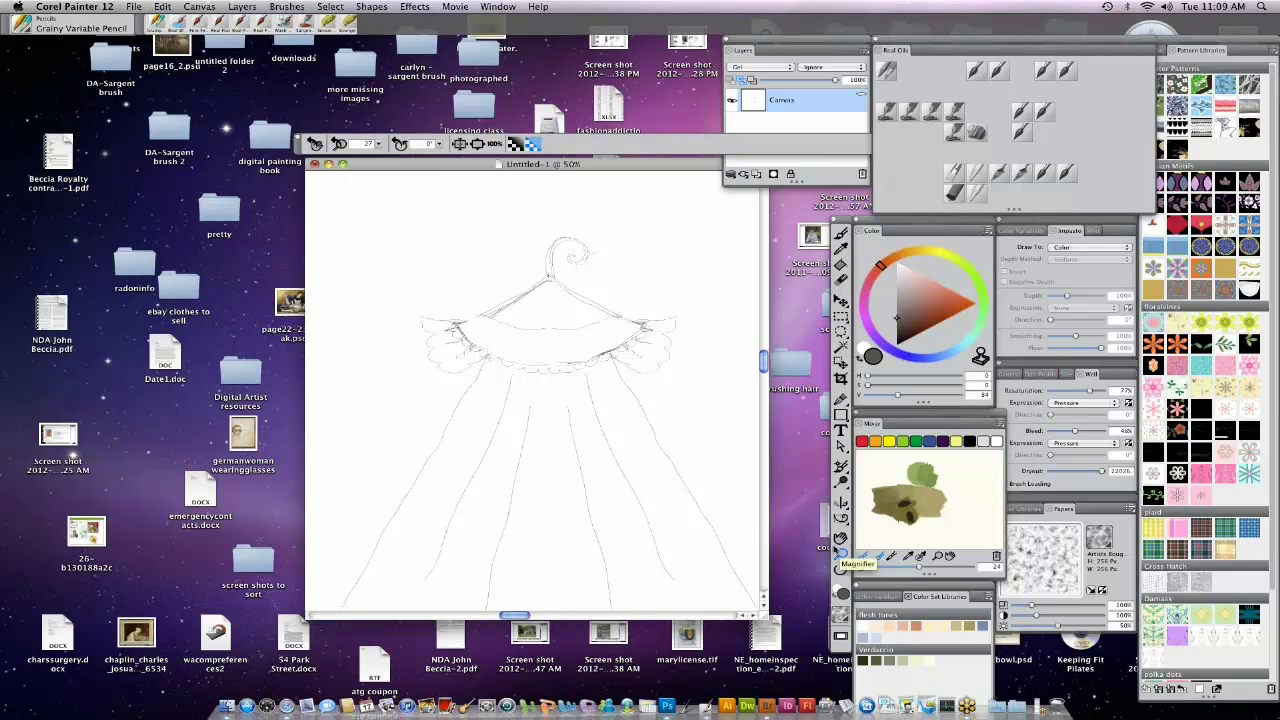
pyautogui.keyDown('alt'); pyautogui.click(623, 417); pyautogui.keyUp('alt')
pyautogui.moveTo(627, 418); pyautogui.dragTo(571, 340)
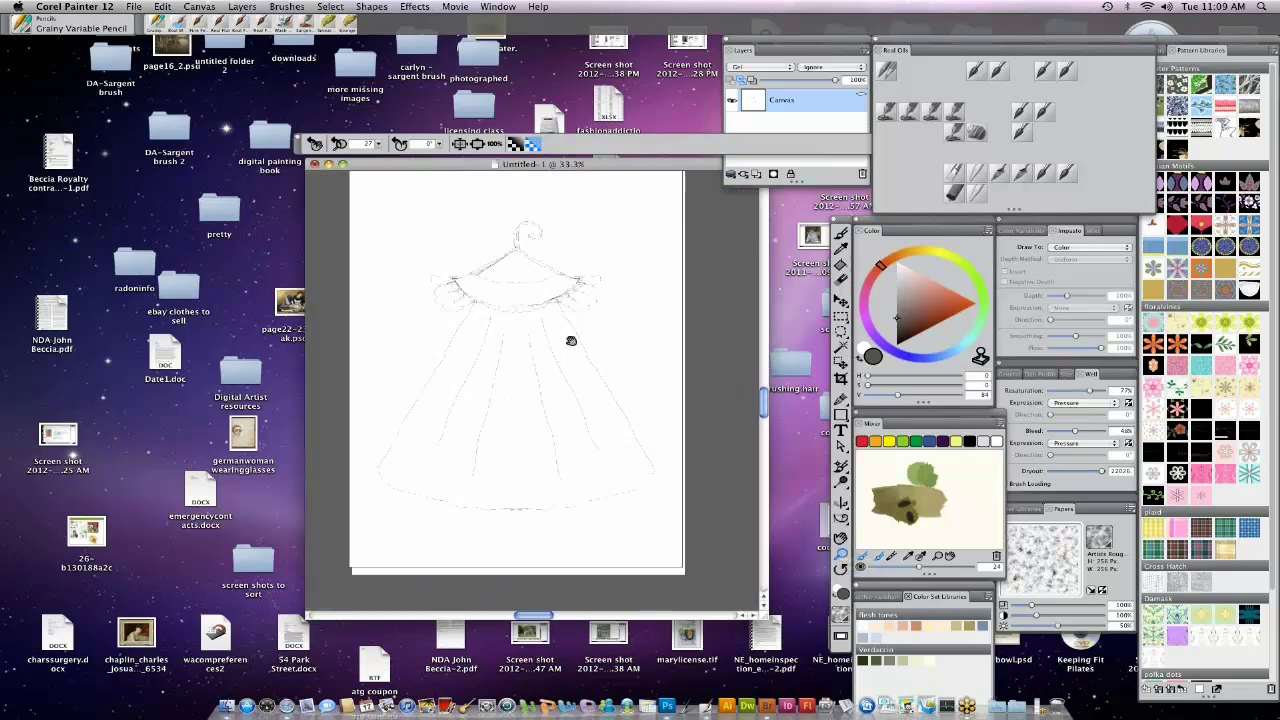
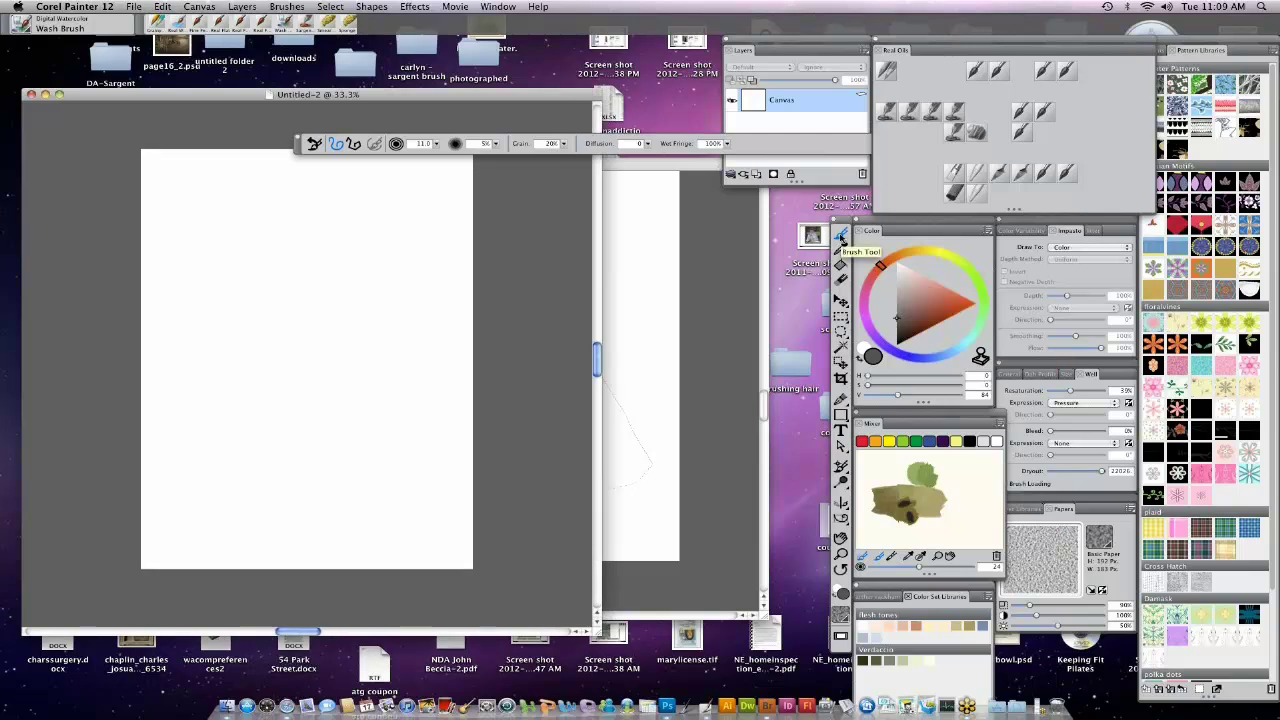
# Paint a large light pink test patch on the blank Untitled-2 canvas with the size 176 Wash Brush, then undo it.
pyautogui.click(917, 289)
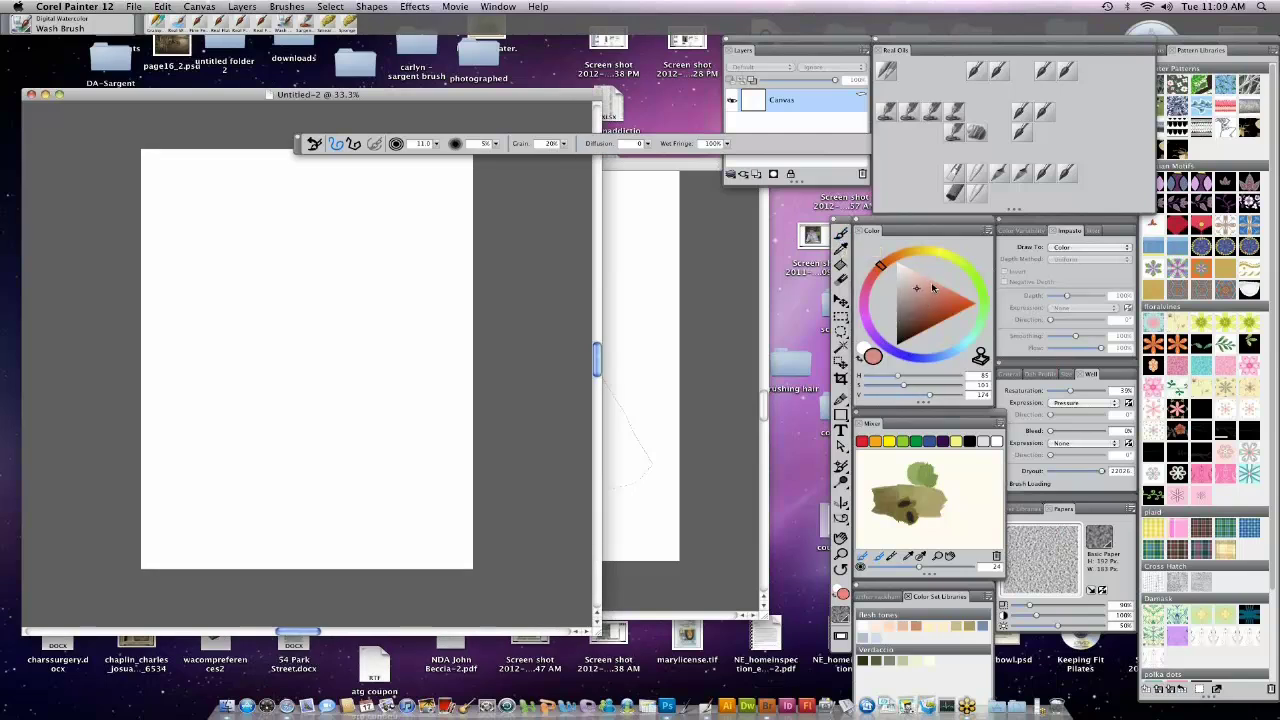
pyautogui.moveTo(933, 288); pyautogui.dragTo(888, 281)
pyautogui.click(384, 337)
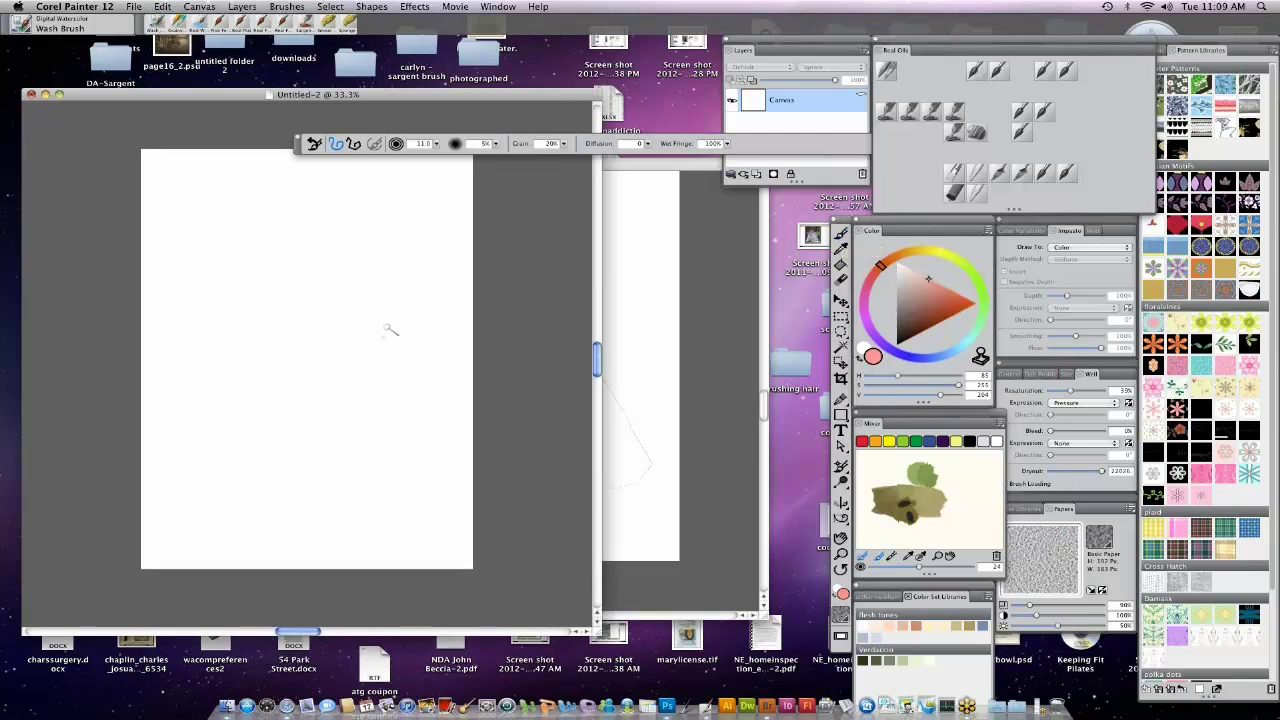
pyautogui.moveTo(357, 356); pyautogui.dragTo(384, 398)
pyautogui.moveTo(286, 363)
pyautogui.mouseDown()
pyautogui.moveTo(320, 351)
pyautogui.moveTo(320, 373)
pyautogui.moveTo(306, 361)
pyautogui.moveTo(310, 311)
pyautogui.moveTo(336, 324)
pyautogui.moveTo(308, 342)
pyautogui.moveTo(240, 323)
pyautogui.moveTo(260, 298)
pyautogui.moveTo(305, 354)
pyautogui.moveTo(253, 362)
pyautogui.moveTo(319, 327)
pyautogui.mouseUp()
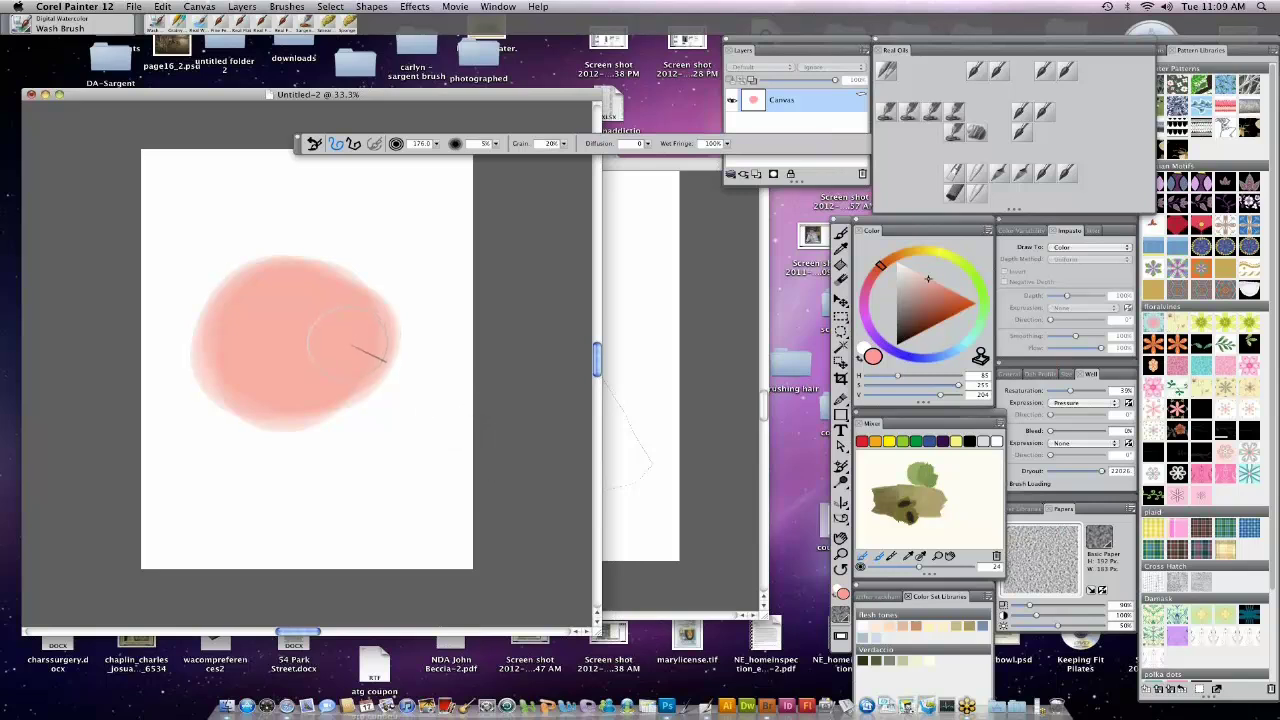
pyautogui.moveTo(352, 342)
pyautogui.mouseDown()
pyautogui.moveTo(340, 296)
pyautogui.moveTo(375, 286)
pyautogui.moveTo(310, 296)
pyautogui.moveTo(308, 236)
pyautogui.moveTo(325, 259)
pyautogui.moveTo(255, 246)
pyautogui.moveTo(285, 254)
pyautogui.moveTo(212, 286)
pyautogui.moveTo(231, 347)
pyautogui.moveTo(221, 378)
pyautogui.moveTo(250, 349)
pyautogui.moveTo(320, 392)
pyautogui.moveTo(364, 378)
pyautogui.moveTo(274, 406)
pyautogui.moveTo(215, 391)
pyautogui.moveTo(320, 408)
pyautogui.moveTo(372, 365)
pyautogui.moveTo(379, 315)
pyautogui.moveTo(332, 391)
pyautogui.moveTo(287, 382)
pyautogui.moveTo(306, 411)
pyautogui.mouseUp()
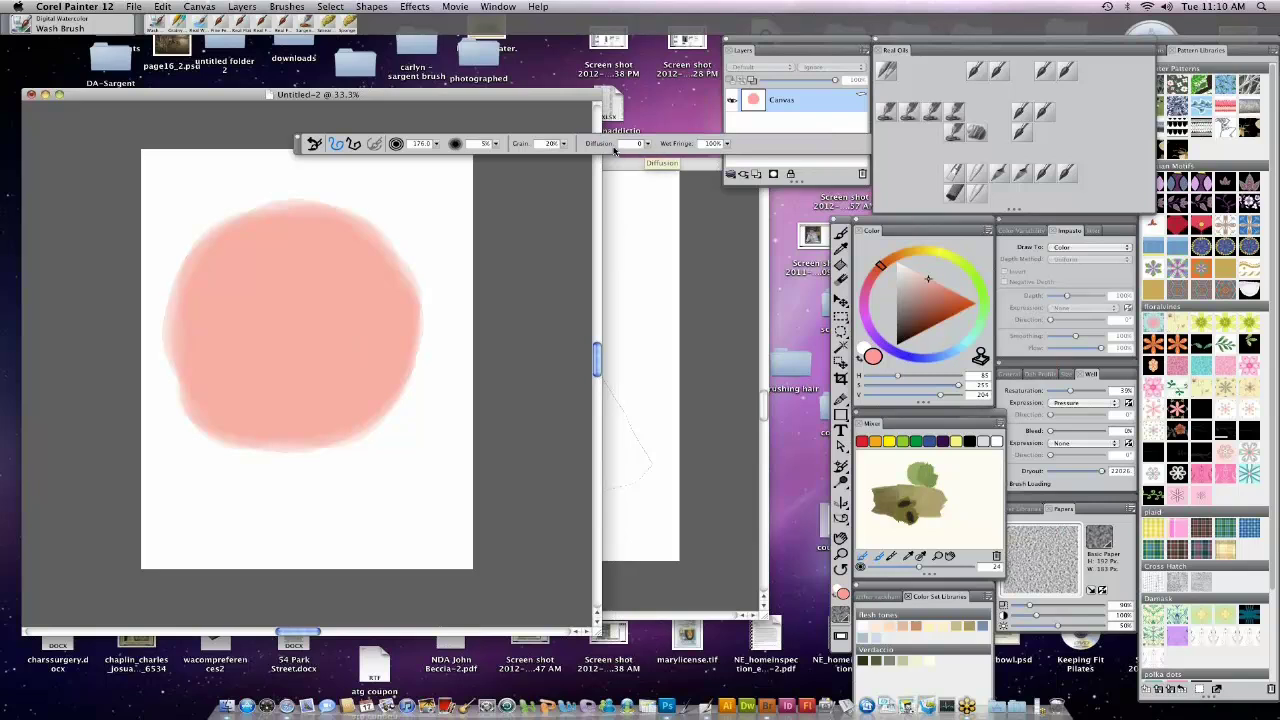
pyautogui.press('super+z')
pyautogui.press('super+z')
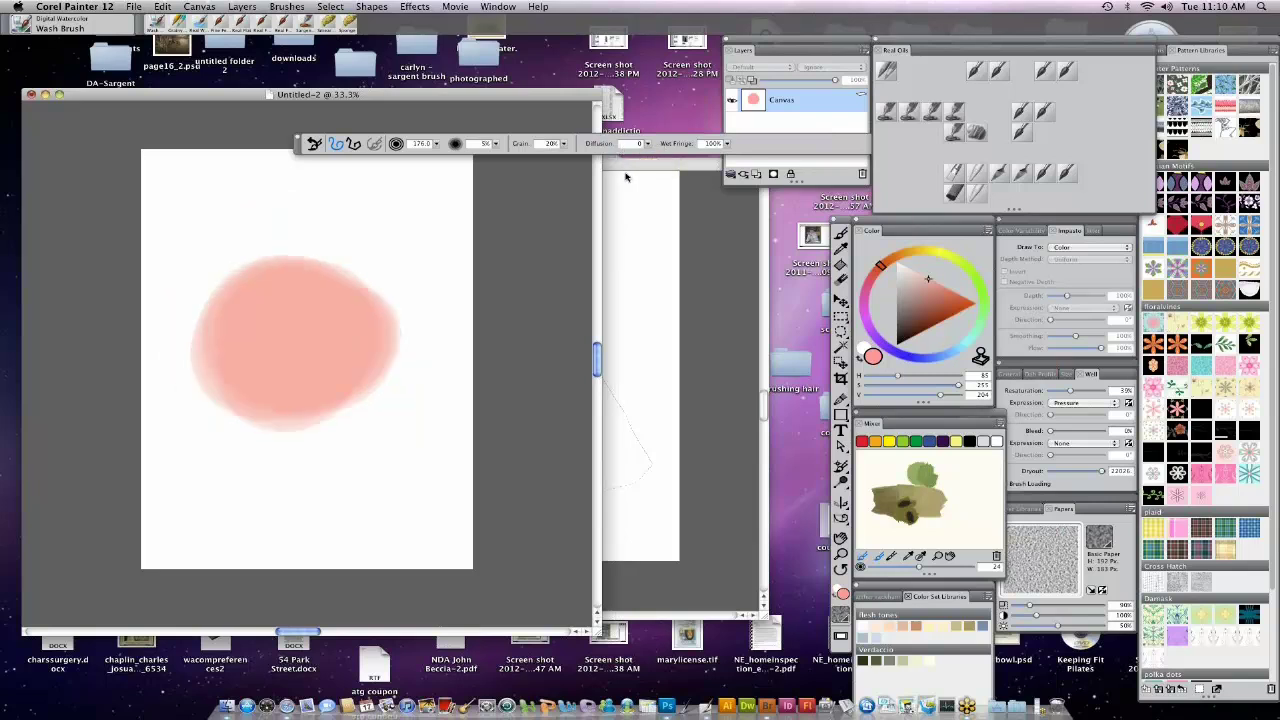
# Set the Wash Brush's Diffusion to 20 and paint a round pink test patch.
pyautogui.moveTo(646, 145); pyautogui.dragTo(643, 156)
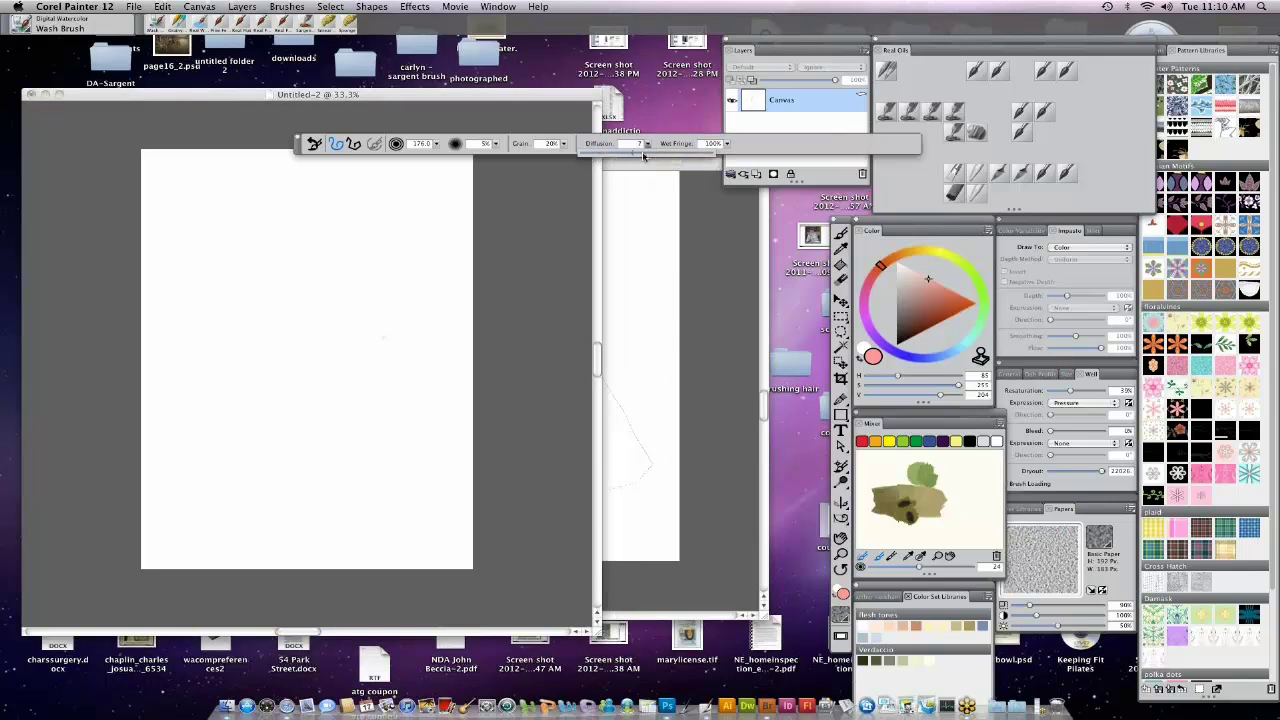
pyautogui.click(337, 296)
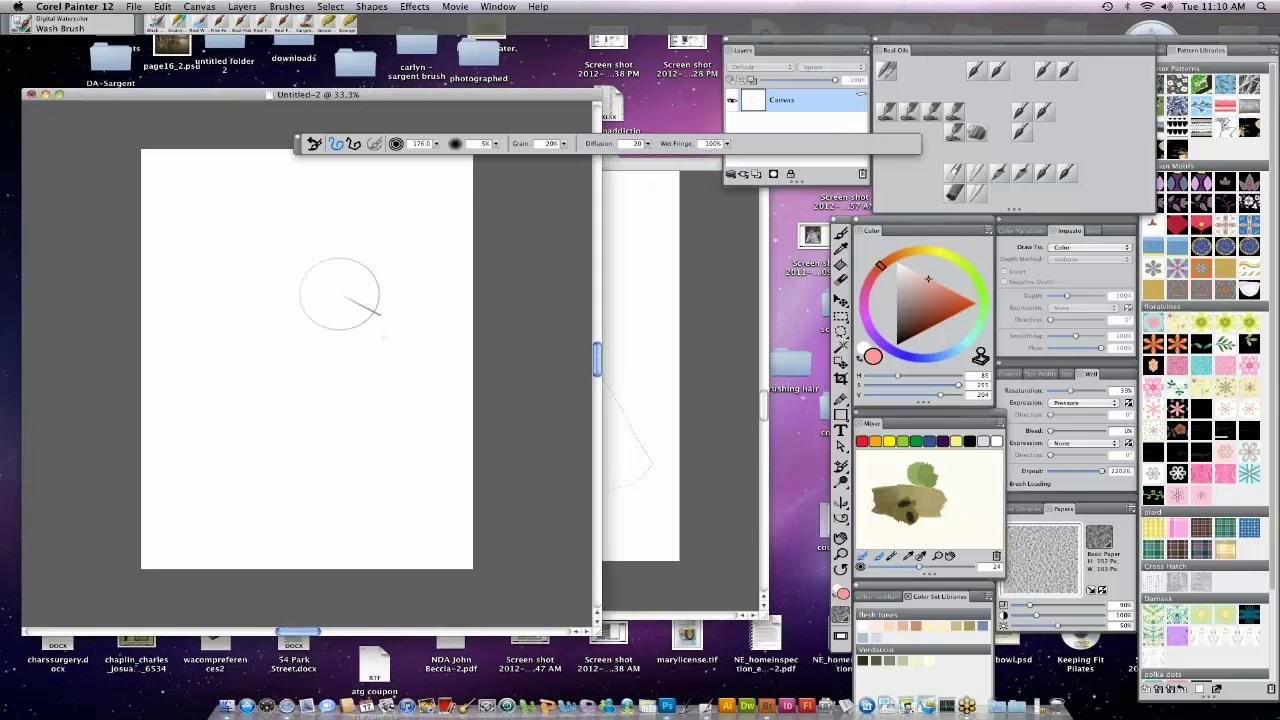
pyautogui.moveTo(337, 289)
pyautogui.mouseDown()
pyautogui.moveTo(274, 311)
pyautogui.moveTo(272, 341)
pyautogui.moveTo(308, 373)
pyautogui.moveTo(340, 373)
pyautogui.moveTo(367, 346)
pyautogui.moveTo(352, 314)
pyautogui.moveTo(325, 347)
pyautogui.moveTo(363, 303)
pyautogui.moveTo(313, 301)
pyautogui.moveTo(345, 289)
pyautogui.moveTo(285, 285)
pyautogui.mouseUp()
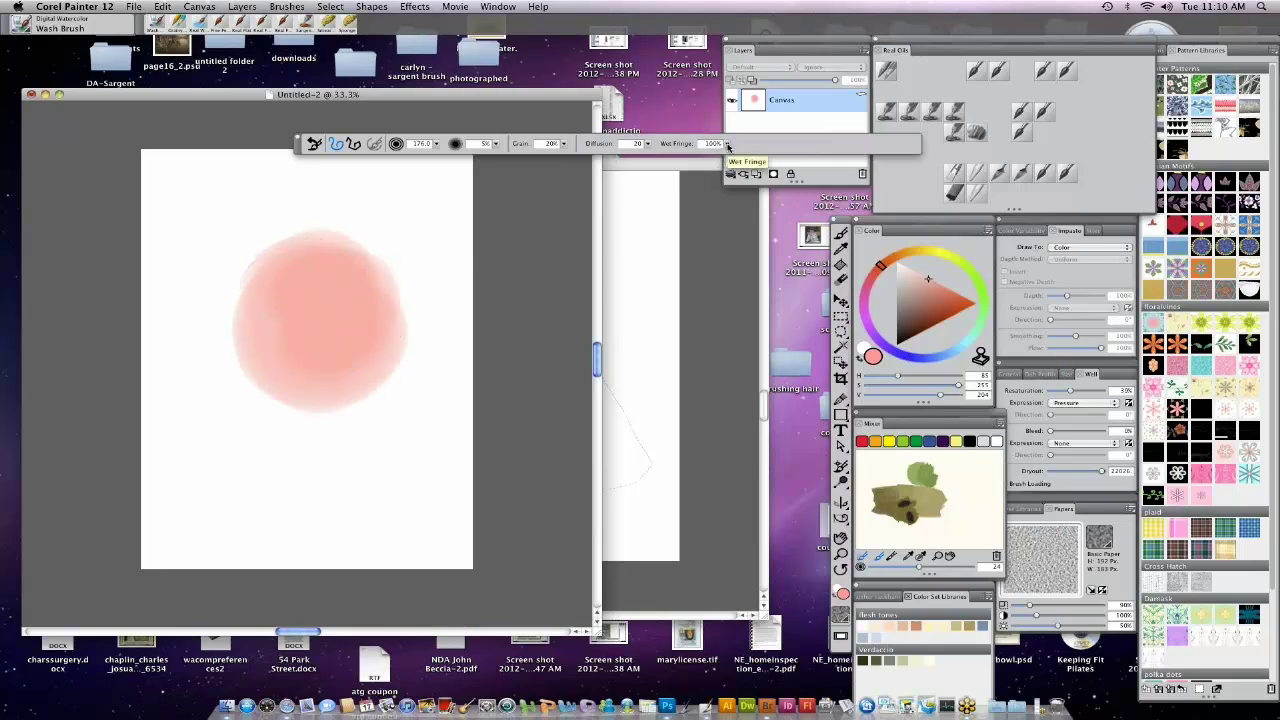
# Set Wet Fringe to 0%, undo the existing patch and paint a new pink test patch.
pyautogui.moveTo(727, 145); pyautogui.dragTo(700, 150)
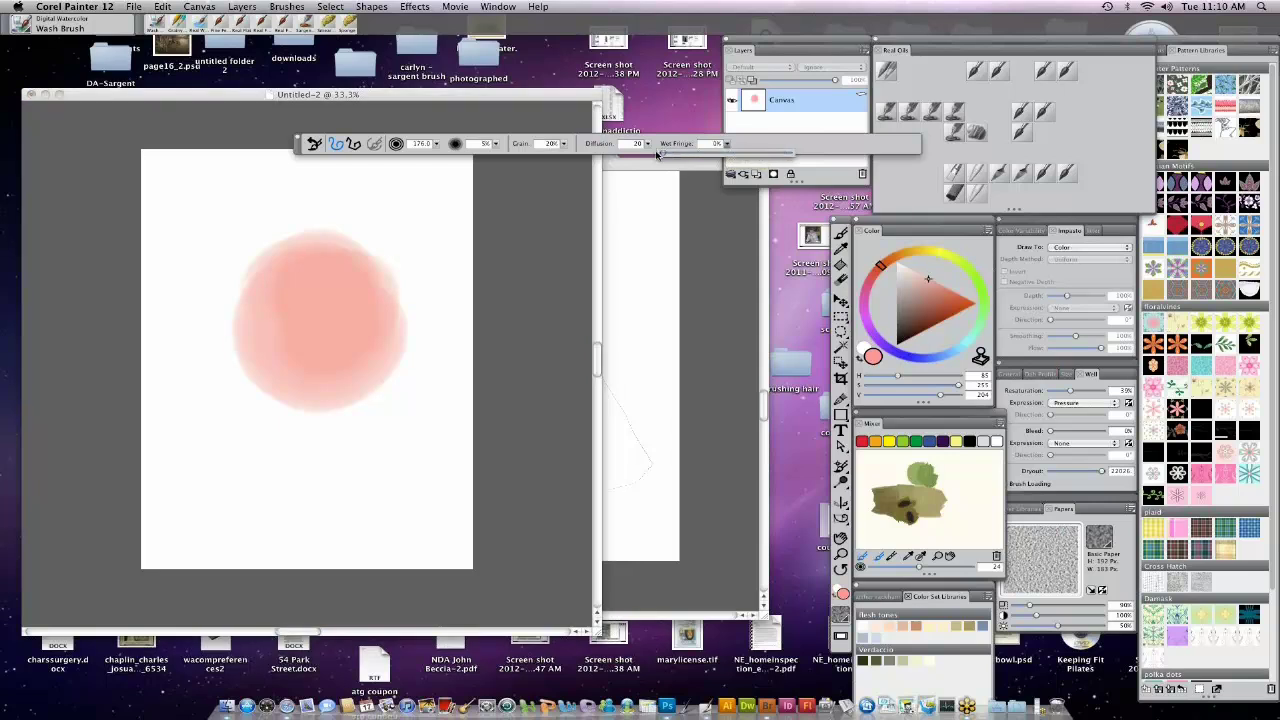
pyautogui.click(458, 97)
pyautogui.press('super+z')
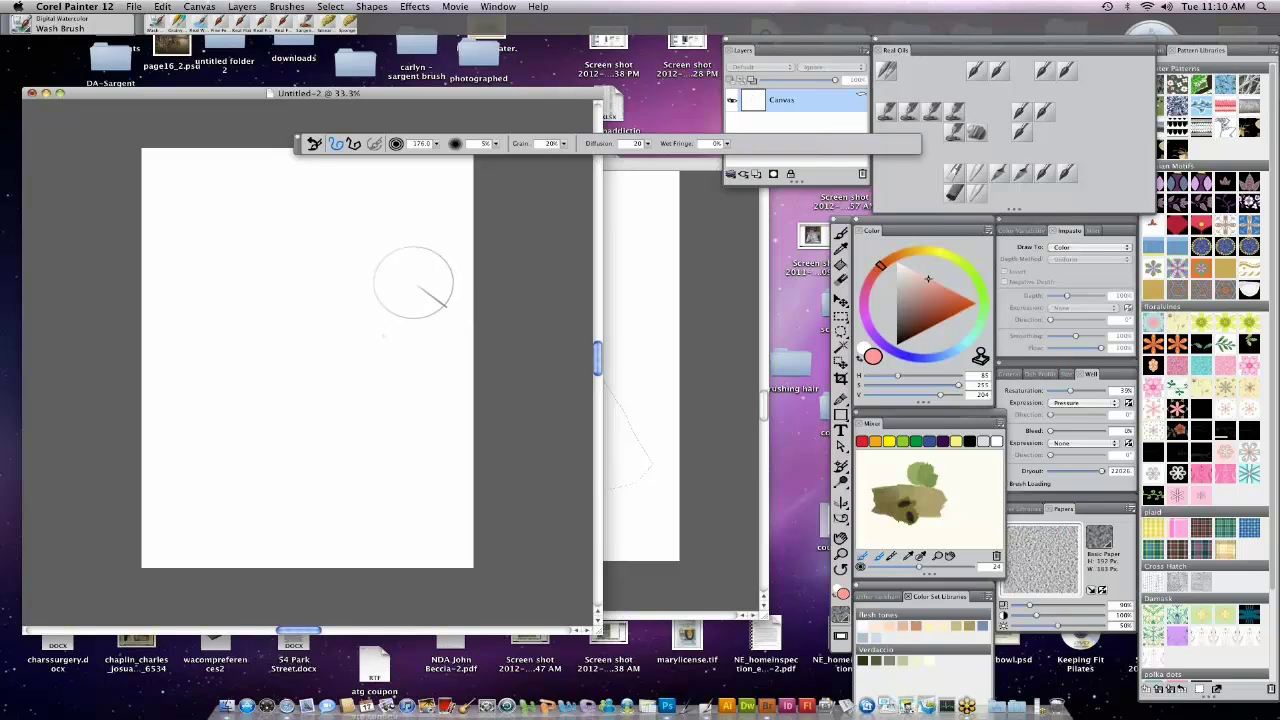
pyautogui.moveTo(320, 271)
pyautogui.mouseDown()
pyautogui.moveTo(279, 272)
pyautogui.moveTo(230, 316)
pyautogui.moveTo(262, 362)
pyautogui.moveTo(362, 308)
pyautogui.moveTo(305, 295)
pyautogui.moveTo(300, 330)
pyautogui.moveTo(352, 278)
pyautogui.moveTo(271, 246)
pyautogui.moveTo(235, 292)
pyautogui.mouseUp()
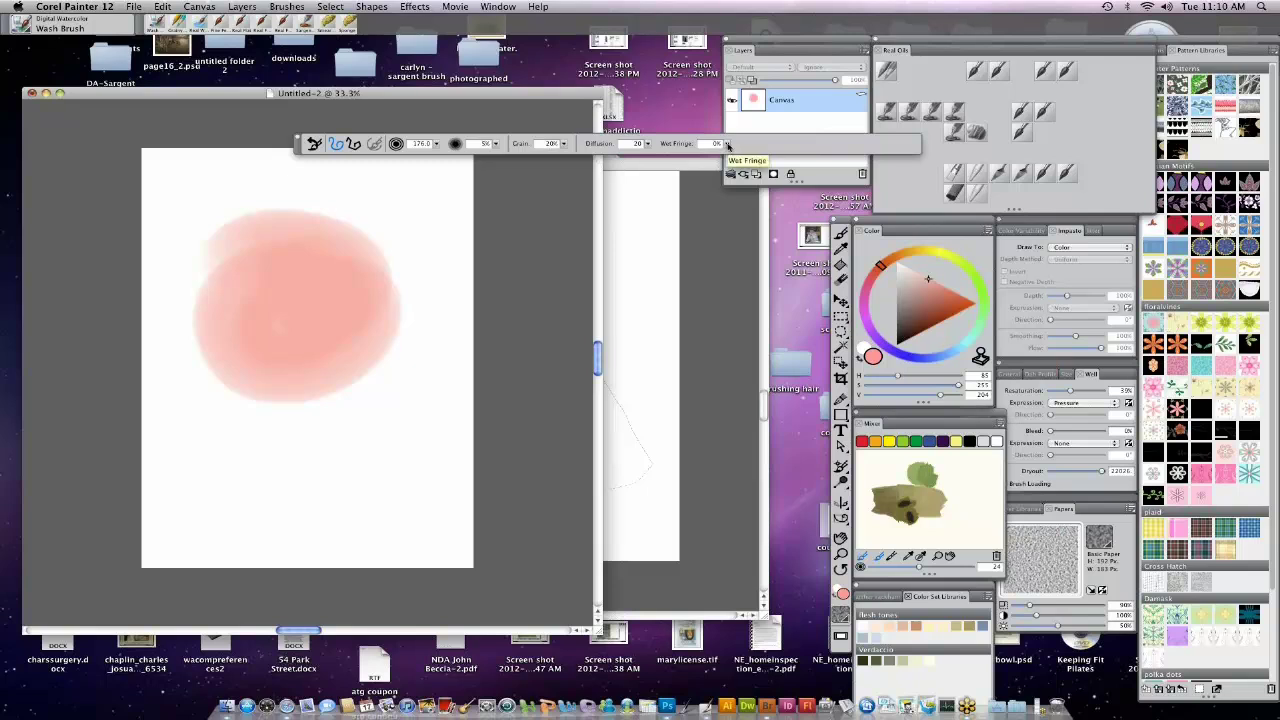
# Set Wet Fringe to 100% and Diffusion to 0, paint a second pink patch below, and undo both patches.
pyautogui.moveTo(727, 143); pyautogui.dragTo(768, 153)
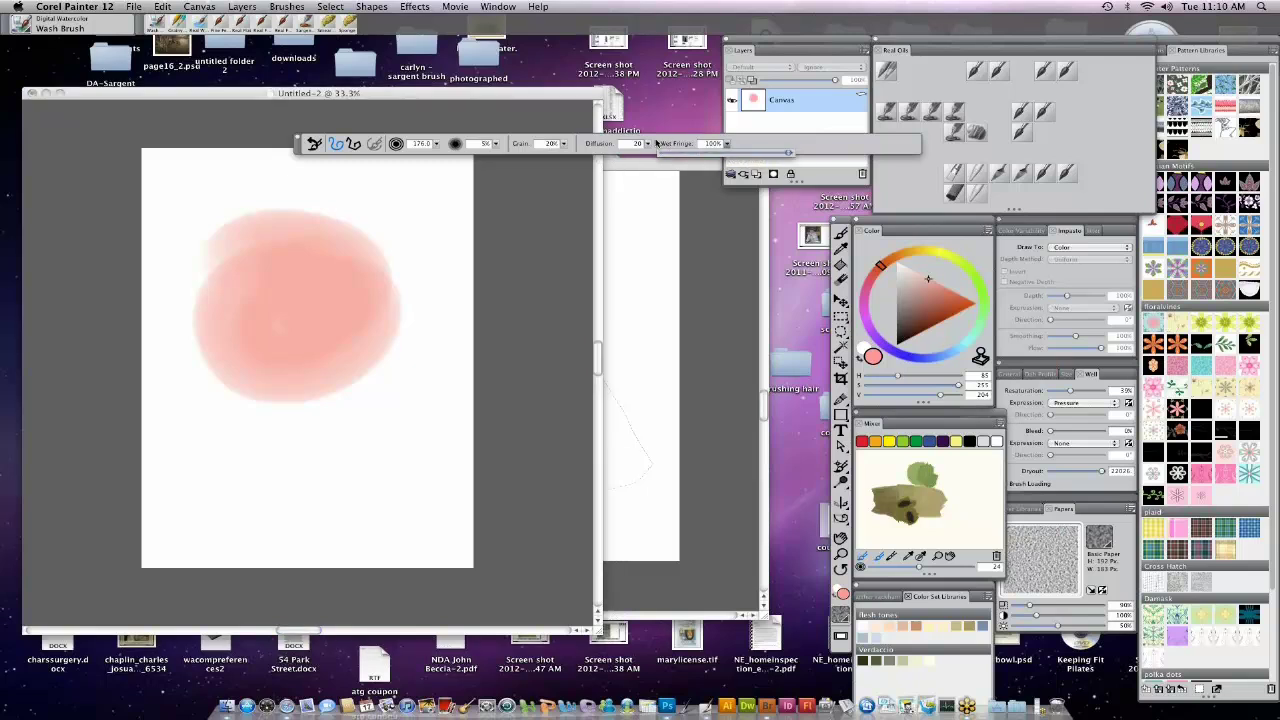
pyautogui.moveTo(648, 144); pyautogui.dragTo(584, 156)
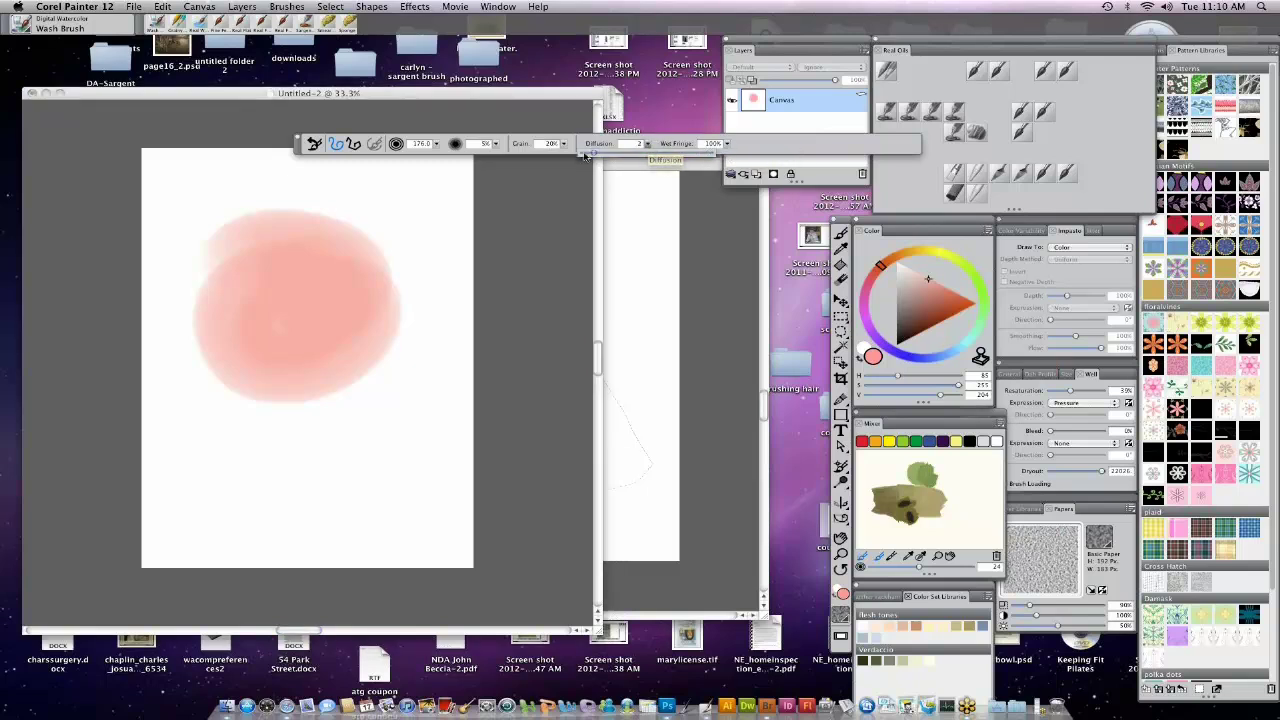
pyautogui.click(322, 446)
pyautogui.moveTo(320, 440)
pyautogui.mouseDown()
pyautogui.moveTo(284, 471)
pyautogui.moveTo(373, 463)
pyautogui.moveTo(339, 432)
pyautogui.moveTo(327, 488)
pyautogui.moveTo(390, 443)
pyautogui.moveTo(330, 455)
pyautogui.mouseUp()
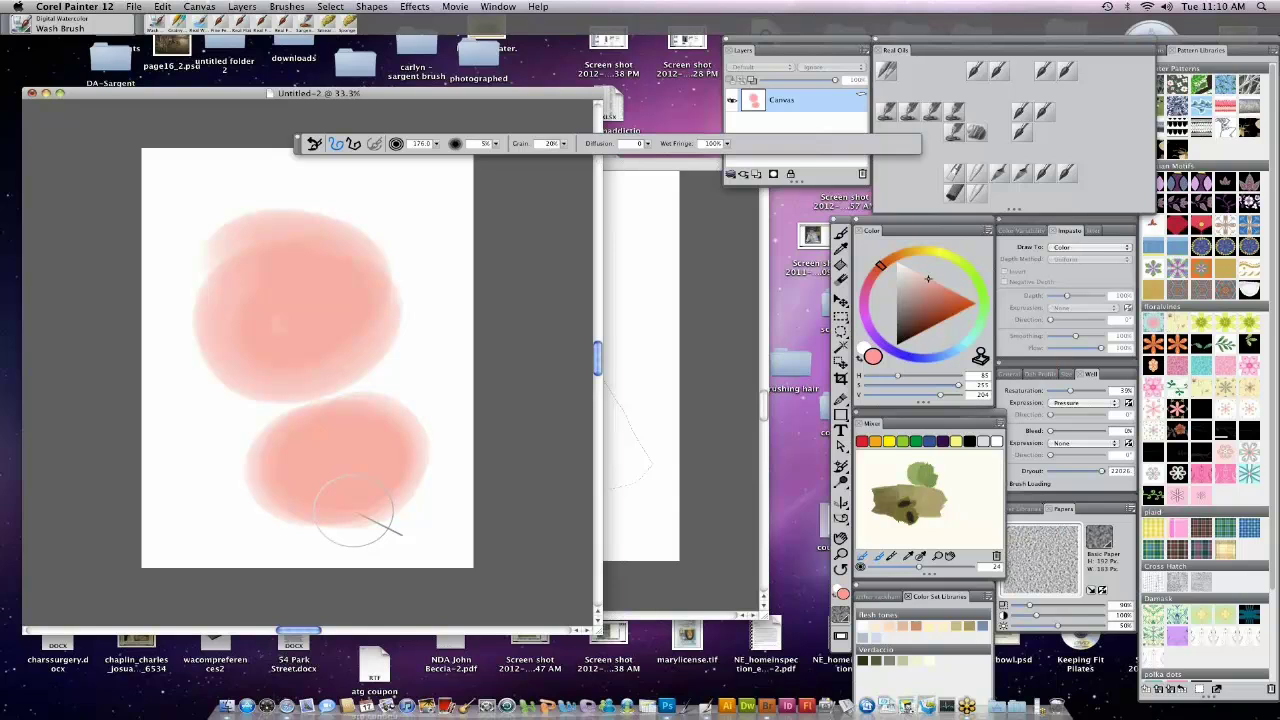
pyautogui.press('super+z')
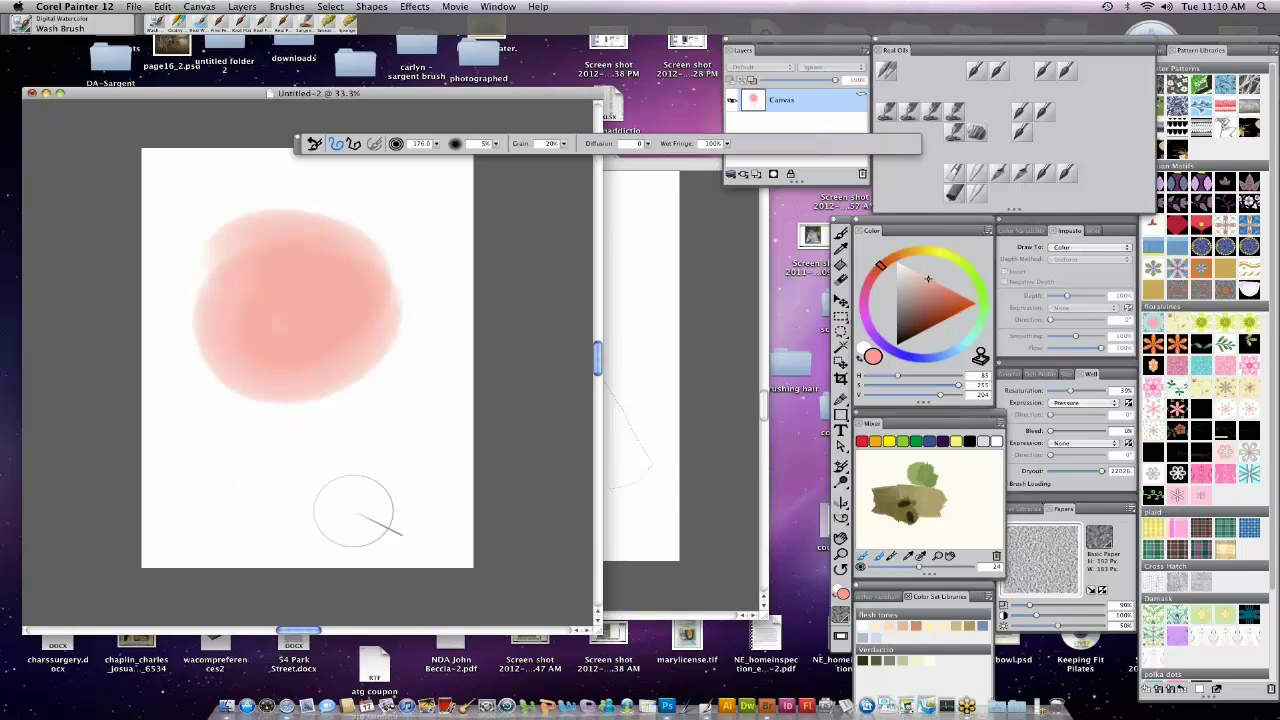
pyautogui.press('super+z')
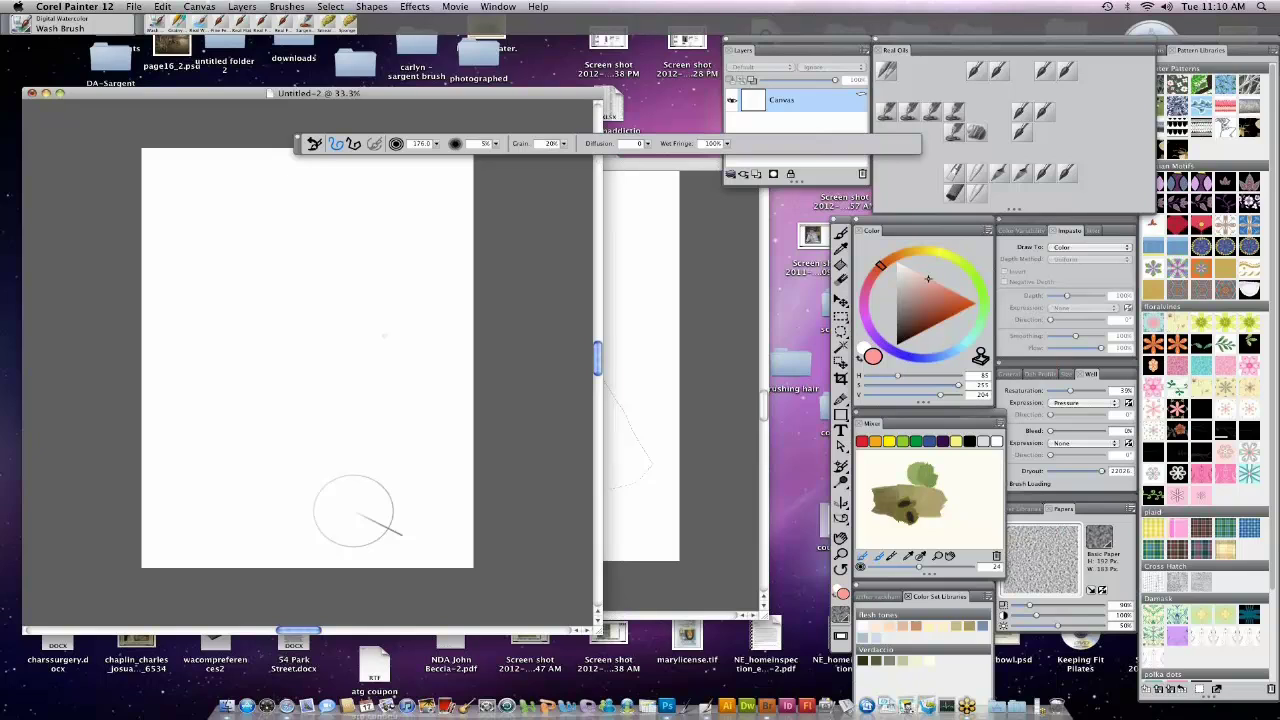
# Keep the Wash Brush, return to the Untitled-1 dress sketch and add a new layer above the canvas.
pyautogui.click(30, 28)
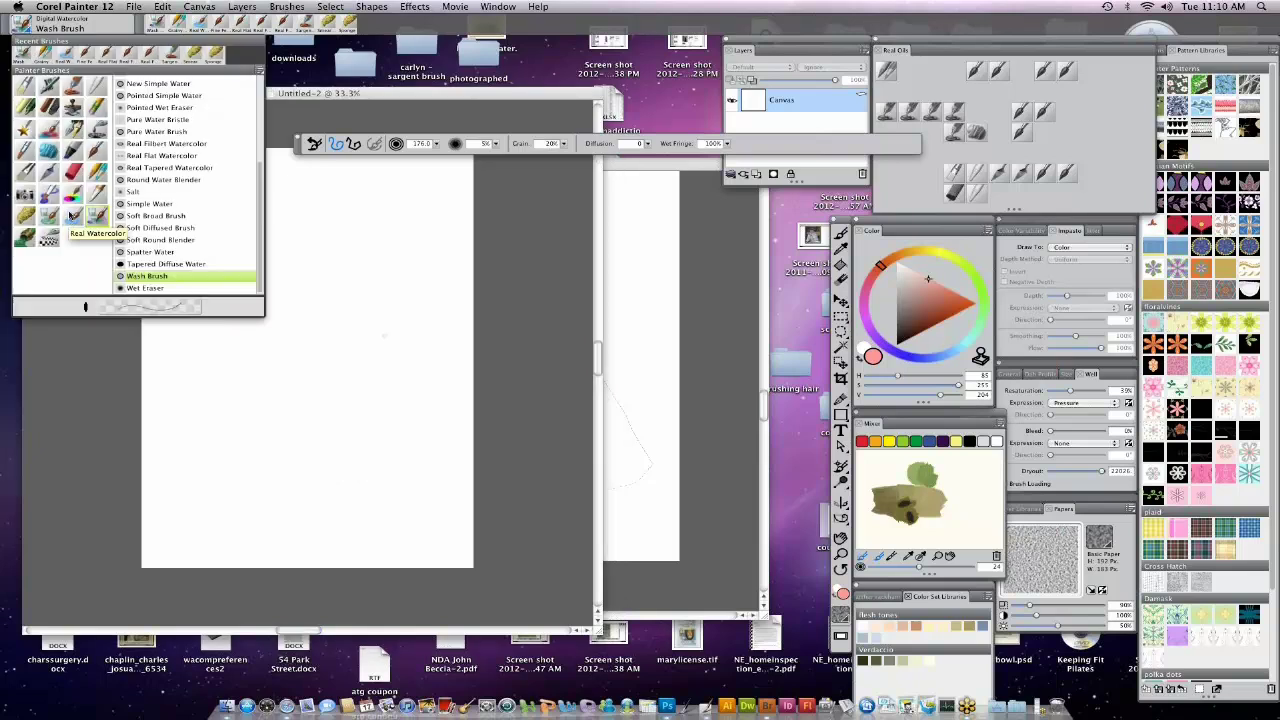
pyautogui.click(648, 168)
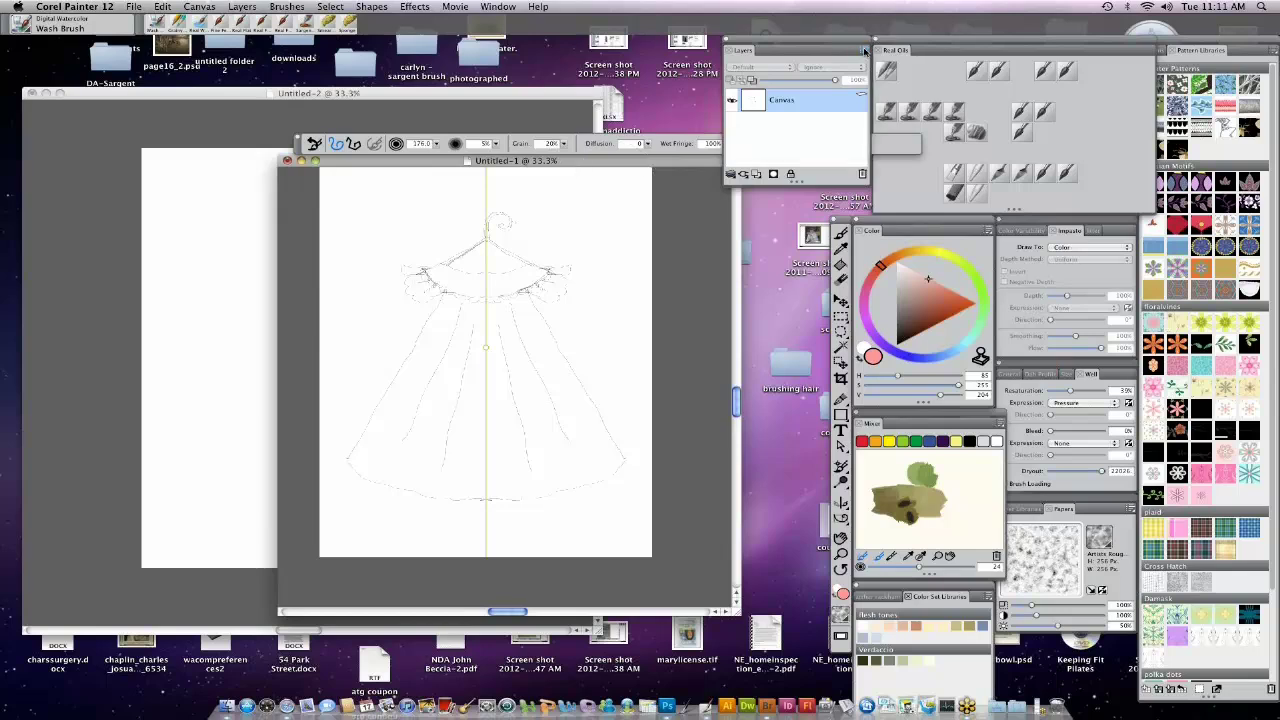
pyautogui.click(865, 50)
pyautogui.click(896, 58)
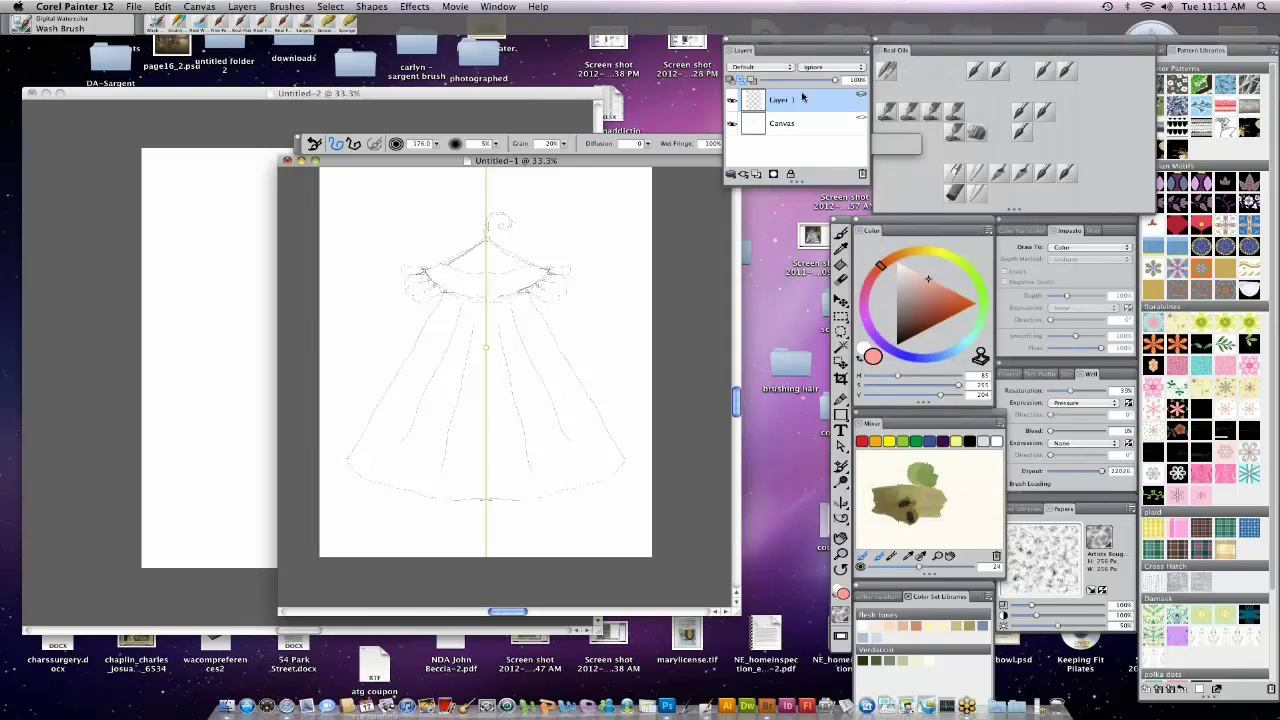
pyautogui.doubleClick(779, 100)
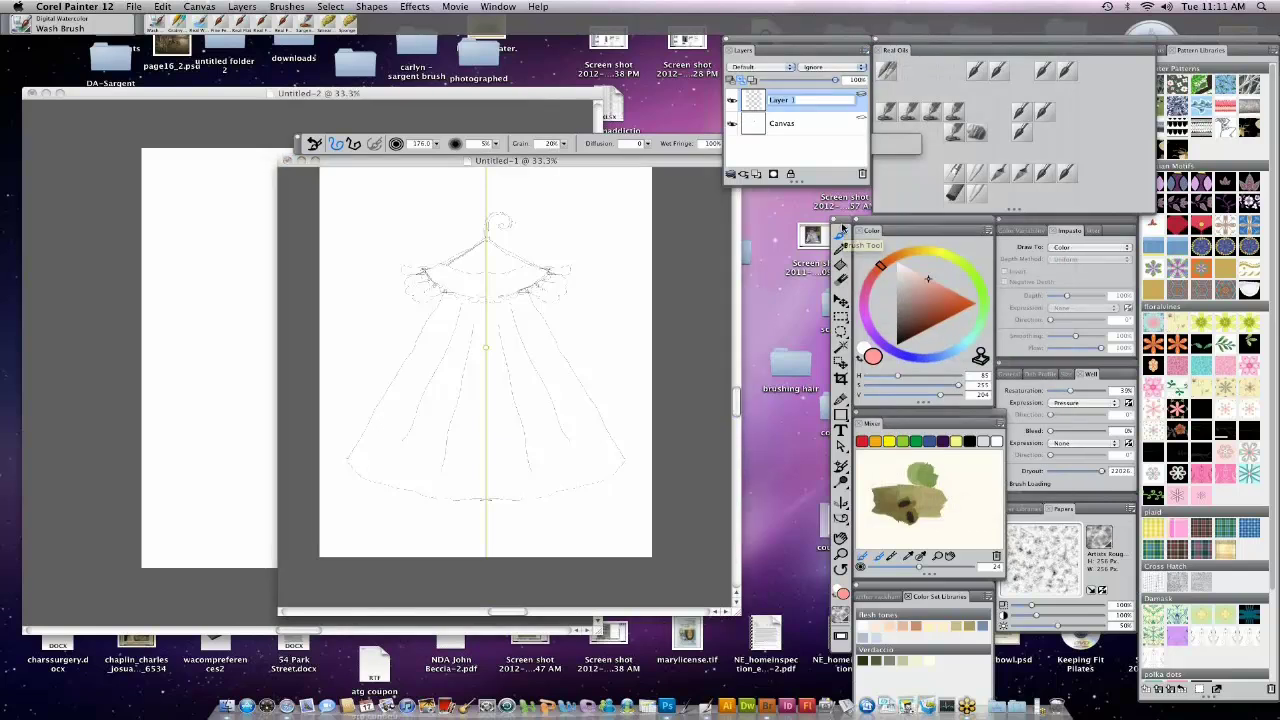
# Choose a light blue and paint the upper half of the skirt on Layer 1 with the Wash Brush at size 80.
pyautogui.moveTo(525, 375)
pyautogui.mouseDown()
pyautogui.moveTo(560, 335)
pyautogui.moveTo(572, 340)
pyautogui.moveTo(553, 355)
pyautogui.mouseUp()
pyautogui.click(951, 352)
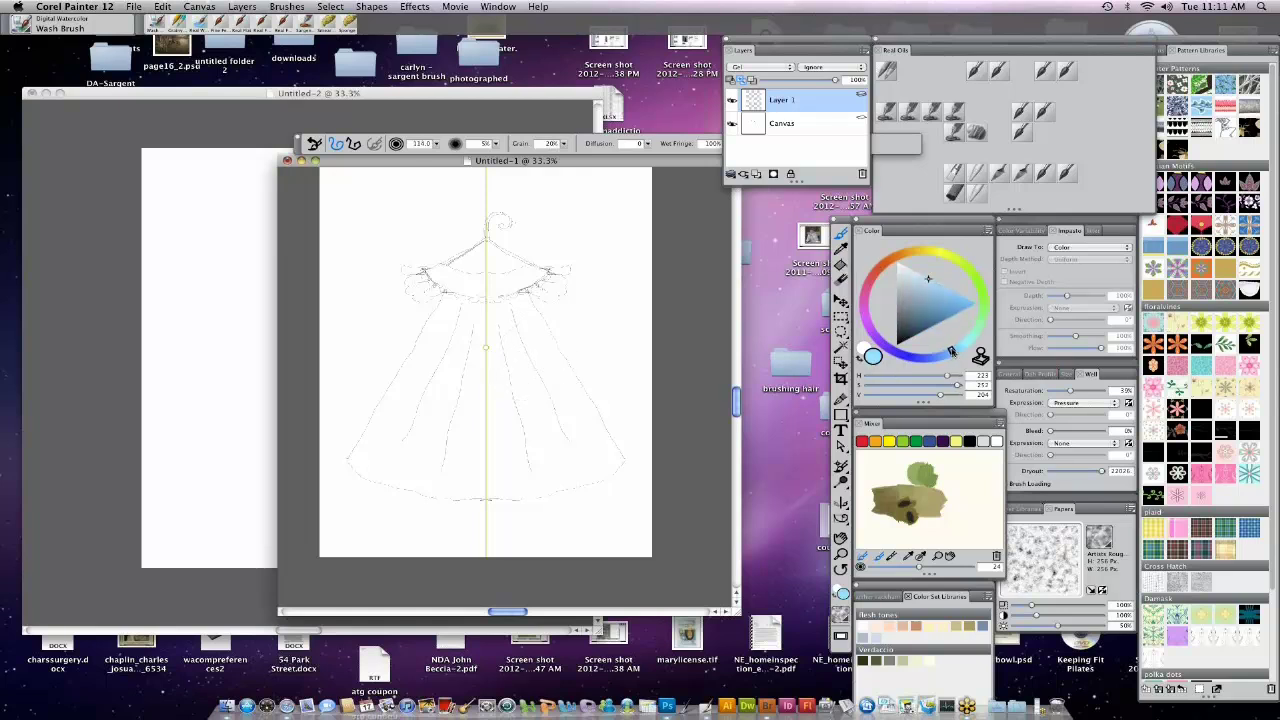
pyautogui.moveTo(940, 293); pyautogui.dragTo(946, 281)
pyautogui.moveTo(502, 352)
pyautogui.mouseDown()
pyautogui.moveTo(528, 372)
pyautogui.moveTo(516, 366)
pyautogui.mouseUp()
pyautogui.moveTo(455, 322); pyautogui.dragTo(410, 398)
pyautogui.moveTo(512, 318); pyautogui.dragTo(565, 405)
pyautogui.moveTo(405, 402)
pyautogui.mouseDown()
pyautogui.moveTo(470, 330)
pyautogui.moveTo(490, 360)
pyautogui.moveTo(486, 333)
pyautogui.mouseUp()
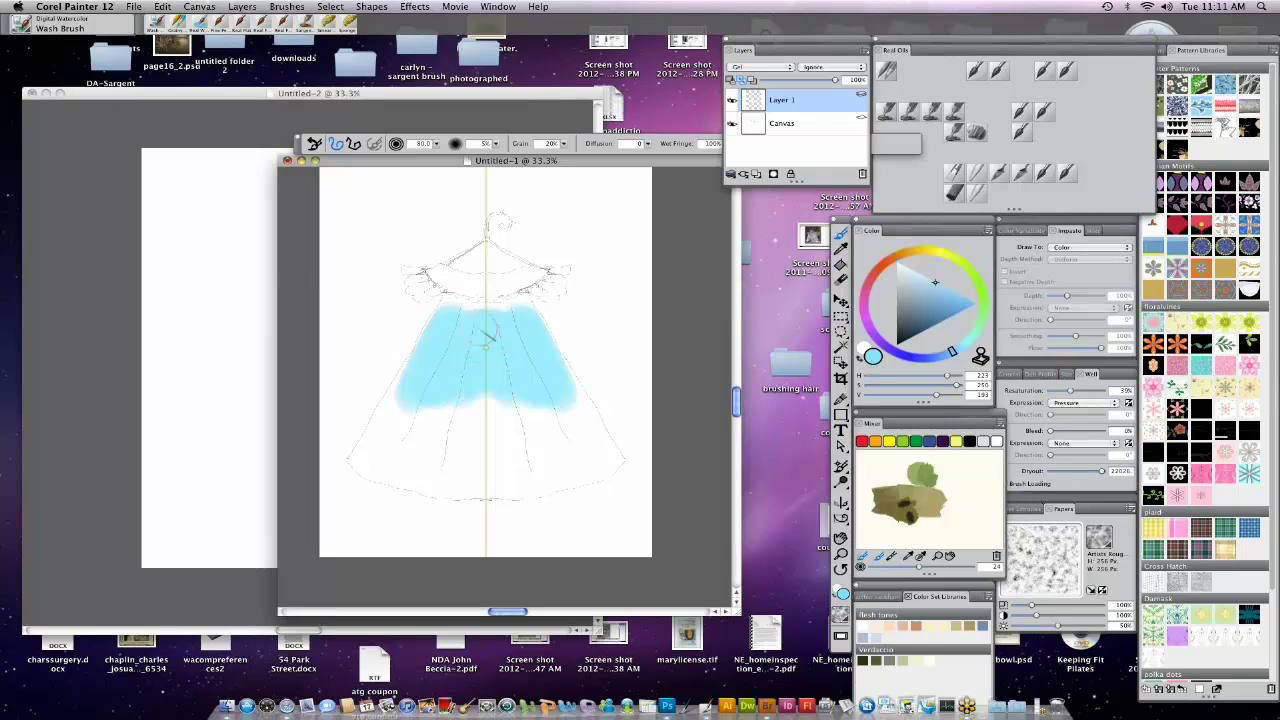
# Reduce the Wash Brush to size 34 and paint the rest of the skirt light blue out to its edges and hem.
pyautogui.press('[')
pyautogui.press('[')
pyautogui.press('[')
pyautogui.moveTo(455, 314)
pyautogui.mouseDown()
pyautogui.moveTo(506, 316)
pyautogui.moveTo(470, 375)
pyautogui.moveTo(480, 402)
pyautogui.moveTo(489, 383)
pyautogui.moveTo(475, 431)
pyautogui.moveTo(453, 418)
pyautogui.moveTo(453, 450)
pyautogui.moveTo(461, 410)
pyautogui.moveTo(415, 415)
pyautogui.moveTo(425, 398)
pyautogui.moveTo(402, 430)
pyautogui.moveTo(406, 385)
pyautogui.moveTo(382, 422)
pyautogui.moveTo(426, 368)
pyautogui.moveTo(362, 460)
pyautogui.moveTo(374, 467)
pyautogui.moveTo(402, 435)
pyautogui.moveTo(384, 464)
pyautogui.moveTo(406, 449)
pyautogui.moveTo(428, 463)
pyautogui.moveTo(376, 470)
pyautogui.moveTo(463, 488)
pyautogui.moveTo(523, 483)
pyautogui.moveTo(516, 470)
pyautogui.moveTo(463, 470)
pyautogui.moveTo(496, 458)
pyautogui.moveTo(453, 455)
pyautogui.moveTo(494, 463)
pyautogui.moveTo(411, 478)
pyautogui.moveTo(510, 490)
pyautogui.mouseUp()
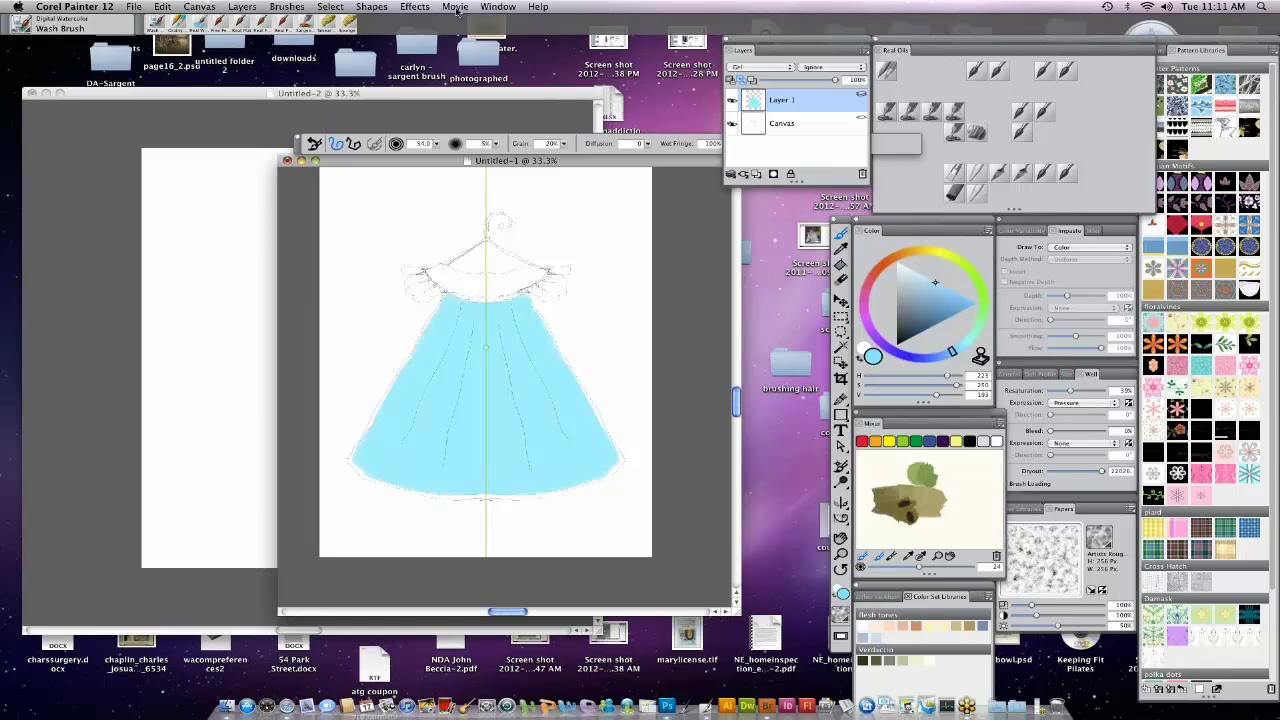
# Shift the hue of the blue skirt on Layer 1 slightly with Adjust Color, using Uniform Color.
pyautogui.click(490, 8)
pyautogui.moveTo(432, 8)
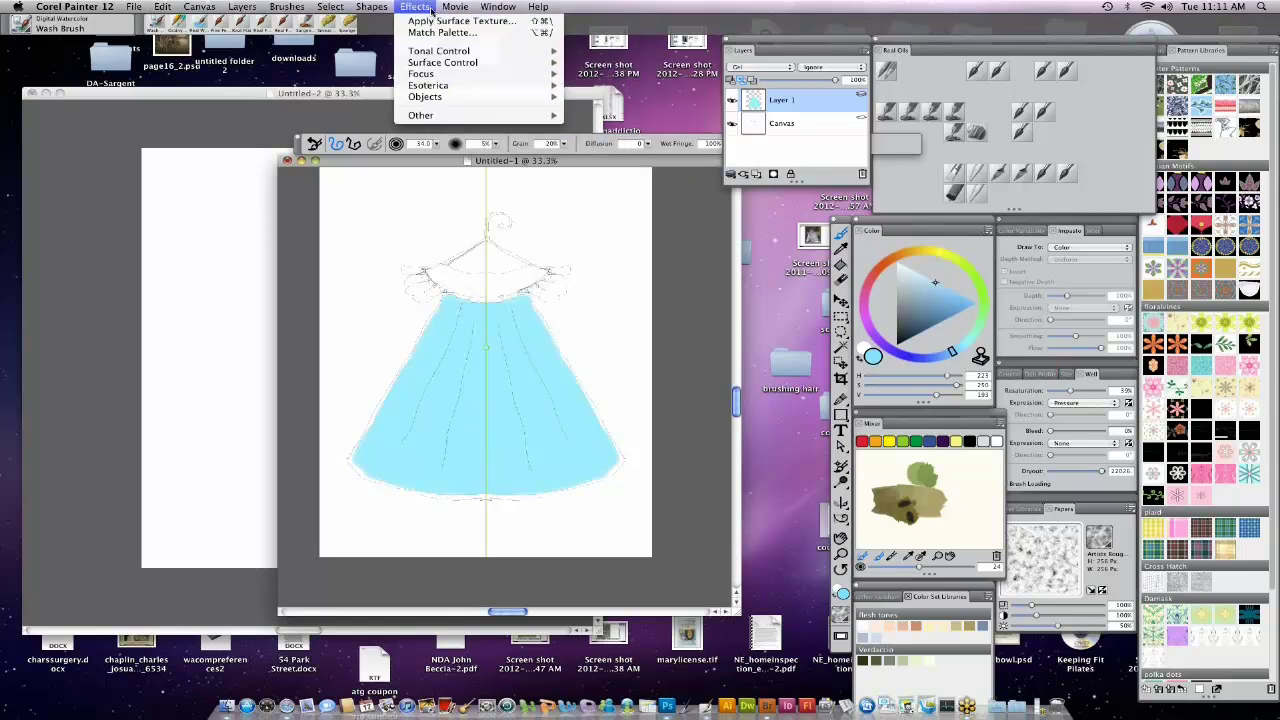
pyautogui.moveTo(460, 50)
pyautogui.click(621, 69)
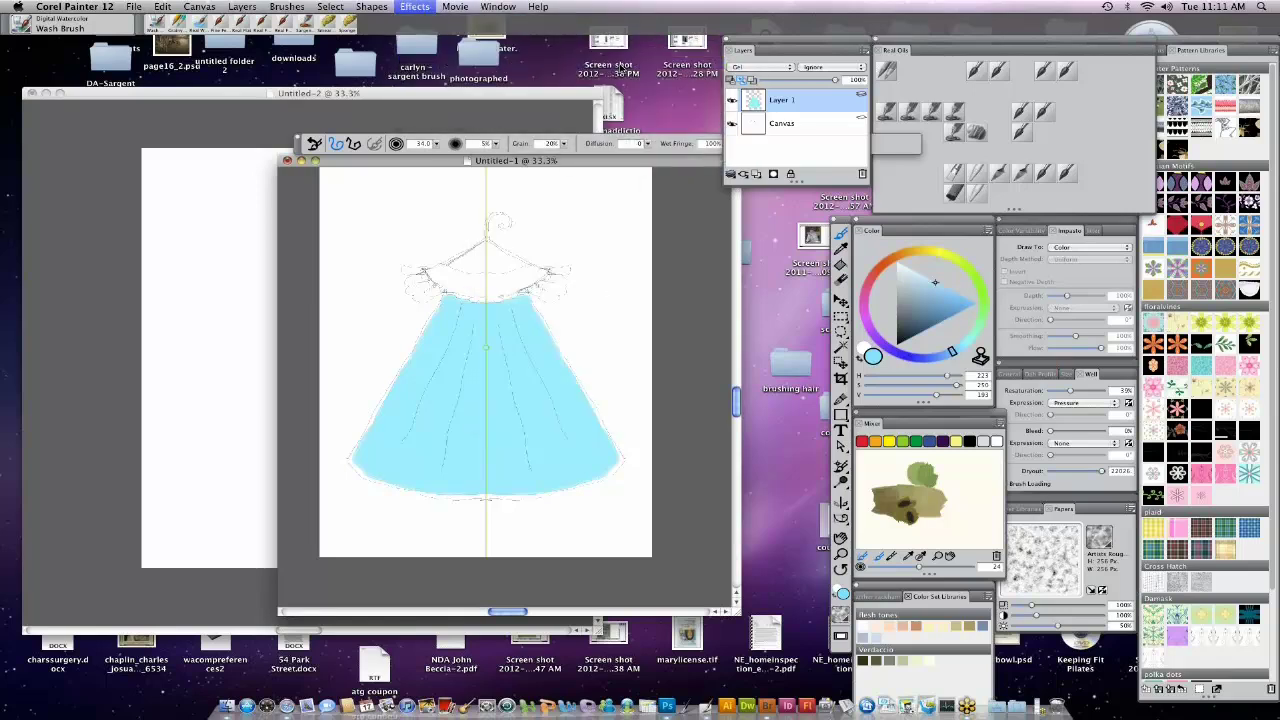
pyautogui.click(415, 7)
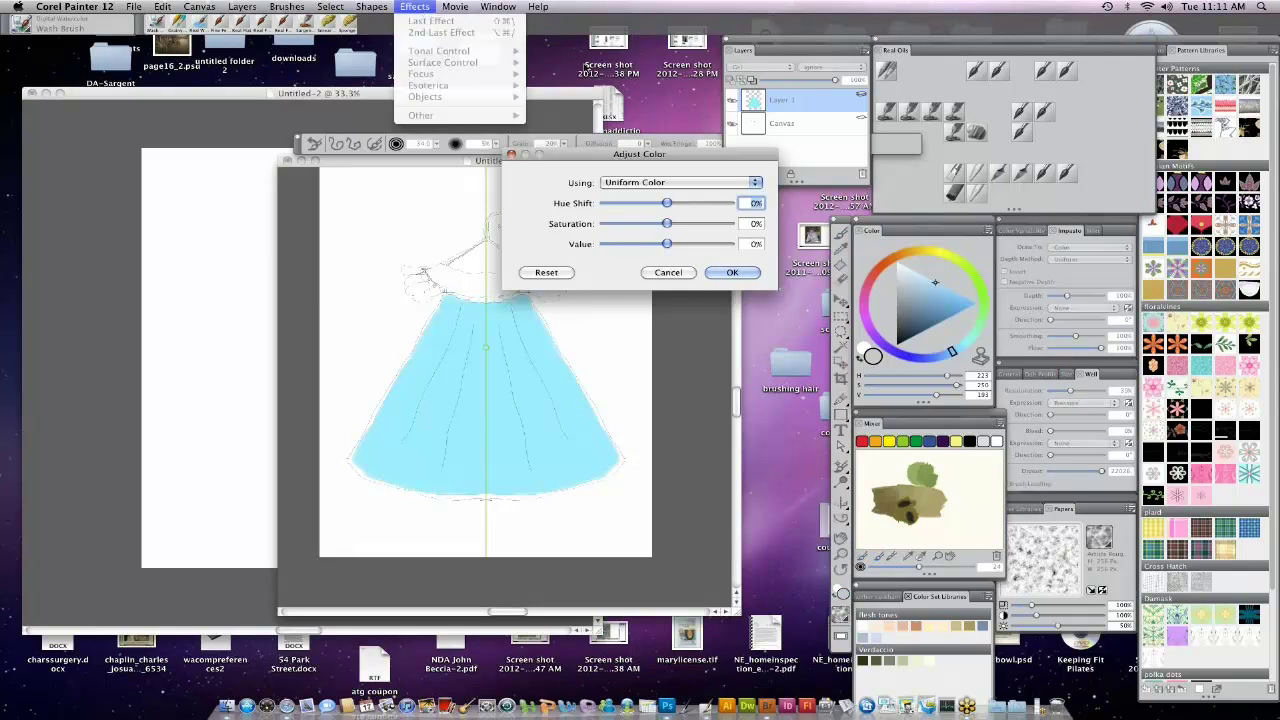
pyautogui.click(740, 155)
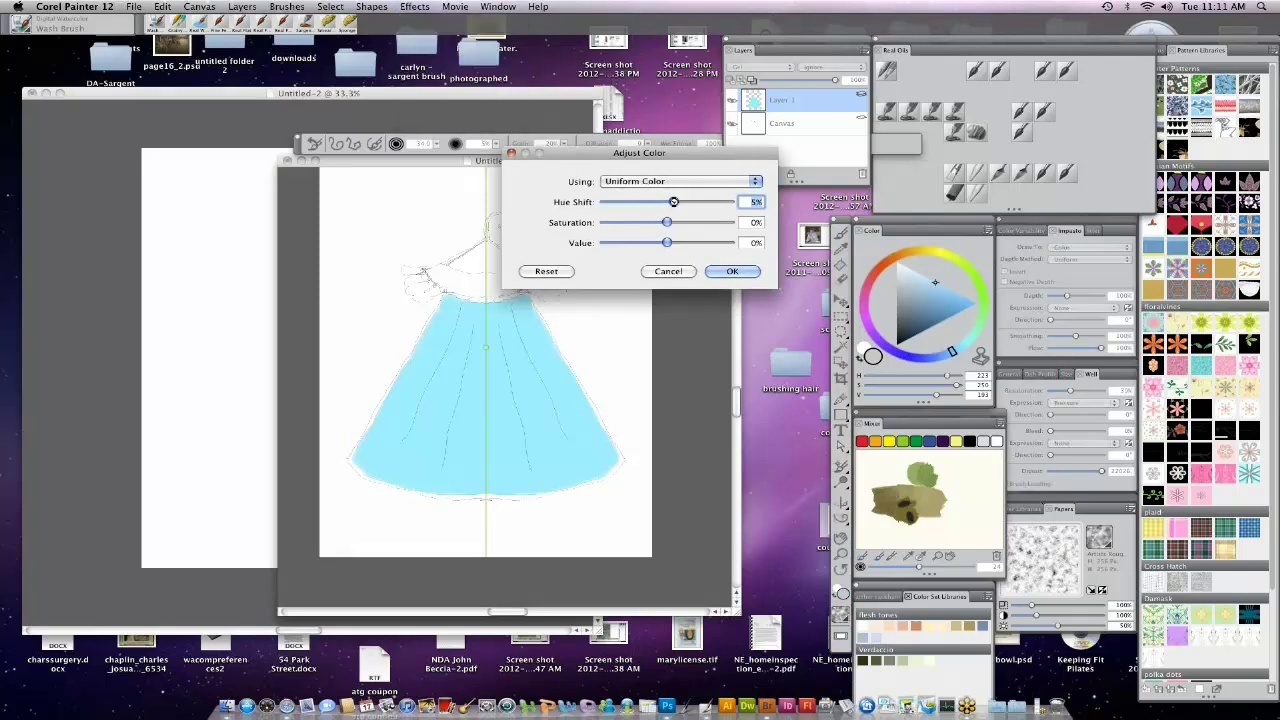
pyautogui.moveTo(667, 203)
pyautogui.mouseDown()
pyautogui.moveTo(683, 202)
pyautogui.moveTo(676, 222)
pyautogui.mouseUp()
pyautogui.click(730, 272)
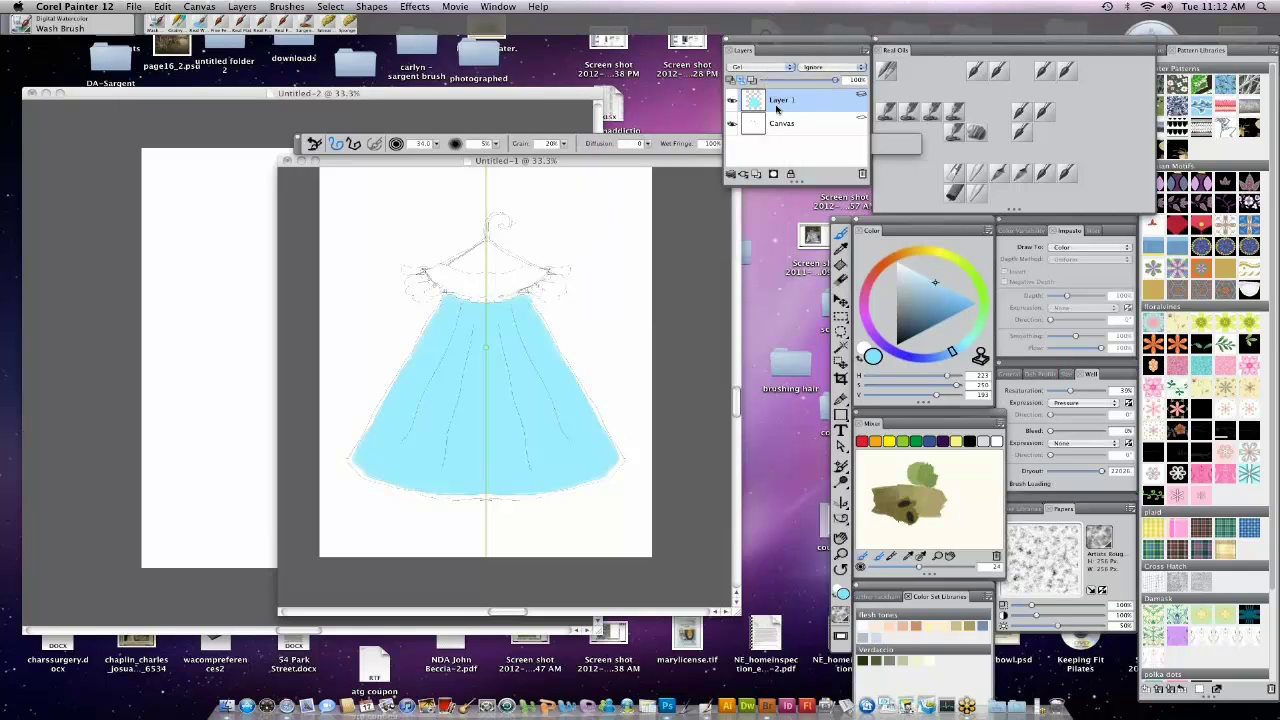
pyautogui.click(540, 432)
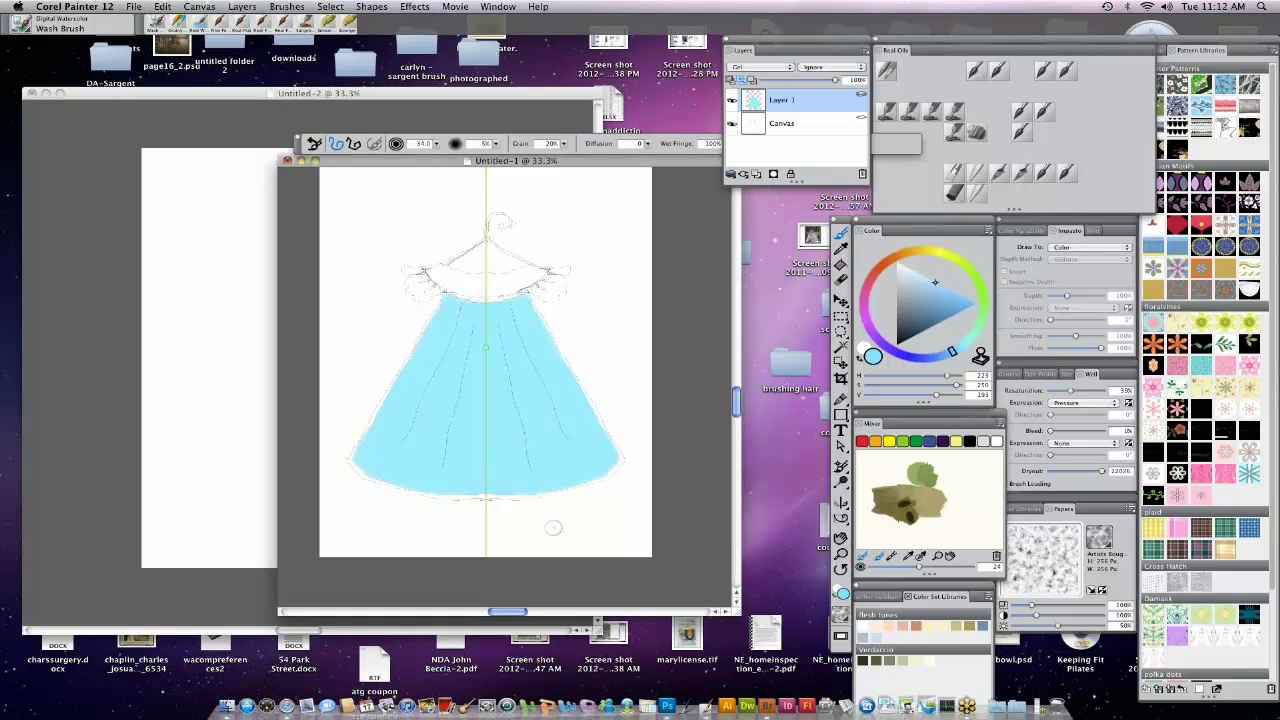
# Try orange and yellow-green as paint colours and settle on a darker teal blue.
pyautogui.click(907, 252)
pyautogui.click(922, 288)
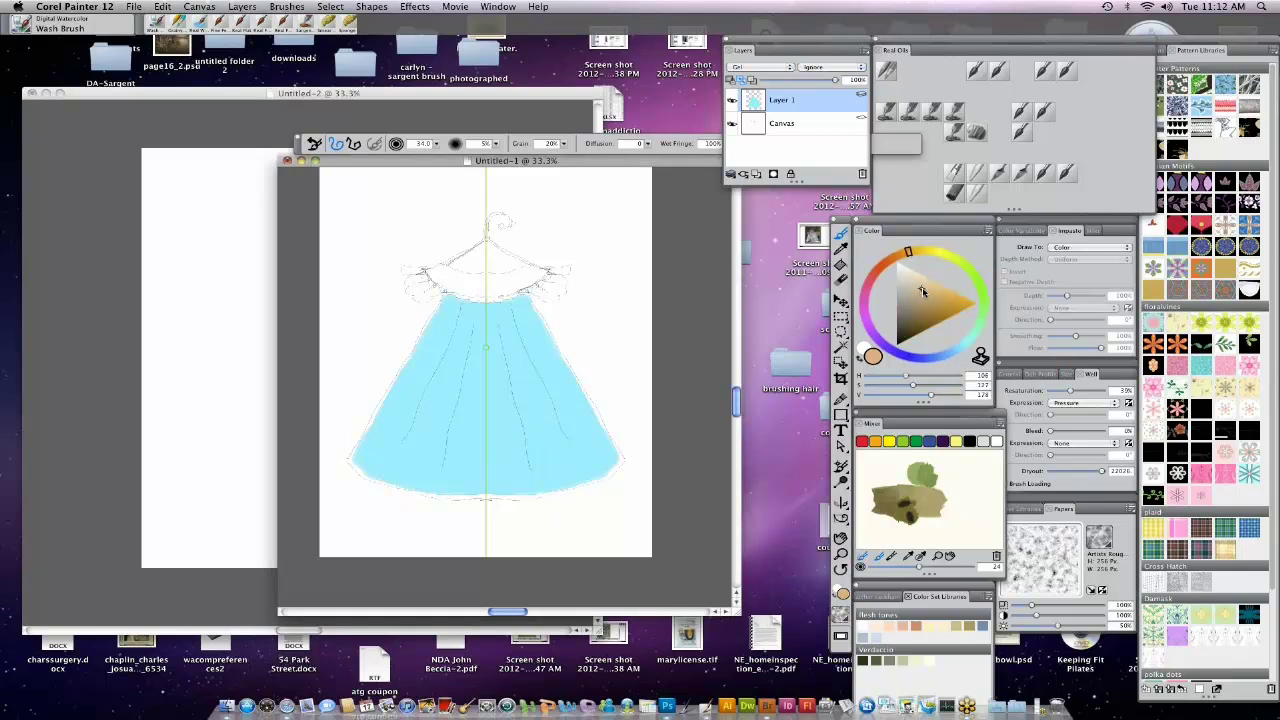
pyautogui.moveTo(980, 290)
pyautogui.mouseDown()
pyautogui.moveTo(955, 260)
pyautogui.moveTo(928, 288)
pyautogui.mouseUp()
pyautogui.click(932, 287)
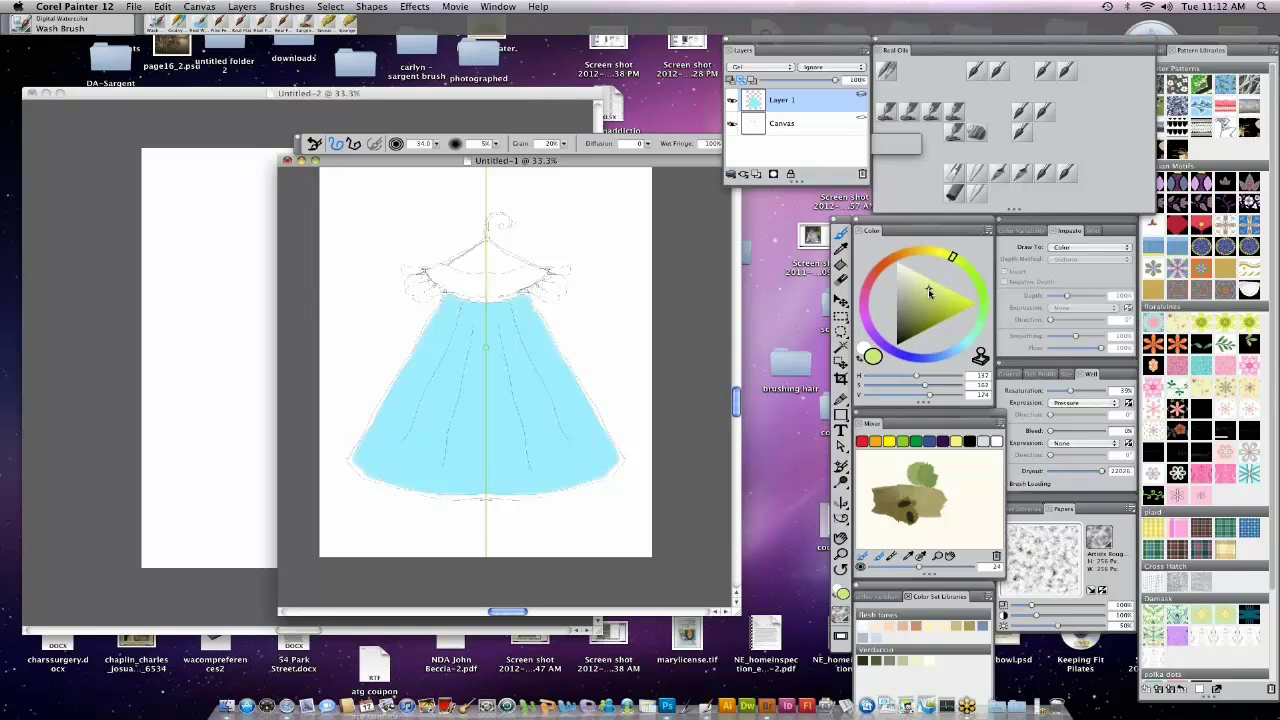
pyautogui.click(952, 355)
pyautogui.moveTo(950, 355)
pyautogui.mouseDown()
pyautogui.moveTo(933, 356)
pyautogui.moveTo(957, 349)
pyautogui.mouseUp()
pyautogui.click(937, 312)
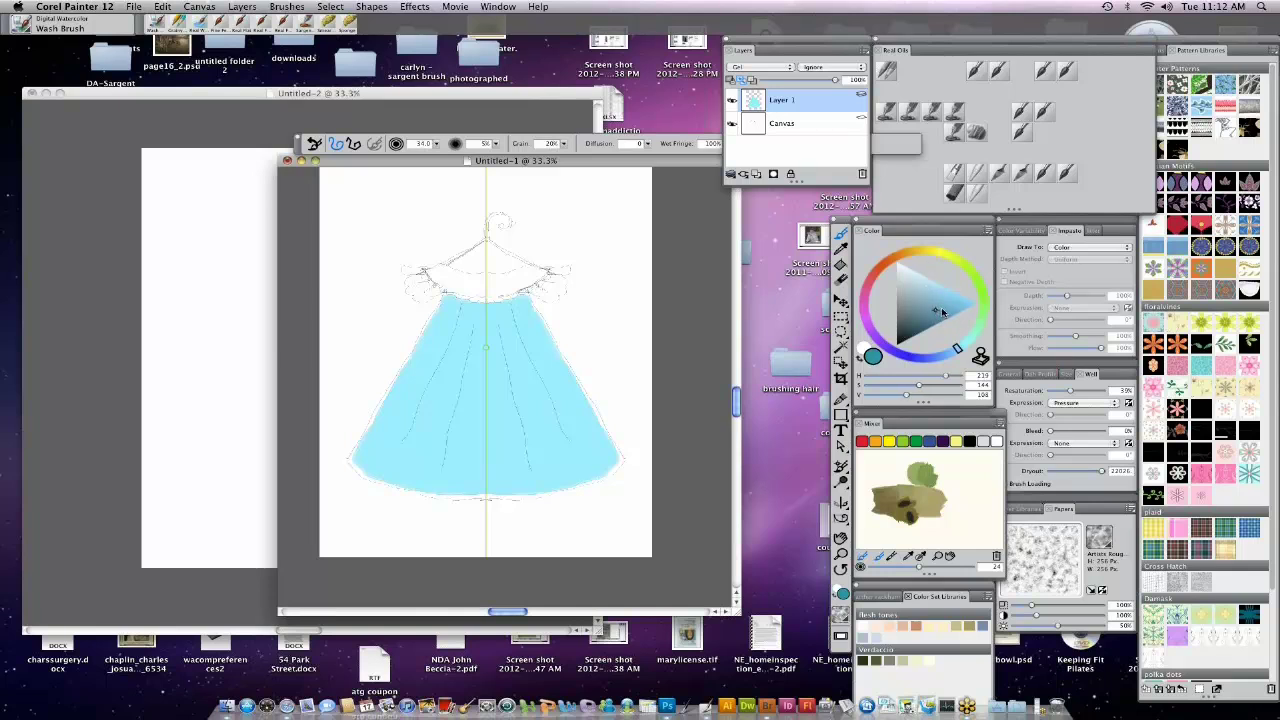
# Reduce the Wash Brush to size 23, paint the bodice teal on Layer 1, and undo the paint.
pyautogui.press('[')
pyautogui.press('[')
pyautogui.press('[')
pyautogui.moveTo(502, 288)
pyautogui.mouseDown()
pyautogui.moveTo(480, 286)
pyautogui.moveTo(515, 282)
pyautogui.moveTo(465, 286)
pyautogui.moveTo(528, 276)
pyautogui.moveTo(445, 276)
pyautogui.moveTo(532, 282)
pyautogui.moveTo(437, 275)
pyautogui.moveTo(526, 278)
pyautogui.mouseUp()
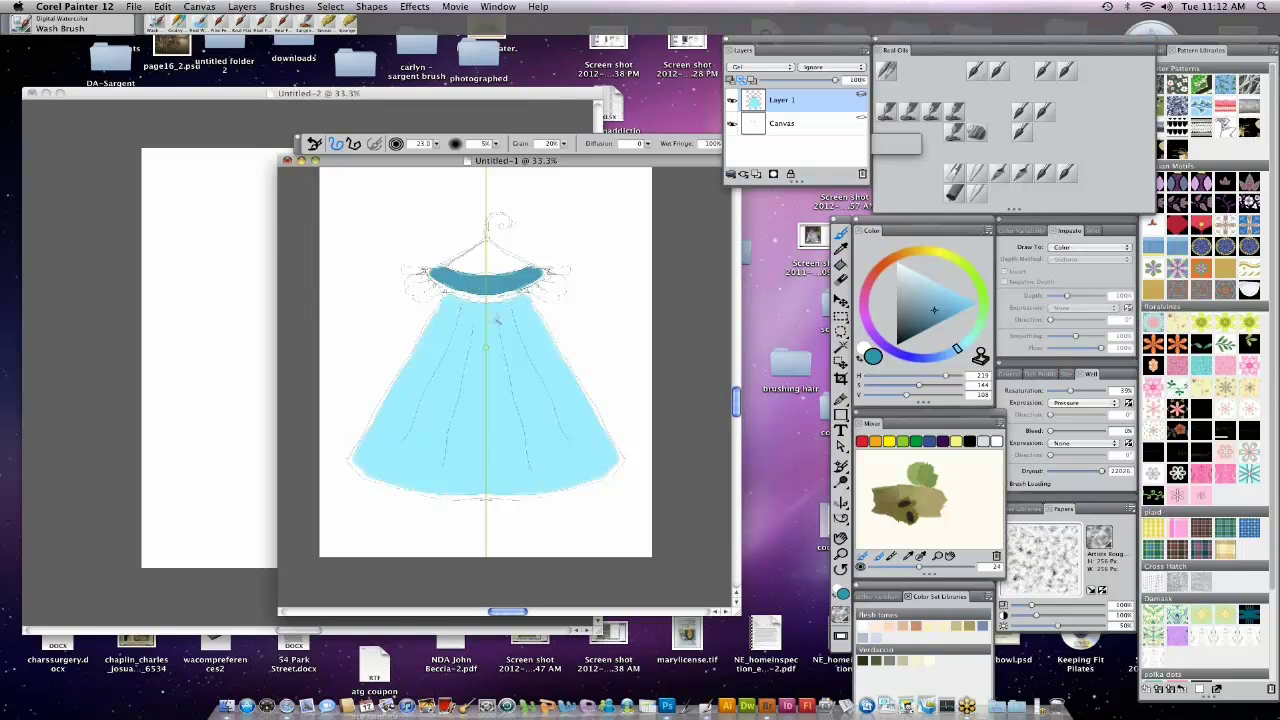
pyautogui.press('super+z')
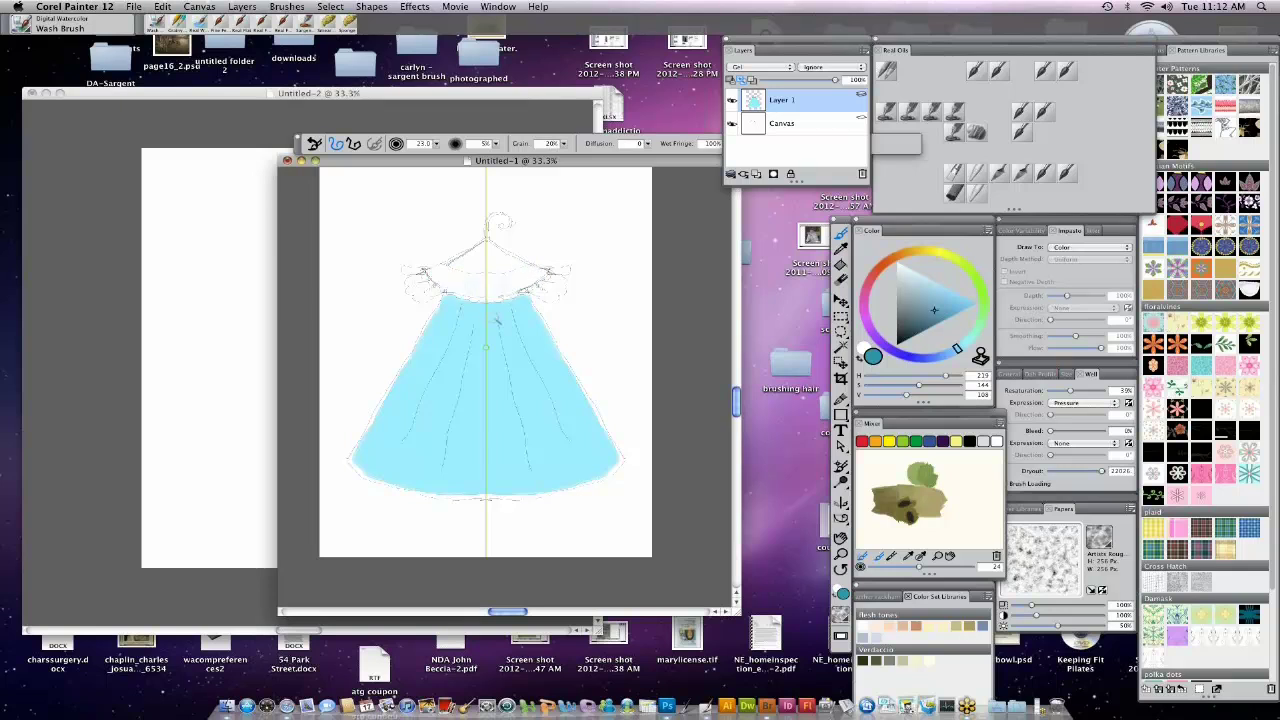
# Add a new layer above Layer 1 and bring the Untitled-1 dress sketch back to the front.
pyautogui.click(865, 50)
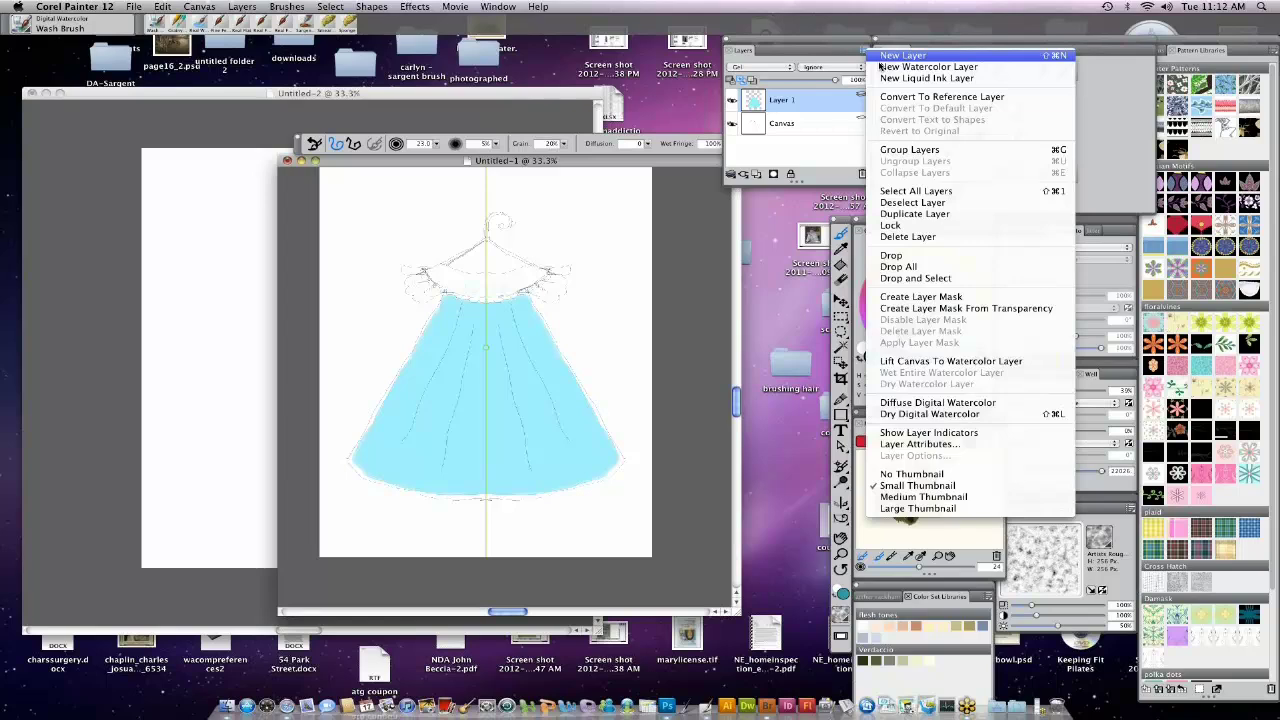
pyautogui.click(498, 6)
pyautogui.moveTo(584, 88)
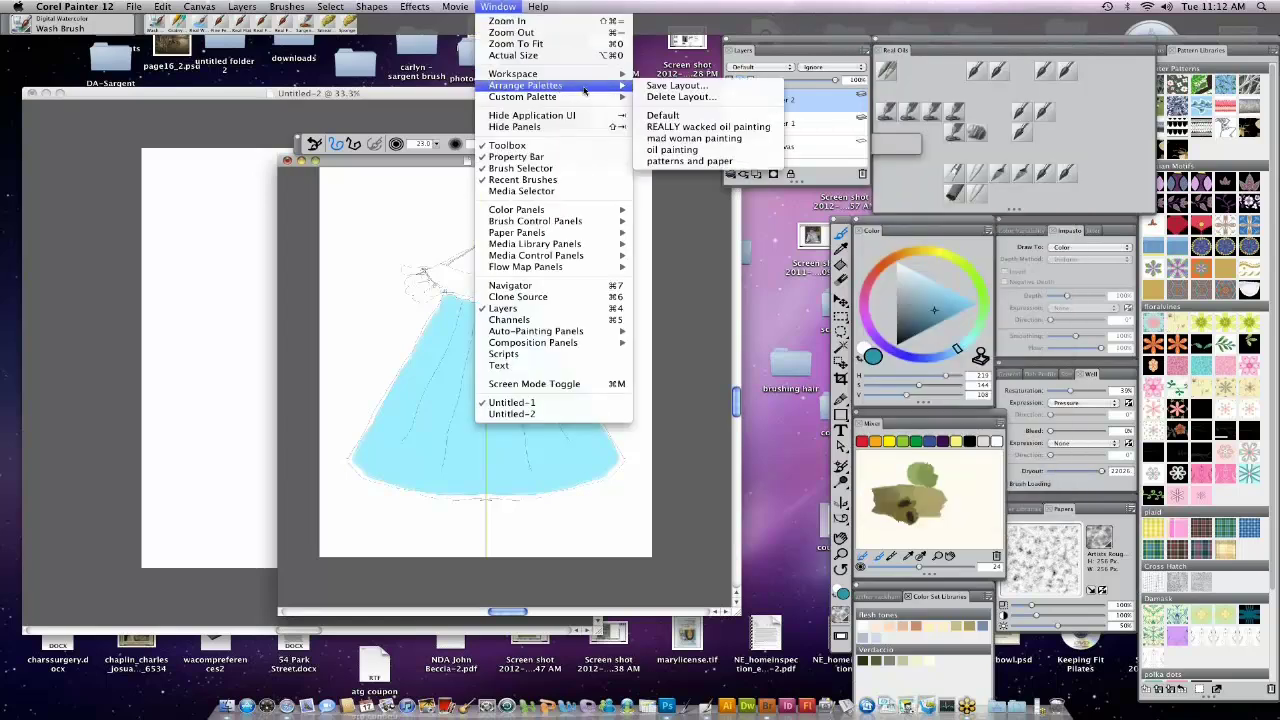
pyautogui.click(775, 149)
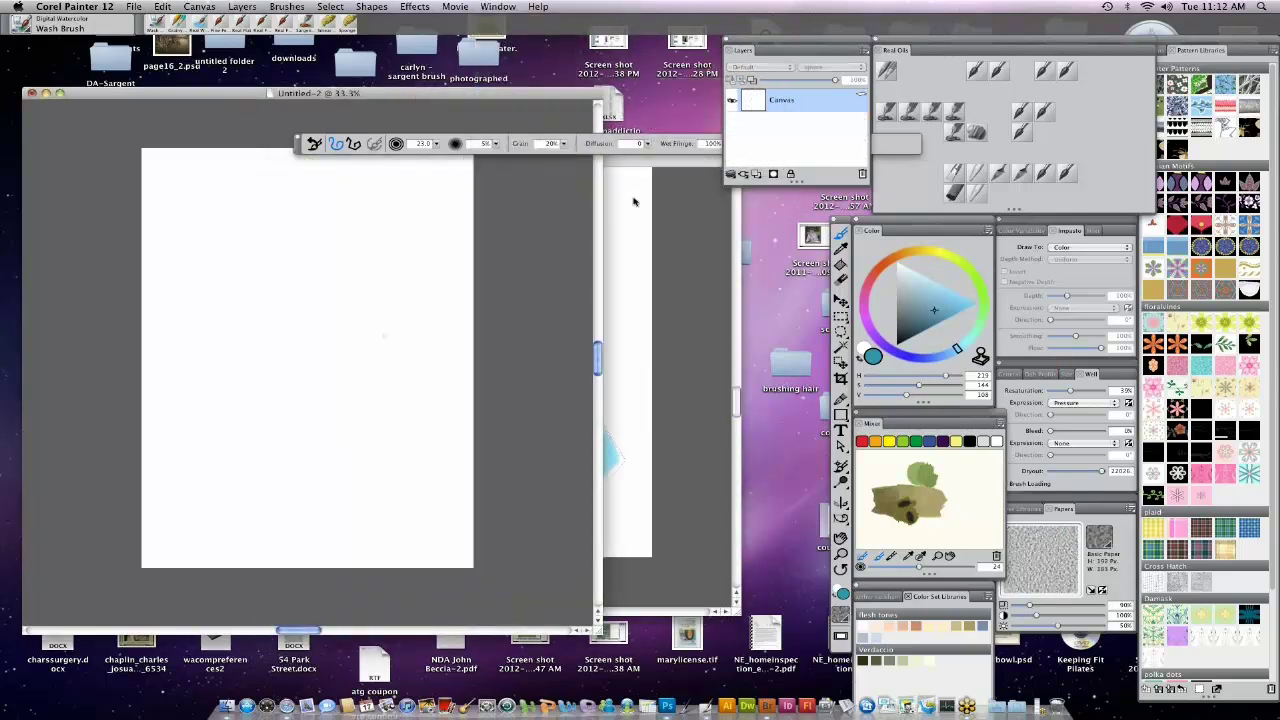
pyautogui.click(645, 165)
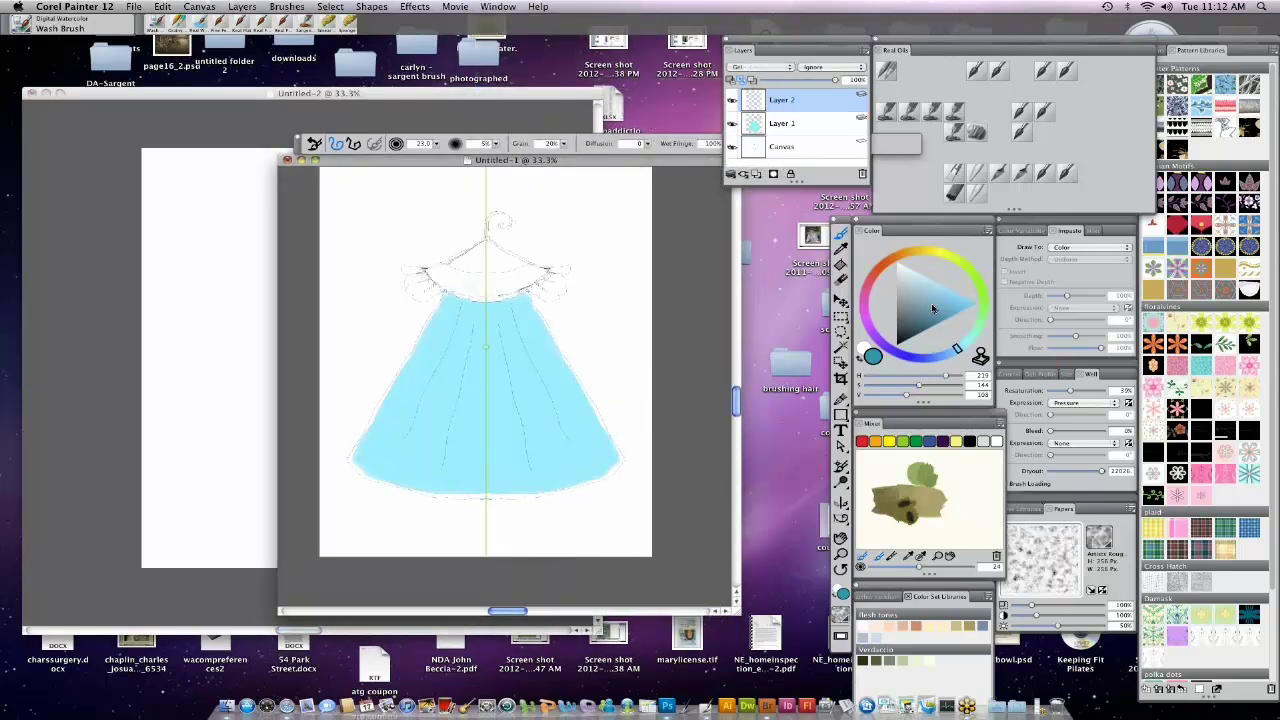
# Choose a light yellow-green, paint the bodice with it on Layer 2, and undo the paint.
pyautogui.click(948, 258)
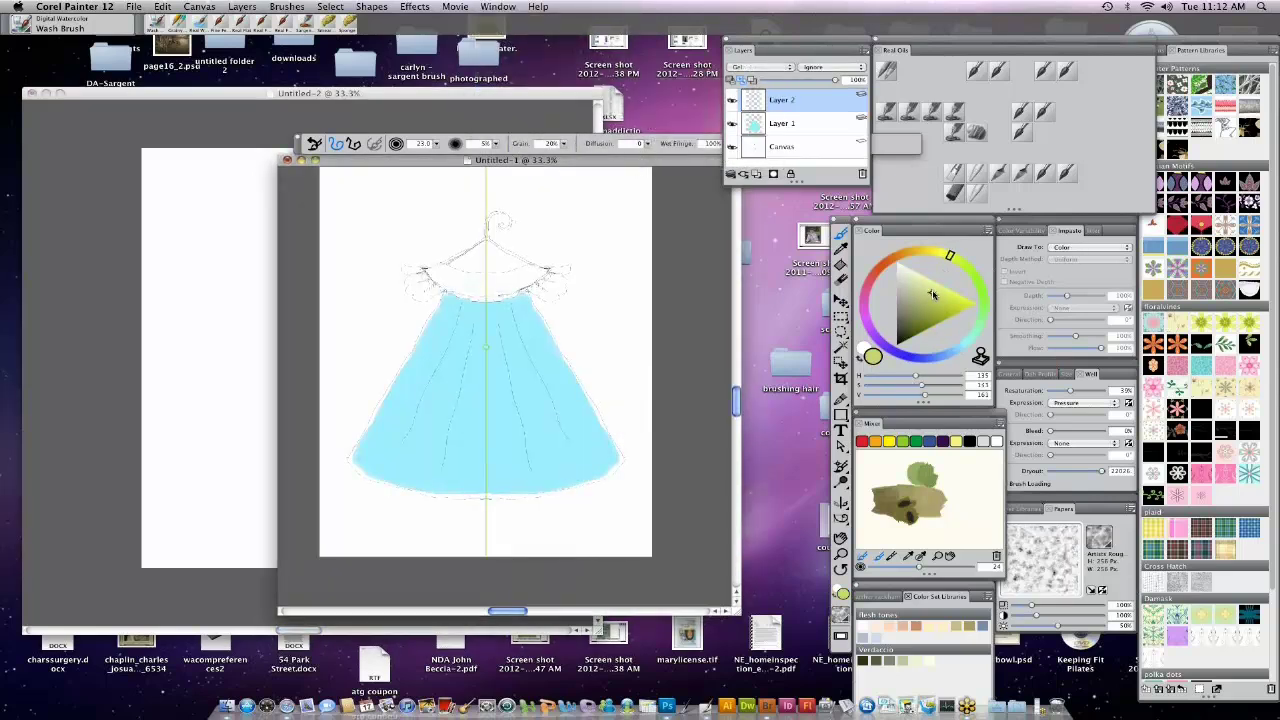
pyautogui.moveTo(932, 293); pyautogui.dragTo(934, 287)
pyautogui.moveTo(505, 287)
pyautogui.mouseDown()
pyautogui.moveTo(458, 290)
pyautogui.moveTo(536, 276)
pyautogui.mouseUp()
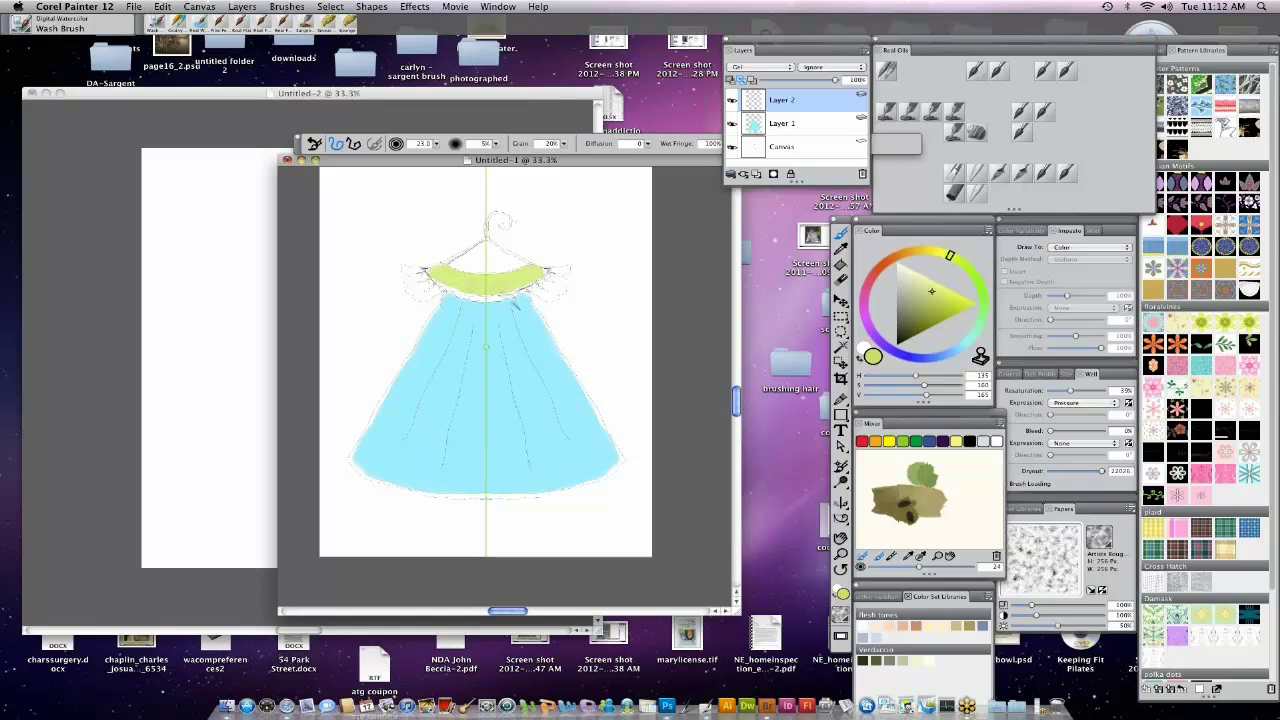
pyautogui.press('super+z')
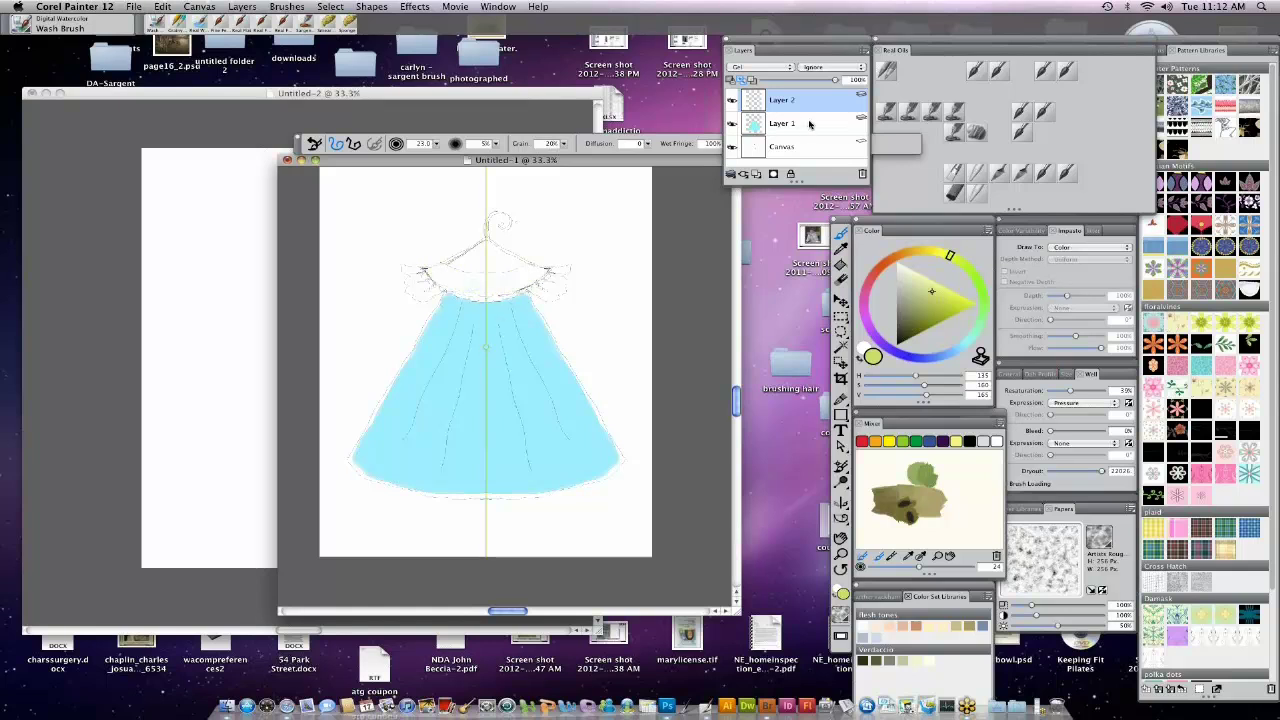
# Paint over the bodice once more, and undo that stroke together with the added Layer 2.
pyautogui.moveTo(501, 284)
pyautogui.mouseDown()
pyautogui.moveTo(465, 284)
pyautogui.moveTo(520, 283)
pyautogui.mouseUp()
pyautogui.press('super+z')
pyautogui.press('super+z')
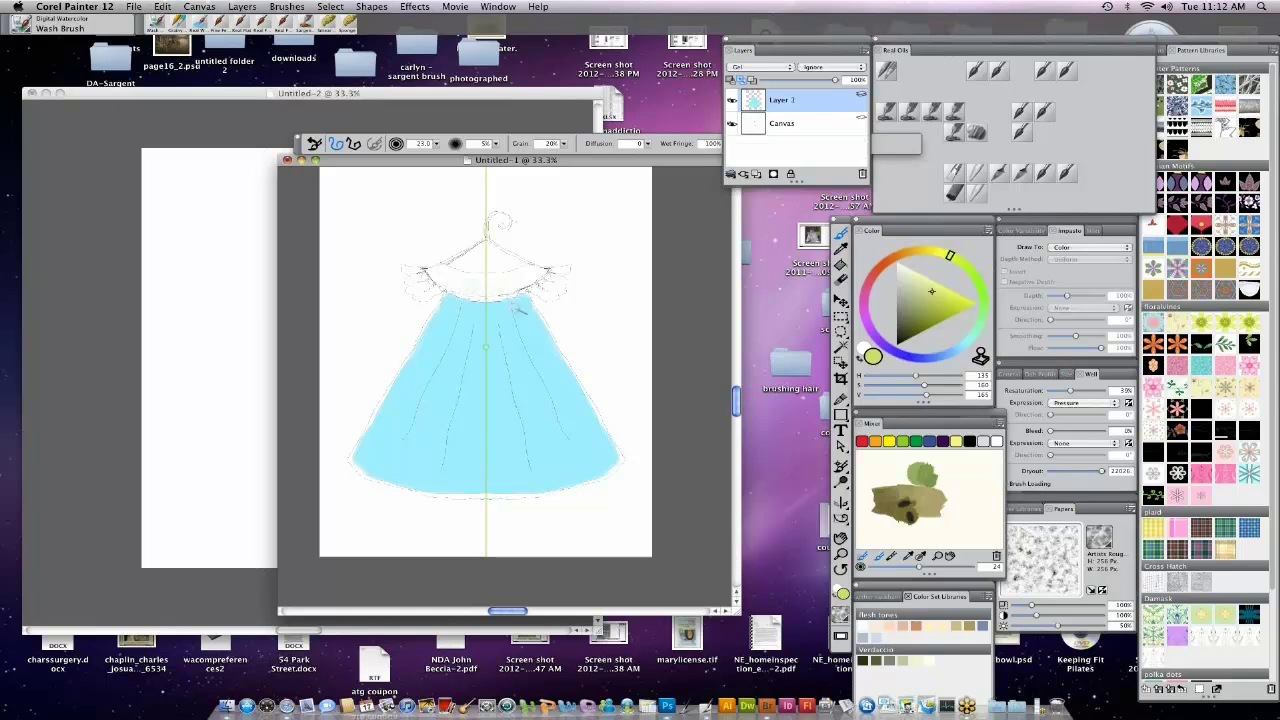
# Add a new layer above Layer 1 and paint the bodice light yellow-green on it.
pyautogui.click(863, 49)
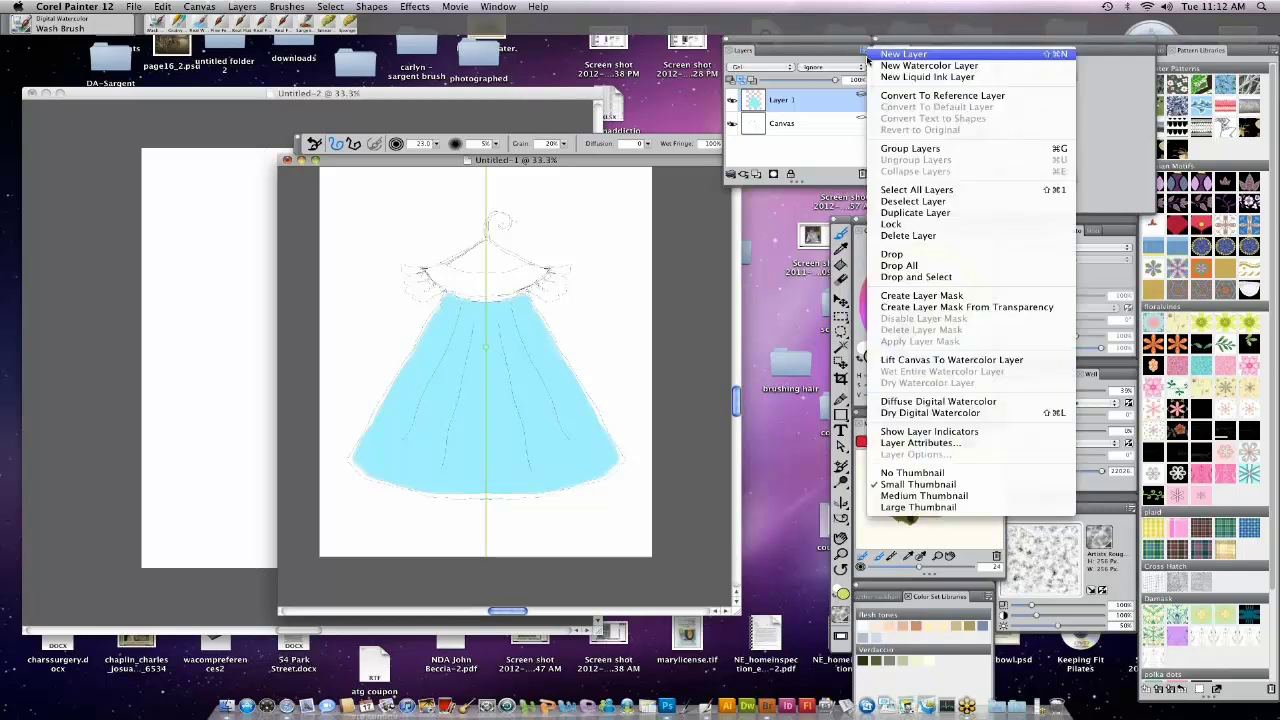
pyautogui.click(900, 53)
pyautogui.moveTo(490, 283)
pyautogui.mouseDown()
pyautogui.moveTo(511, 257)
pyautogui.moveTo(478, 290)
pyautogui.moveTo(498, 265)
pyautogui.moveTo(516, 285)
pyautogui.moveTo(525, 247)
pyautogui.moveTo(528, 275)
pyautogui.moveTo(428, 270)
pyautogui.moveTo(520, 287)
pyautogui.moveTo(540, 275)
pyautogui.moveTo(496, 287)
pyautogui.moveTo(430, 272)
pyautogui.moveTo(498, 289)
pyautogui.moveTo(486, 292)
pyautogui.moveTo(526, 301)
pyautogui.mouseUp()
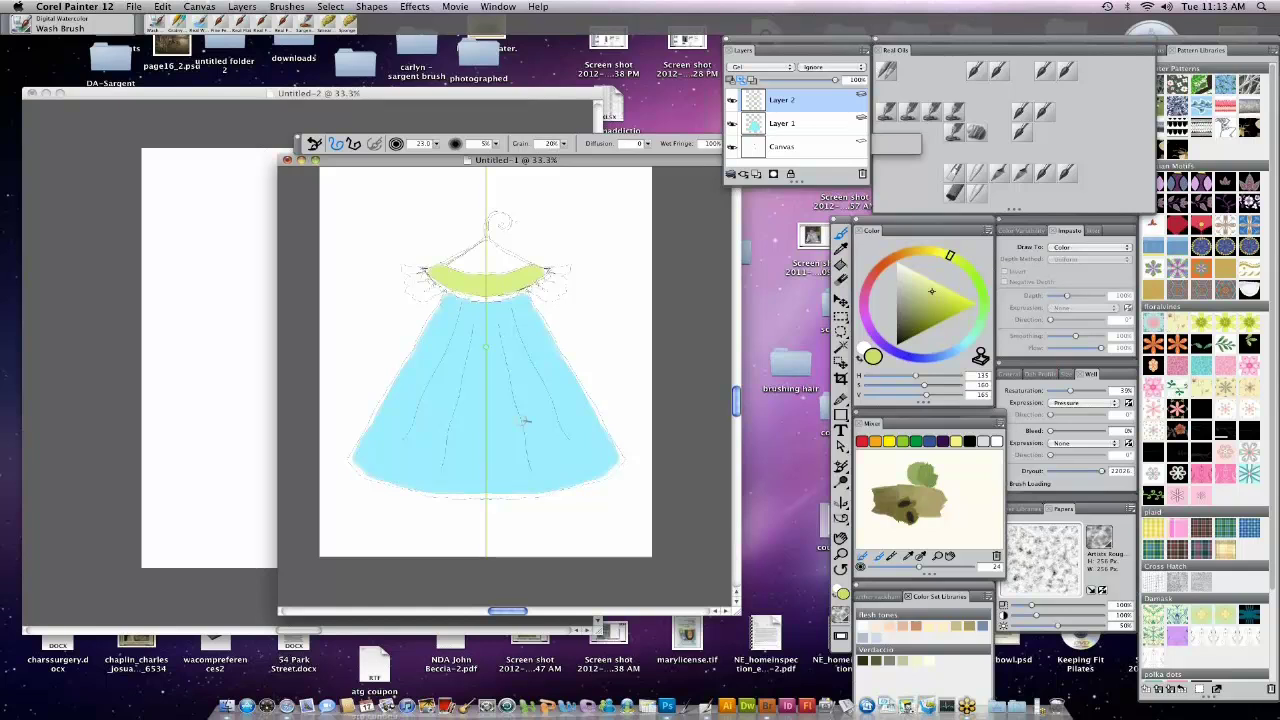
# Choose a medium grey, reduce the Wash Brush to size 11, and paint both sloping arms of the hanger.
pyautogui.click(896, 308)
pyautogui.press('[')
pyautogui.press('[')
pyautogui.press('[')
pyautogui.press('[')
pyautogui.press('[')
pyautogui.moveTo(446, 266)
pyautogui.mouseDown()
pyautogui.moveTo(518, 252)
pyautogui.moveTo(450, 266)
pyautogui.mouseUp()
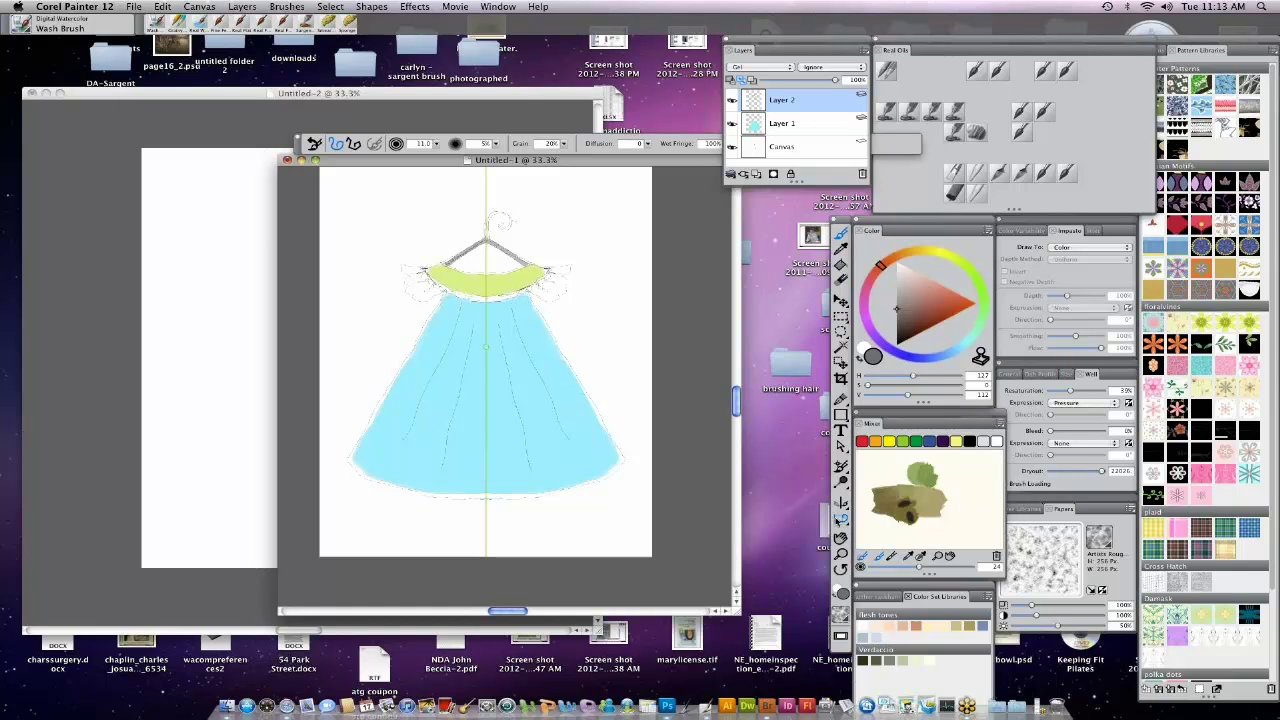
# Turn off the vertical mirror plane and paint the curled hanger hook grey with the Wash Brush, undoing the stray stroke.
pyautogui.click(841, 504)
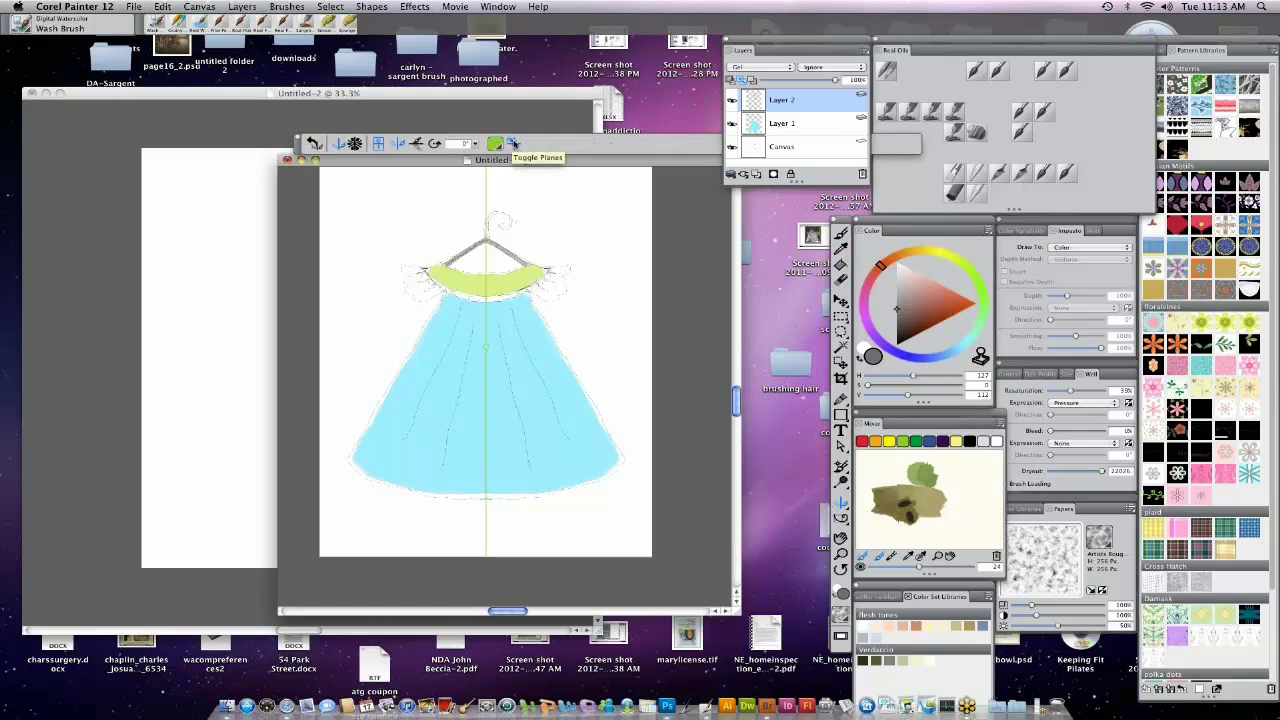
pyautogui.click(398, 145)
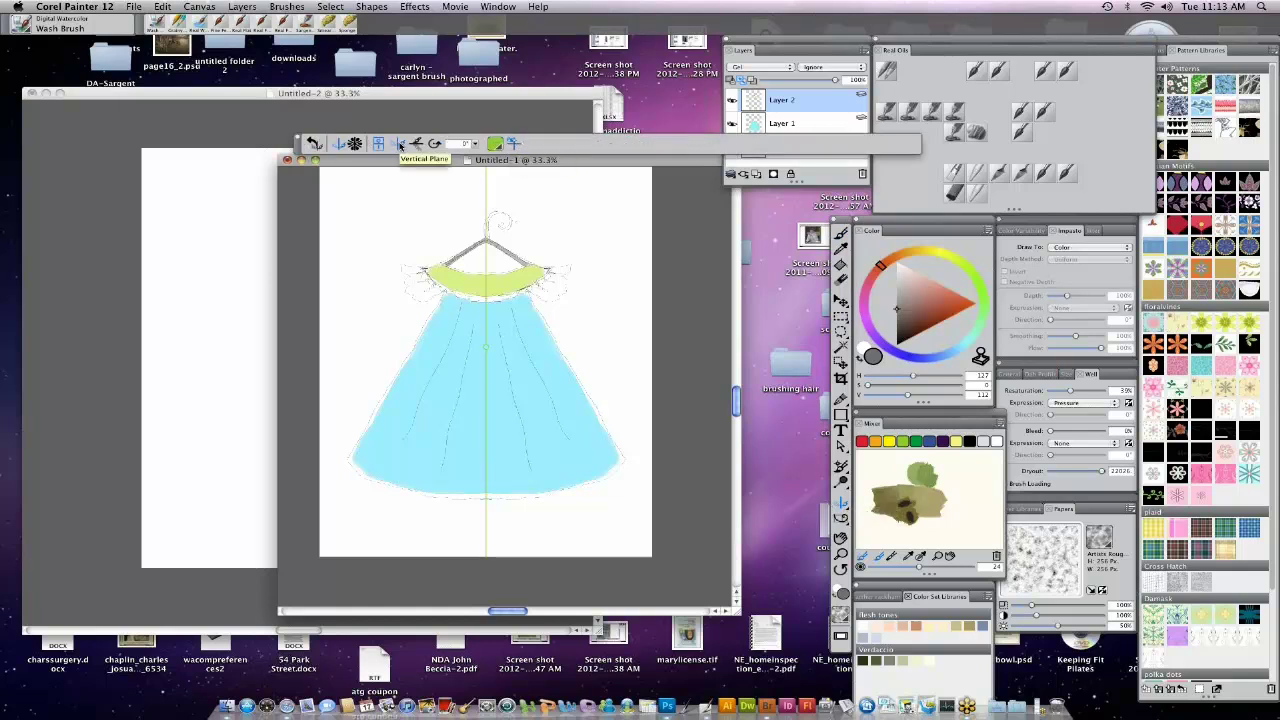
pyautogui.press('b')
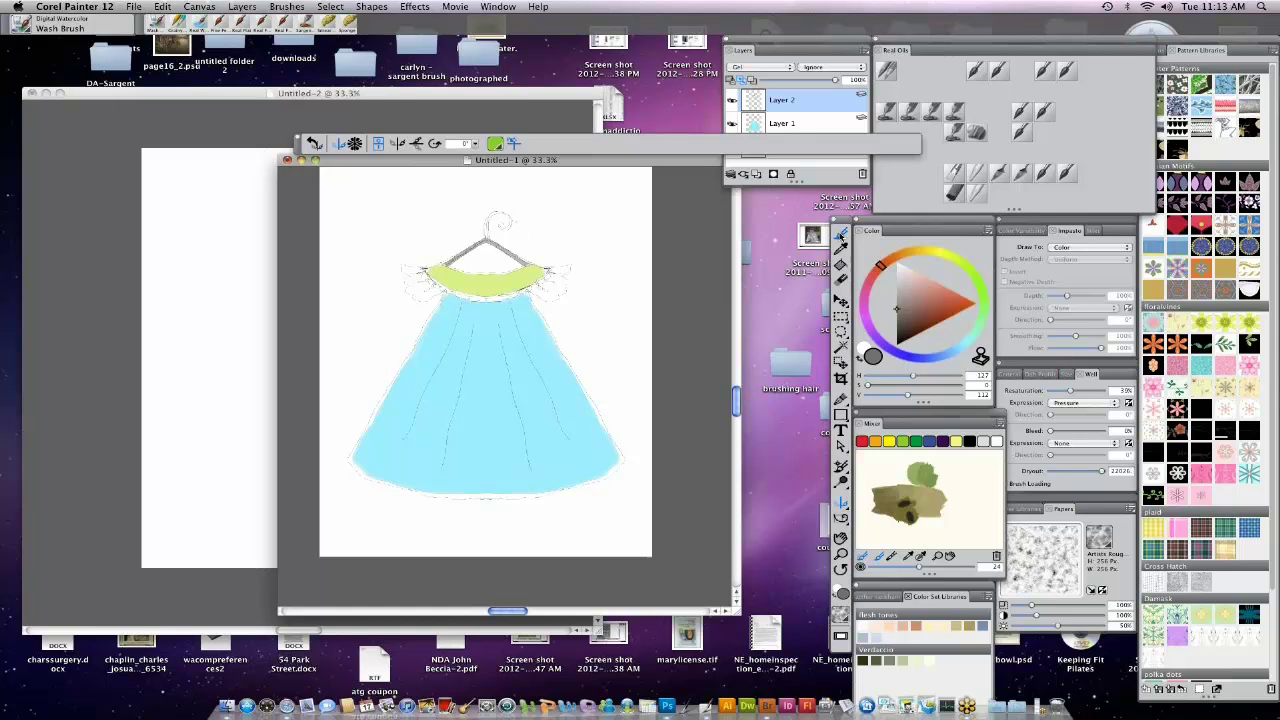
pyautogui.moveTo(491, 238)
pyautogui.mouseDown()
pyautogui.moveTo(508, 212)
pyautogui.moveTo(512, 224)
pyautogui.moveTo(492, 234)
pyautogui.moveTo(494, 214)
pyautogui.moveTo(512, 226)
pyautogui.moveTo(500, 230)
pyautogui.mouseUp()
pyautogui.press('super+z')
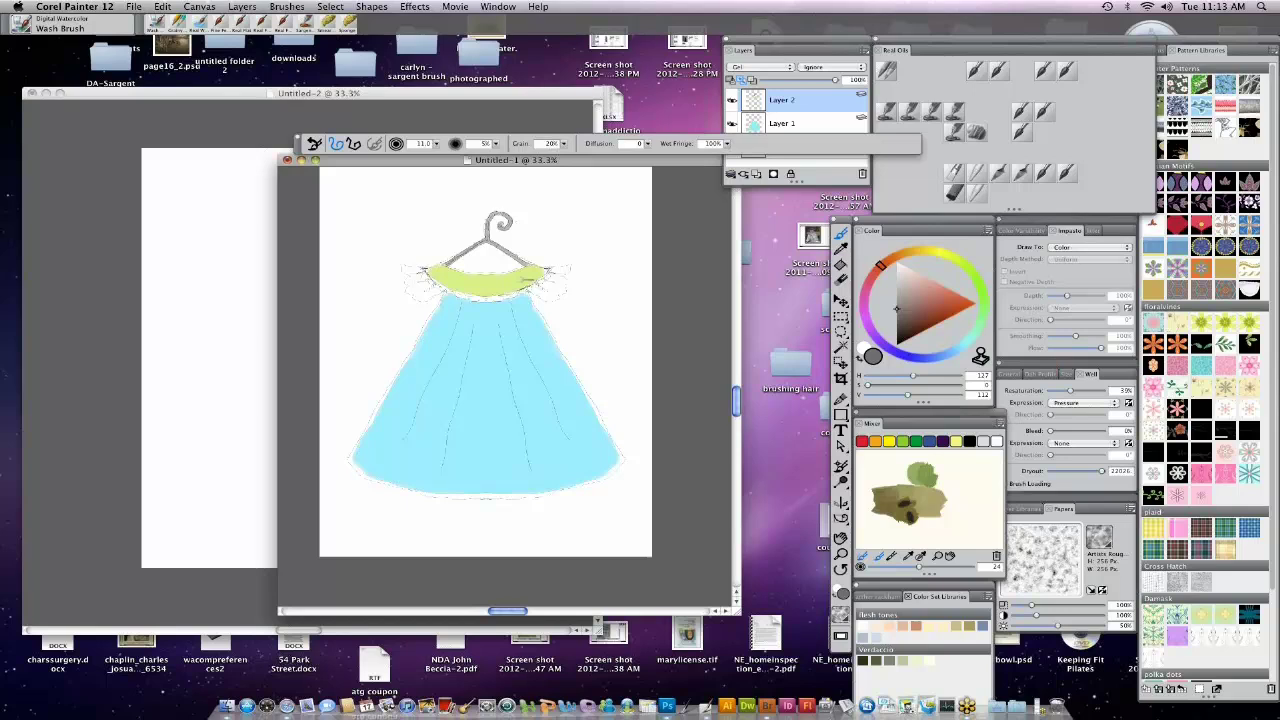
# Add a new layer above Layer 2, sample the bodice's green, and darken it to an olive green.
pyautogui.click(862, 50)
pyautogui.click(885, 52)
pyautogui.keyDown('alt'); pyautogui.click(522, 277); pyautogui.keyUp('alt')
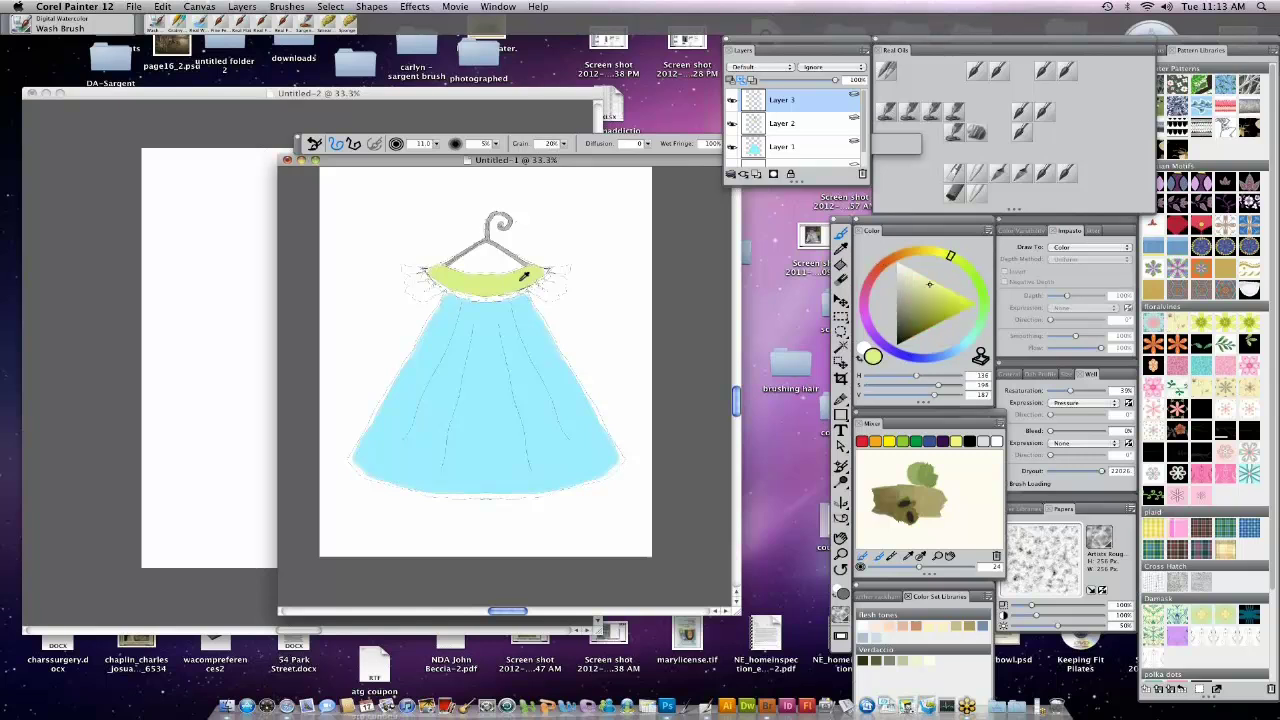
pyautogui.click(929, 315)
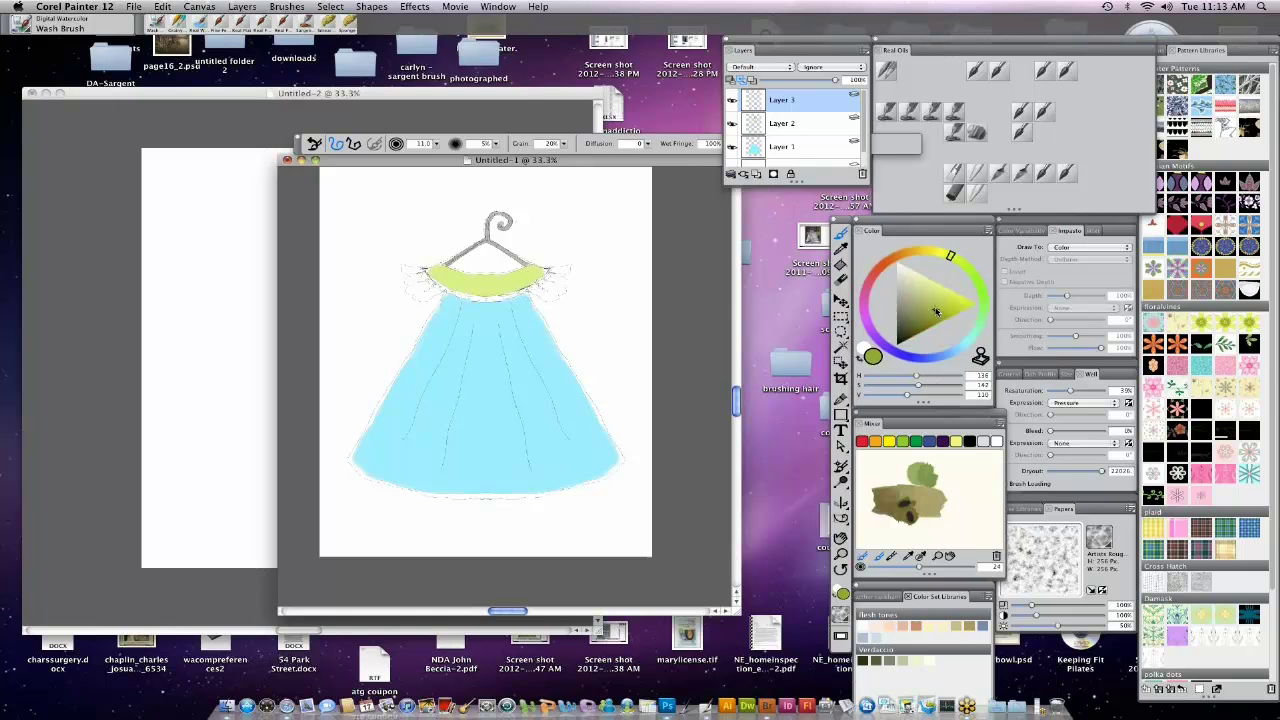
# Turn the vertical mirror plane back on and paint an olive-green ruffle trim along the bodice's lower edge on Layer 3.
pyautogui.click(841, 504)
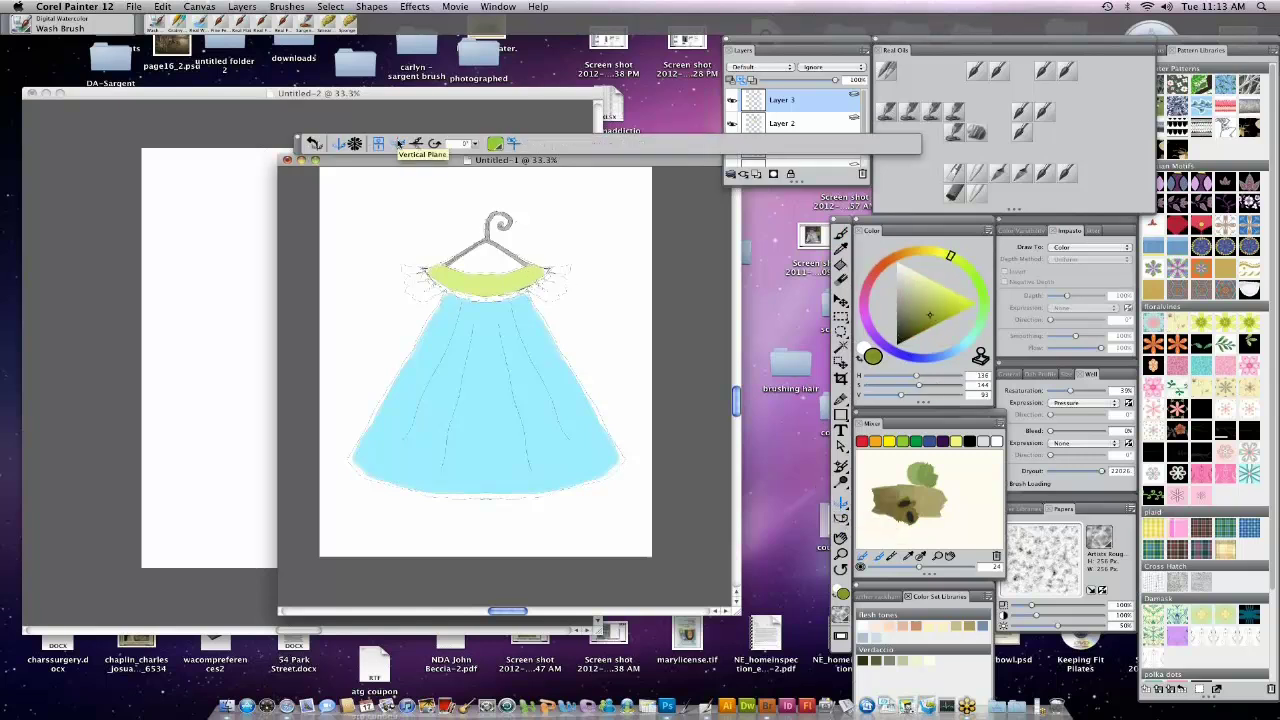
pyautogui.click(399, 144)
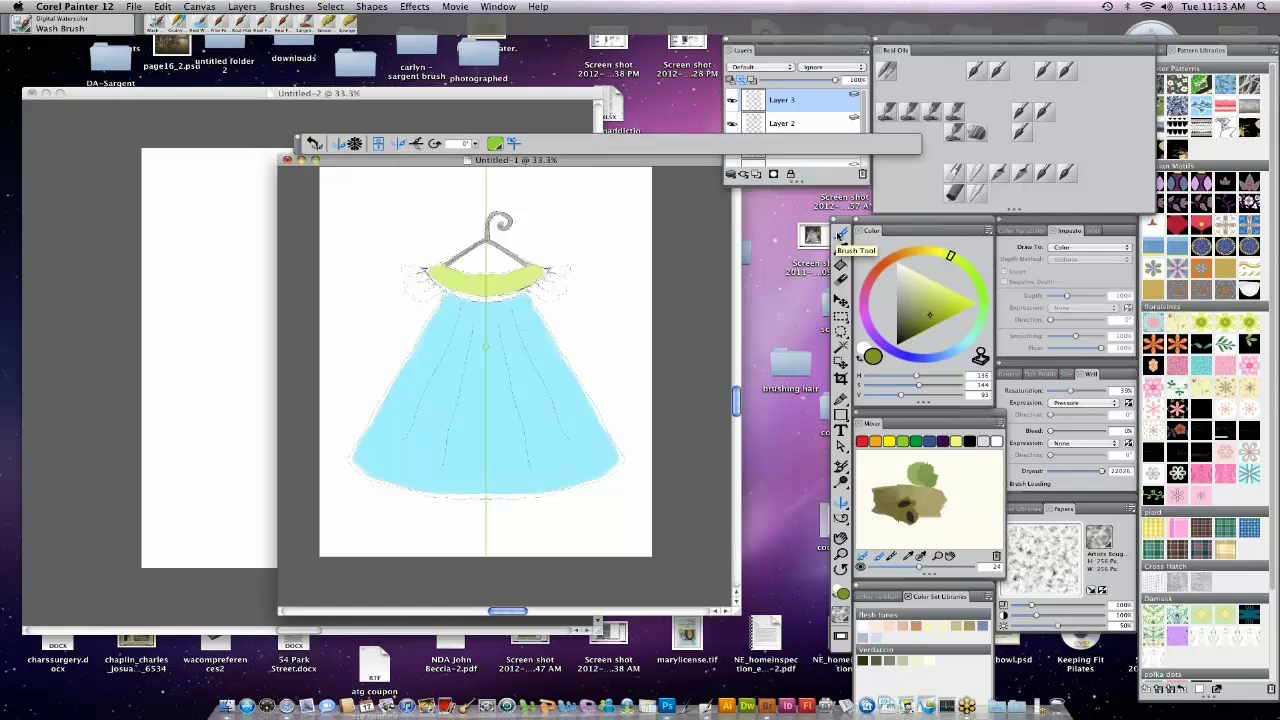
pyautogui.click(840, 234)
pyautogui.moveTo(492, 300); pyautogui.dragTo(424, 272)
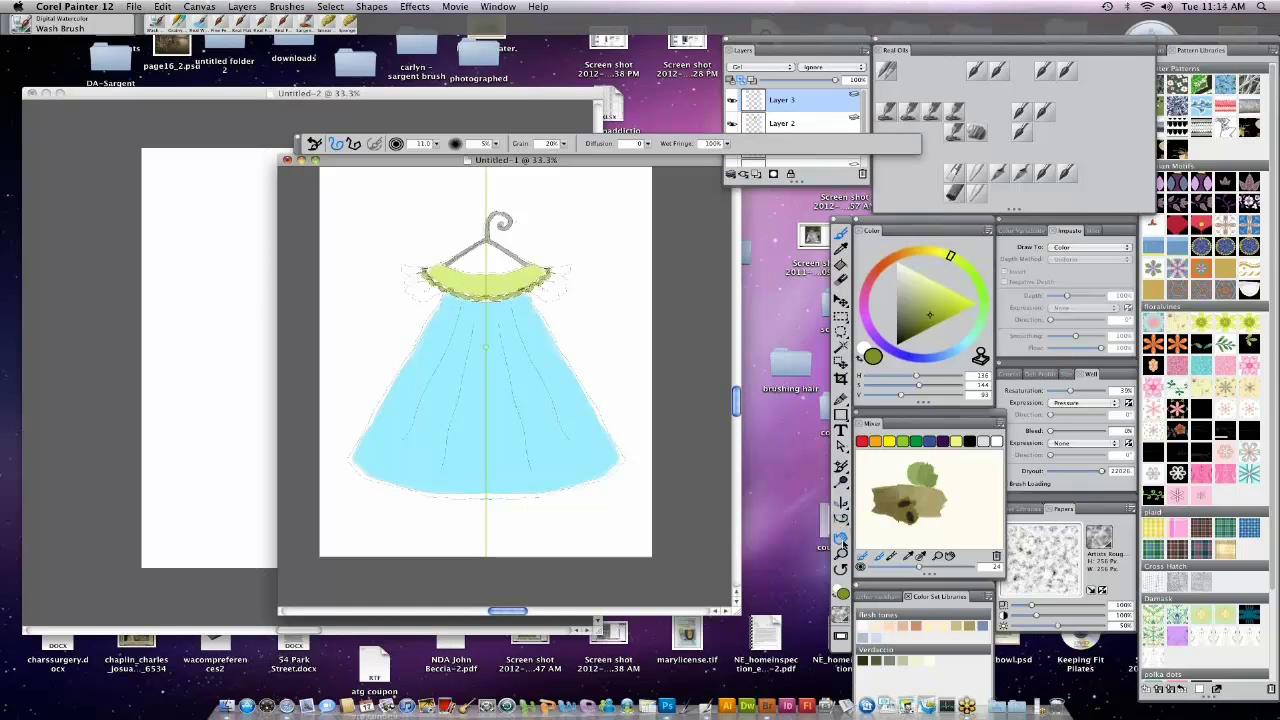
# Zoom the dress to 50%, enlarge and reposition the Untitled-1 window to show it whole, and turn off the vertical mirror plane.
pyautogui.click(841, 553)
pyautogui.click(549, 309)
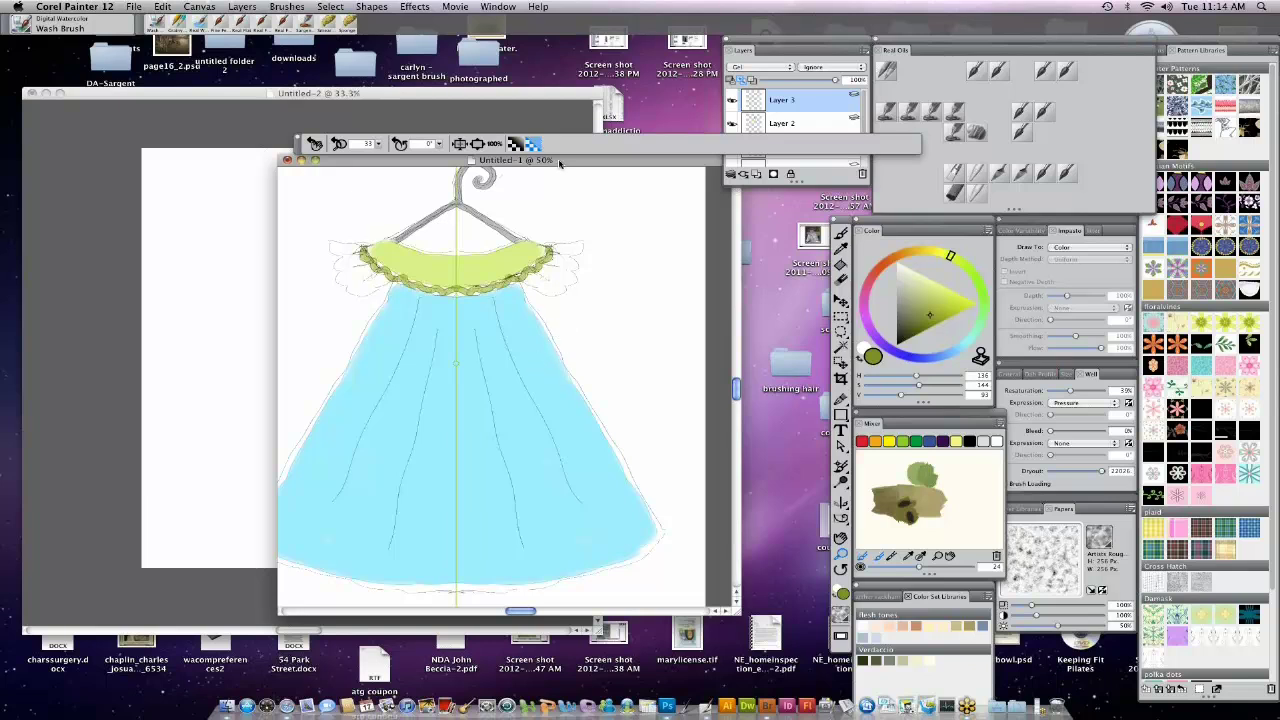
pyautogui.moveTo(740, 617); pyautogui.dragTo(855, 688)
pyautogui.moveTo(576, 40); pyautogui.dragTo(629, 70)
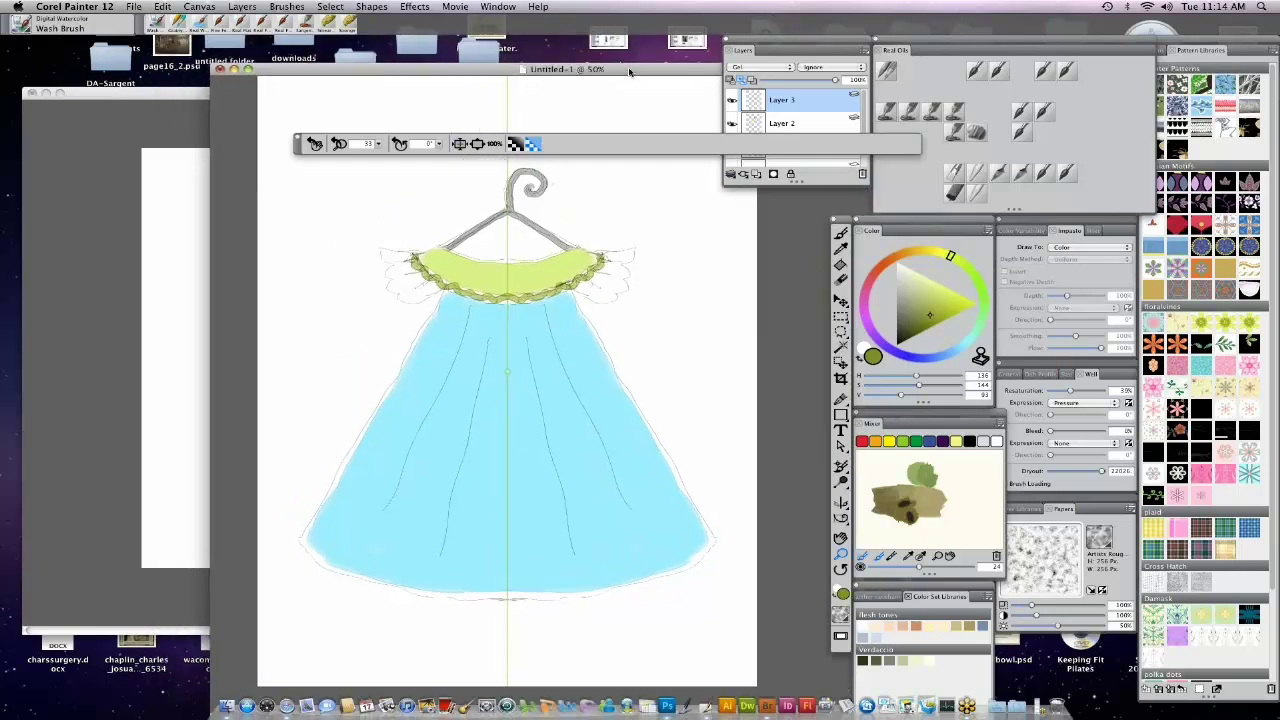
pyautogui.click(842, 504)
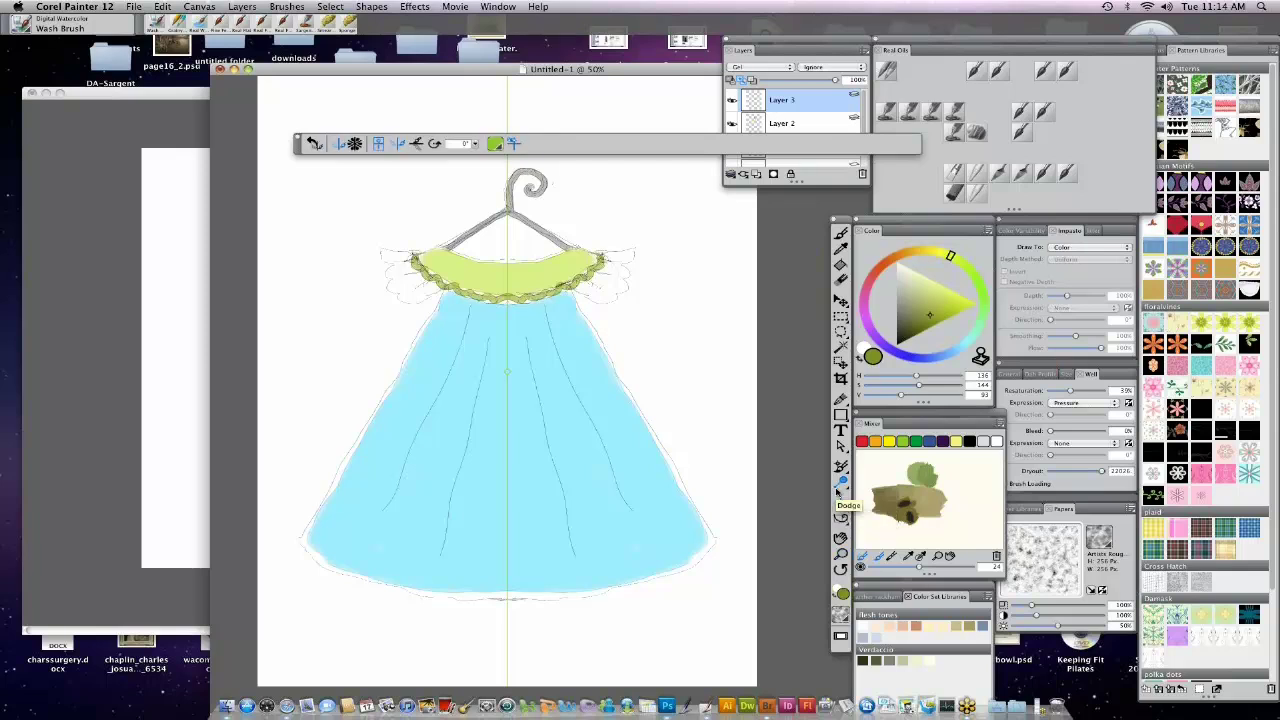
pyautogui.click(399, 145)
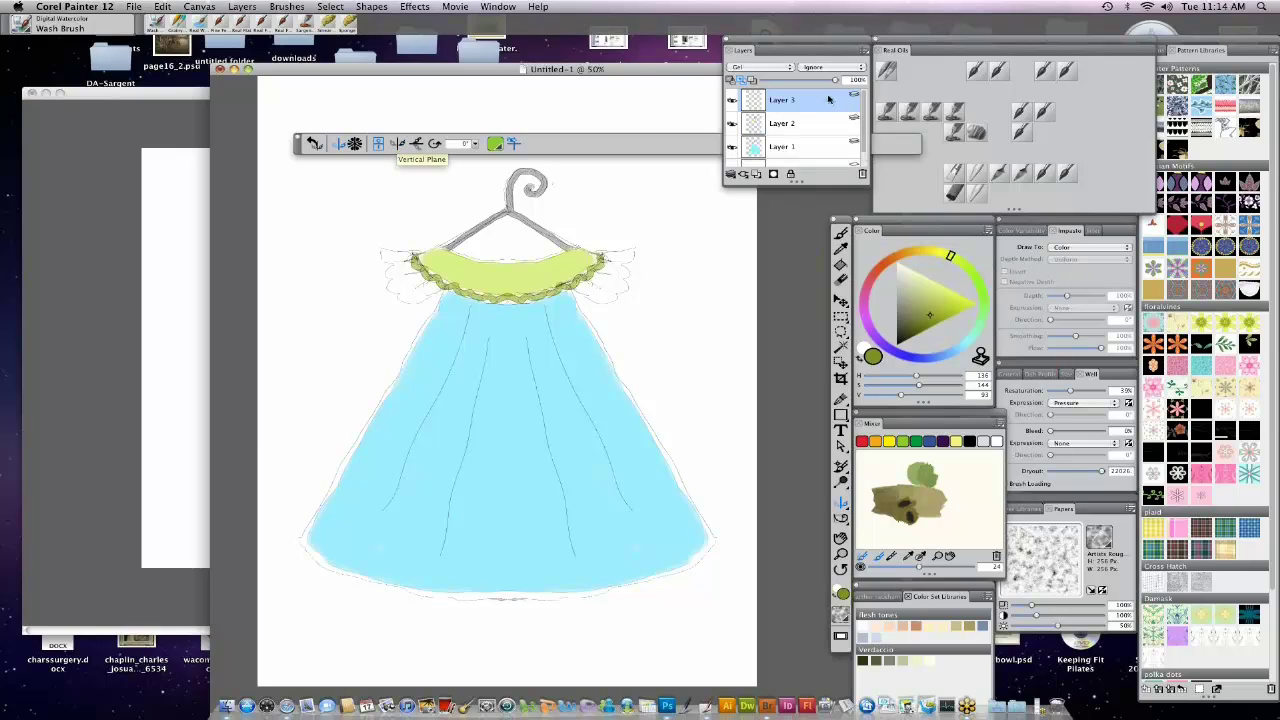
# Add a new layer above Layer 3, name it "pattern", and enlarge the layer list to show more layers.
pyautogui.click(866, 50)
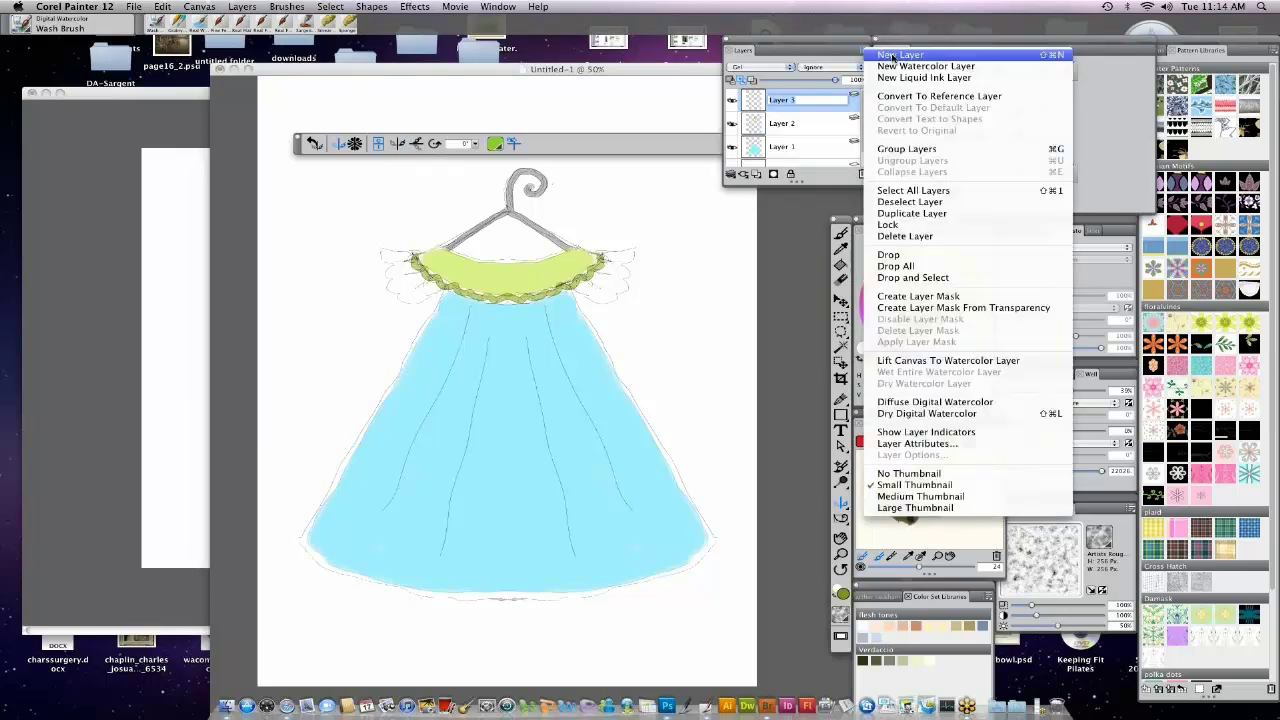
pyautogui.click(890, 55)
pyautogui.doubleClick(784, 104)
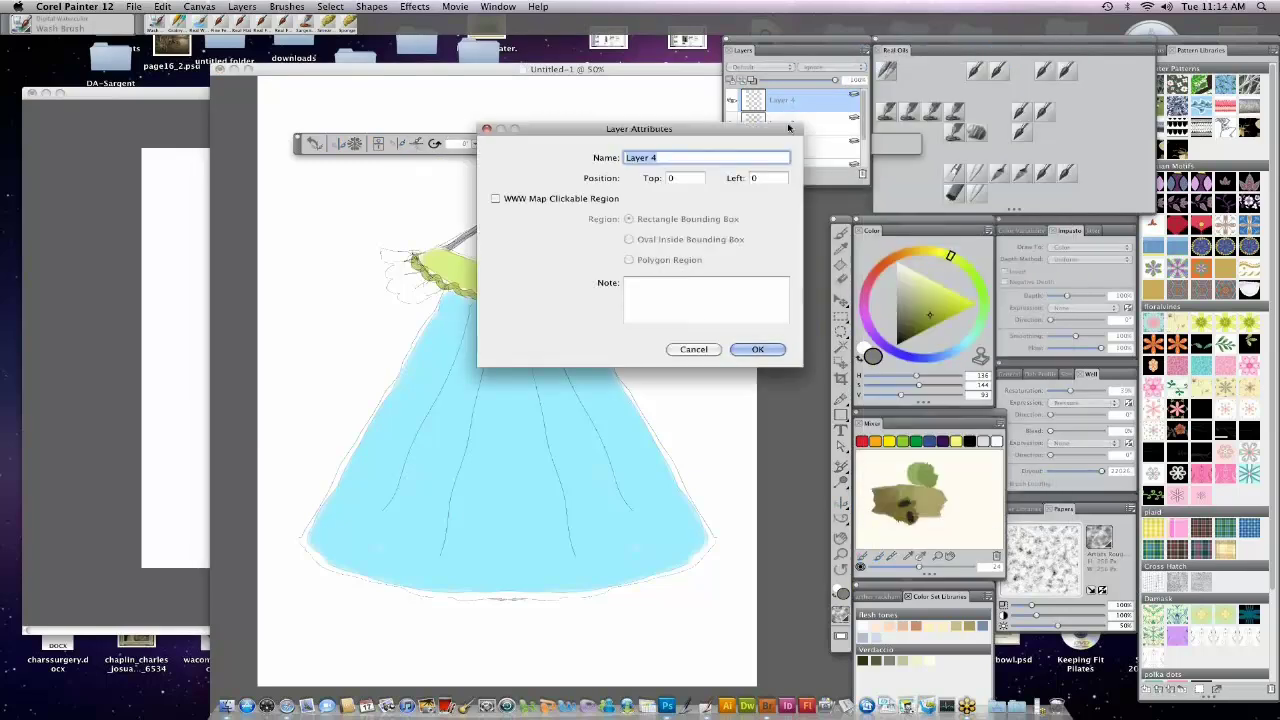
pyautogui.write('pattern')
pyautogui.click(763, 349)
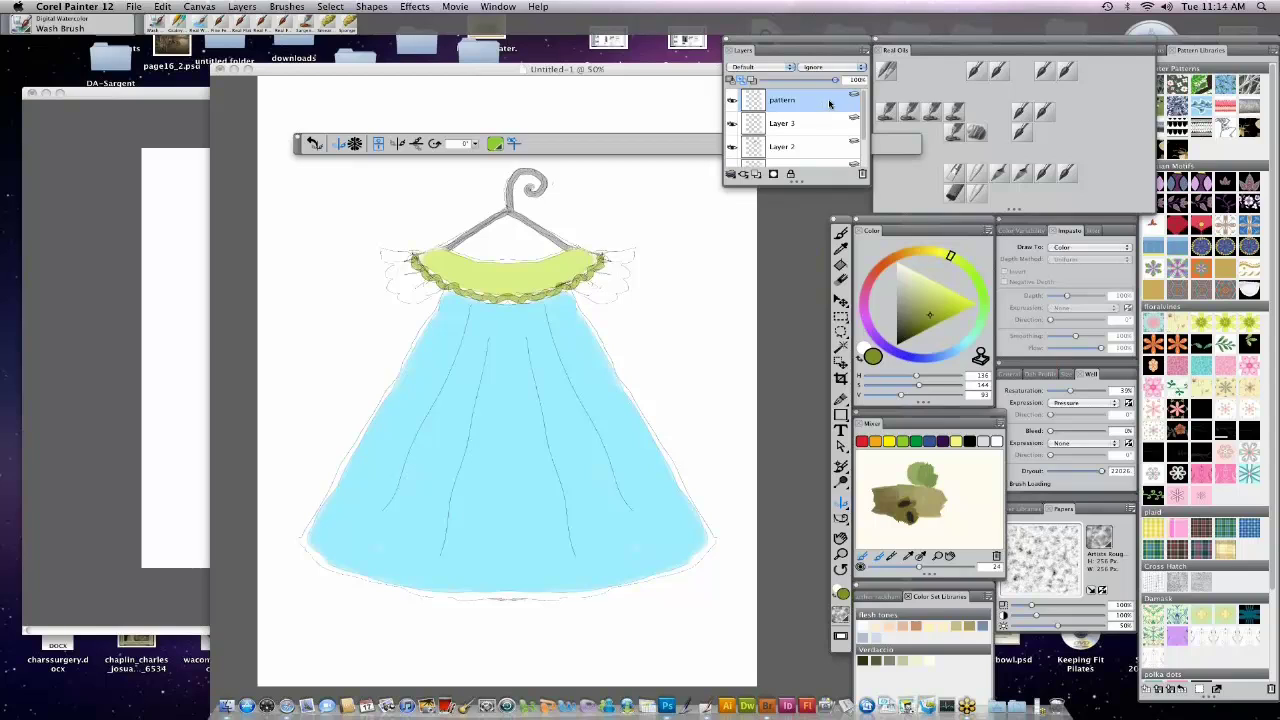
pyautogui.moveTo(866, 184); pyautogui.dragTo(885, 210)
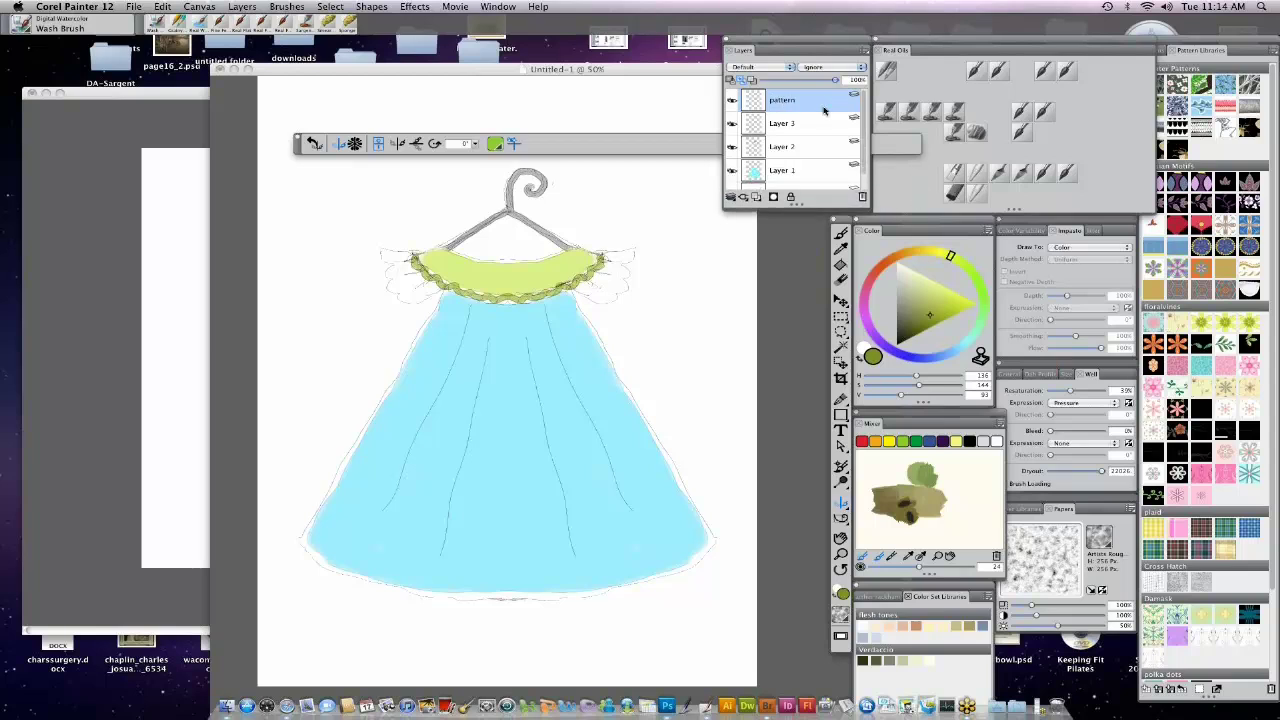
pyautogui.click(864, 52)
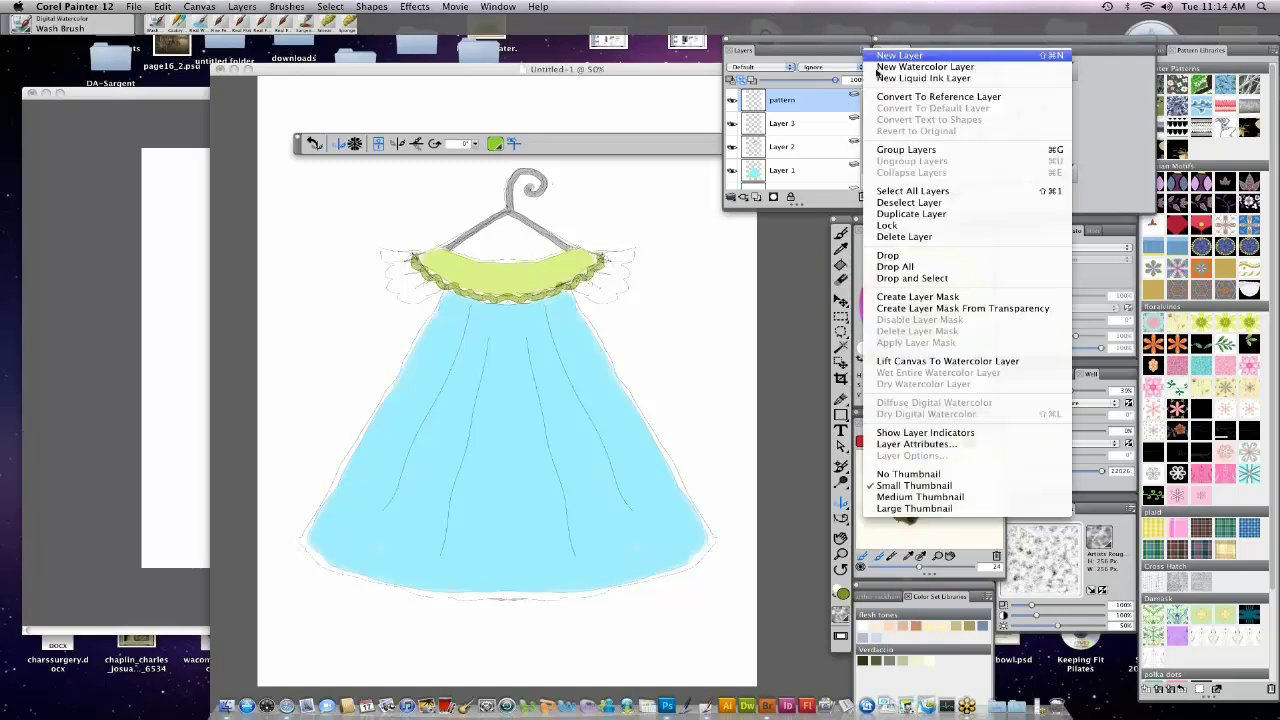
pyautogui.click(758, 197)
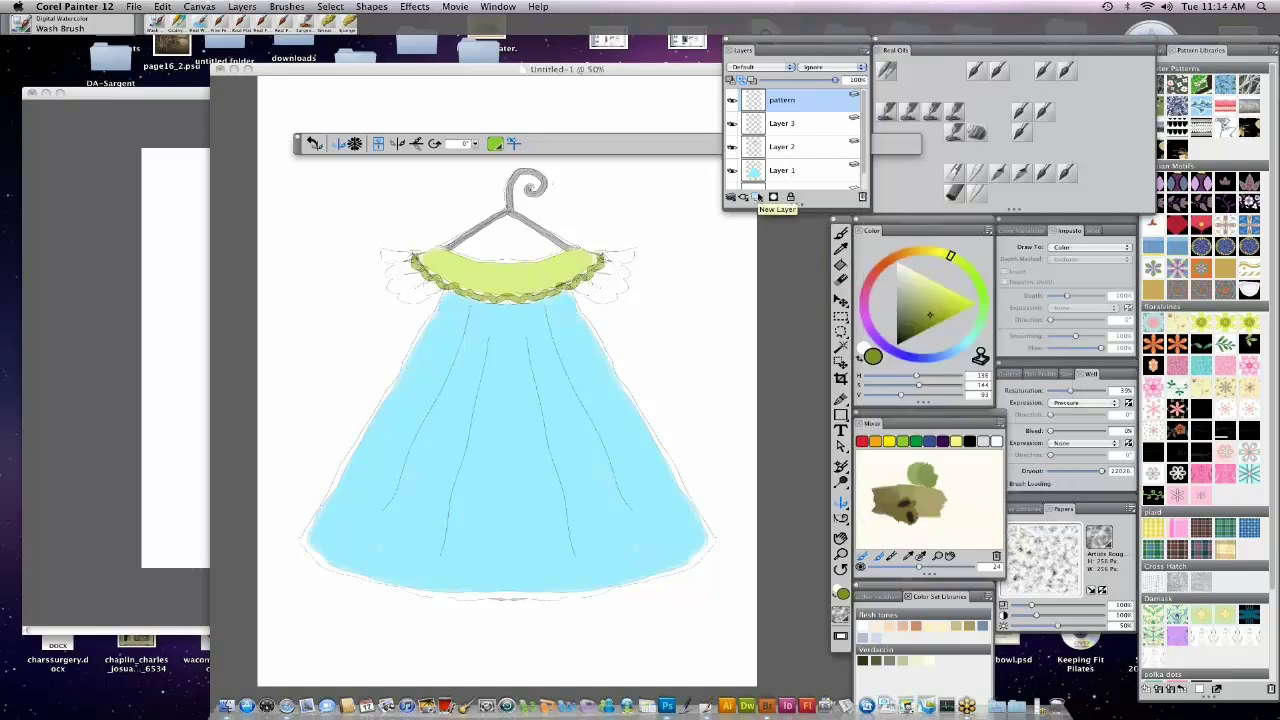
pyautogui.doubleClick(815, 105)
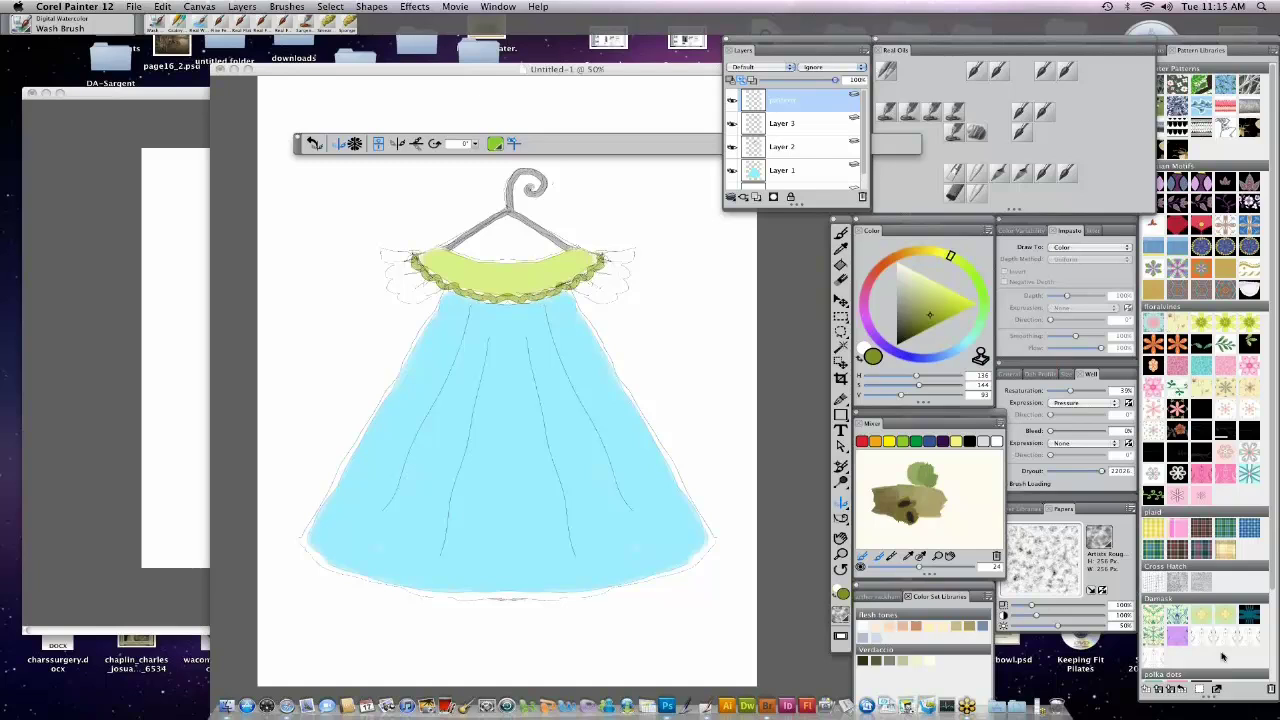
# Create a new image 5 inches wide and 5 inches high at 300 pixels per inch.
pyautogui.click(134, 6)
pyautogui.click(150, 24)
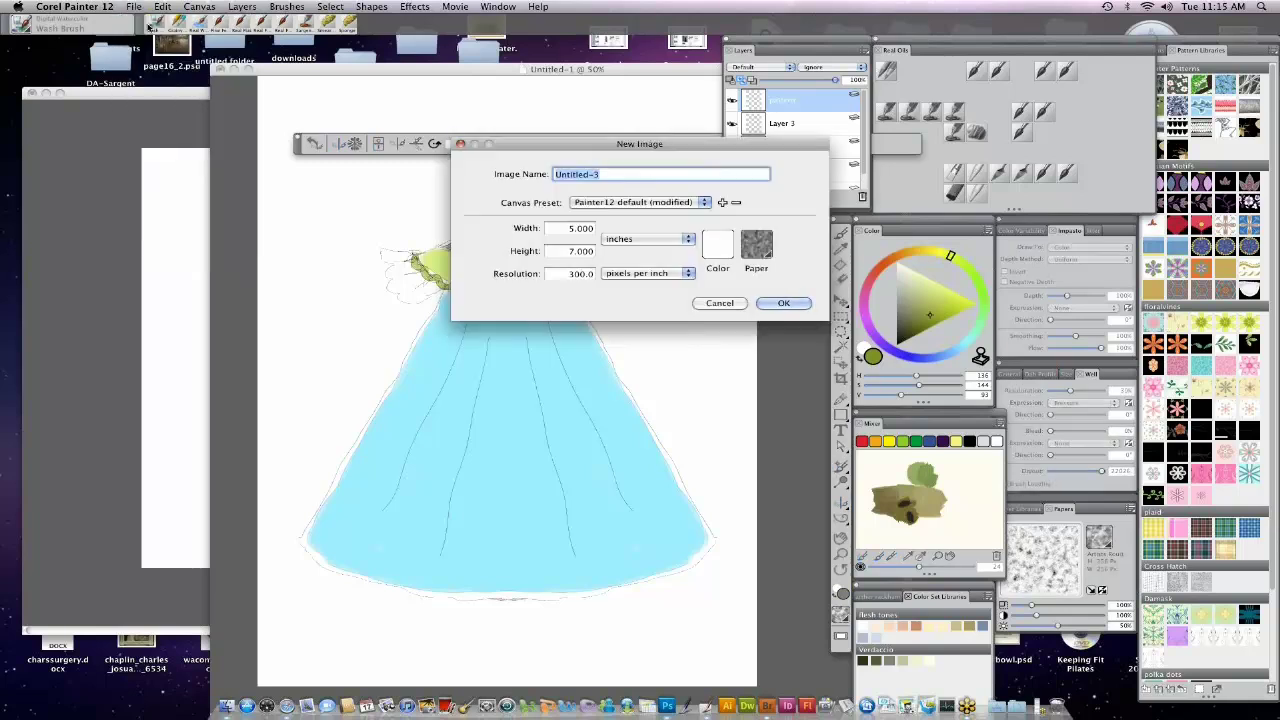
pyautogui.doubleClick(585, 251)
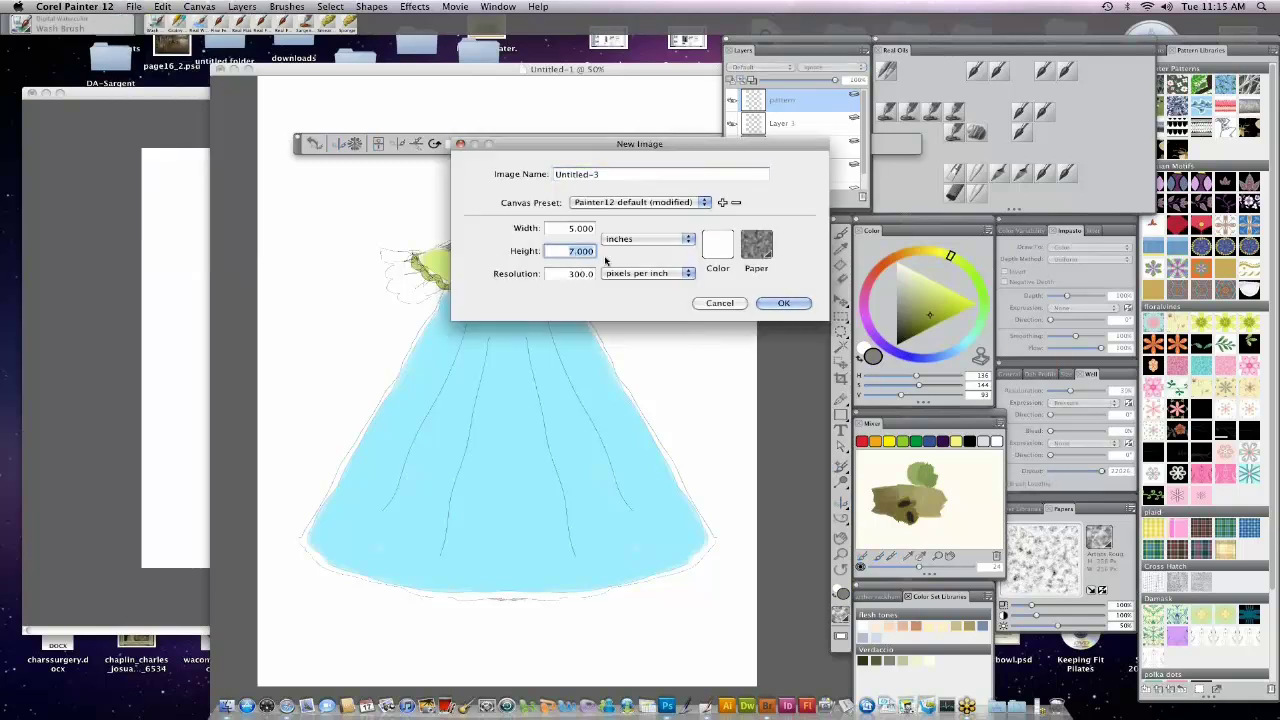
pyautogui.write('5')
pyautogui.click(780, 303)
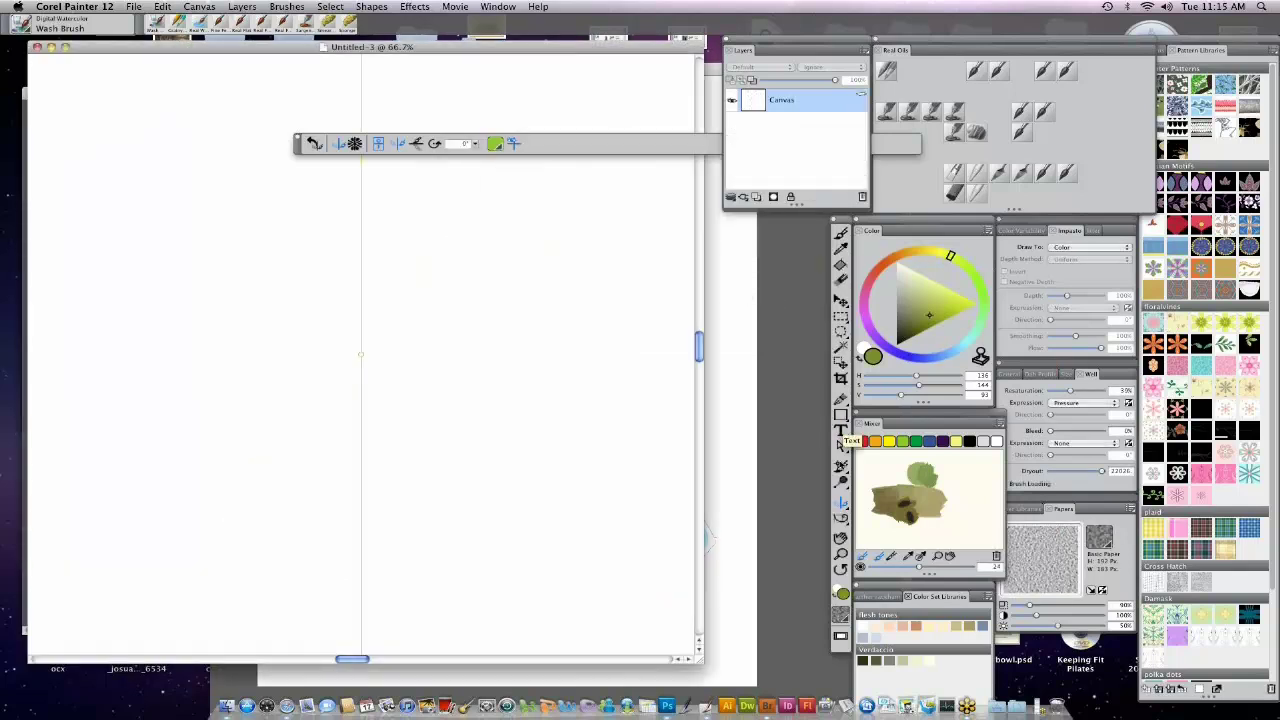
# Turn off the mirror plane in the new image, zoom it to 50%, and reposition its window and the tool options.
pyautogui.click(382, 145)
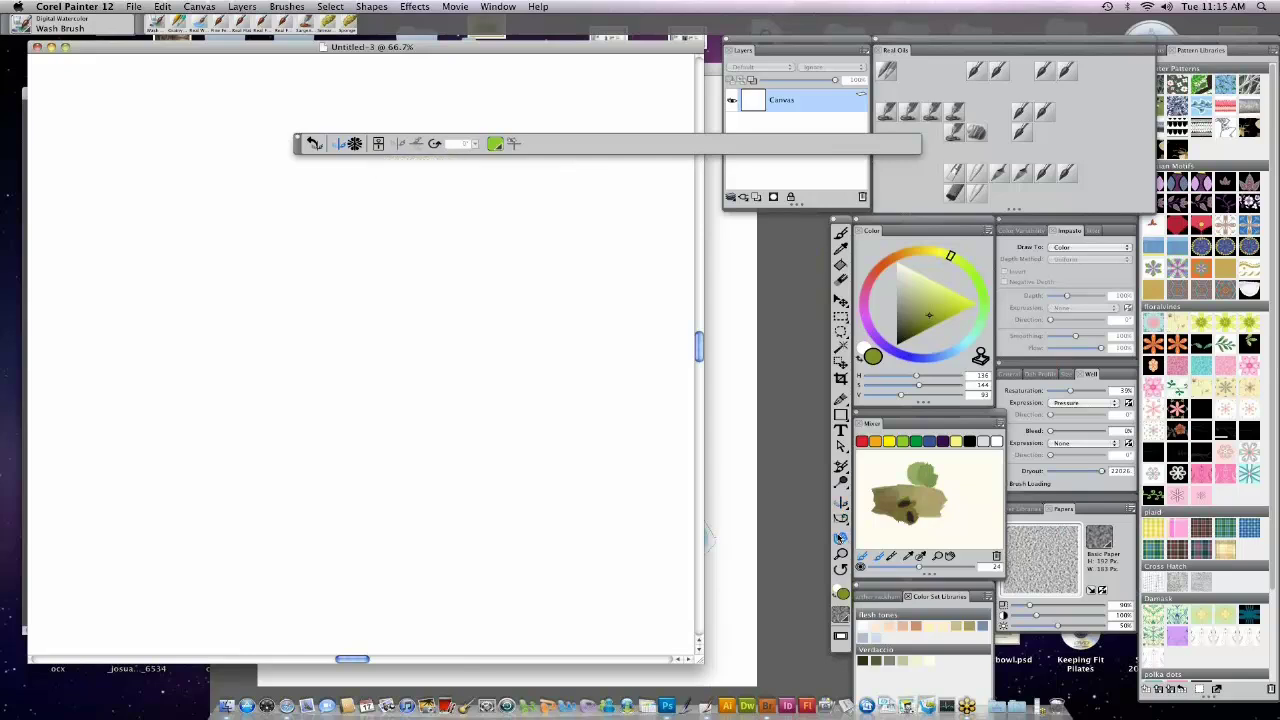
pyautogui.click(841, 554)
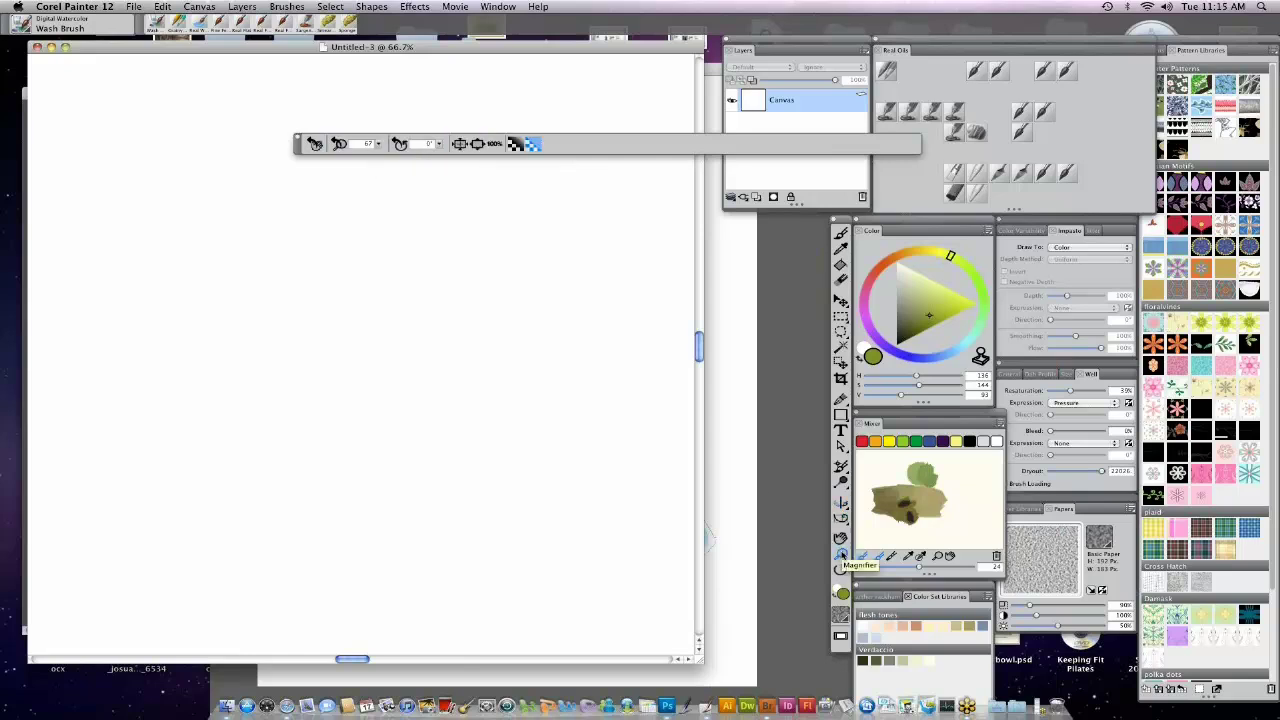
pyautogui.keyDown('alt'); pyautogui.click(437, 351); pyautogui.keyUp('alt')
pyautogui.moveTo(516, 43); pyautogui.dragTo(612, 81)
pyautogui.moveTo(288, 145); pyautogui.dragTo(198, 122)
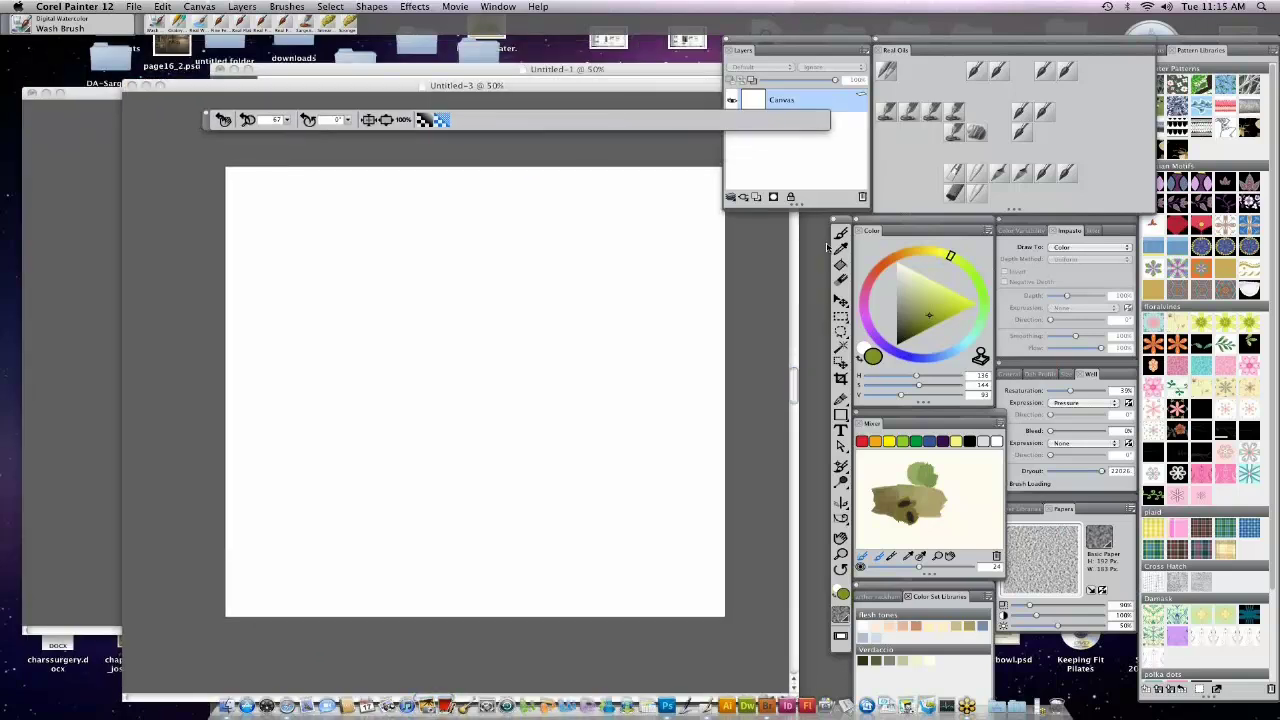
# Try filling the blank Untitled-3 canvas with a muted teal using the Paint Bucket, and undo the fill.
pyautogui.click(840, 233)
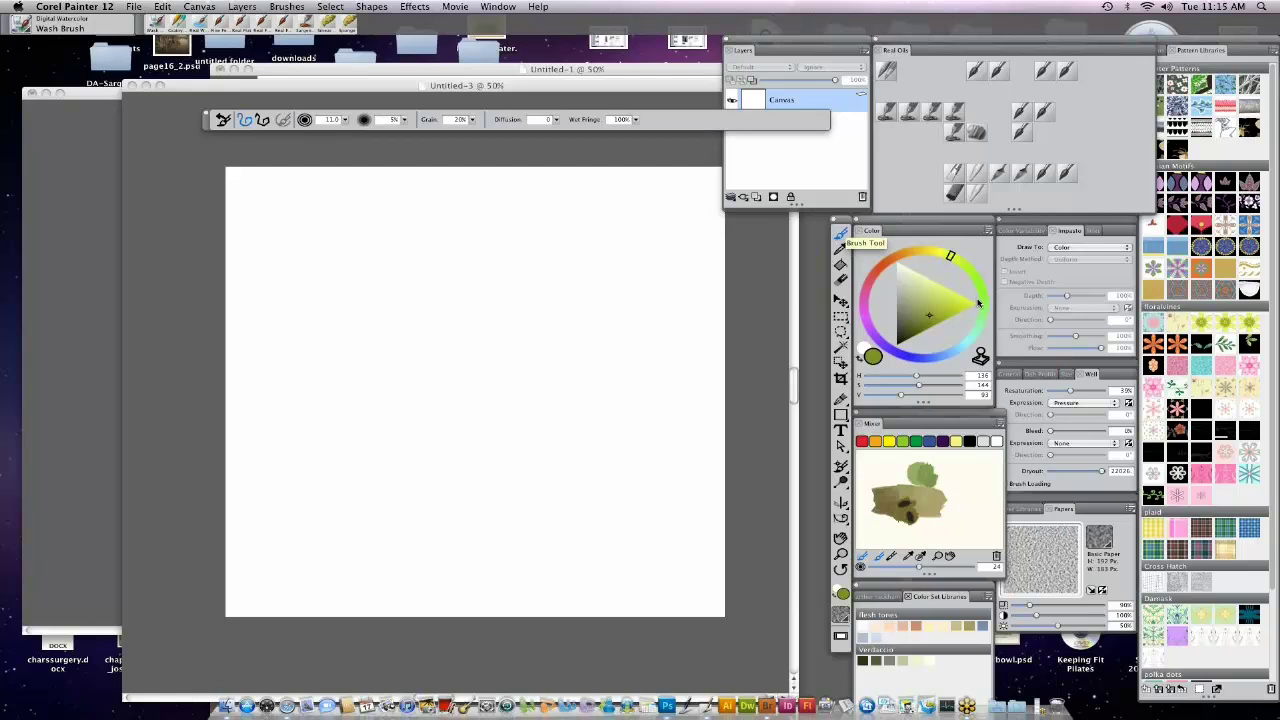
pyautogui.click(962, 347)
pyautogui.moveTo(936, 310); pyautogui.dragTo(928, 295)
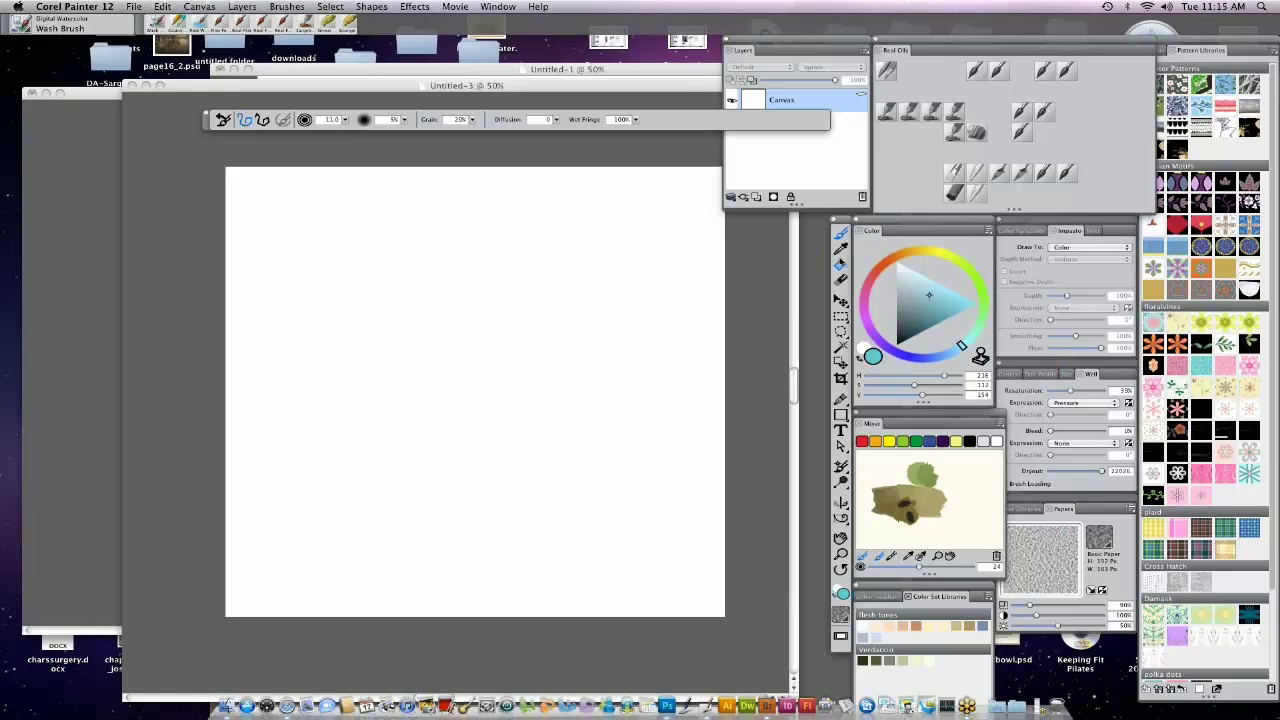
pyautogui.click(840, 263)
pyautogui.click(660, 231)
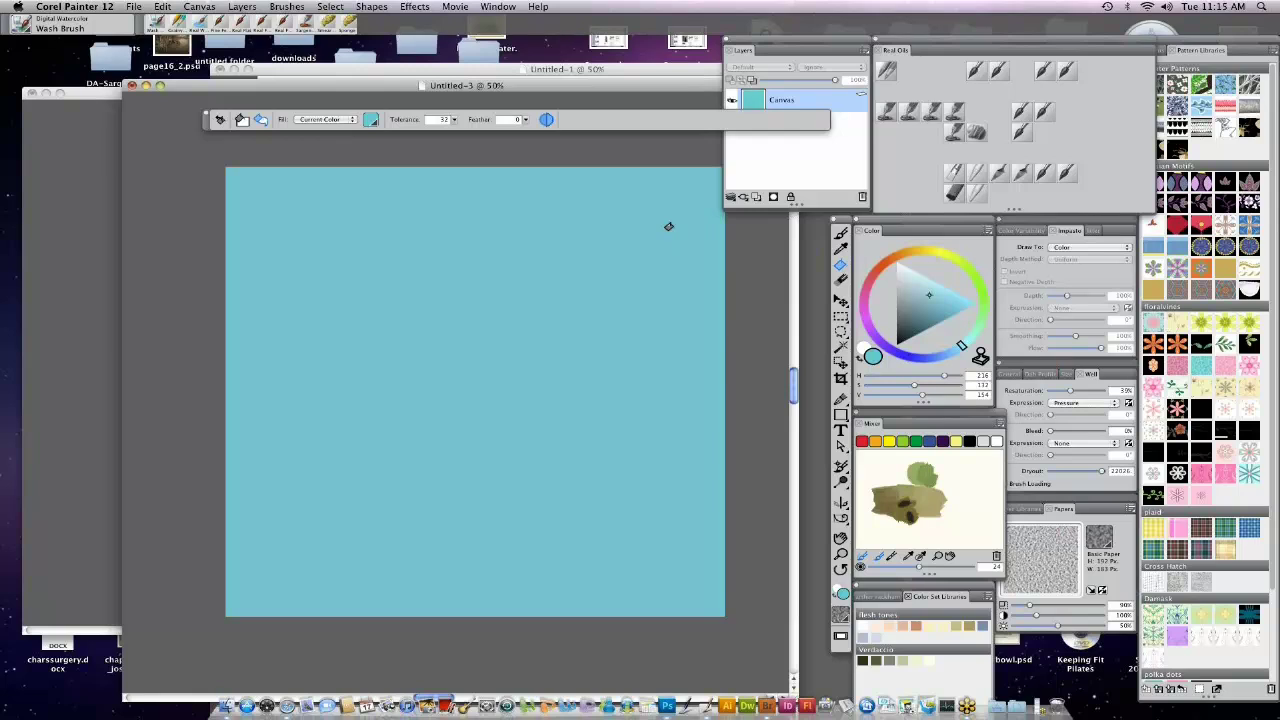
pyautogui.press('super+z')
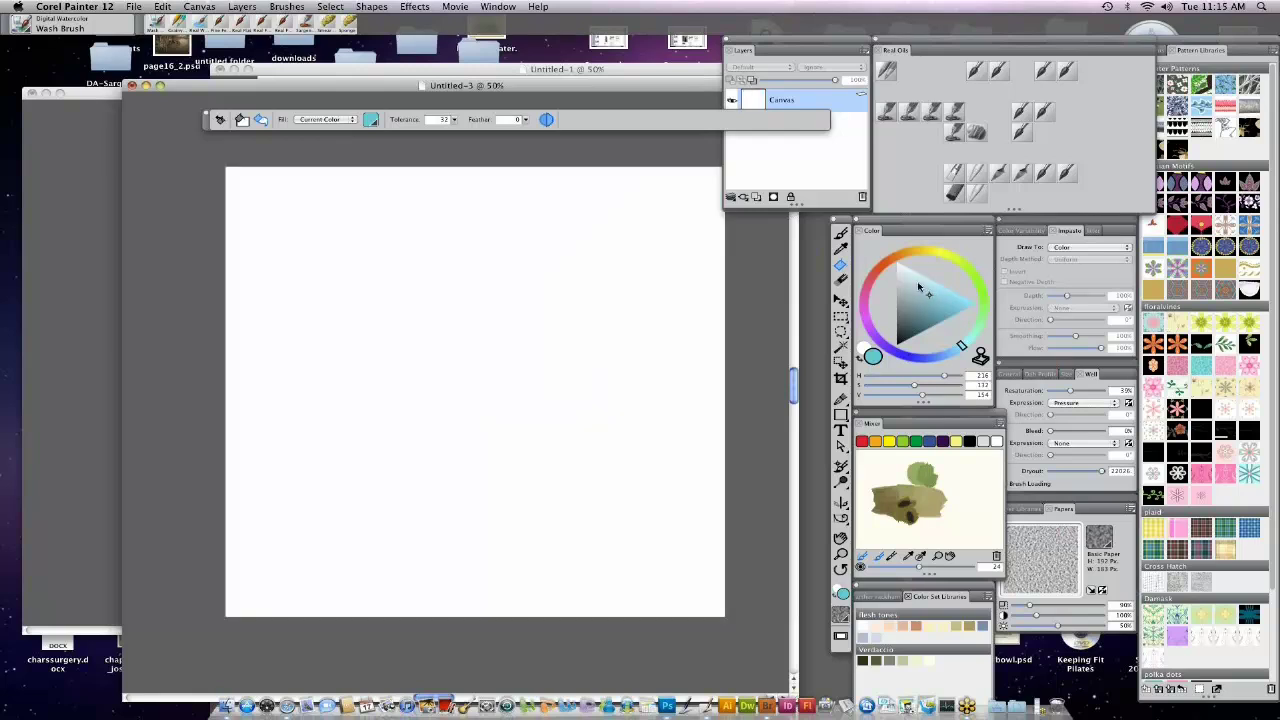
# Check the undo levels in the Performance preferences and leave without changing anything.
pyautogui.click(108, 7)
pyautogui.moveTo(110, 39)
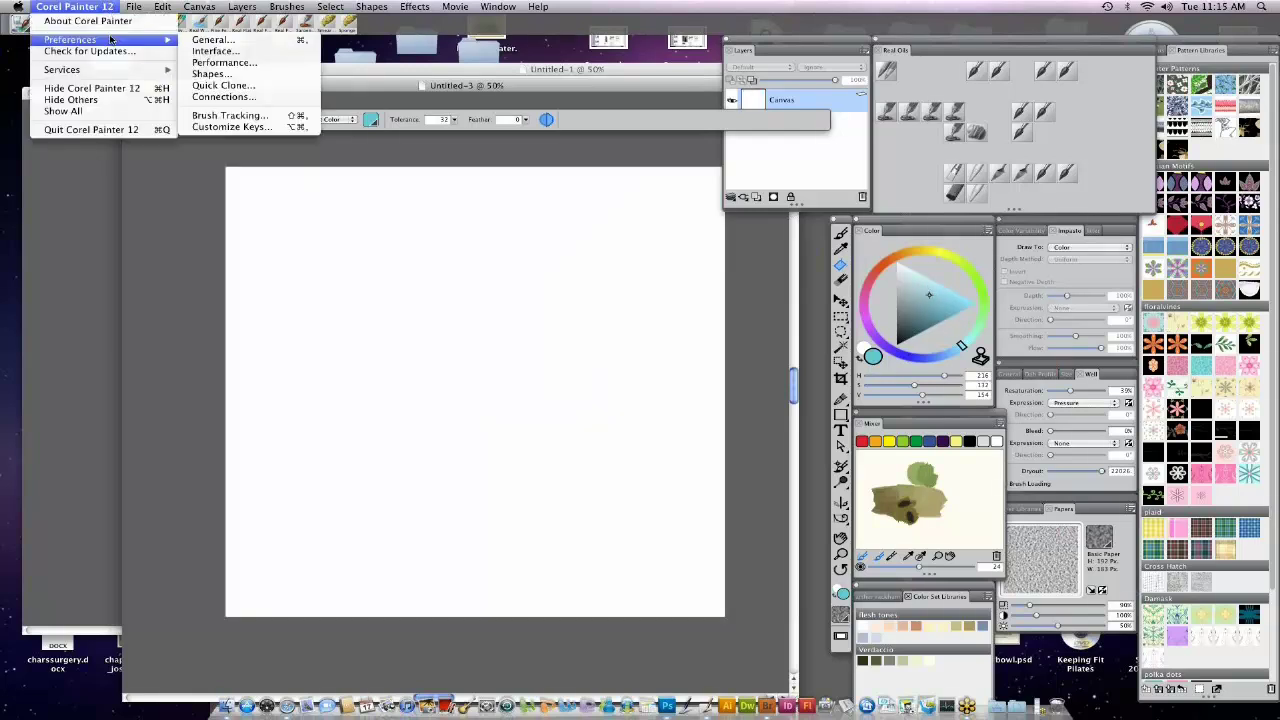
pyautogui.click(270, 65)
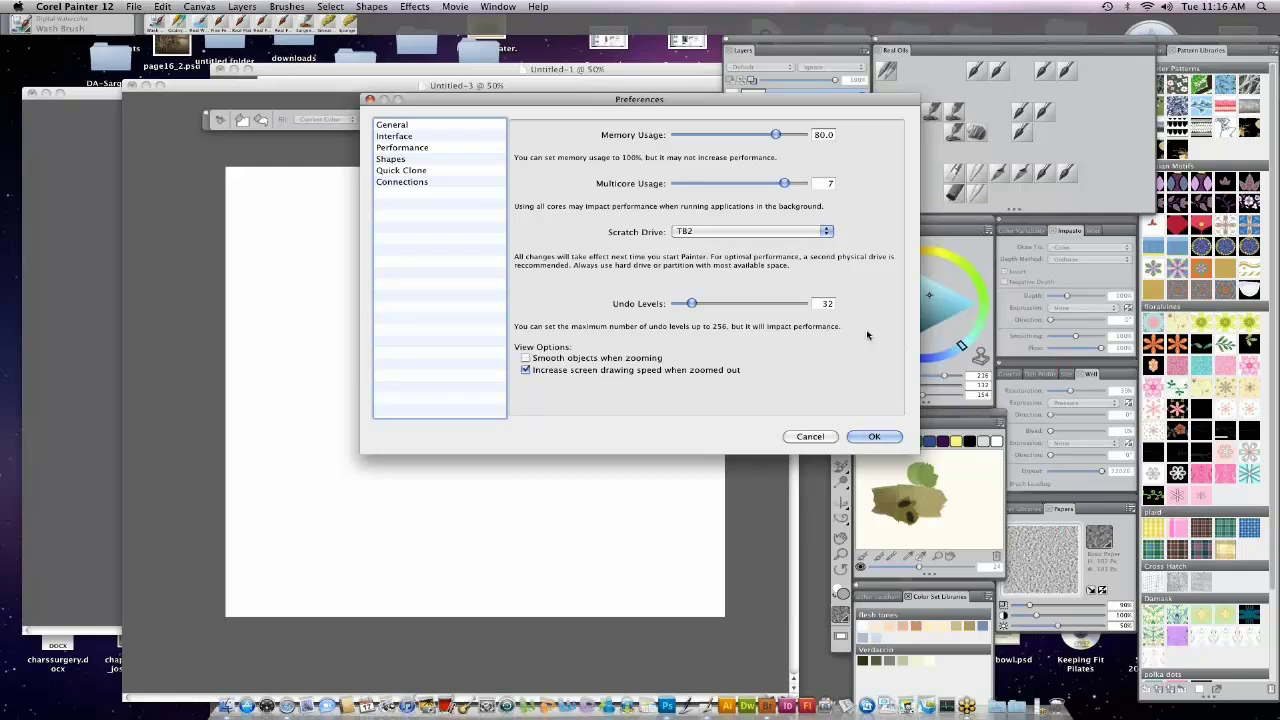
pyautogui.click(817, 437)
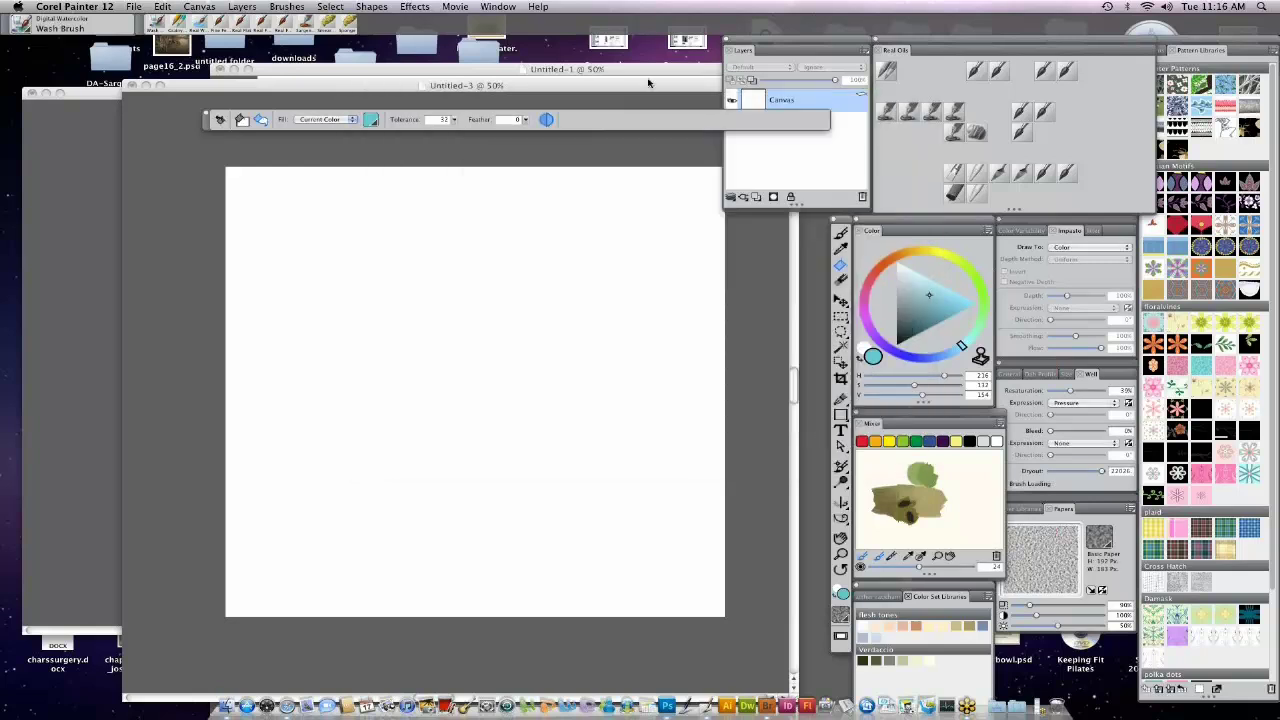
# Move the Untitled-3 window aside, sample the skirt's light blue from the dress in Untitled-1, and return to Untitled-3.
pyautogui.moveTo(647, 86); pyautogui.dragTo(660, 93)
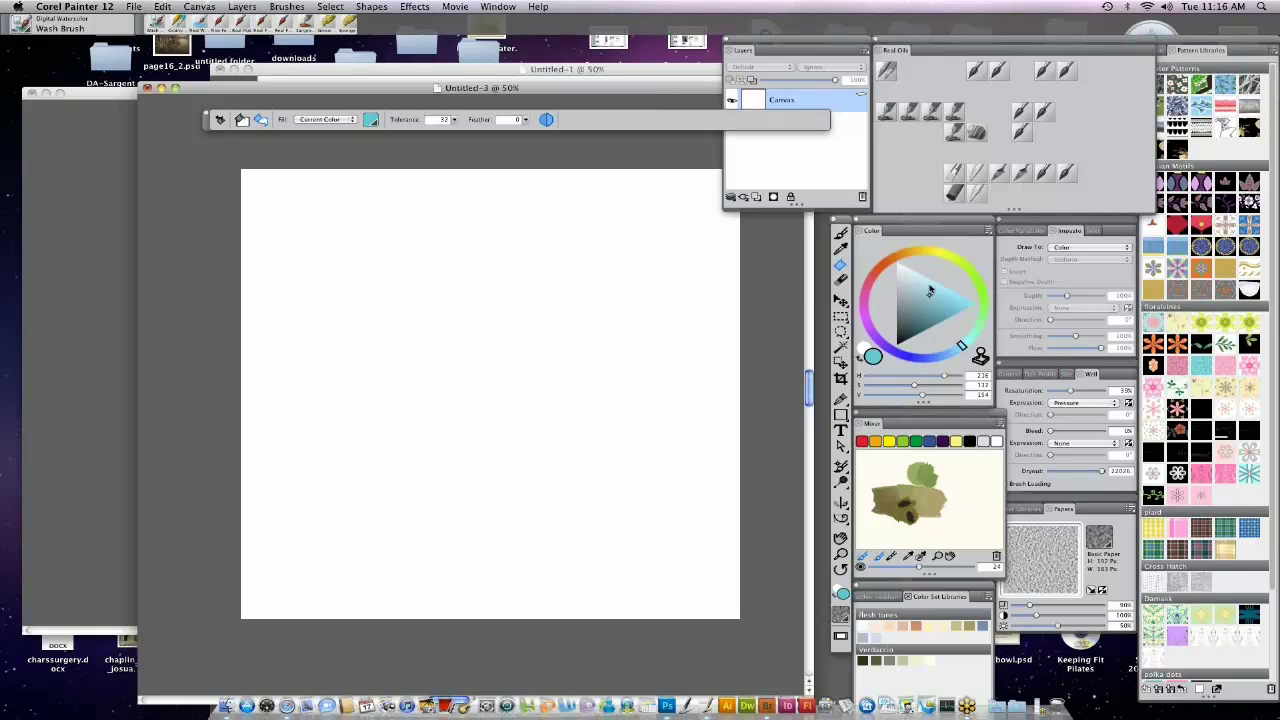
pyautogui.moveTo(930, 292); pyautogui.dragTo(923, 290)
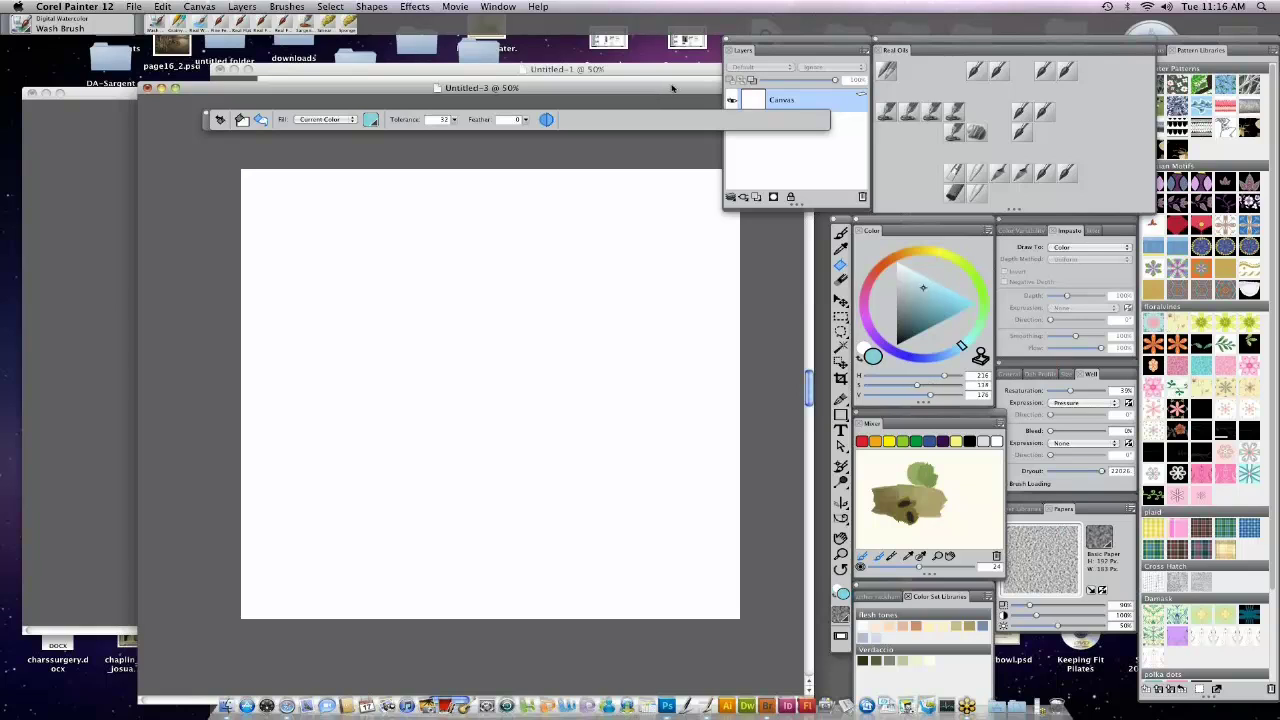
pyautogui.moveTo(673, 88)
pyautogui.mouseDown()
pyautogui.moveTo(780, 533)
pyautogui.moveTo(736, 134)
pyautogui.mouseUp()
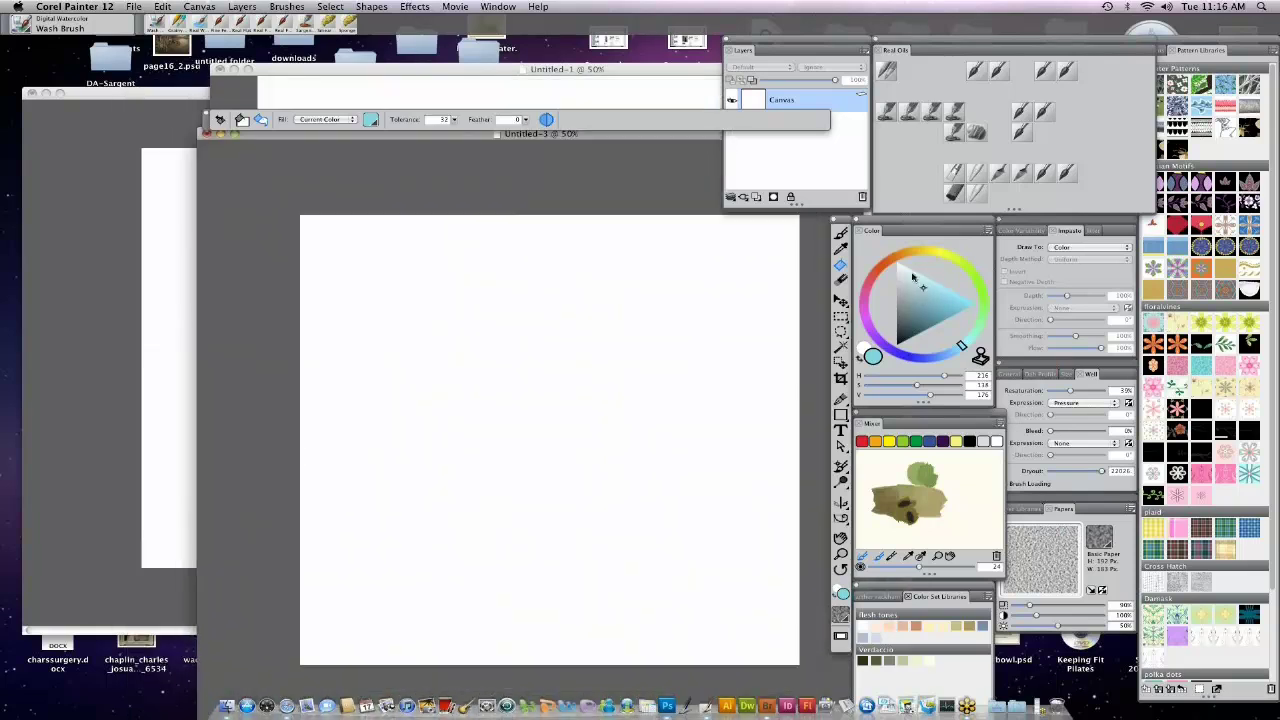
pyautogui.moveTo(620, 133); pyautogui.dragTo(609, 371)
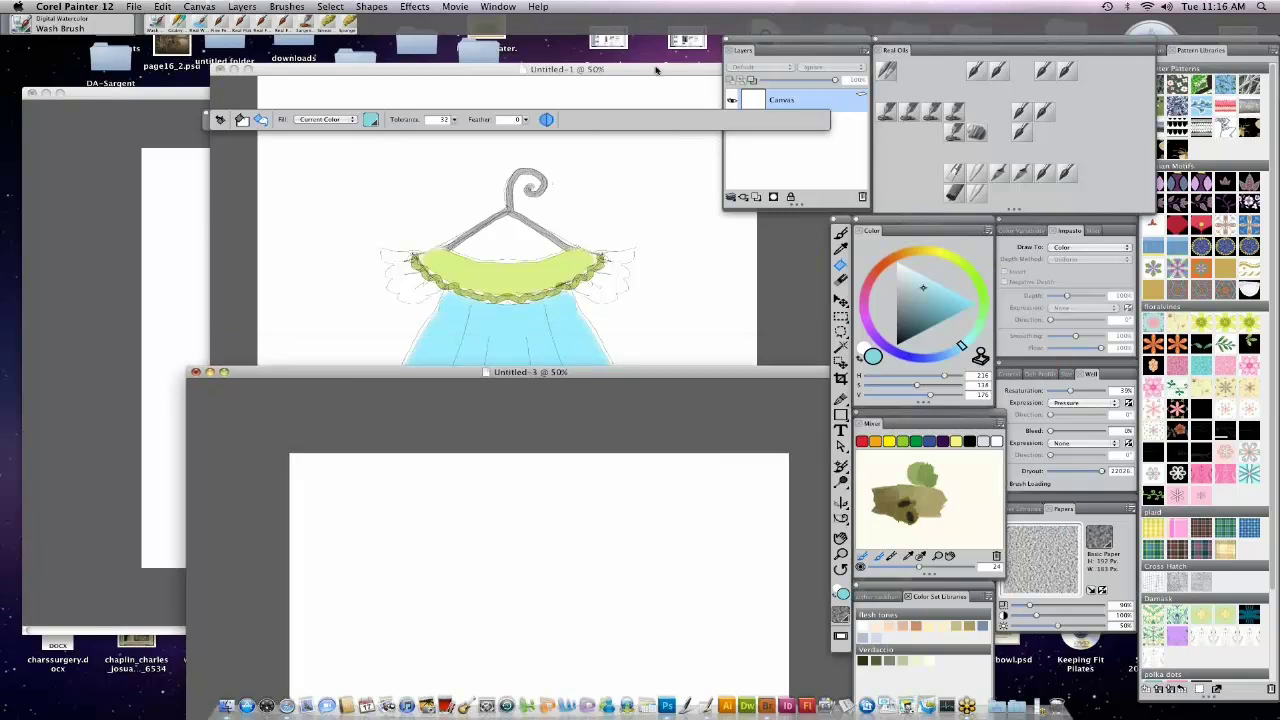
pyautogui.click(656, 69)
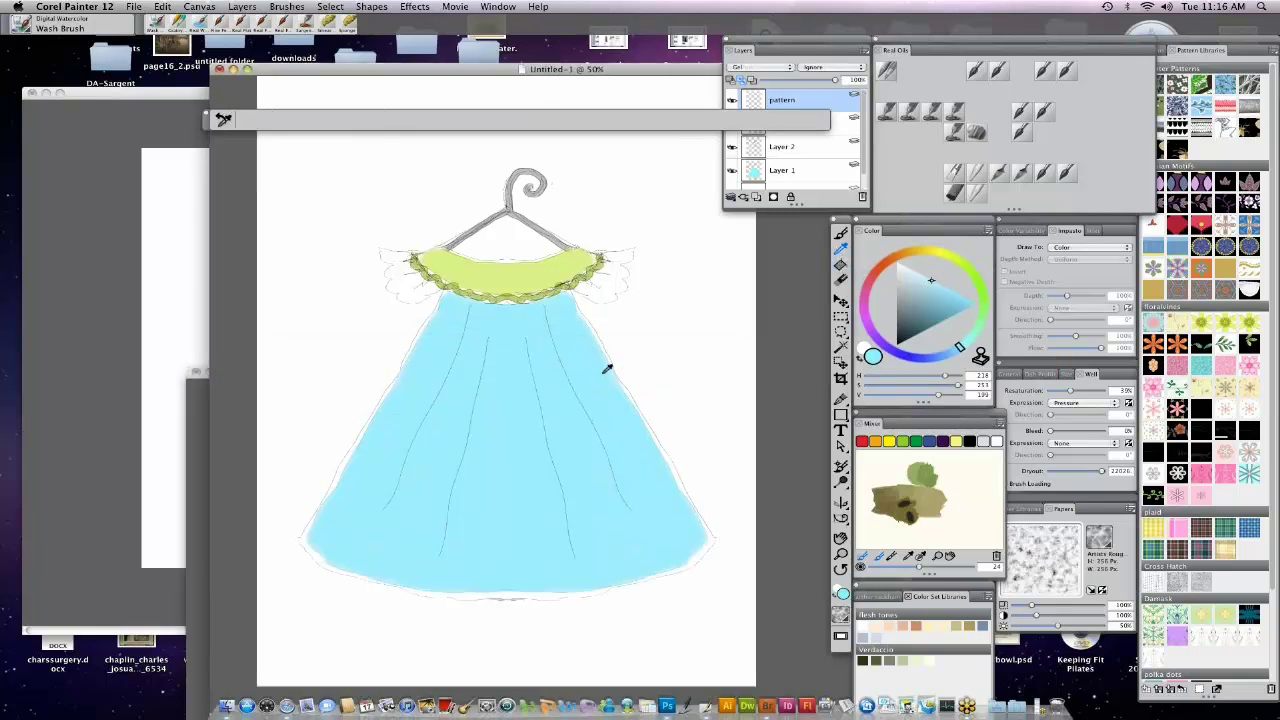
pyautogui.doubleClick(647, 71)
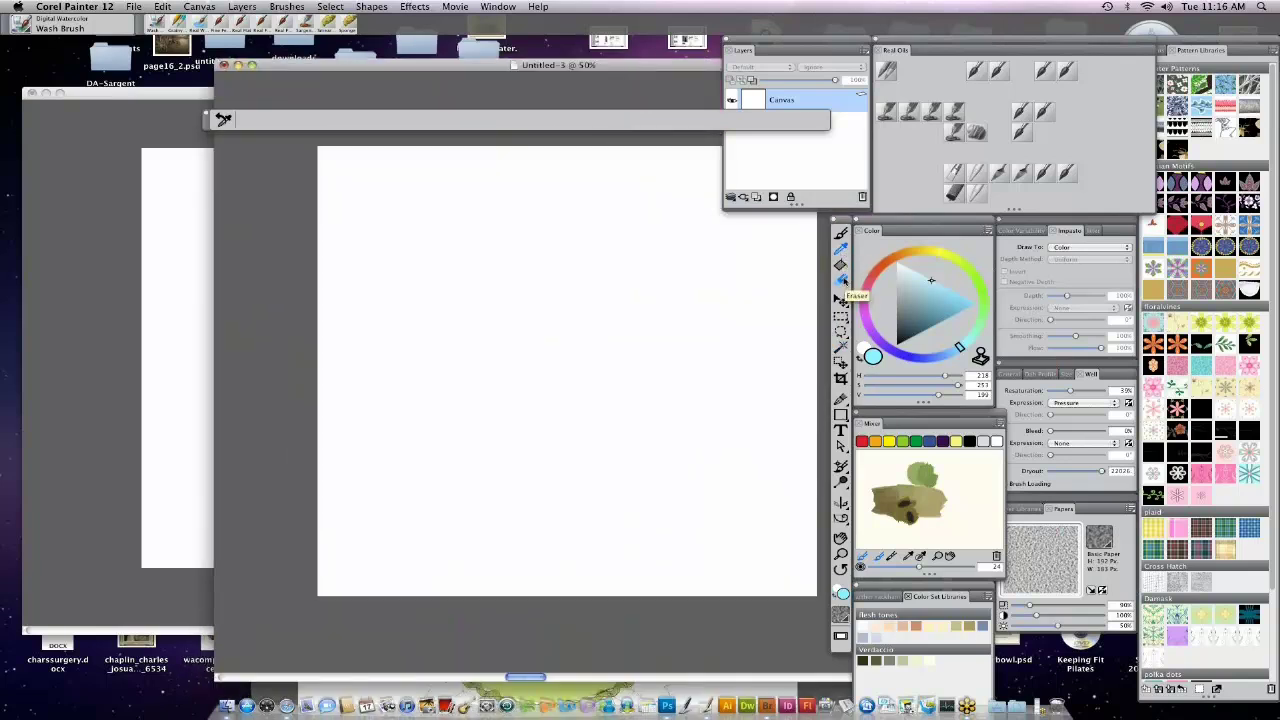
# Fill the Untitled-3 canvas with the sampled light blue, and refill it with a paler, less saturated blue.
pyautogui.click(840, 266)
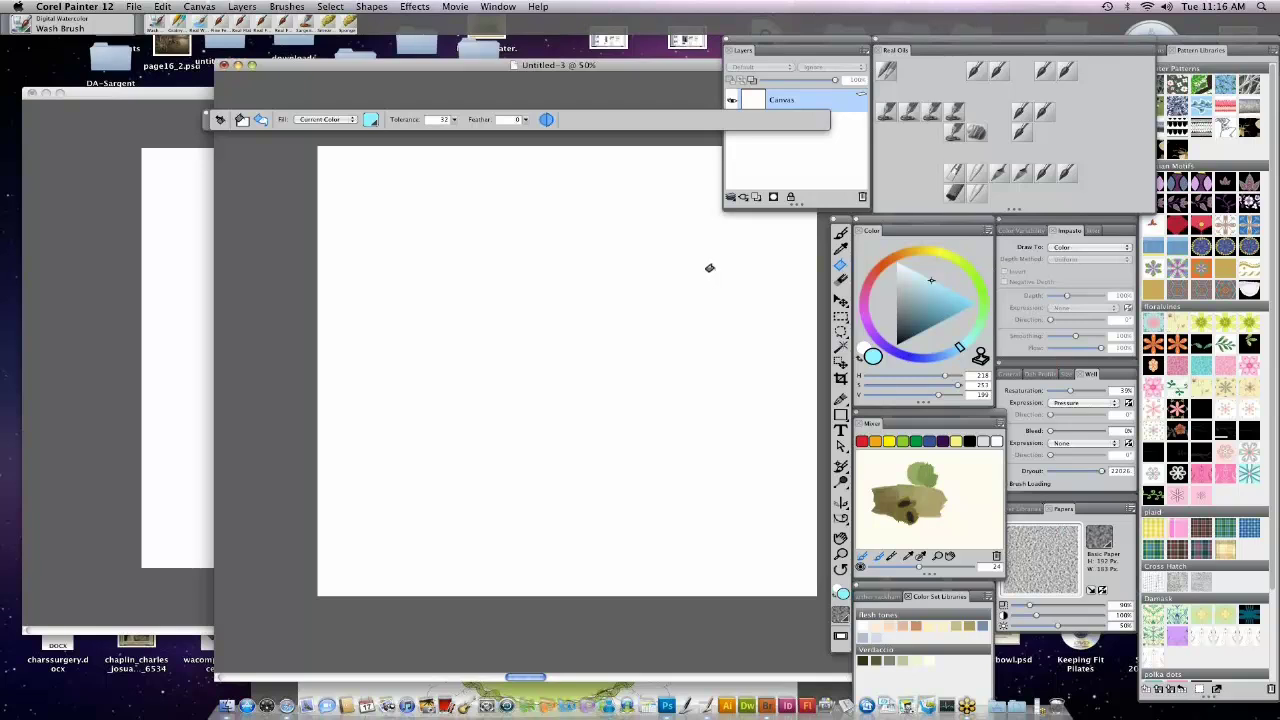
pyautogui.click(350, 120)
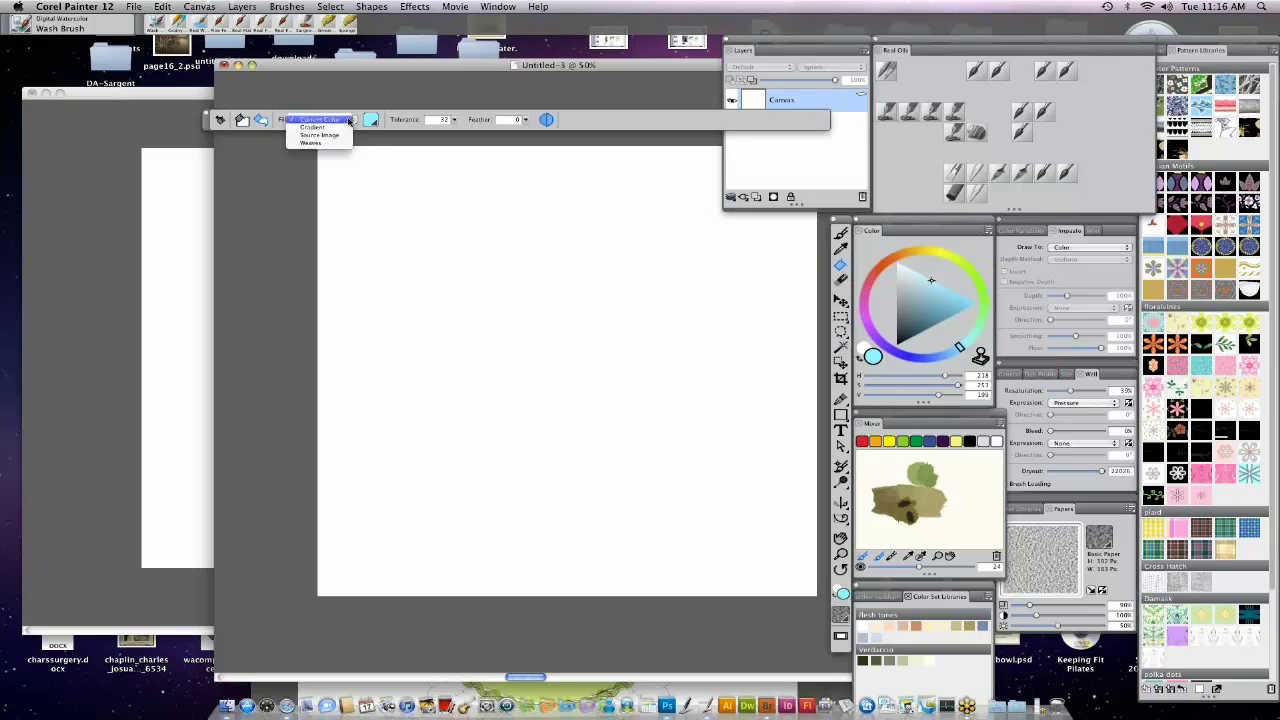
pyautogui.click(348, 120)
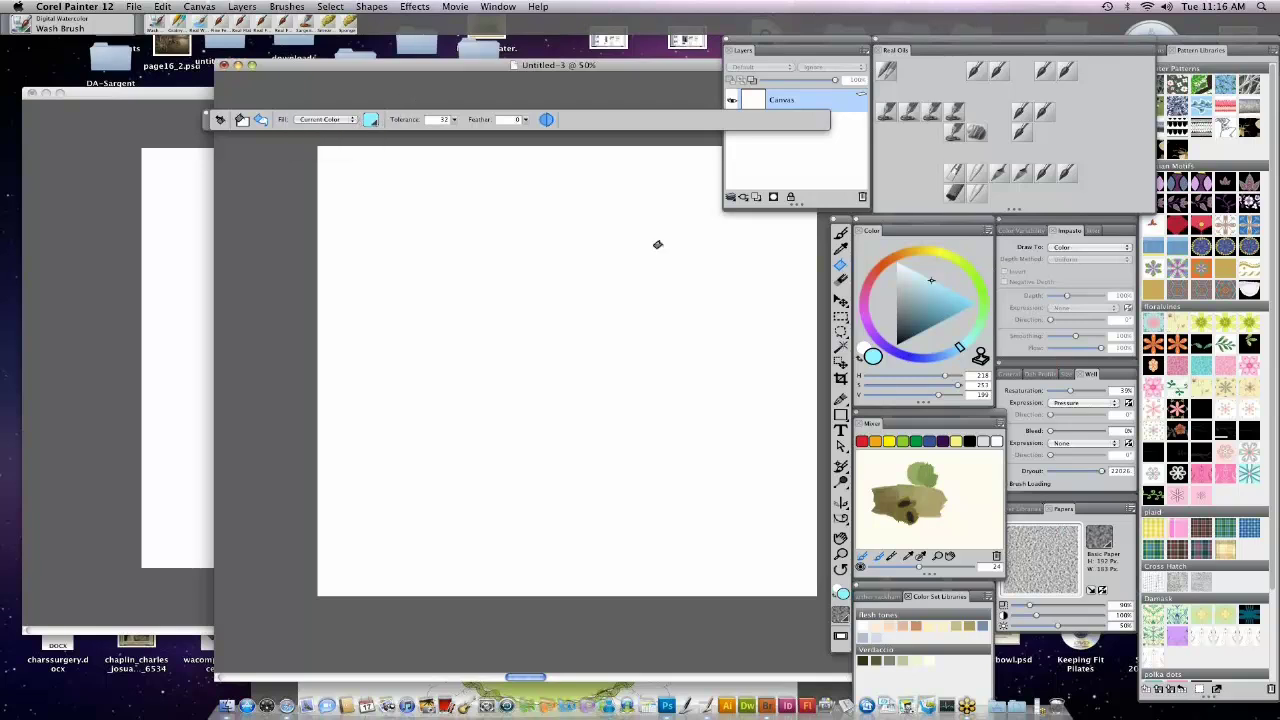
pyautogui.click(720, 264)
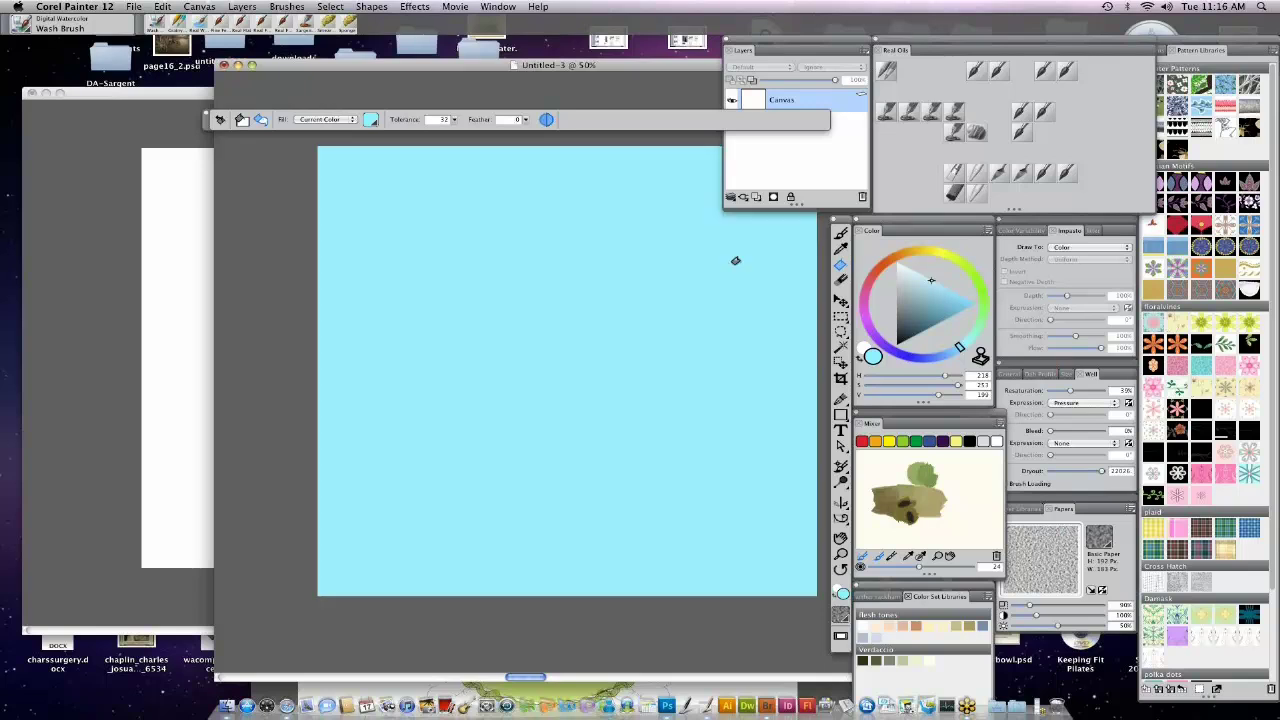
pyautogui.click(921, 279)
pyautogui.click(692, 268)
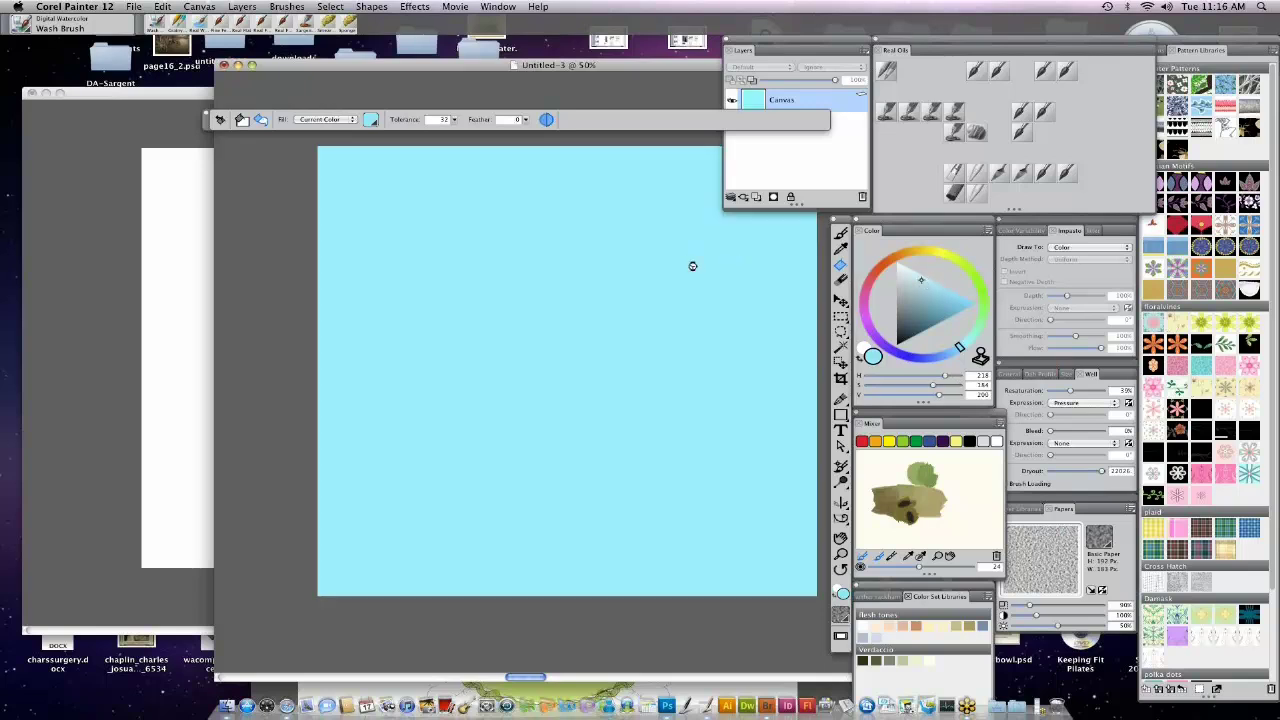
# Add a new layer above the blue canvas and set up Kaleidoscope mirror painting with 6 segments.
pyautogui.click(863, 50)
pyautogui.click(883, 62)
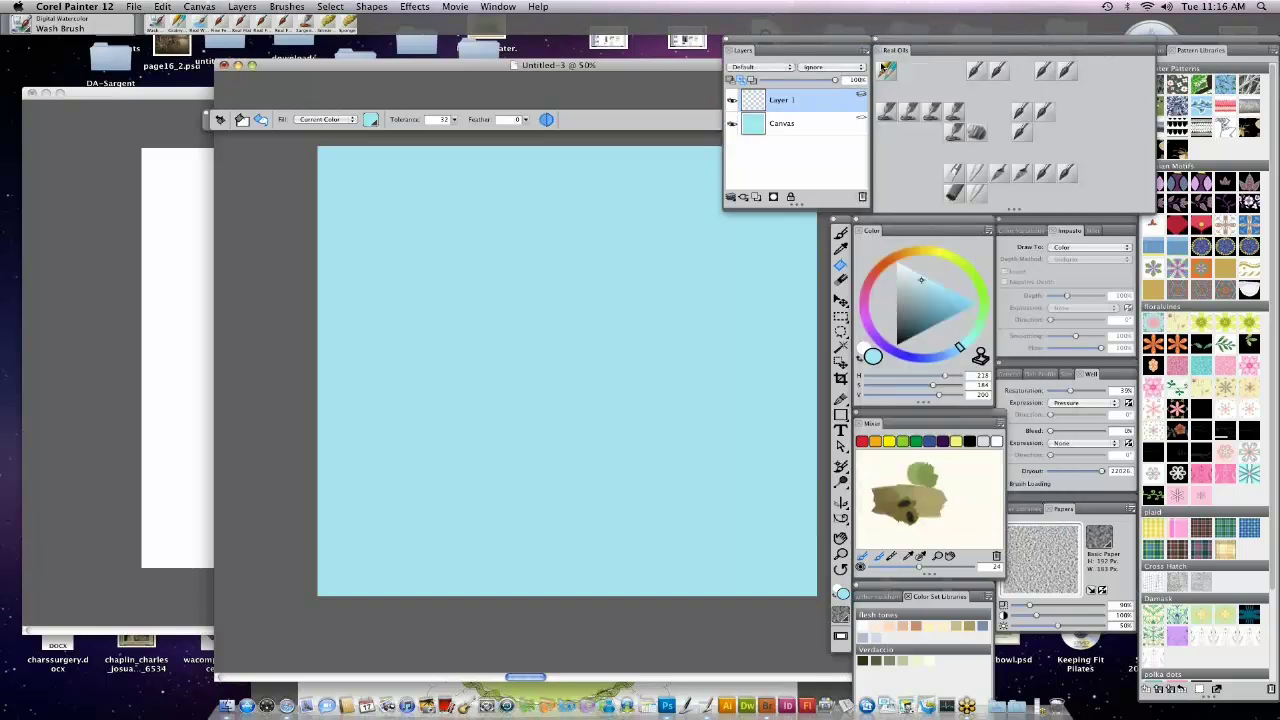
pyautogui.click(841, 502)
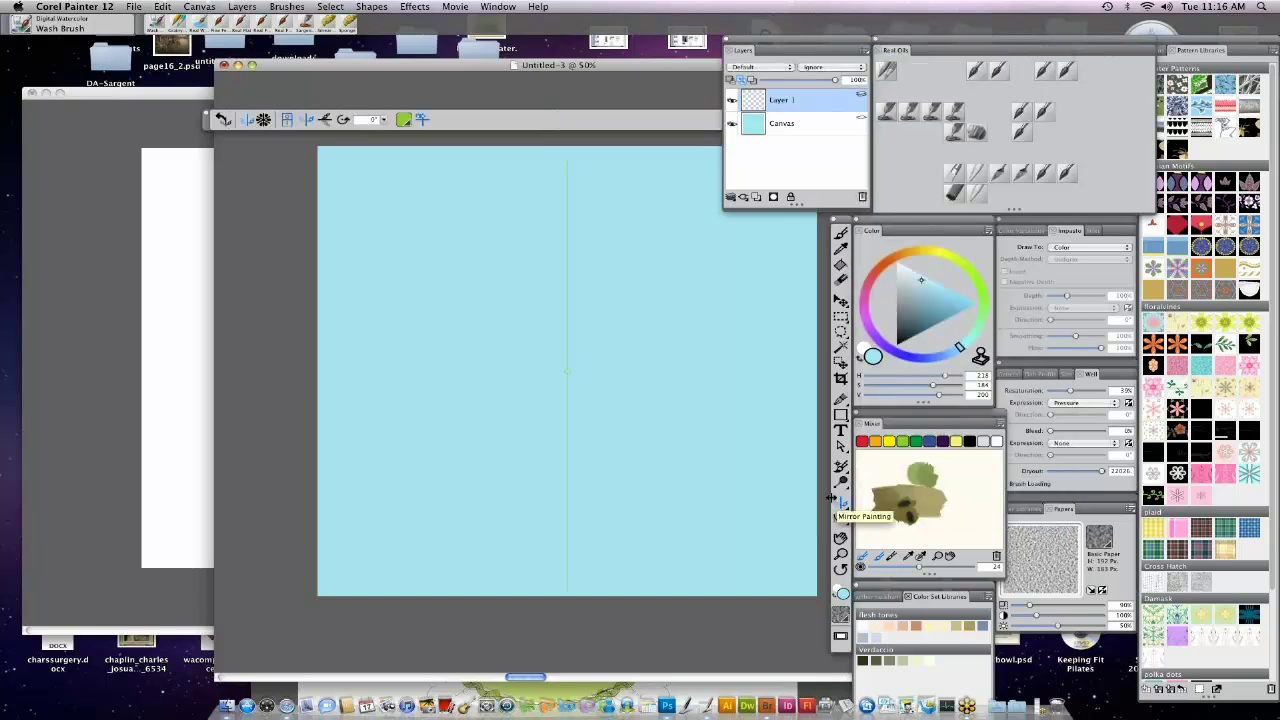
pyautogui.click(263, 119)
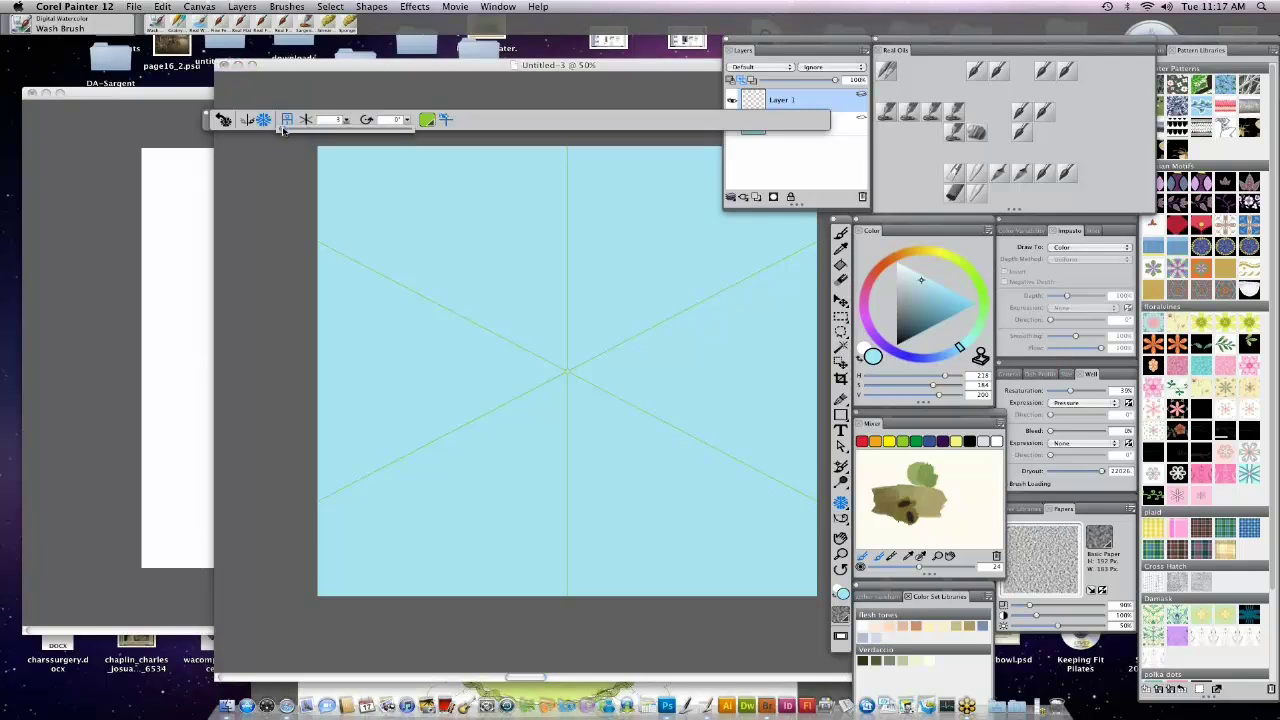
pyautogui.moveTo(283, 130); pyautogui.dragTo(324, 136)
pyautogui.click(673, 69)
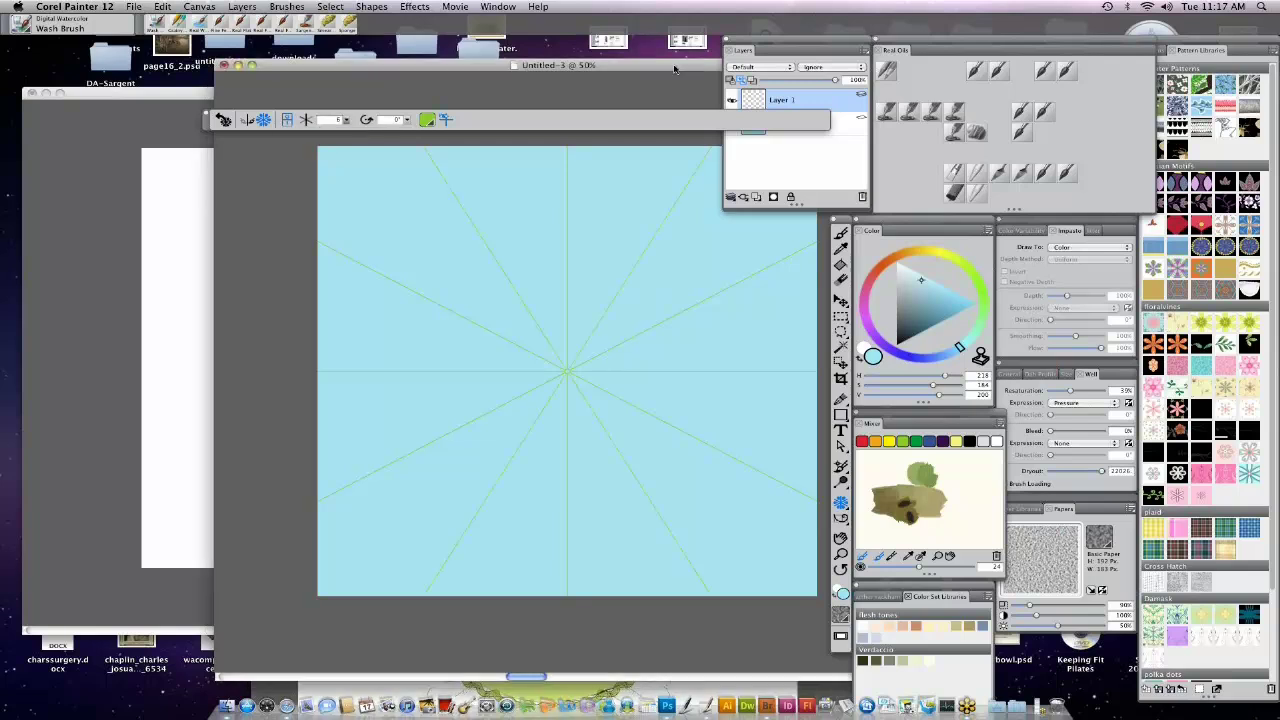
# Paint a six-petal flower outline in dark teal around the kaleidoscope centre with the Wet Gouache Round brush at size 14.
pyautogui.click(30, 30)
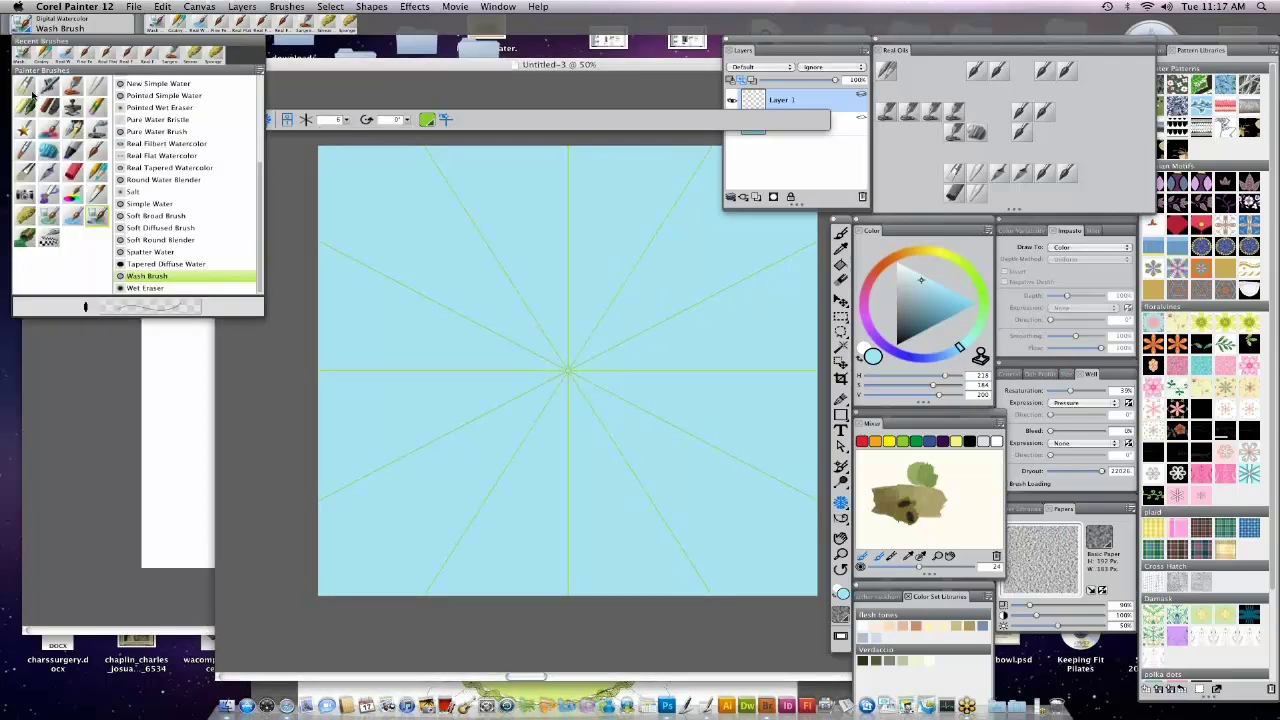
pyautogui.click(47, 150)
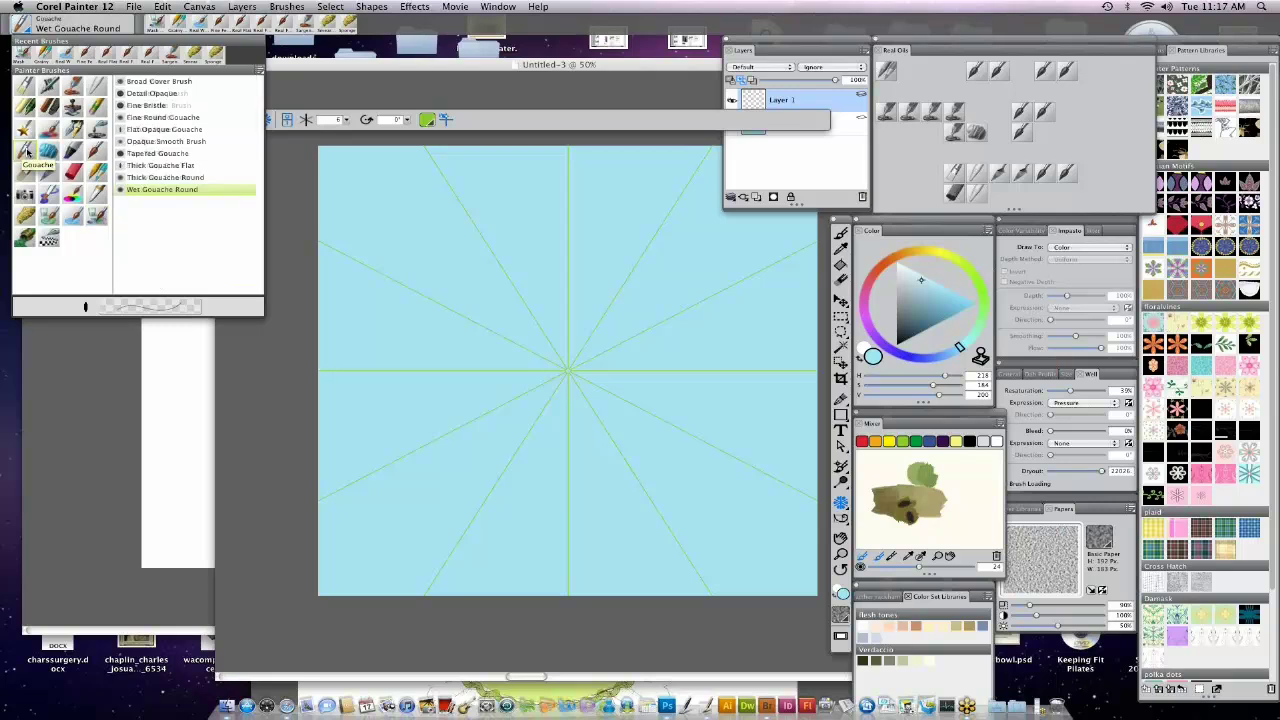
pyautogui.click(210, 189)
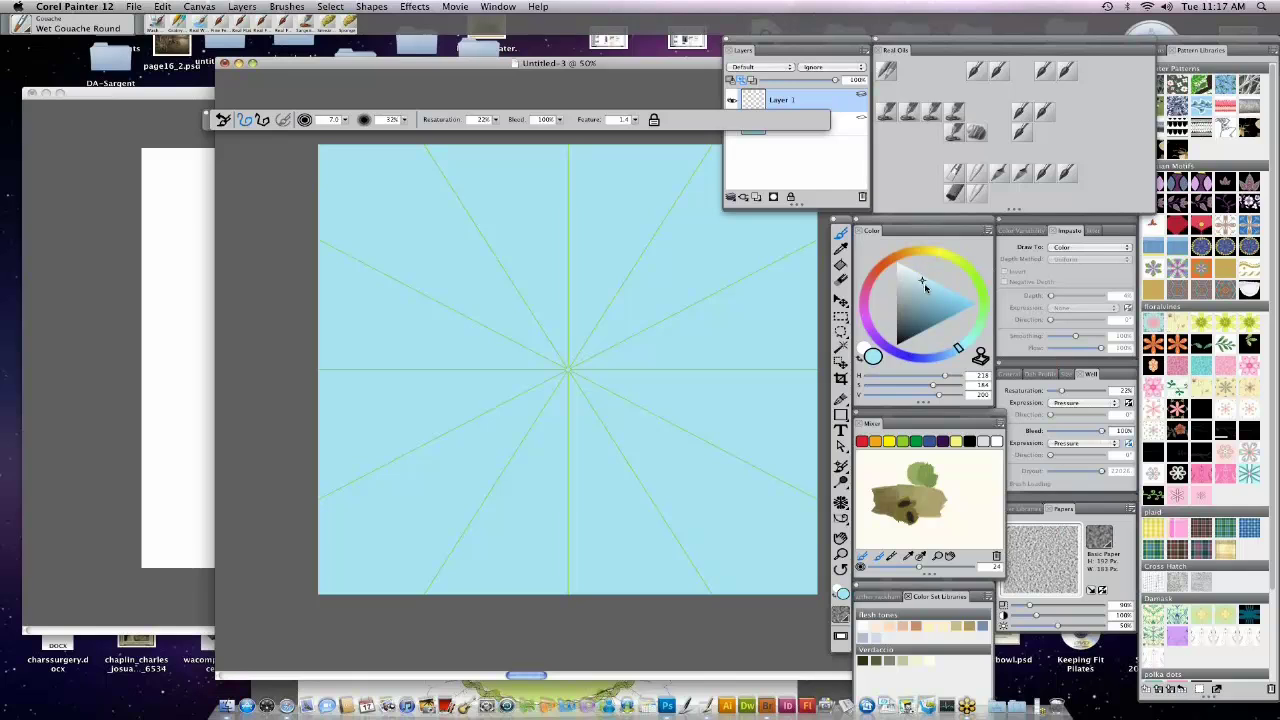
pyautogui.moveTo(924, 283); pyautogui.dragTo(926, 314)
pyautogui.press(']')
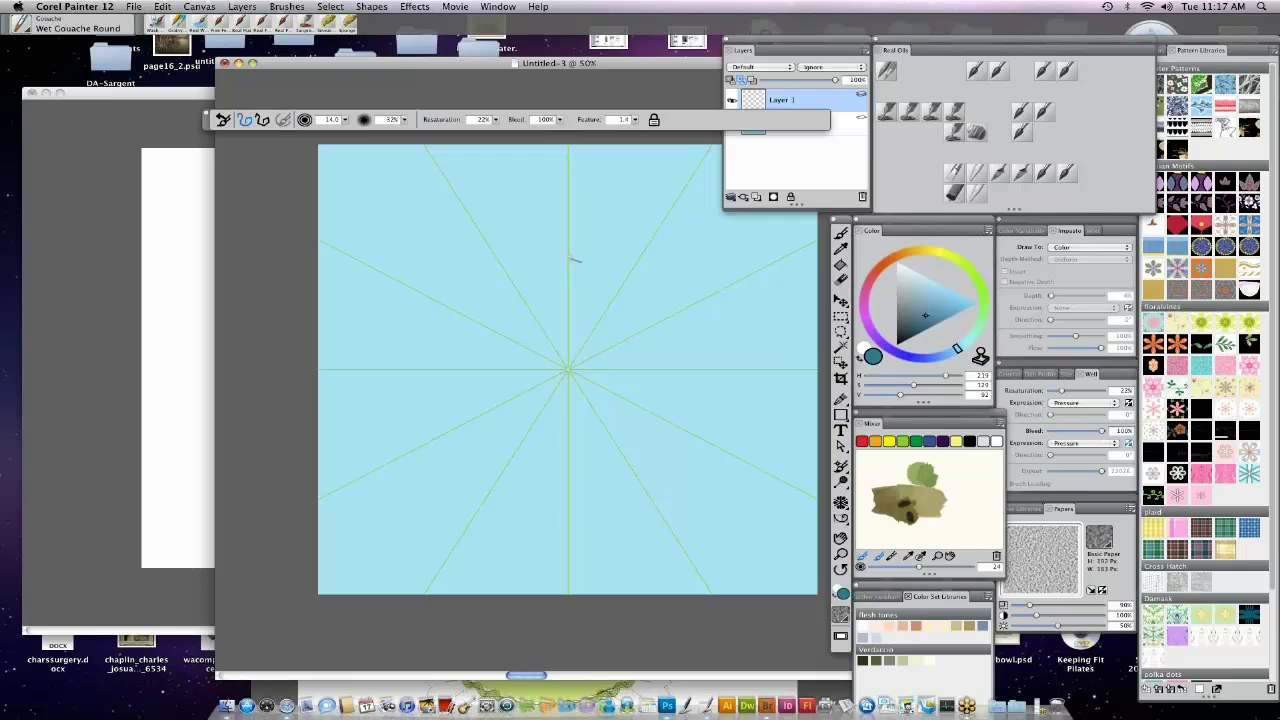
pyautogui.moveTo(571, 274)
pyautogui.mouseDown()
pyautogui.moveTo(552, 314)
pyautogui.moveTo(569, 372)
pyautogui.mouseUp()
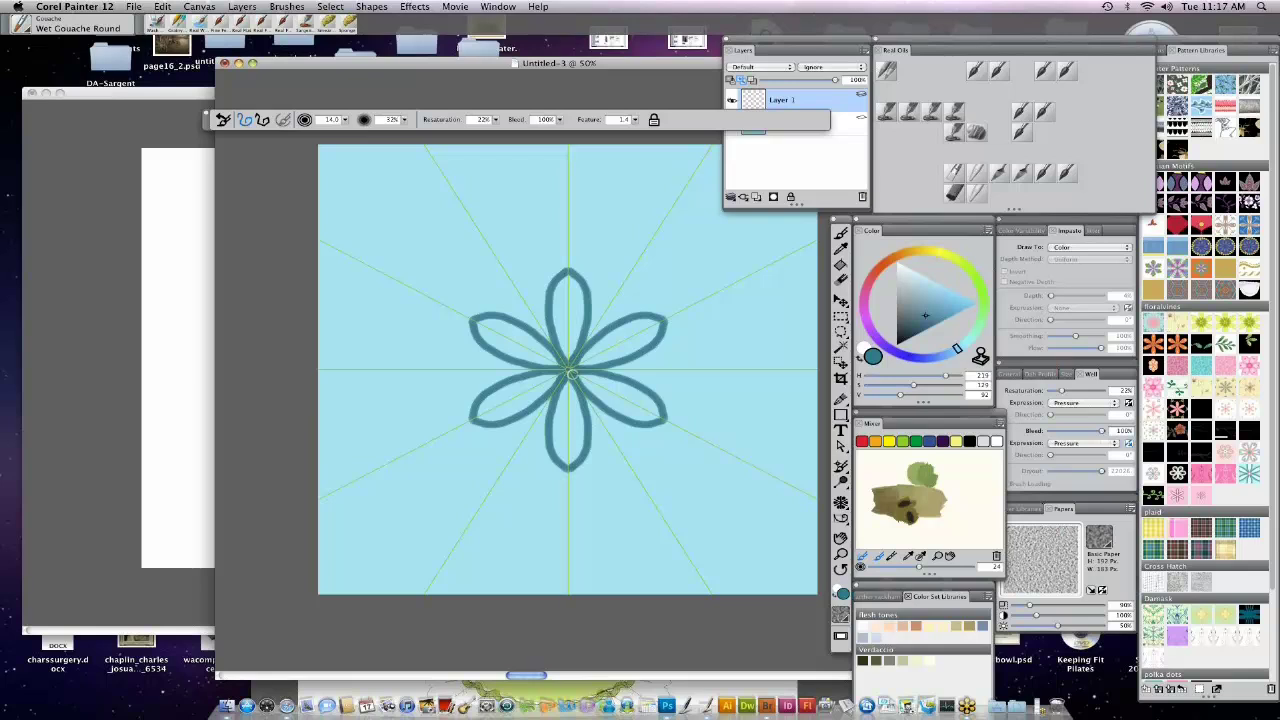
# Paint the inside of the petals white and undo the last extra stroke.
pyautogui.click(905, 256)
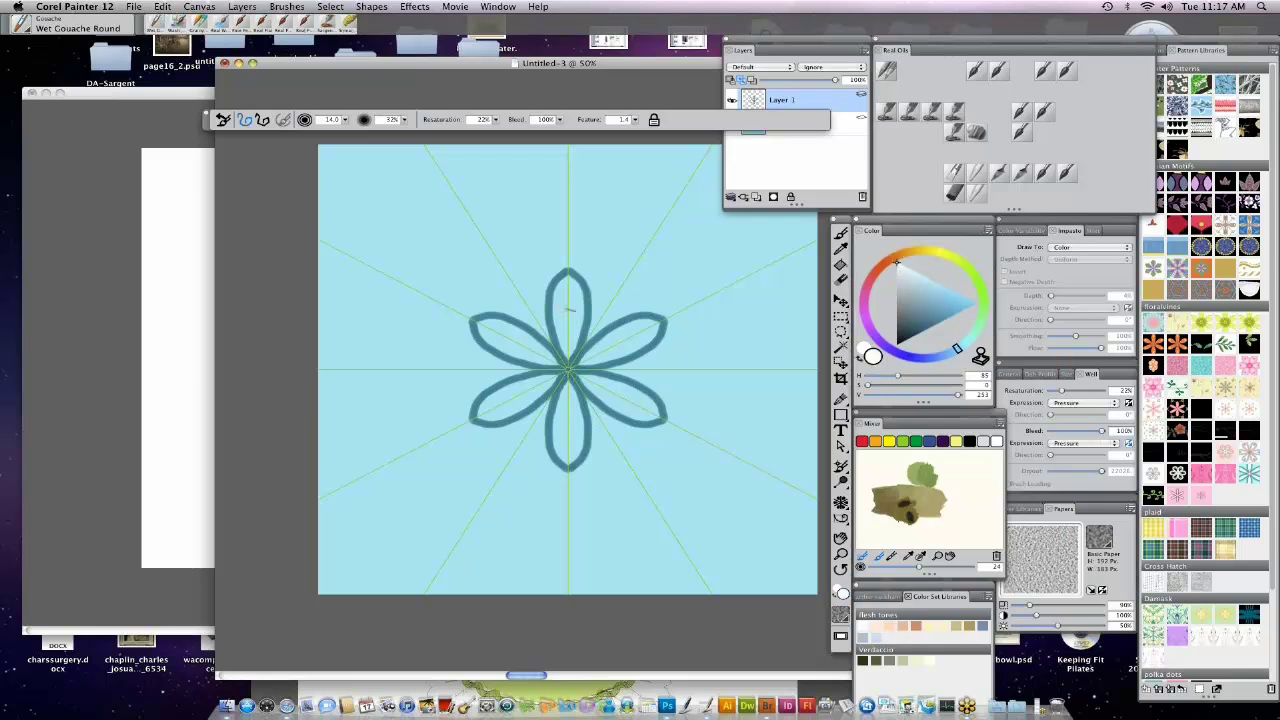
pyautogui.moveTo(571, 298); pyautogui.dragTo(570, 340)
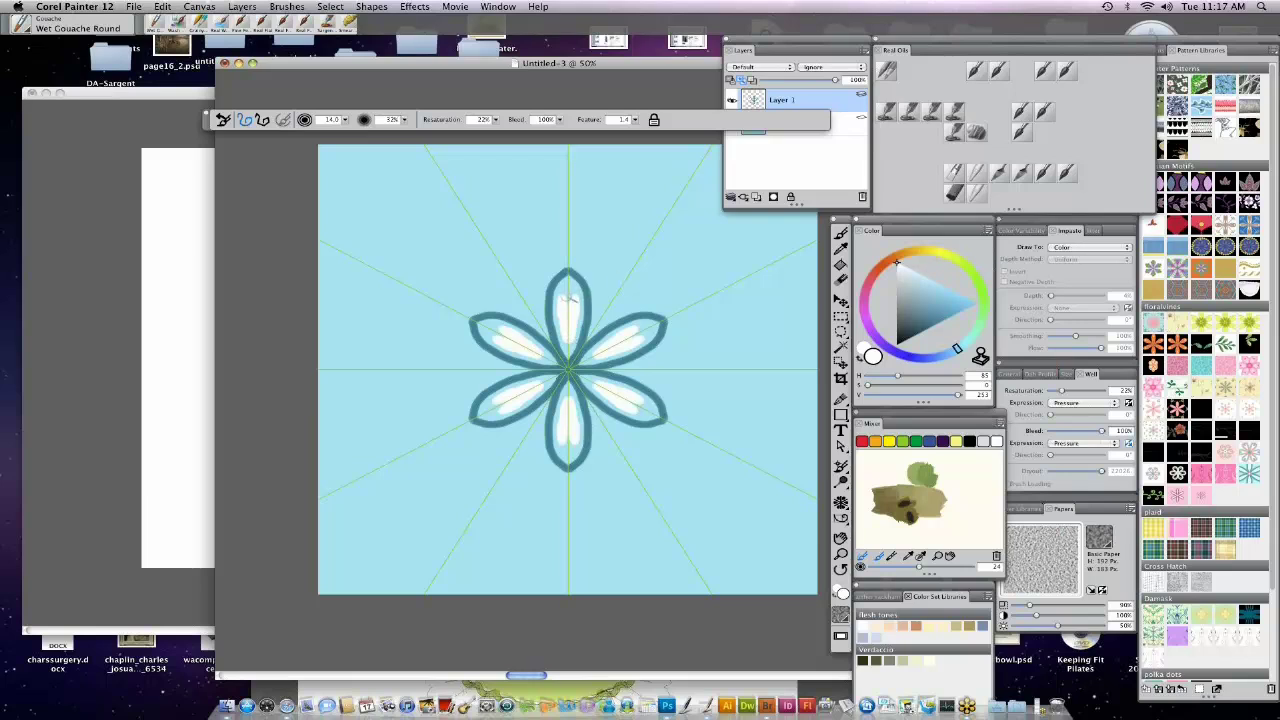
pyautogui.moveTo(574, 296); pyautogui.dragTo(571, 368)
pyautogui.press('super+z')
# Add brighter blue dots to the petals and the flower's centre, and turn off Kaleidoscope painting.
pyautogui.click(949, 296)
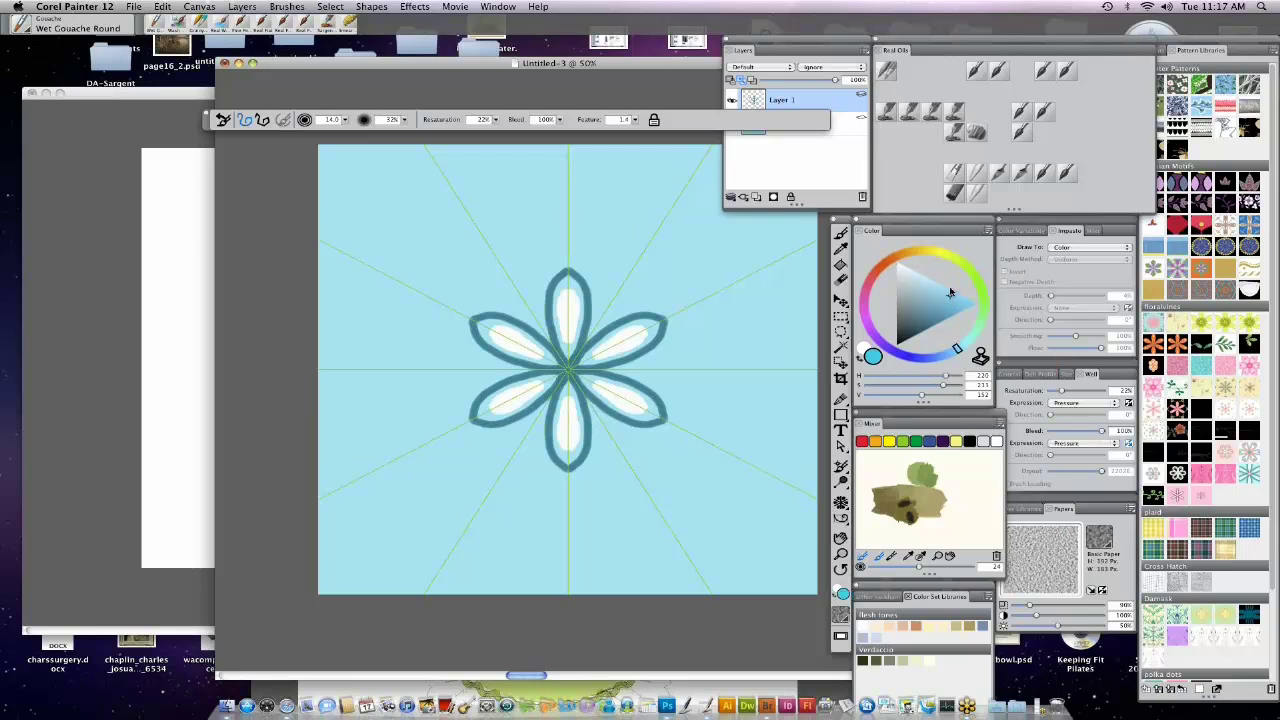
pyautogui.moveTo(567, 298); pyautogui.dragTo(573, 304)
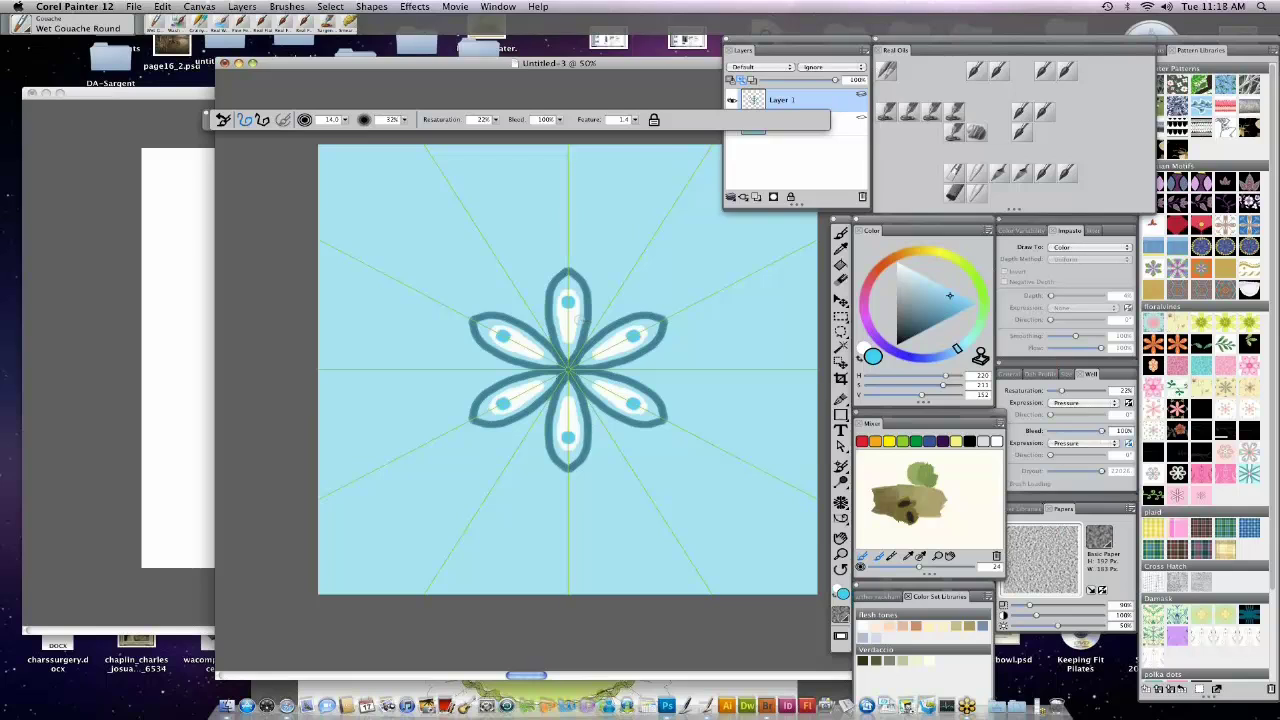
pyautogui.moveTo(568, 370); pyautogui.dragTo(567, 370)
pyautogui.click(264, 120)
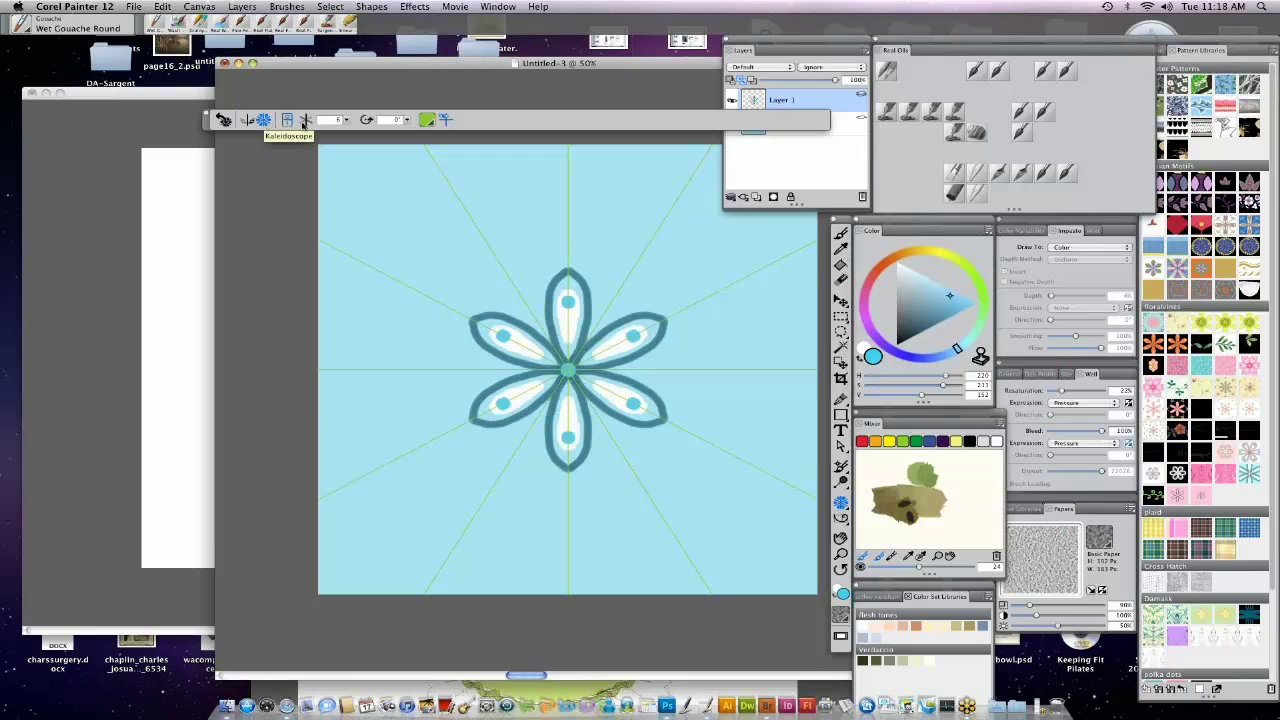
pyautogui.click(287, 120)
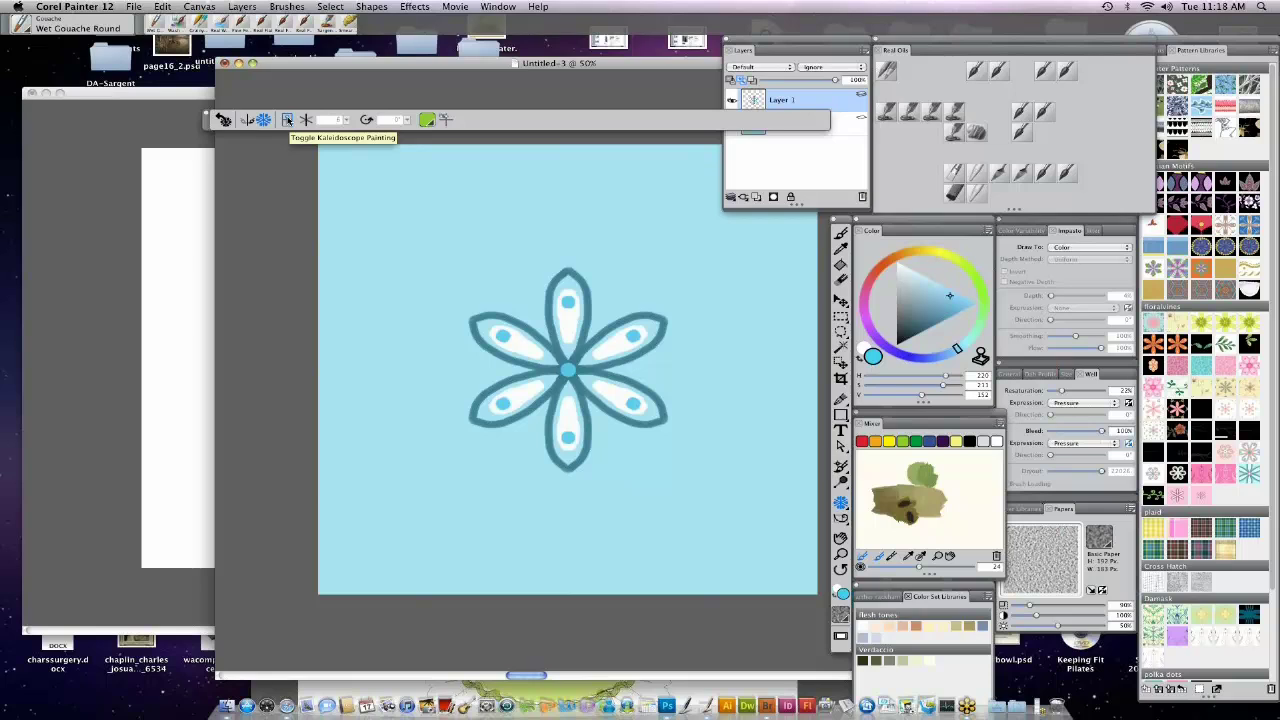
# Select the whole canvas, clear that selection, and marquee a smaller rectangle around the flower.
pyautogui.click(334, 7)
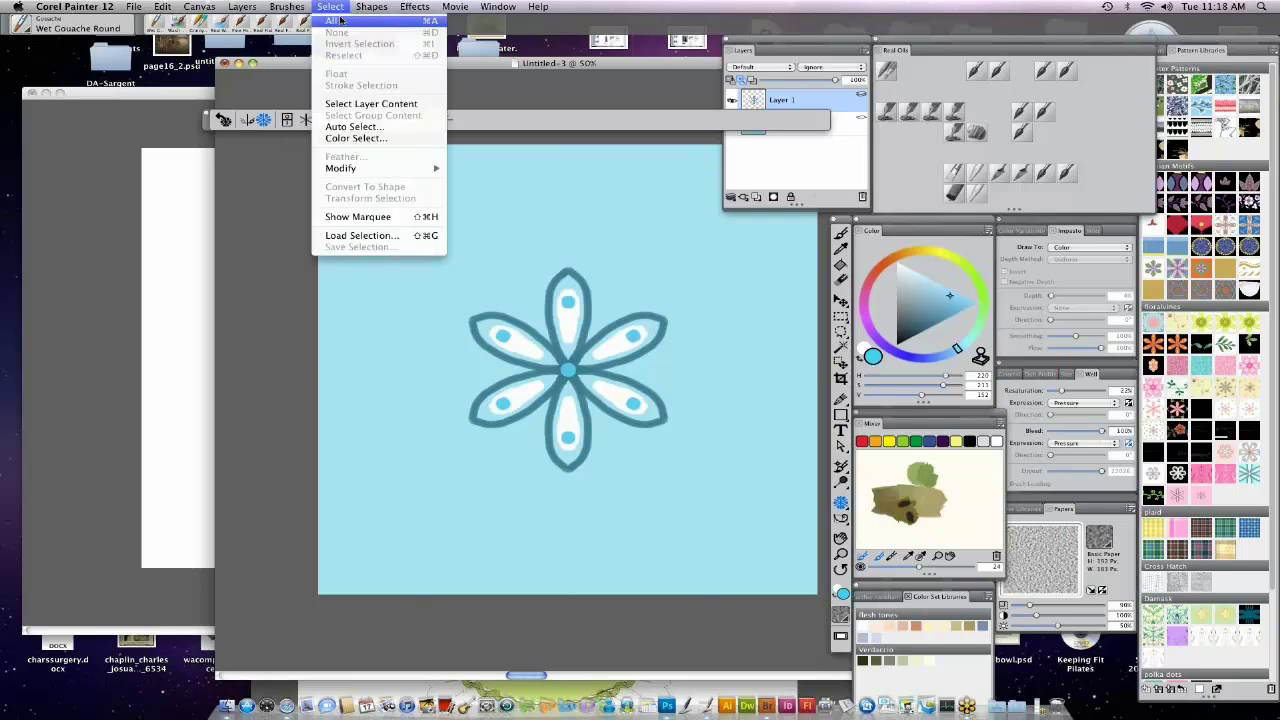
pyautogui.click(336, 21)
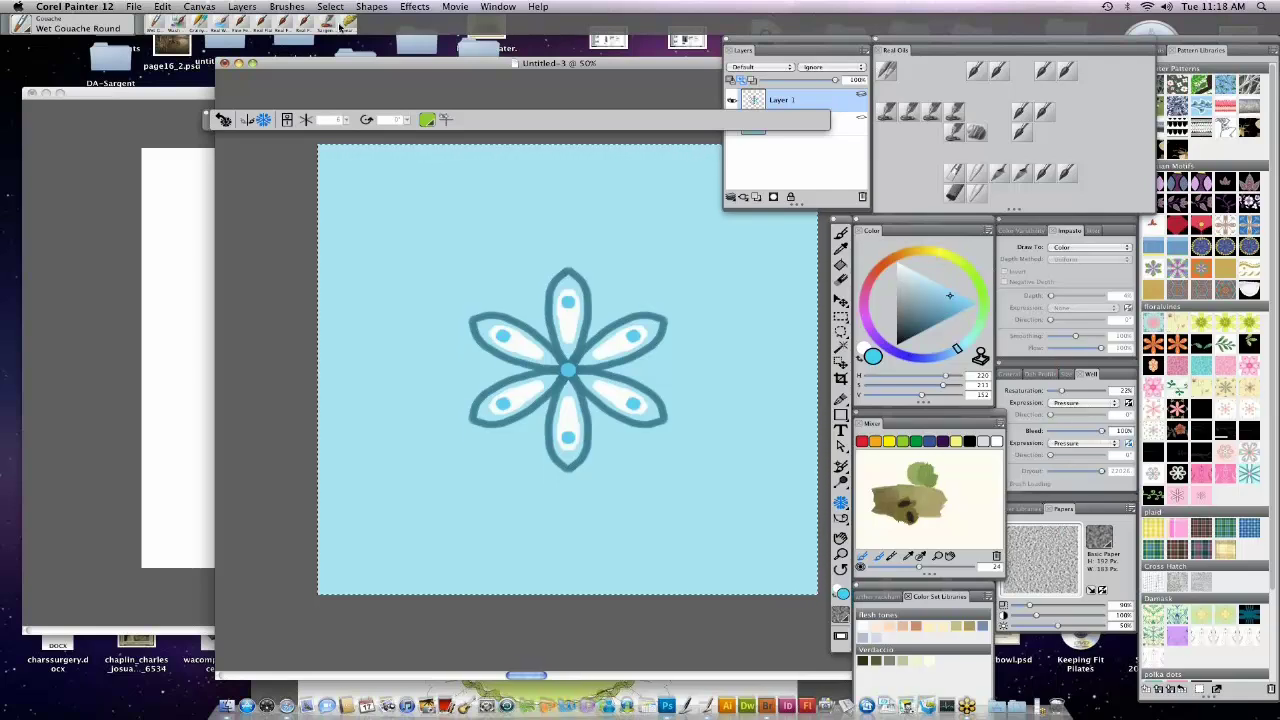
pyautogui.click(840, 313)
pyautogui.press('super+d')
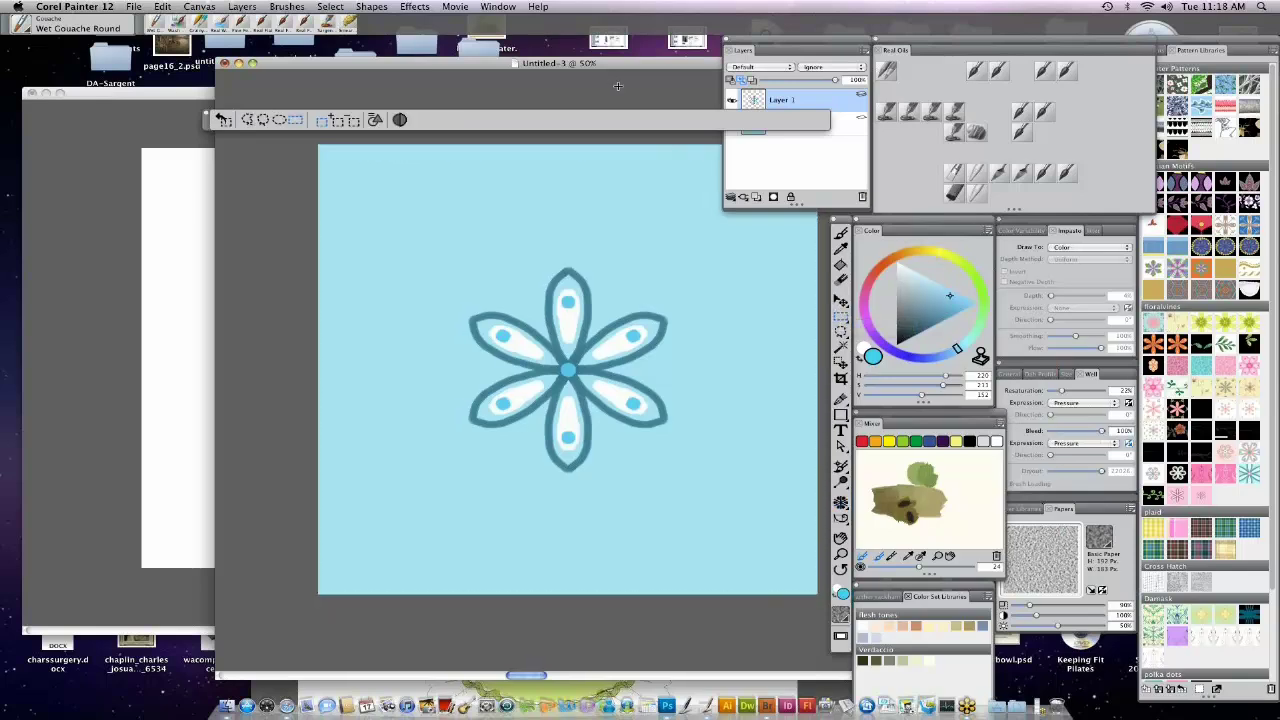
pyautogui.moveTo(375, 176); pyautogui.dragTo(791, 540)
# Drop the flower layer onto the canvas and undo the drop.
pyautogui.click(865, 50)
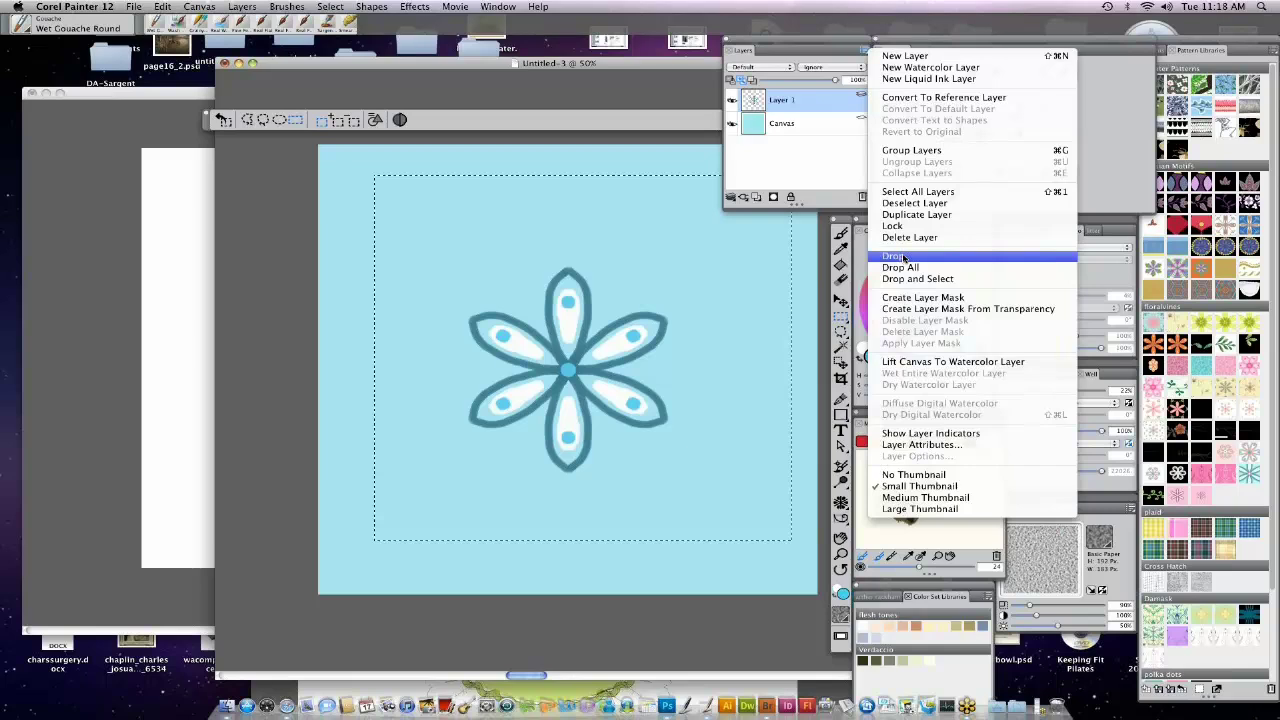
pyautogui.click(903, 257)
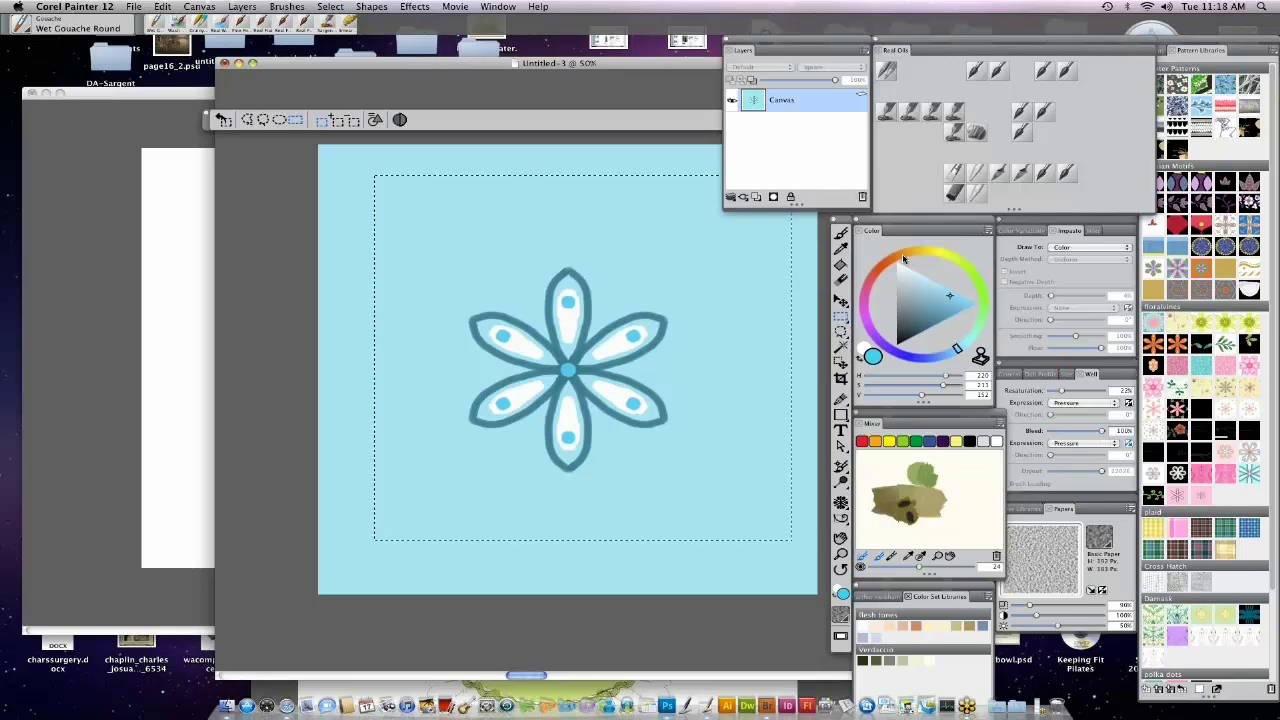
pyautogui.press('super+shift+n')
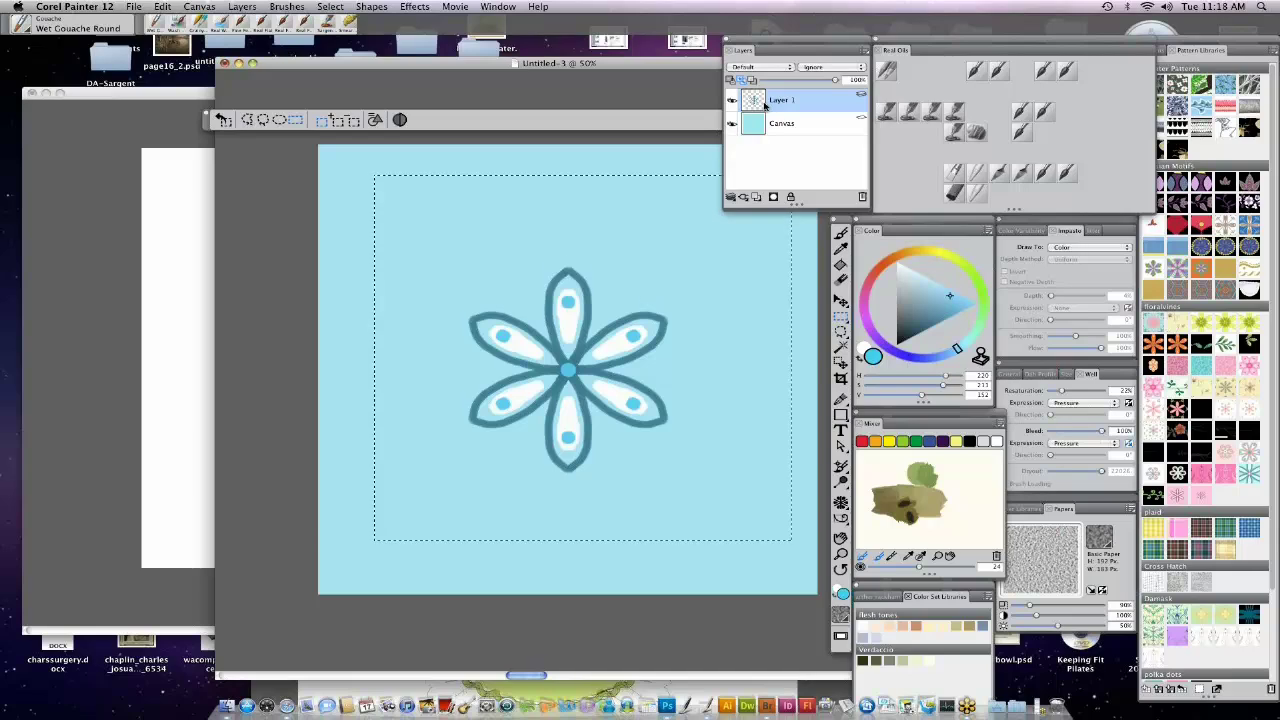
# Drop Layer 1 onto the canvas and replace the rectangular selection with one covering the whole canvas.
pyautogui.click(865, 52)
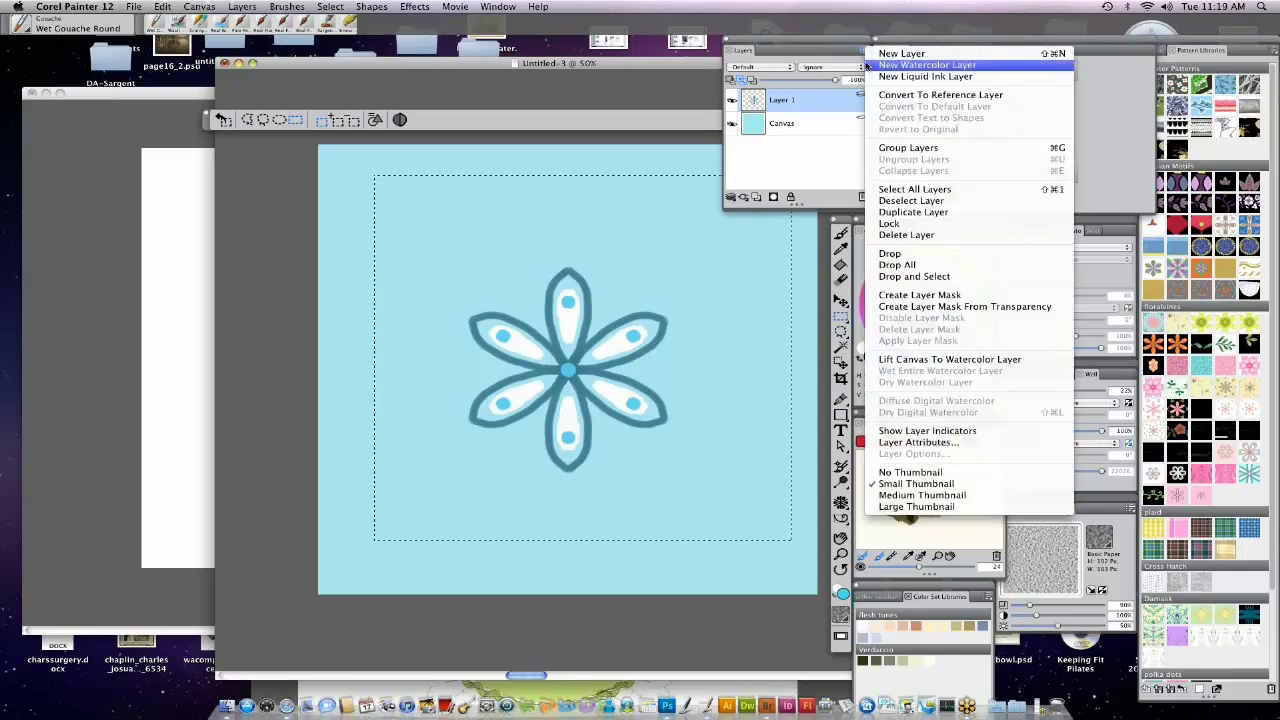
pyautogui.click(890, 254)
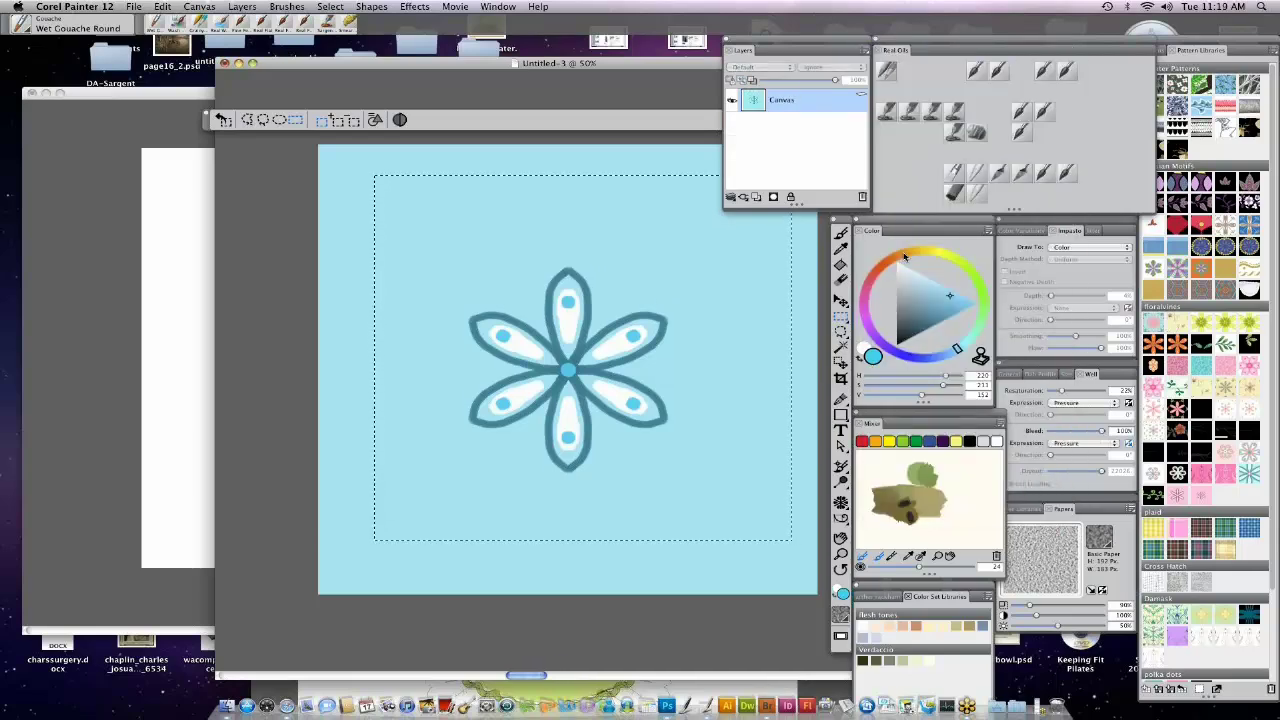
pyautogui.press('super+d')
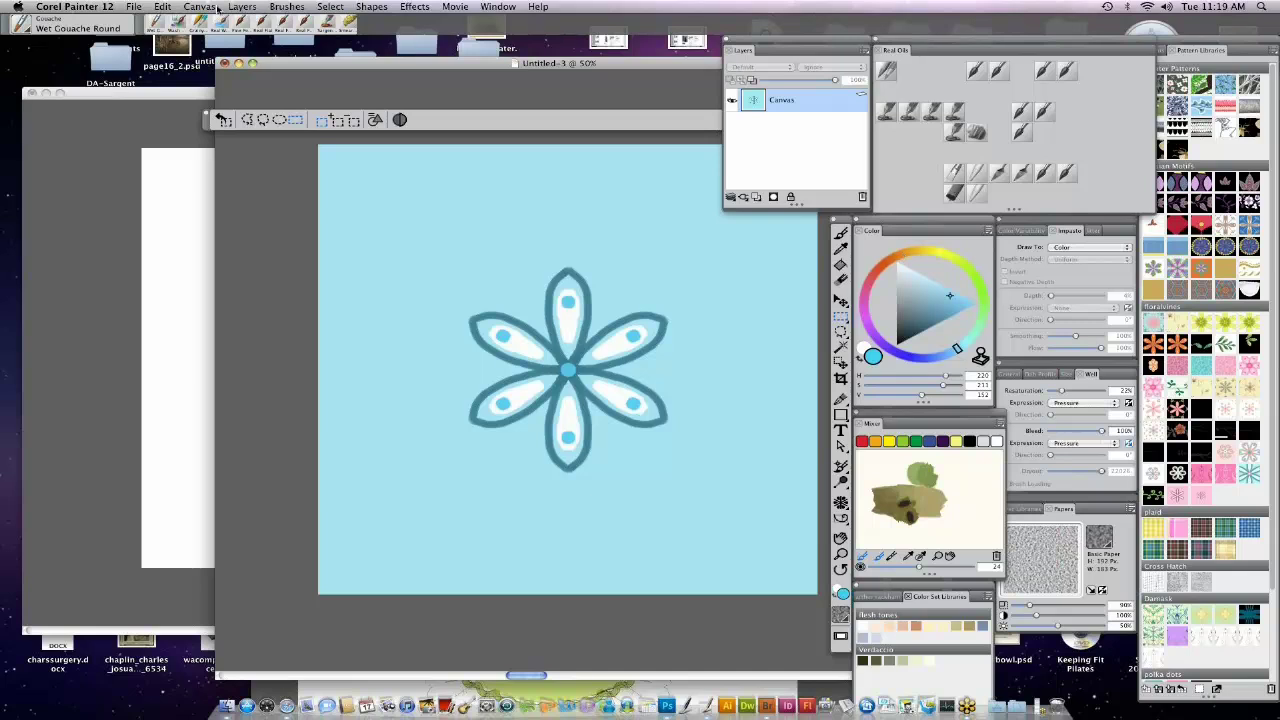
pyautogui.click(330, 8)
pyautogui.click(334, 22)
# Move the Pattern Libraries panel inward and start capturing the selected tile as a pattern named "yet another flower pattern".
pyautogui.click(1200, 692)
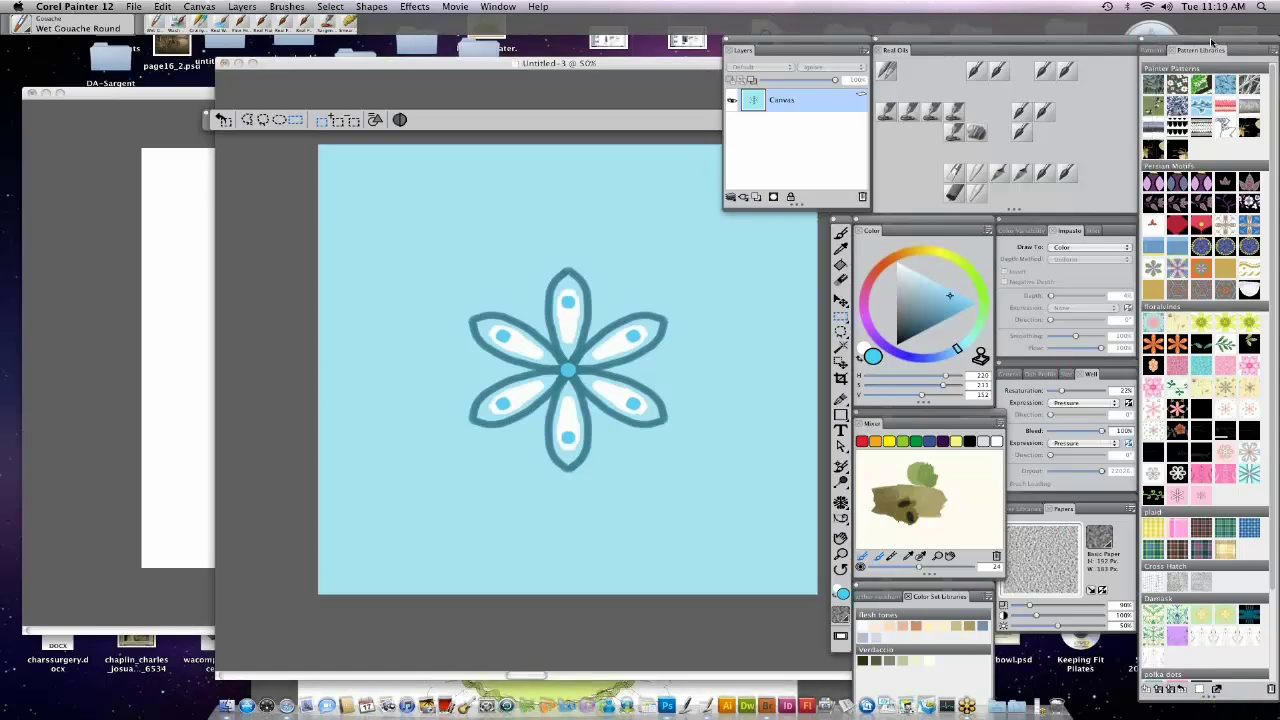
pyautogui.moveTo(1211, 42); pyautogui.dragTo(1067, 20)
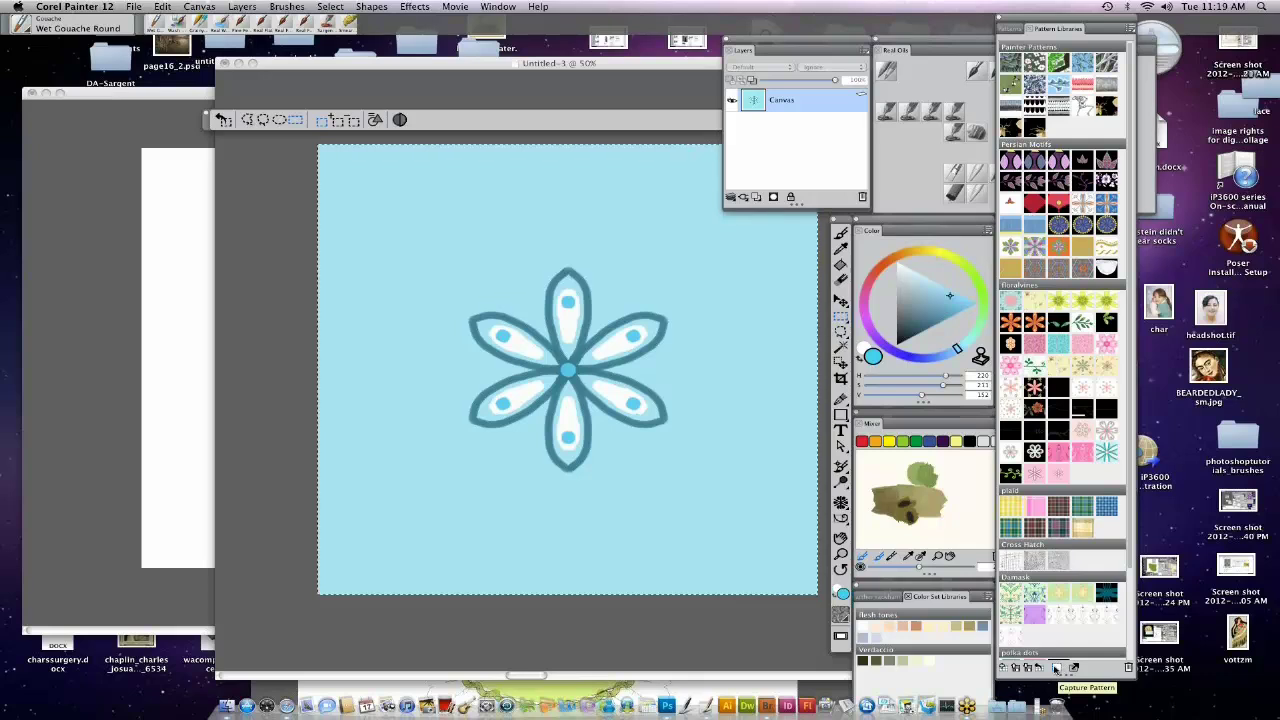
pyautogui.click(1056, 668)
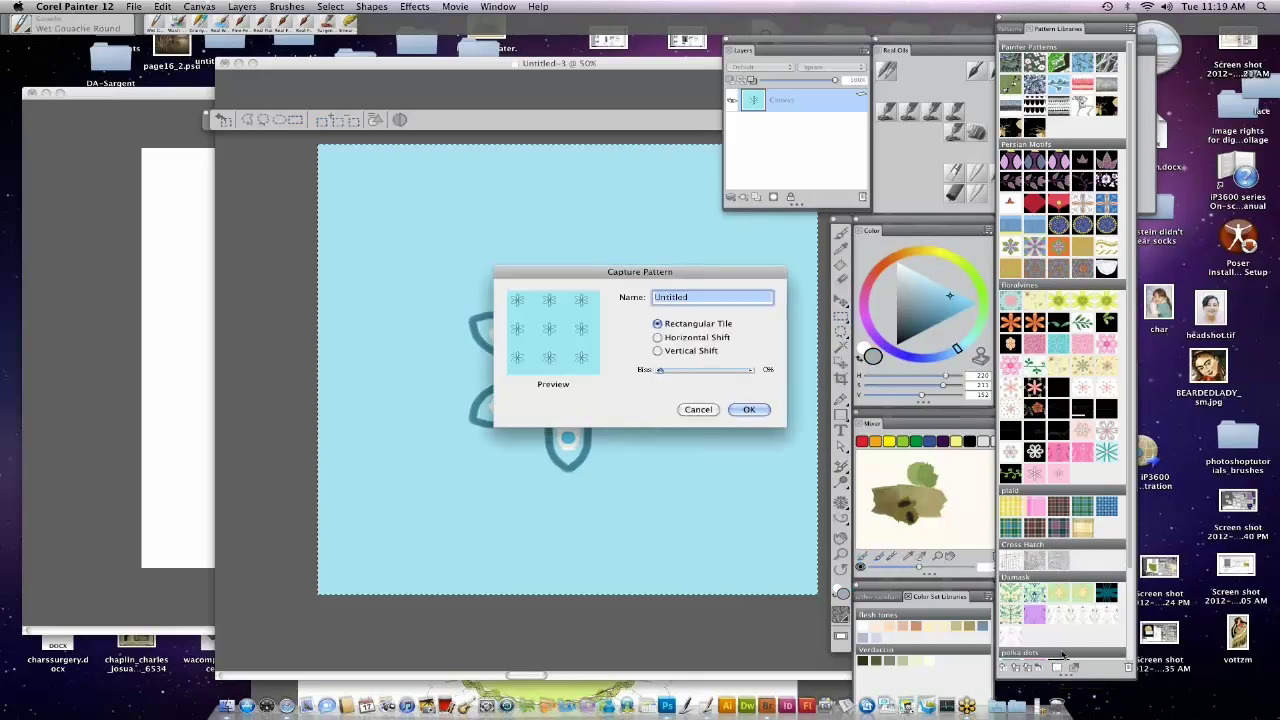
pyautogui.write('yet anpt')
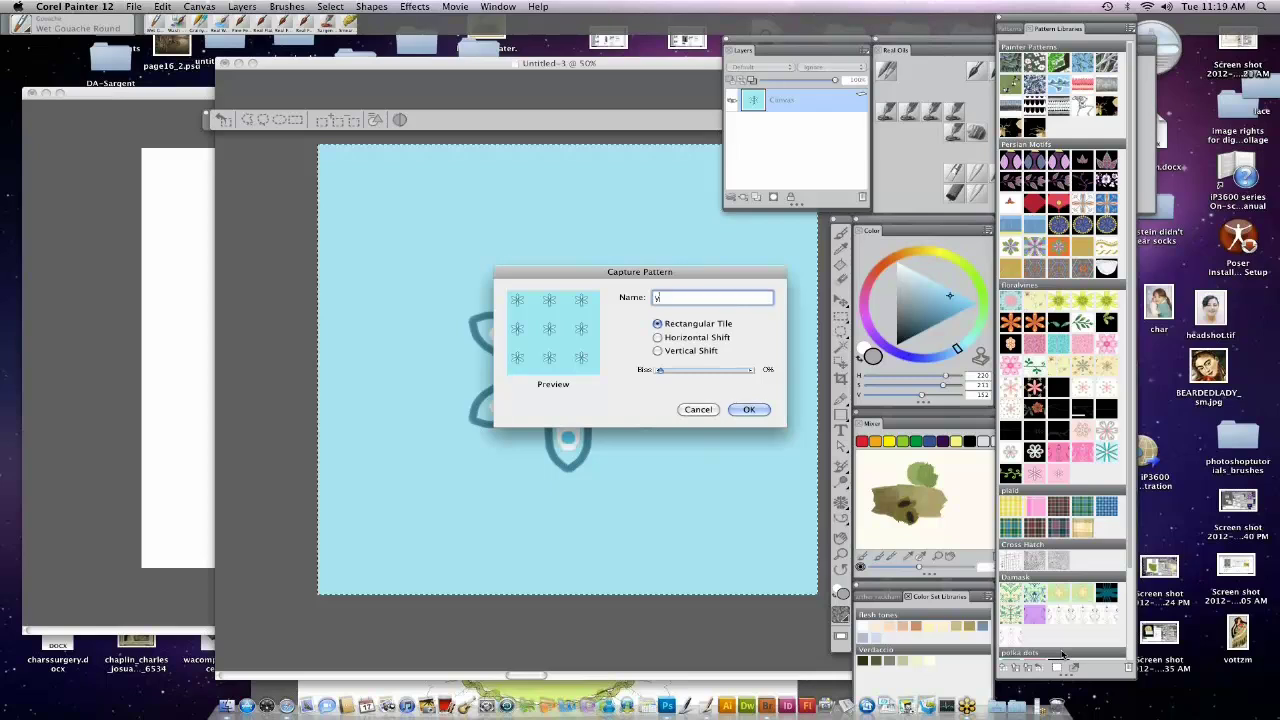
pyautogui.press('BackSpace')
pyautogui.press('BackSpace')
pyautogui.write('other flower pattern')
# Try a Horizontal Shift with the bias at 50%, switch to Vertical Shift, and save the captured pattern.
pyautogui.click(657, 338)
pyautogui.moveTo(662, 370); pyautogui.dragTo(704, 374)
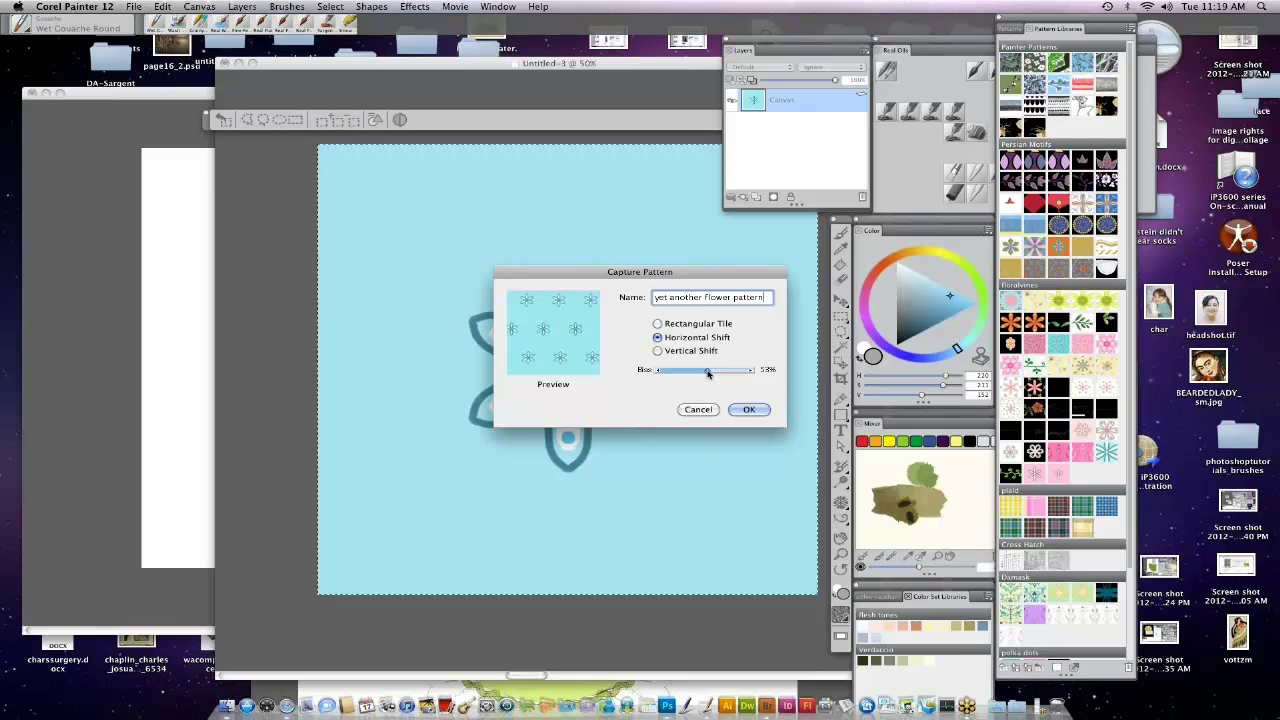
pyautogui.moveTo(708, 373); pyautogui.dragTo(706, 373)
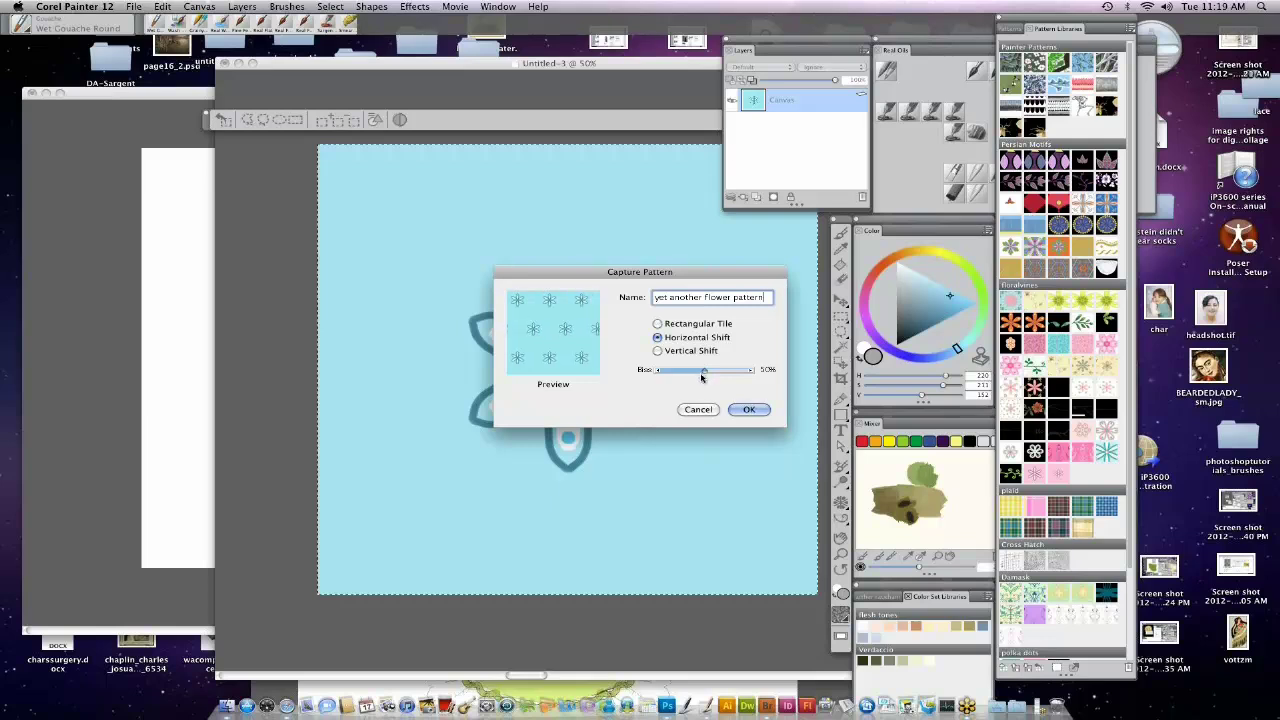
pyautogui.click(657, 351)
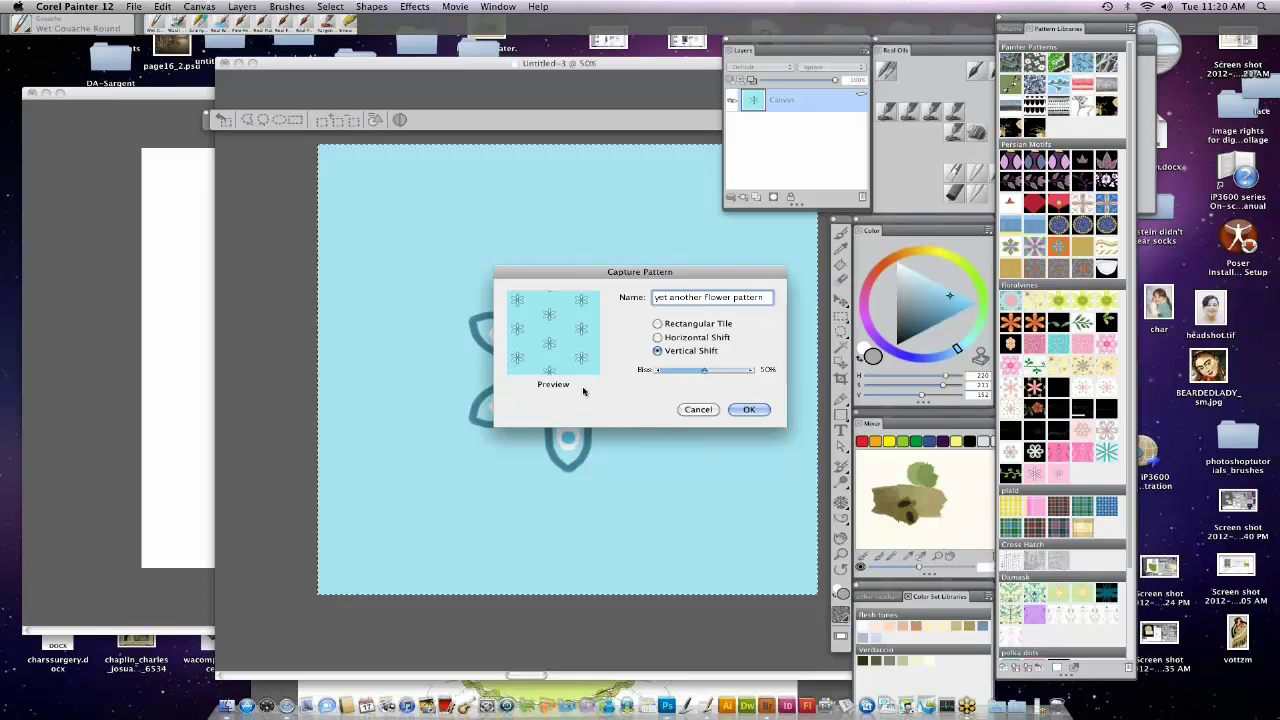
pyautogui.click(748, 410)
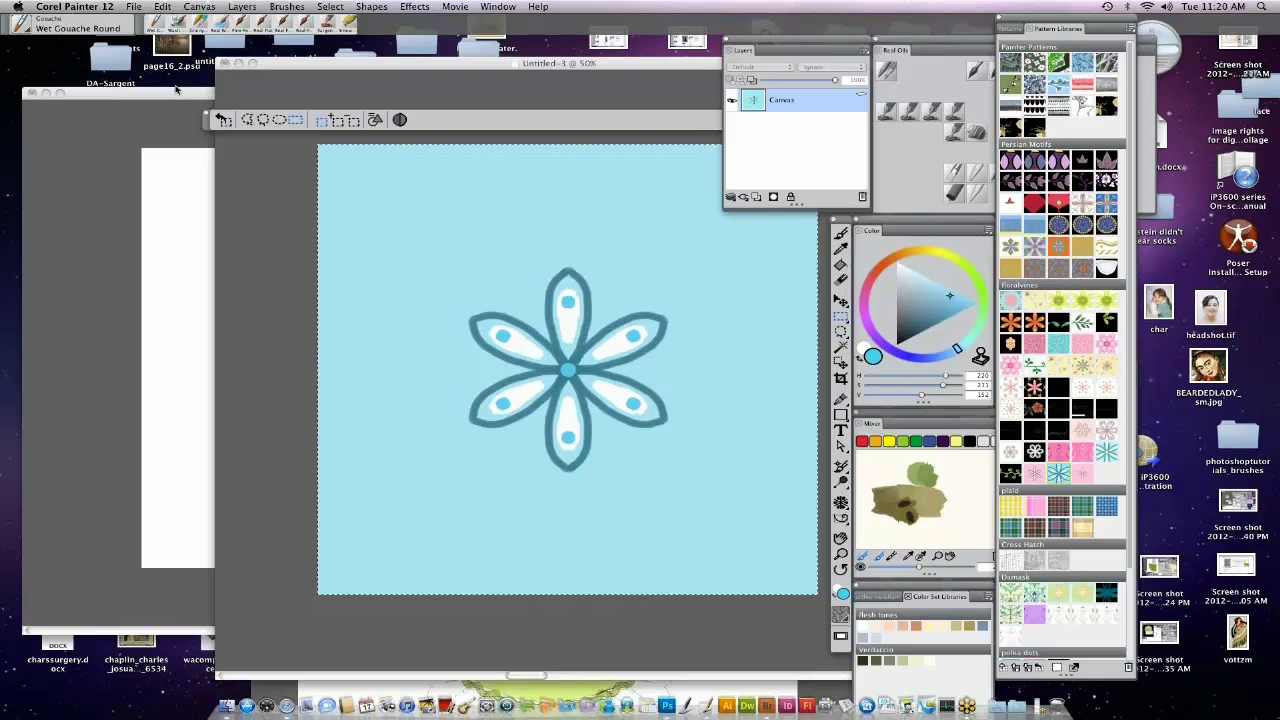
# Bring the blank Untitled-2 image forward and fill it with the flower pattern using the Paint Bucket set to Source Image.
pyautogui.moveTo(198, 93); pyautogui.dragTo(380, 104)
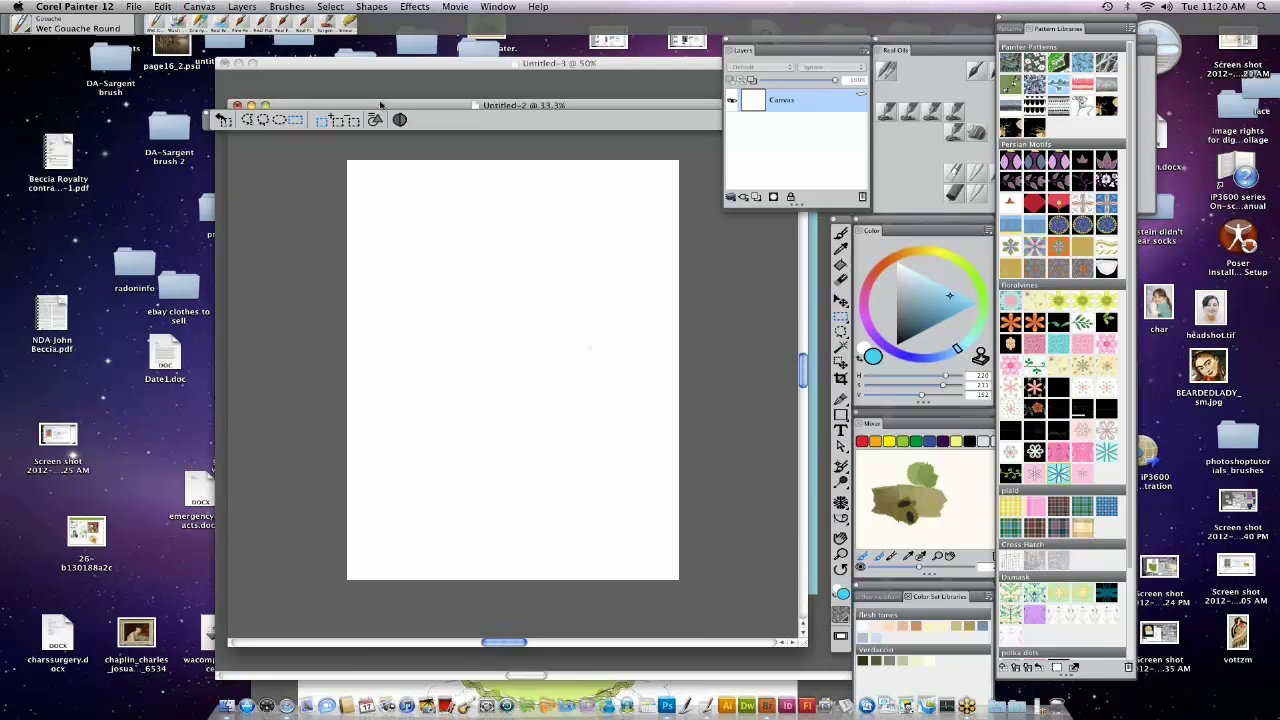
pyautogui.click(841, 265)
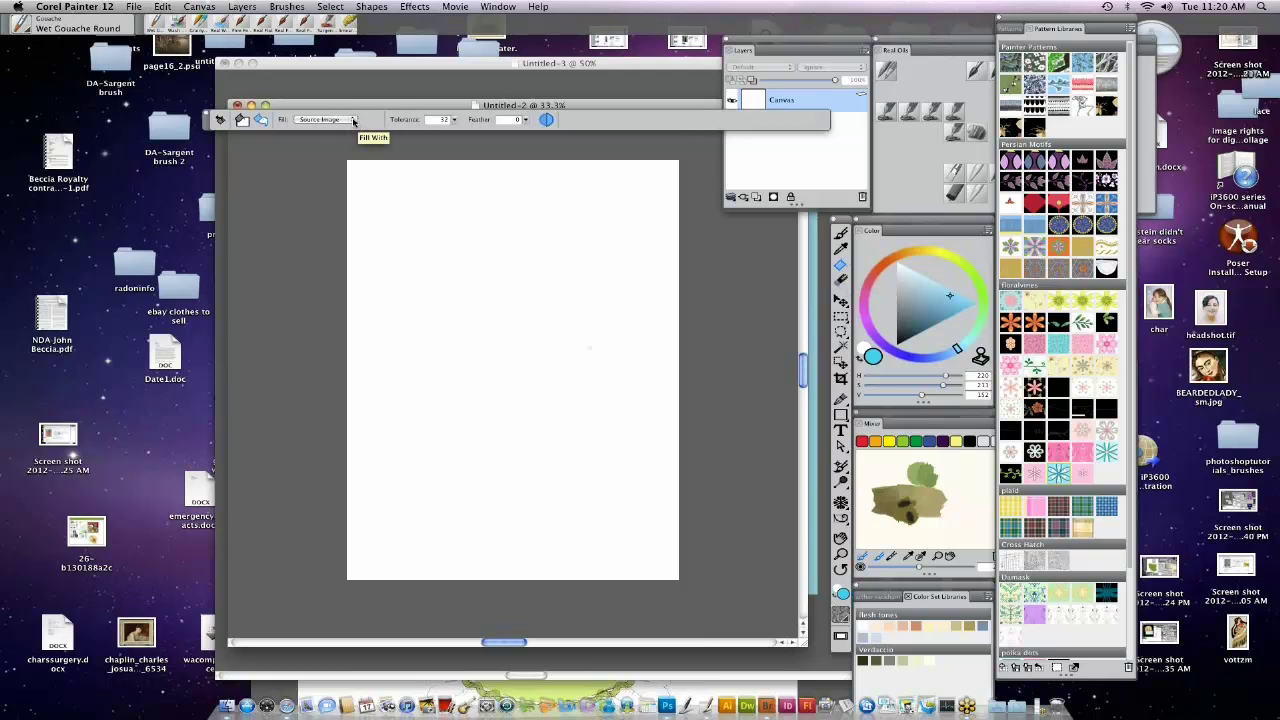
pyautogui.click(352, 120)
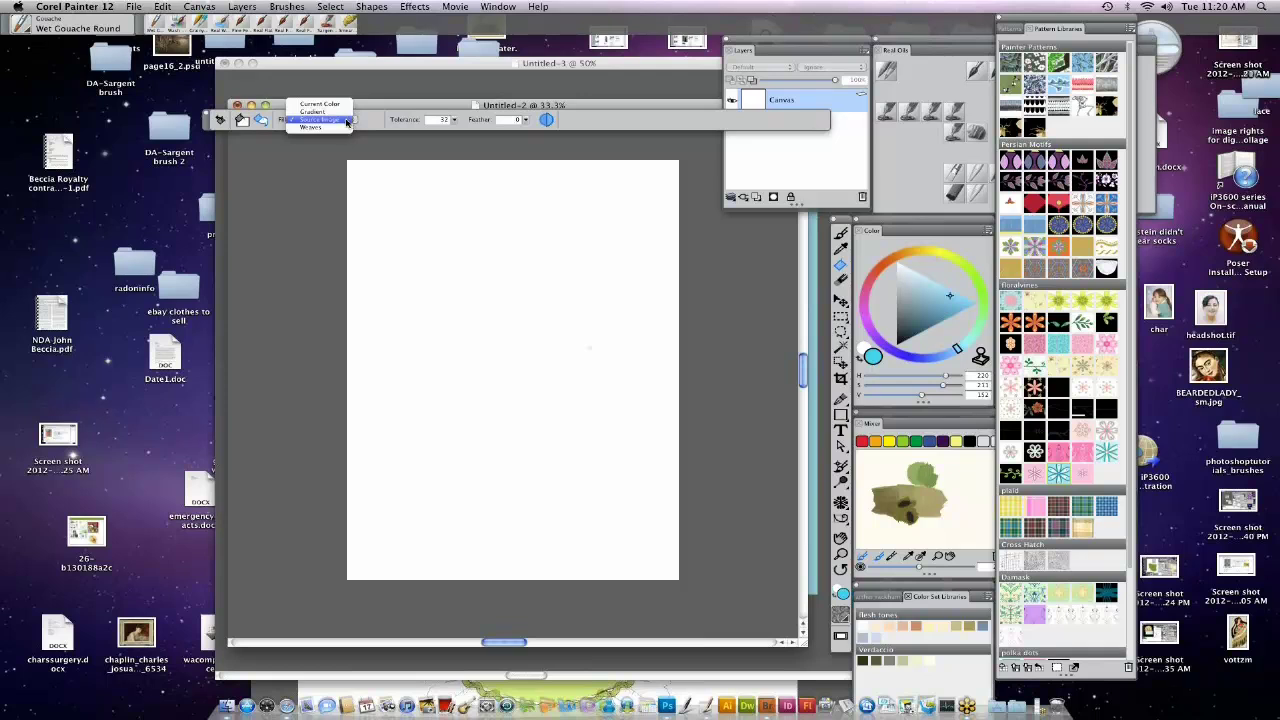
pyautogui.click(346, 120)
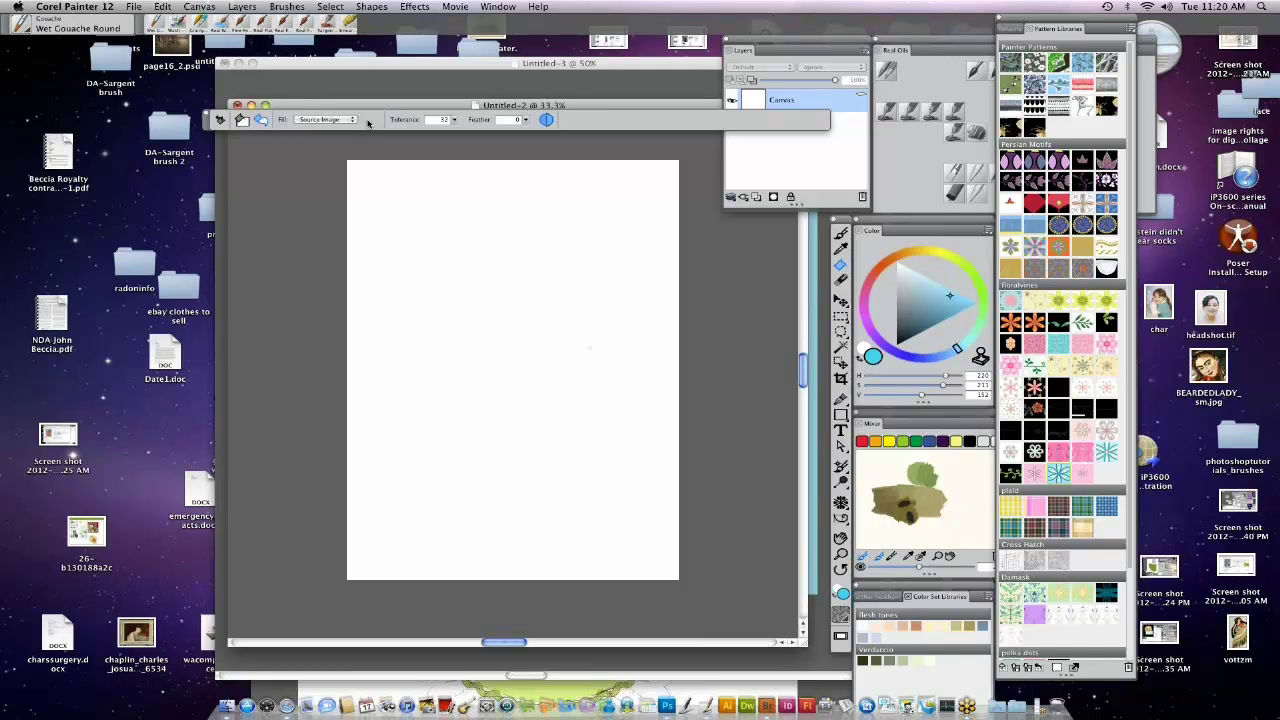
pyautogui.click(530, 325)
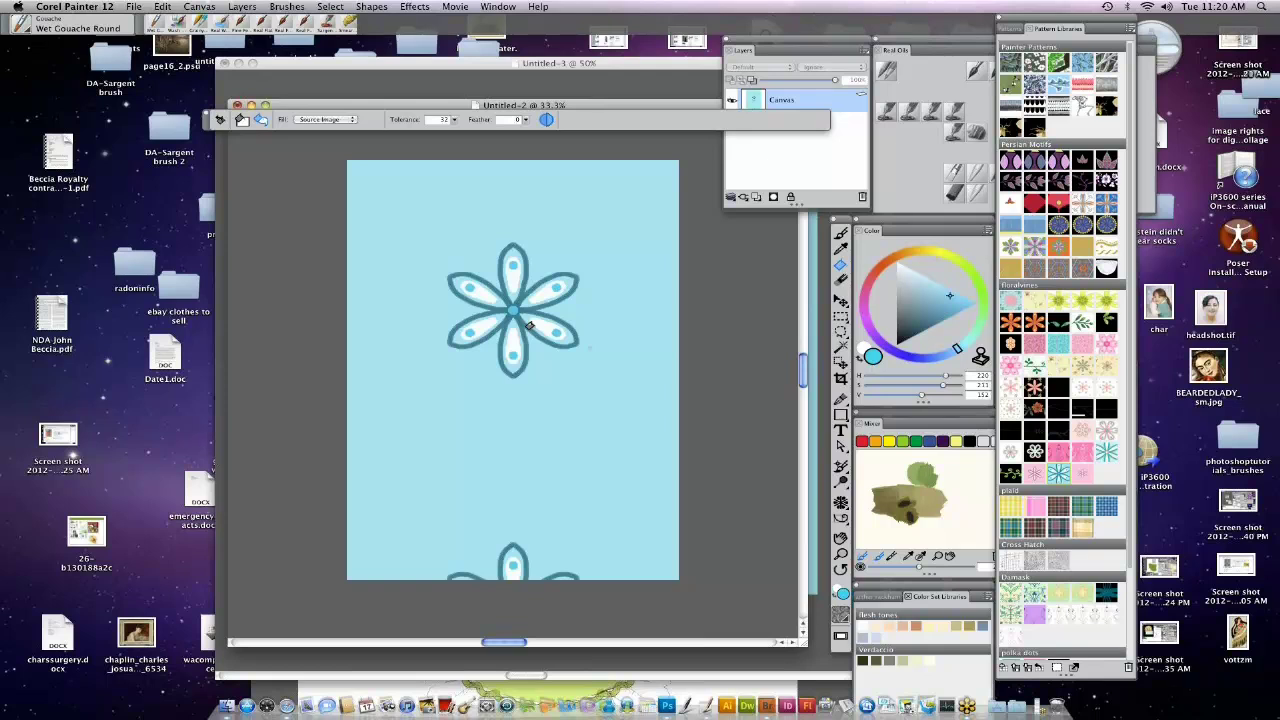
# Undo the full-size flower fill, set the pattern scale to 10%, test-fill the blank canvas, and undo that fill.
pyautogui.click(1015, 28)
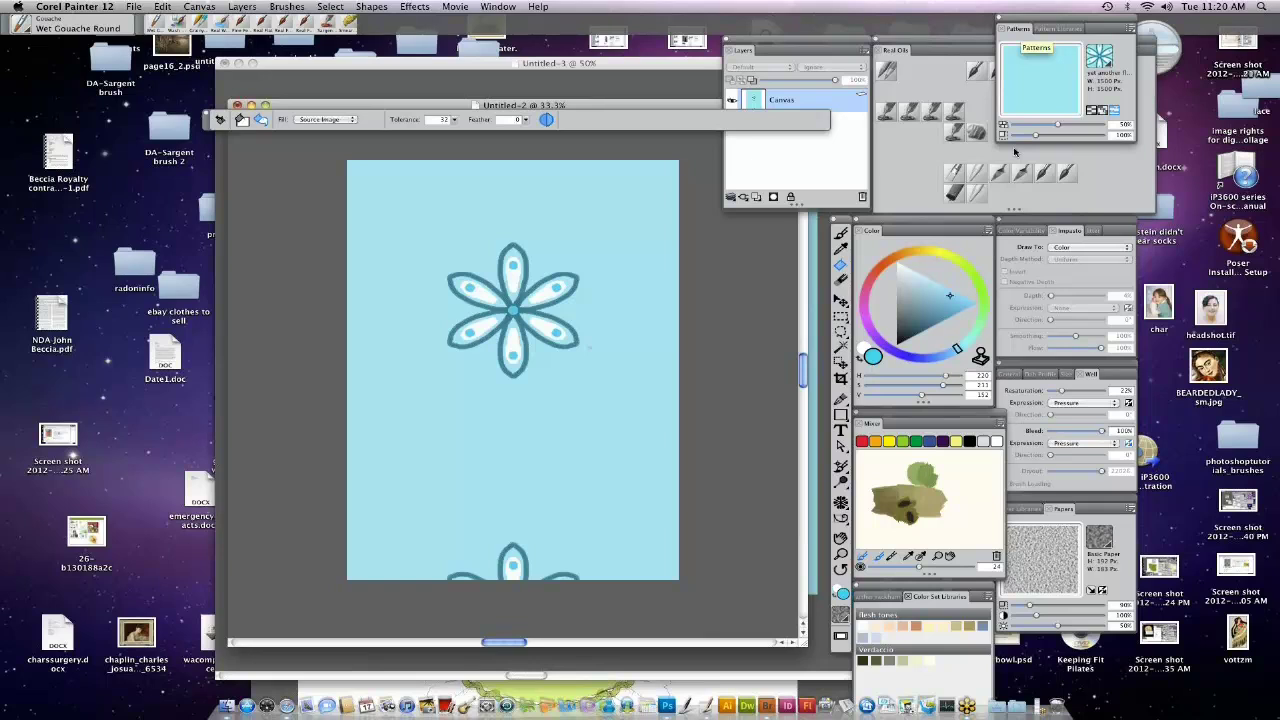
pyautogui.press('super+z')
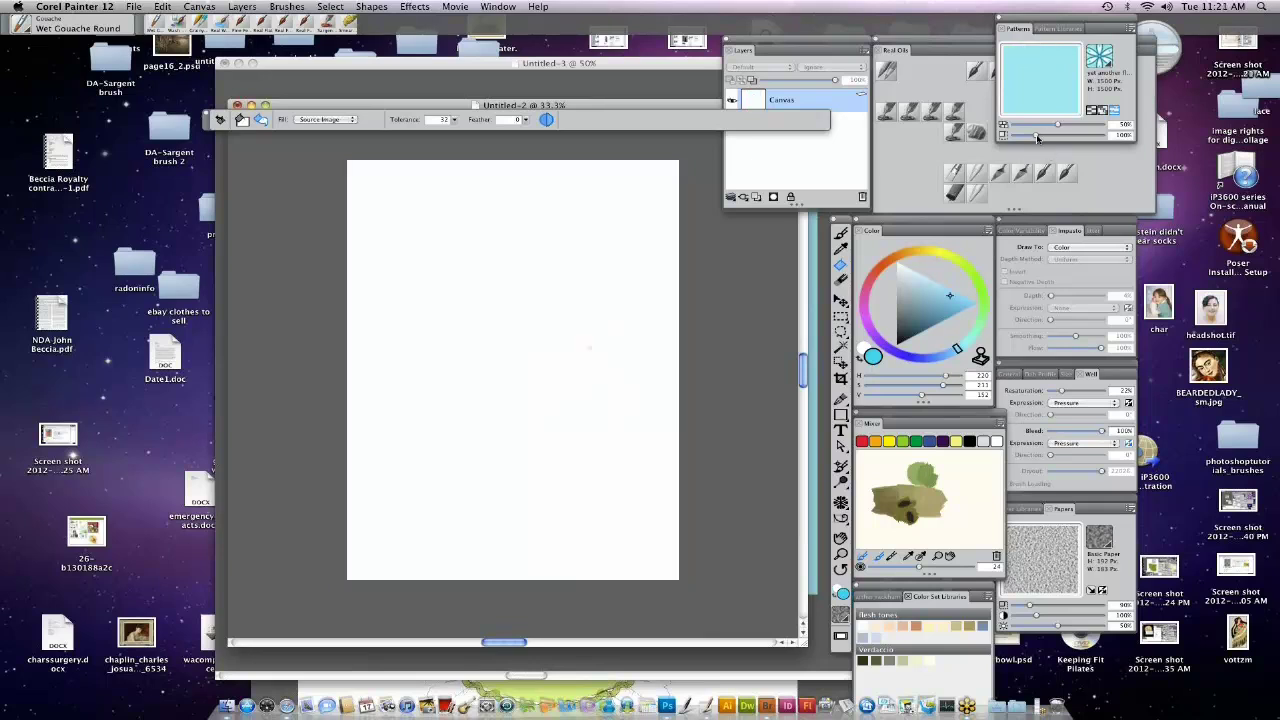
pyautogui.moveTo(1032, 137); pyautogui.dragTo(1016, 136)
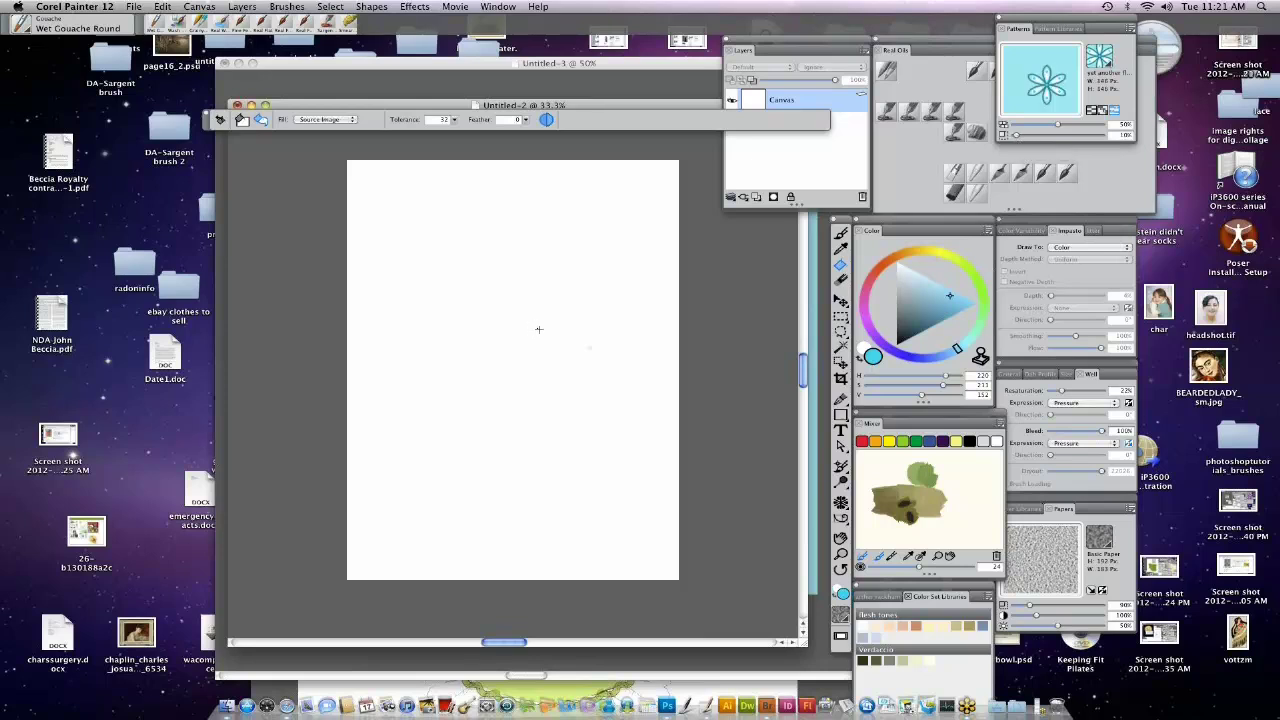
pyautogui.click(522, 354)
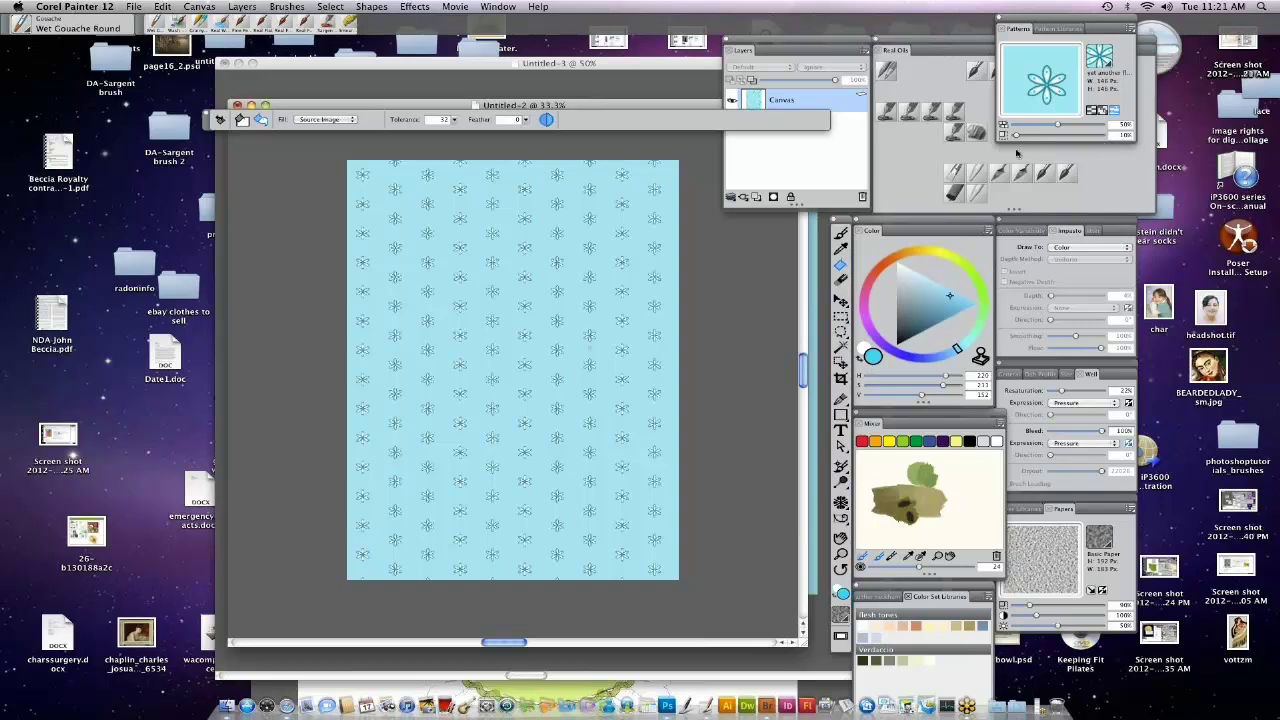
pyautogui.press('super+z')
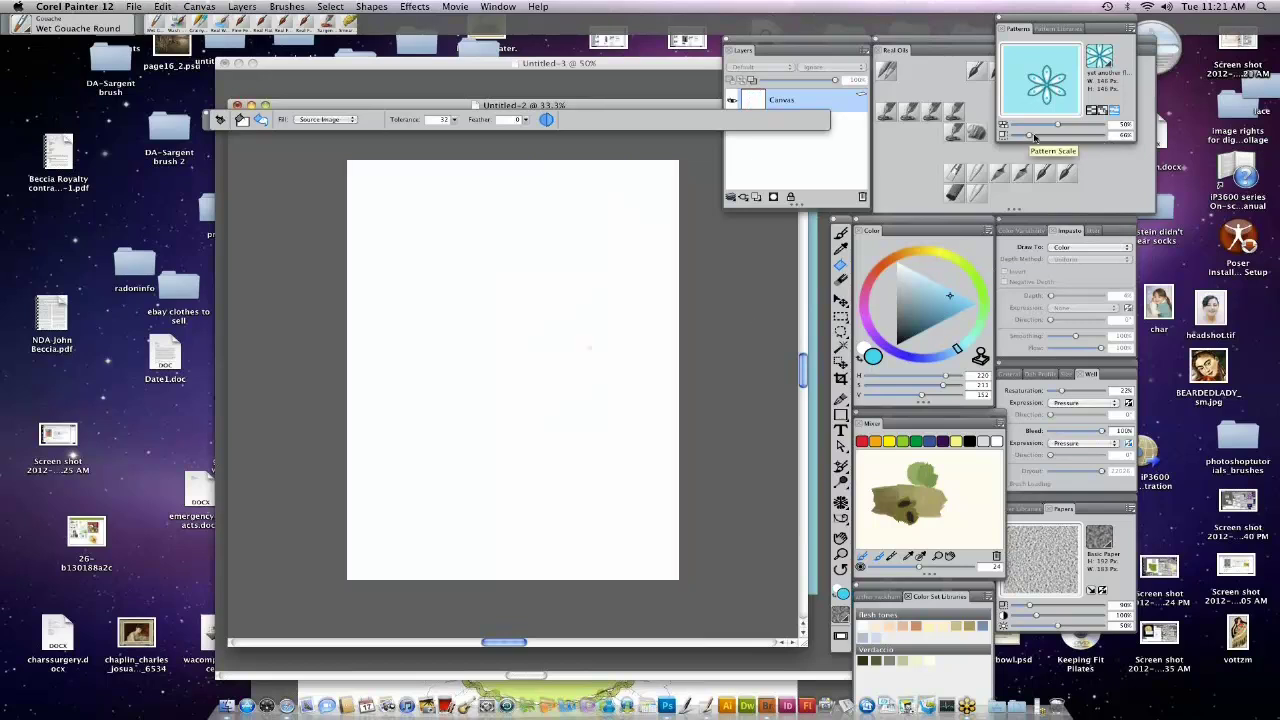
# Try the fill at a 73% pattern scale, undo it, and return the pattern scale to 10%.
pyautogui.moveTo(1034, 136); pyautogui.dragTo(1032, 138)
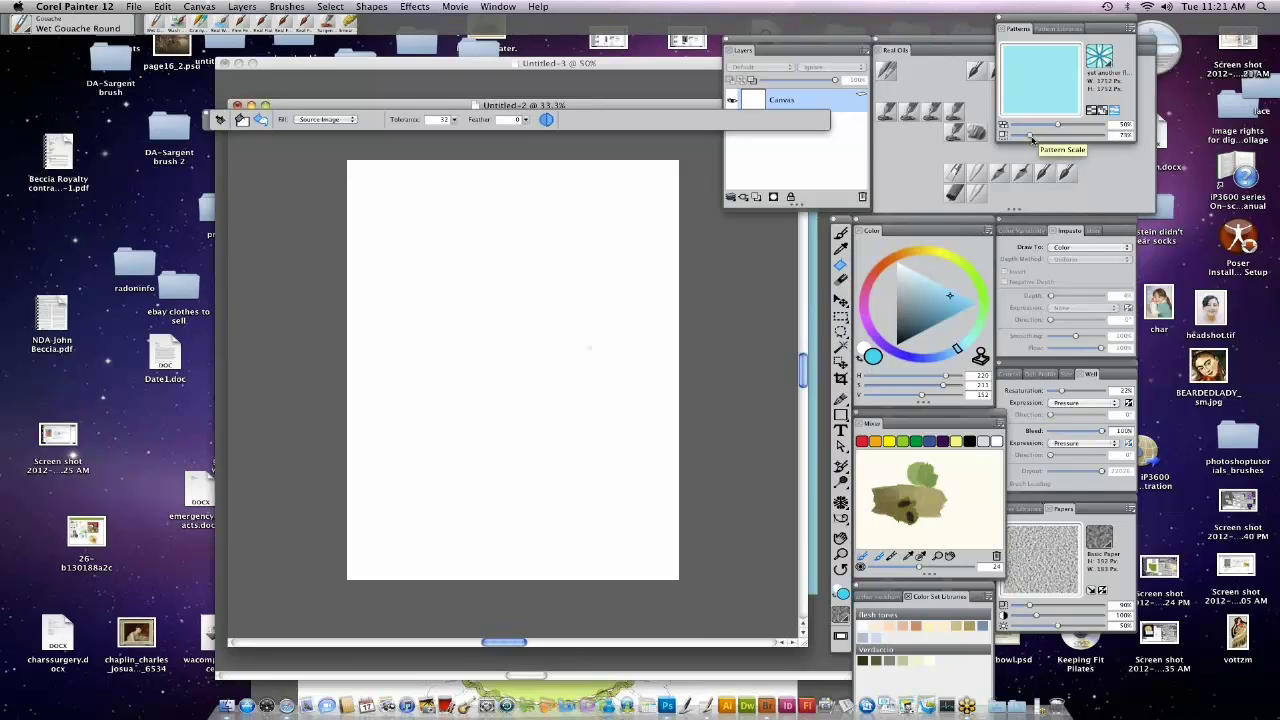
pyautogui.click(554, 328)
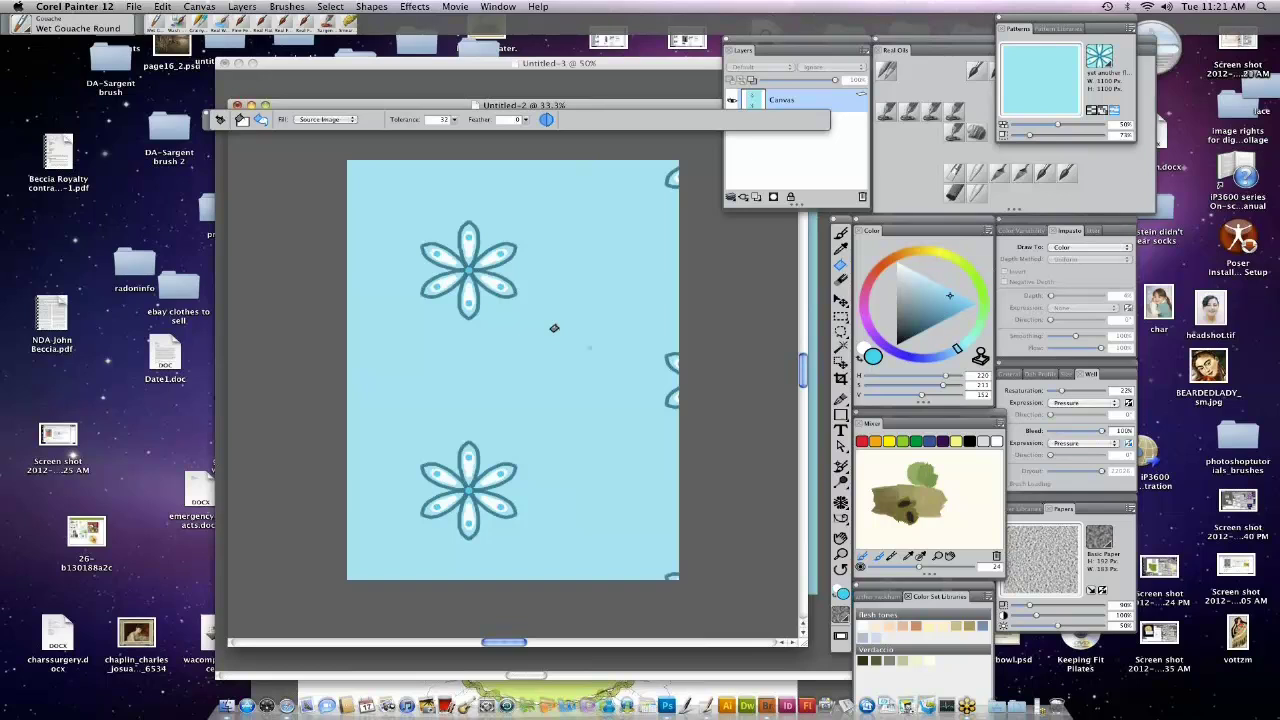
pyautogui.press('super+z')
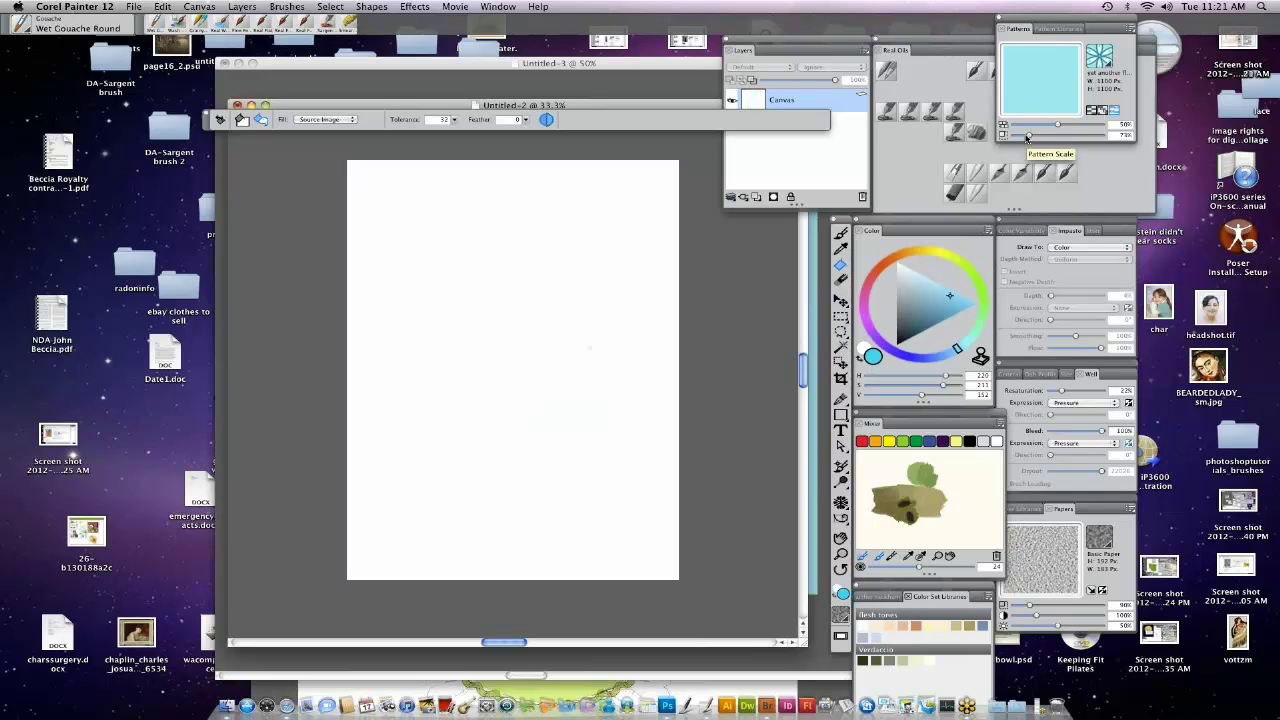
pyautogui.moveTo(1015, 140); pyautogui.dragTo(1013, 140)
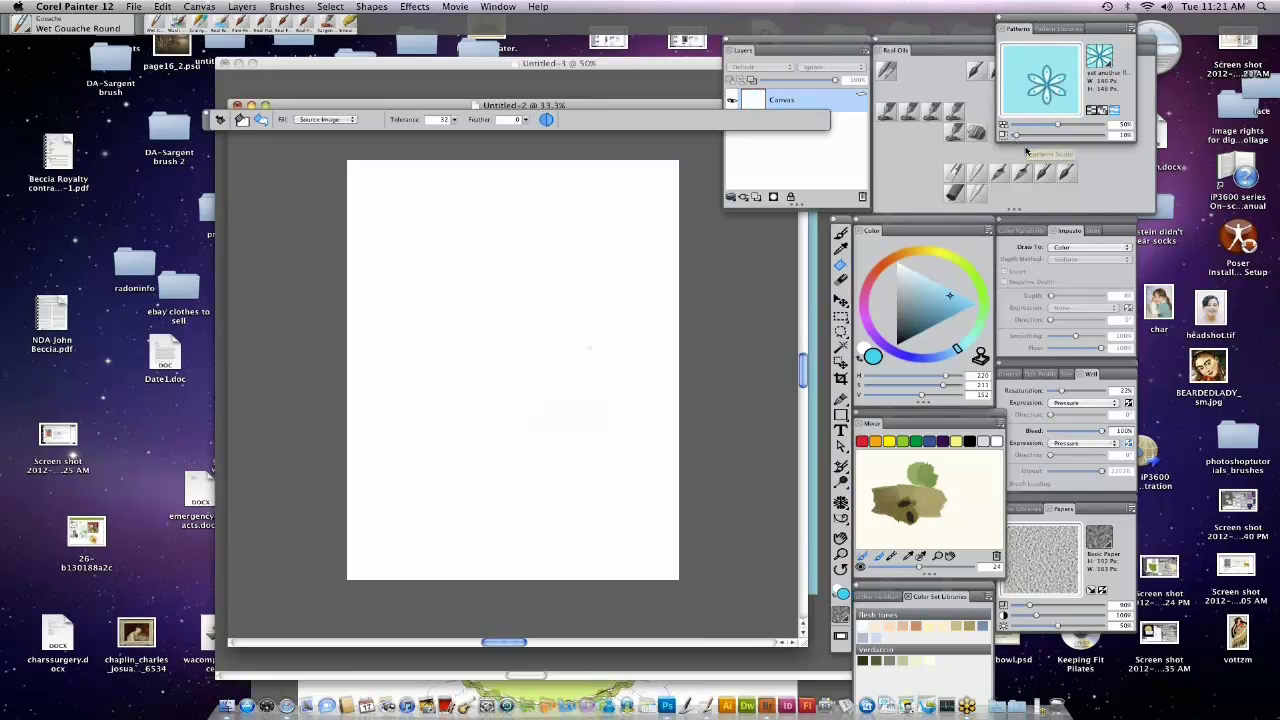
# Move the Untitled-2 and Untitled-3 images out of the way and bring the dress image forward.
pyautogui.moveTo(599, 105); pyautogui.dragTo(597, 498)
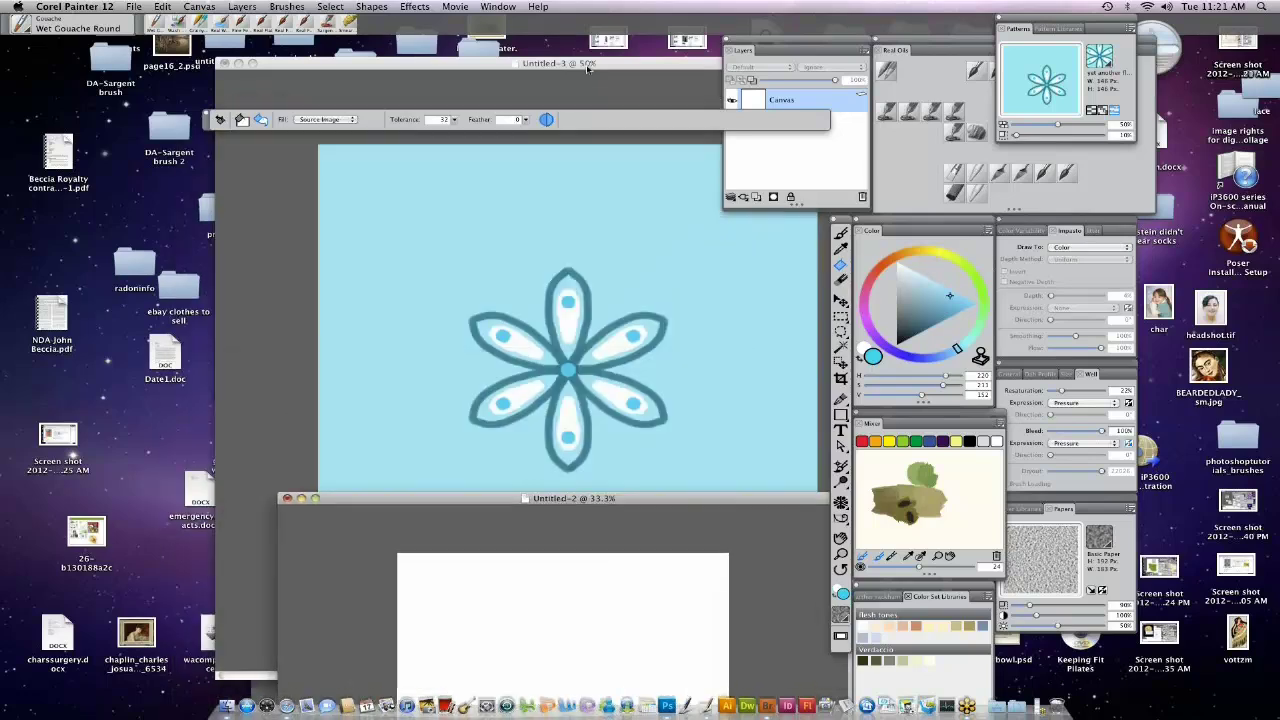
pyautogui.click(590, 65)
pyautogui.moveTo(590, 65); pyautogui.dragTo(590, 700)
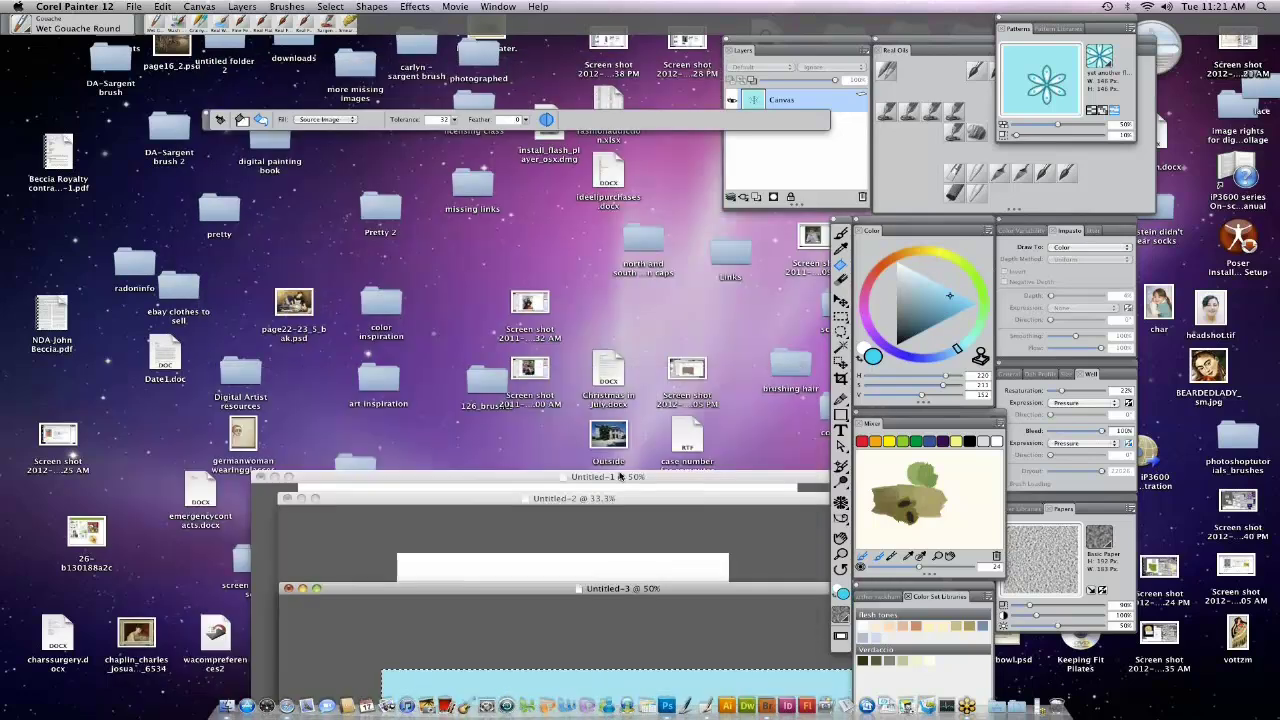
pyautogui.moveTo(600, 490); pyautogui.dragTo(602, 76)
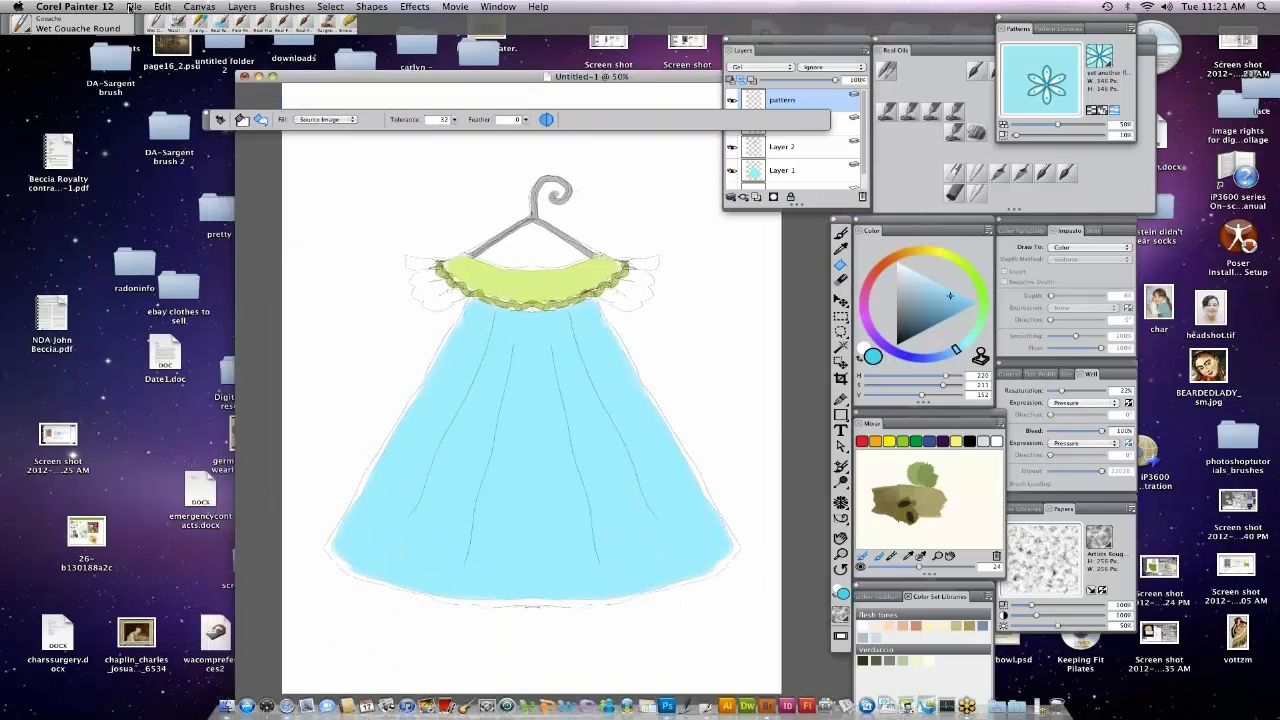
# Save the dress image as dress.psd in Photoshop format in the simple pleasures folder.
pyautogui.click(133, 6)
pyautogui.click(177, 139)
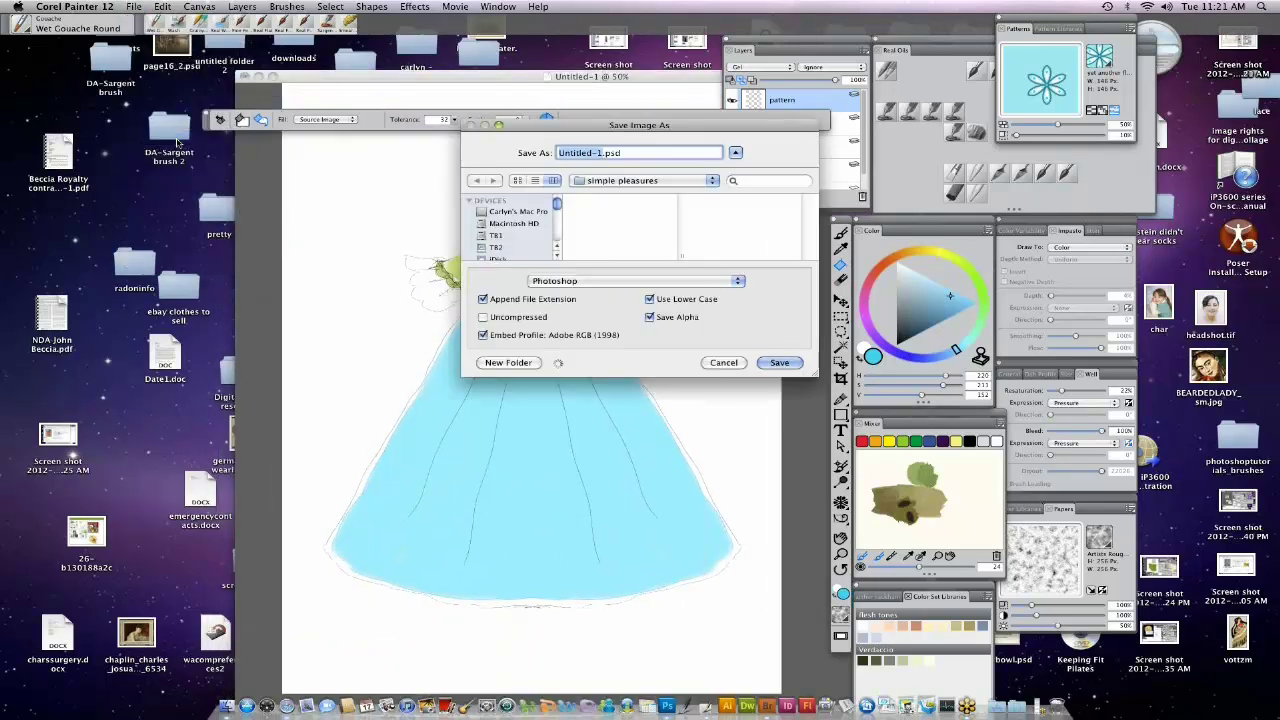
pyautogui.write('dress')
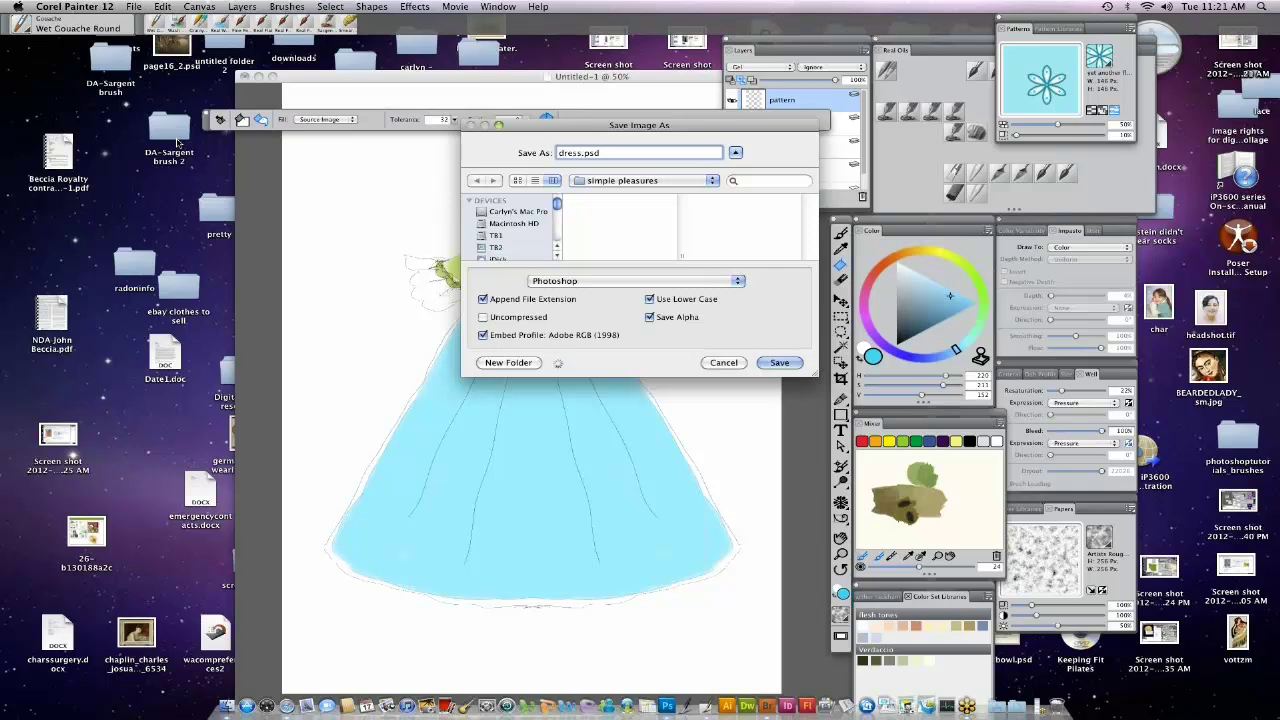
pyautogui.click(779, 363)
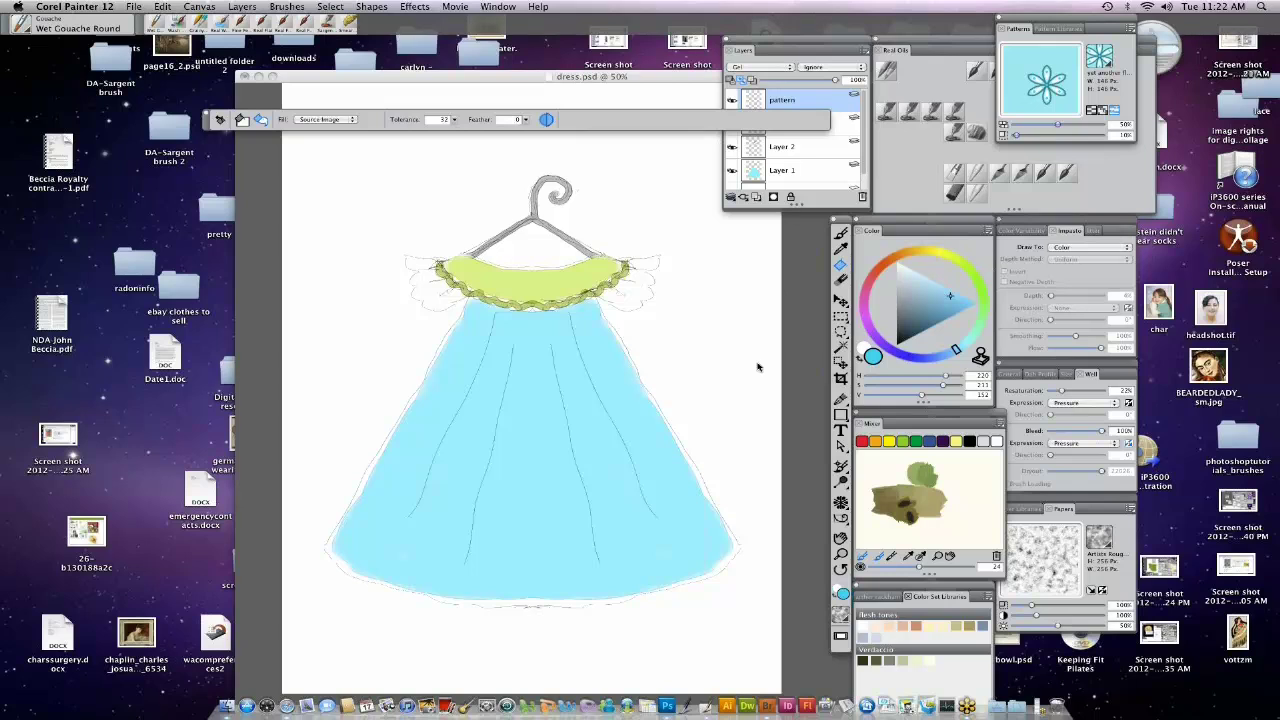
# Keep the pattern layer's composite method at Gel and lasso a freehand selection around the blue skirt.
pyautogui.click(770, 67)
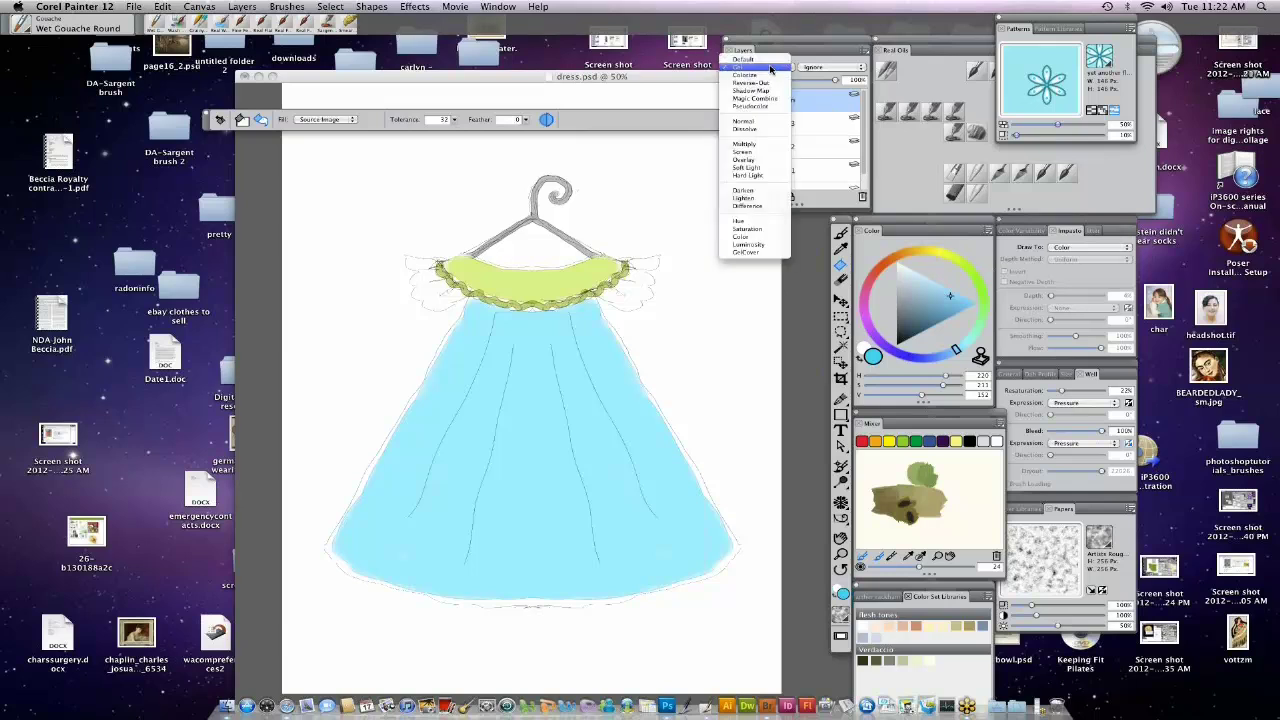
pyautogui.click(770, 67)
pyautogui.doubleClick(800, 100)
pyautogui.click(841, 331)
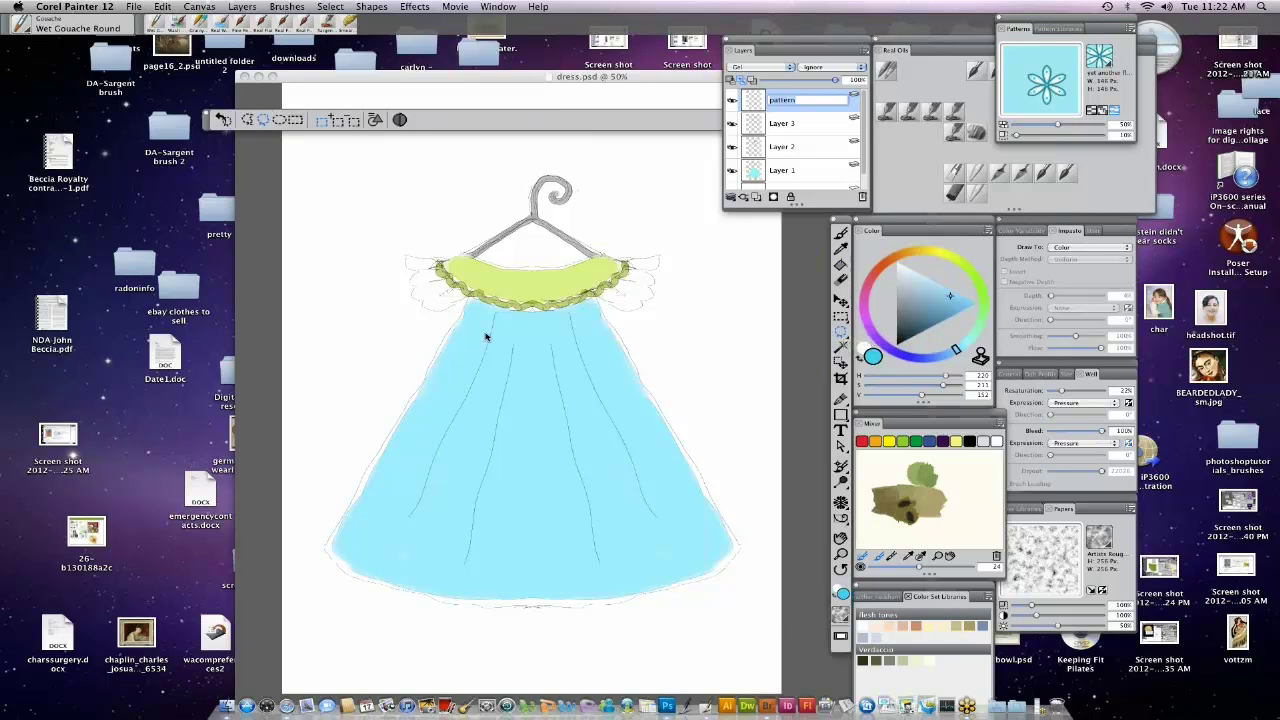
pyautogui.click(786, 126)
pyautogui.click(784, 68)
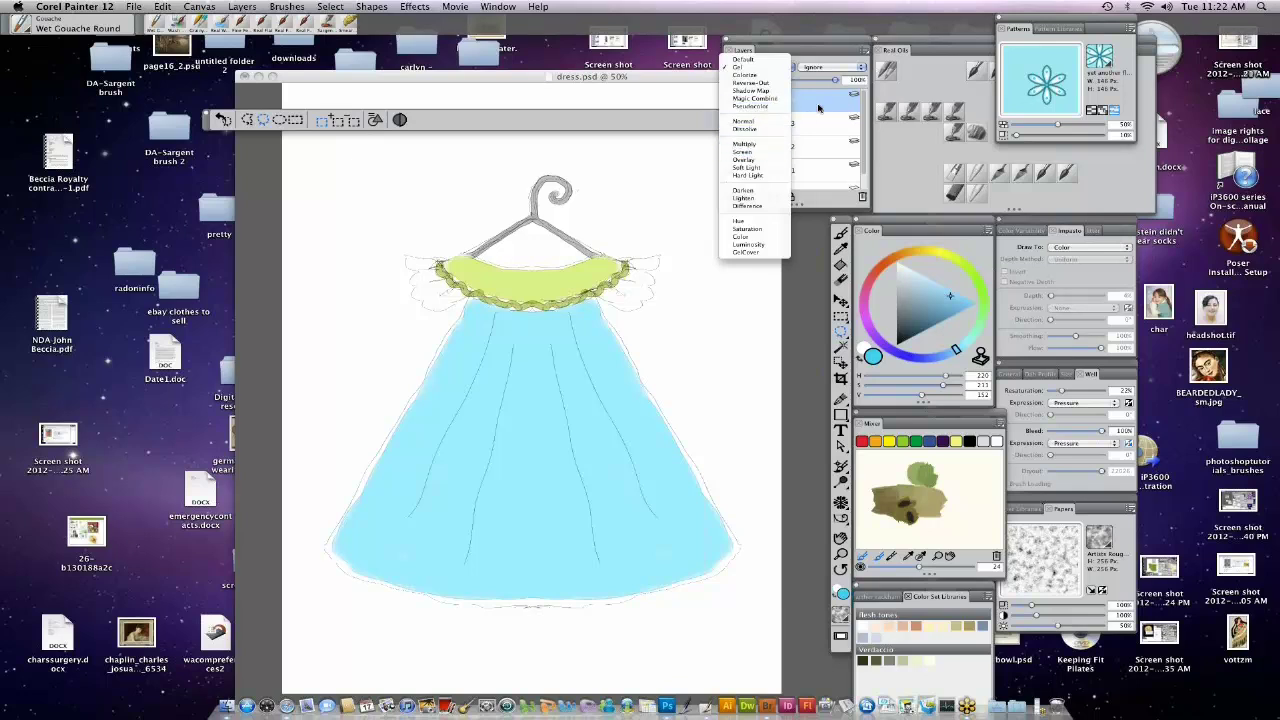
pyautogui.click(462, 316)
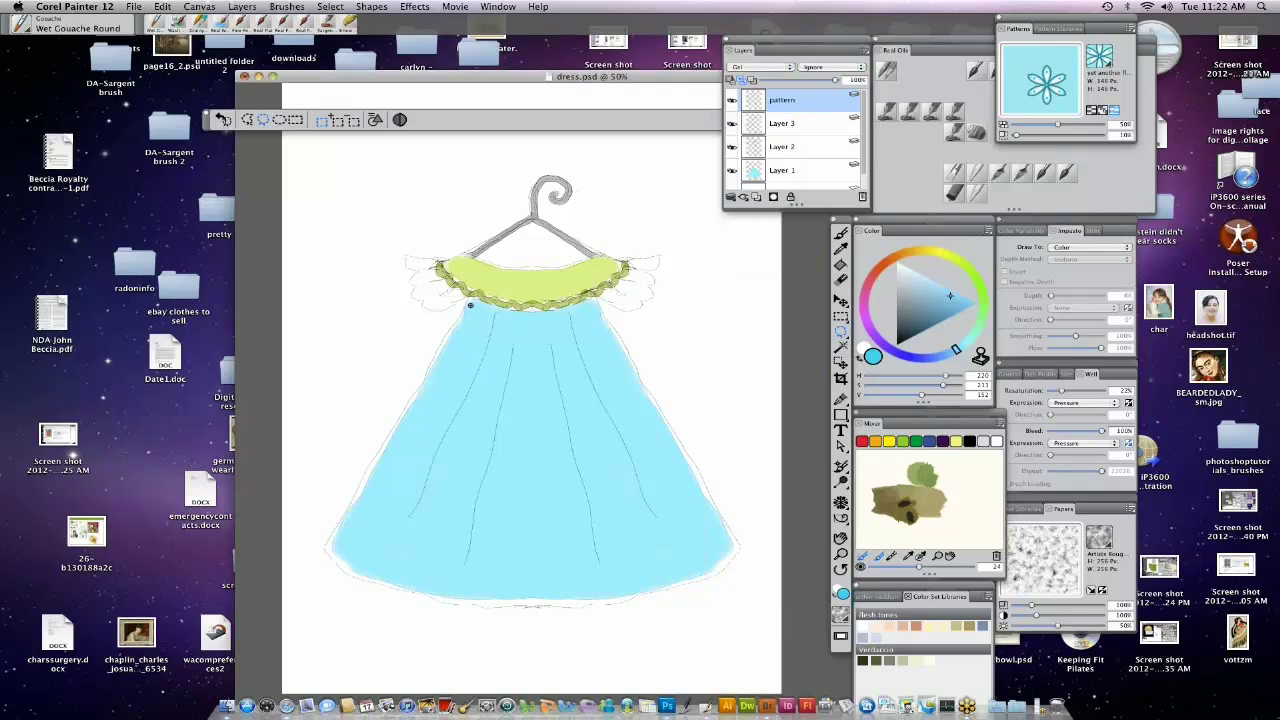
pyautogui.moveTo(461, 322); pyautogui.dragTo(432, 374)
pyautogui.moveTo(355, 558); pyautogui.dragTo(396, 580)
pyautogui.moveTo(469, 300); pyautogui.dragTo(472, 304)
# Add a new layer, fill the skirt selection on the pattern layer with the flower pattern, and deselect.
pyautogui.click(865, 50)
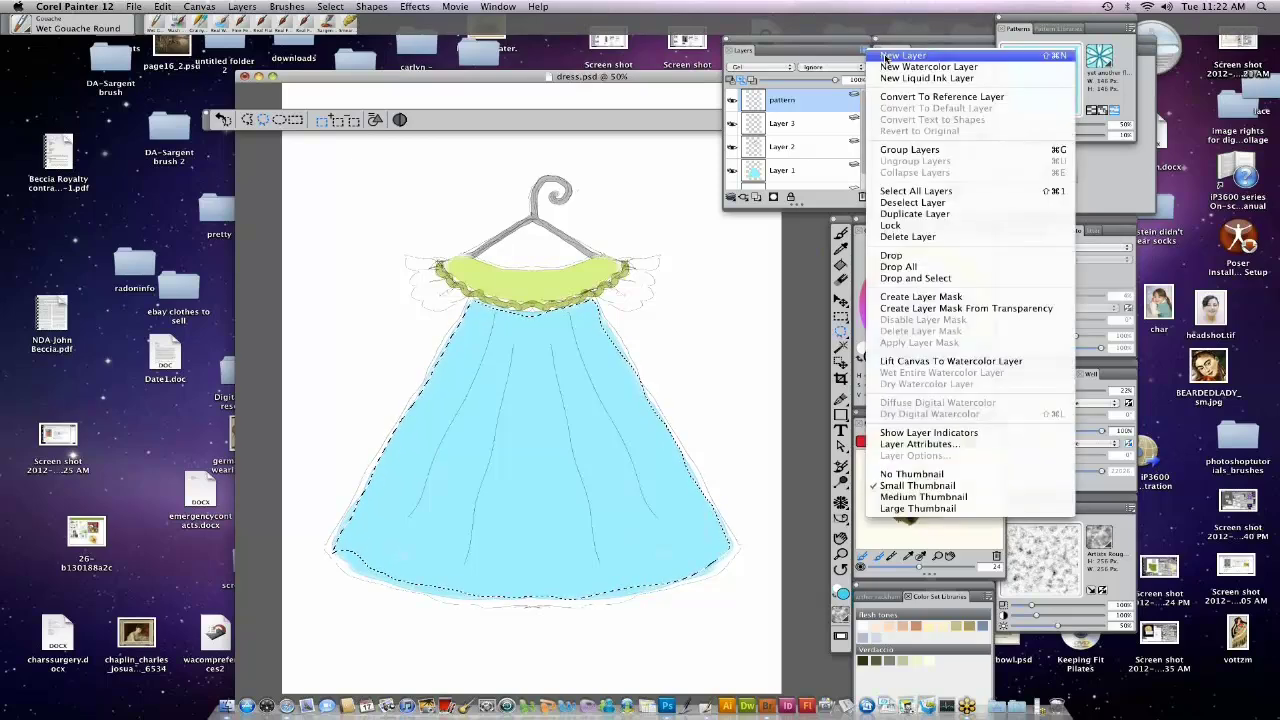
pyautogui.click(885, 57)
pyautogui.click(824, 124)
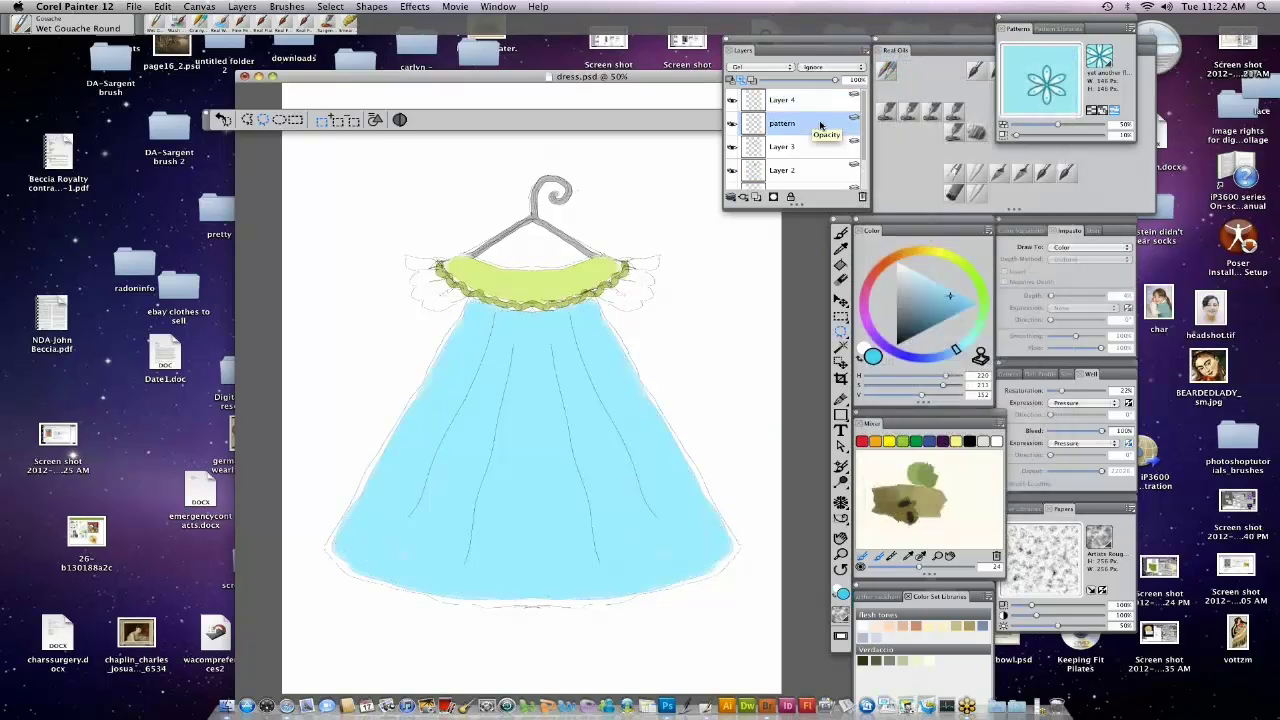
pyautogui.click(840, 264)
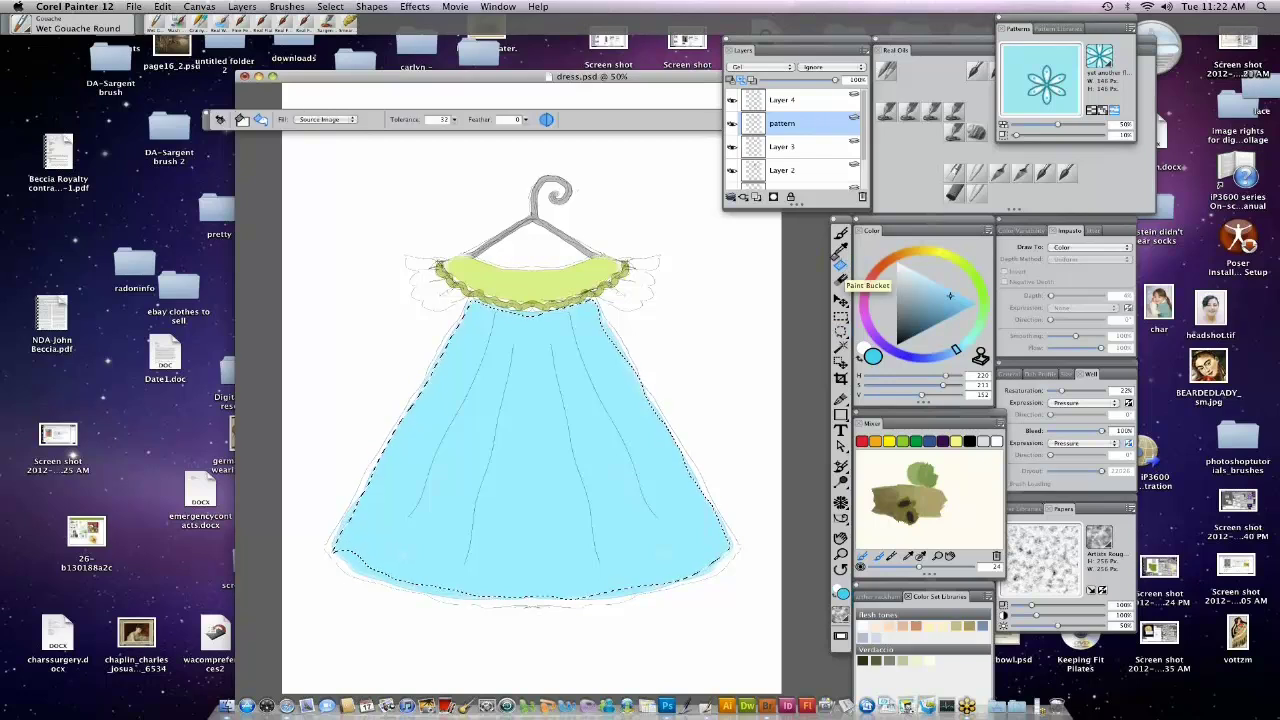
pyautogui.click(523, 418)
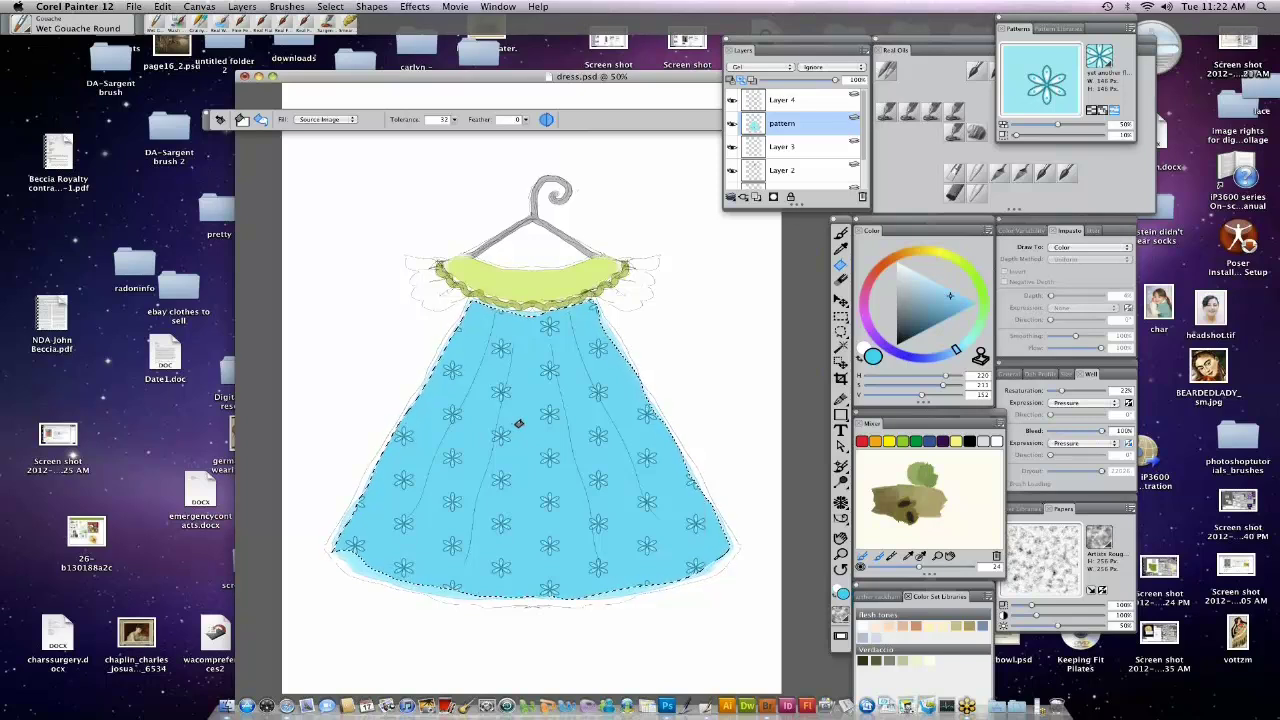
pyautogui.press('super+d')
pyautogui.click(841, 556)
pyautogui.keyDown('alt'); pyautogui.click(677, 428); pyautogui.keyUp('alt')
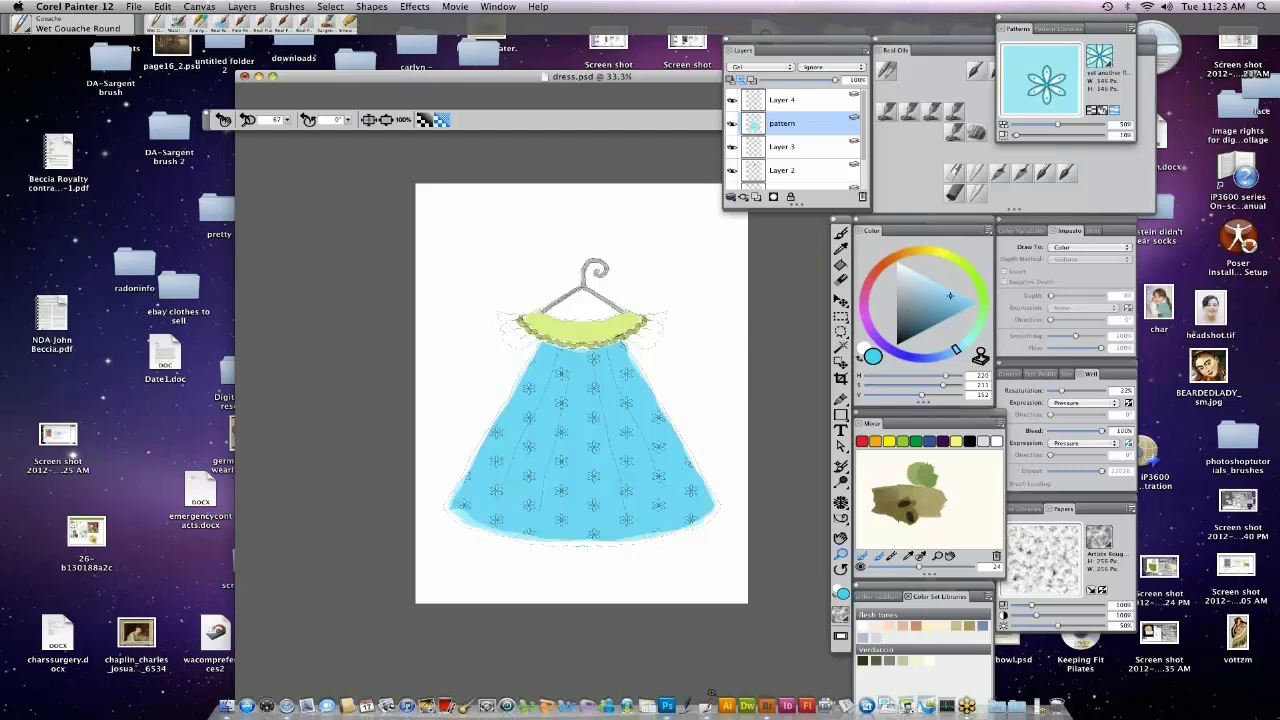
# Switch to Adobe Bridge, go into the patterns folder, and open flowerpattern_wip in Corel Painter 12.
pyautogui.click(767, 706)
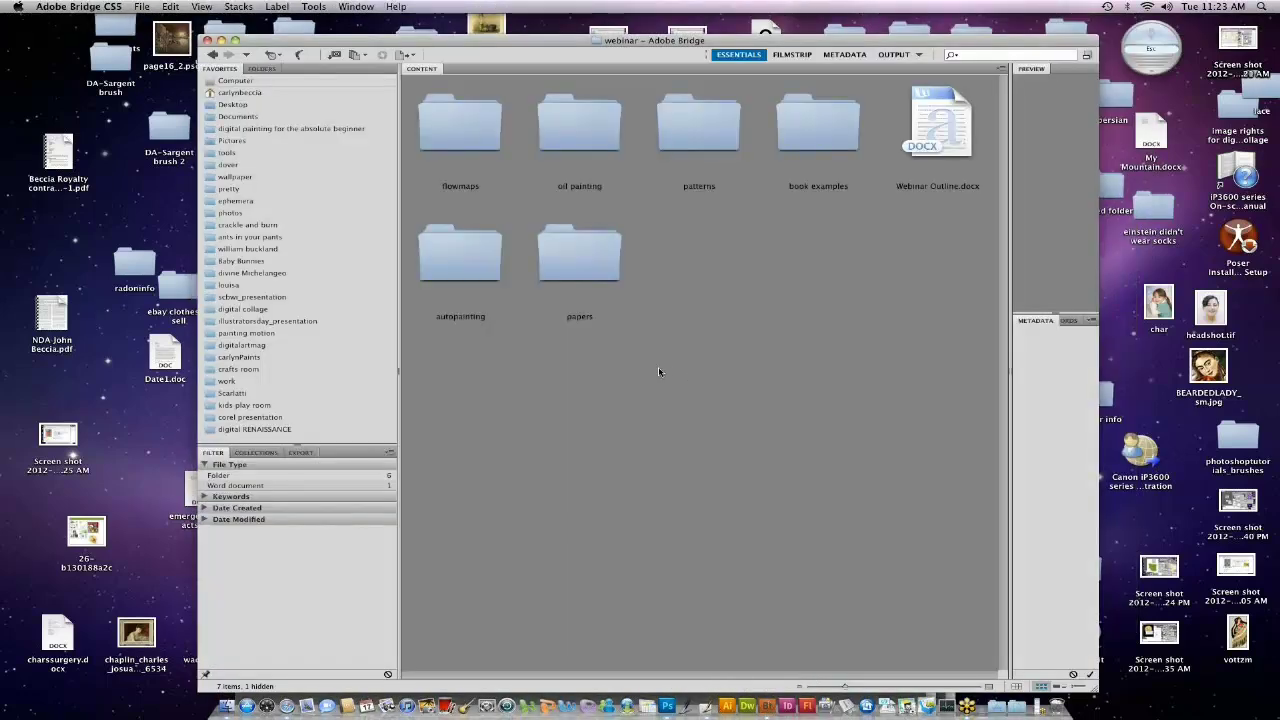
pyautogui.click(712, 135)
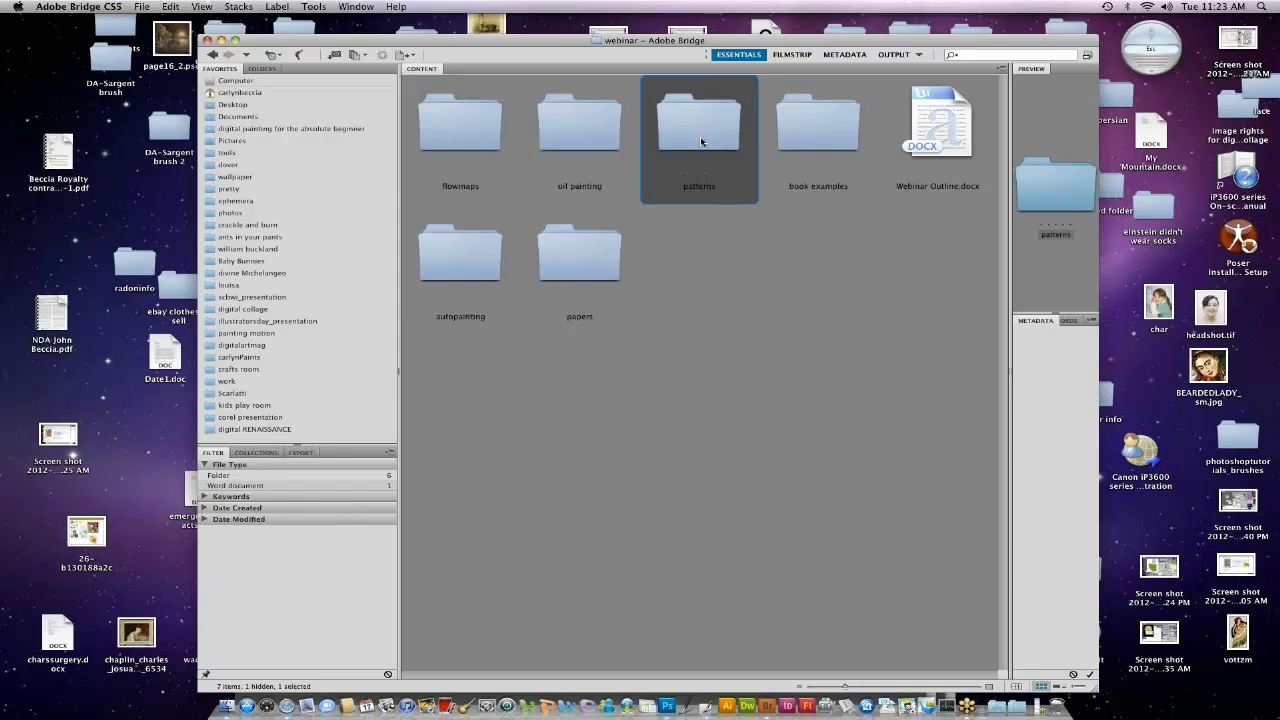
pyautogui.doubleClick(700, 136)
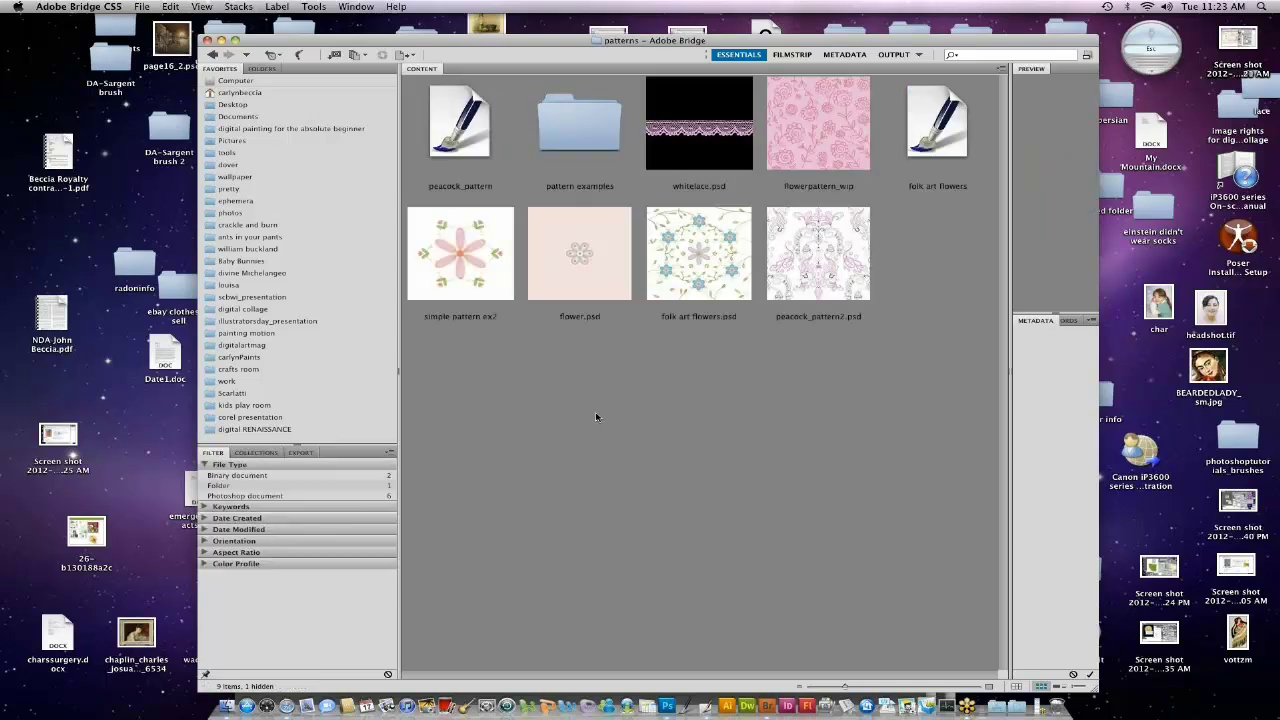
pyautogui.moveTo(837, 143)
pyautogui.mouseDown()
pyautogui.moveTo(861, 508)
pyautogui.moveTo(708, 672)
pyautogui.moveTo(702, 703)
pyautogui.mouseUp()
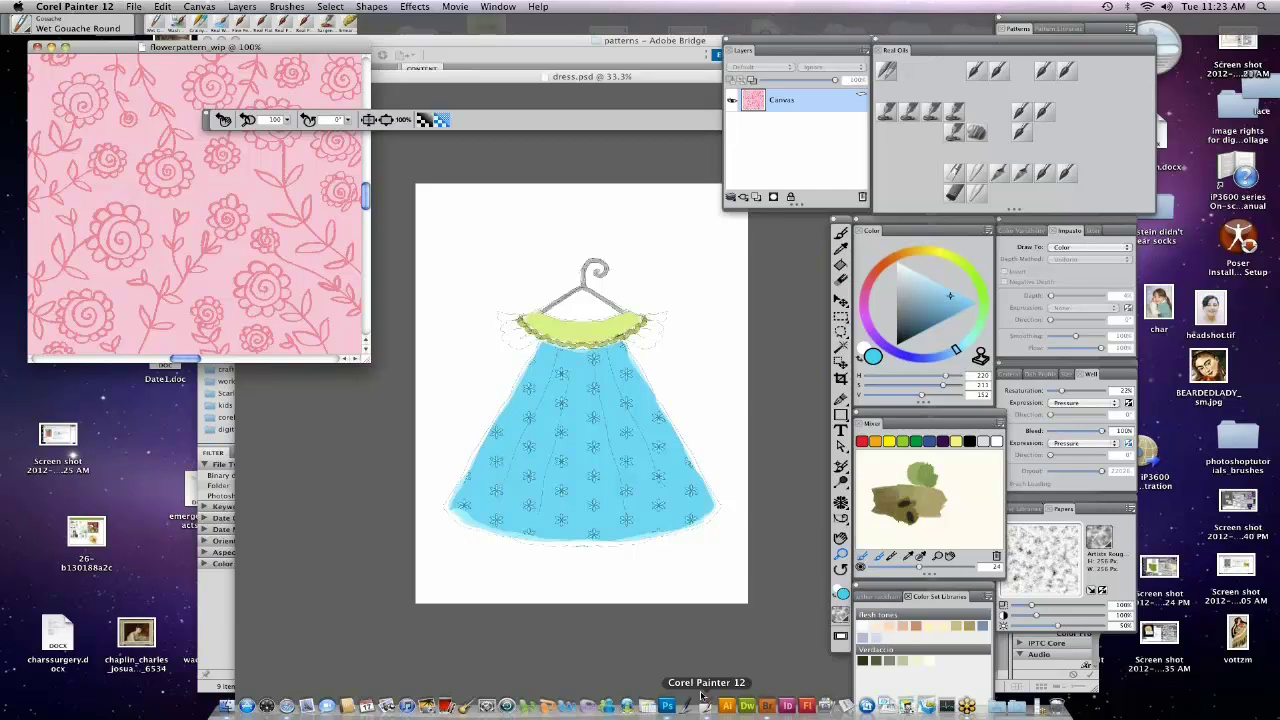
pyautogui.click(768, 706)
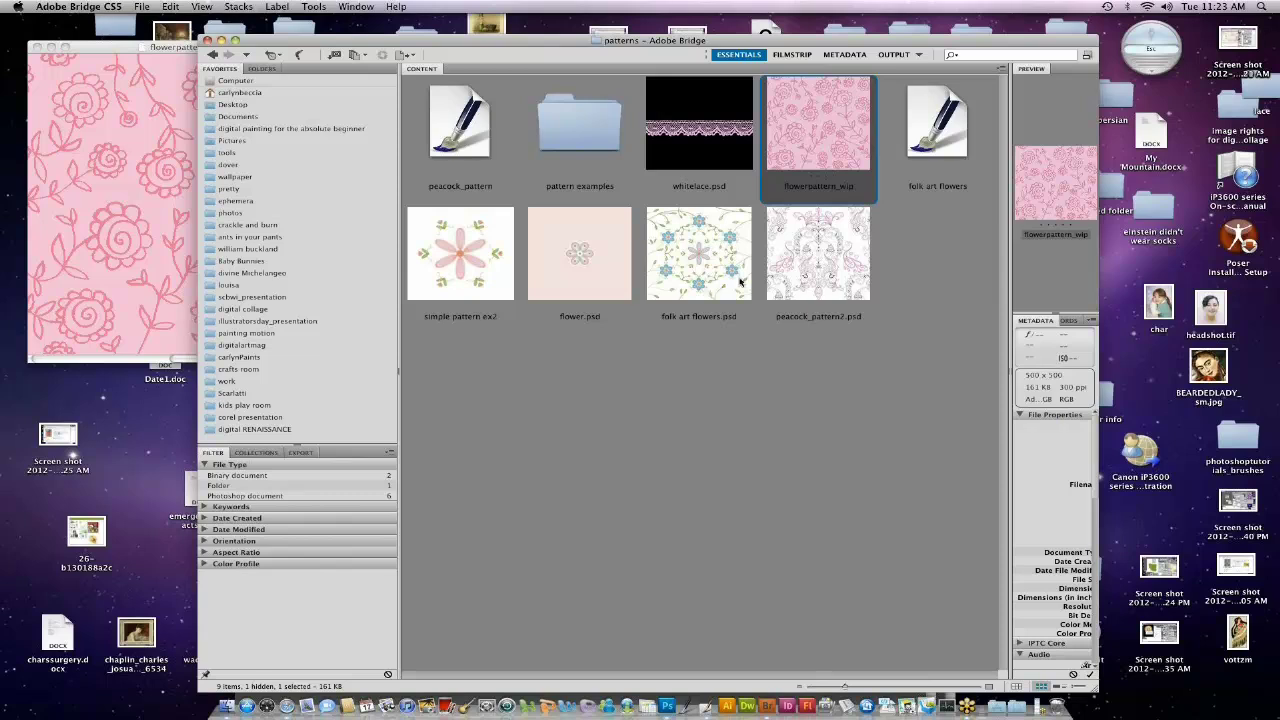
pyautogui.click(1161, 510)
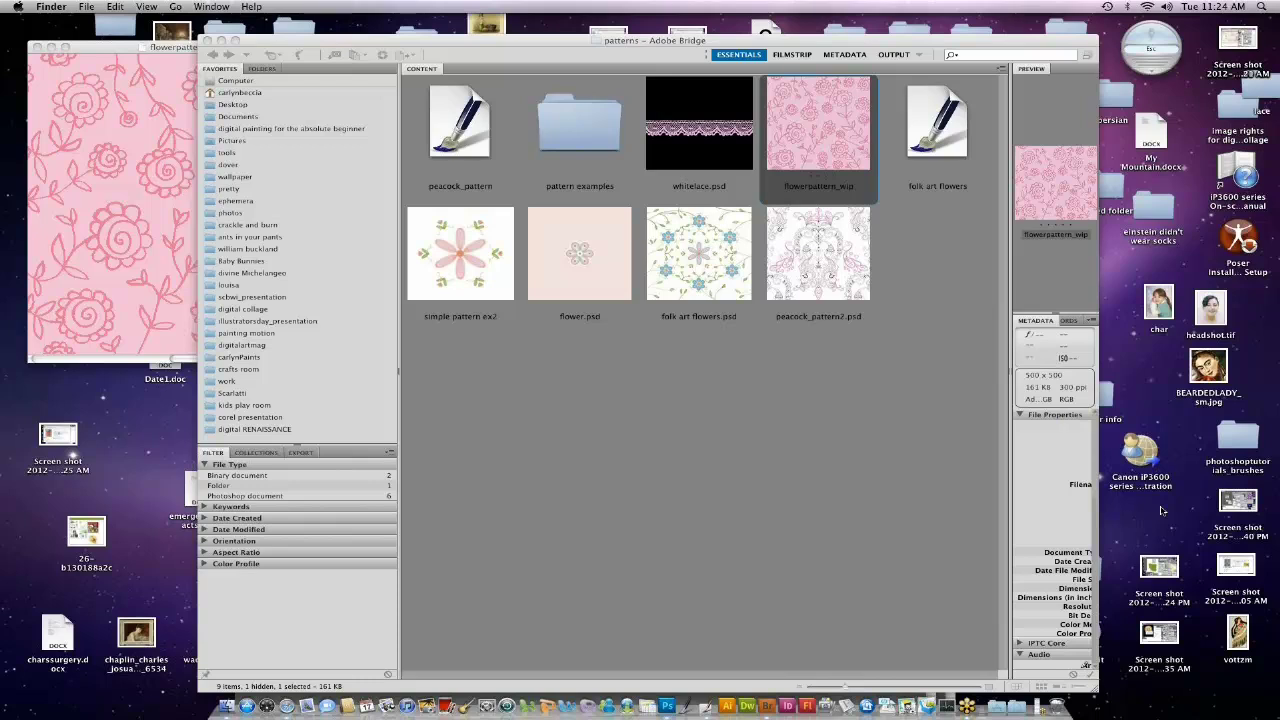
pyautogui.click(707, 706)
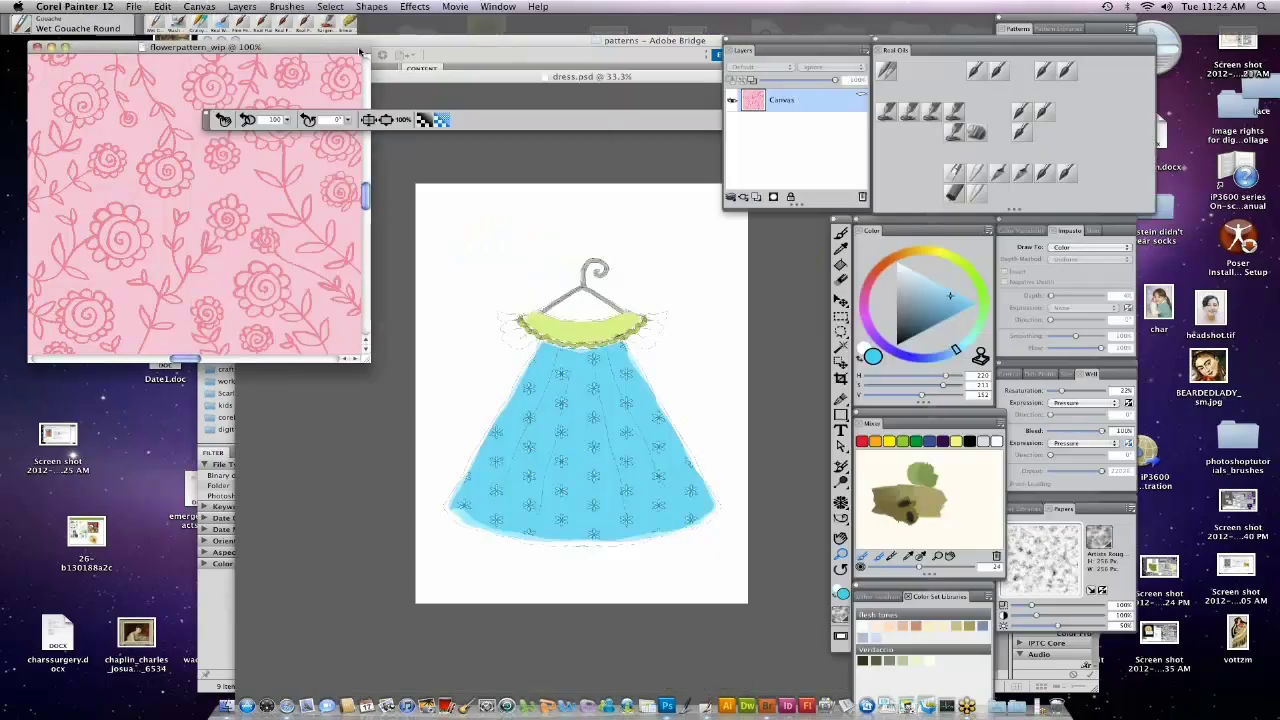
# Move the flowerpattern_wip image down and create a new blank image 10 inches wide and 10 inches high.
pyautogui.moveTo(360, 52); pyautogui.dragTo(360, 144)
pyautogui.click(133, 6)
pyautogui.click(143, 22)
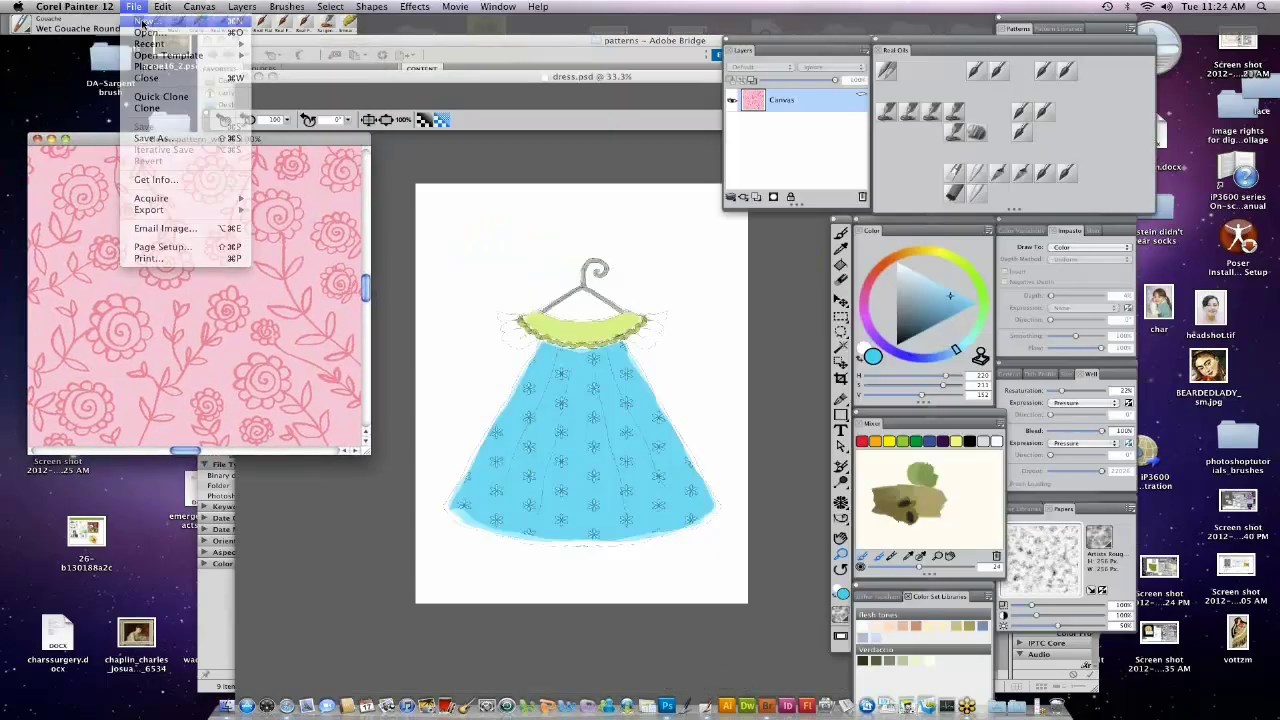
pyautogui.click(569, 228)
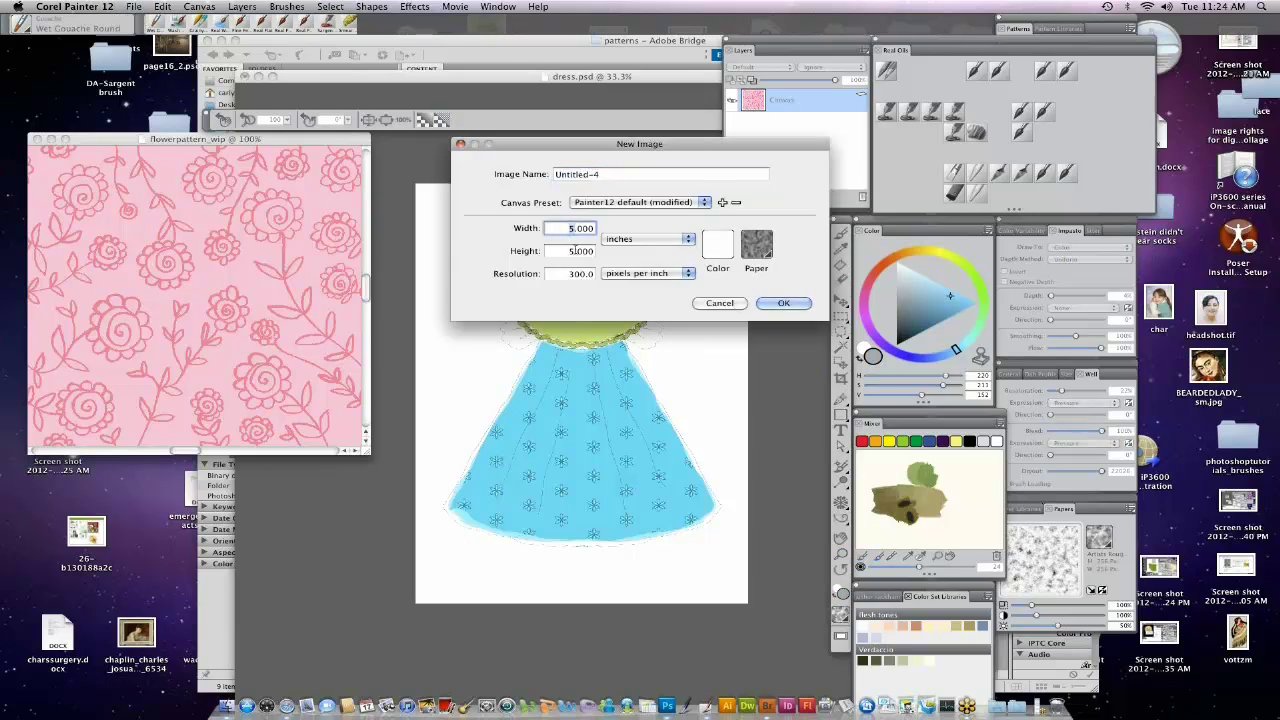
pyautogui.write('10')
pyautogui.press('Tab')
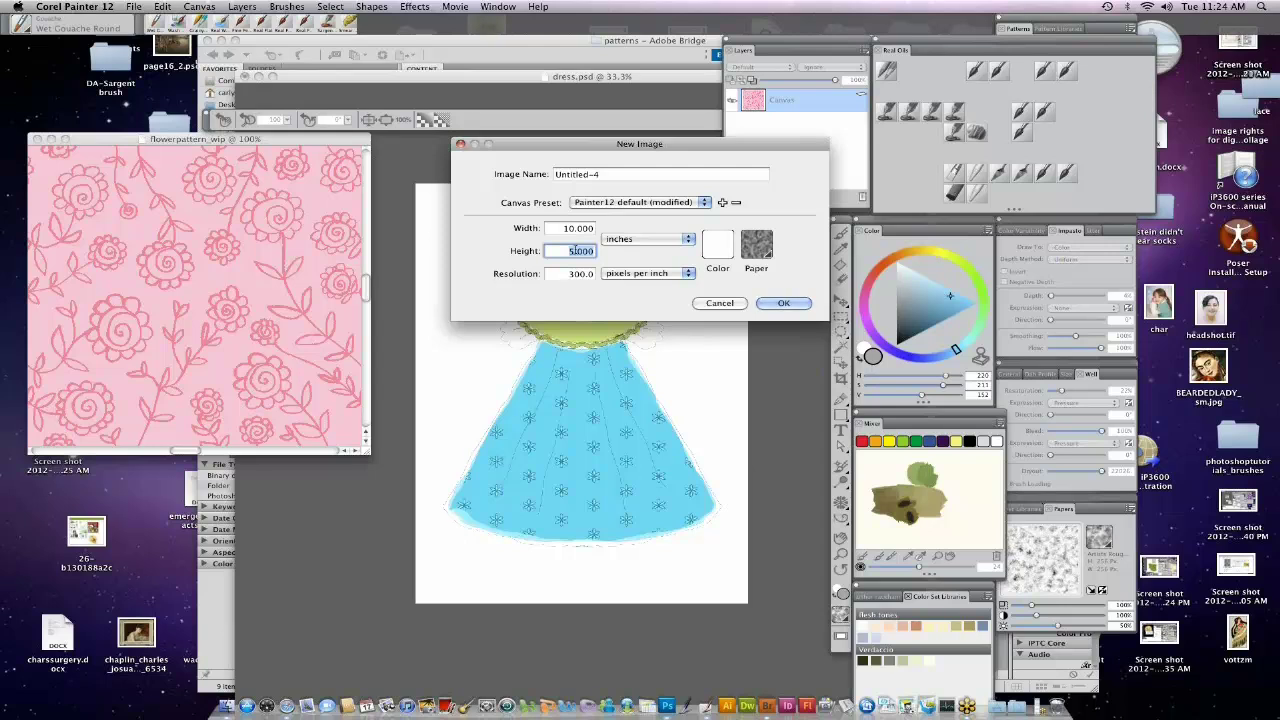
pyautogui.write('10')
pyautogui.press('Return')
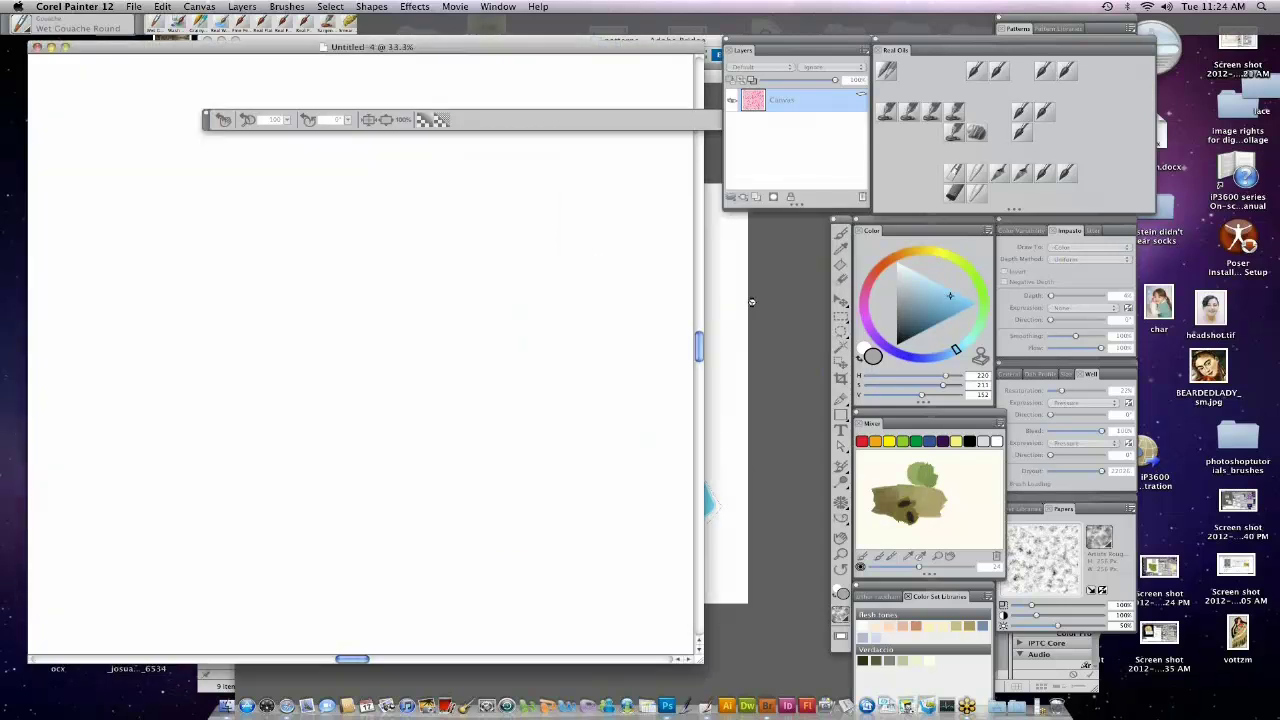
# Try filling the blank 10-inch canvas with the pink flower pattern using the Paint Bucket, and undo the fill.
pyautogui.click(1040, 28)
pyautogui.click(1076, 28)
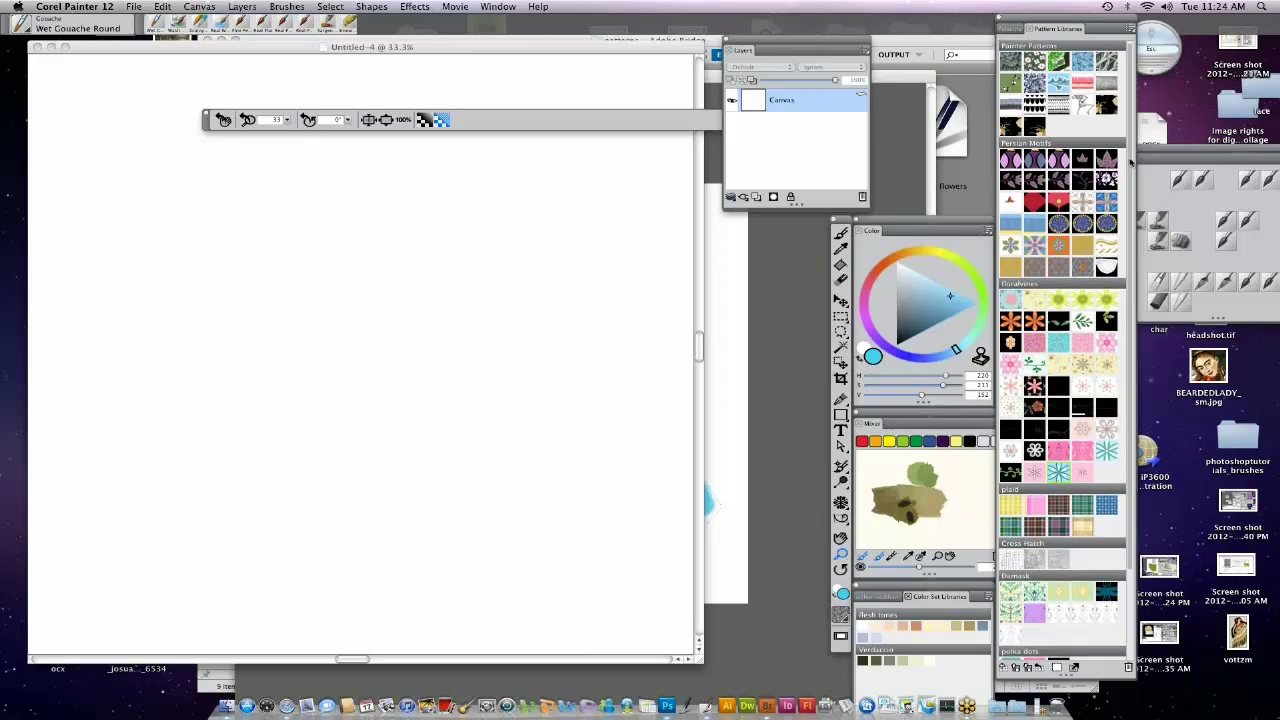
pyautogui.scroll(-3, 1082, 300)
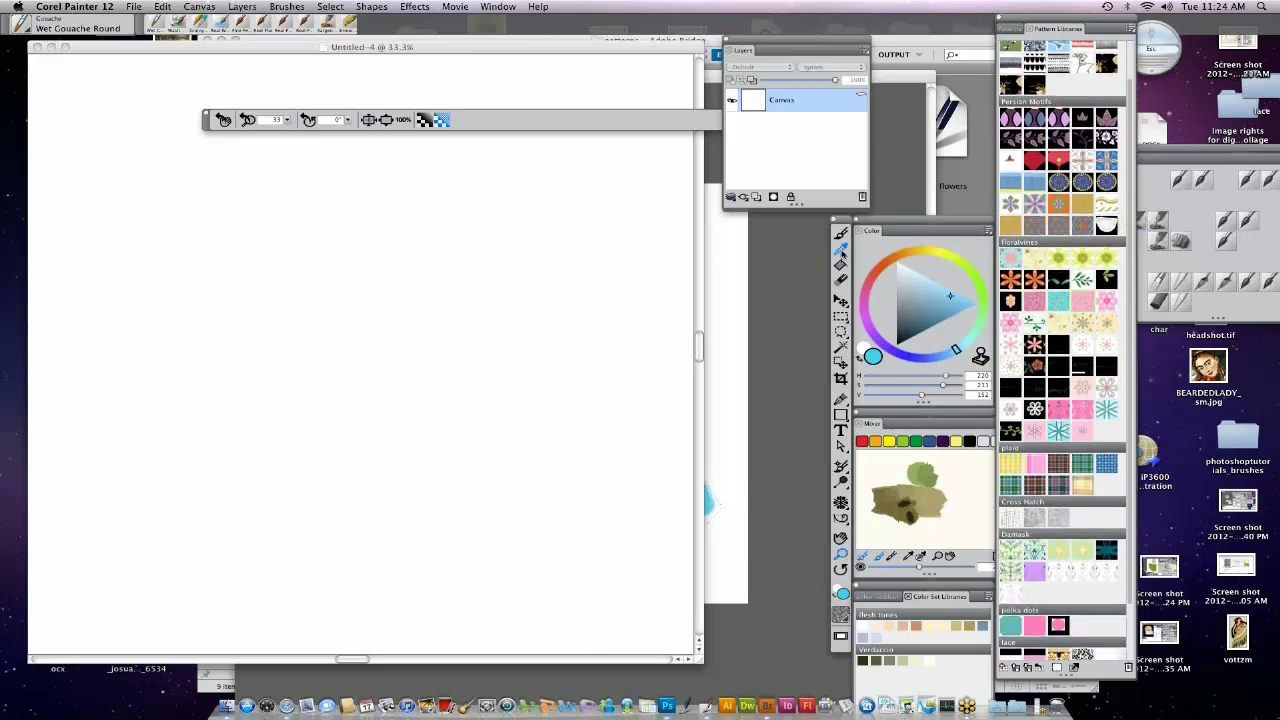
pyautogui.click(841, 264)
pyautogui.click(494, 306)
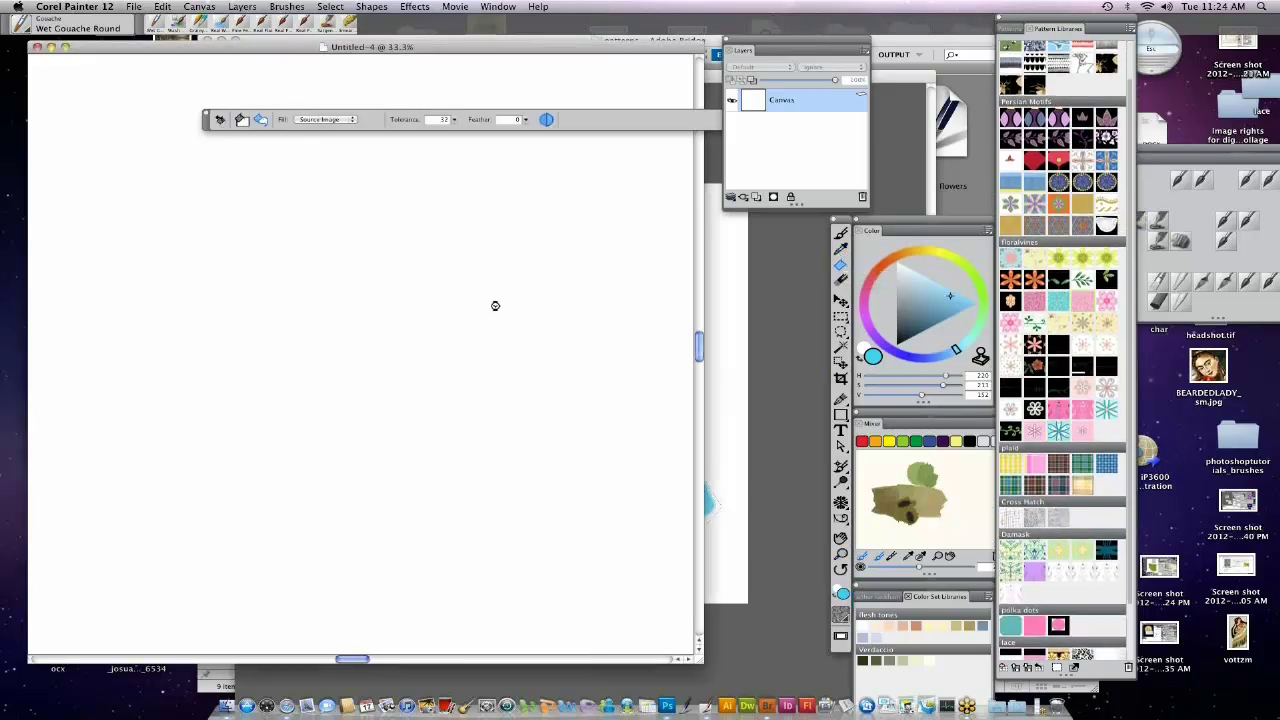
pyautogui.click(491, 307)
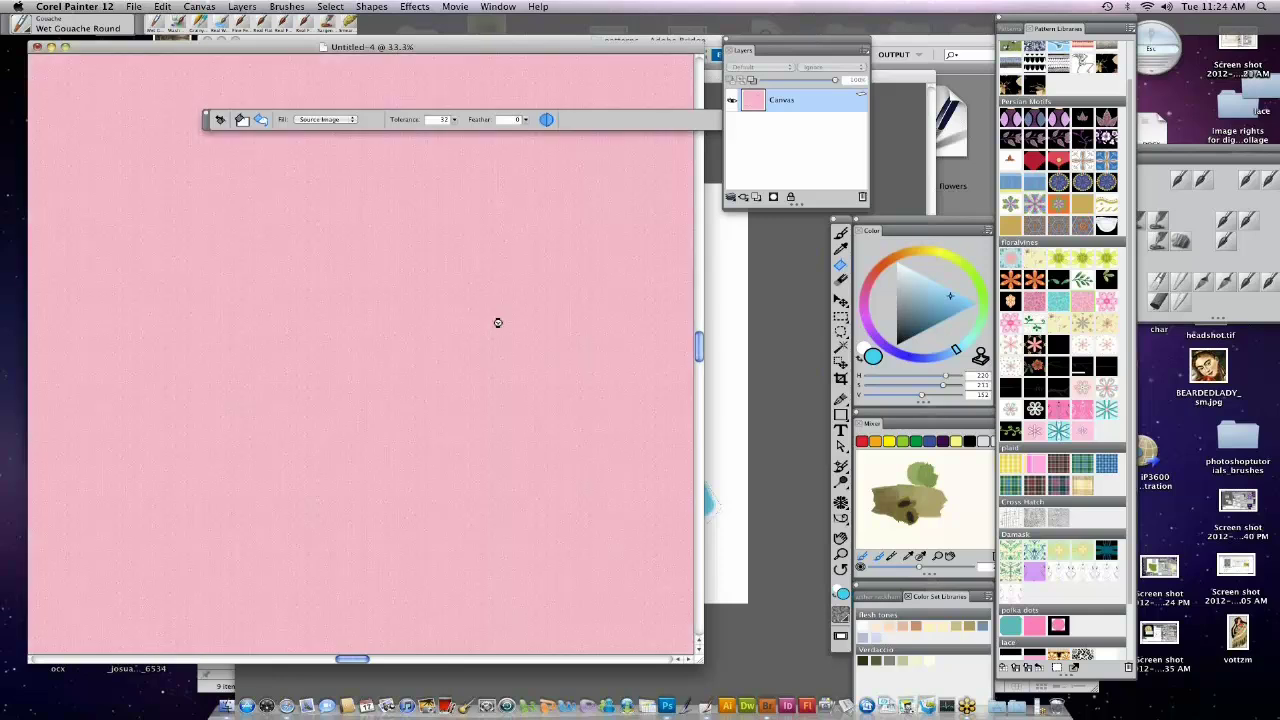
pyautogui.press('super+z')
# Raise the pattern scale to about 114% and fill the blank canvas with the pink flower pattern.
pyautogui.click(1018, 28)
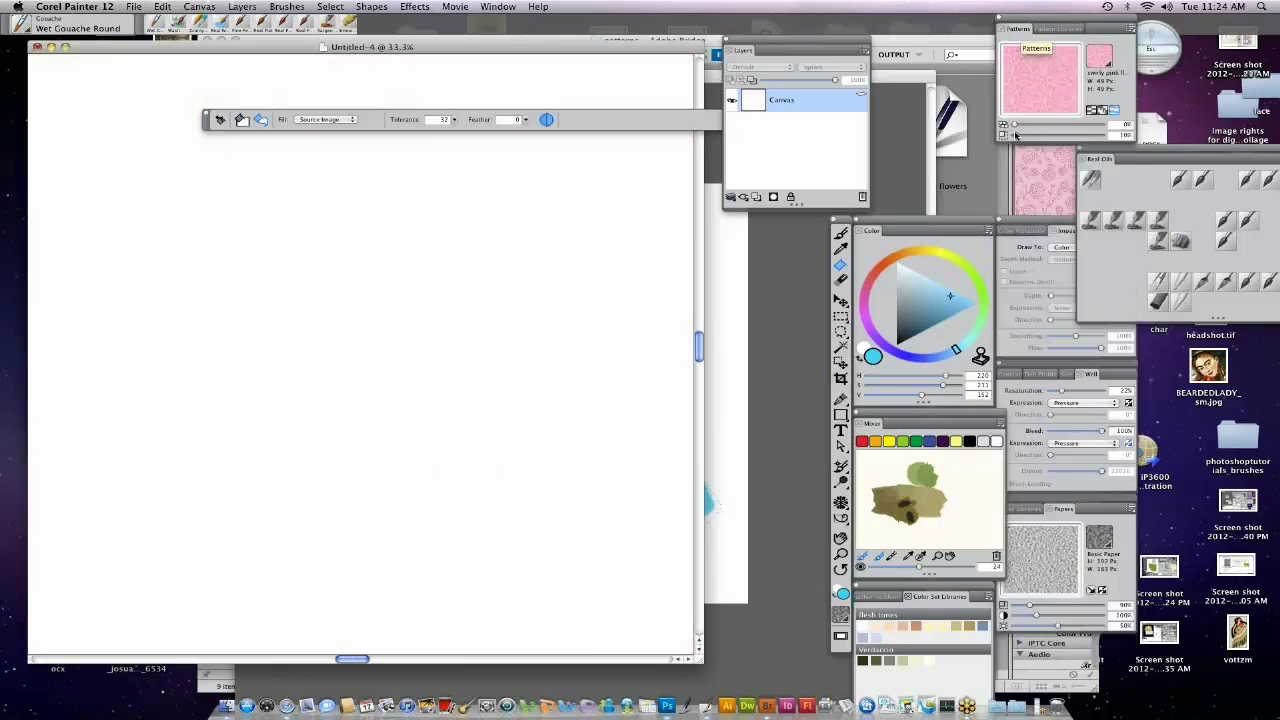
pyautogui.moveTo(1057, 146); pyautogui.dragTo(1038, 146)
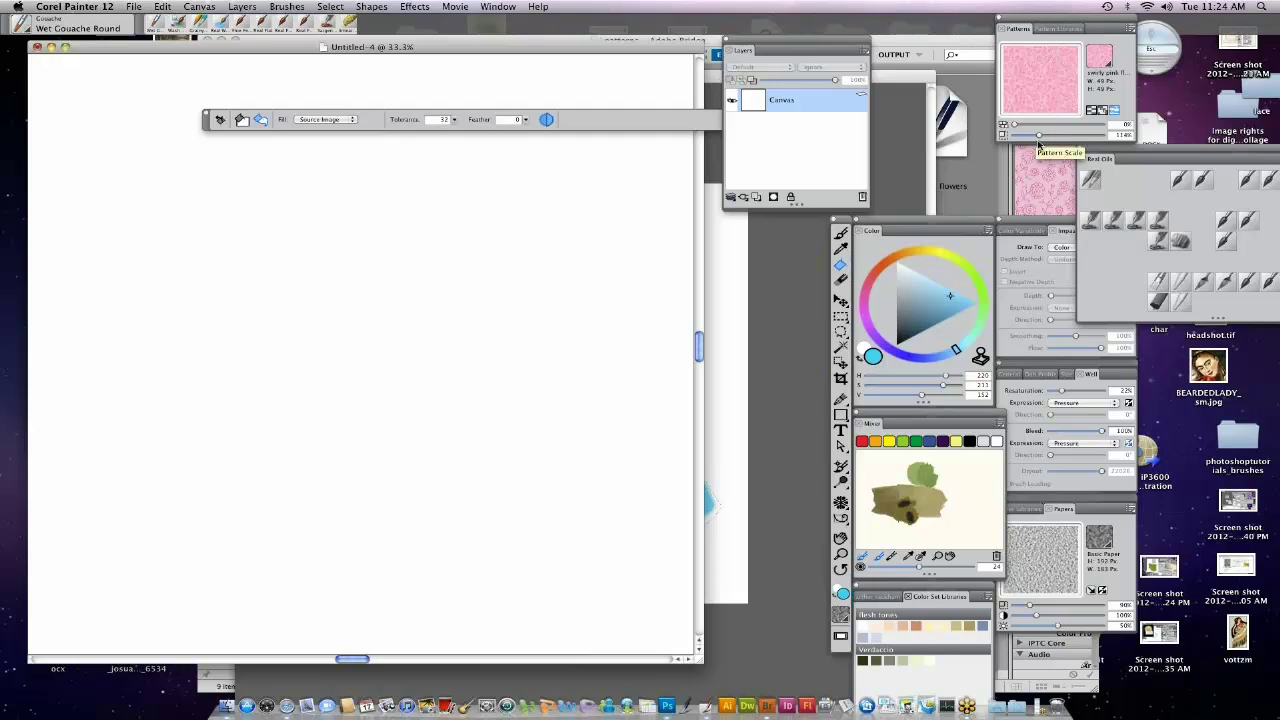
pyautogui.click(507, 339)
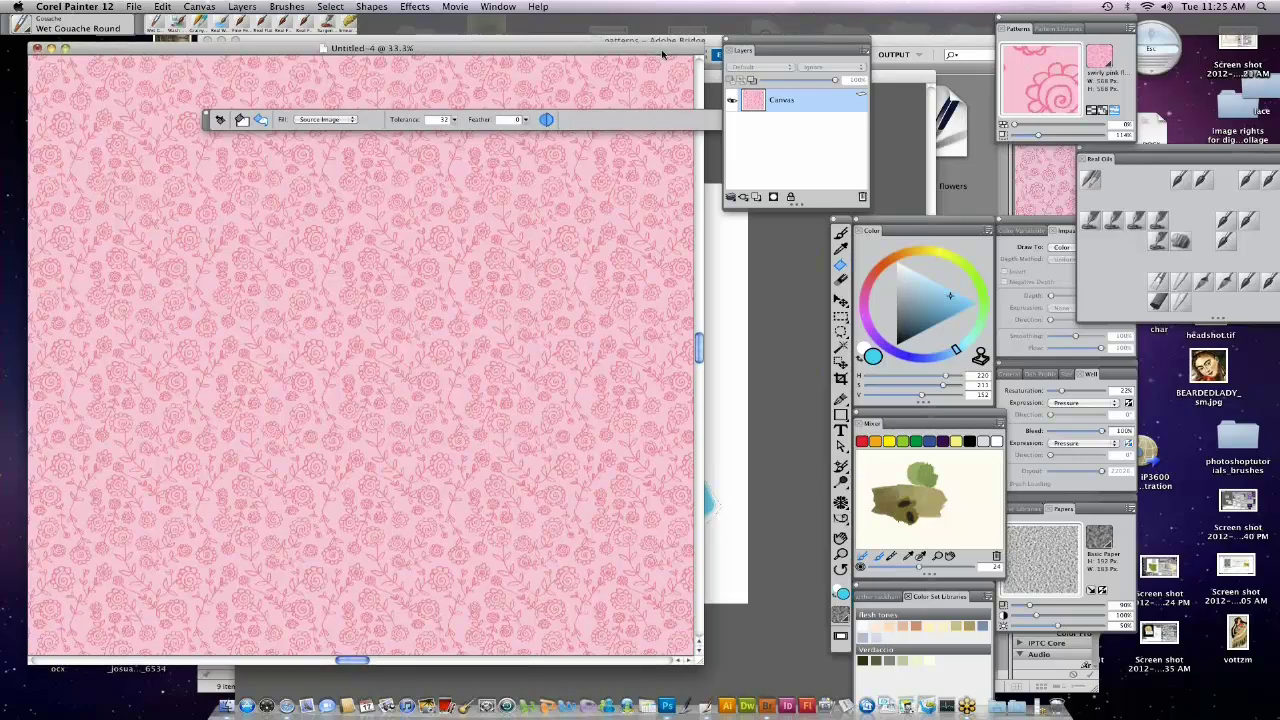
# Move the pattern-filled image aside and create a new blank image 5 inches wide and 5 inches high.
pyautogui.moveTo(661, 52); pyautogui.dragTo(721, 398)
pyautogui.click(573, 79)
pyautogui.click(133, 7)
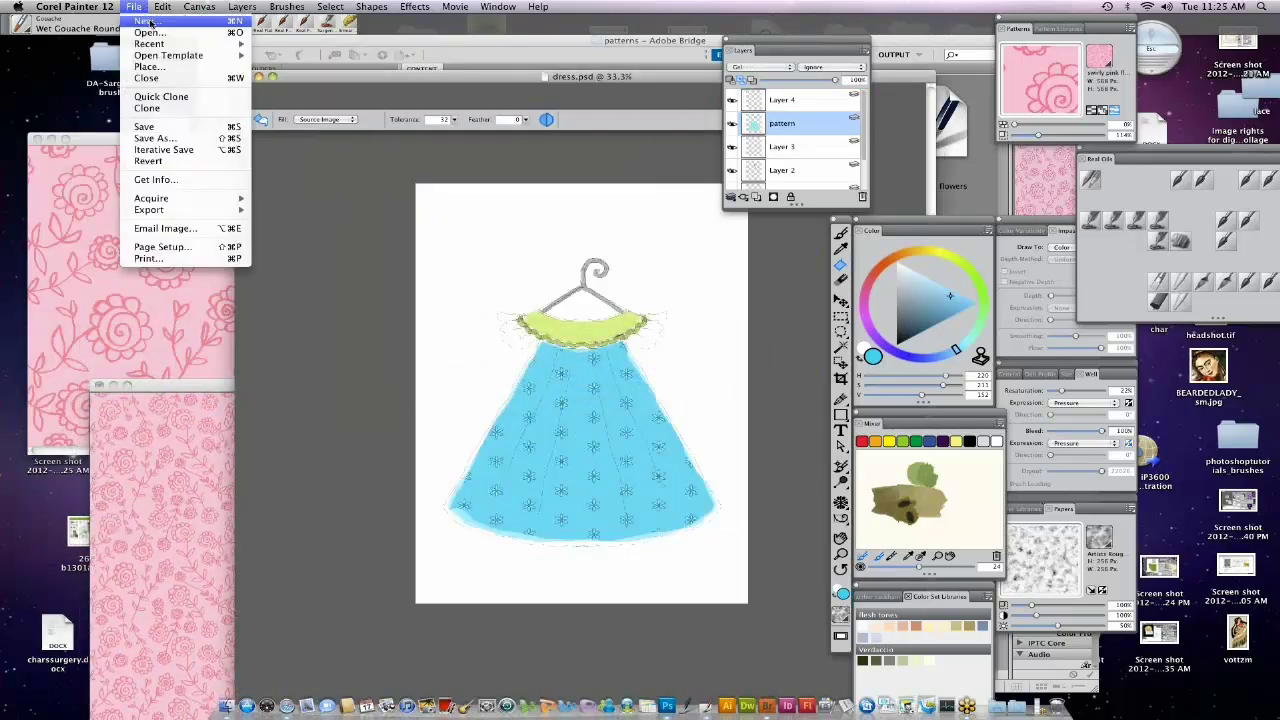
pyautogui.click(153, 28)
pyautogui.doubleClick(577, 228)
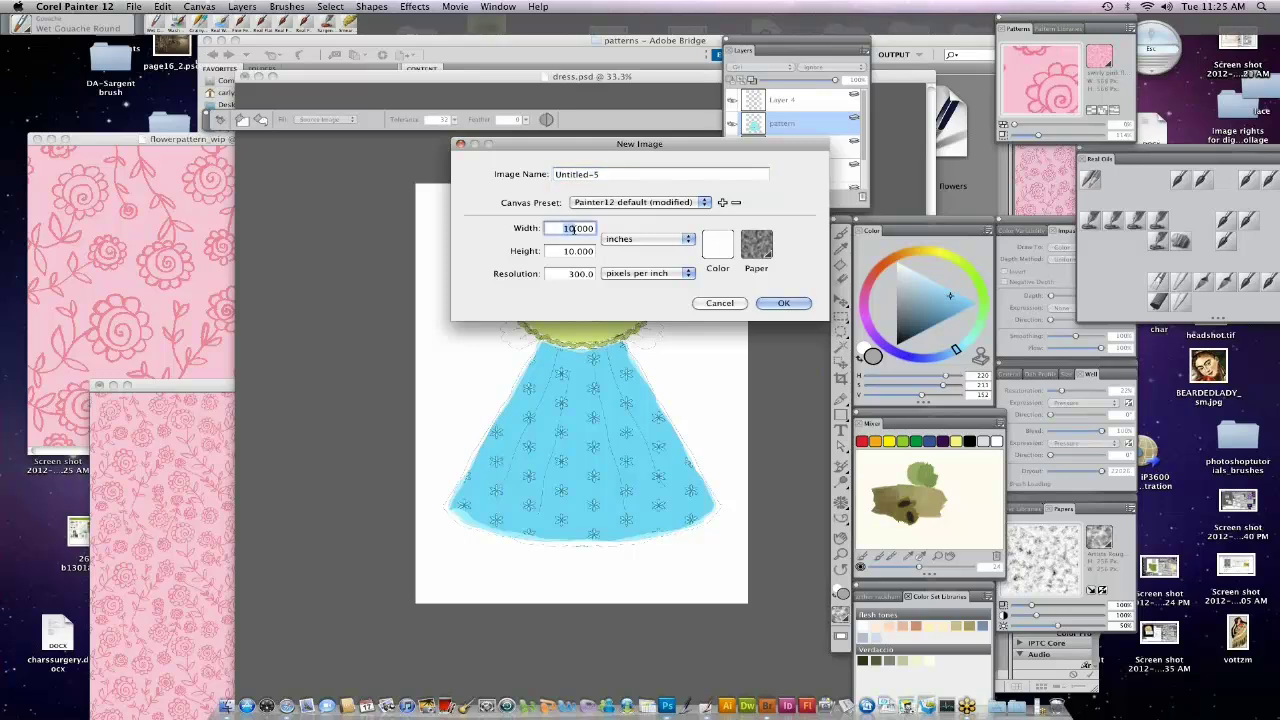
pyautogui.write('5')
pyautogui.doubleClick(570, 251)
pyautogui.write('5')
pyautogui.click(790, 302)
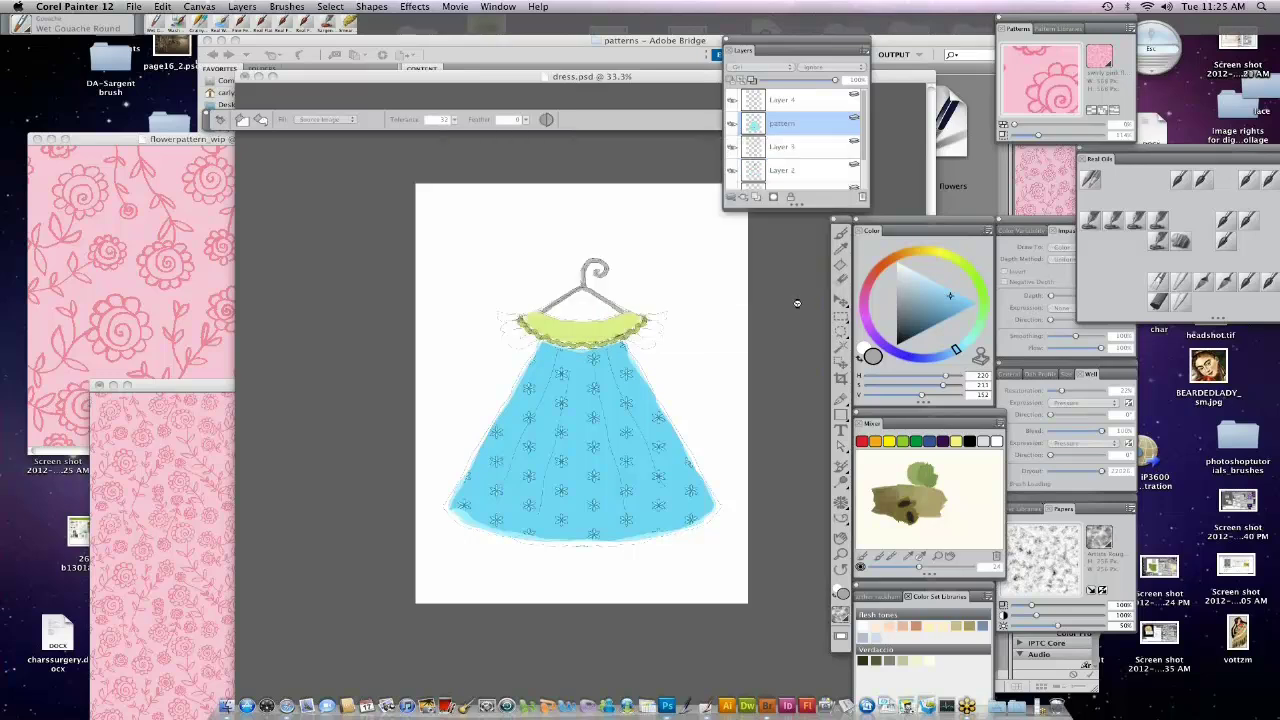
pyautogui.moveTo(675, 48); pyautogui.dragTo(760, 75)
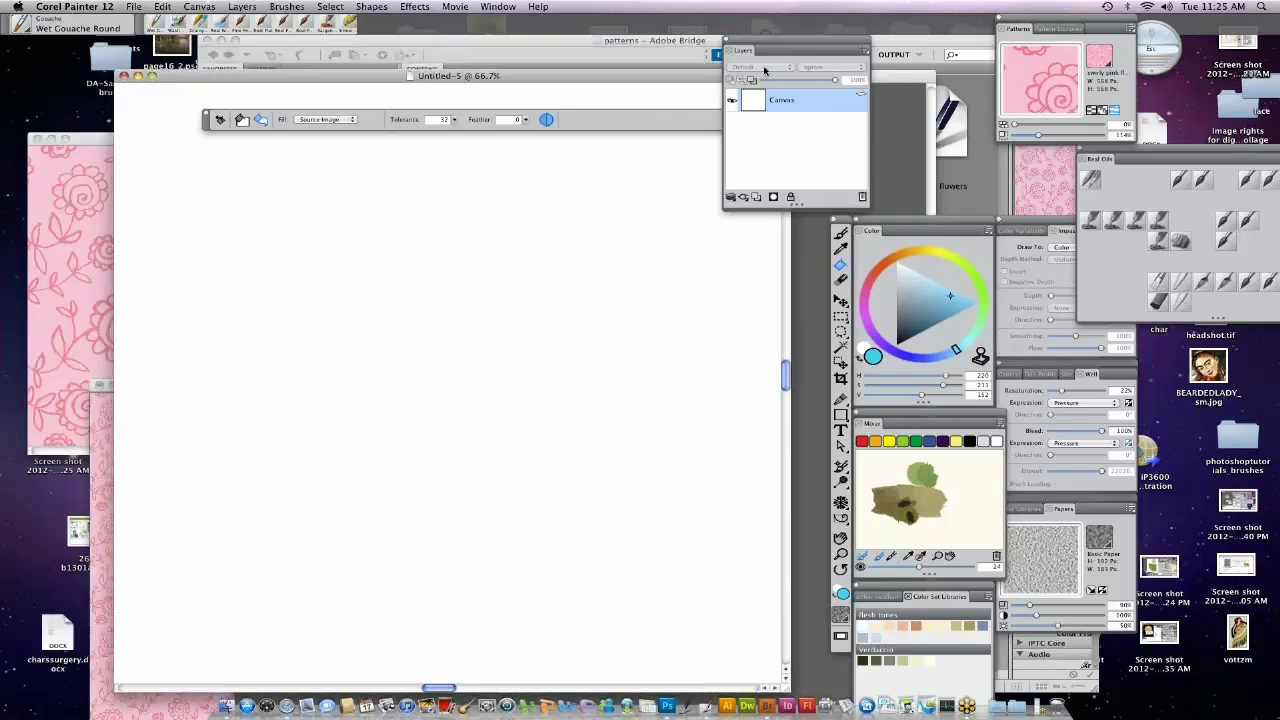
# Choose a light pink as the main color for the background.
pyautogui.moveTo(893, 260)
pyautogui.mouseDown()
pyautogui.moveTo(930, 258)
pyautogui.moveTo(905, 252)
pyautogui.mouseUp()
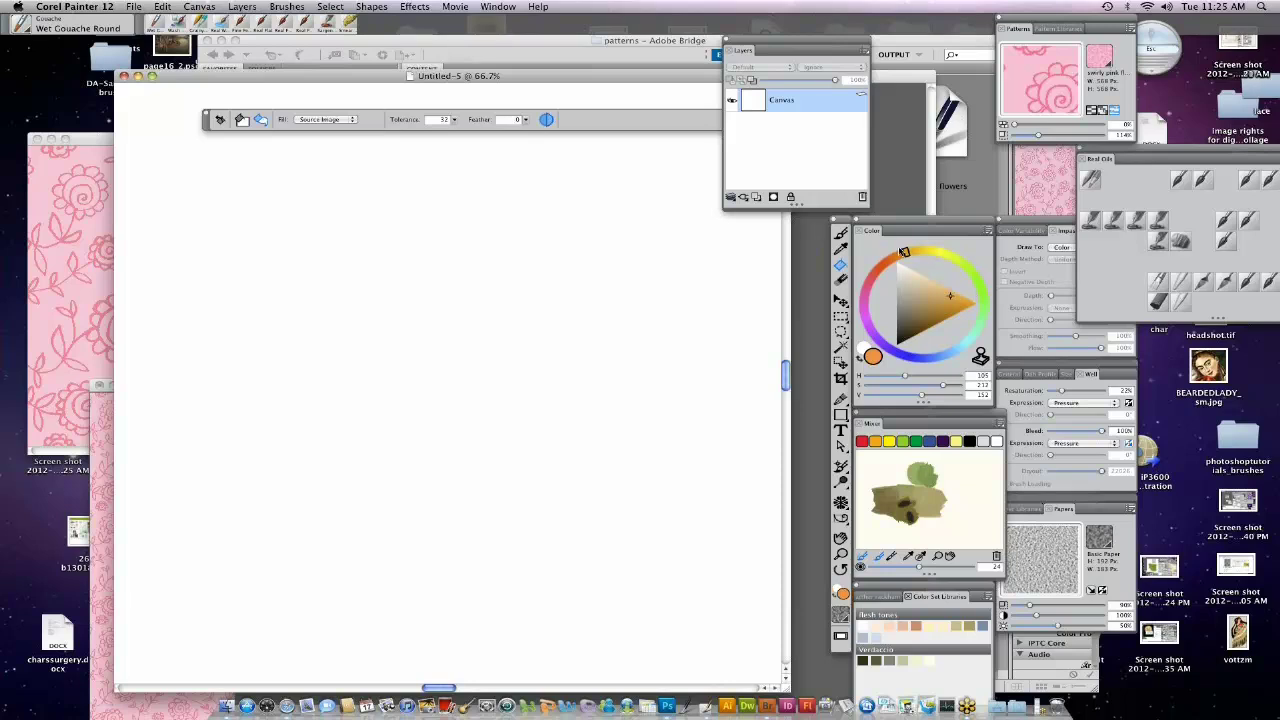
pyautogui.moveTo(904, 252)
pyautogui.mouseDown()
pyautogui.moveTo(865, 291)
pyautogui.moveTo(933, 283)
pyautogui.mouseUp()
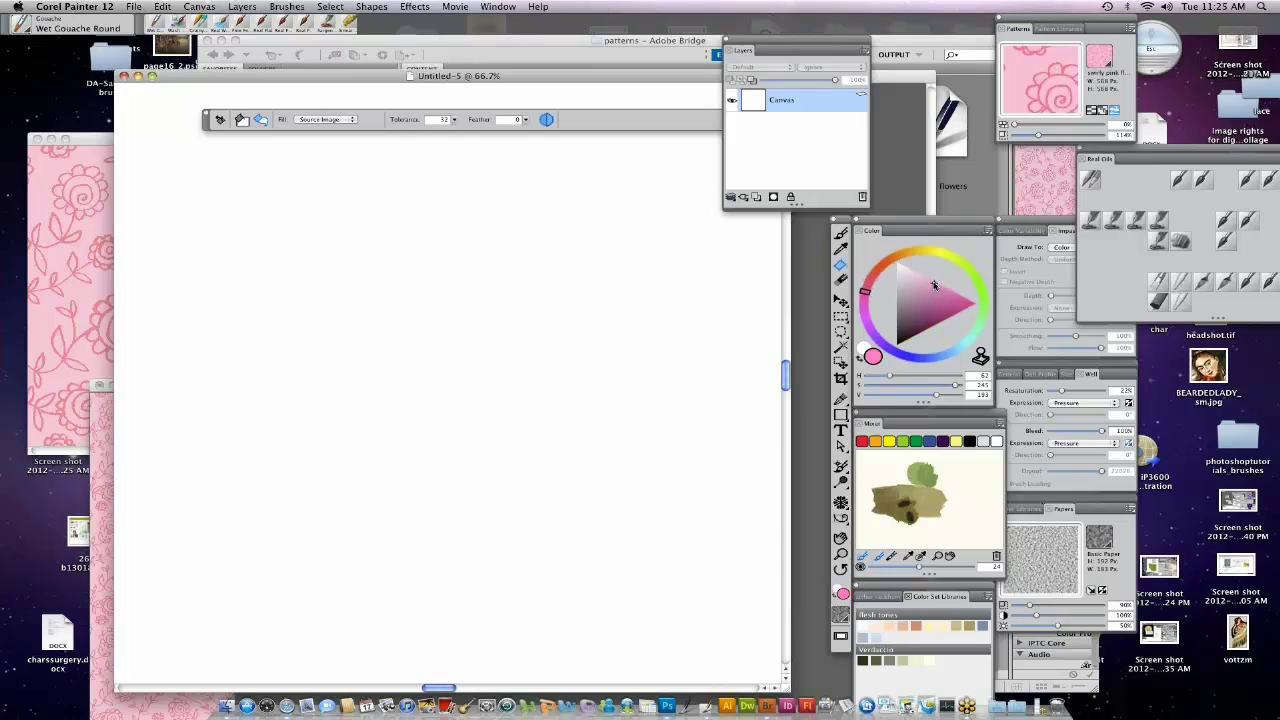
pyautogui.click(842, 235)
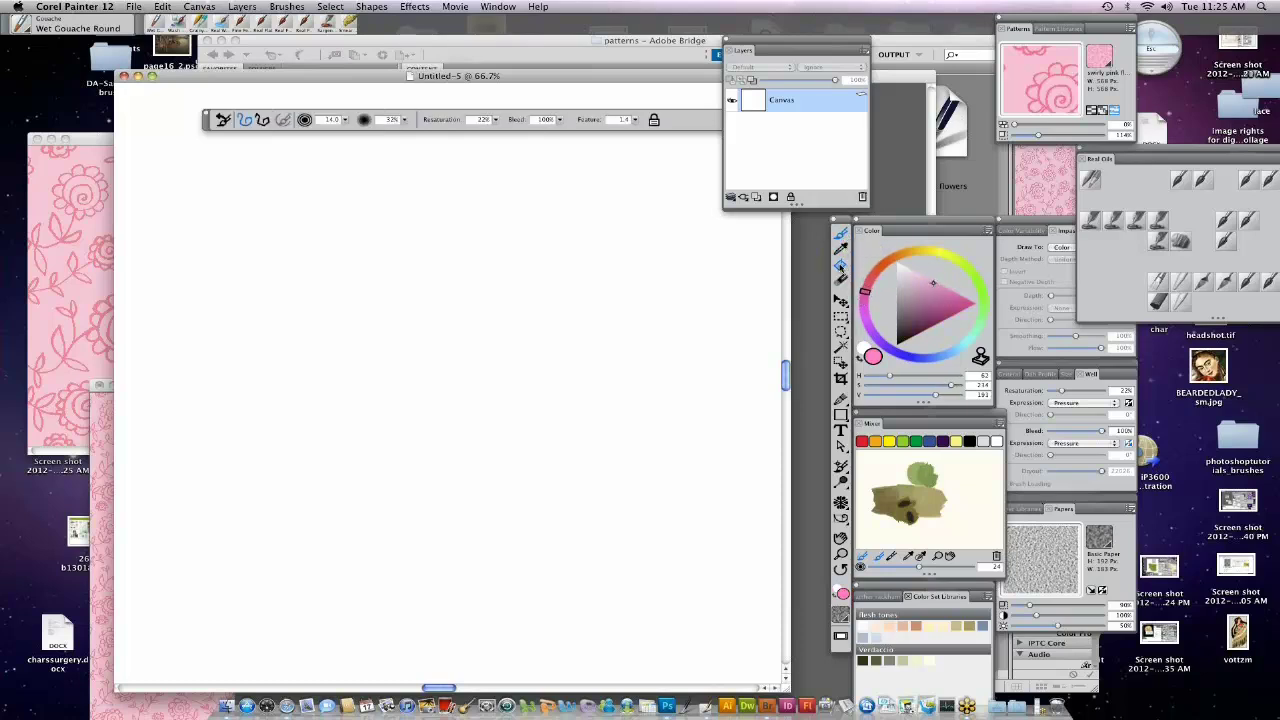
pyautogui.click(841, 266)
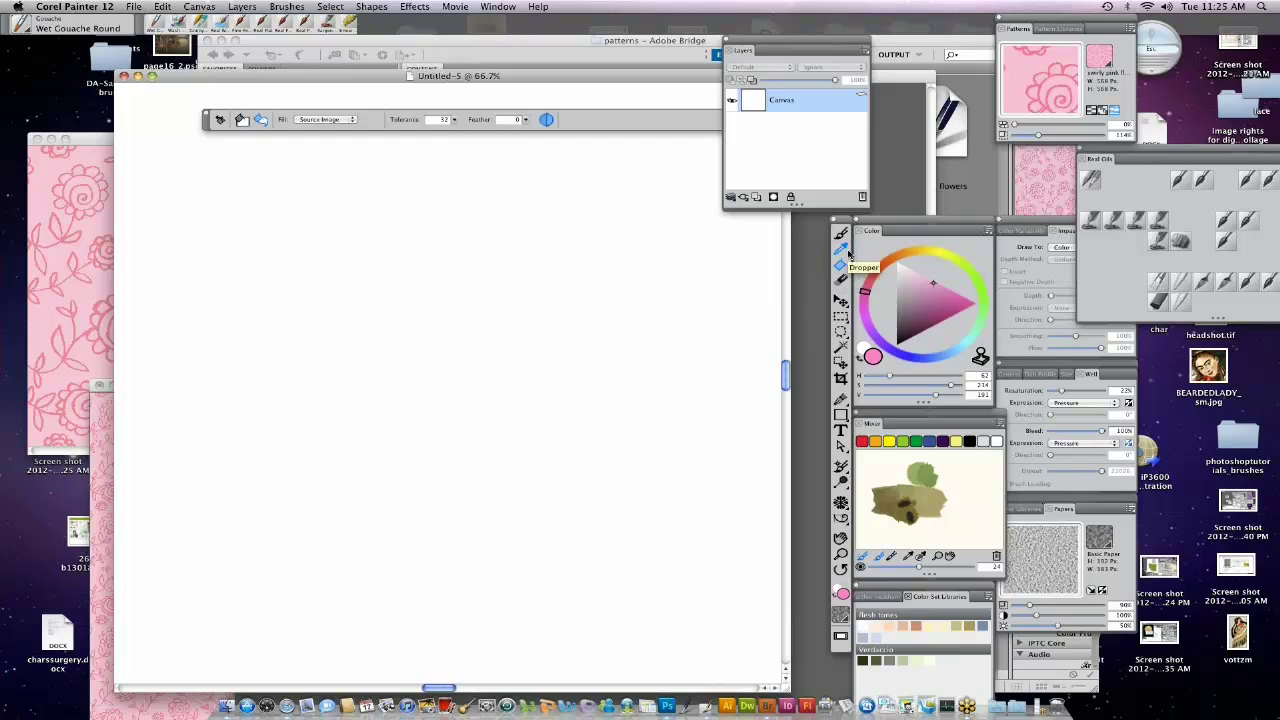
pyautogui.moveTo(865, 289); pyautogui.dragTo(868, 281)
pyautogui.click(924, 283)
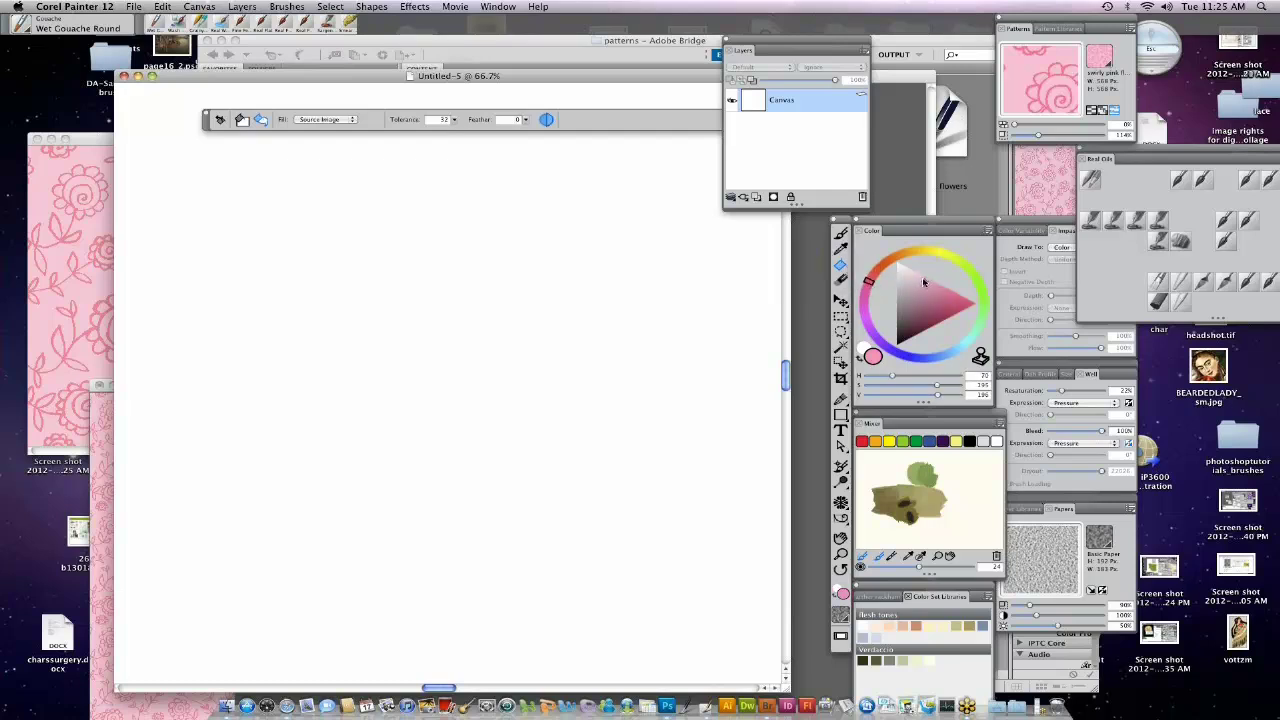
pyautogui.click(923, 279)
# Set the Paint Bucket to fill with Current Color and fill the blank 5-inch canvas with light pink.
pyautogui.click(548, 369)
pyautogui.press('super+z')
pyautogui.click(340, 119)
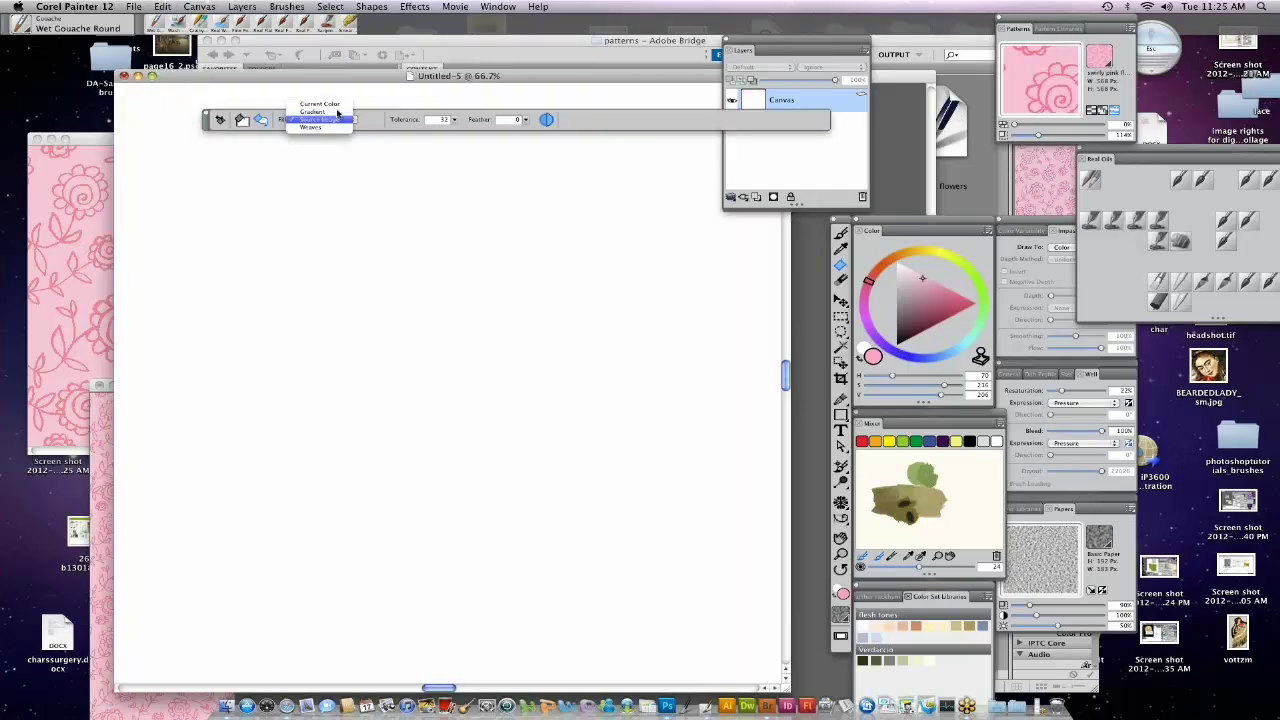
pyautogui.click(330, 104)
pyautogui.click(520, 201)
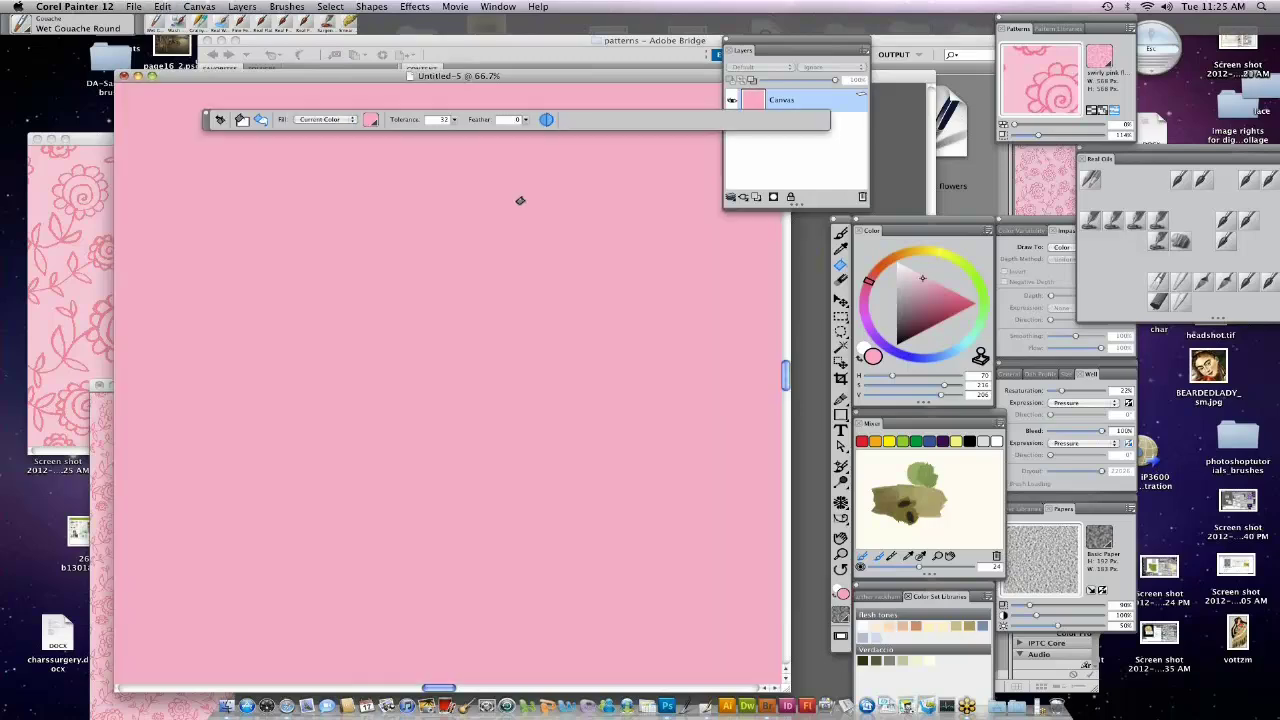
# Select the Croquil Pen variant from the Pens brush category.
pyautogui.click(865, 51)
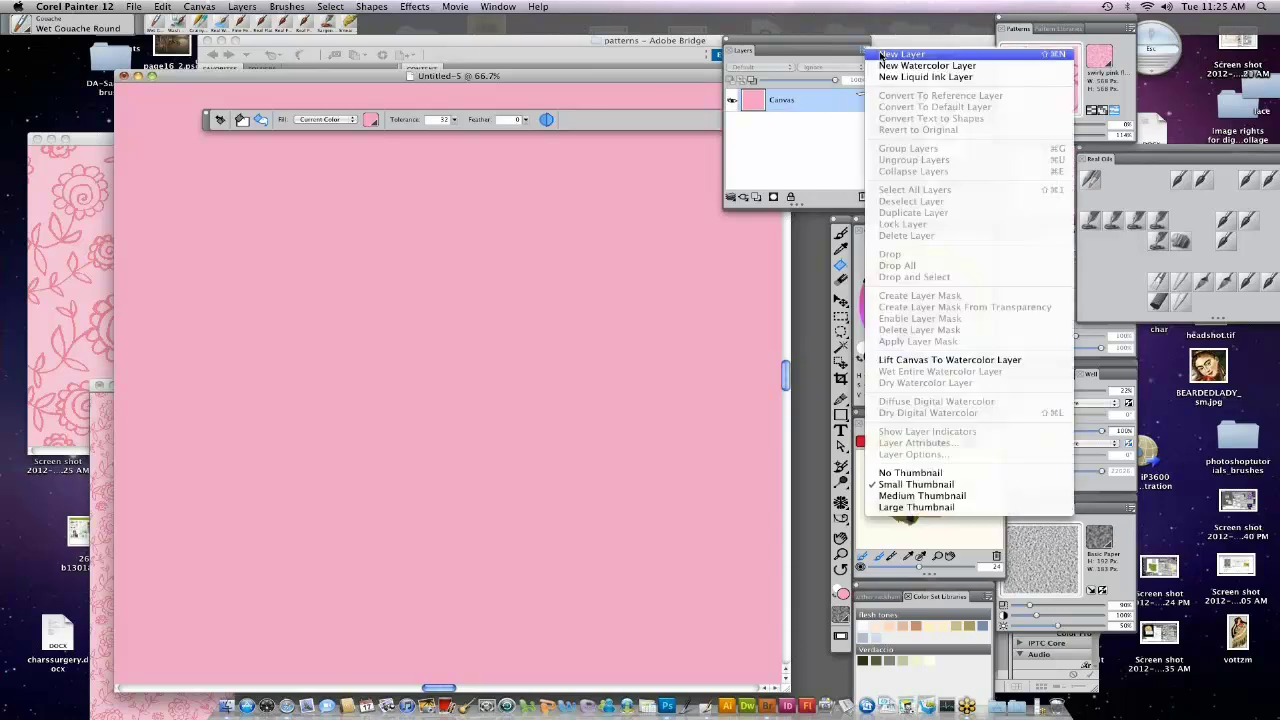
pyautogui.click(838, 104)
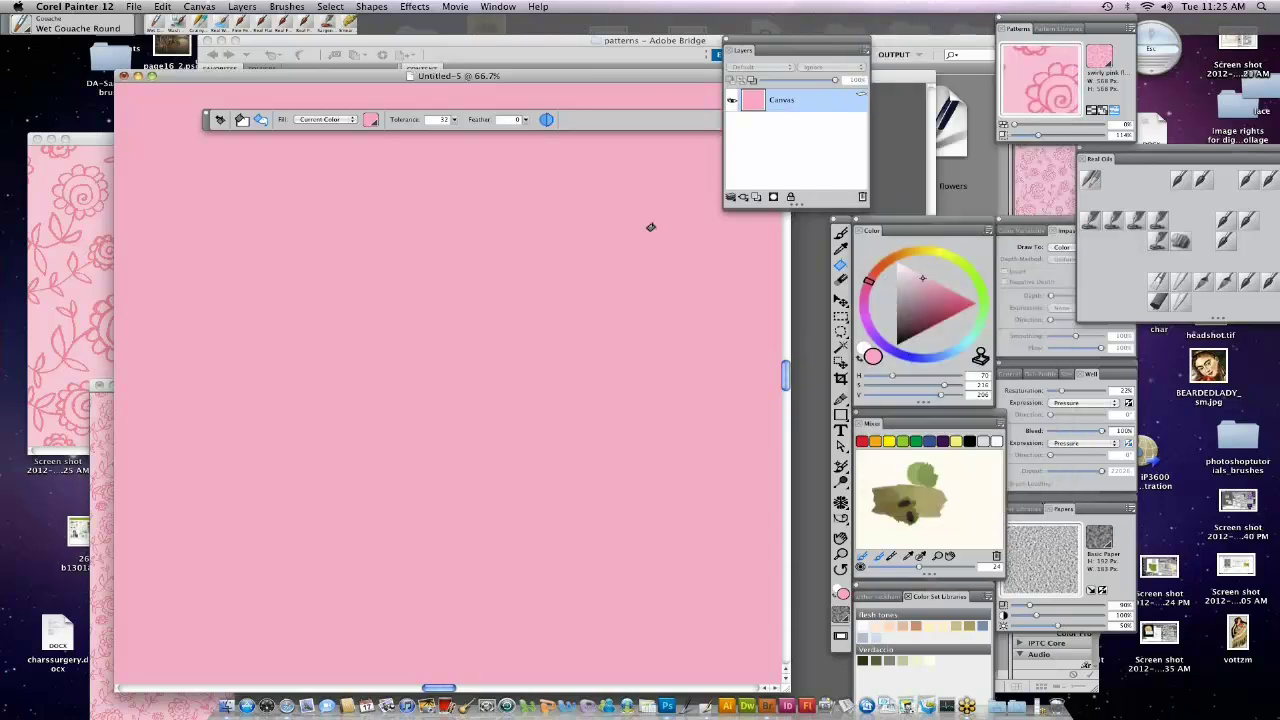
pyautogui.click(840, 233)
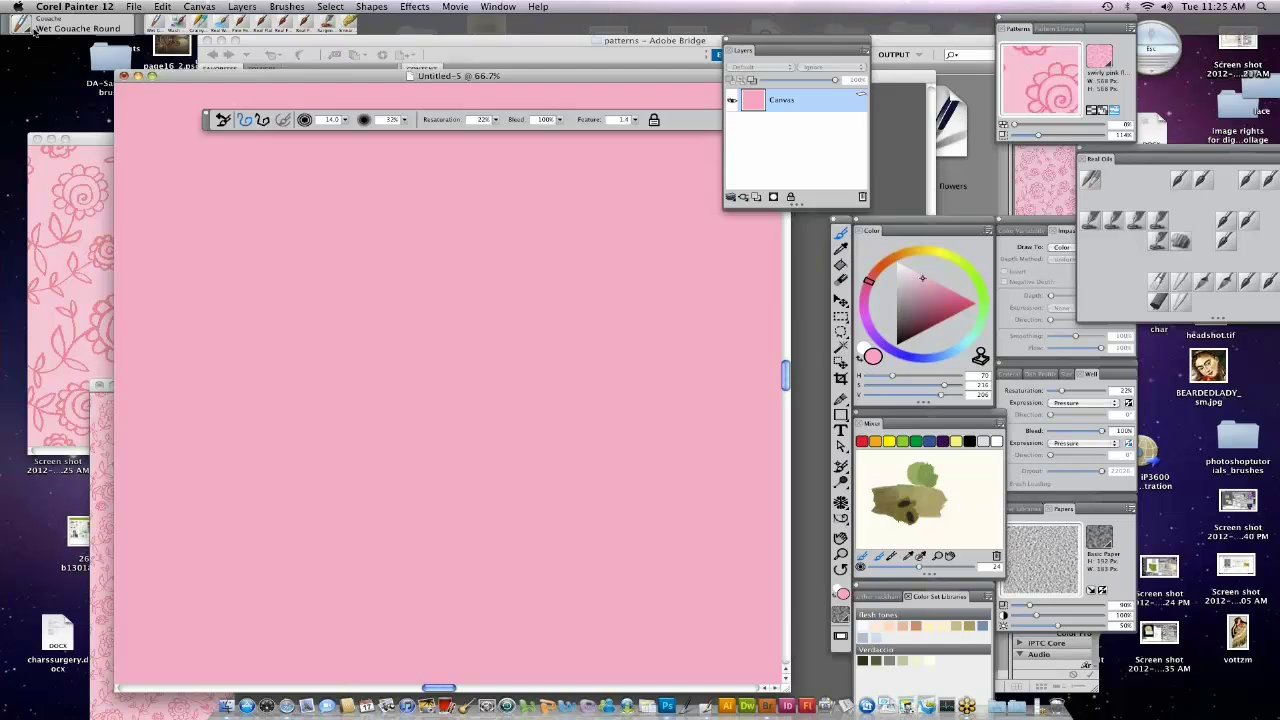
pyautogui.click(33, 28)
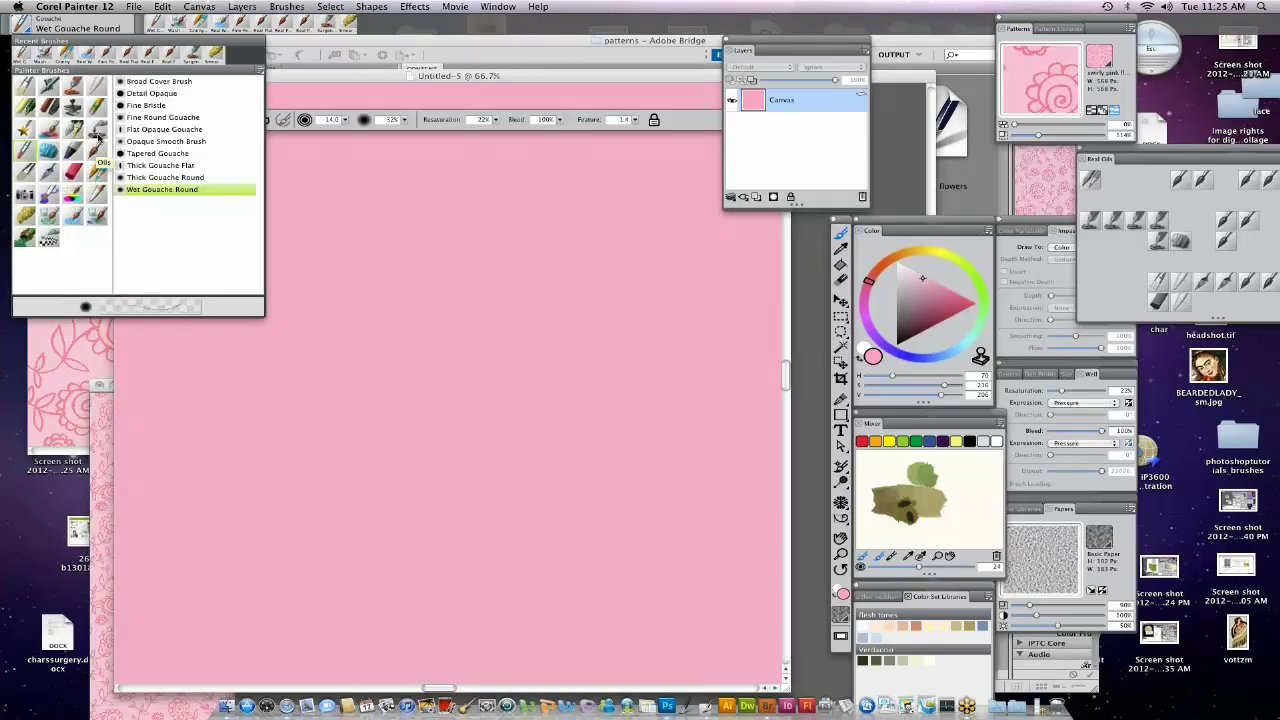
pyautogui.click(75, 133)
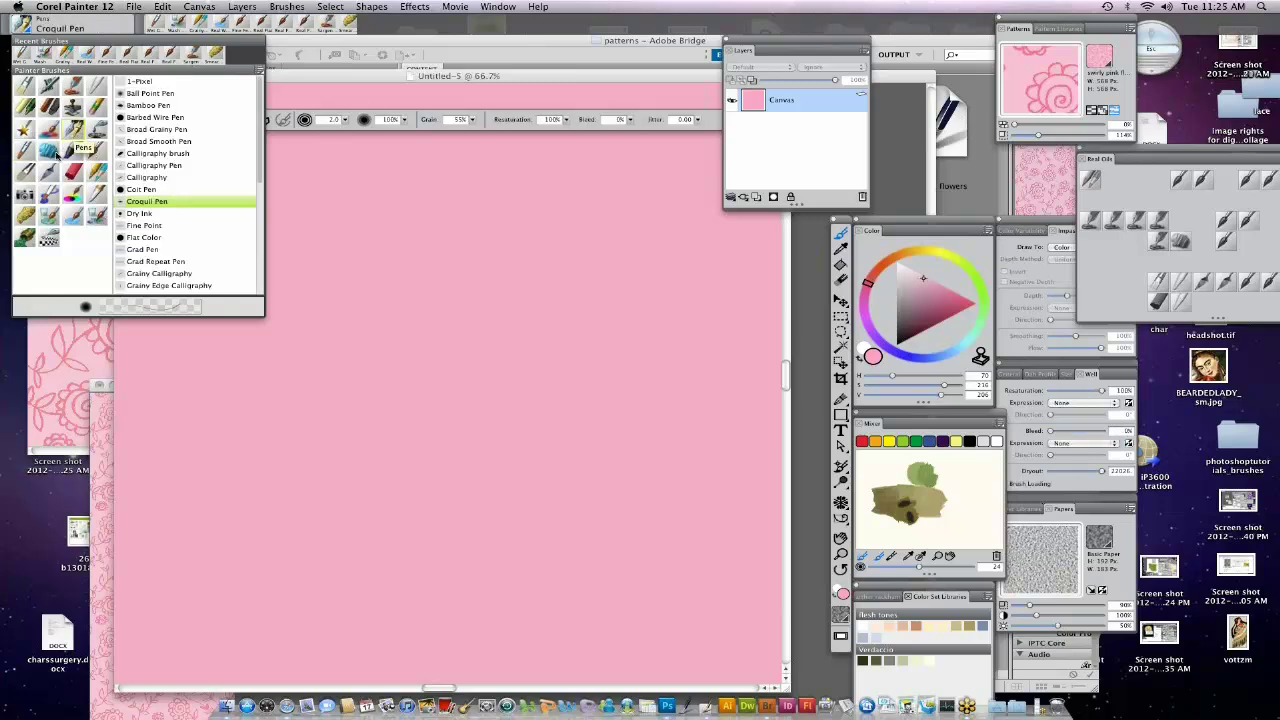
pyautogui.click(664, 76)
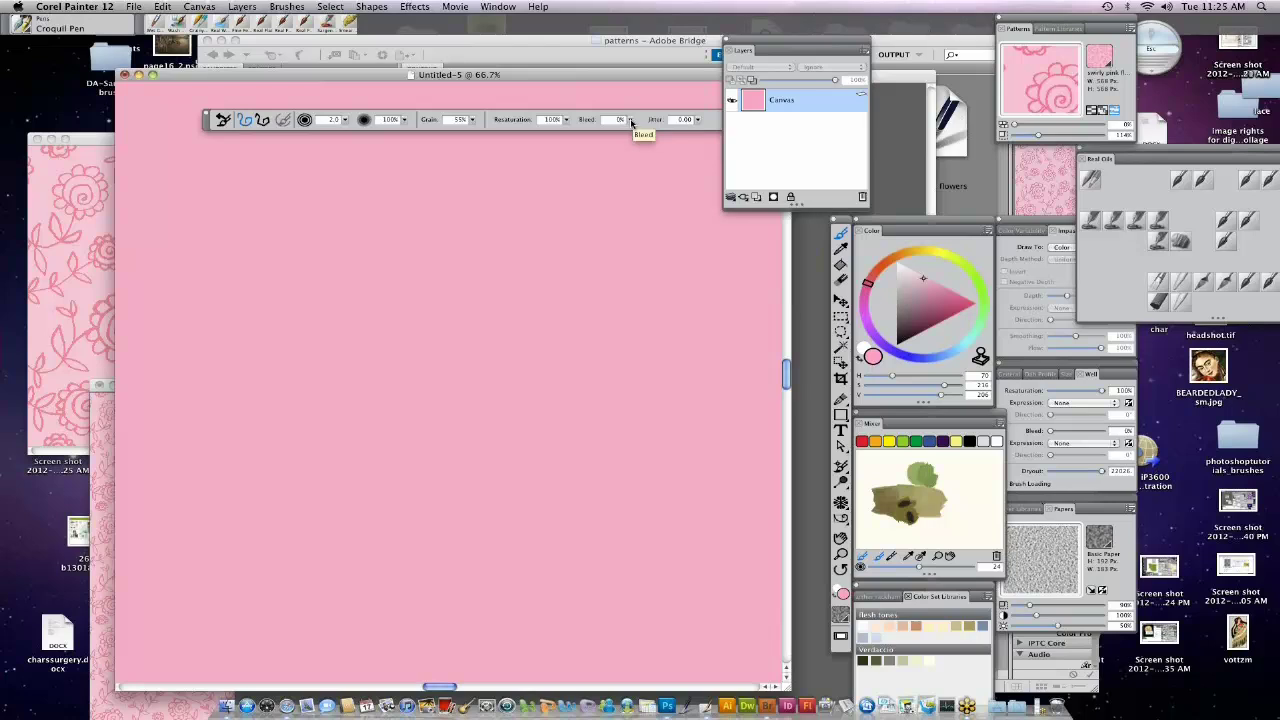
# Apply Define Pattern to the plain pink canvas.
pyautogui.click(643, 80)
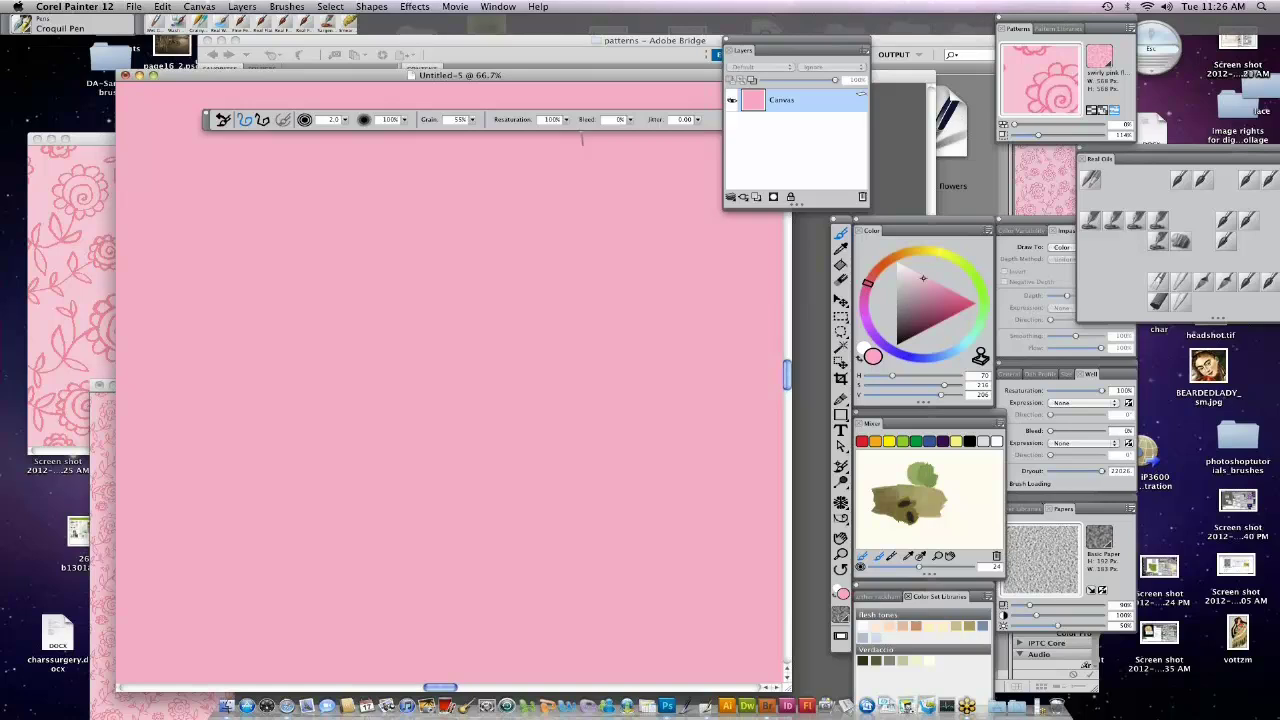
pyautogui.click(1040, 80)
pyautogui.click(1130, 28)
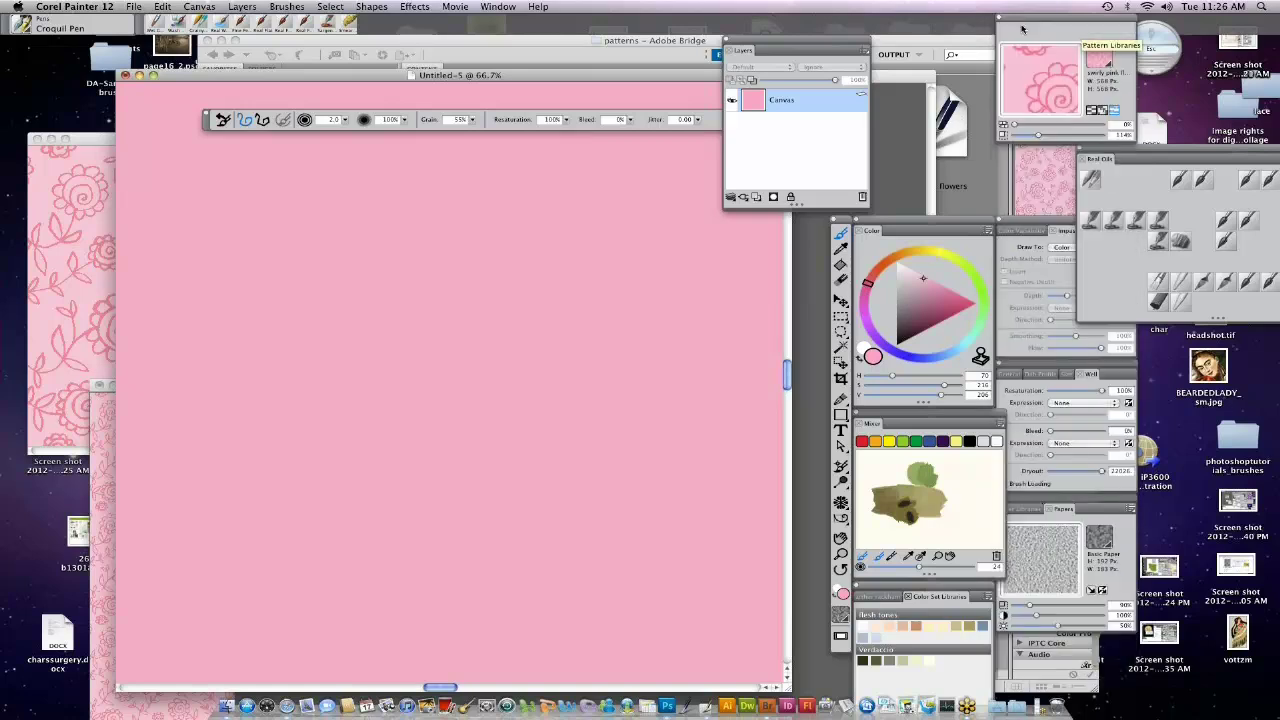
pyautogui.click(1130, 28)
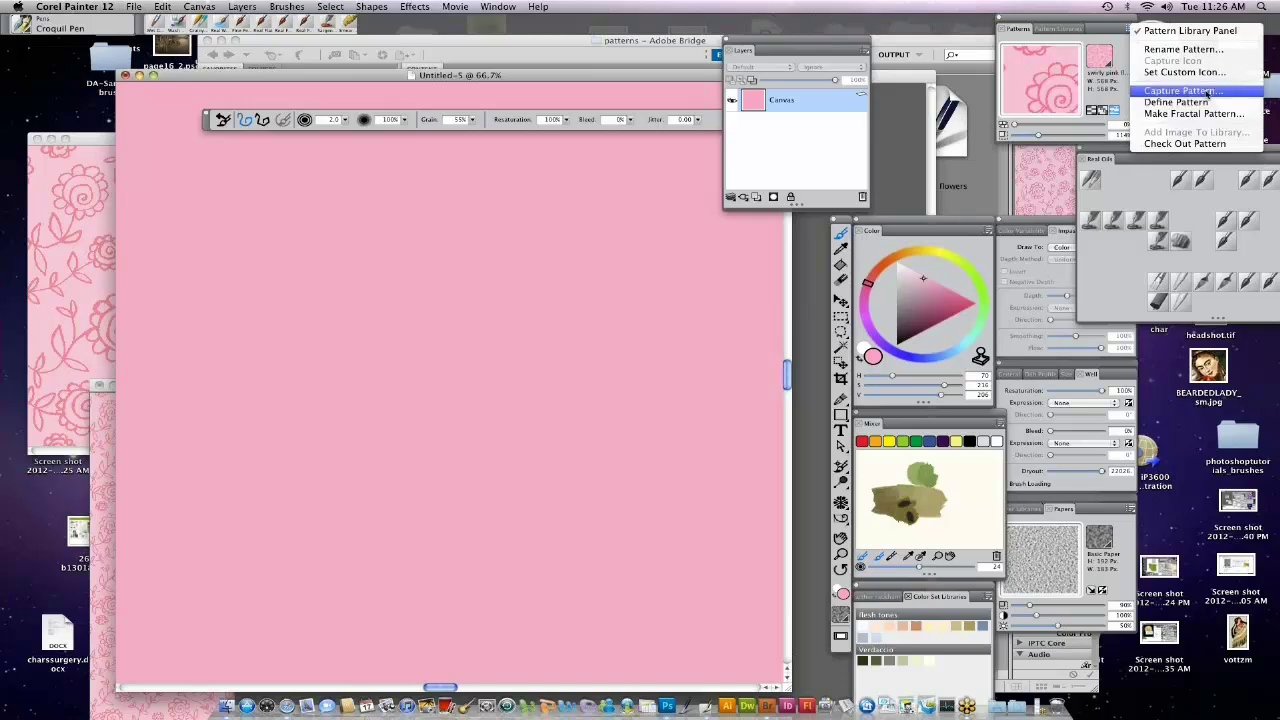
pyautogui.click(1127, 29)
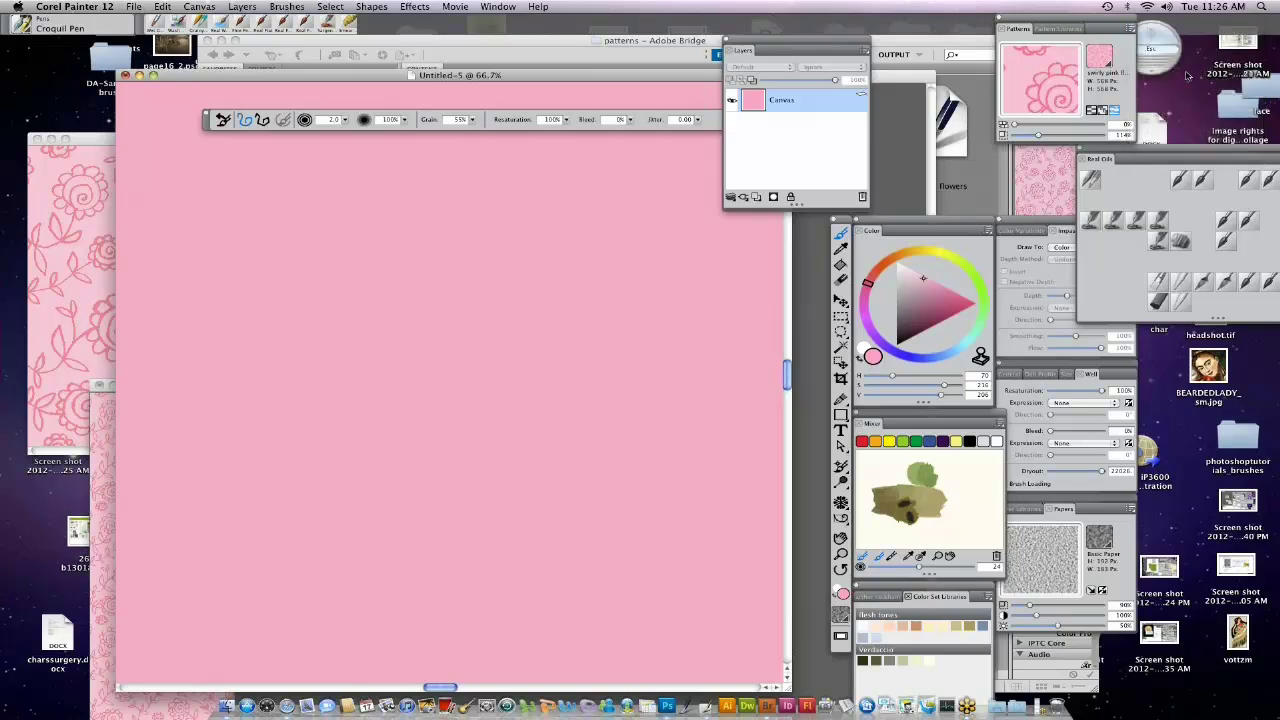
pyautogui.click(1127, 29)
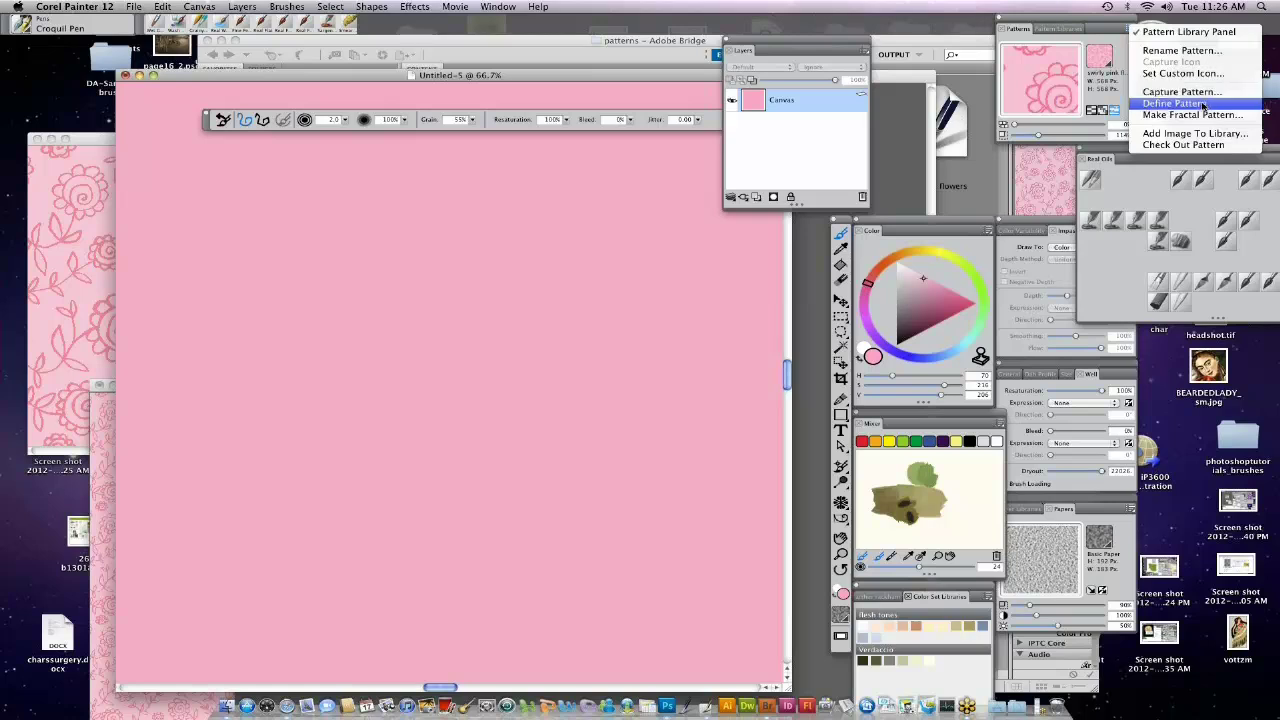
pyautogui.click(1206, 105)
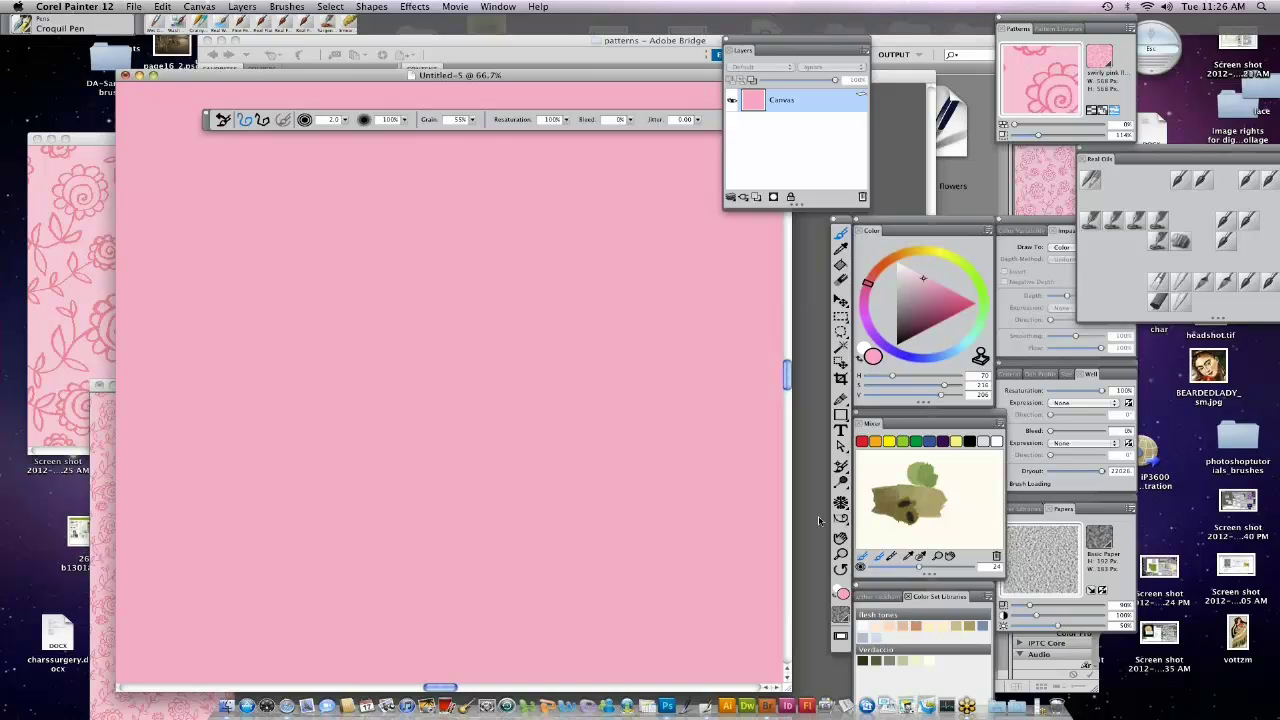
# Draw a dark pink flower with a spiral center and looped petals near the canvas center, using pen size 20.
pyautogui.click(840, 553)
pyautogui.keyDown('alt'); pyautogui.click(557, 442); pyautogui.keyUp('alt')
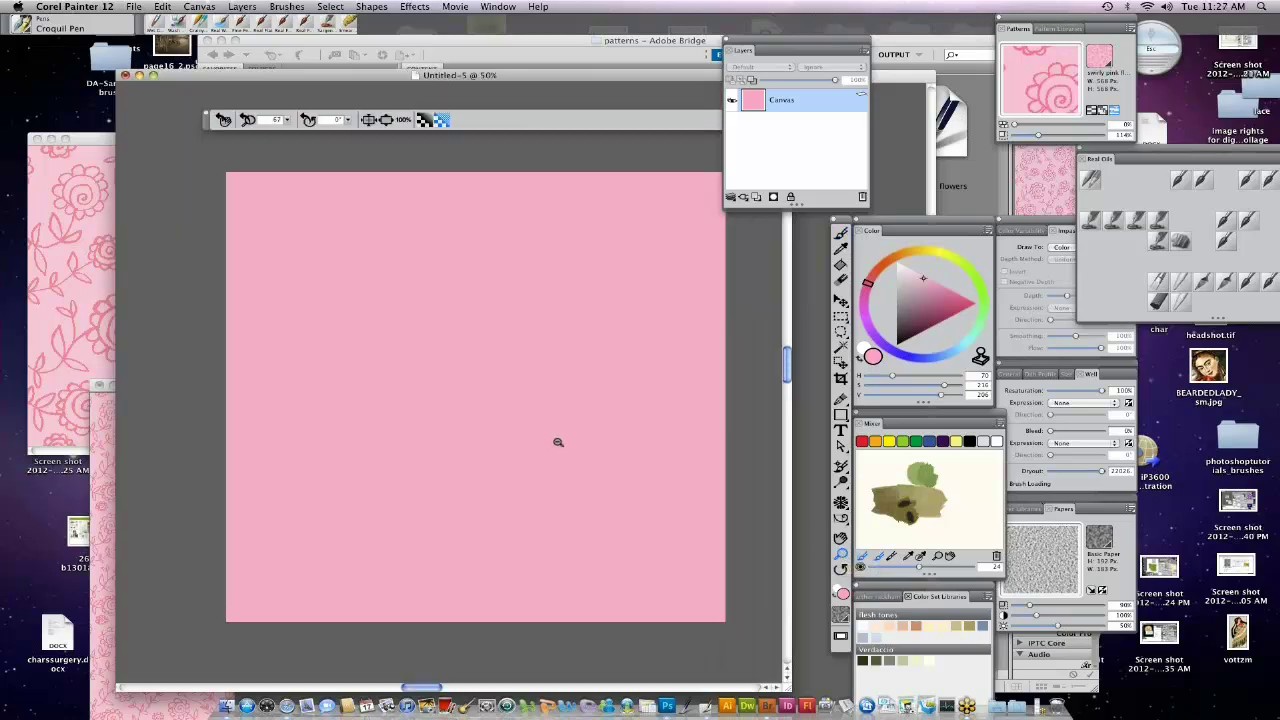
pyautogui.click(841, 233)
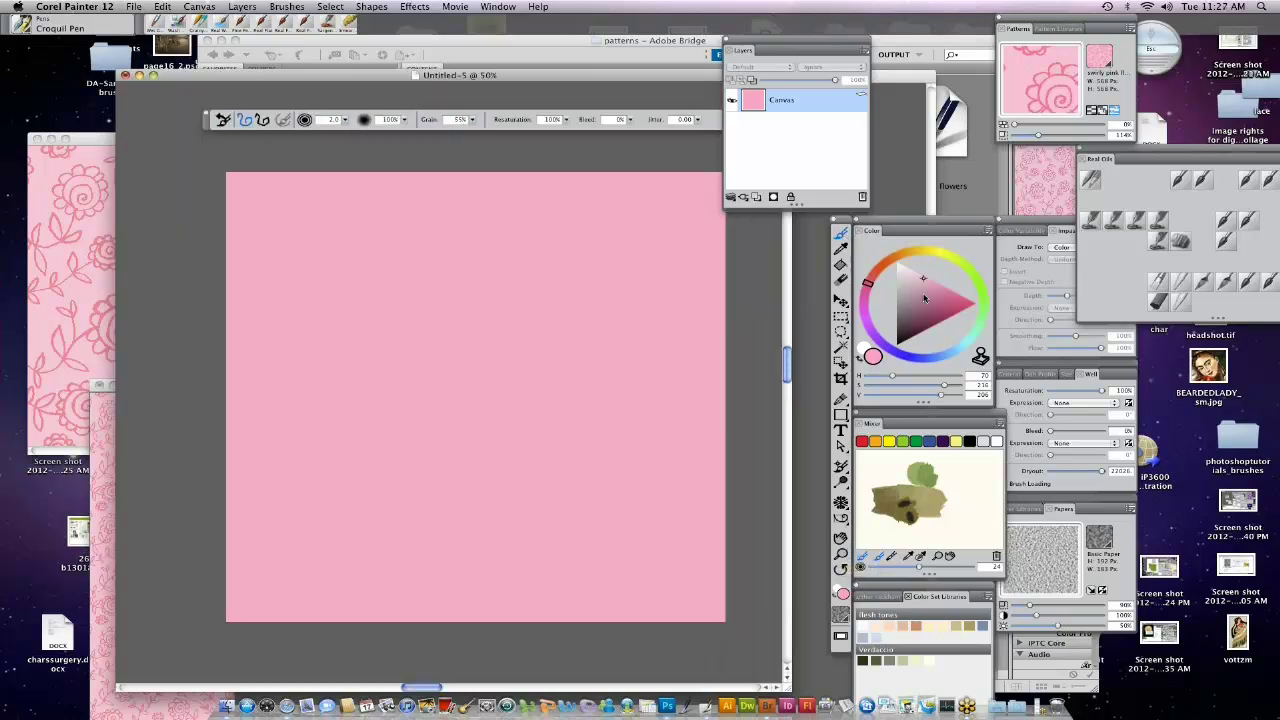
pyautogui.click(940, 316)
pyautogui.moveTo(940, 316); pyautogui.dragTo(936, 306)
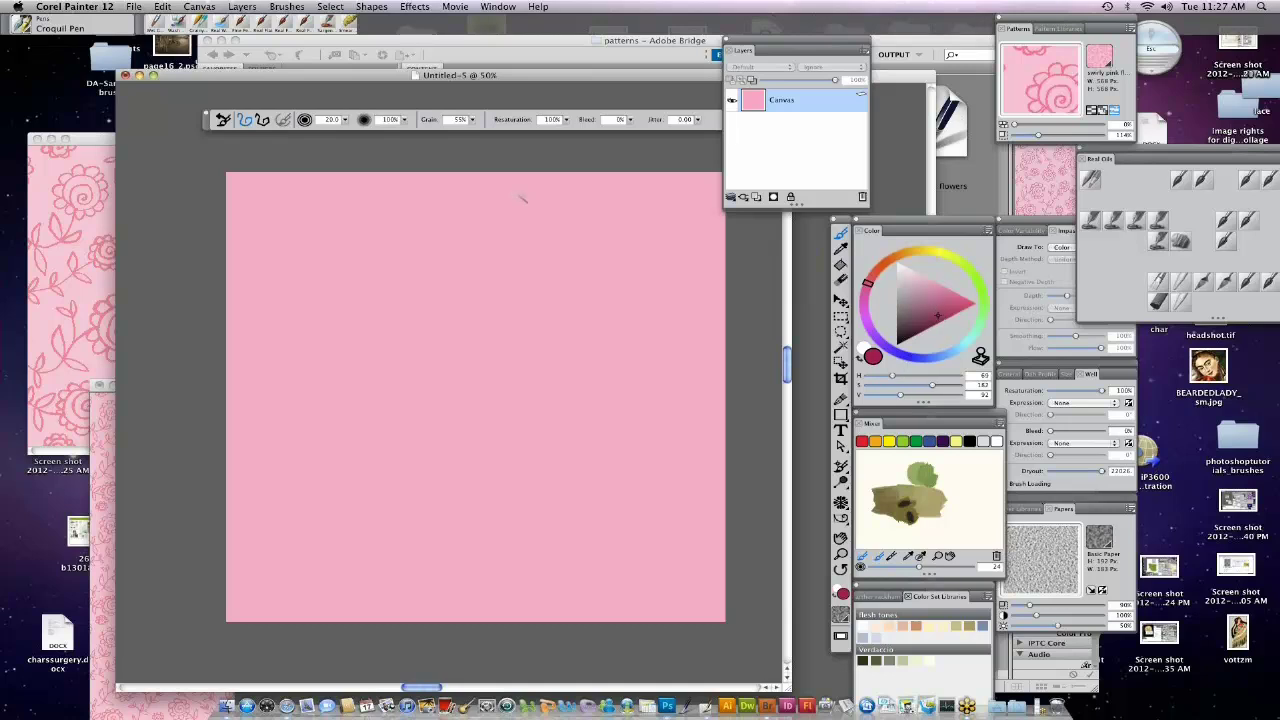
pyautogui.moveTo(466, 342)
pyautogui.mouseDown()
pyautogui.moveTo(457, 337)
pyautogui.moveTo(477, 342)
pyautogui.moveTo(516, 320)
pyautogui.moveTo(500, 362)
pyautogui.moveTo(468, 376)
pyautogui.moveTo(427, 340)
pyautogui.moveTo(478, 305)
pyautogui.moveTo(476, 322)
pyautogui.moveTo(534, 234)
pyautogui.moveTo(504, 149)
pyautogui.mouseUp()
# Draw a long curved stem from the canvas's upper edge to its lower edge, and undo both stem strokes.
pyautogui.moveTo(333, 172)
pyautogui.mouseDown()
pyautogui.moveTo(278, 245)
pyautogui.moveTo(301, 422)
pyautogui.moveTo(423, 530)
pyautogui.moveTo(443, 651)
pyautogui.mouseUp()
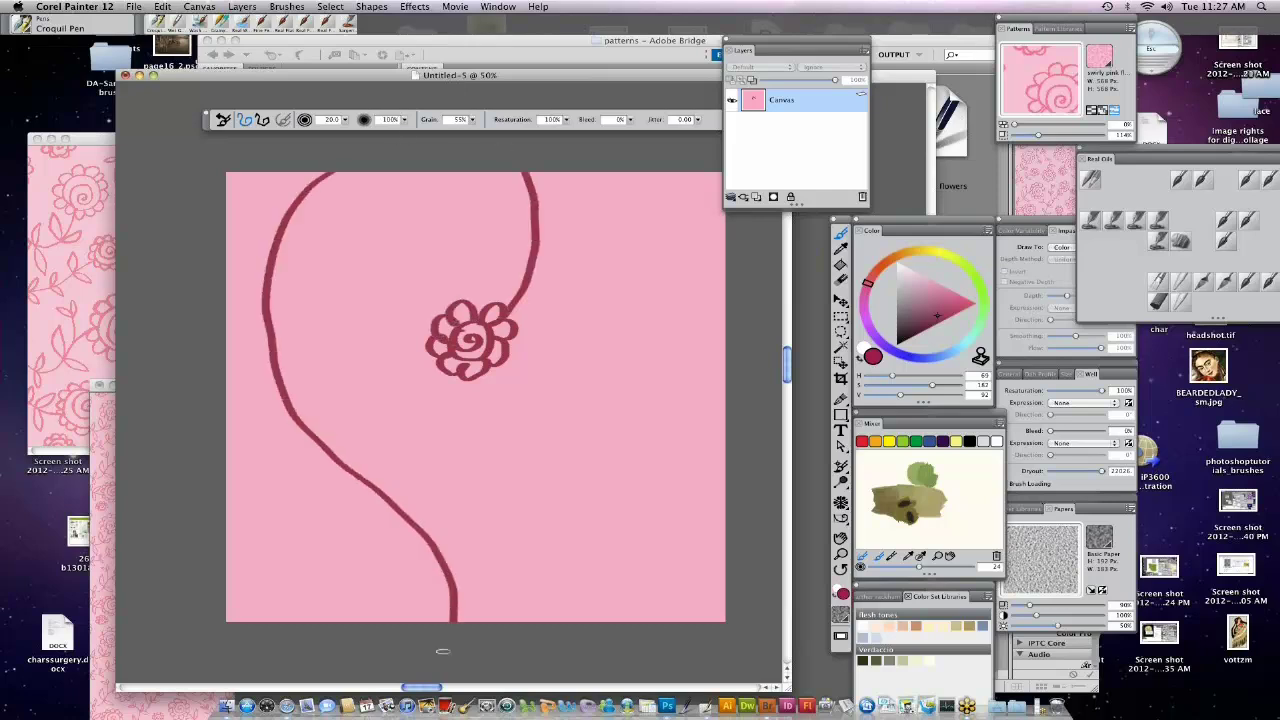
pyautogui.press('super+z')
pyautogui.press('super+z')
# Apply Define Pattern to the canvas and draw two curving, spiral-ended stems from the central flower, wrapping across the upper and left edges.
pyautogui.click(1130, 28)
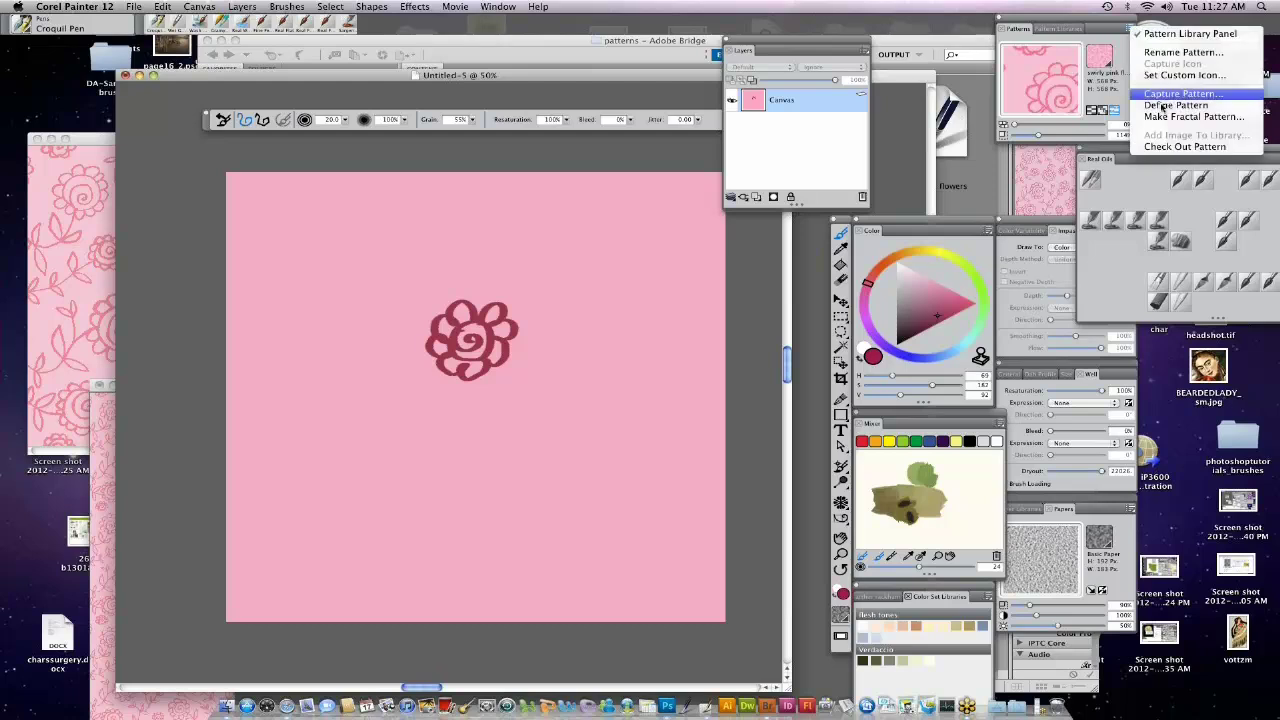
pyautogui.click(1170, 105)
pyautogui.moveTo(480, 305)
pyautogui.mouseDown()
pyautogui.moveTo(505, 188)
pyautogui.moveTo(688, 145)
pyautogui.moveTo(610, 225)
pyautogui.moveTo(640, 216)
pyautogui.mouseUp()
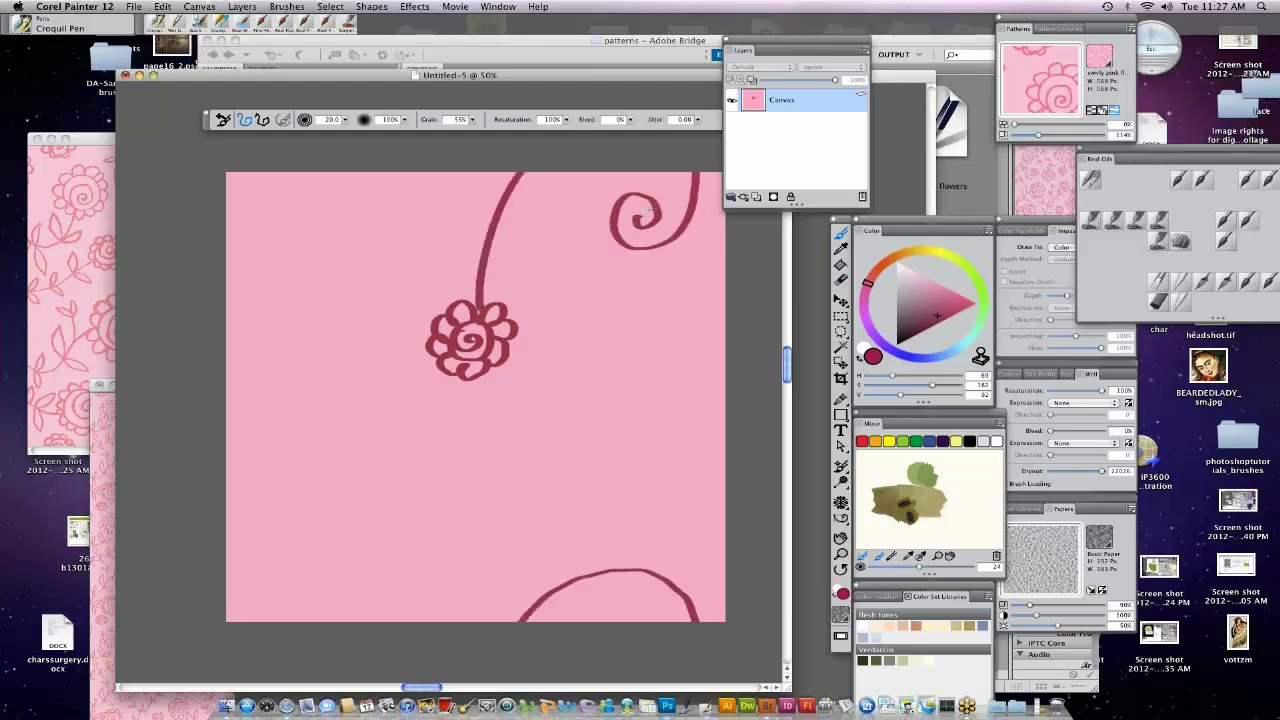
pyautogui.moveTo(480, 373)
pyautogui.mouseDown()
pyautogui.moveTo(466, 422)
pyautogui.moveTo(258, 422)
pyautogui.moveTo(136, 448)
pyautogui.moveTo(246, 527)
pyautogui.moveTo(256, 485)
pyautogui.mouseUp()
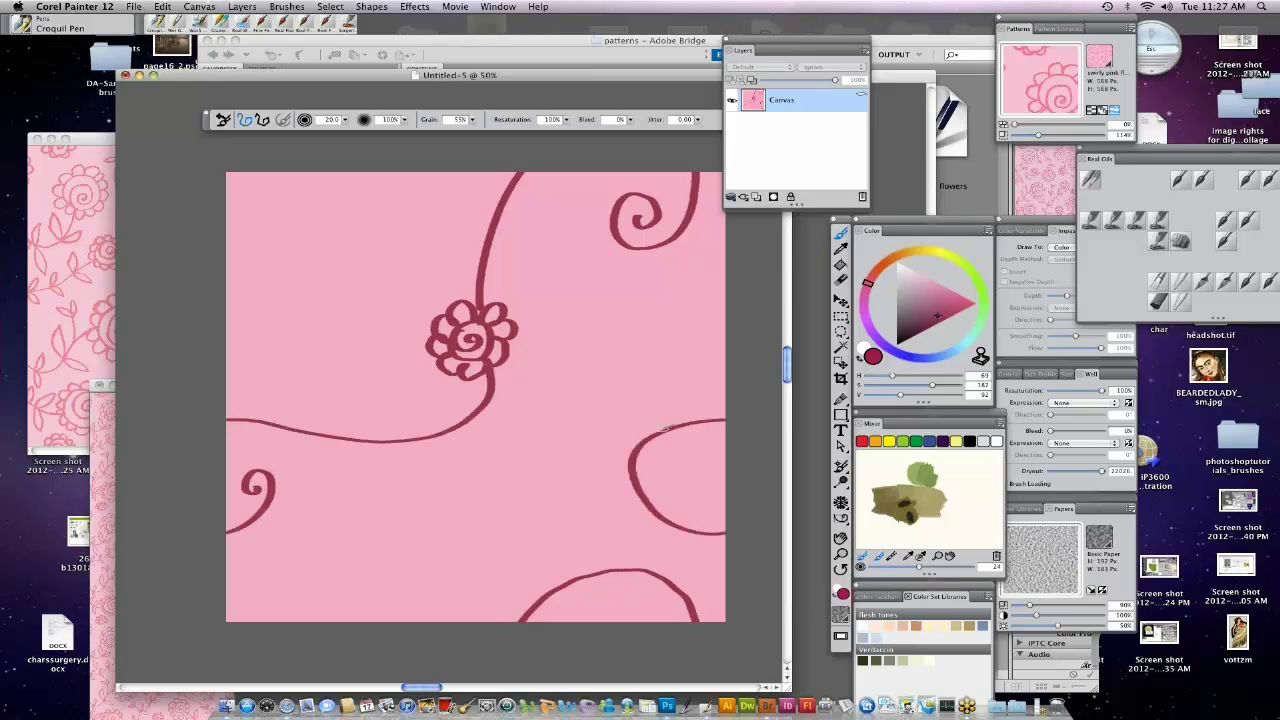
# Draw two more spiral-centered flowers, one on a leafy stem beside the central flower and one near the lower edge with a curled stem.
pyautogui.moveTo(668, 428)
pyautogui.mouseDown()
pyautogui.moveTo(655, 364)
pyautogui.moveTo(687, 386)
pyautogui.moveTo(695, 339)
pyautogui.moveTo(707, 352)
pyautogui.moveTo(687, 378)
pyautogui.moveTo(681, 351)
pyautogui.moveTo(682, 379)
pyautogui.moveTo(633, 301)
pyautogui.moveTo(607, 306)
pyautogui.moveTo(622, 322)
pyautogui.moveTo(602, 294)
pyautogui.moveTo(620, 282)
pyautogui.moveTo(576, 292)
pyautogui.moveTo(575, 322)
pyautogui.moveTo(620, 343)
pyautogui.moveTo(624, 323)
pyautogui.moveTo(644, 319)
pyautogui.moveTo(613, 266)
pyautogui.mouseUp()
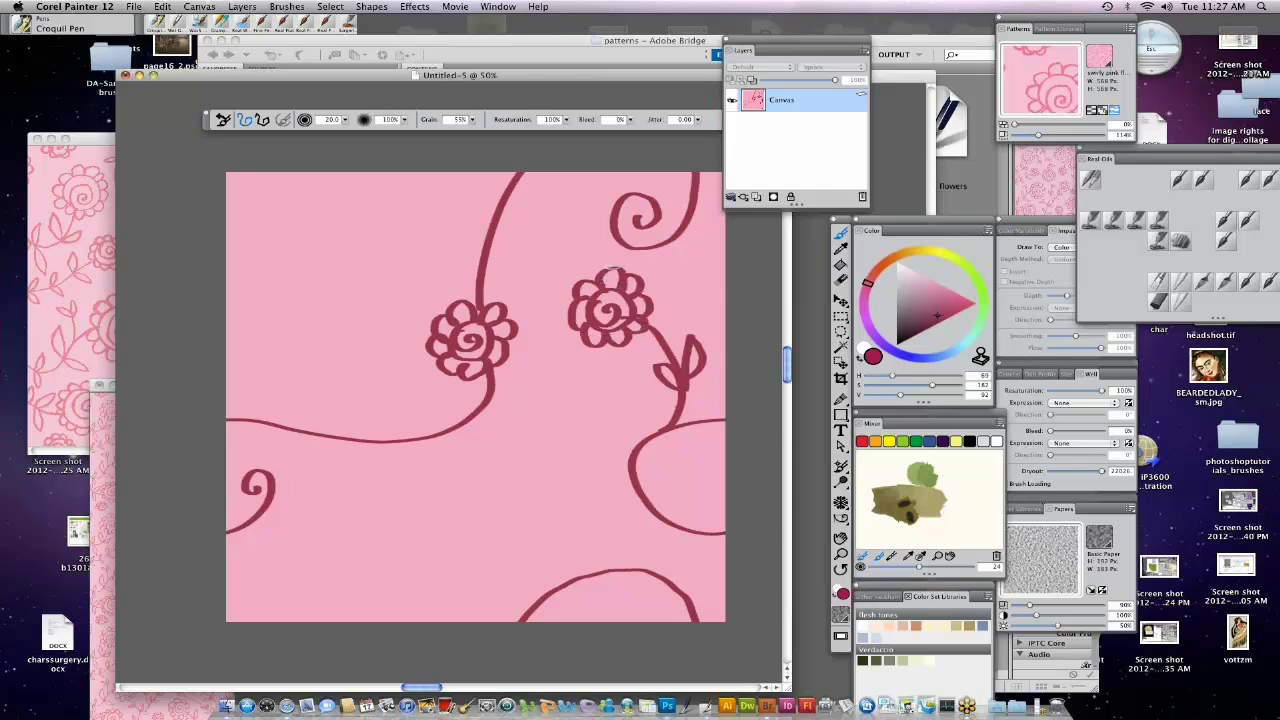
pyautogui.moveTo(396, 549)
pyautogui.mouseDown()
pyautogui.moveTo(438, 540)
pyautogui.moveTo(418, 545)
pyautogui.moveTo(428, 573)
pyautogui.moveTo(393, 590)
pyautogui.moveTo(356, 560)
pyautogui.moveTo(398, 523)
pyautogui.moveTo(428, 551)
pyautogui.moveTo(401, 578)
pyautogui.moveTo(243, 633)
pyautogui.moveTo(248, 517)
pyautogui.moveTo(310, 510)
pyautogui.mouseUp()
pyautogui.hotkey('ctrl', 'z')
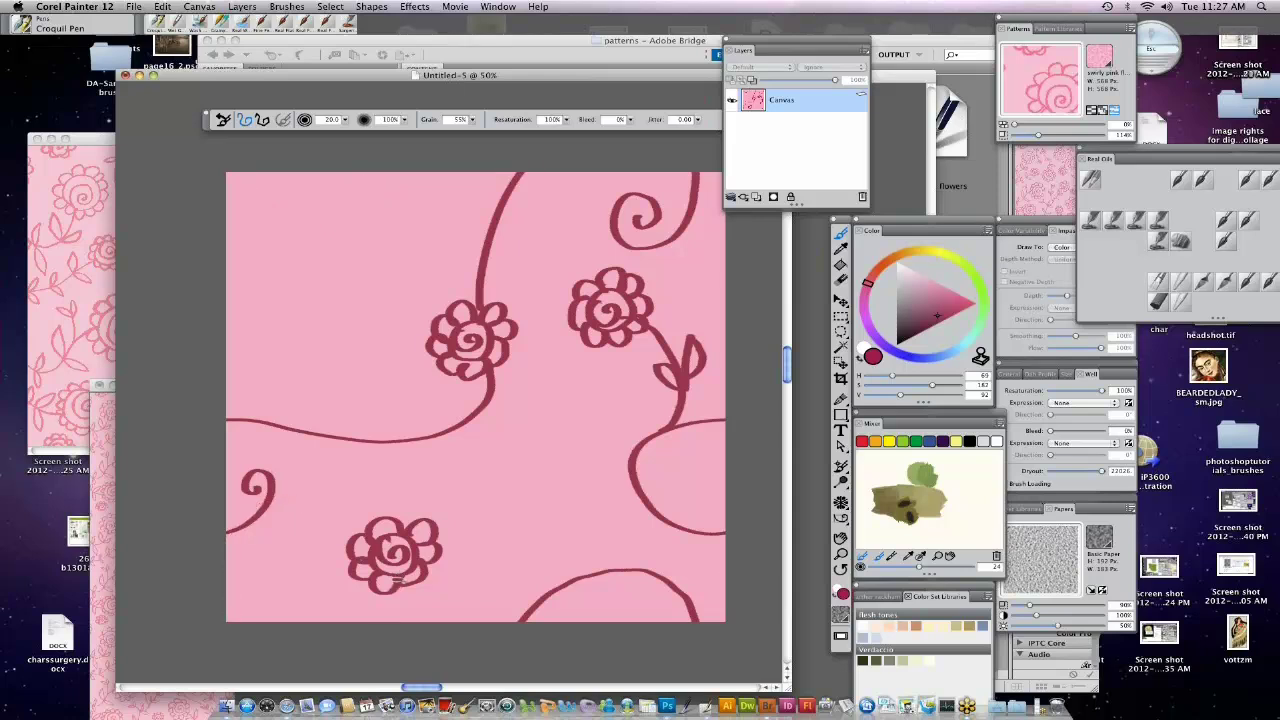
pyautogui.moveTo(402, 578)
pyautogui.mouseDown()
pyautogui.moveTo(341, 631)
pyautogui.moveTo(318, 591)
pyautogui.mouseUp()
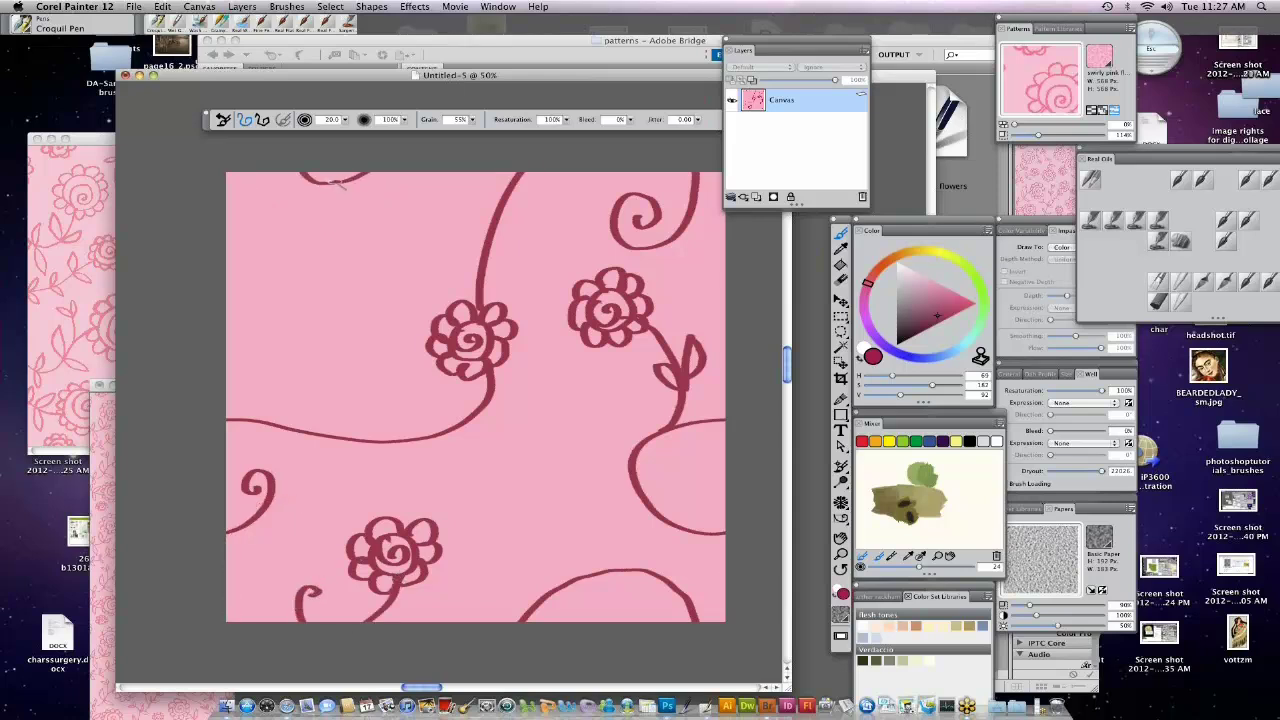
# Add leaf-tipped branches in the upper-left area and below the second flower, plus a curl off the upper-right spiral wrapping across the canvas edge.
pyautogui.moveTo(328, 183)
pyautogui.mouseDown()
pyautogui.moveTo(317, 228)
pyautogui.moveTo(337, 270)
pyautogui.moveTo(322, 230)
pyautogui.mouseUp()
pyautogui.moveTo(336, 184)
pyautogui.mouseDown()
pyautogui.moveTo(395, 240)
pyautogui.moveTo(300, 345)
pyautogui.moveTo(304, 374)
pyautogui.moveTo(317, 340)
pyautogui.mouseUp()
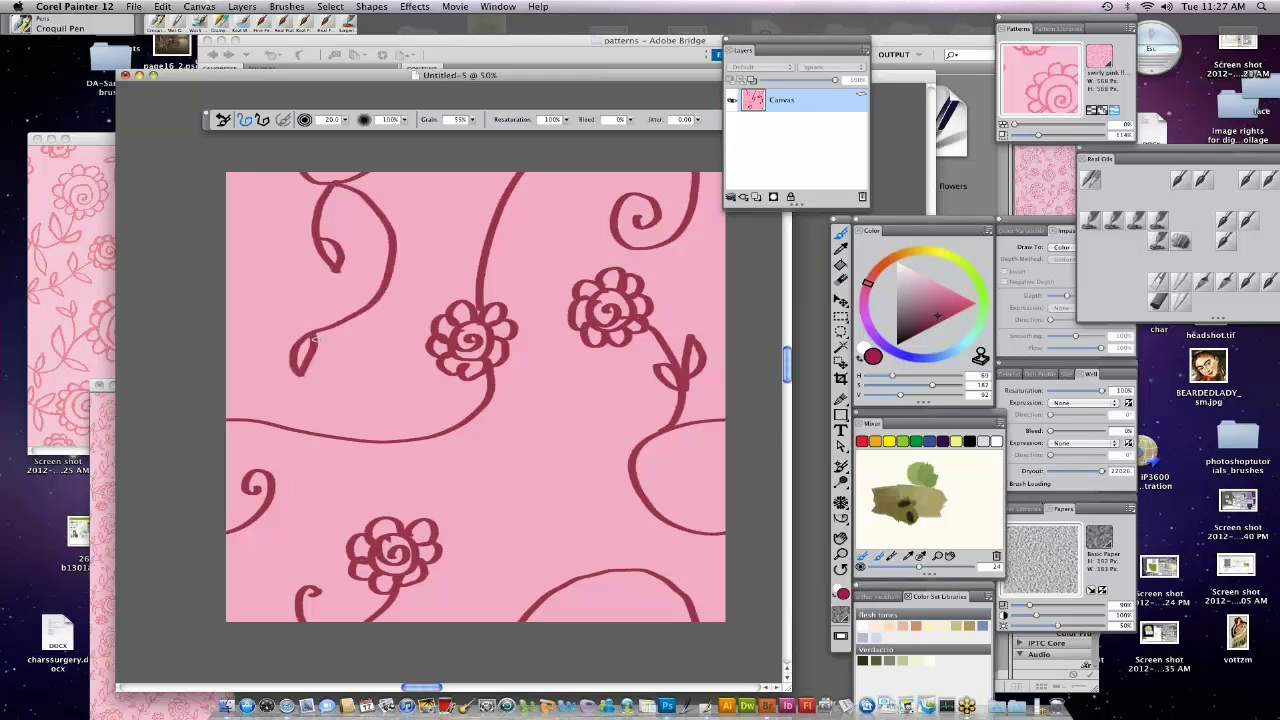
pyautogui.moveTo(655, 430)
pyautogui.mouseDown()
pyautogui.moveTo(537, 469)
pyautogui.moveTo(571, 445)
pyautogui.moveTo(565, 413)
pyautogui.moveTo(622, 424)
pyautogui.mouseUp()
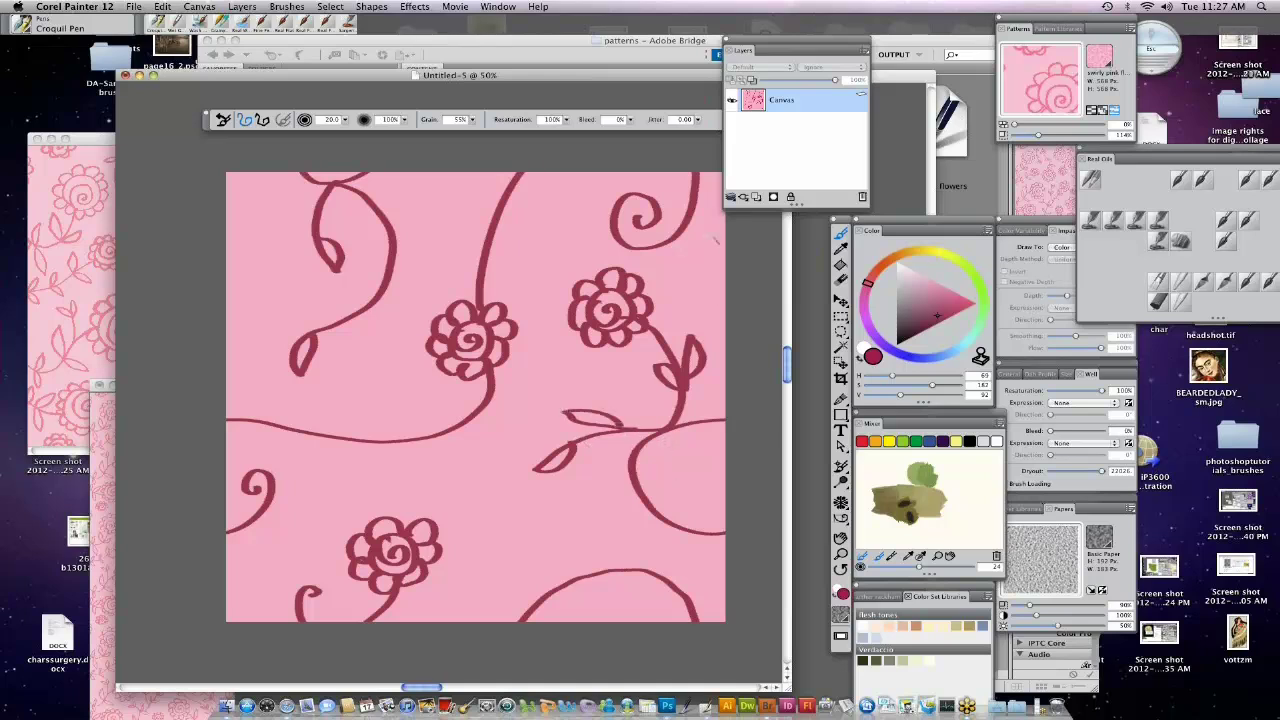
pyautogui.moveTo(693, 212)
pyautogui.mouseDown()
pyautogui.moveTo(694, 243)
pyautogui.moveTo(738, 230)
pyautogui.mouseUp()
pyautogui.press('super+z')
pyautogui.moveTo(698, 222); pyautogui.dragTo(720, 233)
# Bring the flowerpattern_wip image forward and select its entire canvas.
pyautogui.moveTo(99, 140); pyautogui.dragTo(383, 142)
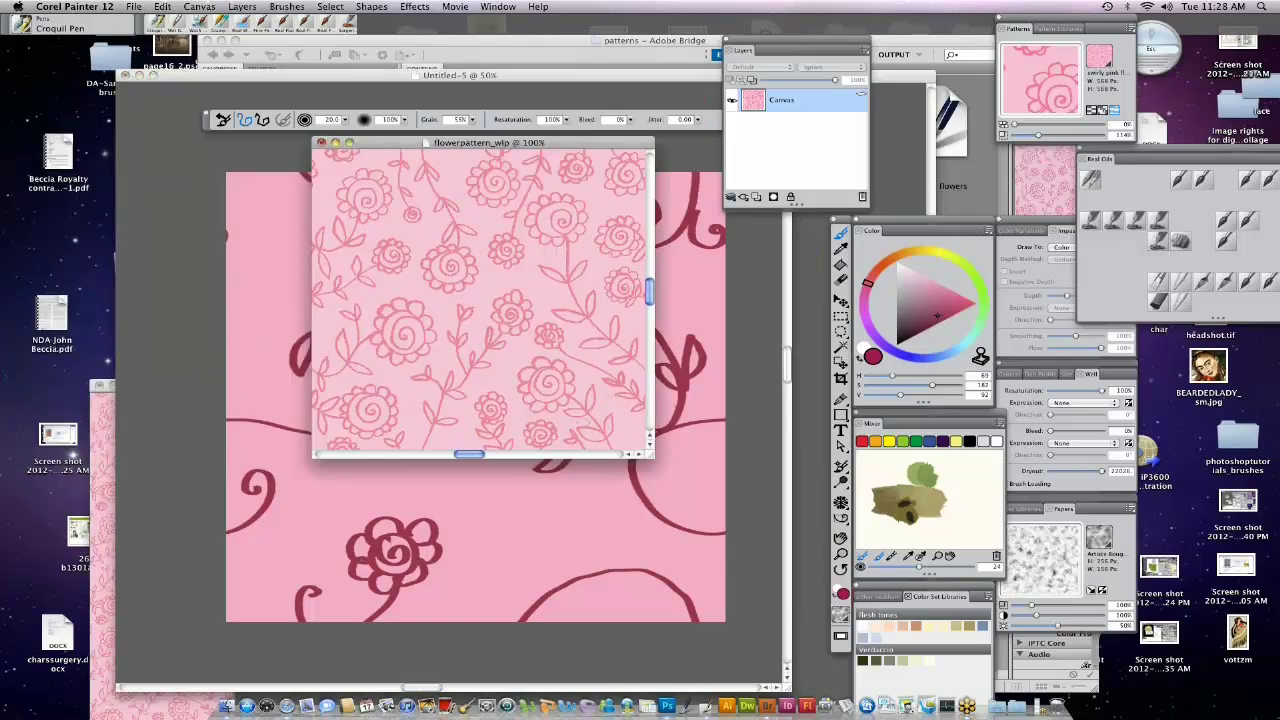
pyautogui.click(330, 7)
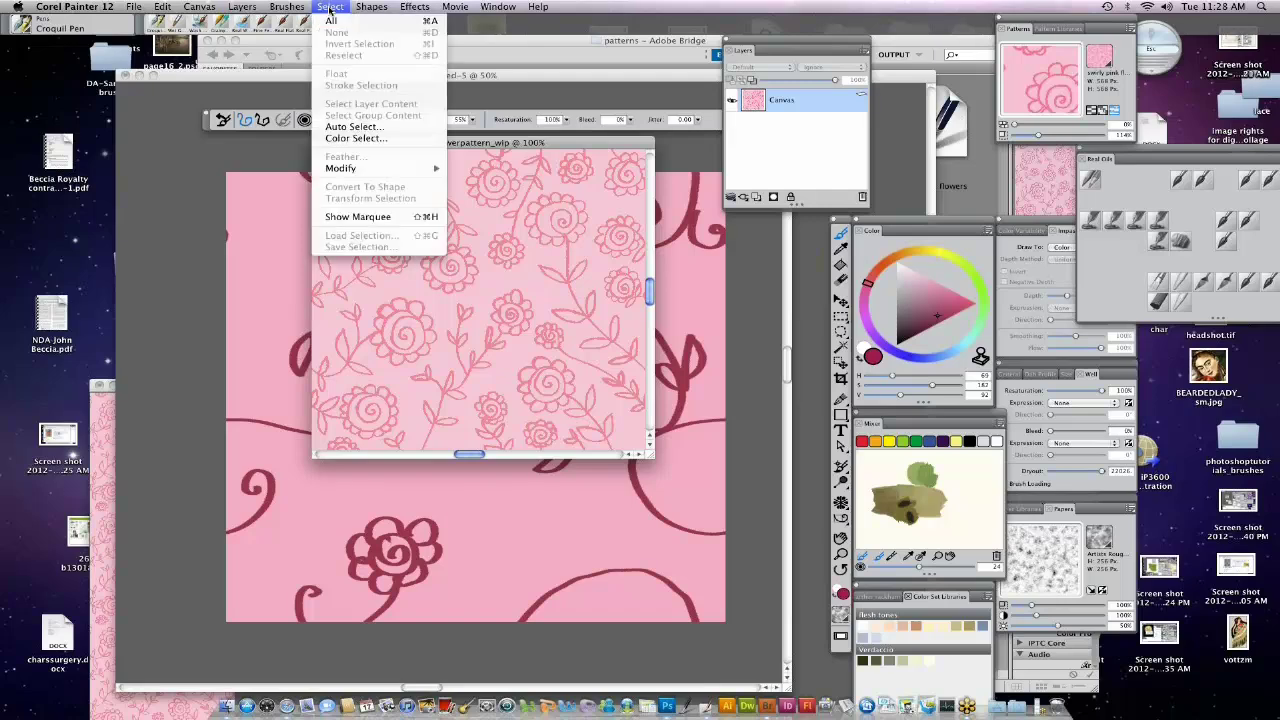
pyautogui.click(340, 26)
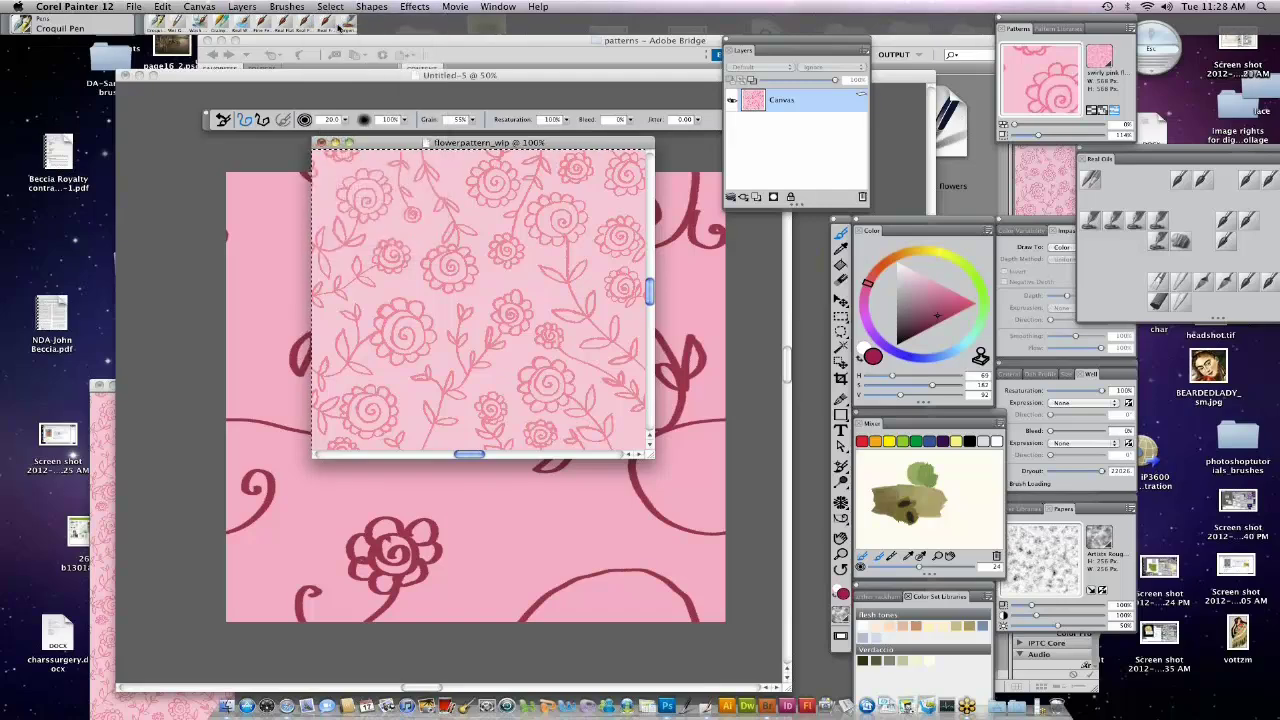
# Capture the selection into the pattern library as "yet another Flower pink" with a horizontal shift and reduced bias.
pyautogui.click(1075, 29)
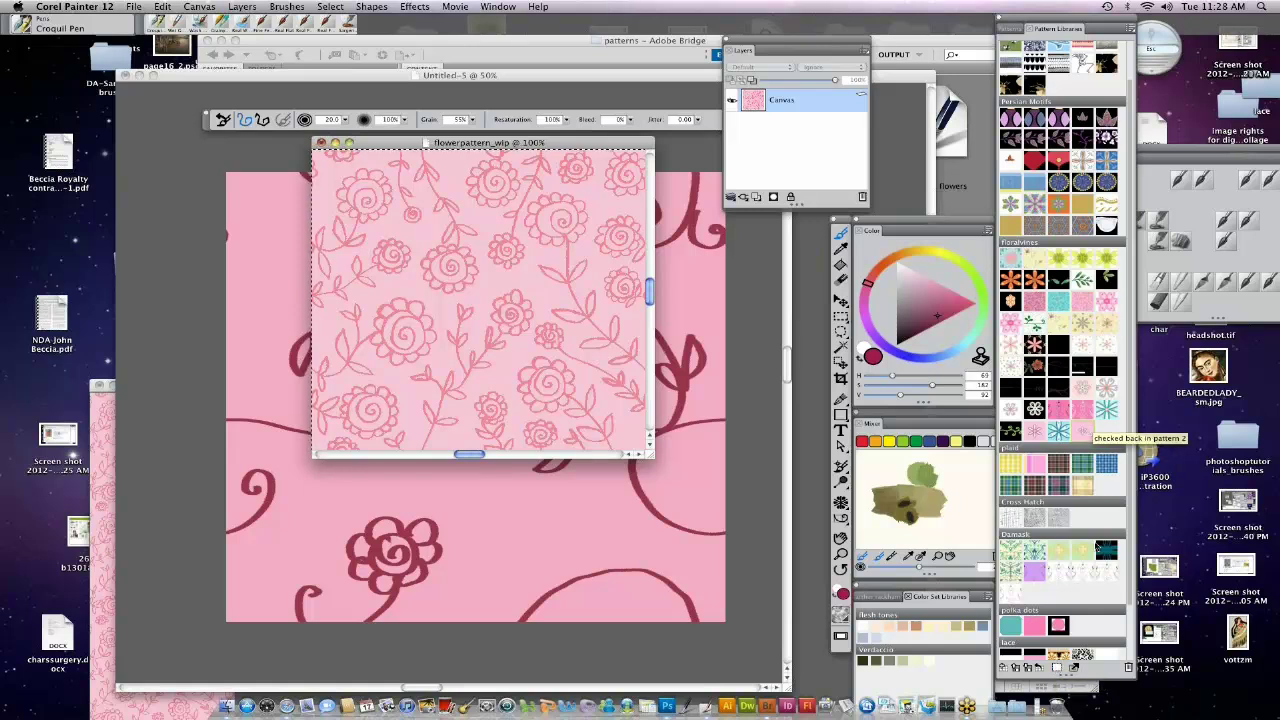
pyautogui.click(1057, 666)
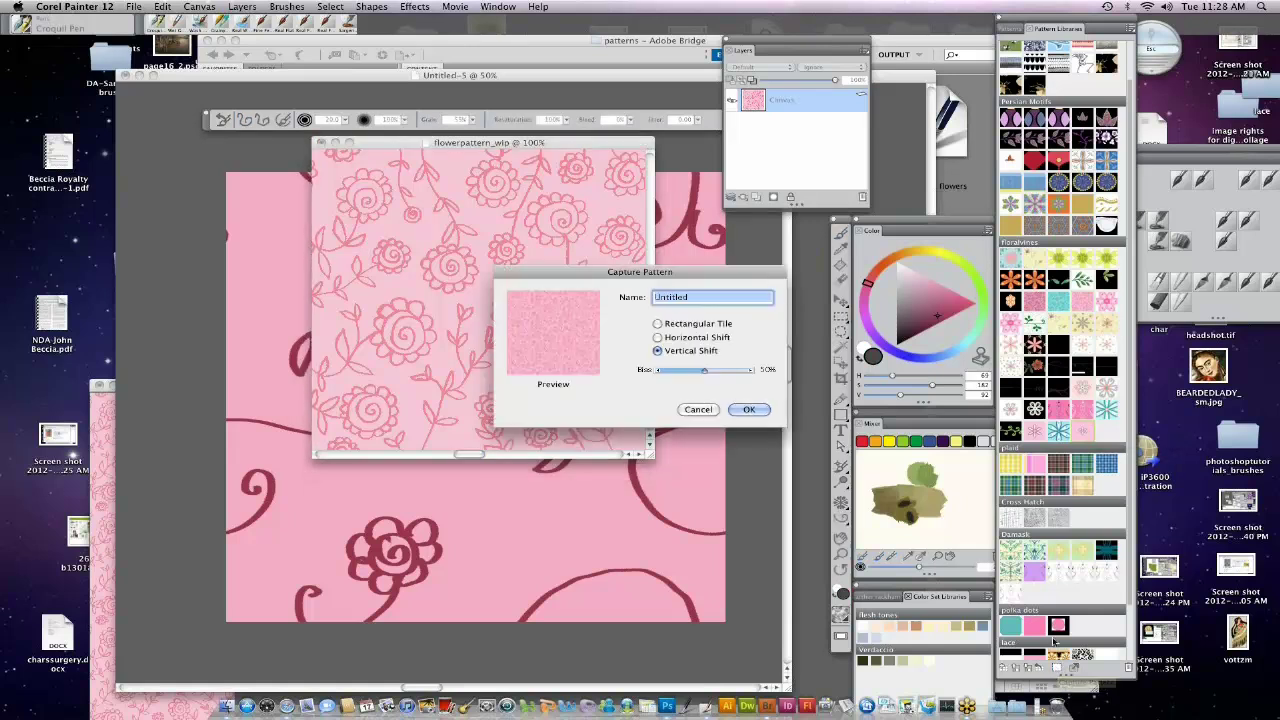
pyautogui.write('y')
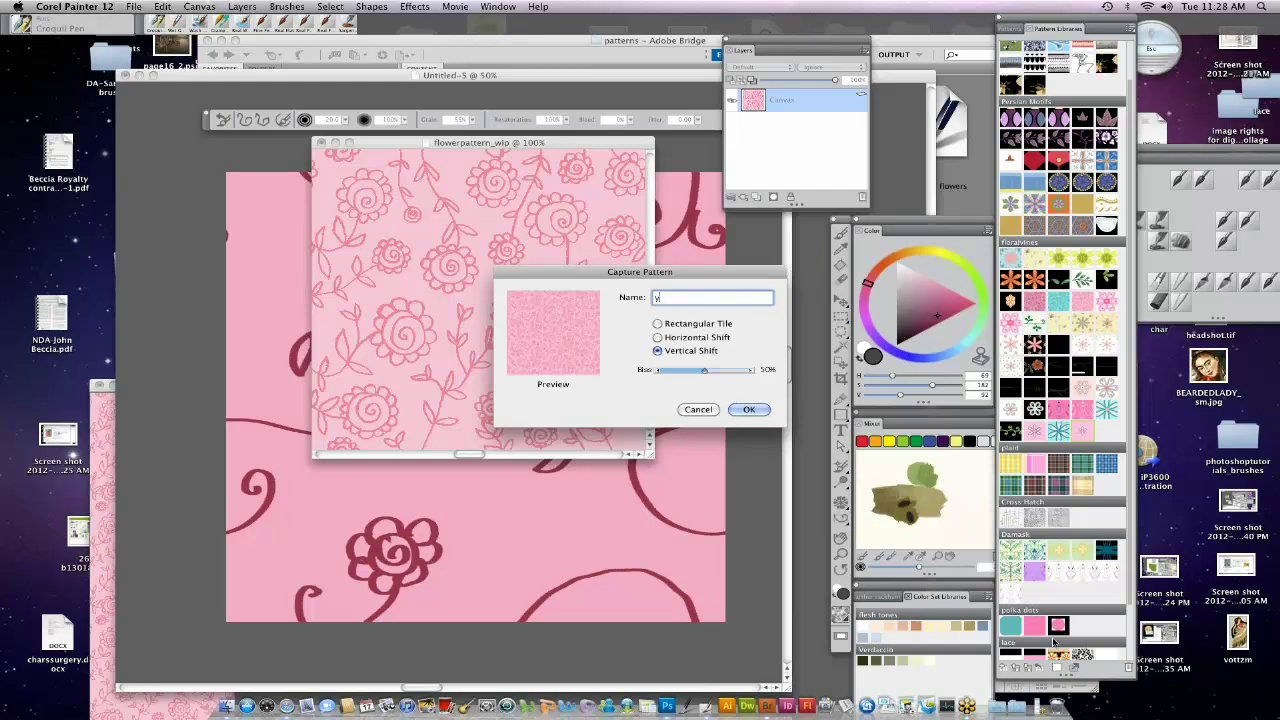
pyautogui.write('et another Flower pink')
pyautogui.moveTo(704, 370); pyautogui.dragTo(656, 371)
pyautogui.click(658, 338)
pyautogui.click(749, 410)
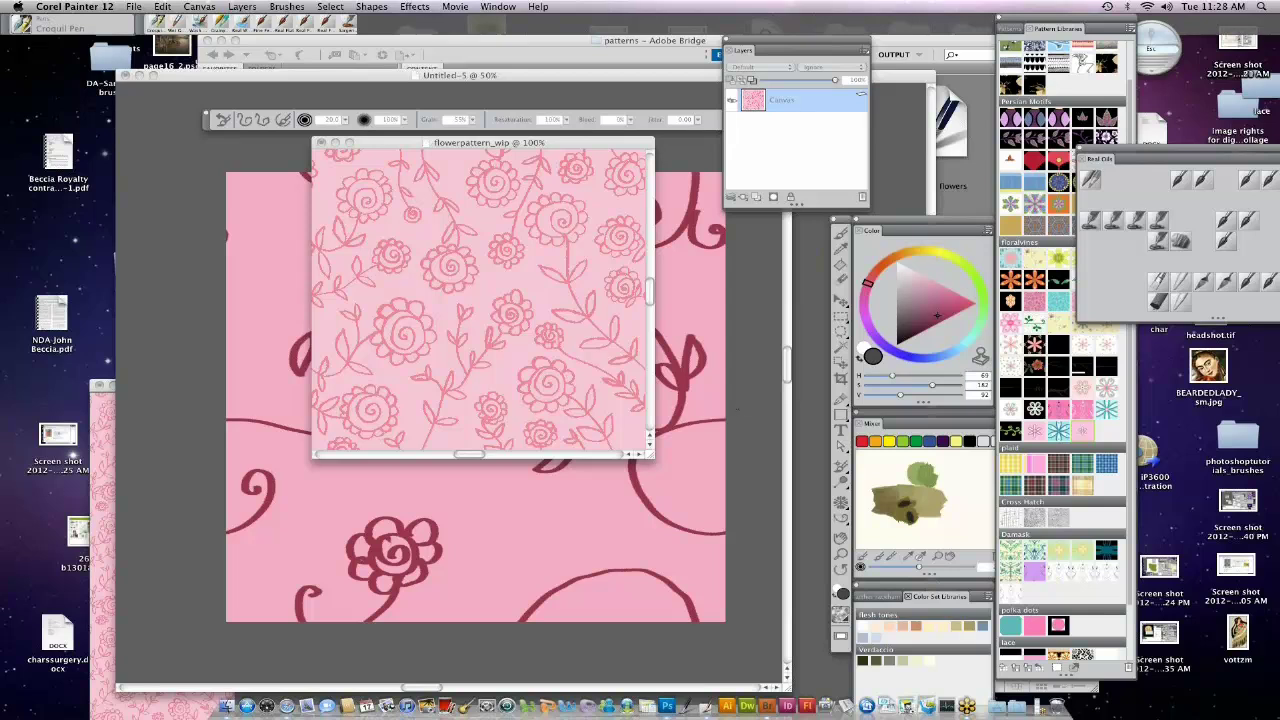
# Create a new 10 by 10 inch image at 300 pixels per inch and fill it with the newly captured pink flower pattern using the Paint Bucket.
pyautogui.click(1110, 430)
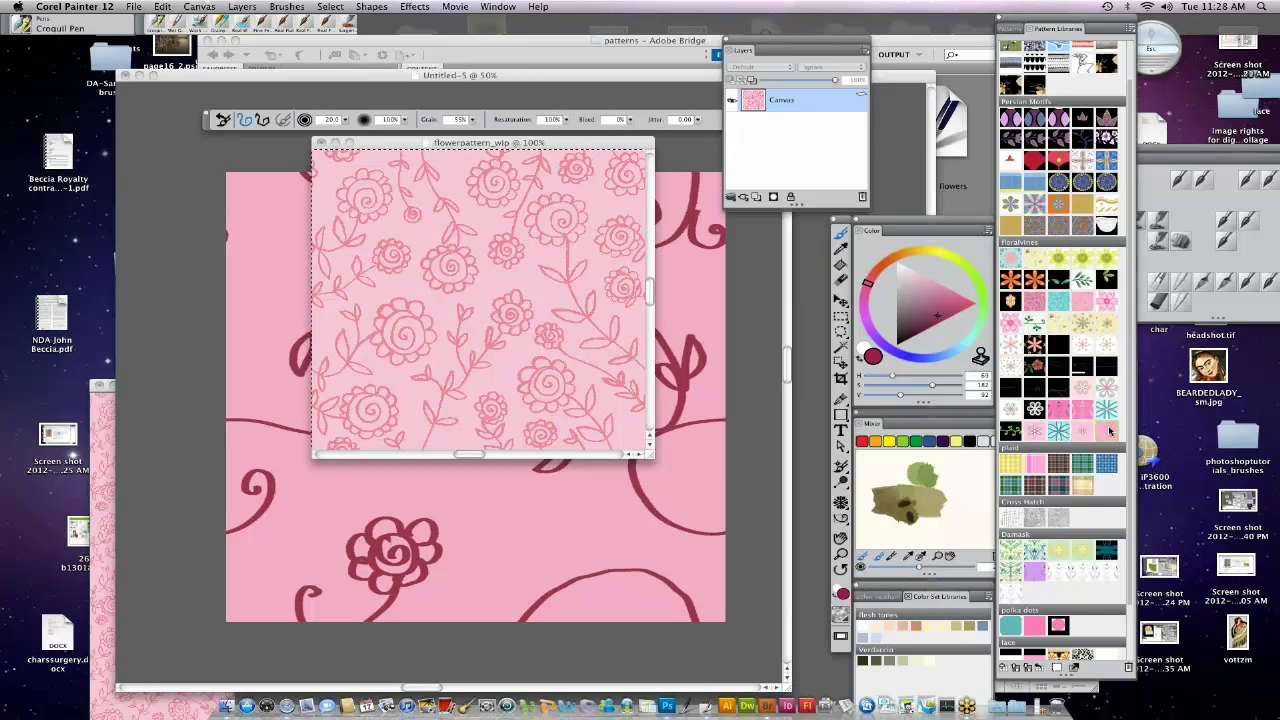
pyautogui.click(133, 7)
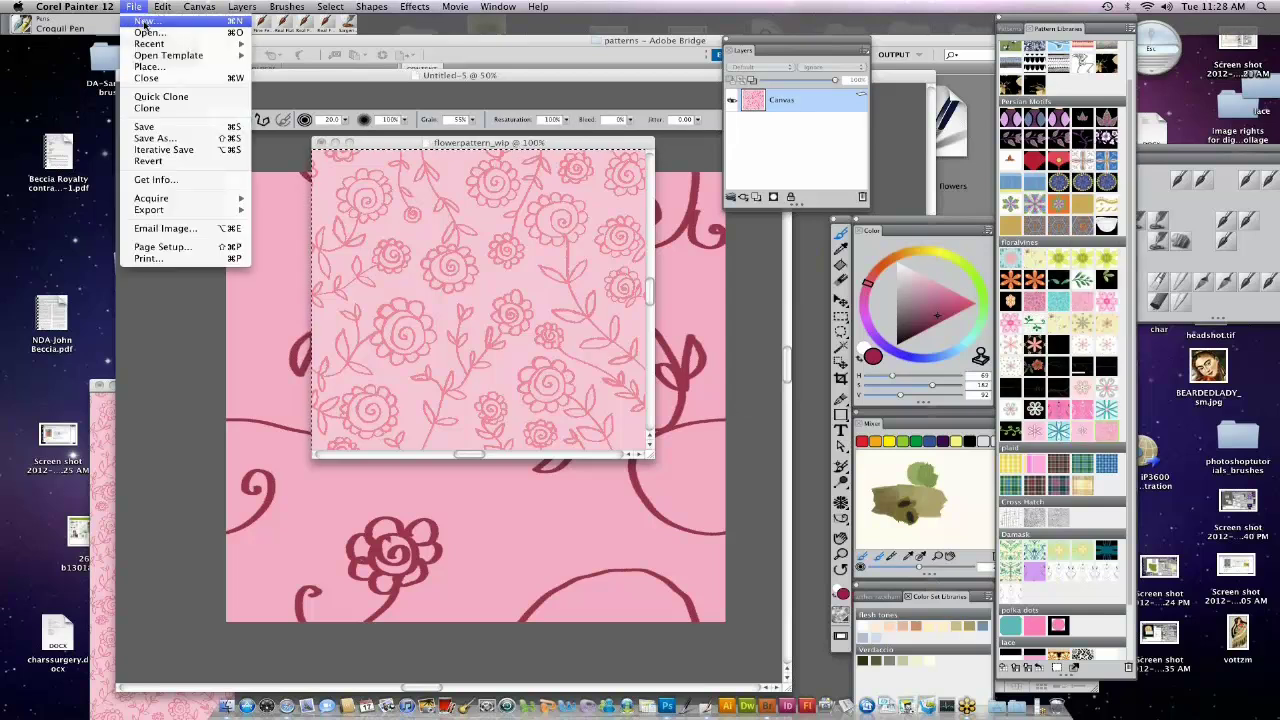
pyautogui.click(143, 22)
pyautogui.press('Tab')
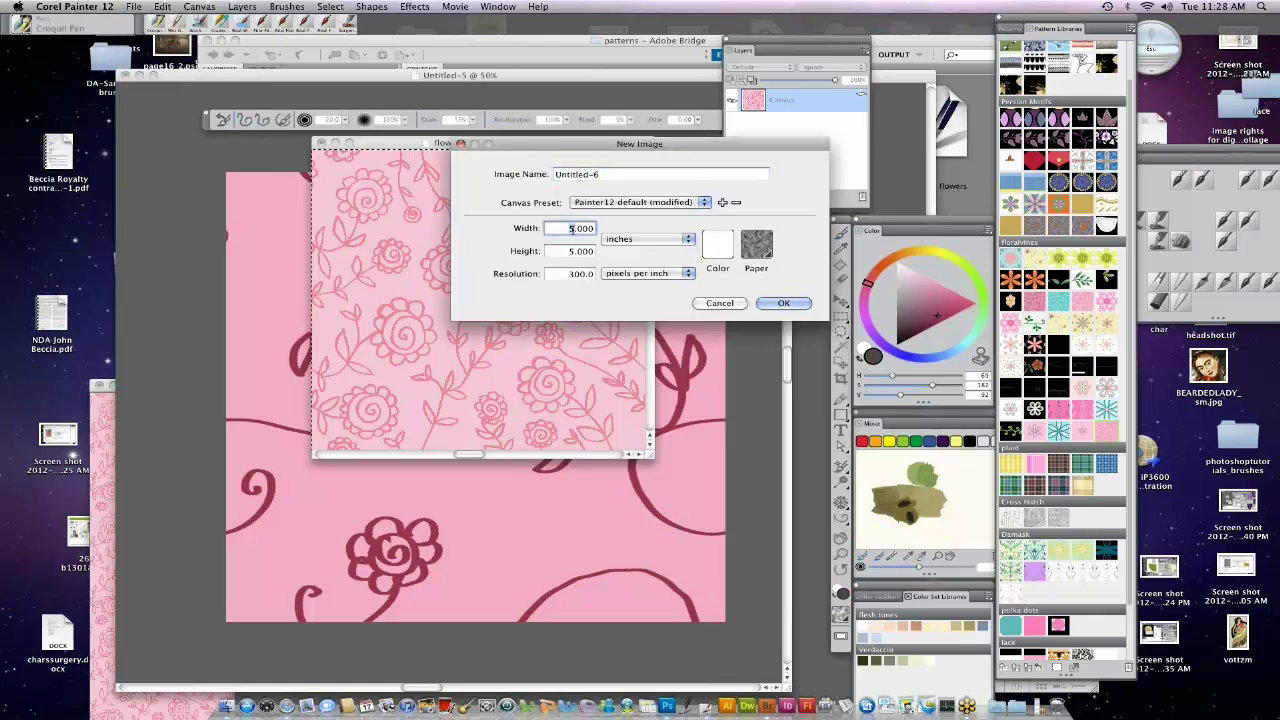
pyautogui.write('10')
pyautogui.doubleClick(567, 251)
pyautogui.write('10')
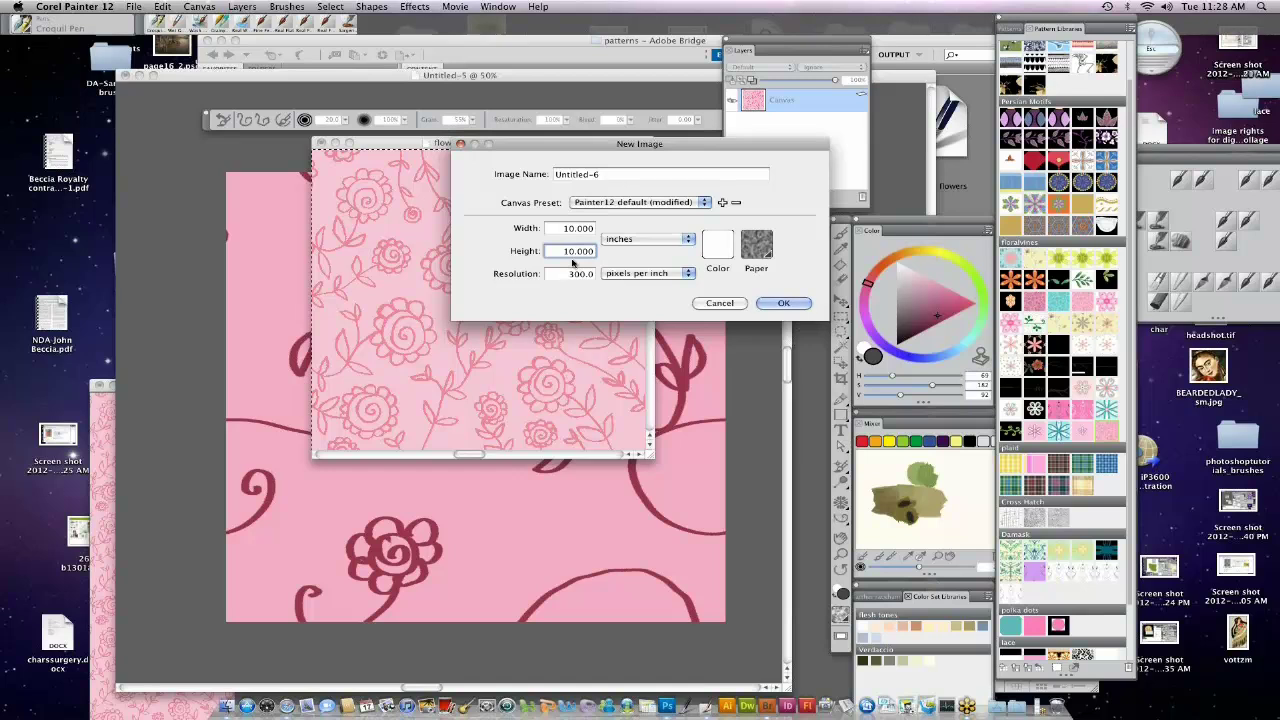
pyautogui.click(792, 303)
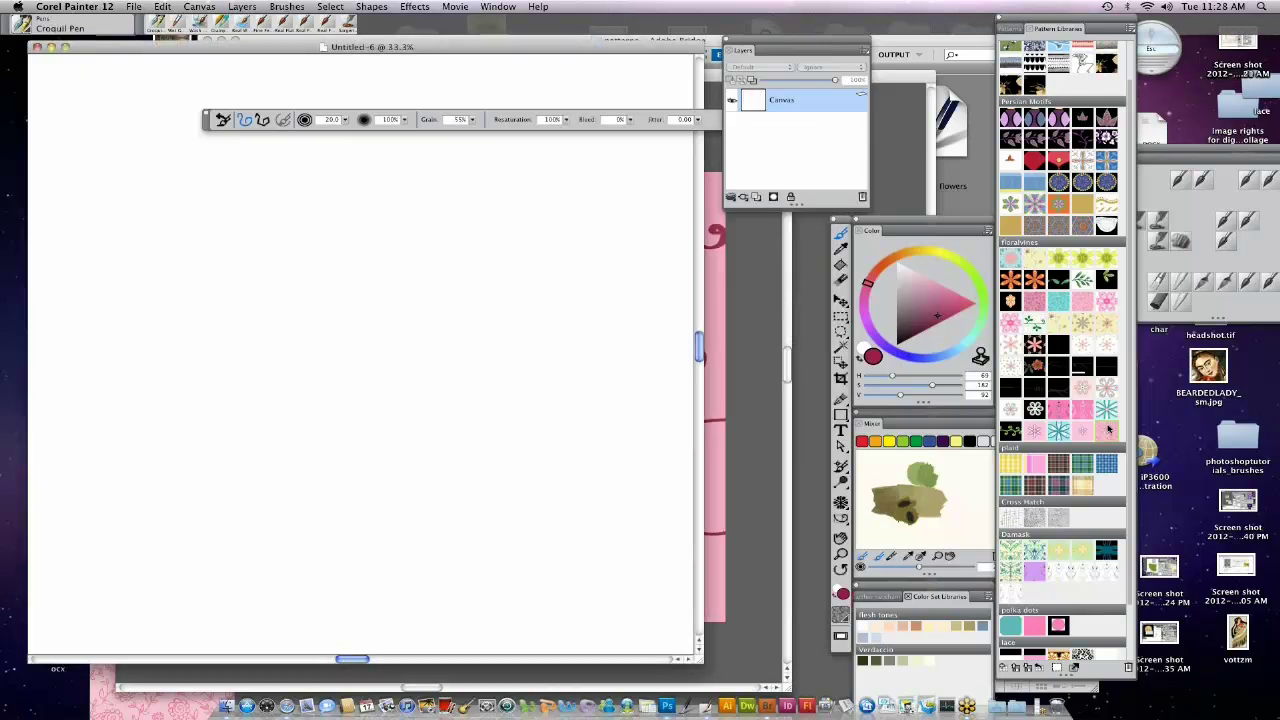
pyautogui.click(841, 265)
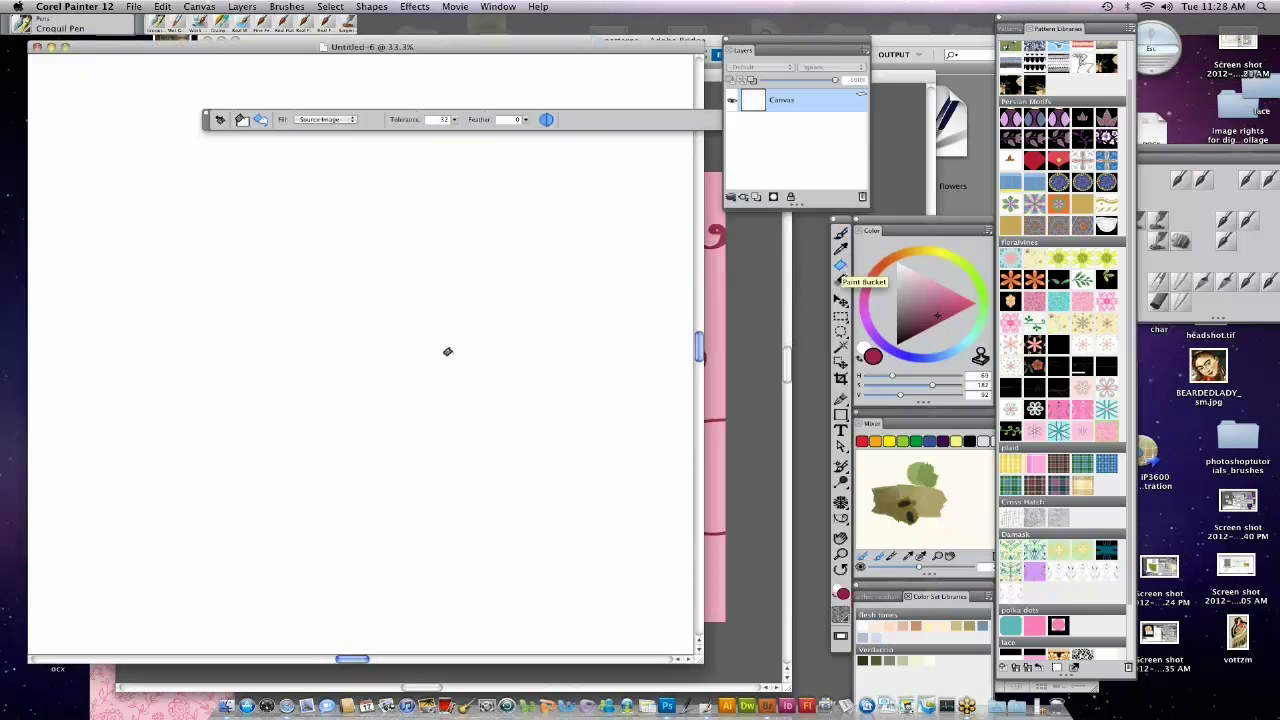
pyautogui.click(448, 358)
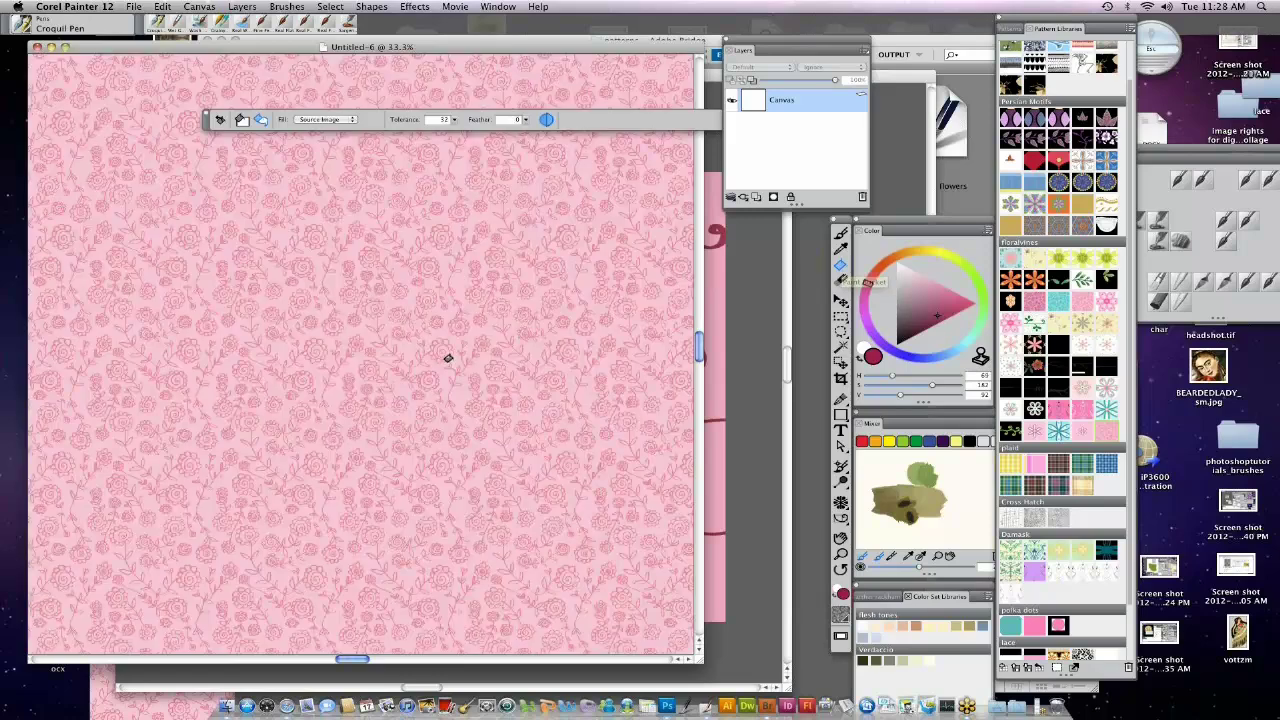
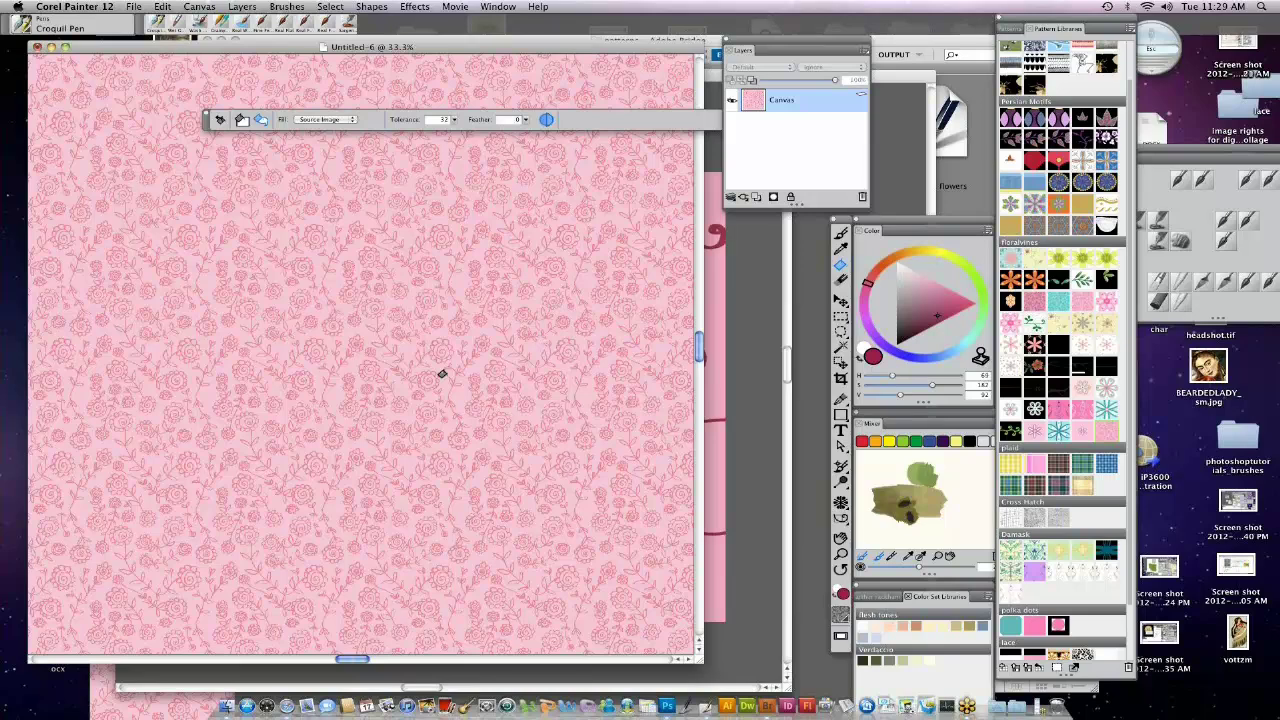
# Switch to Adobe Bridge, view the artwork in the pattern examples folder, and return to Corel Painter 12.
pyautogui.click(767, 706)
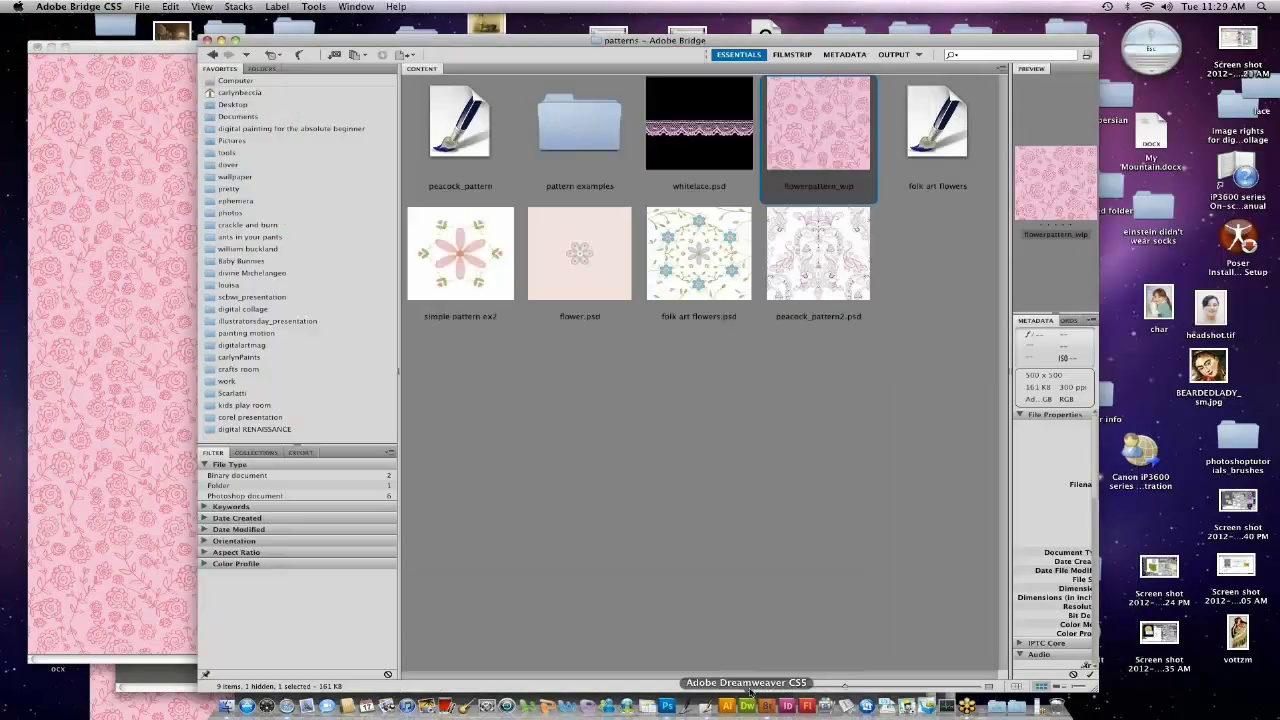
pyautogui.doubleClick(604, 135)
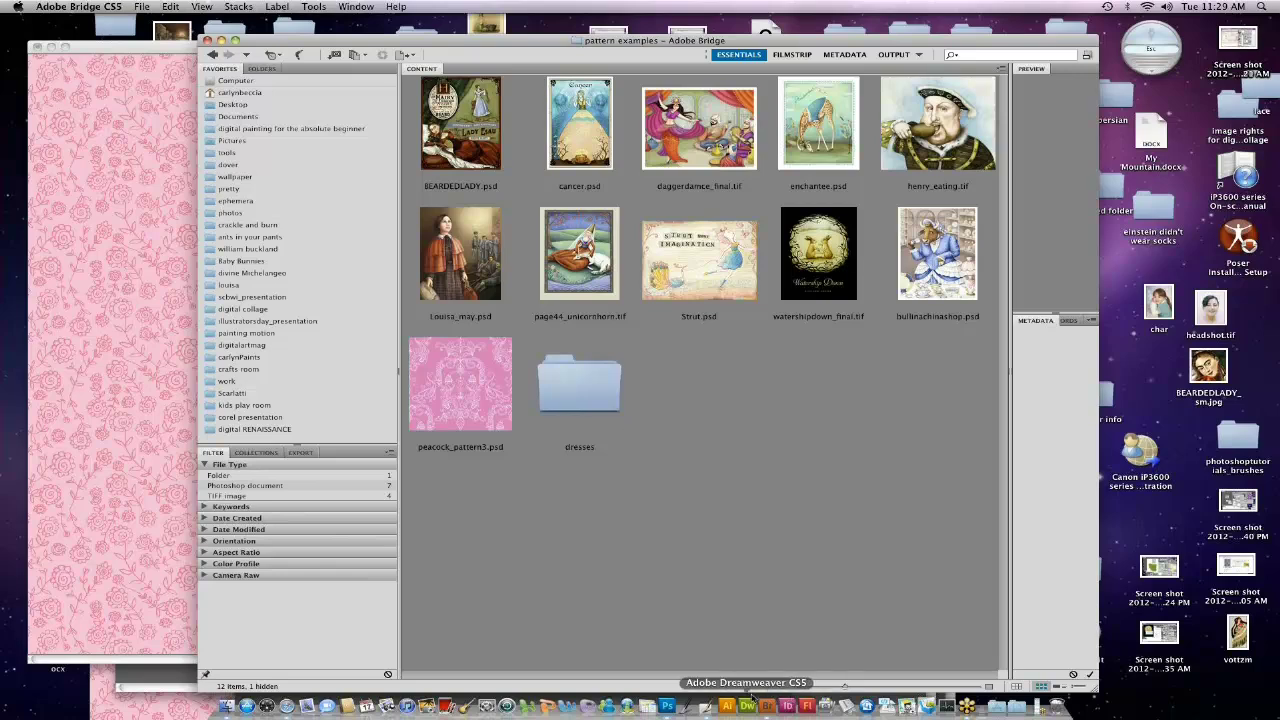
pyautogui.click(706, 707)
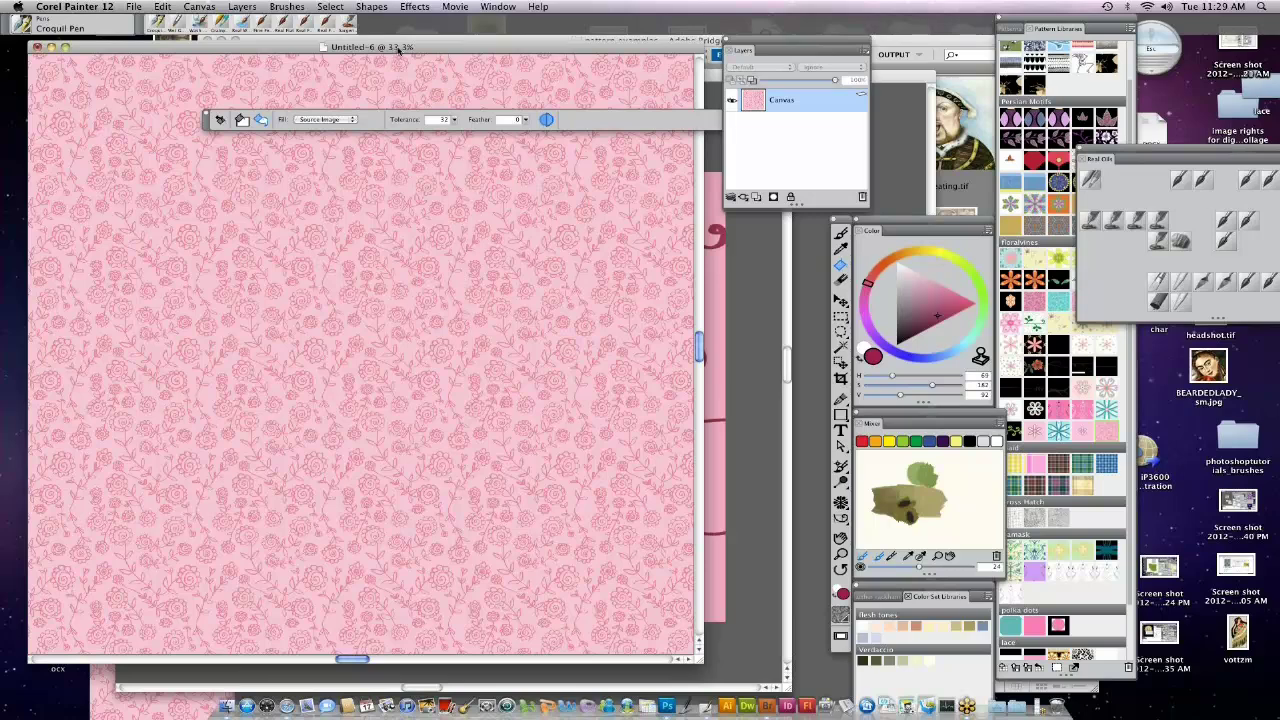
# Close the pattern-filled test image, flowerpattern_wip and the hand-drawn flower canvas without saving changes.
pyautogui.moveTo(398, 50); pyautogui.dragTo(713, 391)
pyautogui.press('super+w')
pyautogui.click(594, 233)
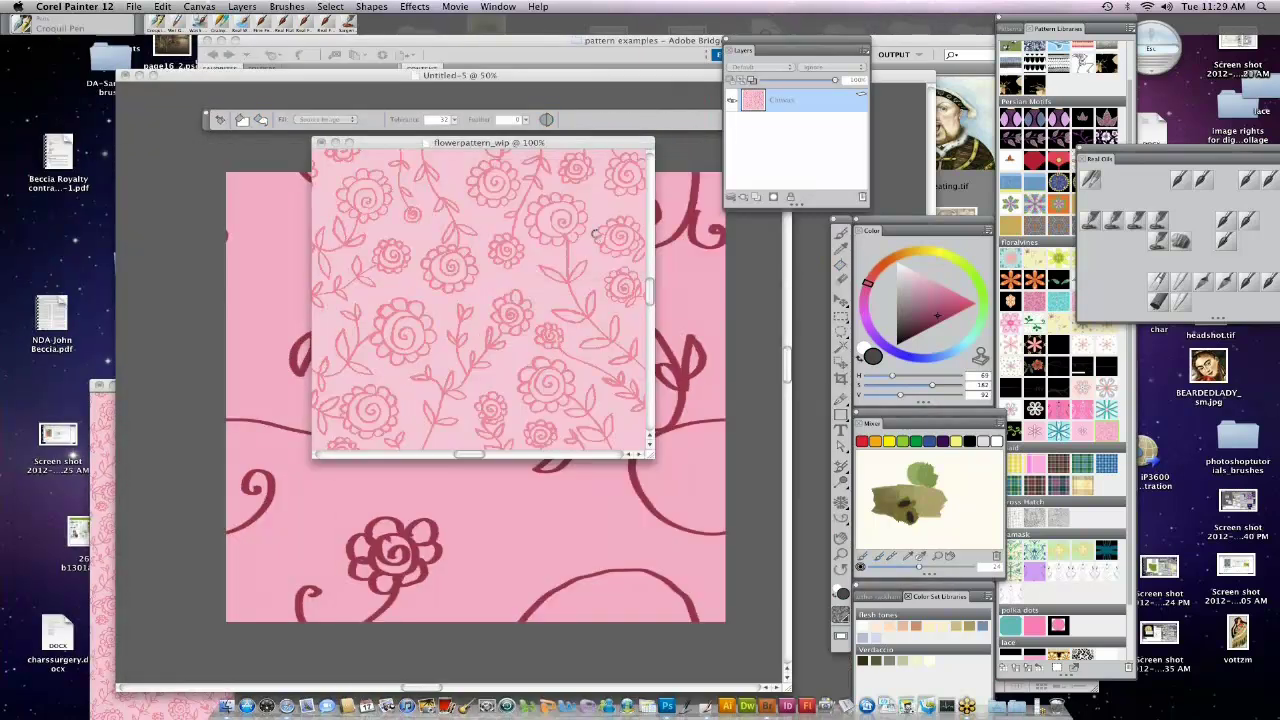
pyautogui.moveTo(322, 146); pyautogui.dragTo(560, 322)
pyautogui.press('super+w')
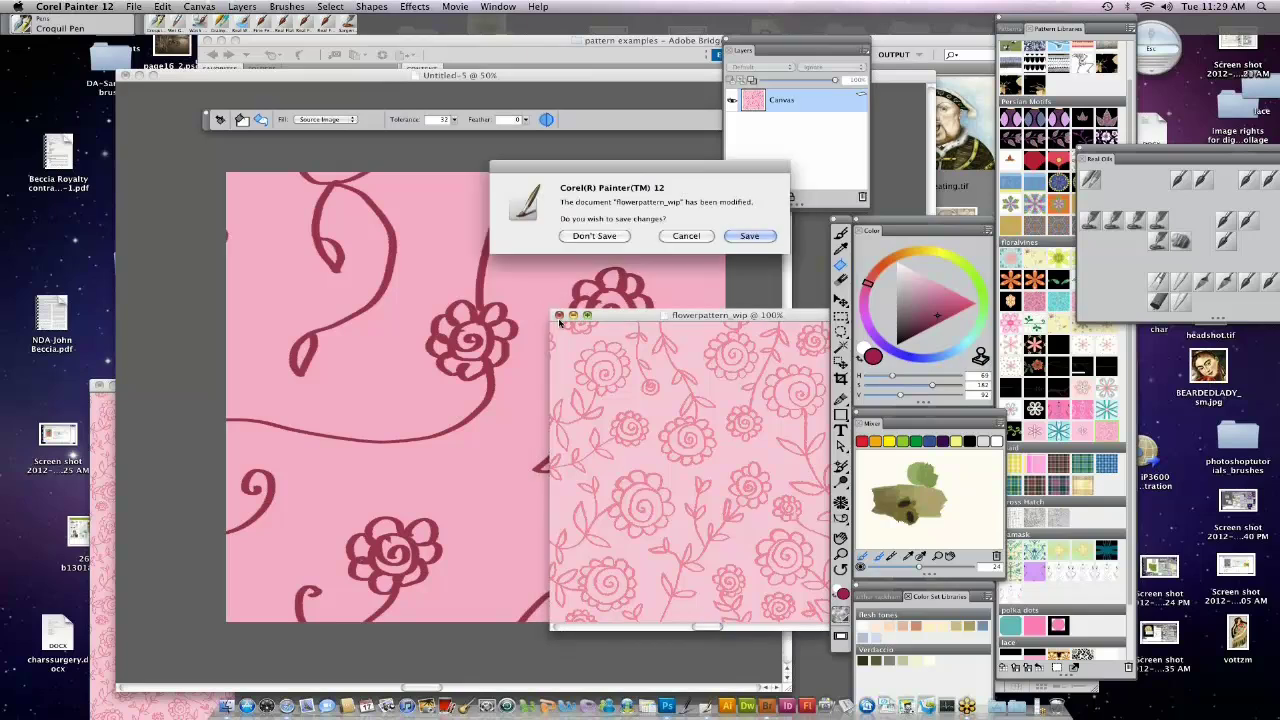
pyautogui.click(594, 235)
pyautogui.moveTo(612, 75); pyautogui.dragTo(778, 401)
pyautogui.press('super+w')
pyautogui.click(598, 236)
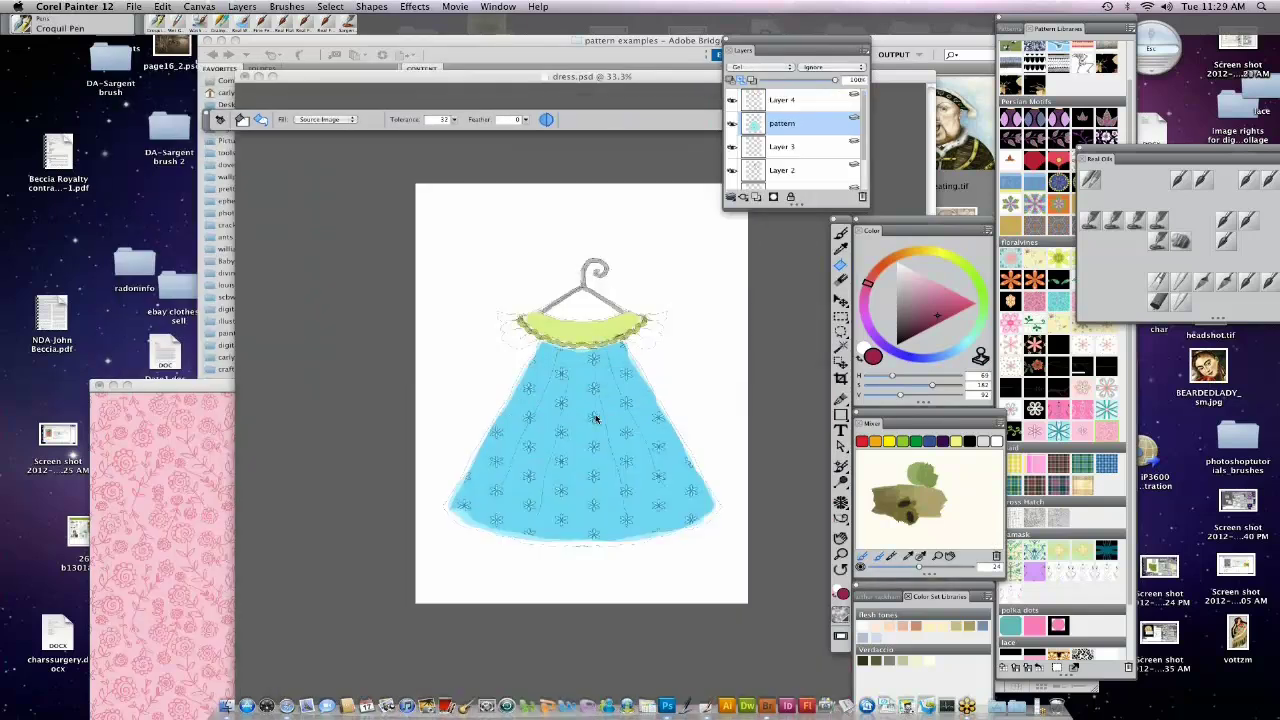
# Reposition the dress.psd window and select the Pattern Pen Masked variant from the Pattern Pens brush category.
pyautogui.moveTo(624, 76); pyautogui.dragTo(483, 61)
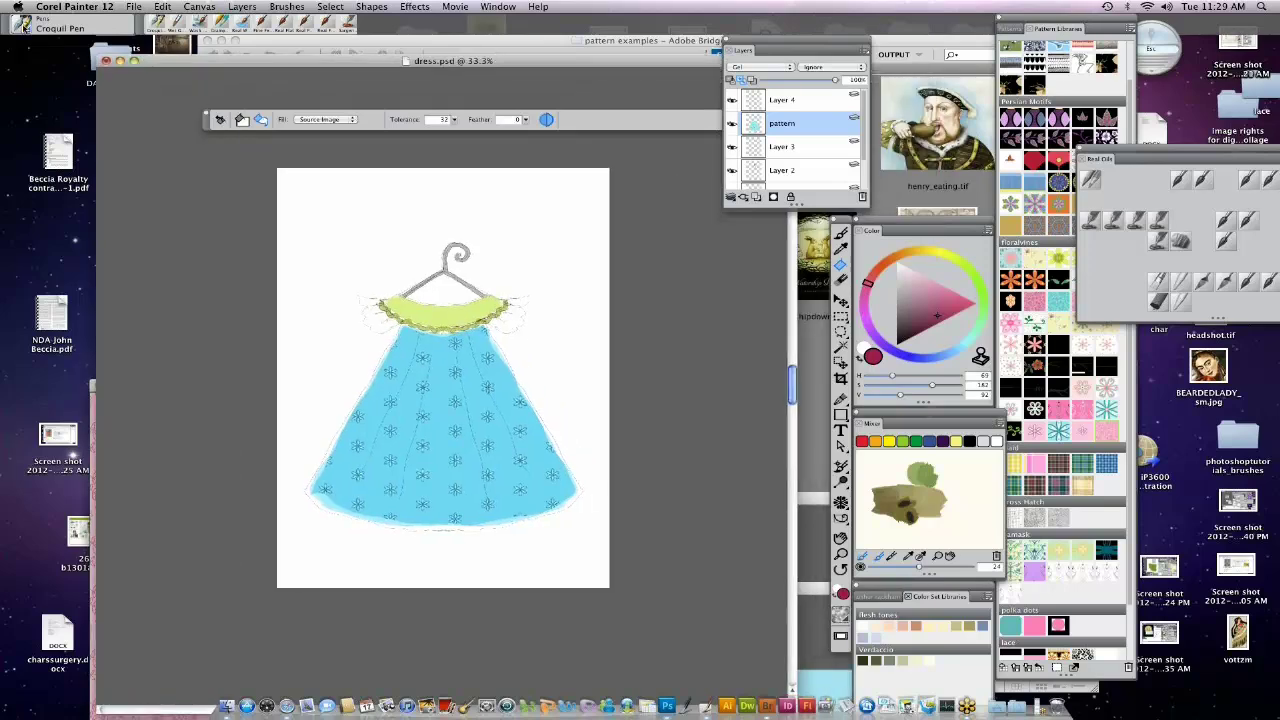
pyautogui.click(20, 24)
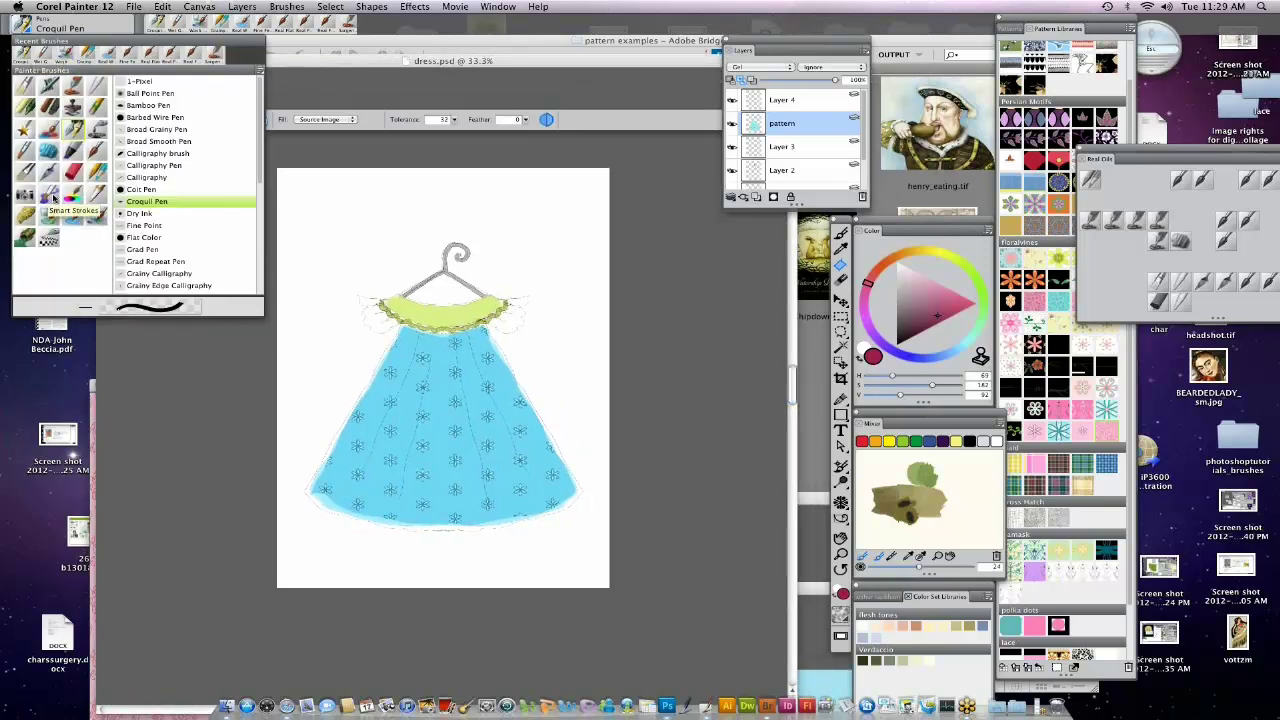
pyautogui.click(48, 238)
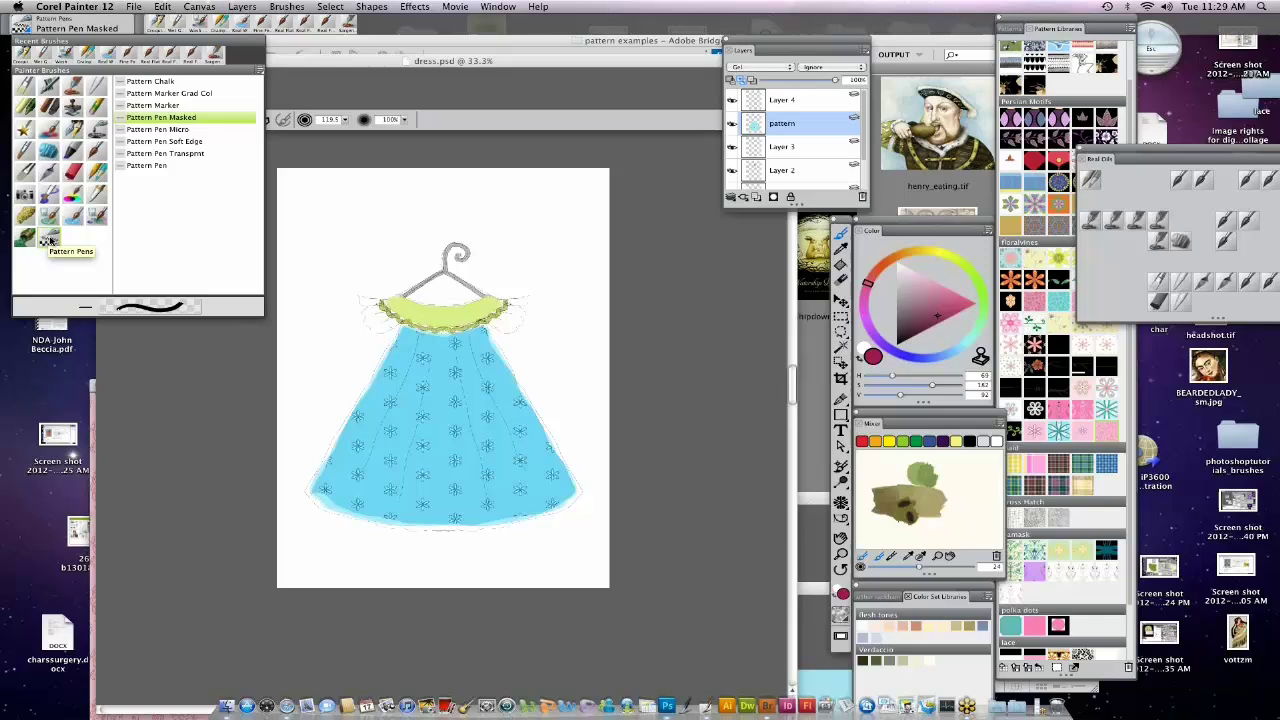
pyautogui.click(496, 62)
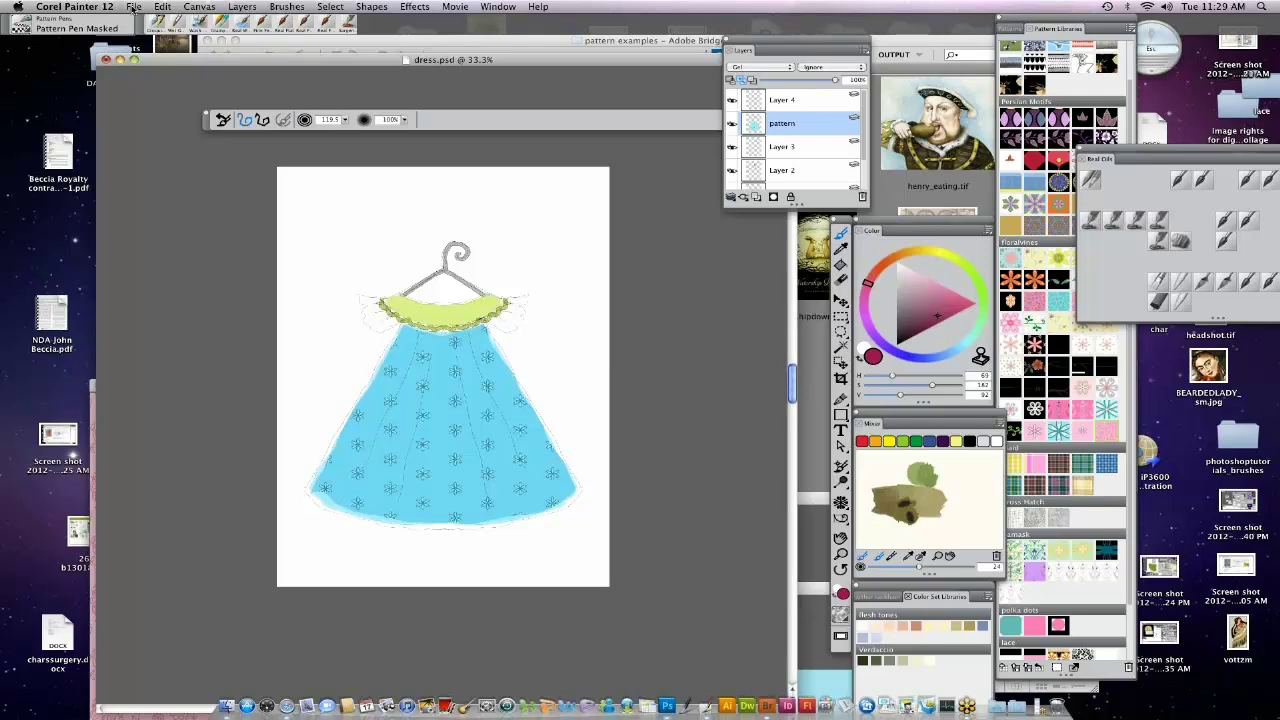
# Create another new blank white image, accepting the offered canvas settings.
pyautogui.click(133, 7)
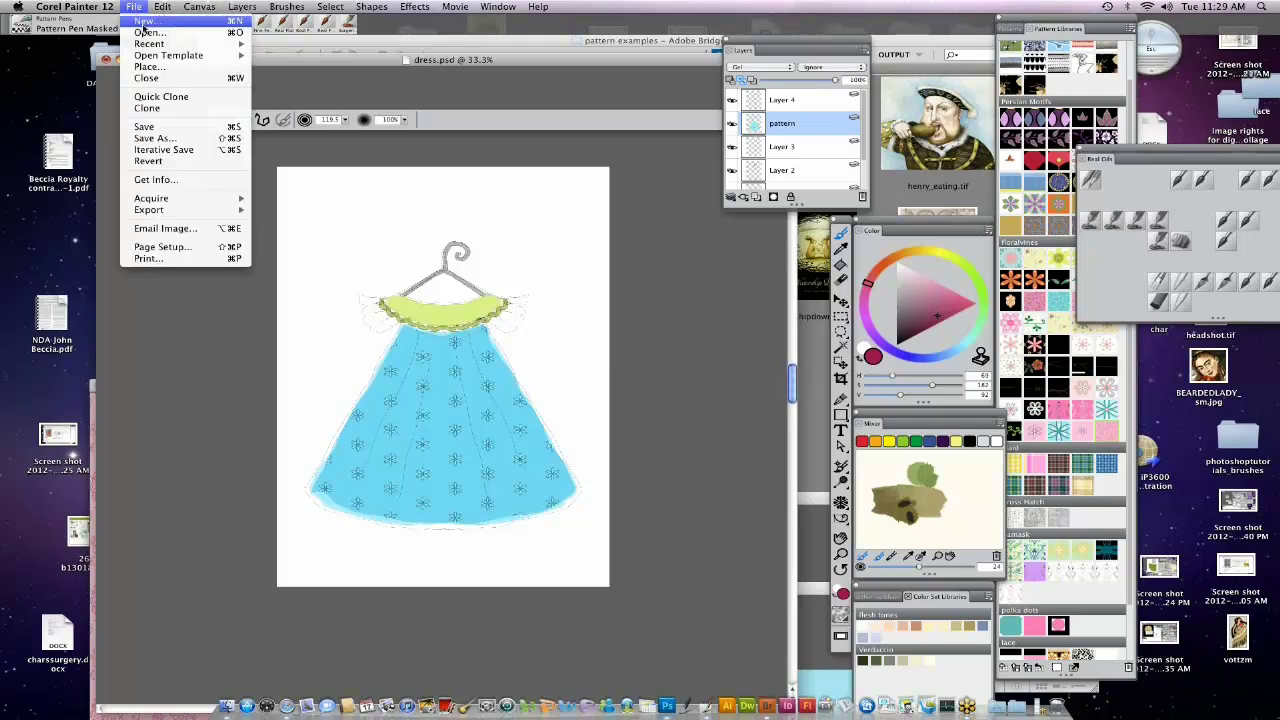
pyautogui.click(145, 28)
pyautogui.click(784, 303)
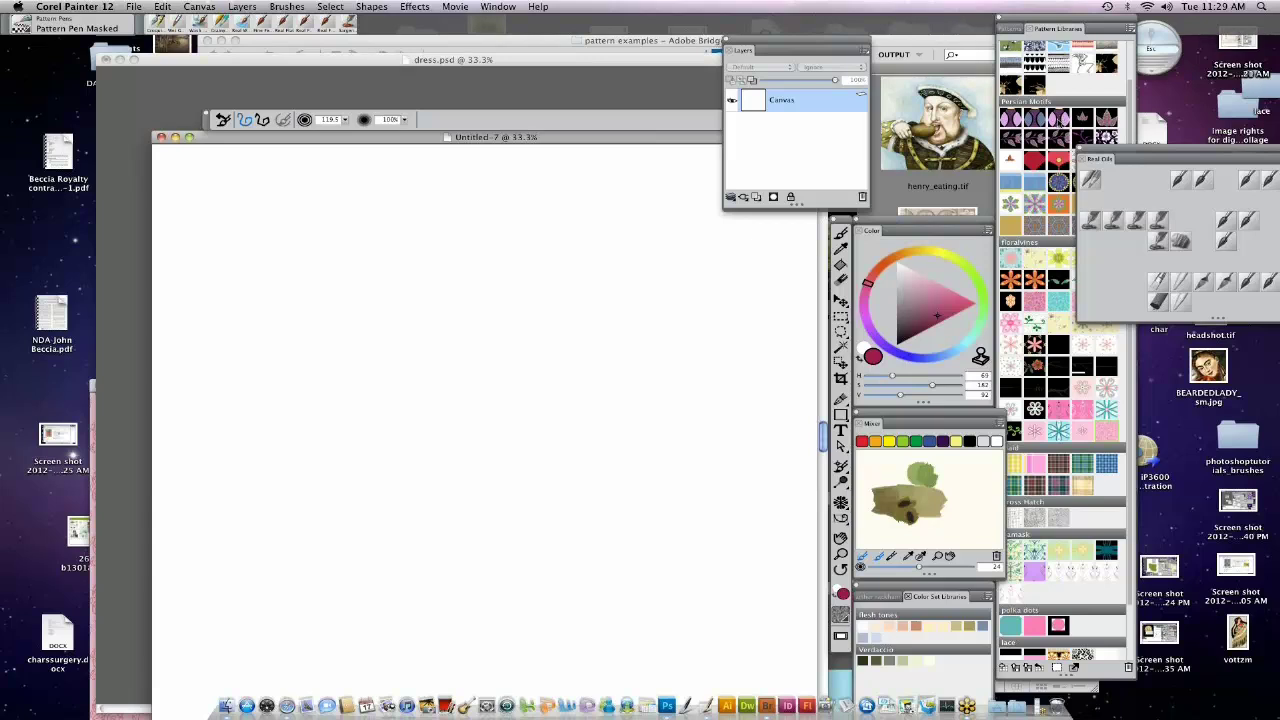
# Paint a curling test stroke with the pink trim 2 pattern from Persian Motifs and undo it.
pyautogui.click(1062, 122)
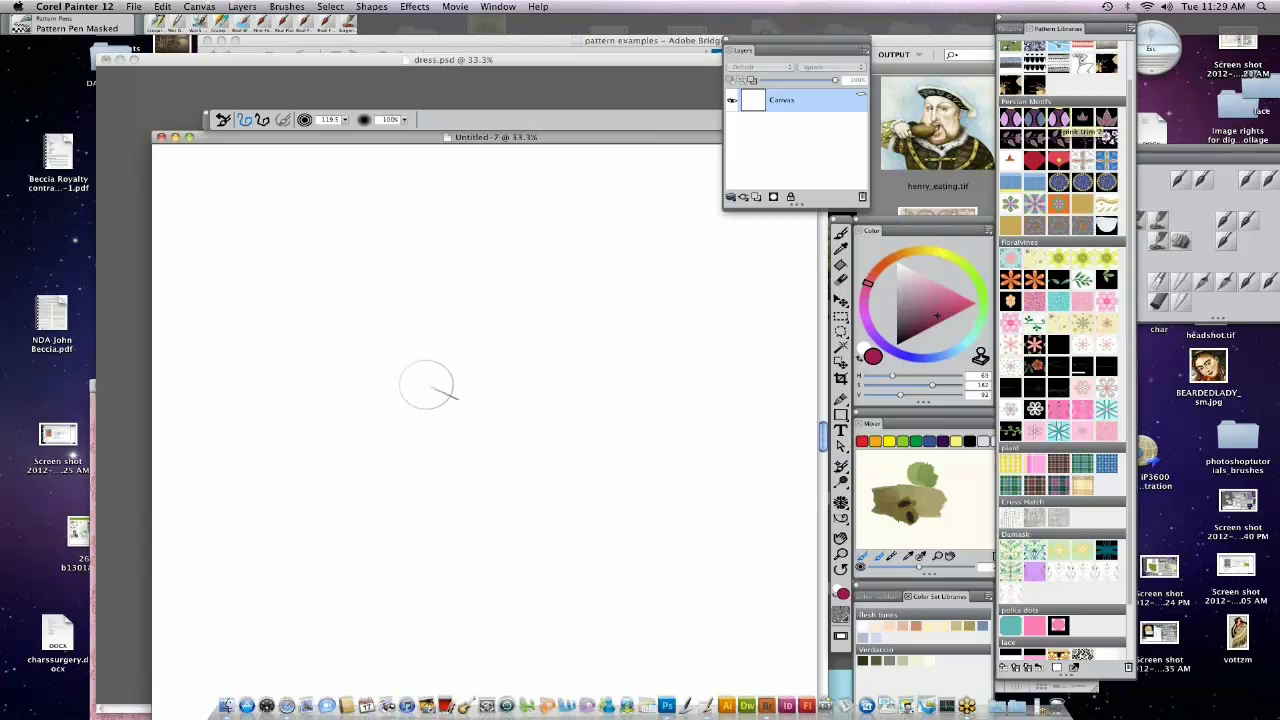
pyautogui.moveTo(385, 398)
pyautogui.mouseDown()
pyautogui.moveTo(497, 339)
pyautogui.moveTo(569, 333)
pyautogui.moveTo(669, 351)
pyautogui.moveTo(734, 327)
pyautogui.moveTo(678, 233)
pyautogui.moveTo(595, 227)
pyautogui.moveTo(612, 283)
pyautogui.moveTo(625, 255)
pyautogui.mouseUp()
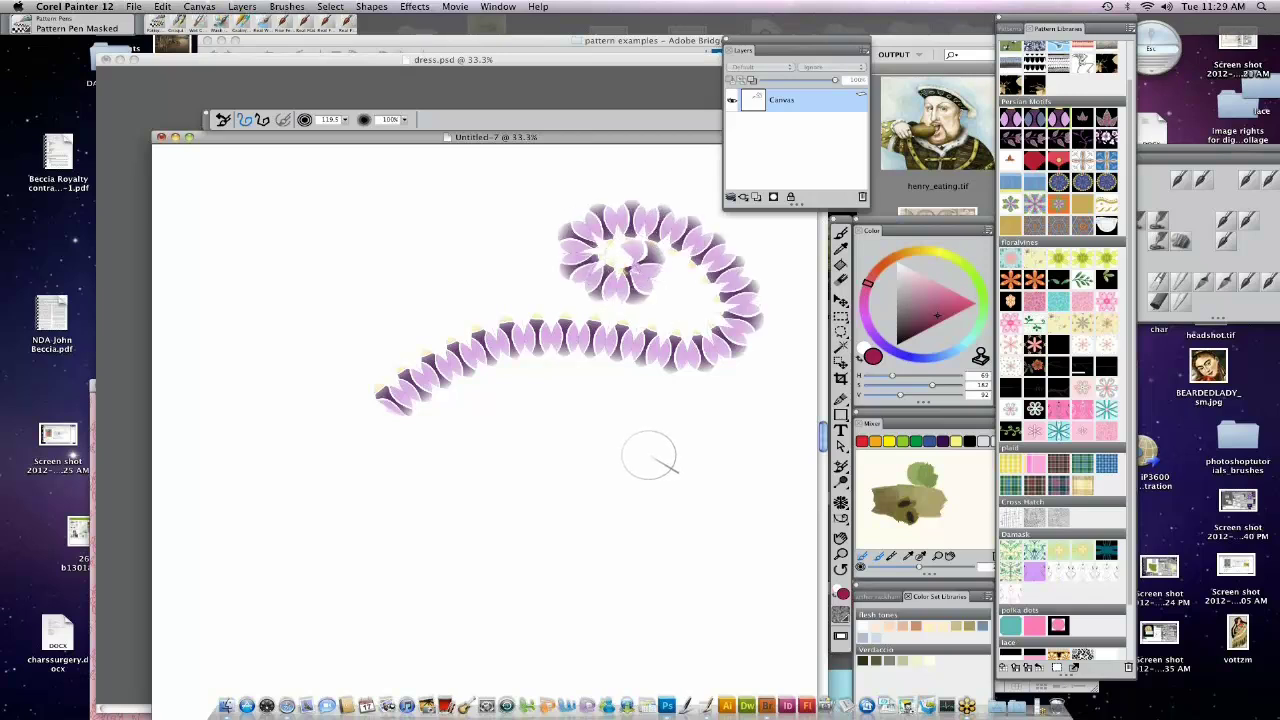
pyautogui.press('super+z')
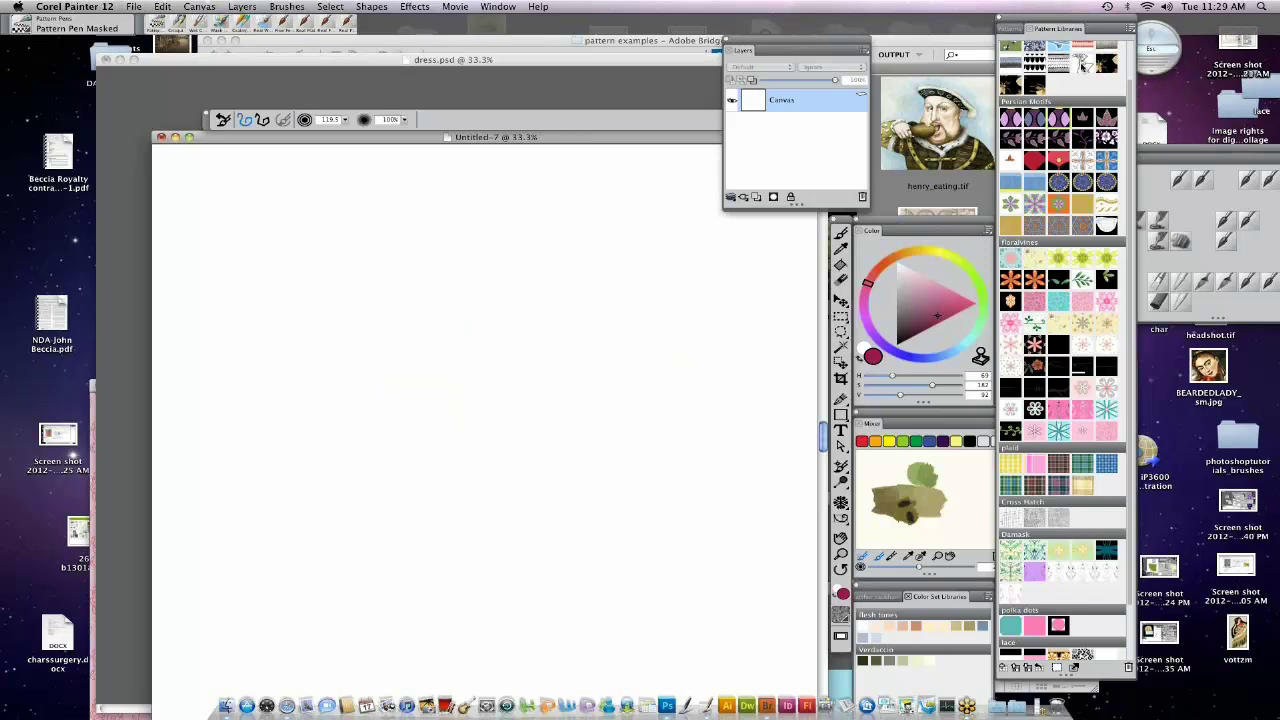
# Select the Pattern Pen variant and paint a wavy band of the dancing skeletons pattern across the canvas.
pyautogui.click(30, 37)
pyautogui.click(171, 117)
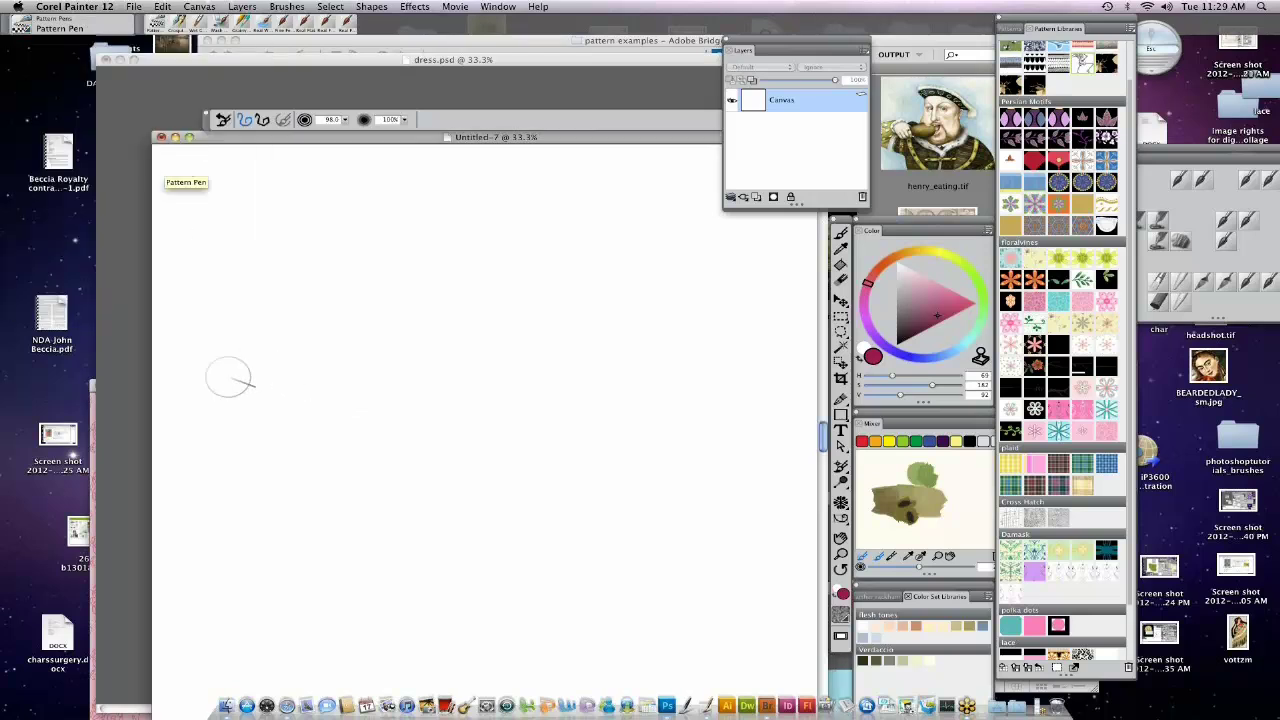
pyautogui.moveTo(228, 378)
pyautogui.mouseDown()
pyautogui.moveTo(378, 326)
pyautogui.moveTo(686, 318)
pyautogui.mouseUp()
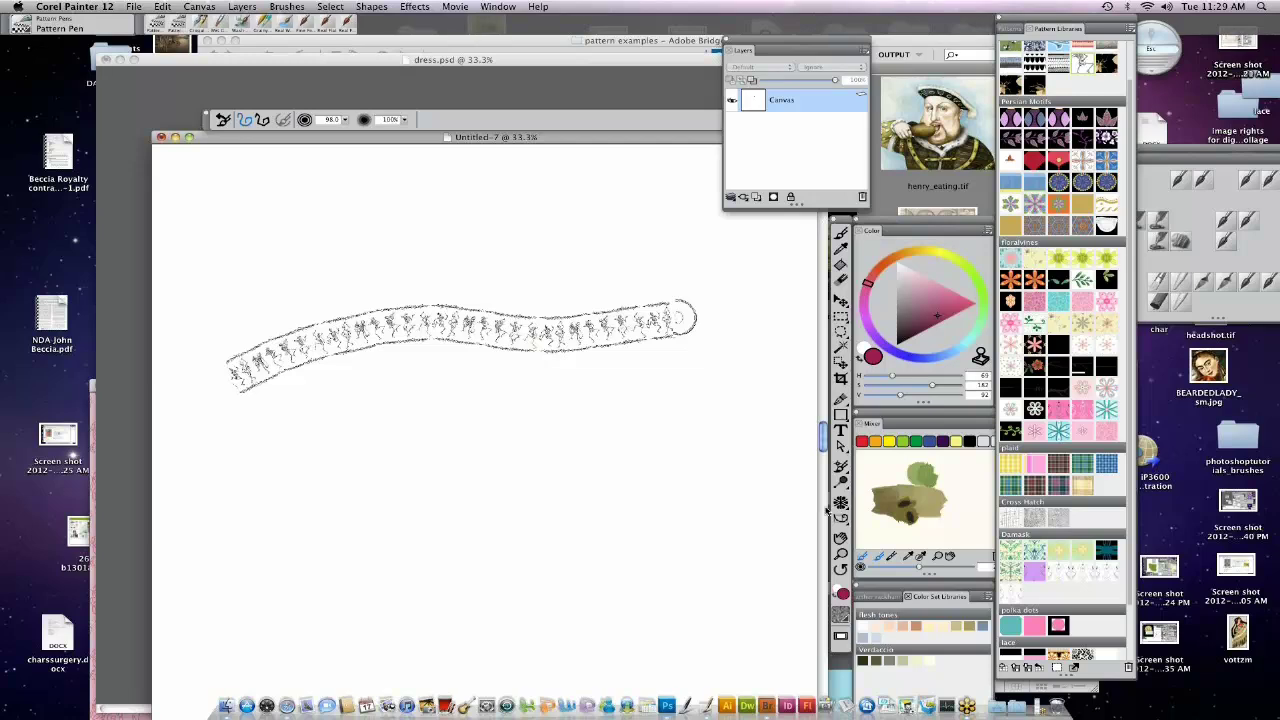
# Magnify the skeleton band to 150% to examine its detail, return to 25%, and undo the stroke.
pyautogui.click(840, 554)
pyautogui.click(545, 339)
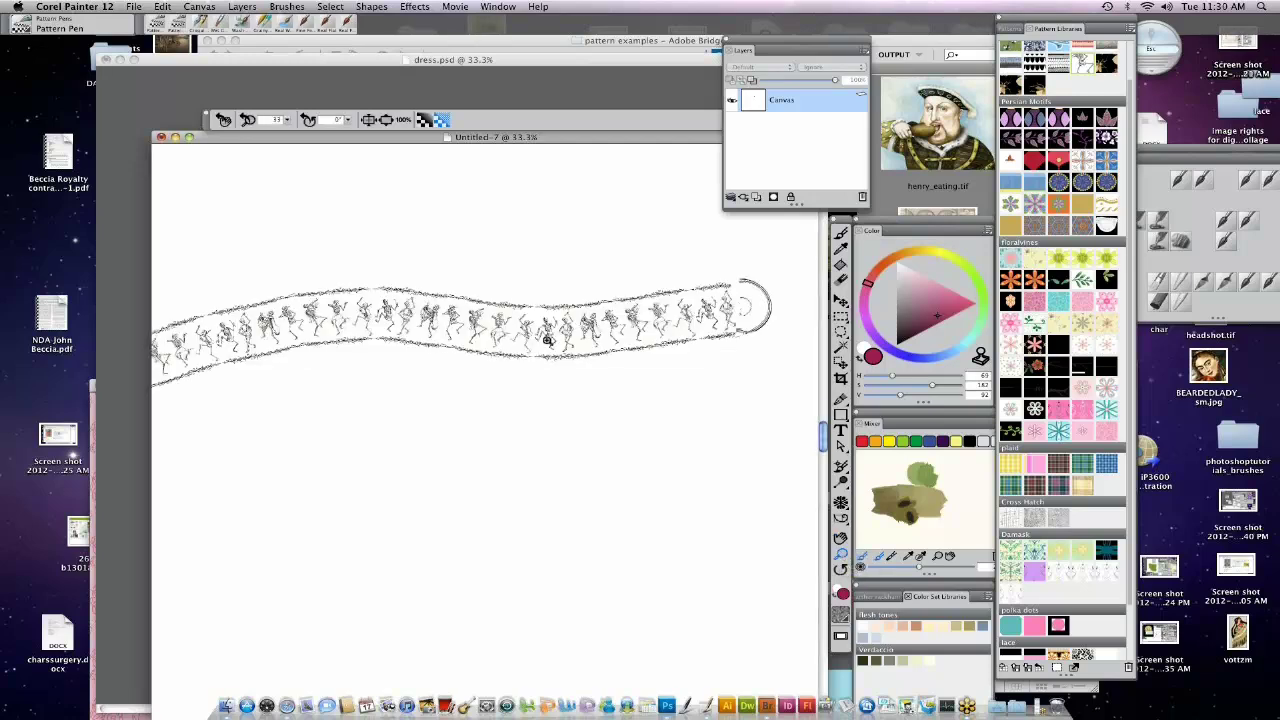
pyautogui.click(548, 341)
pyautogui.click(548, 341)
pyautogui.click(548, 341)
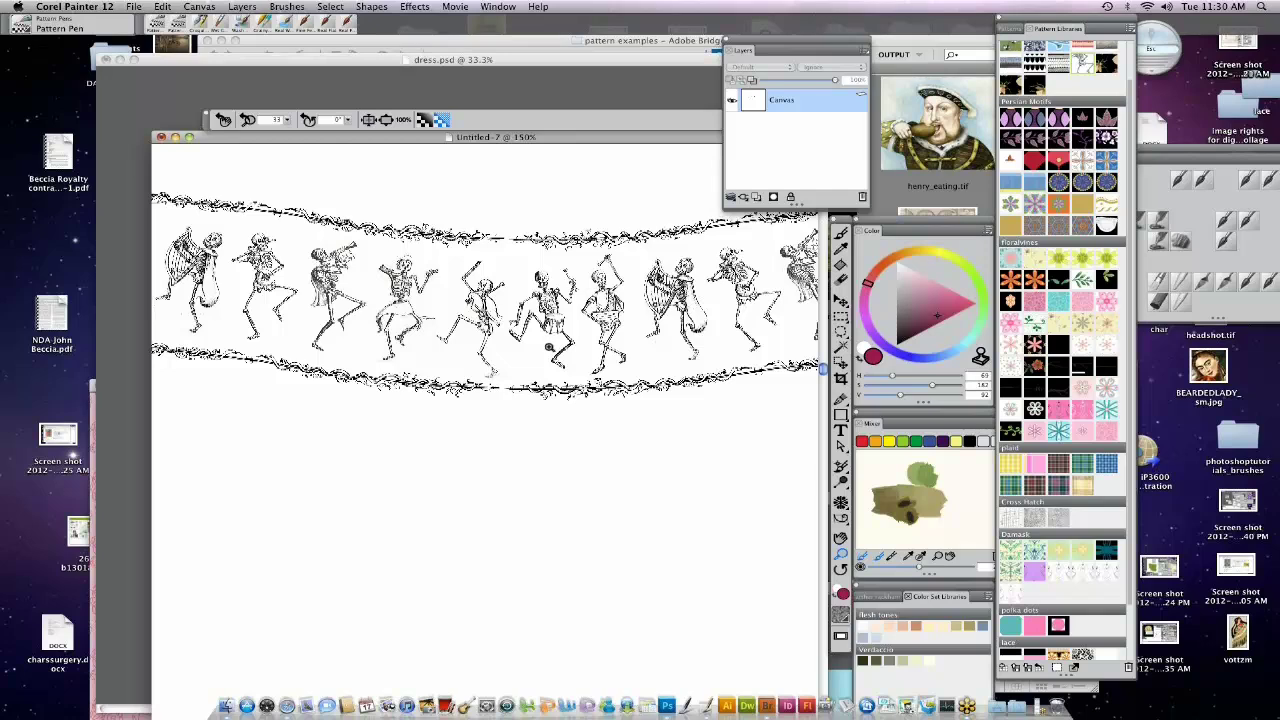
pyautogui.keyDown('alt'); pyautogui.click(548, 345); pyautogui.keyUp('alt')
pyautogui.keyDown('alt'); pyautogui.click(546, 345); pyautogui.keyUp('alt')
pyautogui.keyDown('alt'); pyautogui.click(545, 350); pyautogui.keyUp('alt')
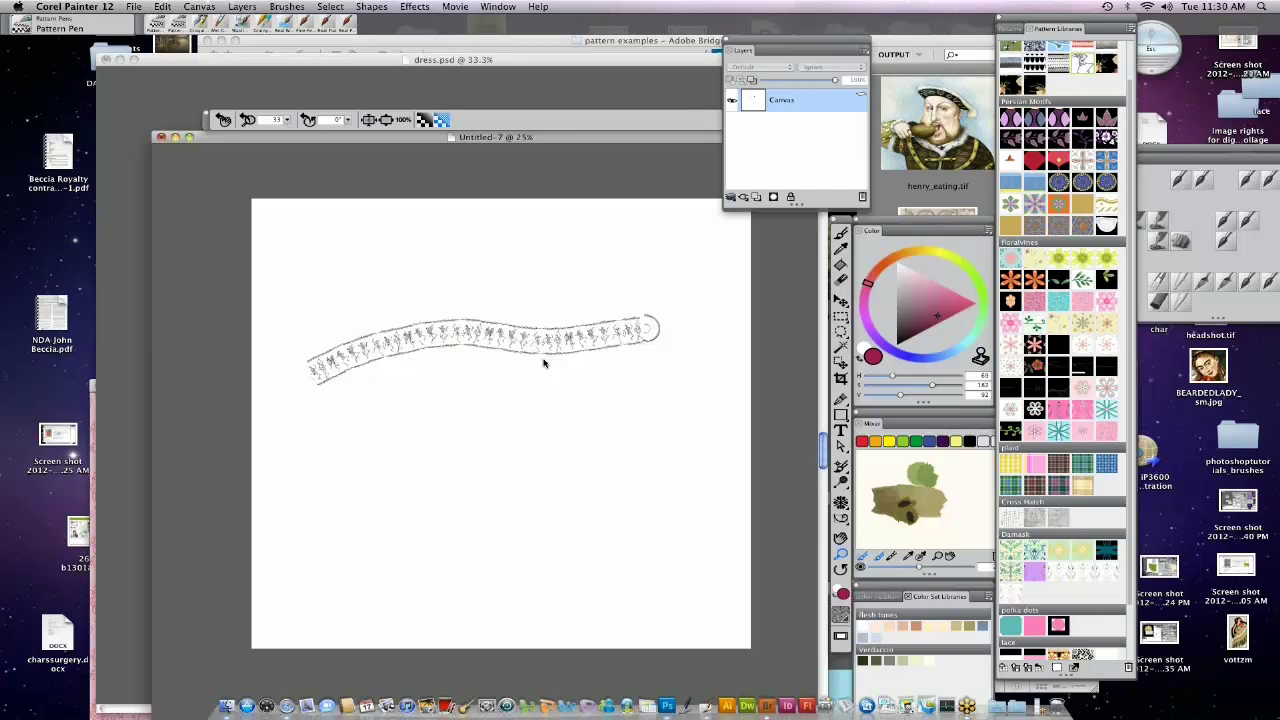
pyautogui.press('super+z')
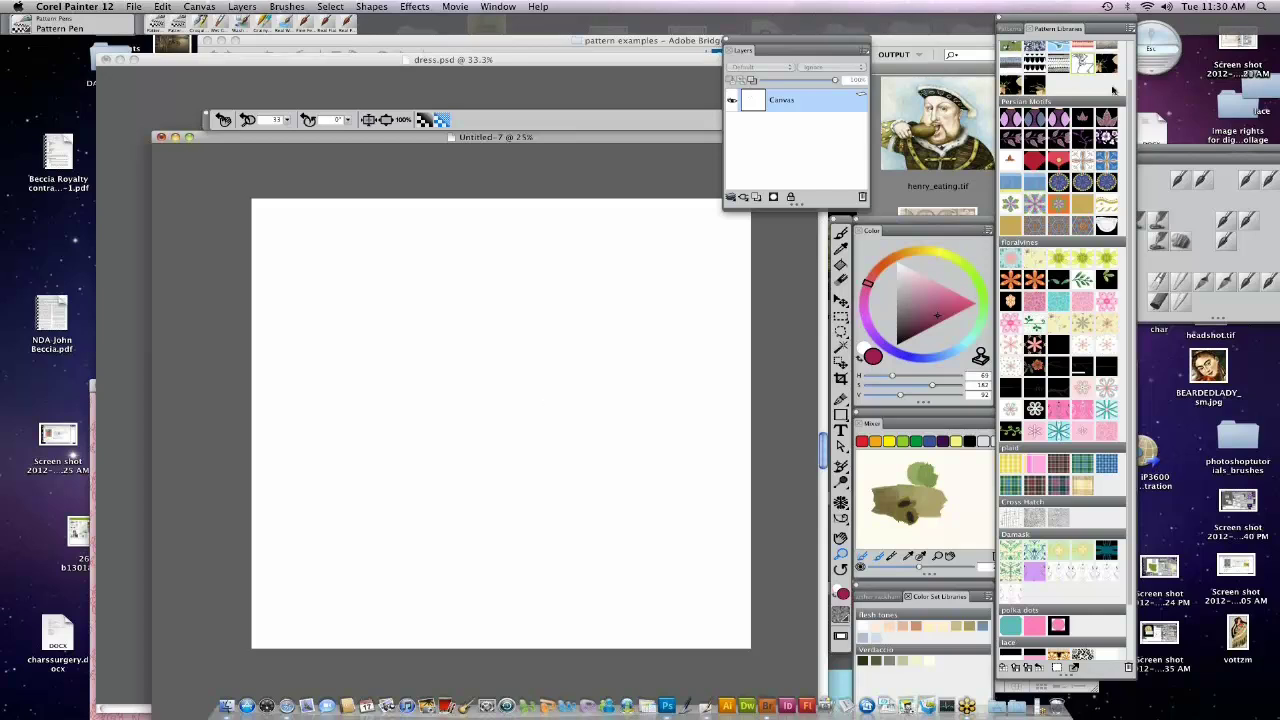
# Paint a wavy stroke with the green vine 2 pattern from the floral vines set in the canvas's upper middle.
pyautogui.moveTo(1131, 98); pyautogui.dragTo(1123, 172)
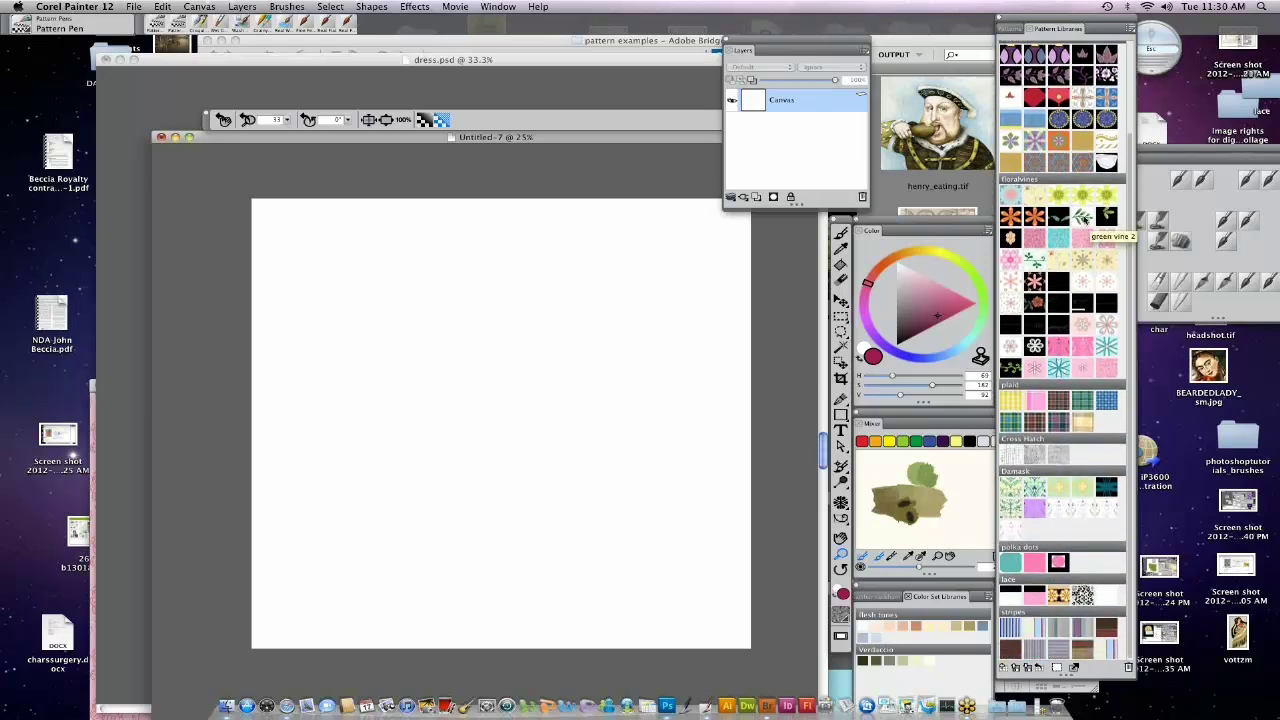
pyautogui.click(1082, 218)
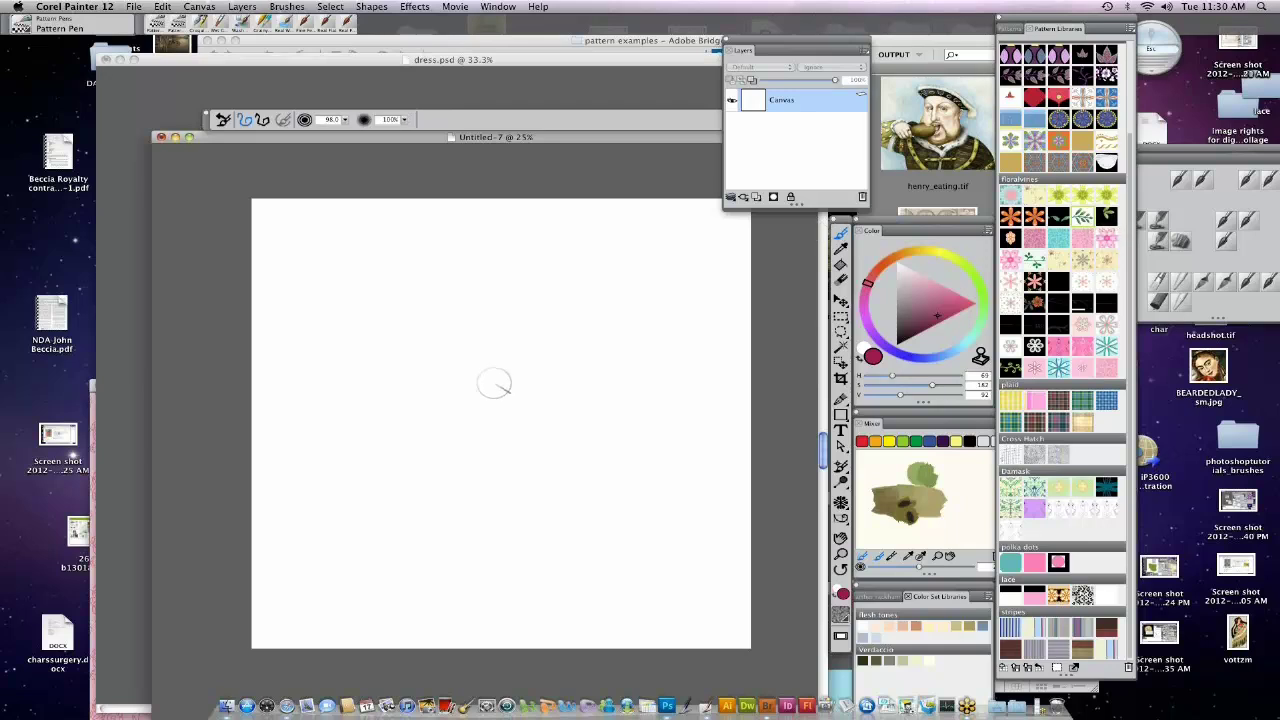
pyautogui.moveTo(461, 400)
pyautogui.mouseDown()
pyautogui.moveTo(580, 338)
pyautogui.moveTo(651, 331)
pyautogui.moveTo(698, 347)
pyautogui.mouseUp()
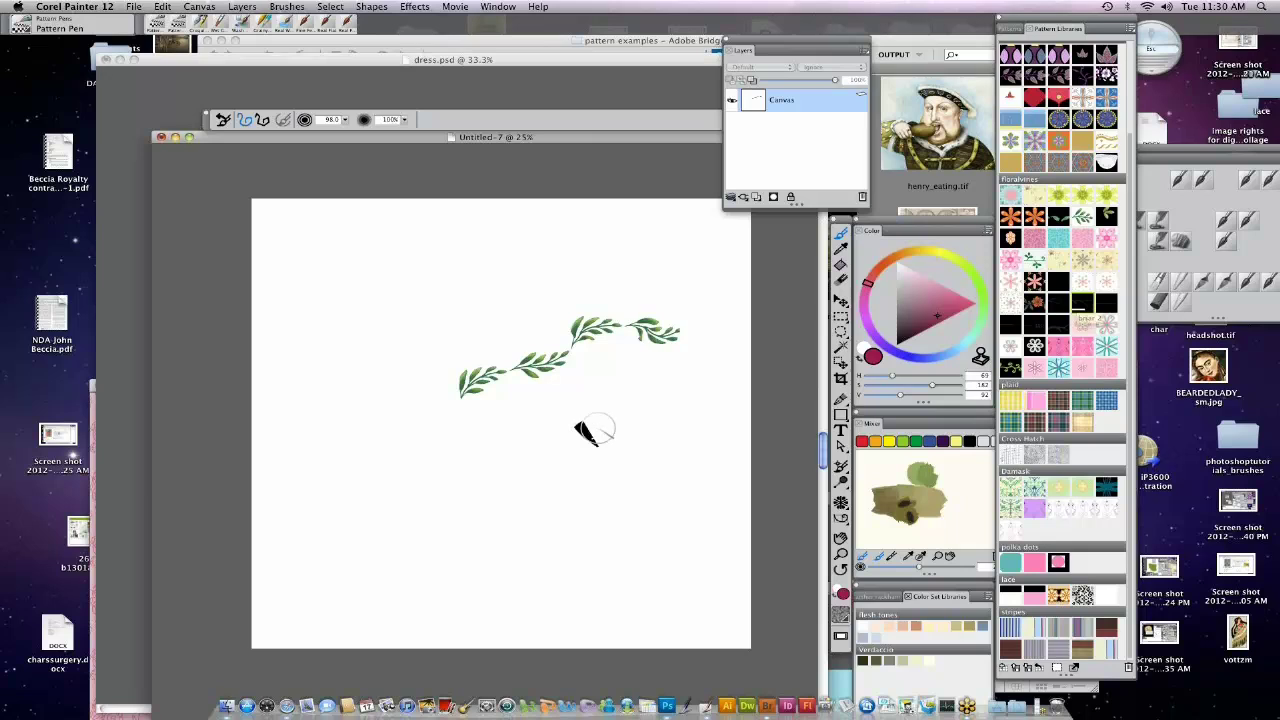
# Try two strokes of a briar pattern with the unmasked Pattern Pen below the vine, undoing each one.
pyautogui.moveTo(597, 430); pyautogui.dragTo(655, 387)
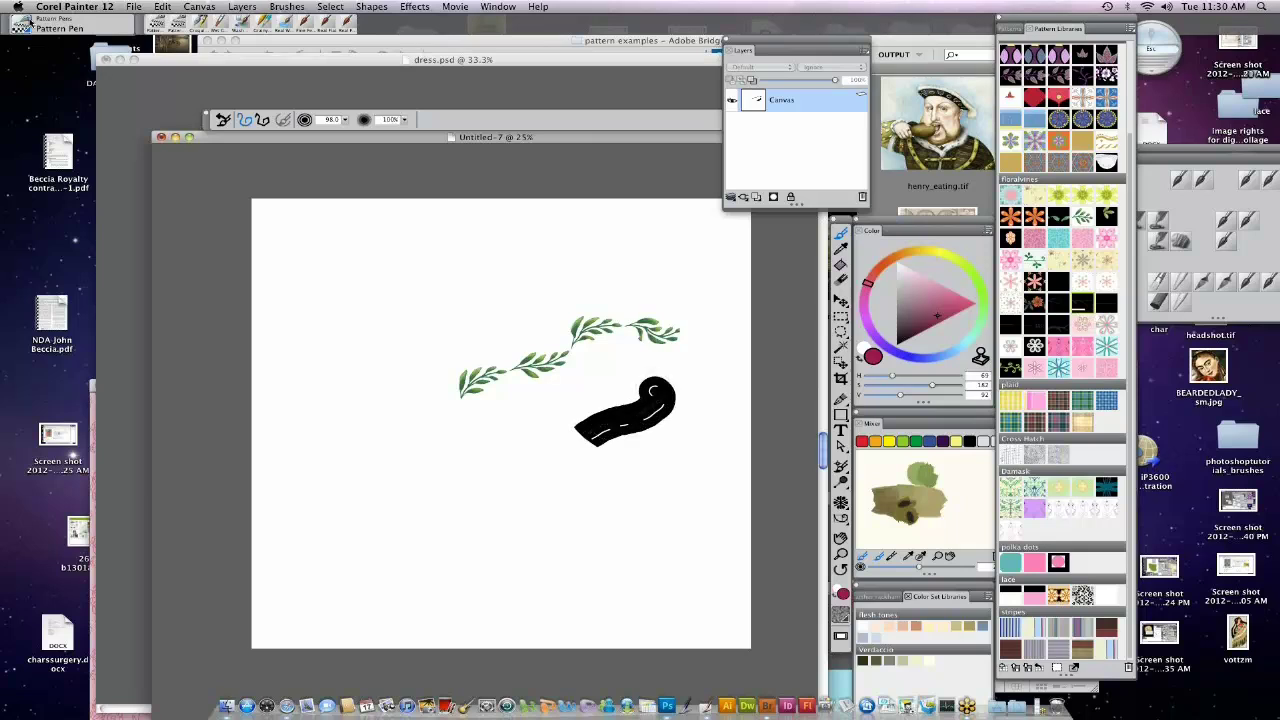
pyautogui.hotkey('ctrl', 'z')
pyautogui.click(28, 26)
pyautogui.click(183, 166)
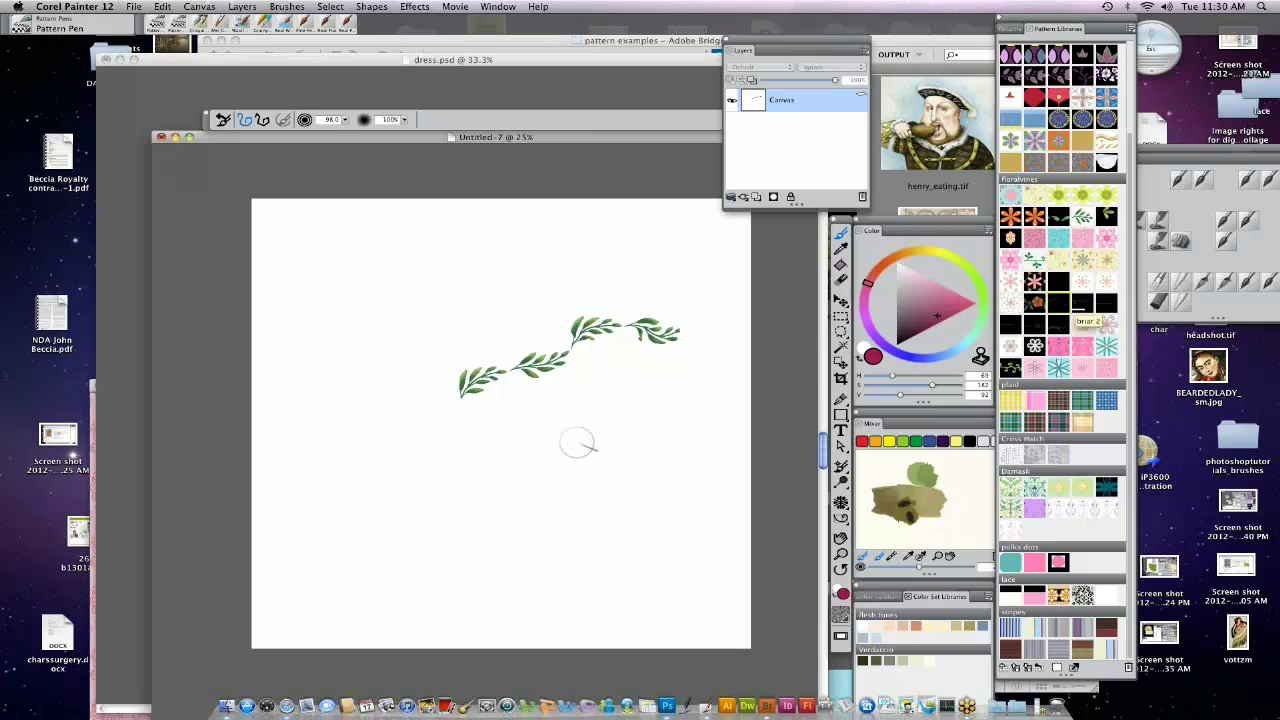
pyautogui.moveTo(574, 443); pyautogui.dragTo(618, 398)
pyautogui.hotkey('ctrl', 'z')
# Select the Pattern Pen Masked variant and paint three short briar strokes below the green vine.
pyautogui.click(28, 26)
pyautogui.click(174, 126)
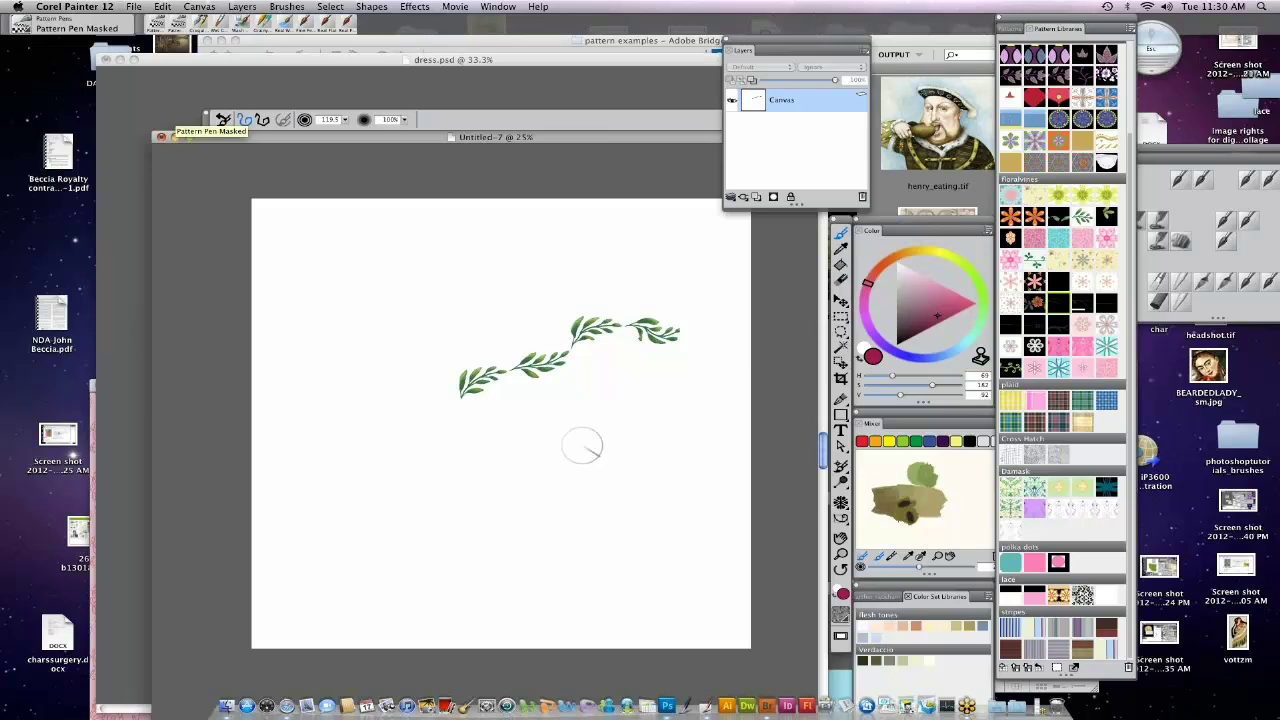
pyautogui.moveTo(577, 458); pyautogui.dragTo(672, 393)
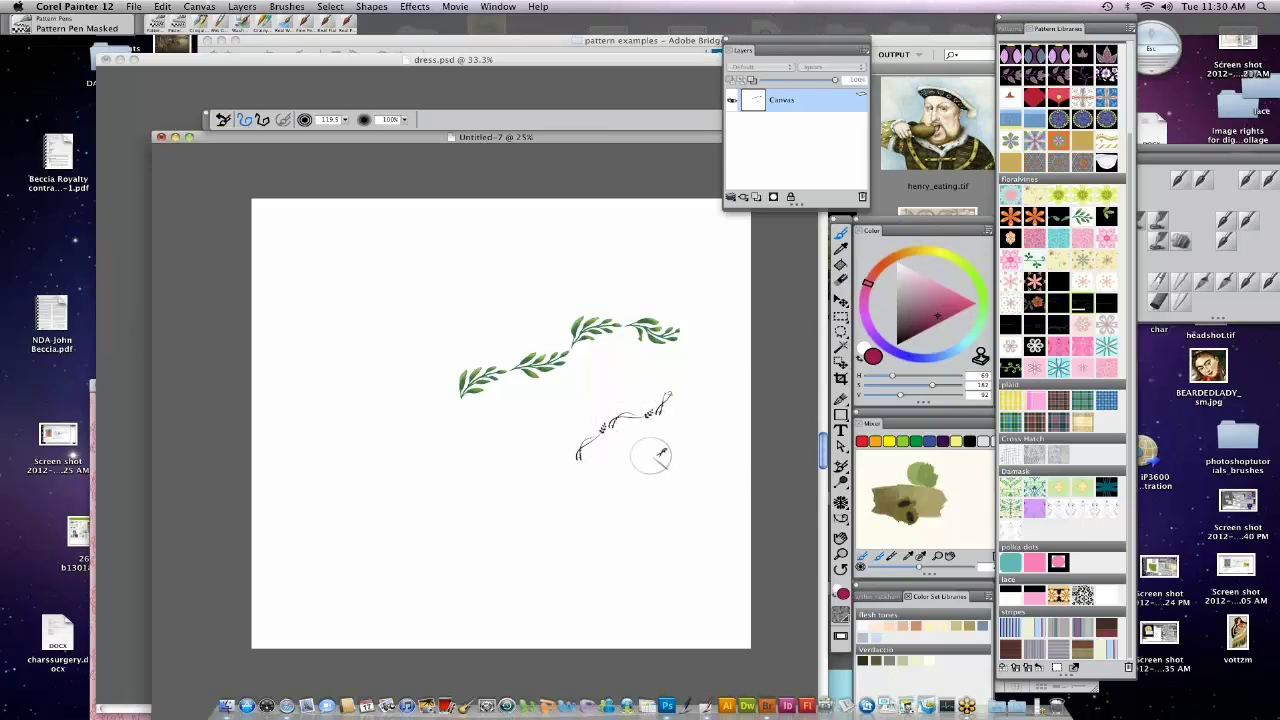
pyautogui.moveTo(667, 448); pyautogui.dragTo(637, 481)
pyautogui.moveTo(692, 429); pyautogui.dragTo(712, 406)
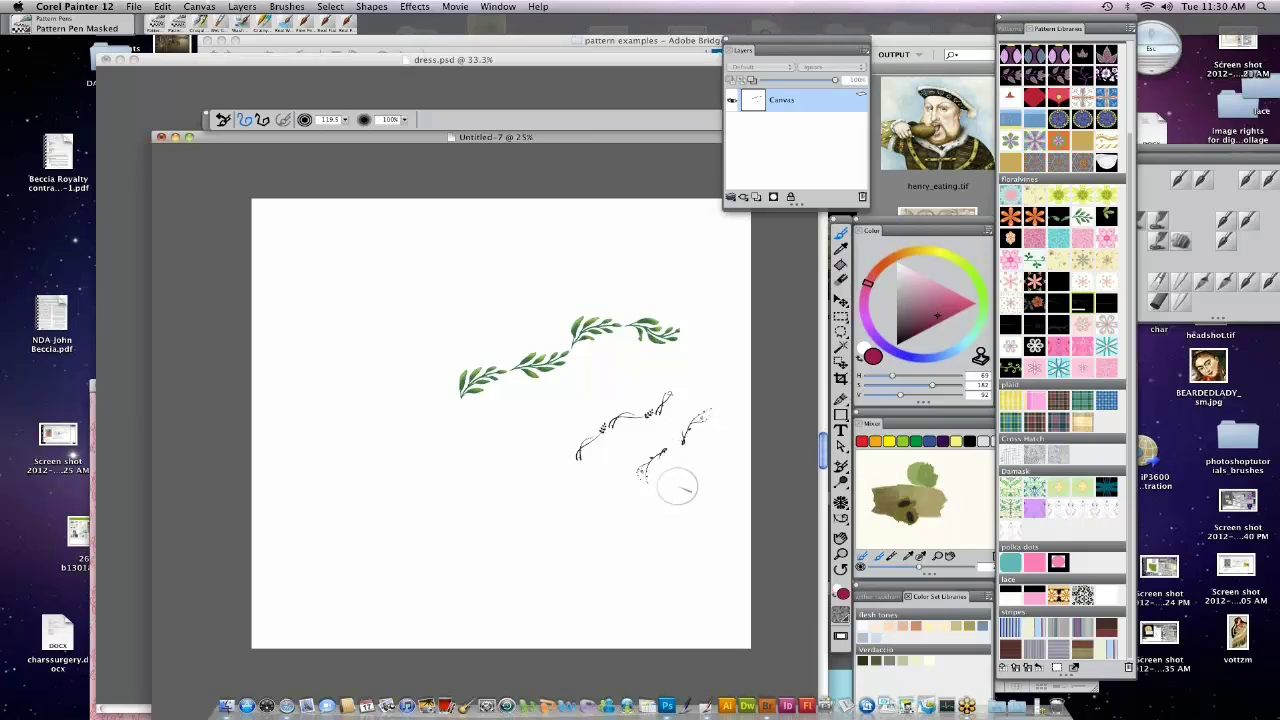
# Undo all the briar and green vine strokes back to a blank canvas.
pyautogui.press('super+z')
pyautogui.press('super+z')
pyautogui.press('super+z')
pyautogui.press('super+z')
pyautogui.press('super+z')
# Fill the canvas with a medium pink using the Paint Bucket set to Current Color, and add a new layer.
pyautogui.click(840, 265)
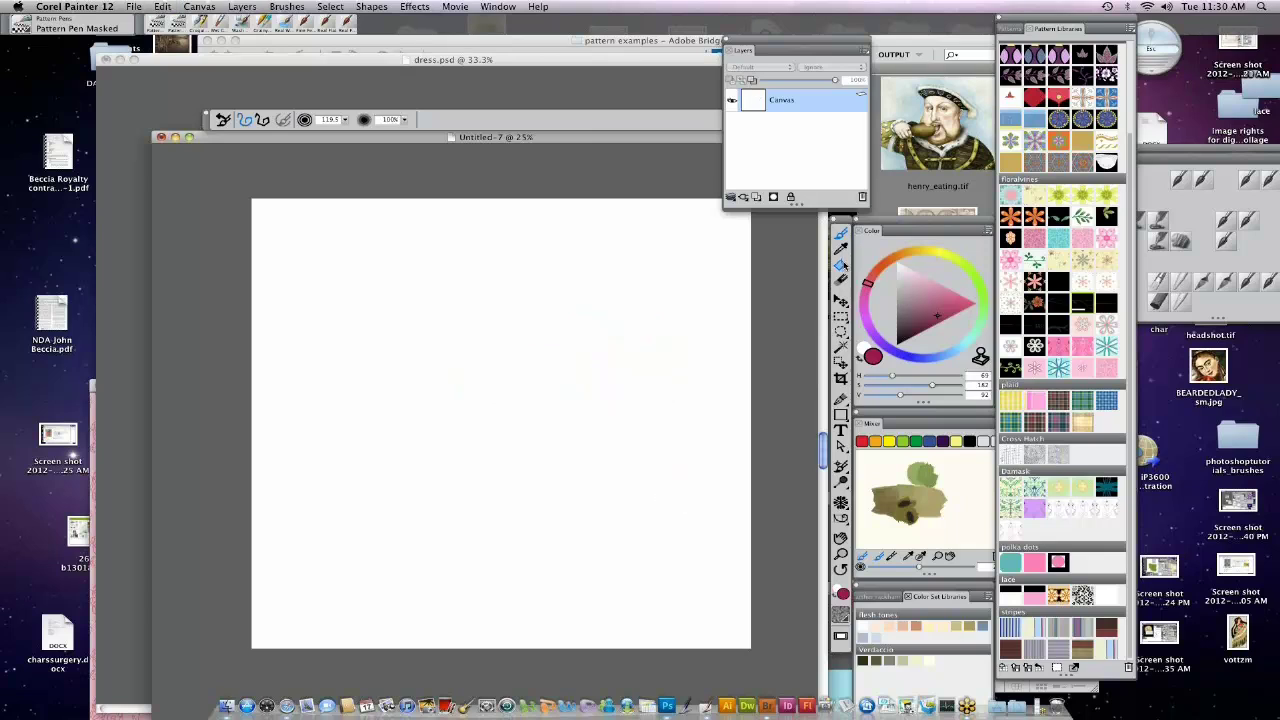
pyautogui.click(937, 297)
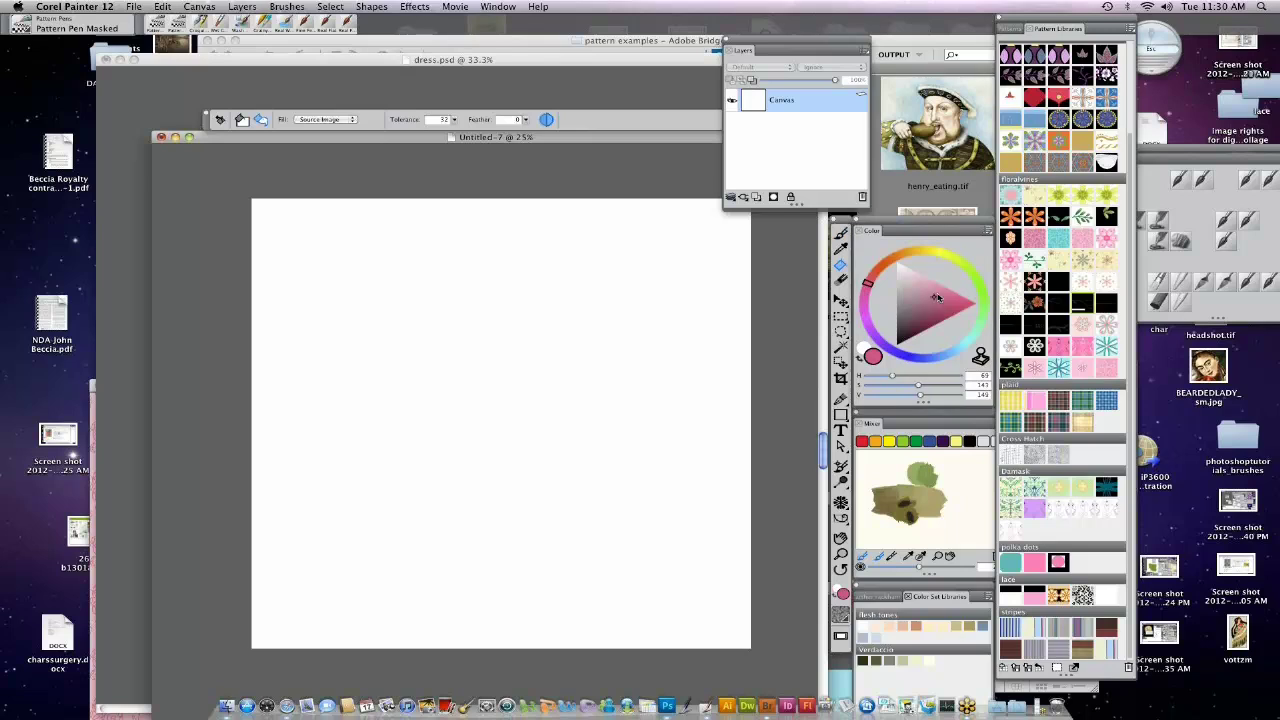
pyautogui.click(597, 414)
pyautogui.press('super+z')
pyautogui.click(323, 119)
pyautogui.click(320, 106)
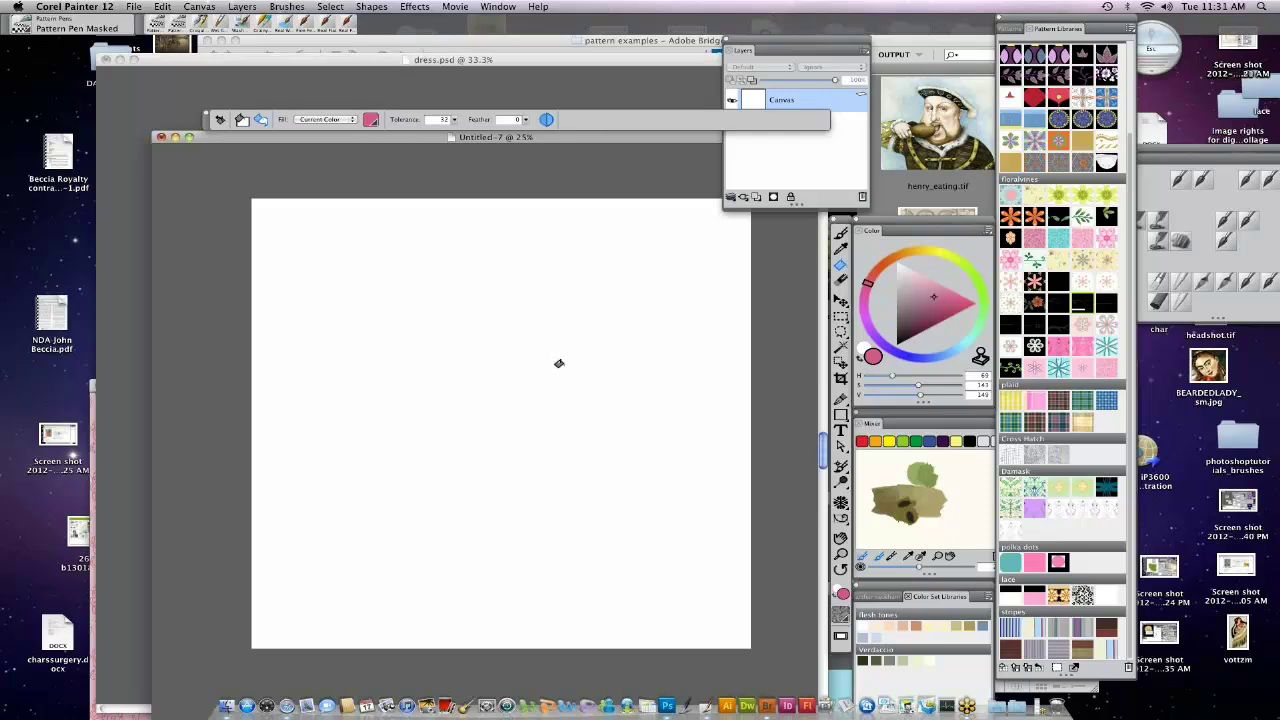
pyautogui.click(559, 363)
pyautogui.click(865, 52)
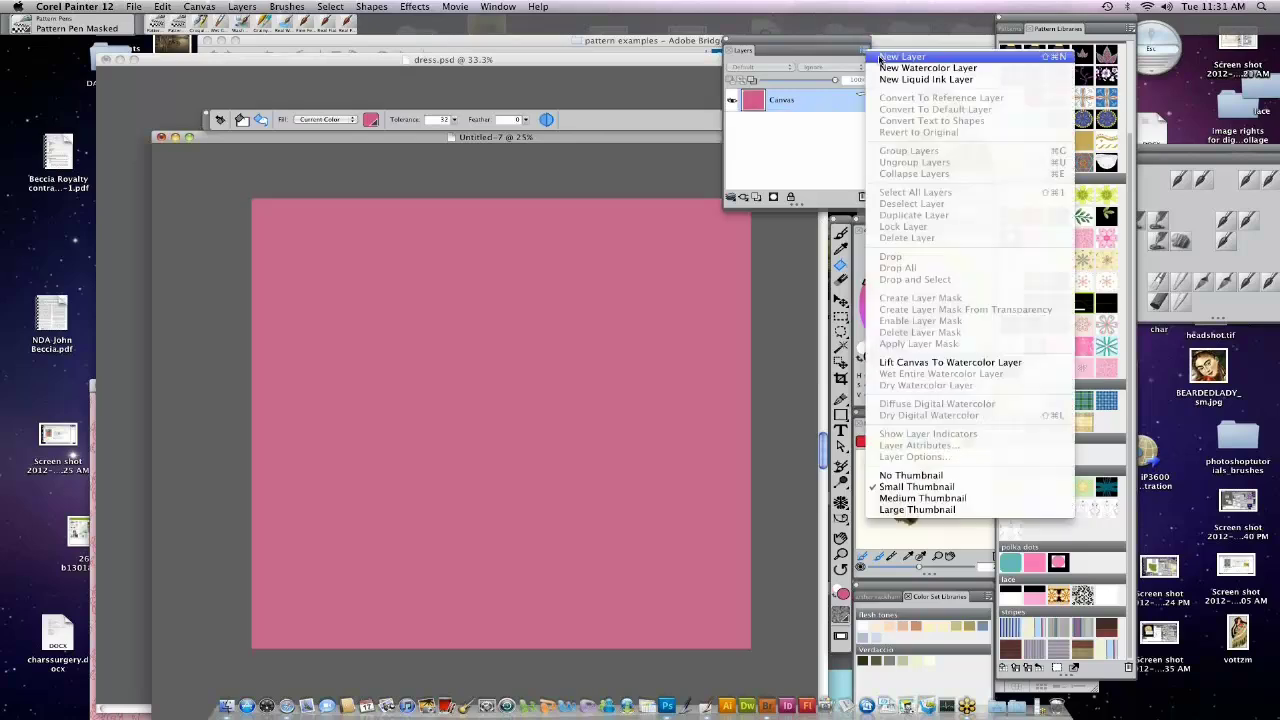
pyautogui.click(900, 57)
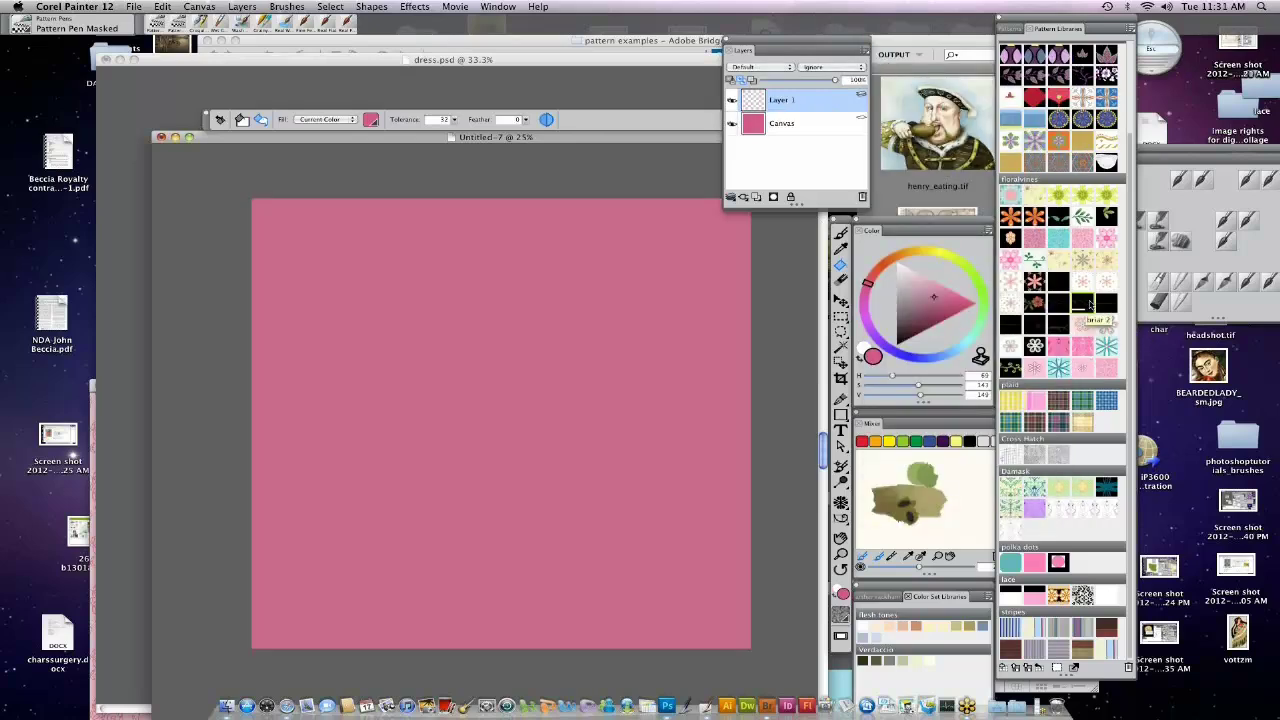
# Paint a rising stroke of the briar 2 pattern on the new layer over the pink, and undo it.
pyautogui.click(1090, 305)
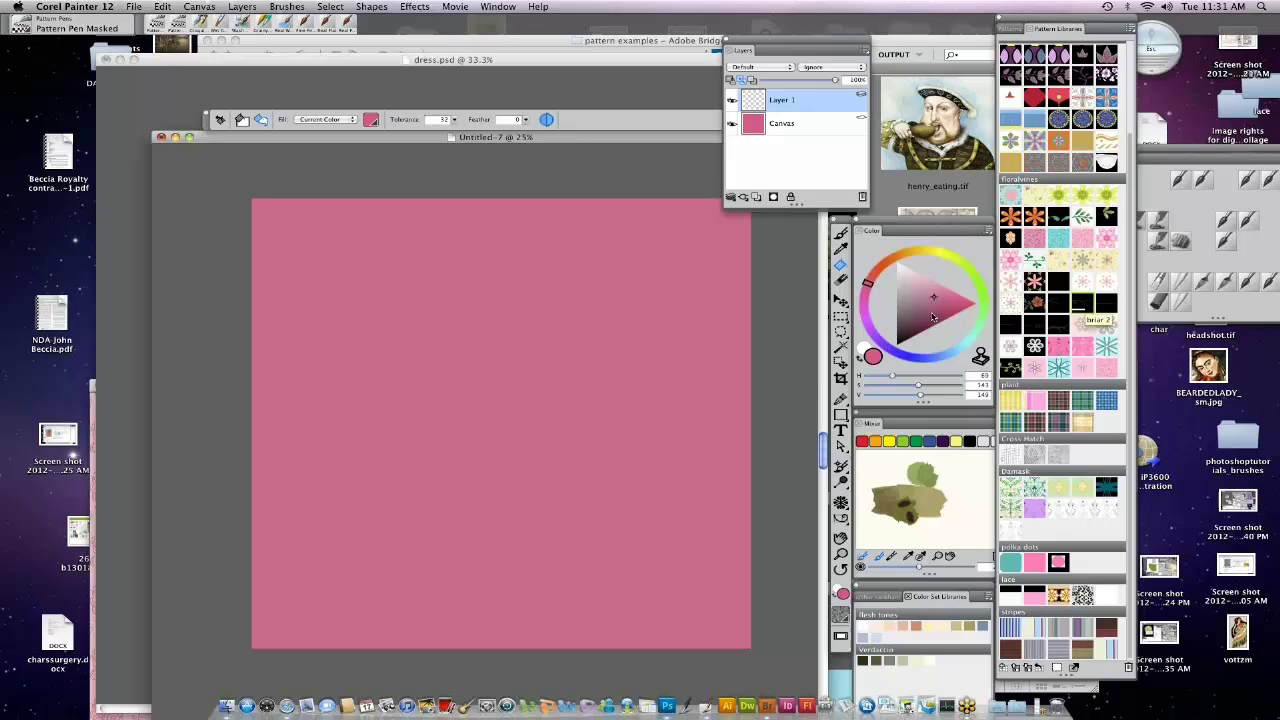
pyautogui.click(841, 231)
pyautogui.moveTo(507, 425); pyautogui.dragTo(630, 316)
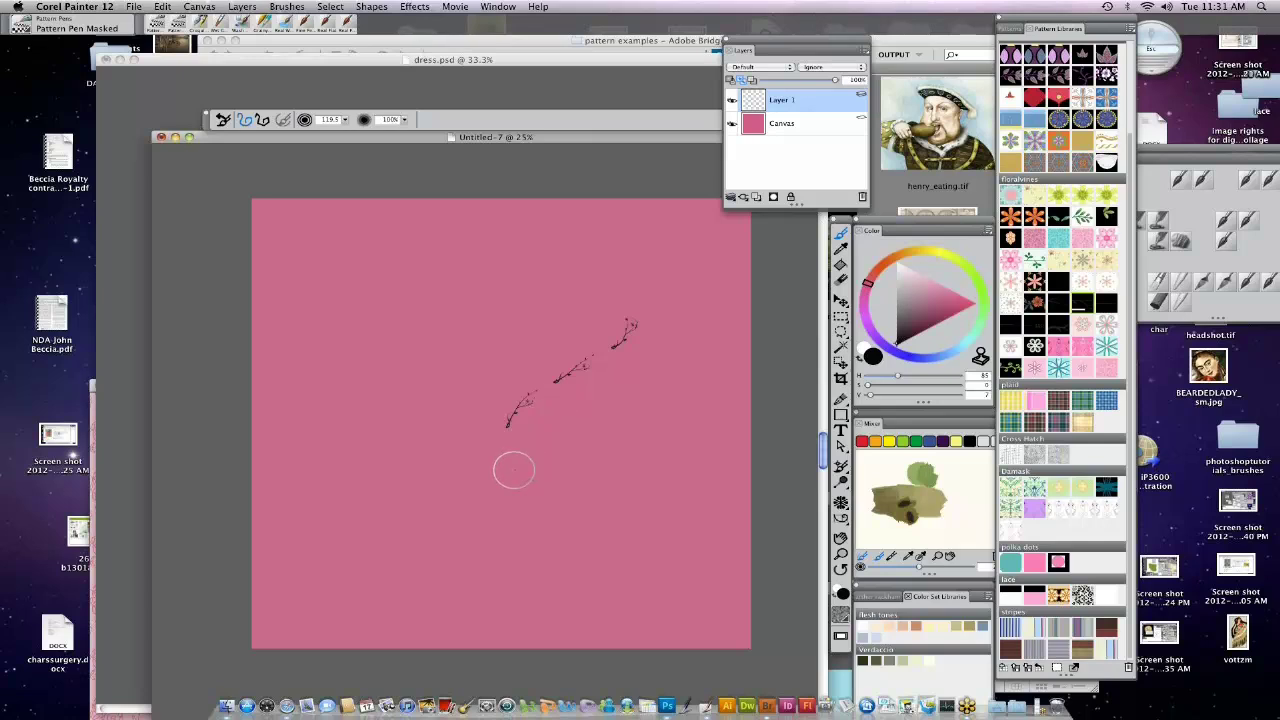
pyautogui.press('super+z')
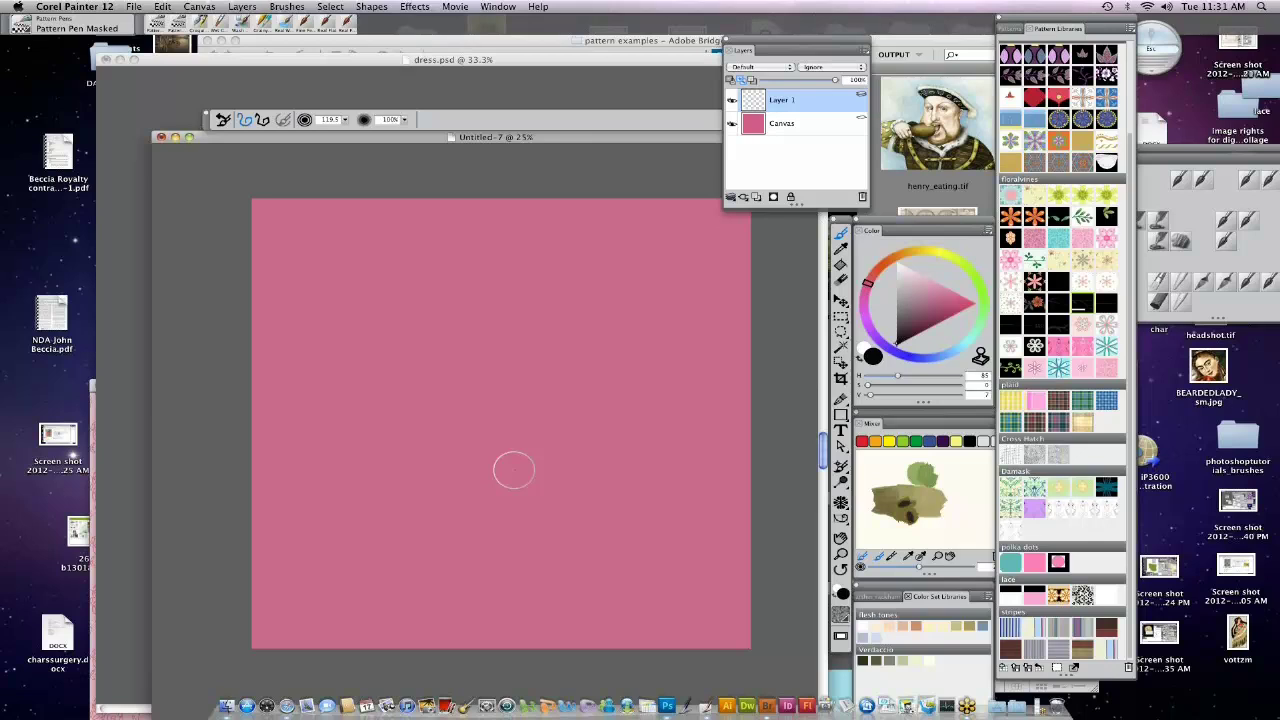
# Show the rulers and place a horizontal guide across the canvas's middle at the 5 mark.
pyautogui.click(199, 6)
pyautogui.click(282, 141)
pyautogui.click(209, 10)
pyautogui.moveTo(340, 141)
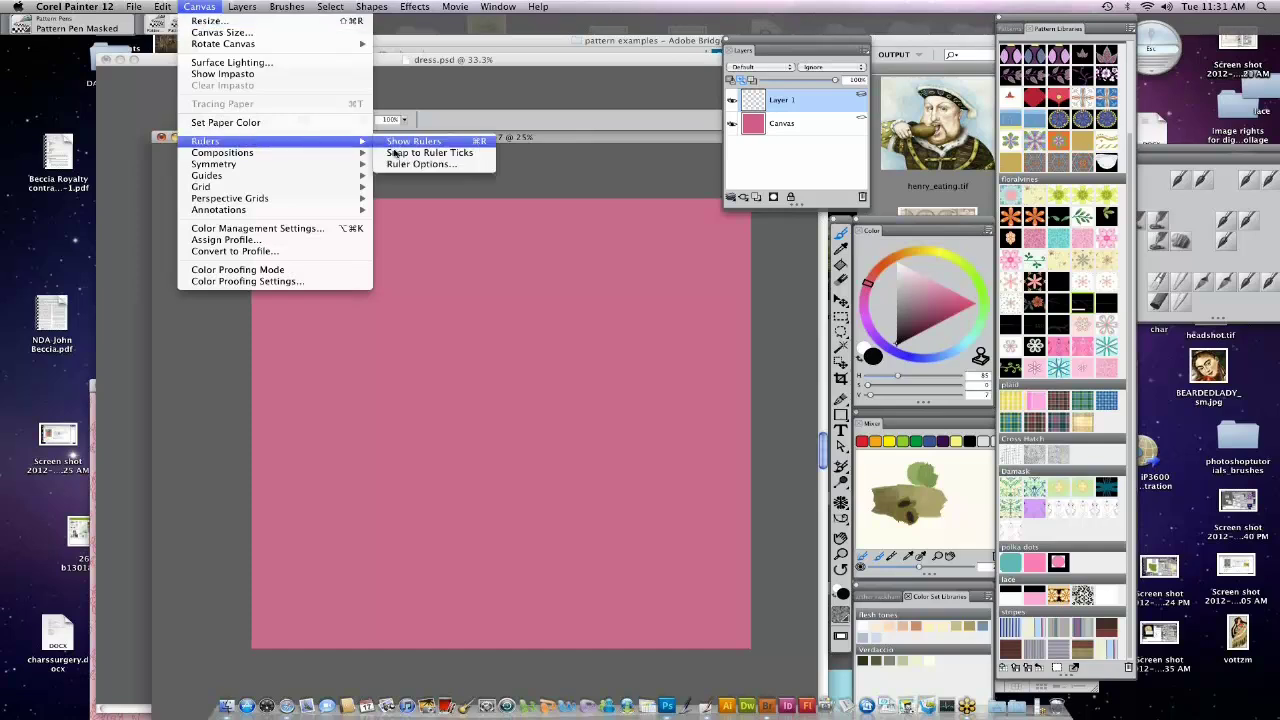
pyautogui.click(413, 141)
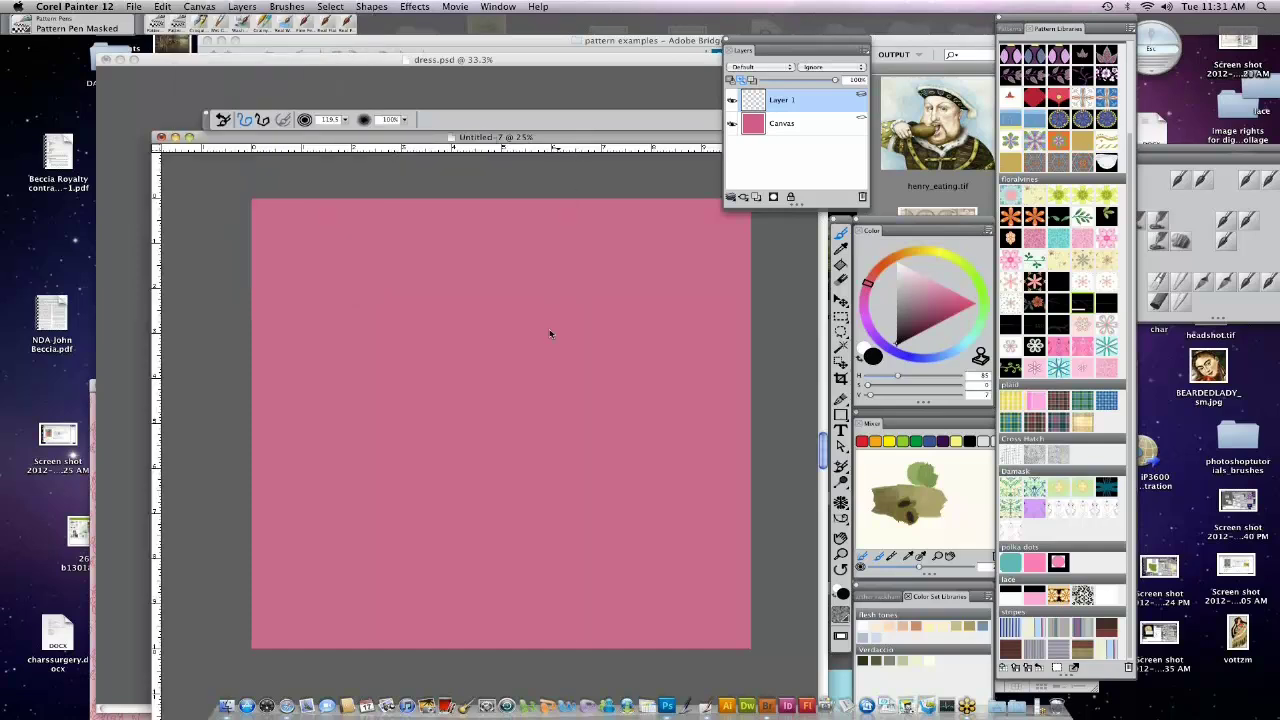
pyautogui.click(157, 319)
pyautogui.moveTo(545, 434); pyautogui.dragTo(546, 424)
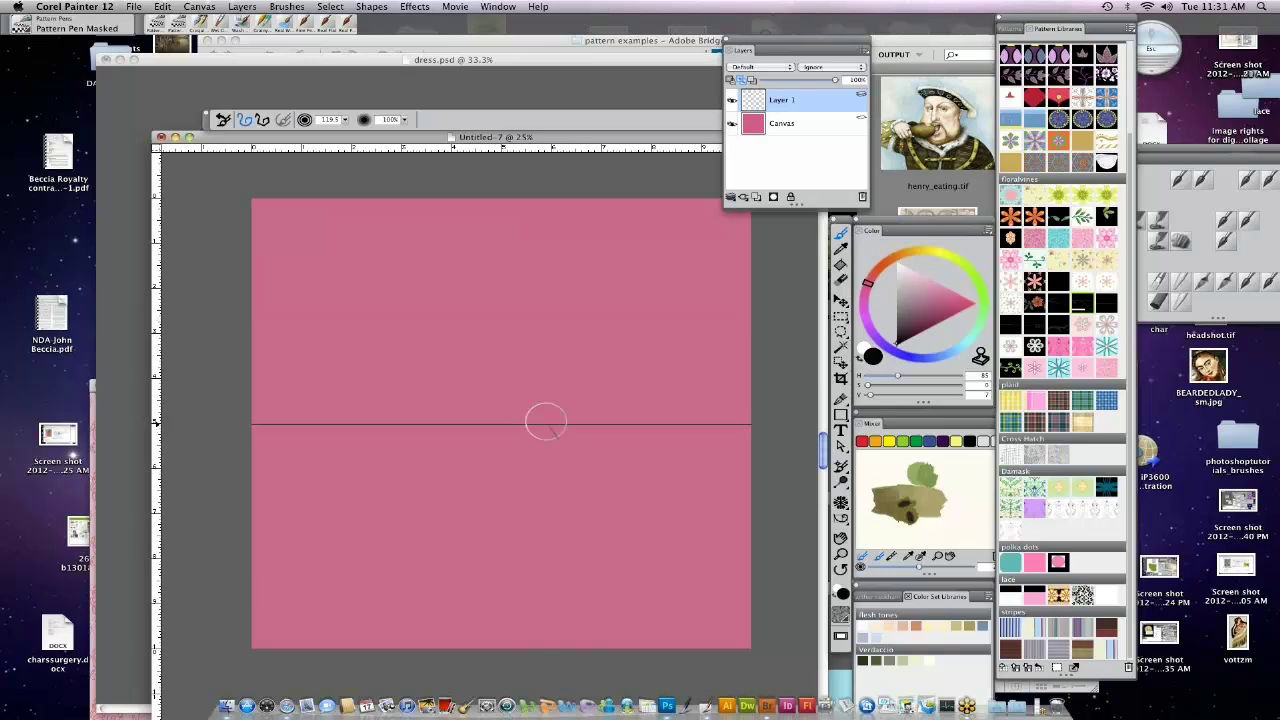
# Choose white as the color and fill the Canvas layer with it using the Paint Bucket.
pyautogui.click(903, 278)
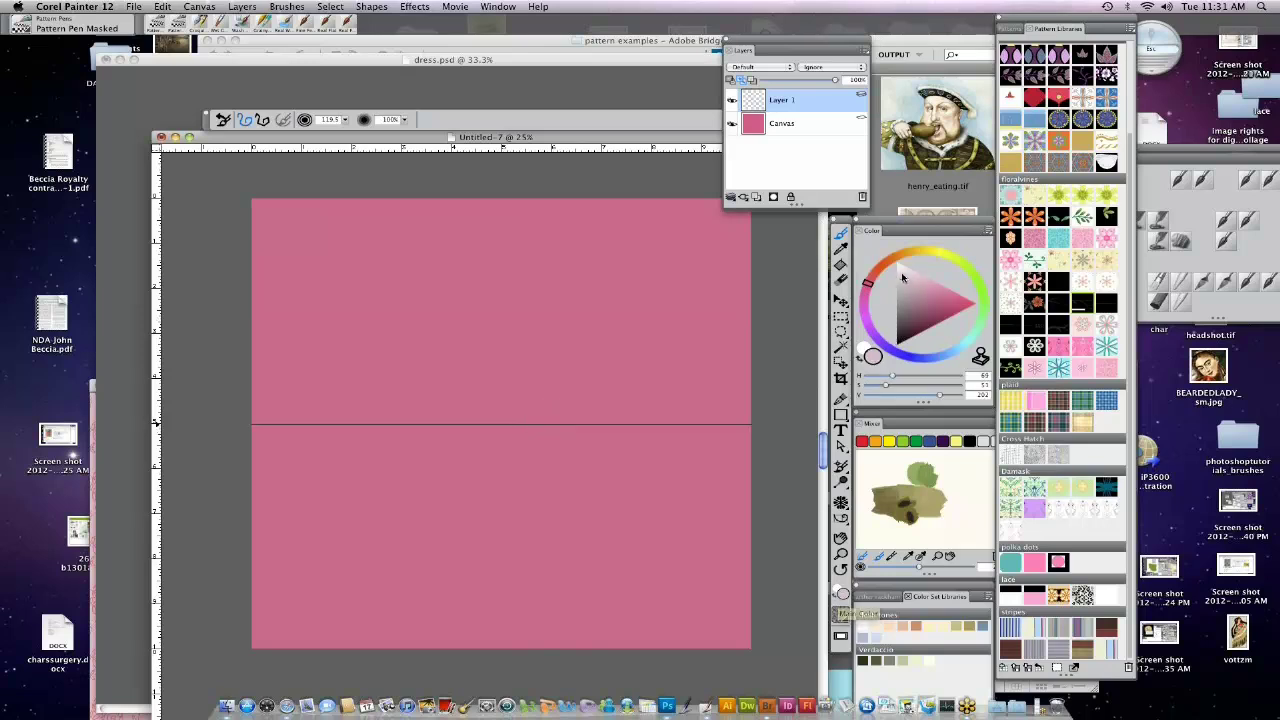
pyautogui.click(896, 262)
pyautogui.click(841, 266)
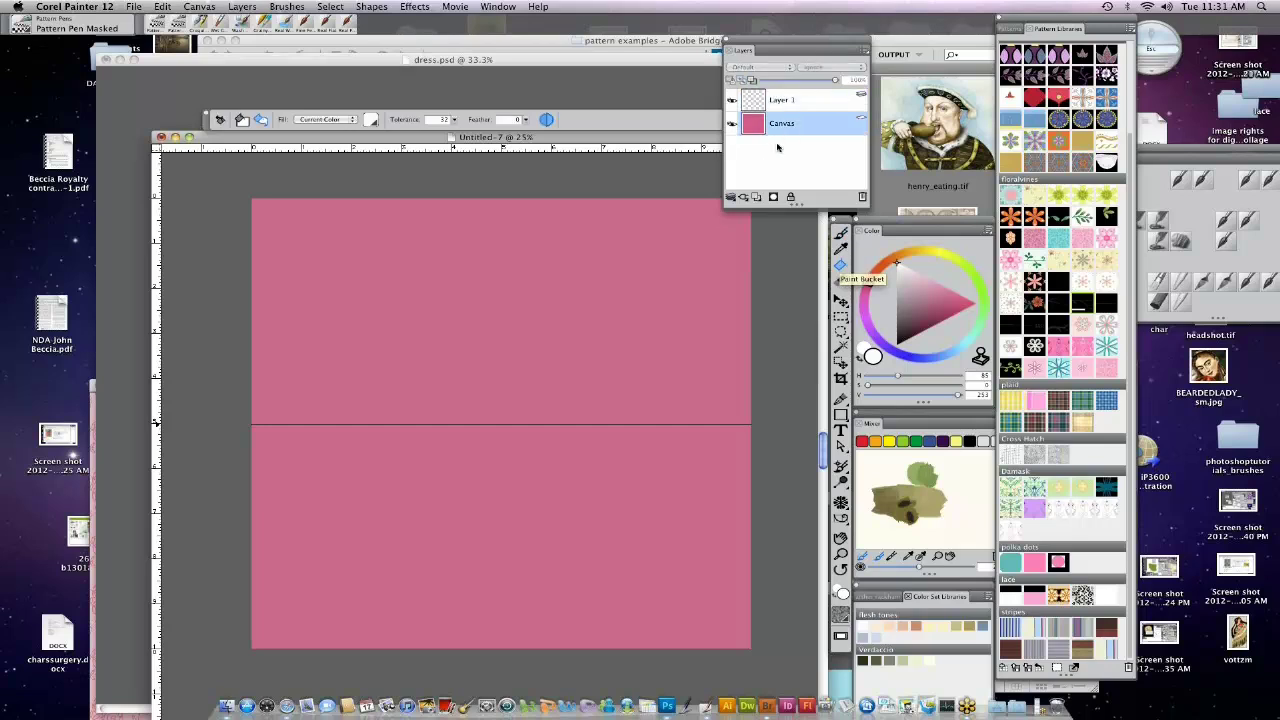
pyautogui.click(782, 123)
pyautogui.click(642, 302)
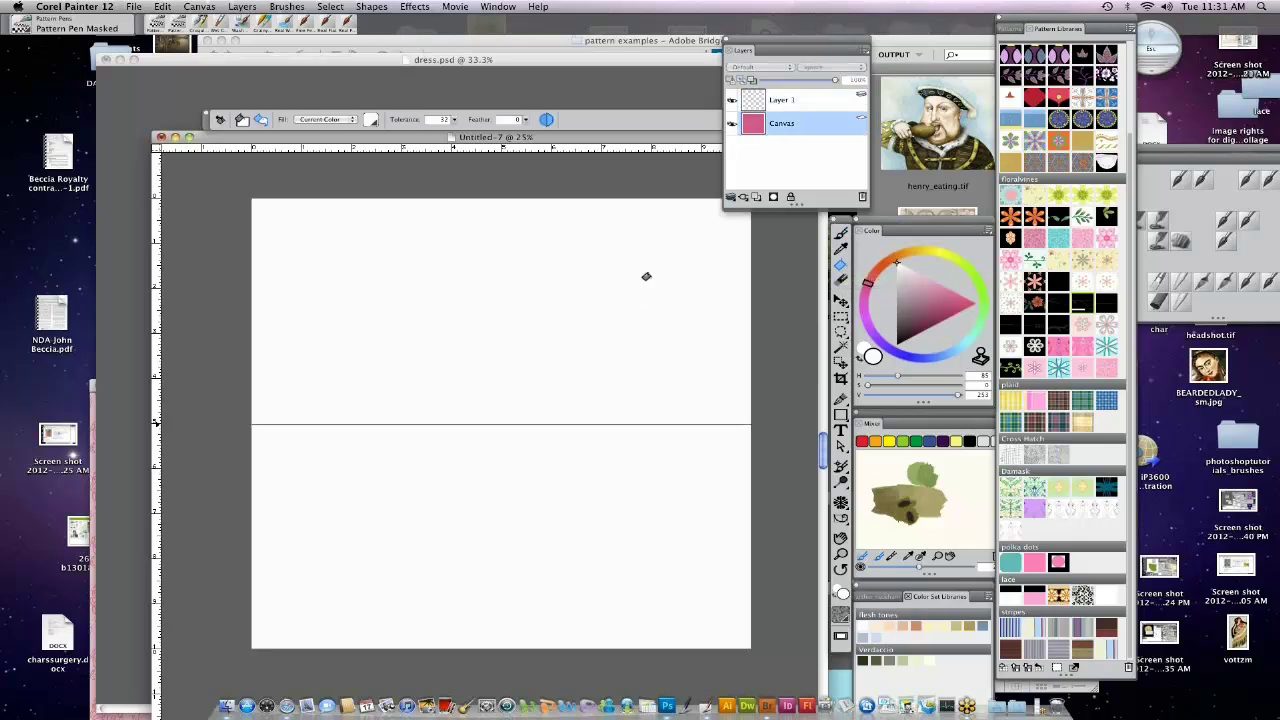
# Prepare to paint on Layer 1 with a dark green color and the Wet Gouache Round brush from the Gouache category.
pyautogui.click(806, 100)
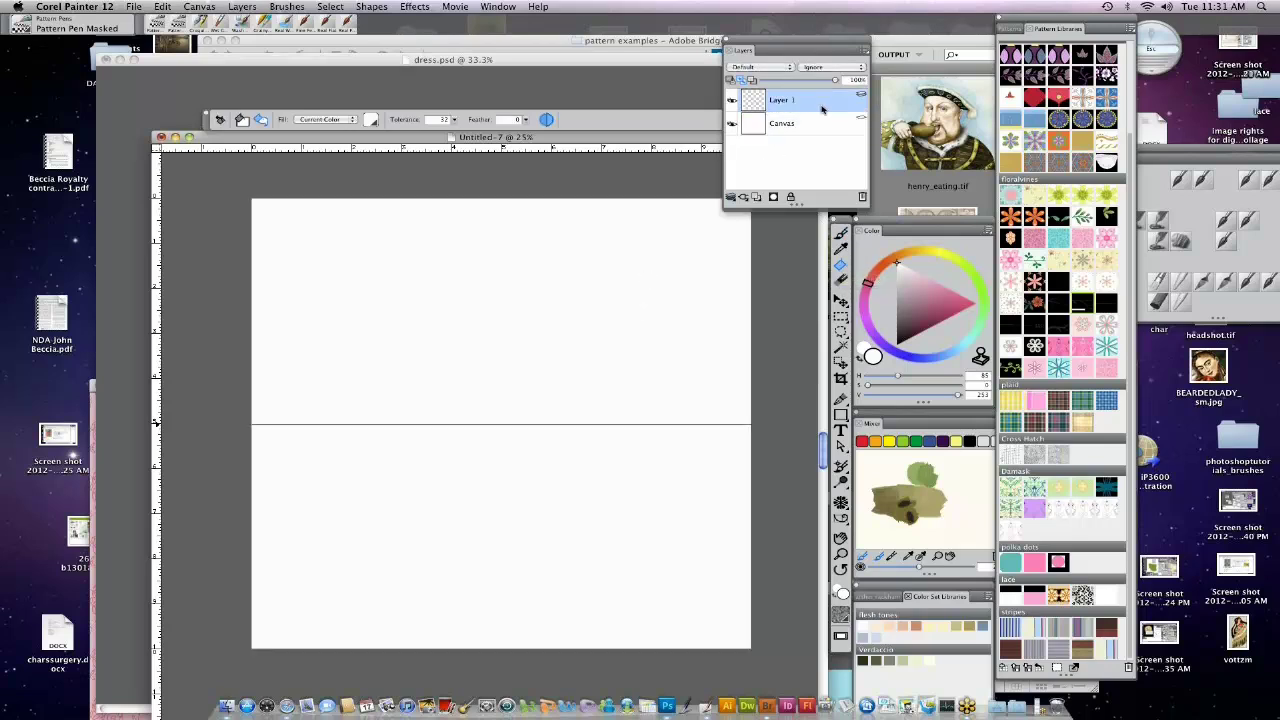
pyautogui.click(841, 232)
pyautogui.click(968, 279)
pyautogui.moveTo(931, 310); pyautogui.dragTo(924, 320)
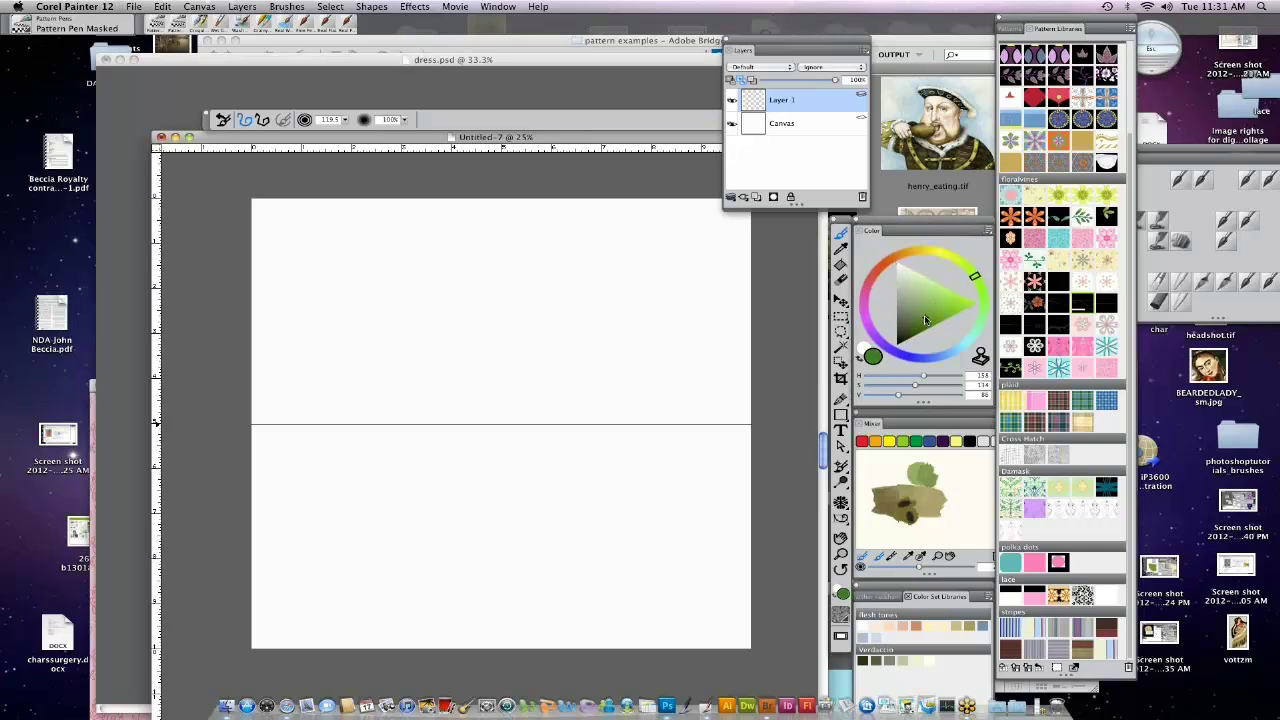
pyautogui.click(22, 28)
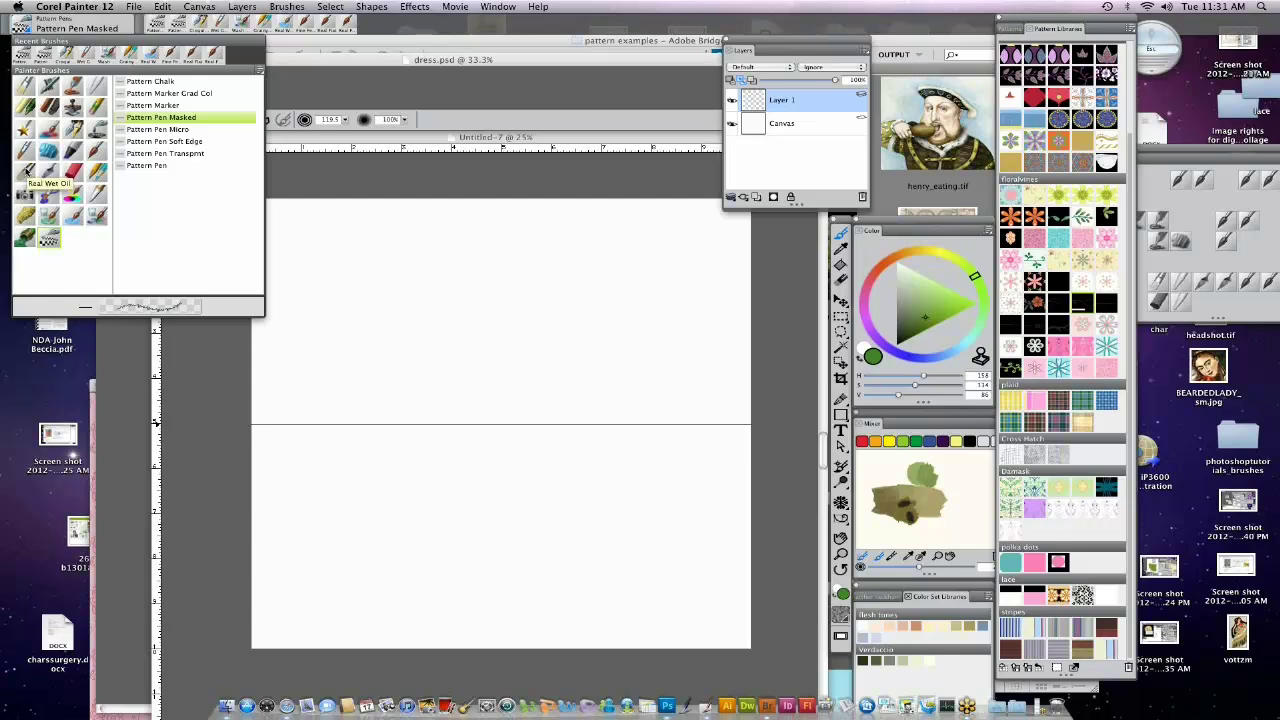
pyautogui.click(30, 152)
pyautogui.click(160, 190)
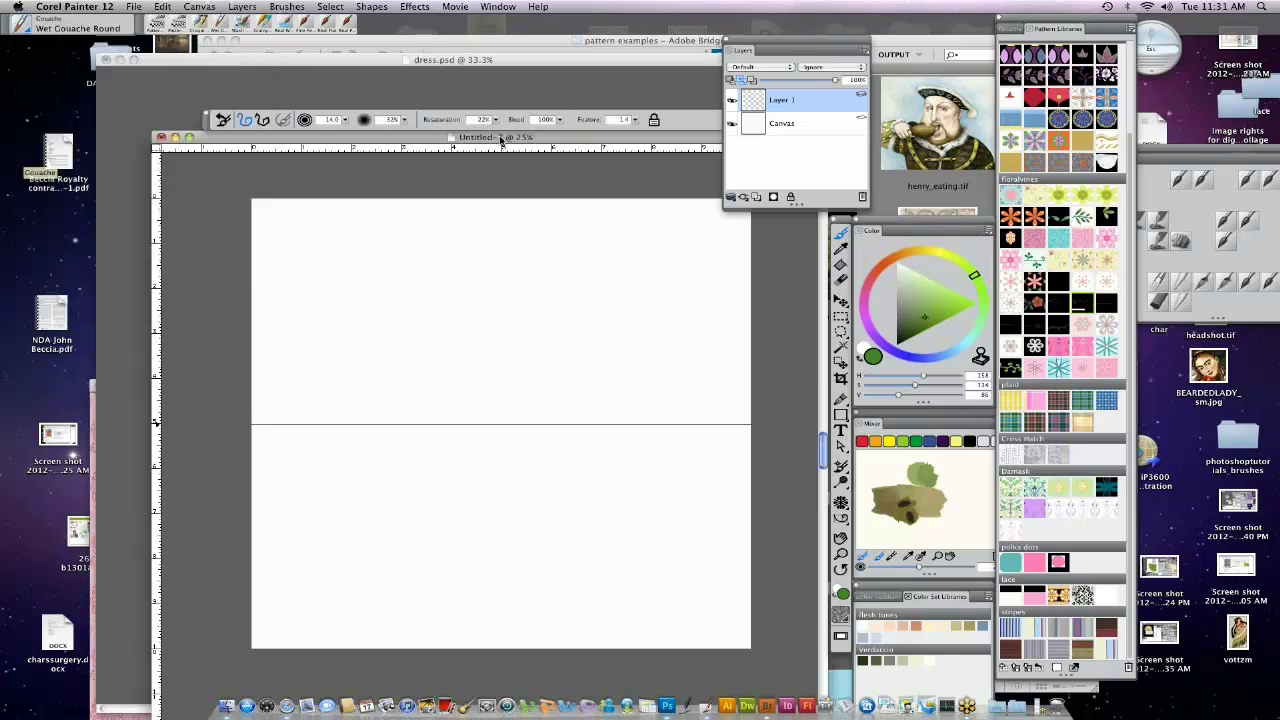
# Paint a slanted green leaf just above the guide in the canvas's left half, and try stem strokes from it, undoing each trial.
pyautogui.click(502, 140)
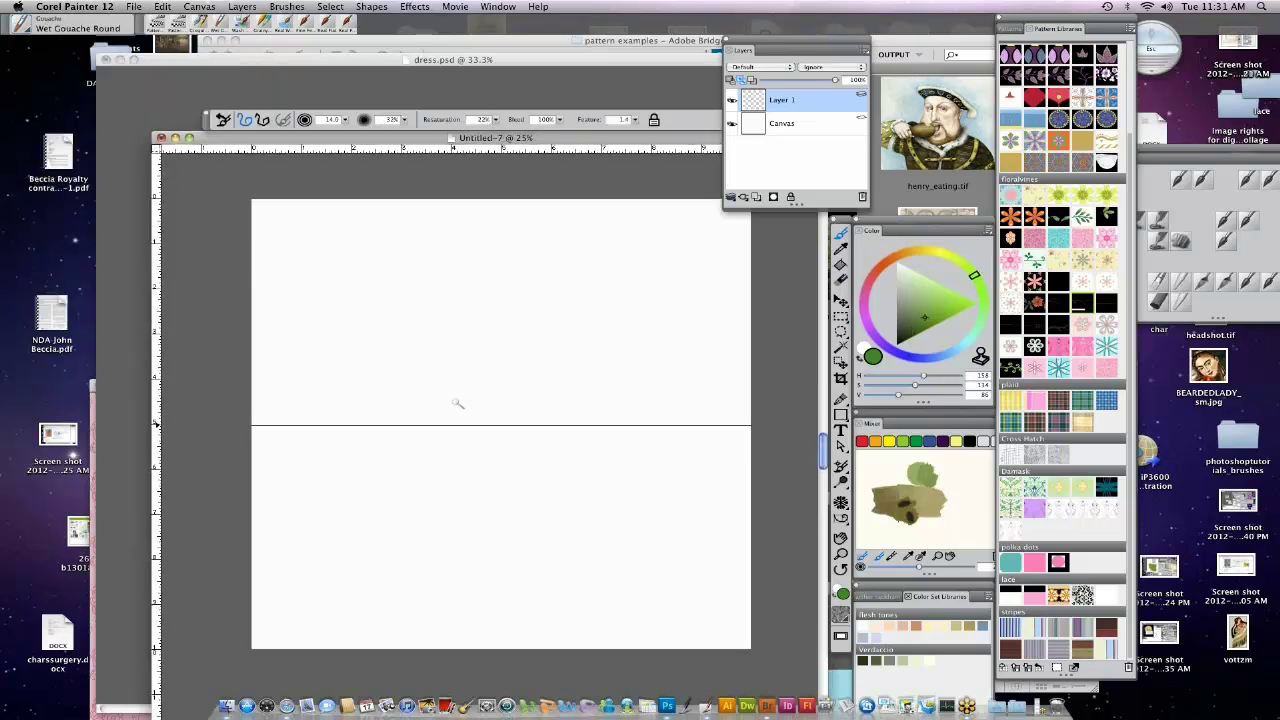
pyautogui.moveTo(458, 403); pyautogui.dragTo(470, 402)
pyautogui.moveTo(330, 420)
pyautogui.mouseDown()
pyautogui.moveTo(362, 405)
pyautogui.moveTo(324, 419)
pyautogui.moveTo(430, 414)
pyautogui.mouseUp()
pyautogui.press('super+z')
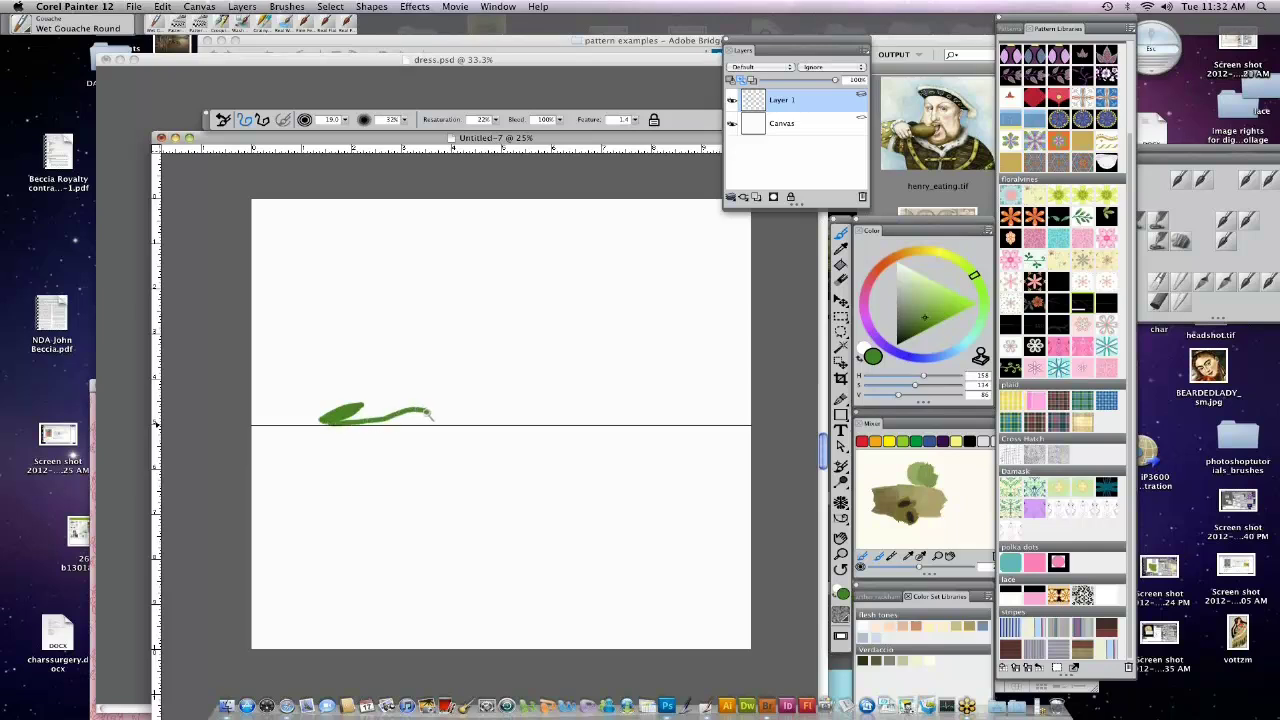
pyautogui.press('super+z')
pyautogui.moveTo(338, 427)
pyautogui.mouseDown()
pyautogui.moveTo(390, 415)
pyautogui.moveTo(448, 438)
pyautogui.mouseUp()
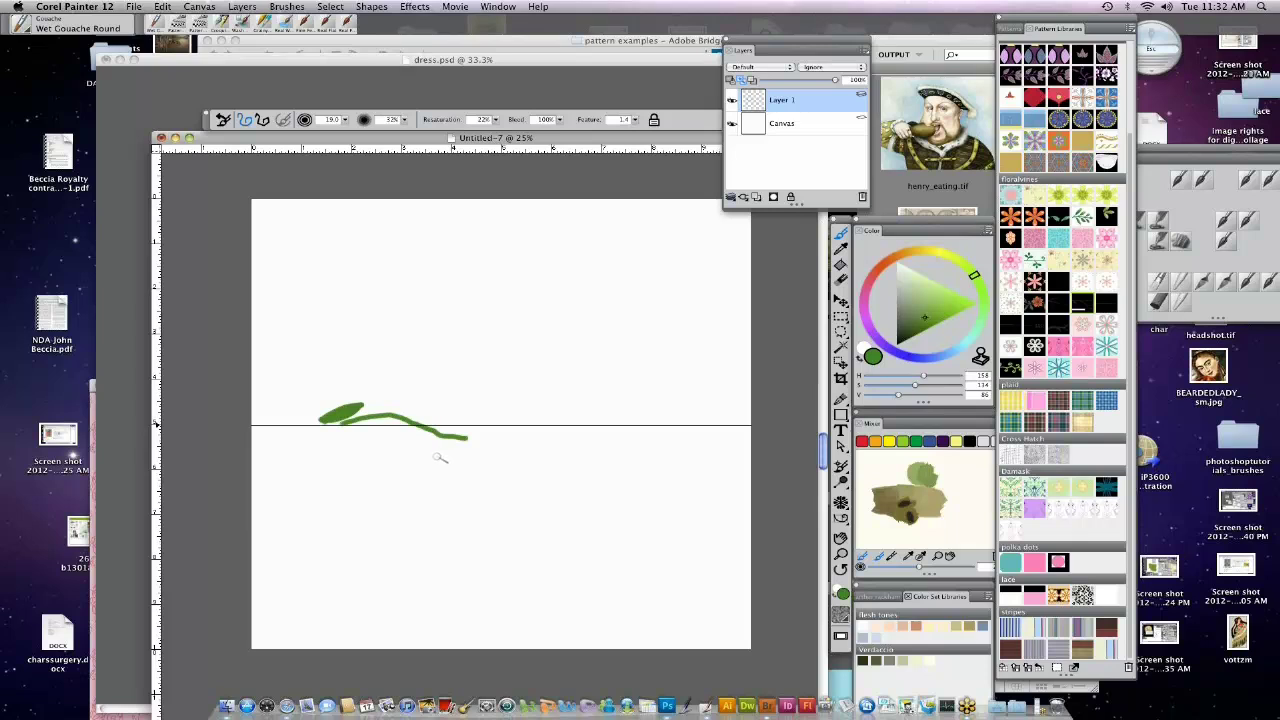
pyautogui.press('super+z')
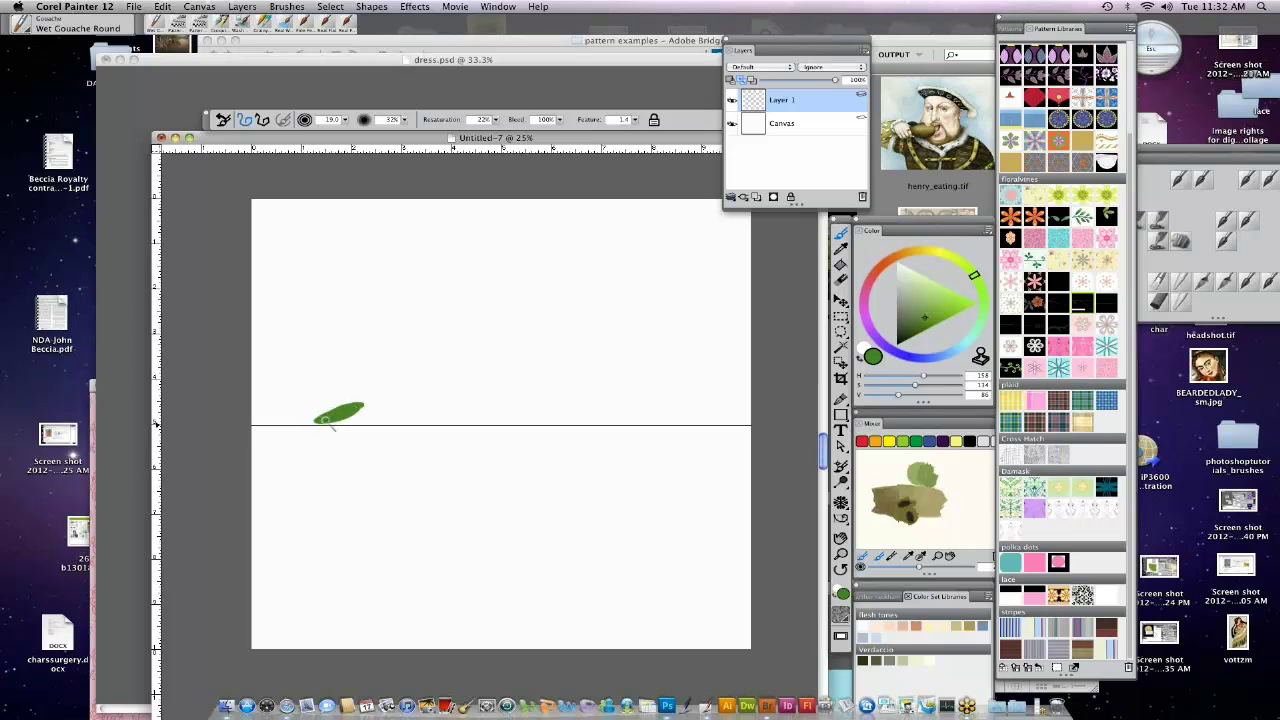
# Paint a wavy green stem along the guide from the first leaf, with three more leaves alternating above and below the line.
pyautogui.moveTo(319, 421); pyautogui.dragTo(429, 405)
pyautogui.press('super+z')
pyautogui.moveTo(338, 425)
pyautogui.mouseDown()
pyautogui.moveTo(418, 412)
pyautogui.moveTo(391, 418)
pyautogui.moveTo(418, 412)
pyautogui.moveTo(398, 416)
pyautogui.moveTo(409, 433)
pyautogui.moveTo(470, 441)
pyautogui.moveTo(432, 431)
pyautogui.moveTo(470, 440)
pyautogui.moveTo(442, 435)
pyautogui.mouseUp()
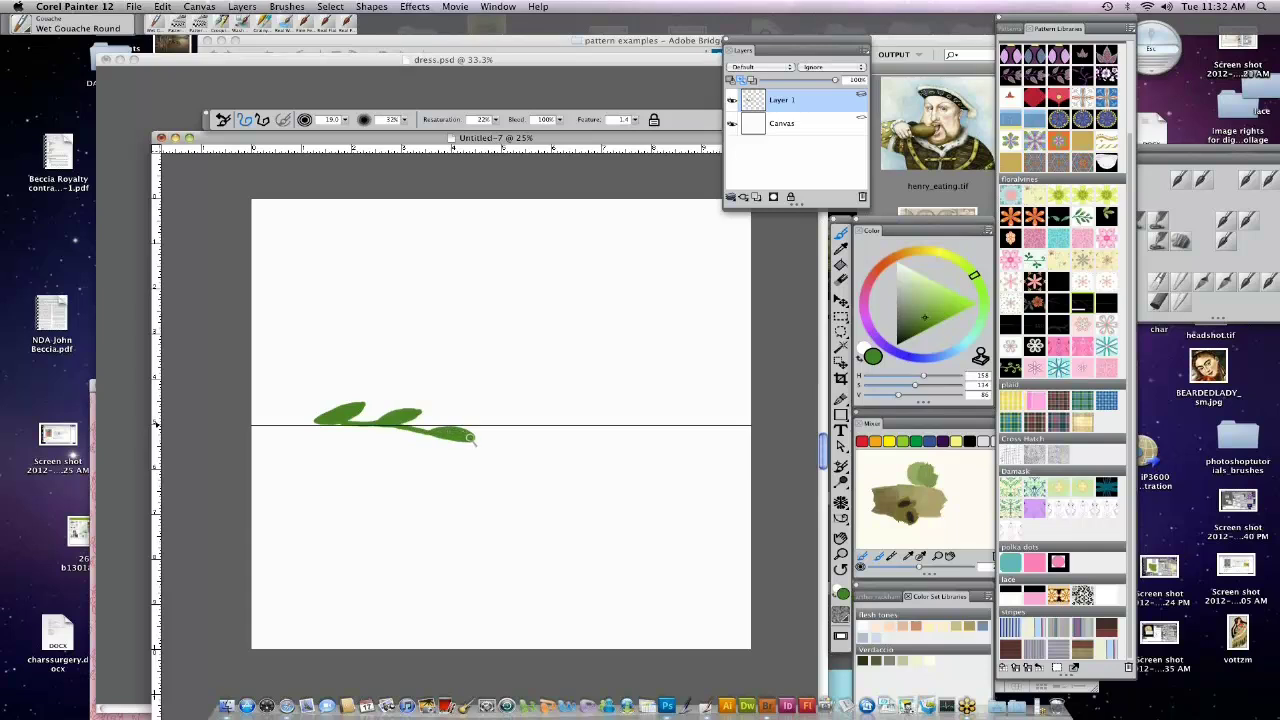
pyautogui.moveTo(441, 440)
pyautogui.mouseDown()
pyautogui.moveTo(538, 410)
pyautogui.moveTo(504, 413)
pyautogui.moveTo(526, 412)
pyautogui.mouseUp()
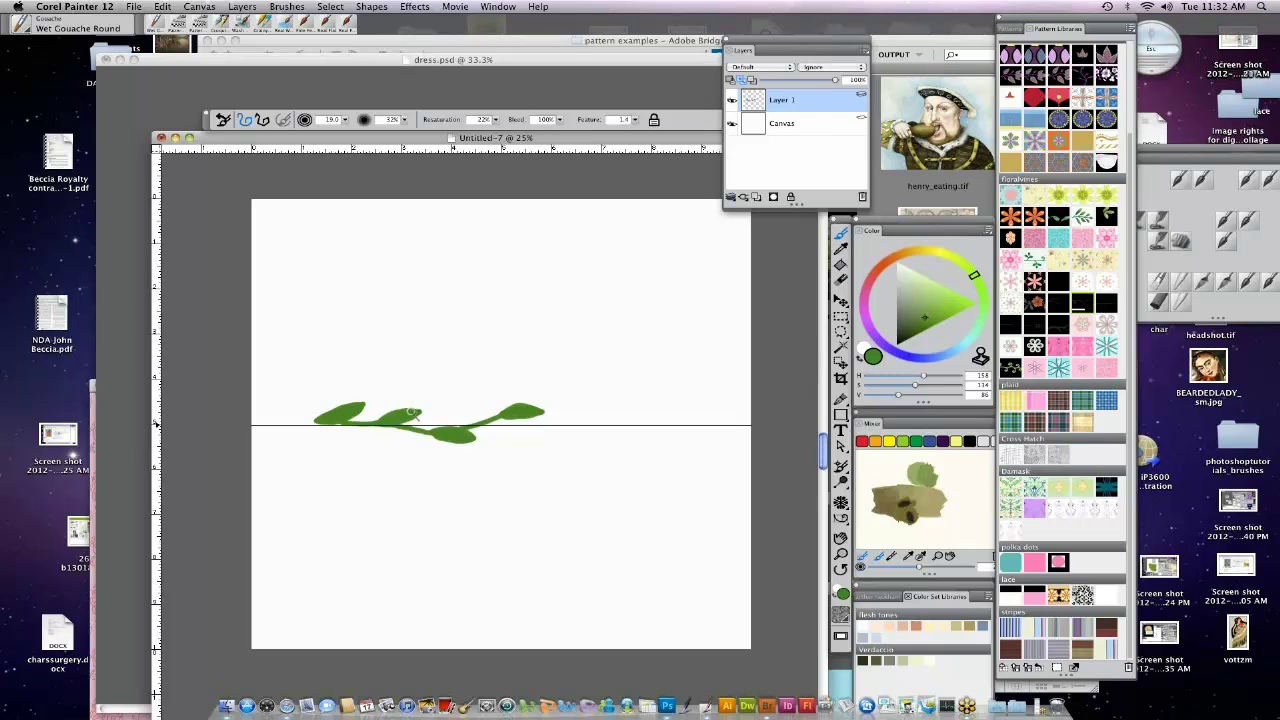
# Paint lighter green highlights inside the vine's leaves.
pyautogui.moveTo(928, 300); pyautogui.dragTo(928, 292)
pyautogui.moveTo(396, 417); pyautogui.dragTo(404, 416)
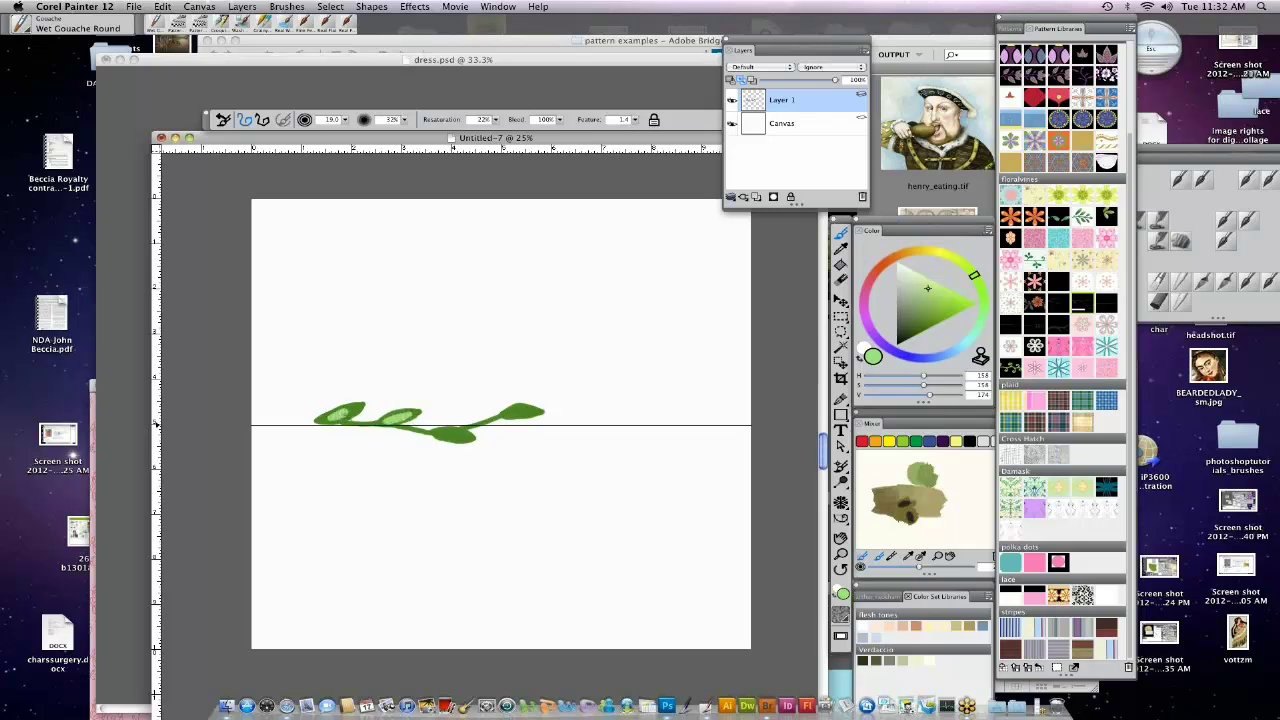
pyautogui.moveTo(440, 433); pyautogui.dragTo(536, 412)
pyautogui.moveTo(384, 418)
pyautogui.mouseDown()
pyautogui.moveTo(412, 416)
pyautogui.moveTo(424, 432)
pyautogui.mouseUp()
pyautogui.moveTo(365, 404); pyautogui.dragTo(351, 412)
# Make a rectangular selection around the leafy vine on Layer 1, spanning it from end to end.
pyautogui.doubleClick(800, 101)
pyautogui.click(841, 316)
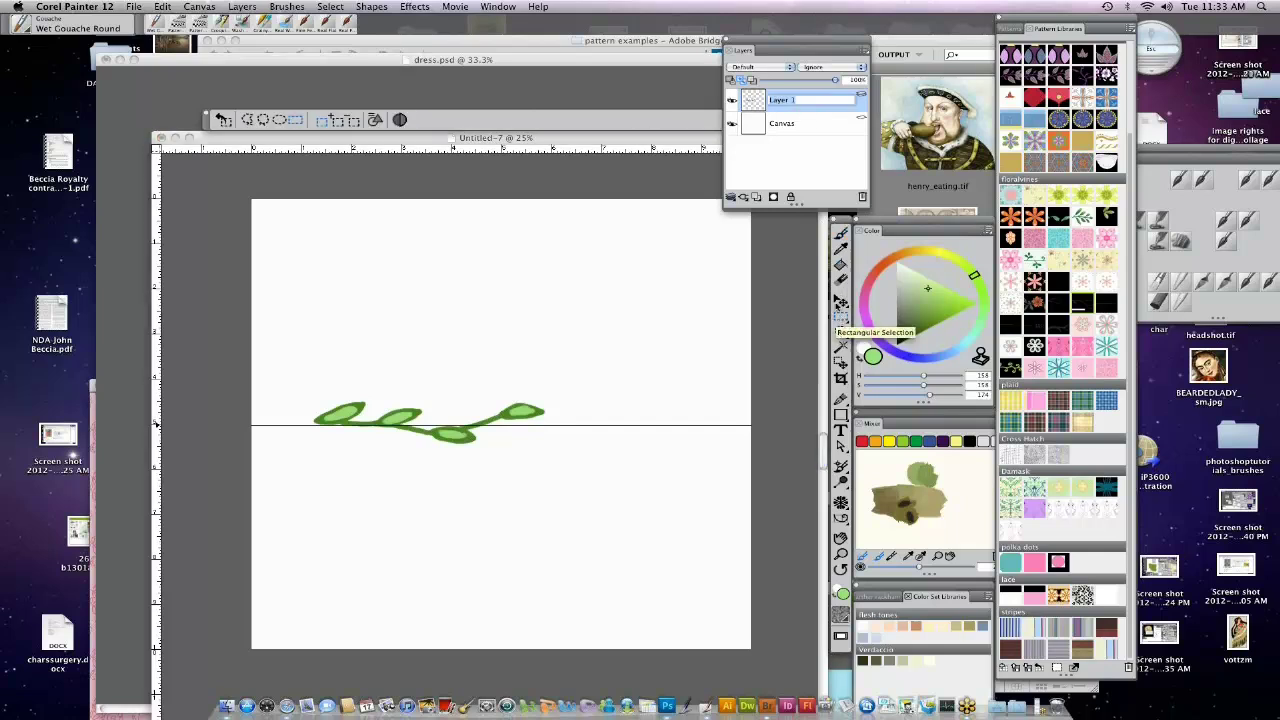
pyautogui.click(599, 143)
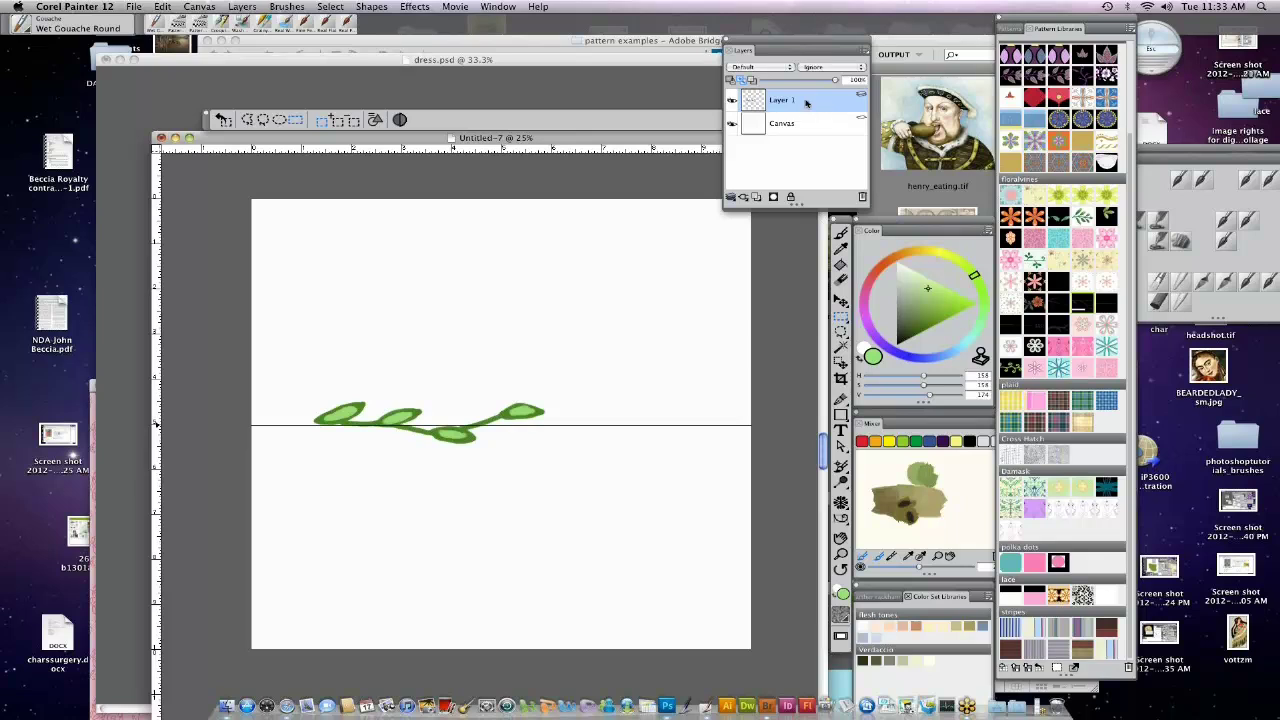
pyautogui.click(865, 50)
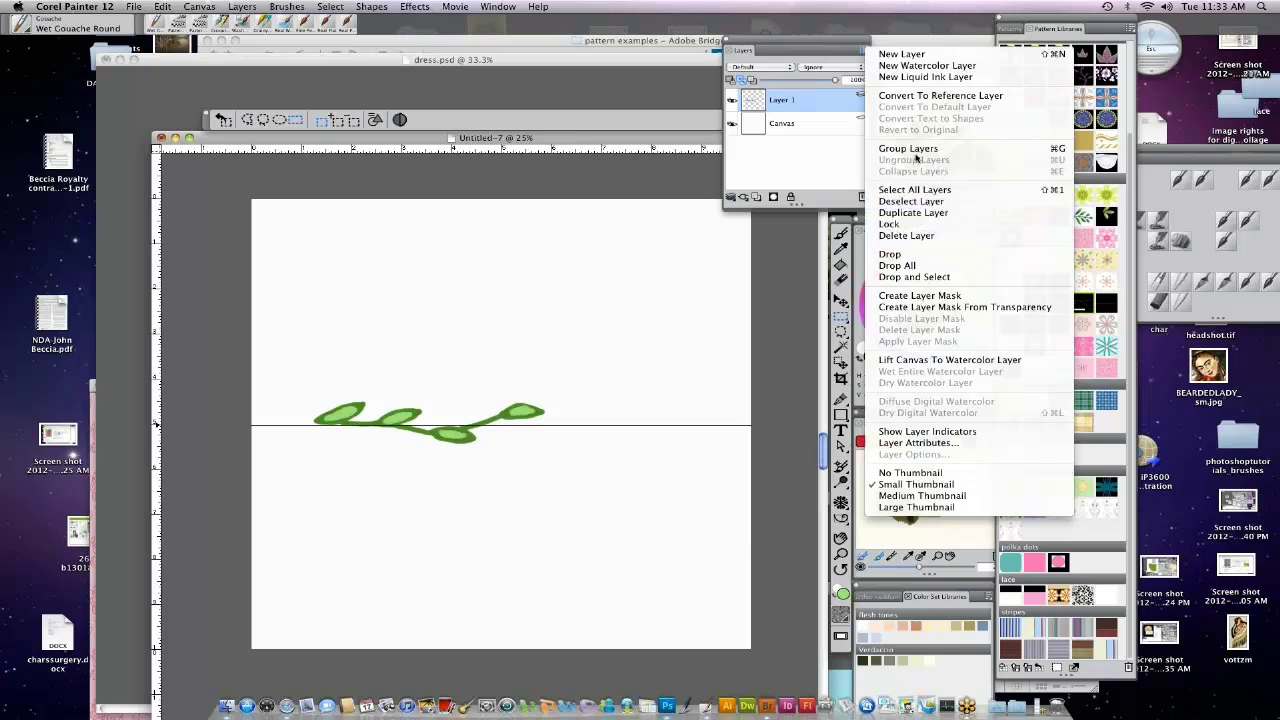
pyautogui.click(817, 99)
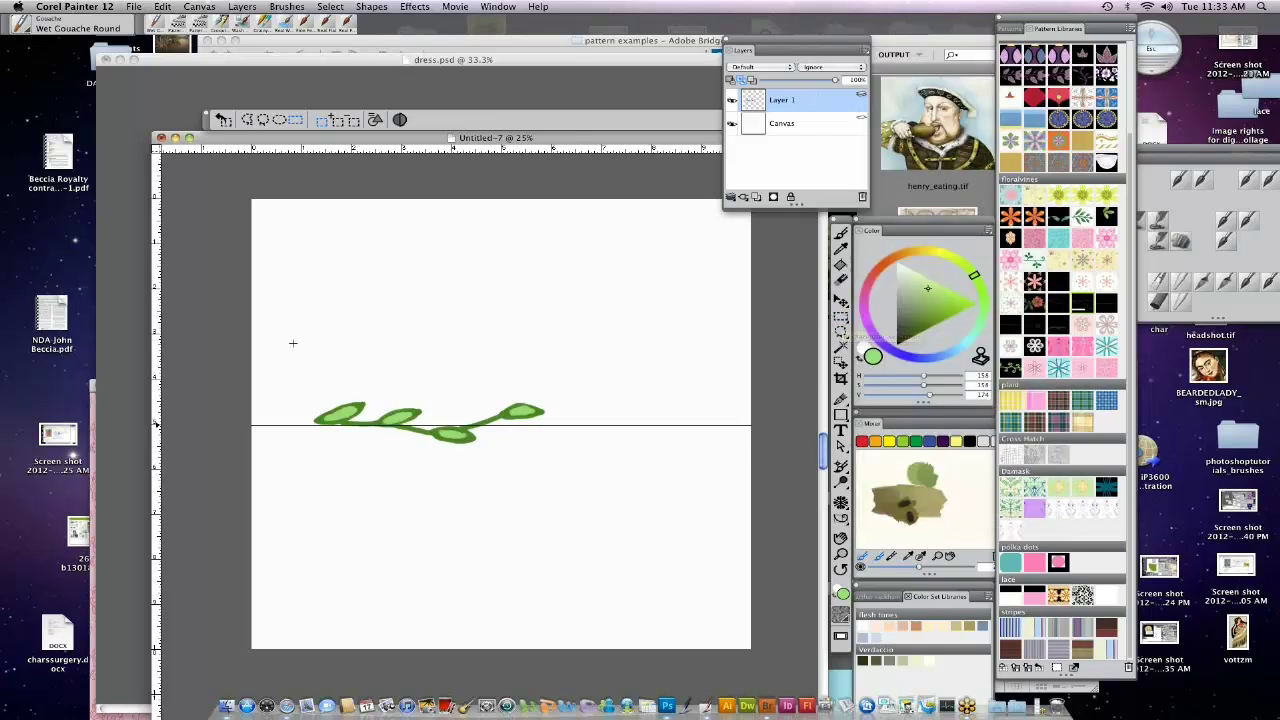
pyautogui.moveTo(416, 465); pyautogui.dragTo(551, 480)
pyautogui.click(551, 484)
# Enlarge the pattern library and capture the selected vine as a pattern named "green vine" with Horizontal Shift.
pyautogui.moveTo(1130, 676); pyautogui.dragTo(1256, 674)
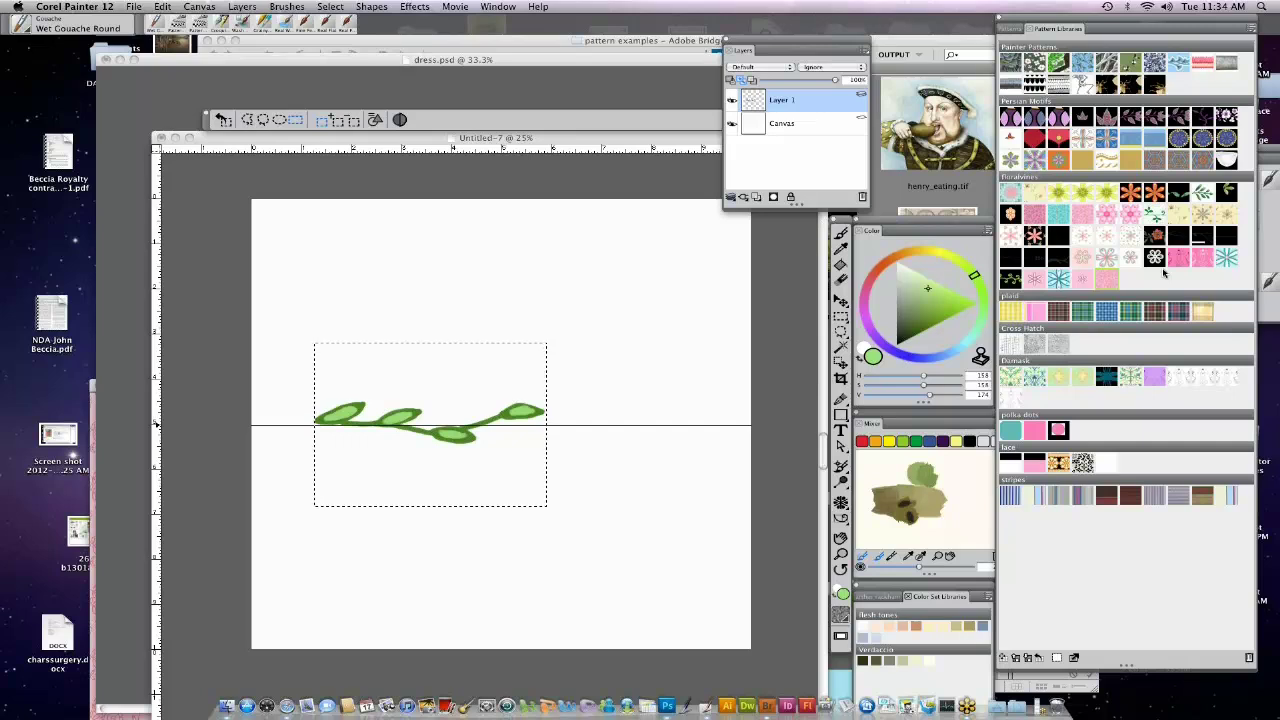
pyautogui.click(1056, 658)
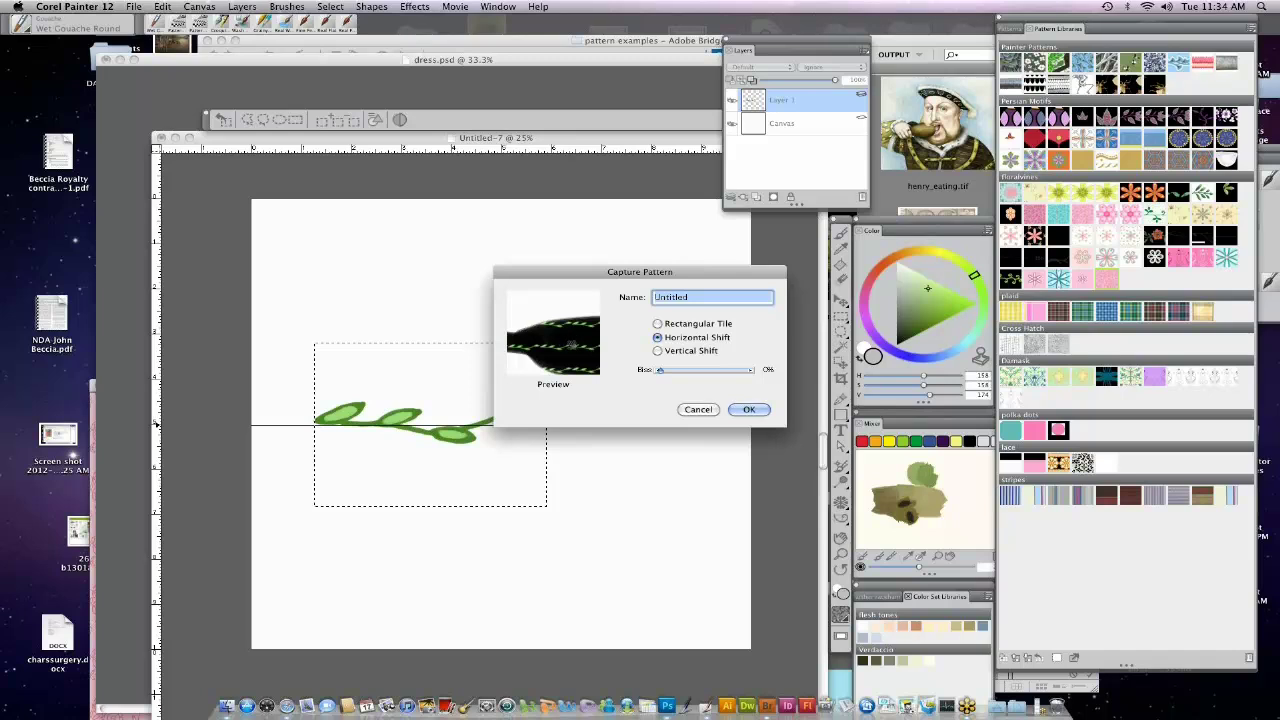
pyautogui.click(691, 300)
pyautogui.moveTo(690, 300); pyautogui.dragTo(648, 302)
pyautogui.write('green')
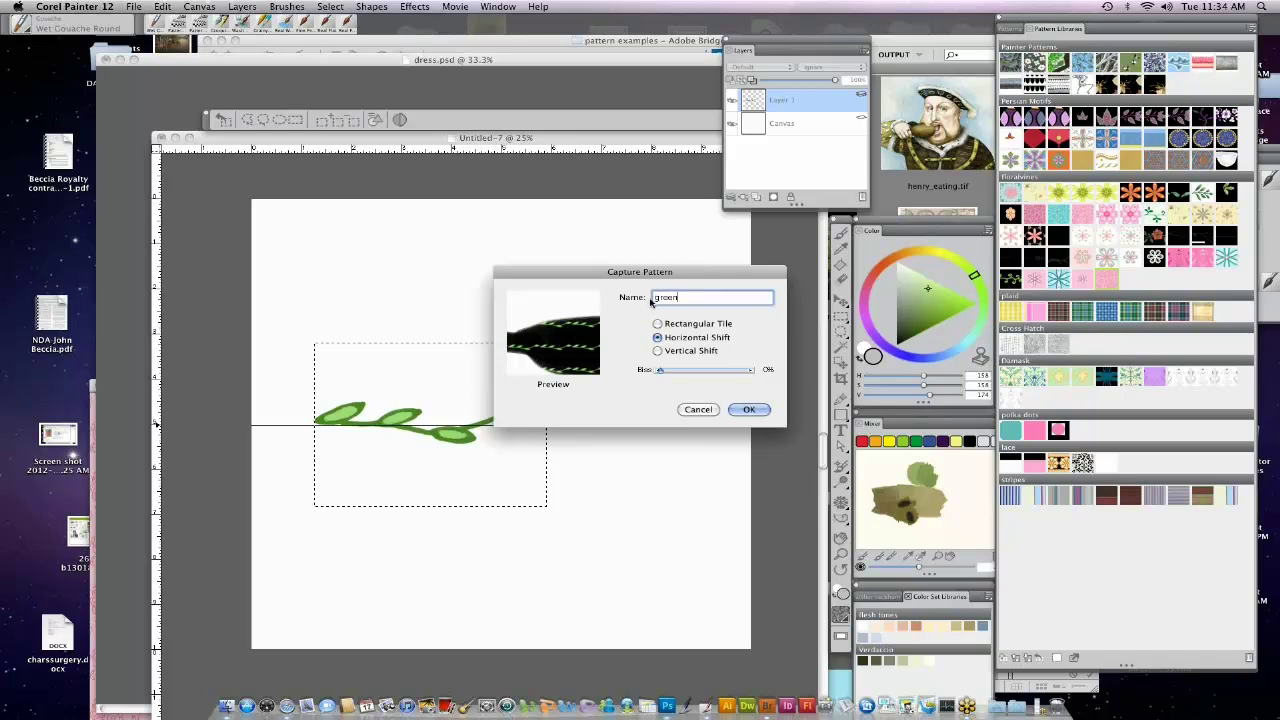
pyautogui.write(' vine')
pyautogui.click(762, 411)
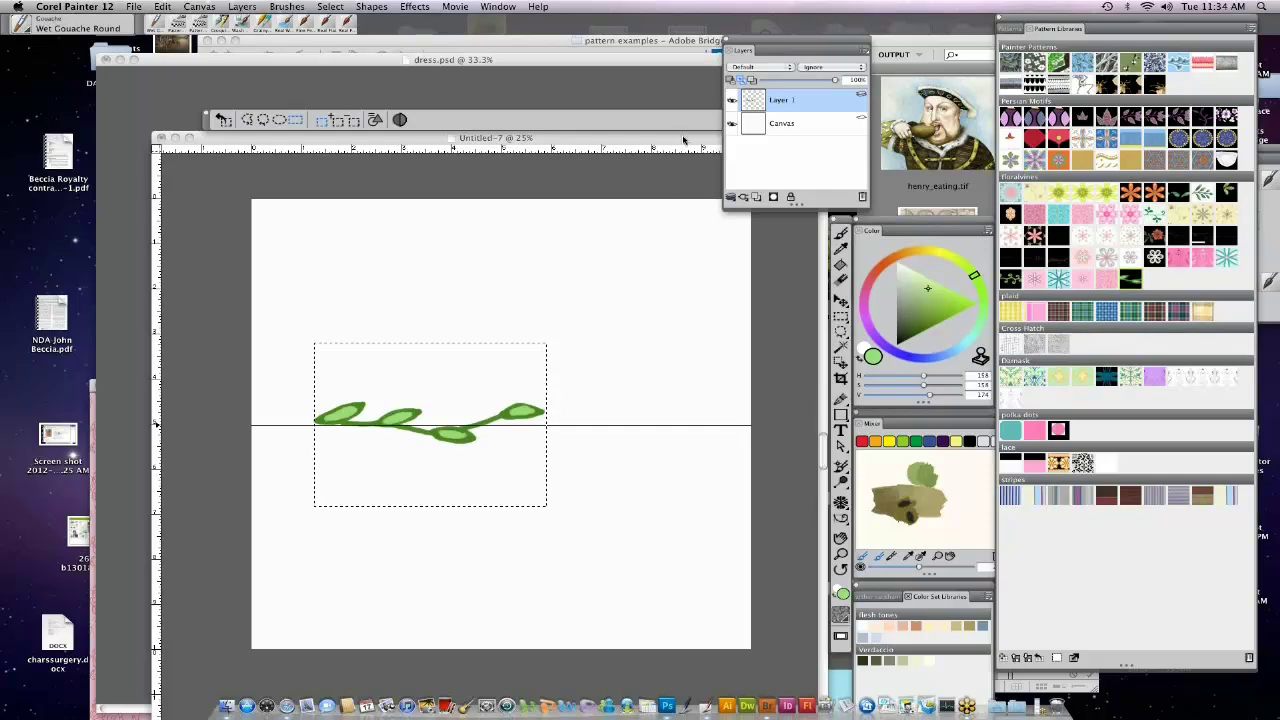
# Deselect the vine and minimise its document to bring dress.psd into view.
pyautogui.press('super+d')
pyautogui.moveTo(687, 137); pyautogui.dragTo(650, 243)
pyautogui.press('super+m')
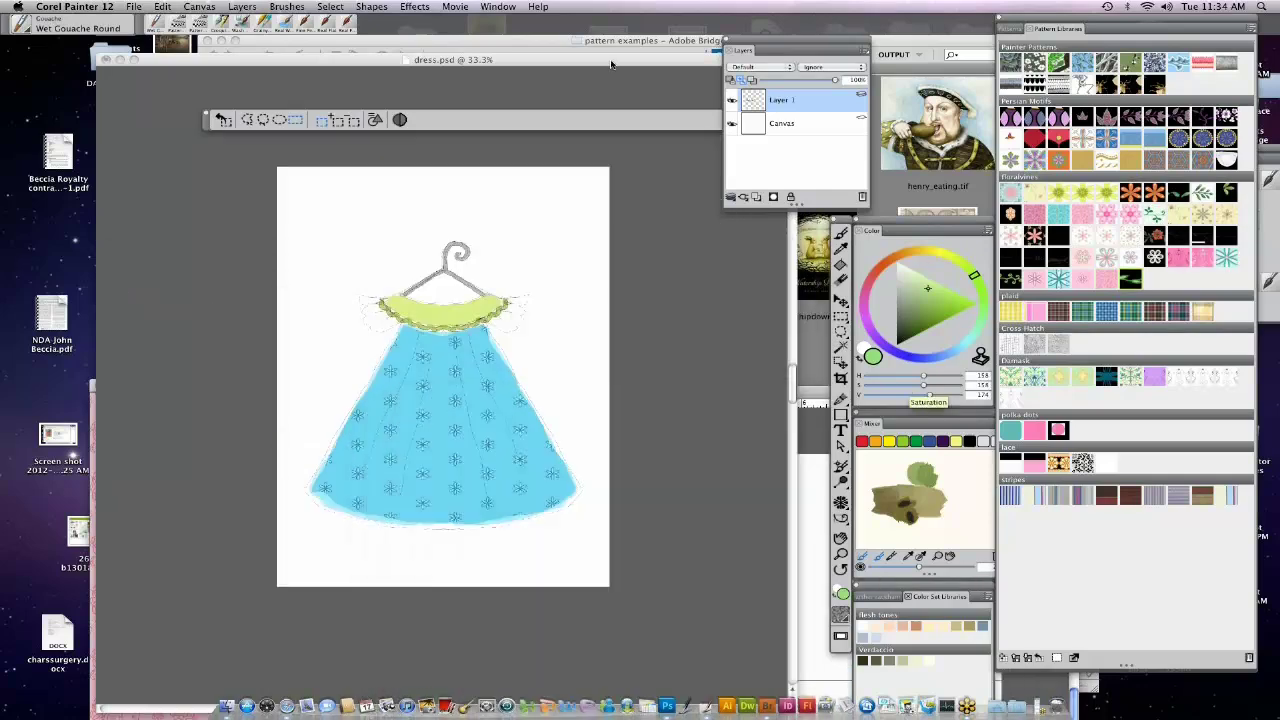
# Paint a green vine border around the dress on Layer 4 with the Pattern Pen Masked brush.
pyautogui.click(26, 24)
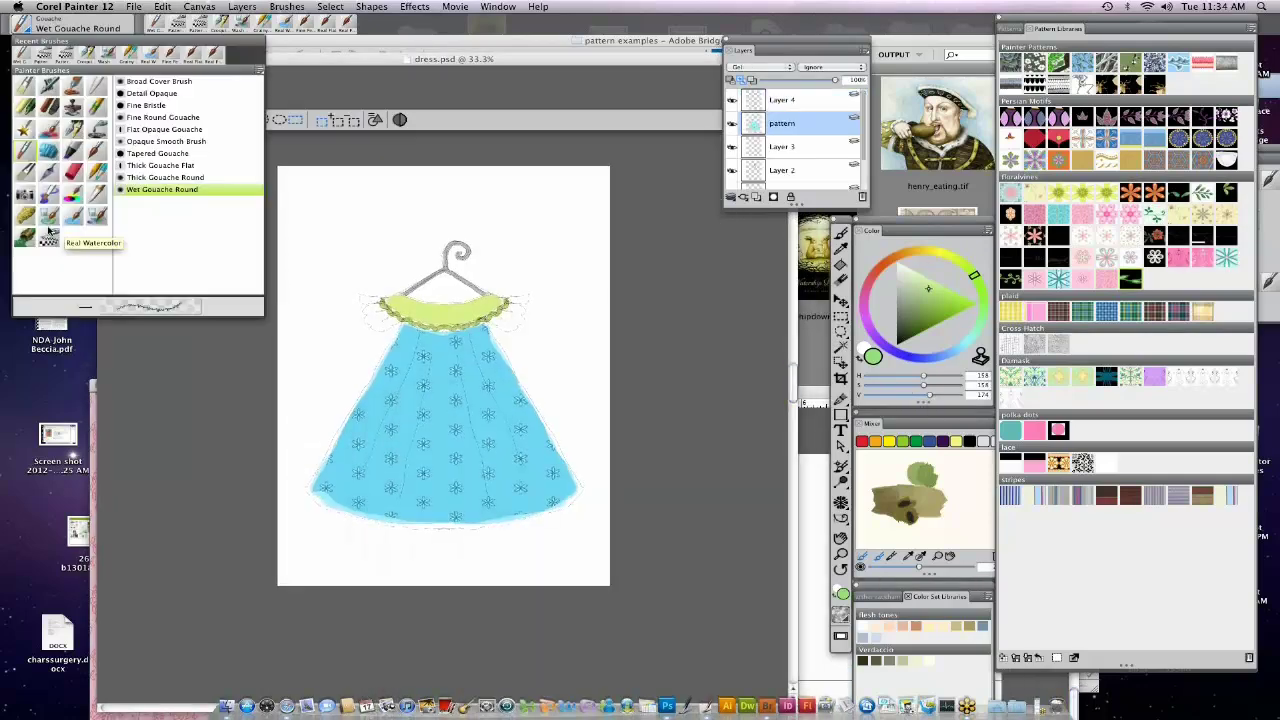
pyautogui.click(98, 91)
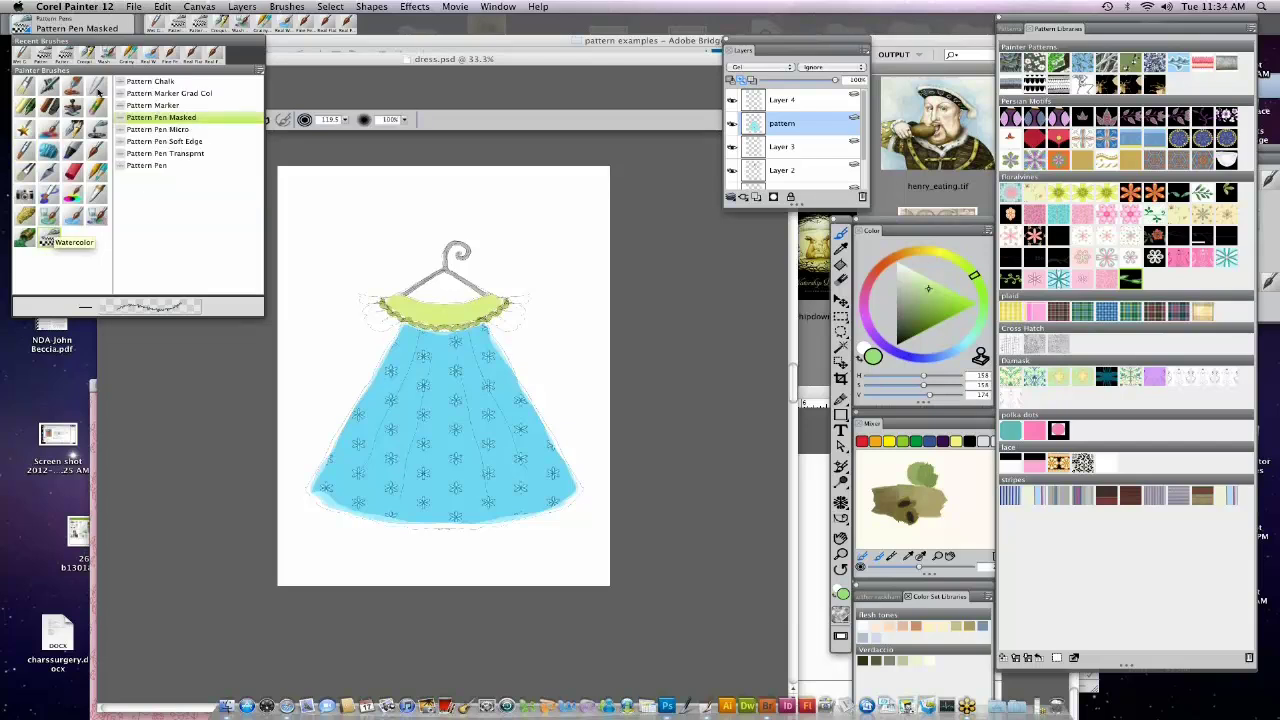
pyautogui.click(192, 118)
pyautogui.click(26, 24)
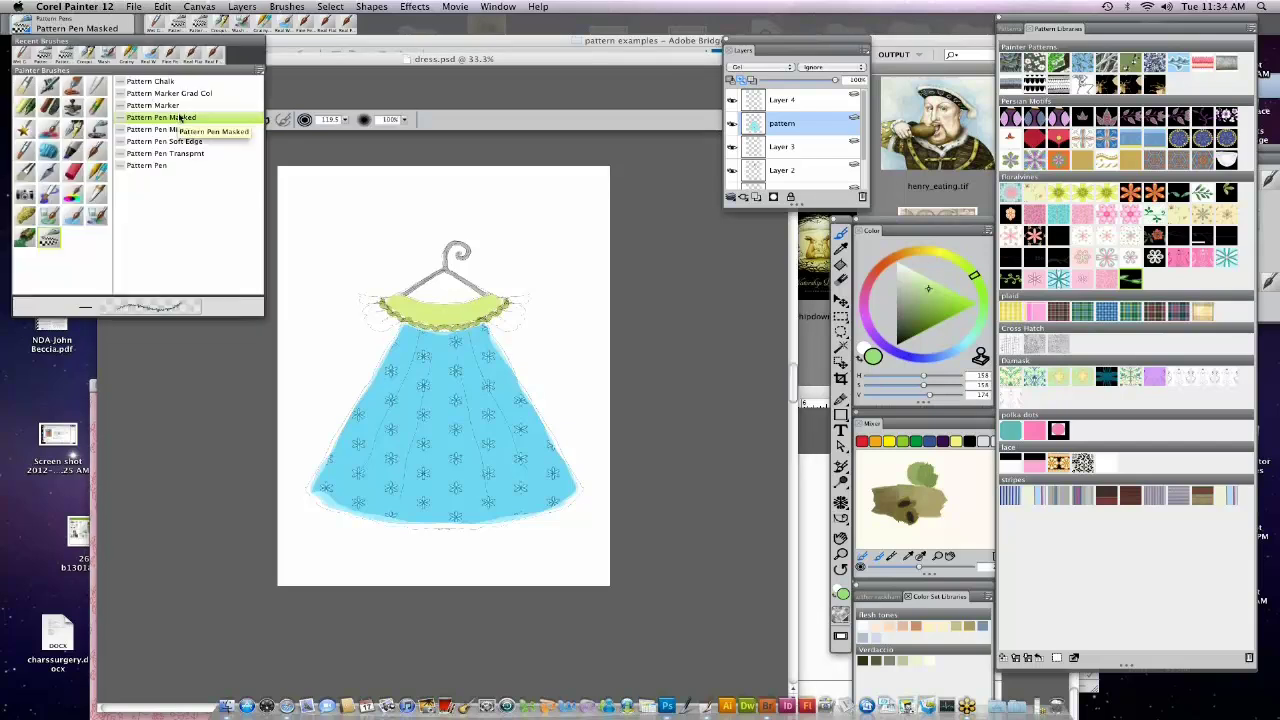
pyautogui.click(182, 118)
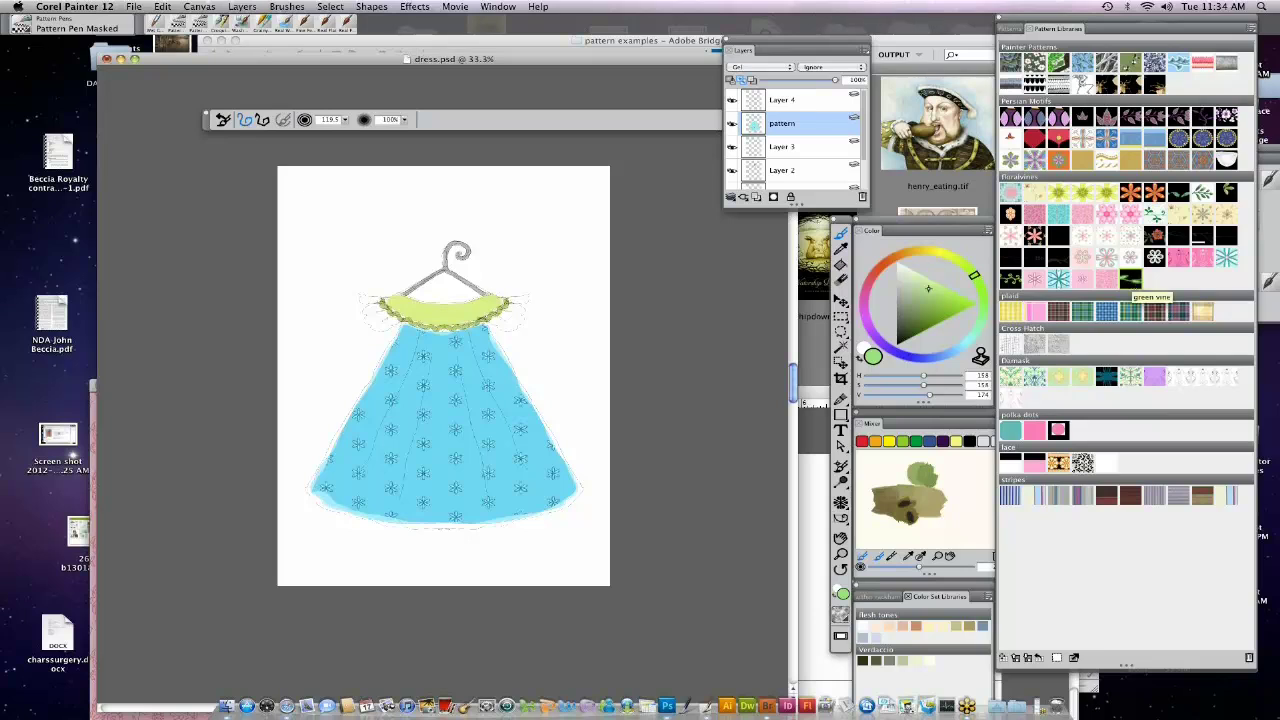
pyautogui.click(793, 100)
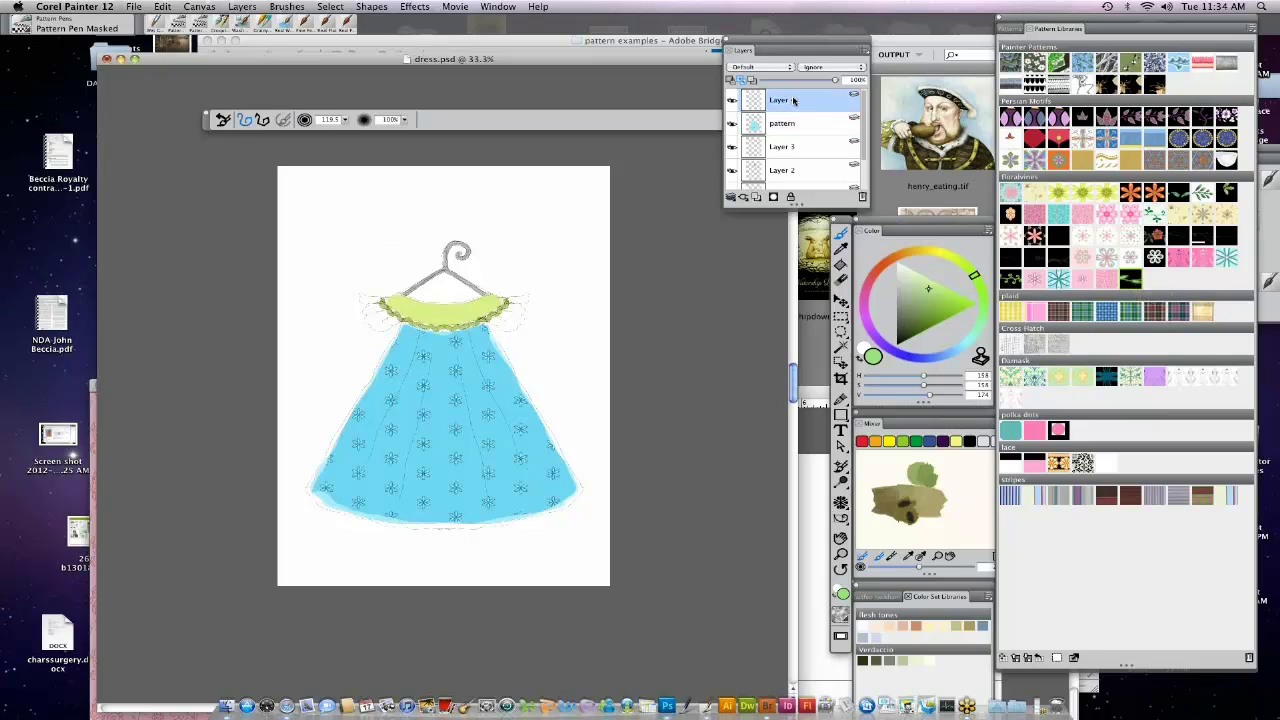
pyautogui.moveTo(329, 205)
pyautogui.mouseDown()
pyautogui.moveTo(554, 194)
pyautogui.moveTo(568, 208)
pyautogui.moveTo(583, 438)
pyautogui.moveTo(600, 478)
pyautogui.moveTo(592, 552)
pyautogui.moveTo(532, 564)
pyautogui.moveTo(312, 555)
pyautogui.moveTo(295, 509)
pyautogui.moveTo(308, 316)
pyautogui.moveTo(295, 219)
pyautogui.moveTo(342, 195)
pyautogui.mouseUp()
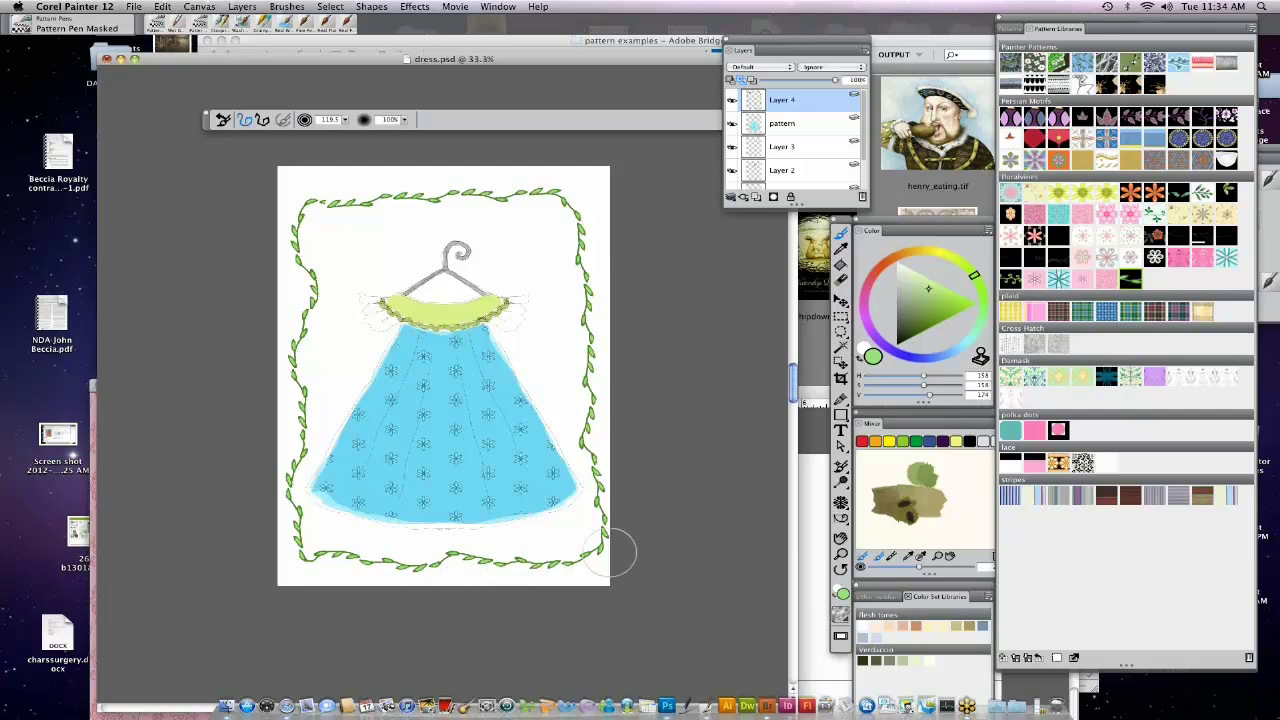
# Rename Layer 4 as "frame".
pyautogui.doubleClick(785, 101)
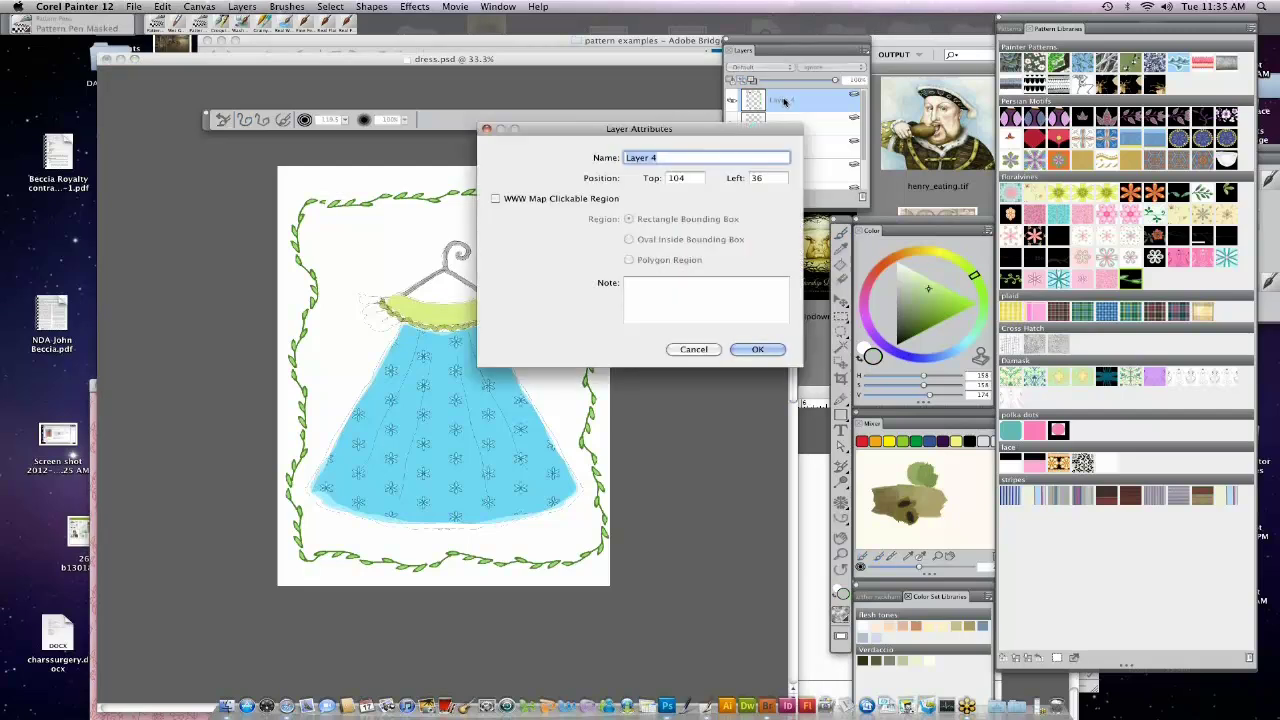
pyautogui.write('pattern')
pyautogui.click(752, 349)
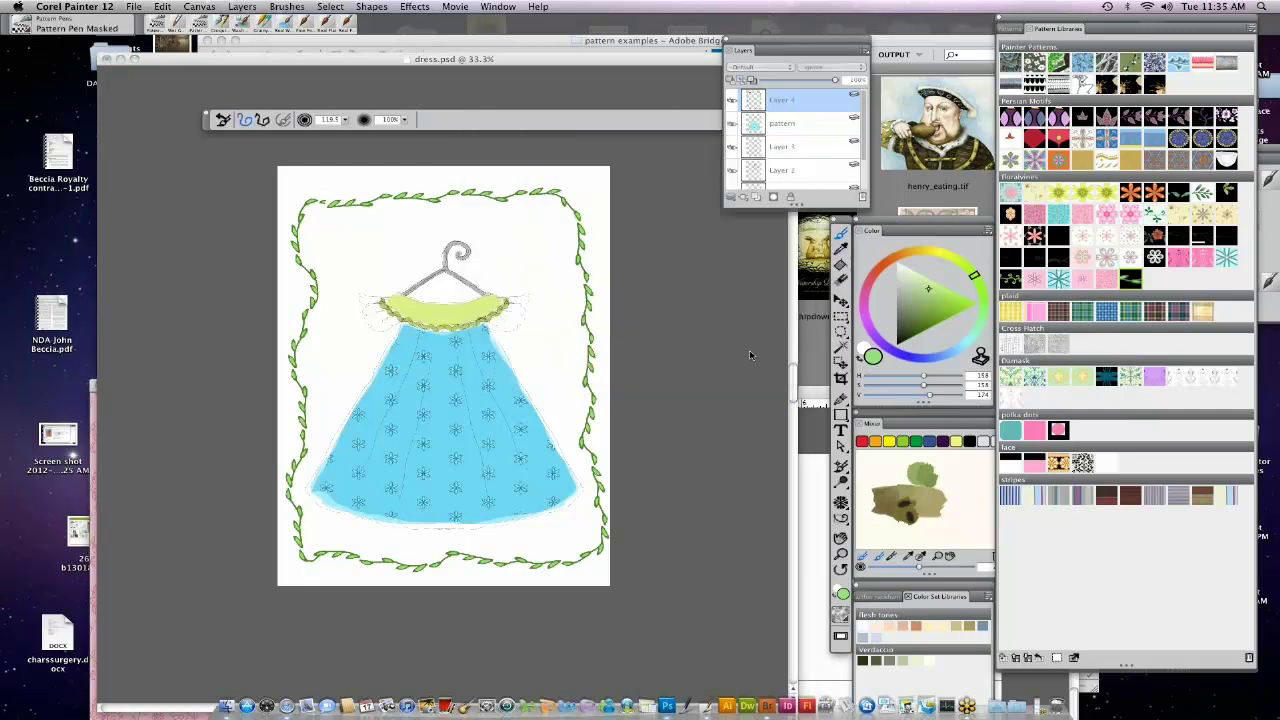
# Paint the white trim pattern along the dress hem on the frame layer, reducing the brush size to 44.5.
pyautogui.click(1229, 165)
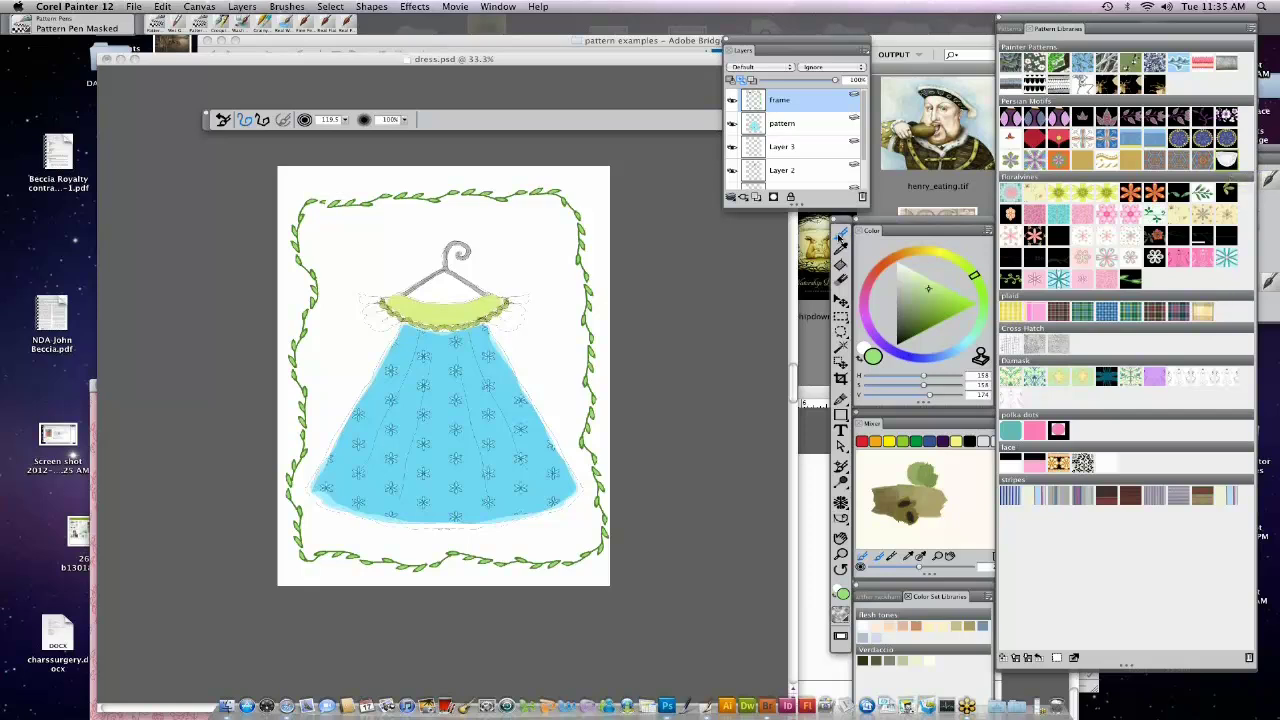
pyautogui.click(322, 516)
pyautogui.moveTo(322, 516)
pyautogui.mouseDown()
pyautogui.moveTo(306, 510)
pyautogui.moveTo(342, 518)
pyautogui.moveTo(330, 516)
pyautogui.mouseUp()
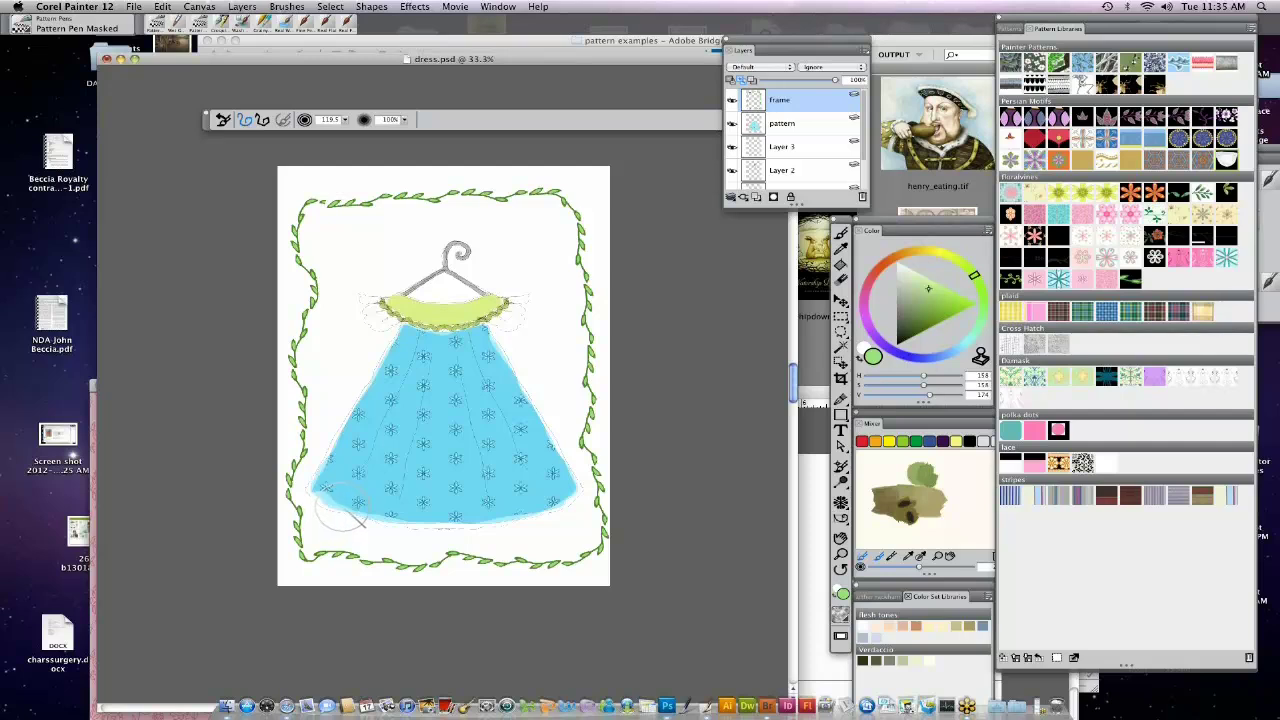
pyautogui.press('[')
pyautogui.moveTo(349, 518); pyautogui.dragTo(507, 527)
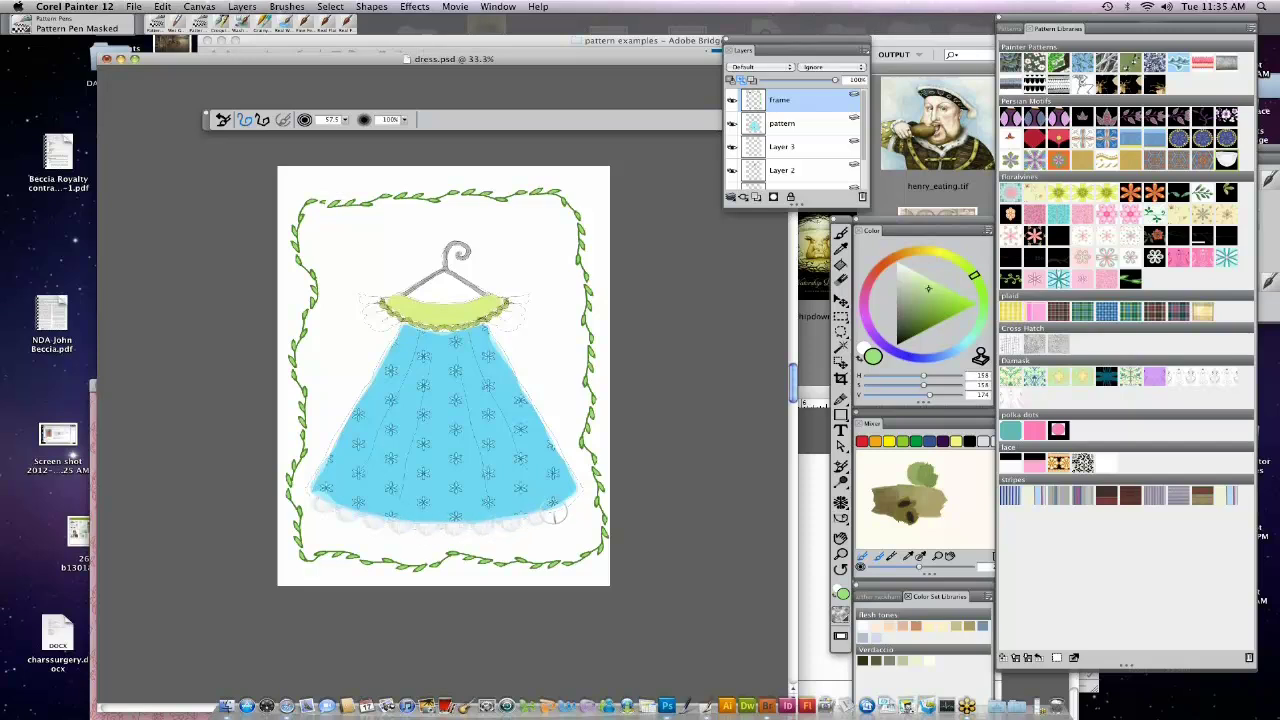
pyautogui.hotkey('ctrl', 'z')
pyautogui.press('[')
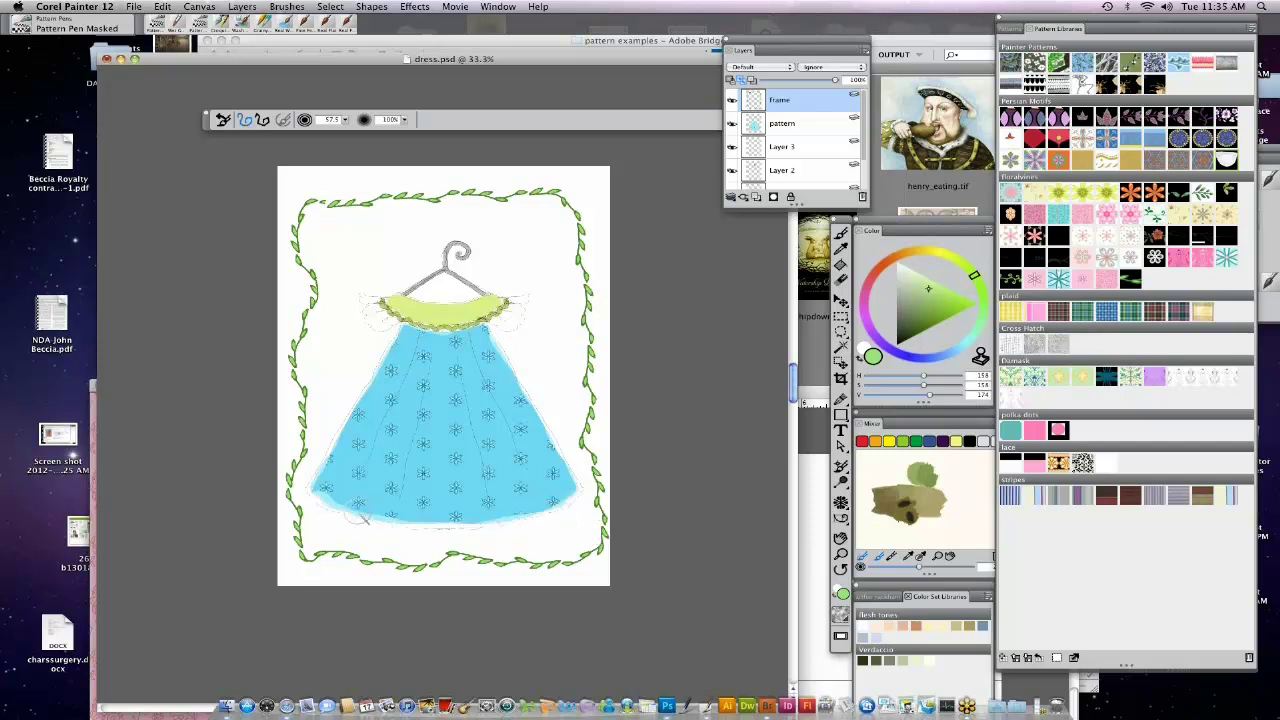
pyautogui.moveTo(305, 494)
pyautogui.mouseDown()
pyautogui.moveTo(425, 531)
pyautogui.moveTo(565, 508)
pyautogui.moveTo(555, 503)
pyautogui.mouseUp()
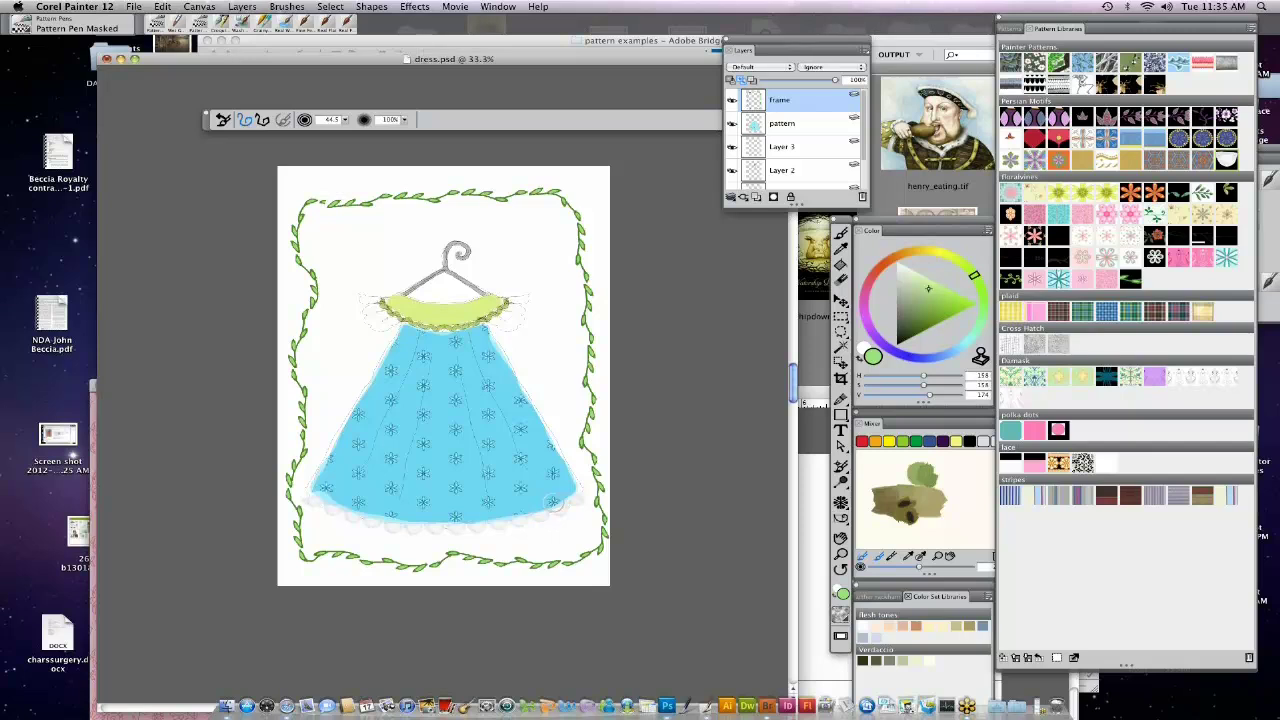
pyautogui.click(1012, 28)
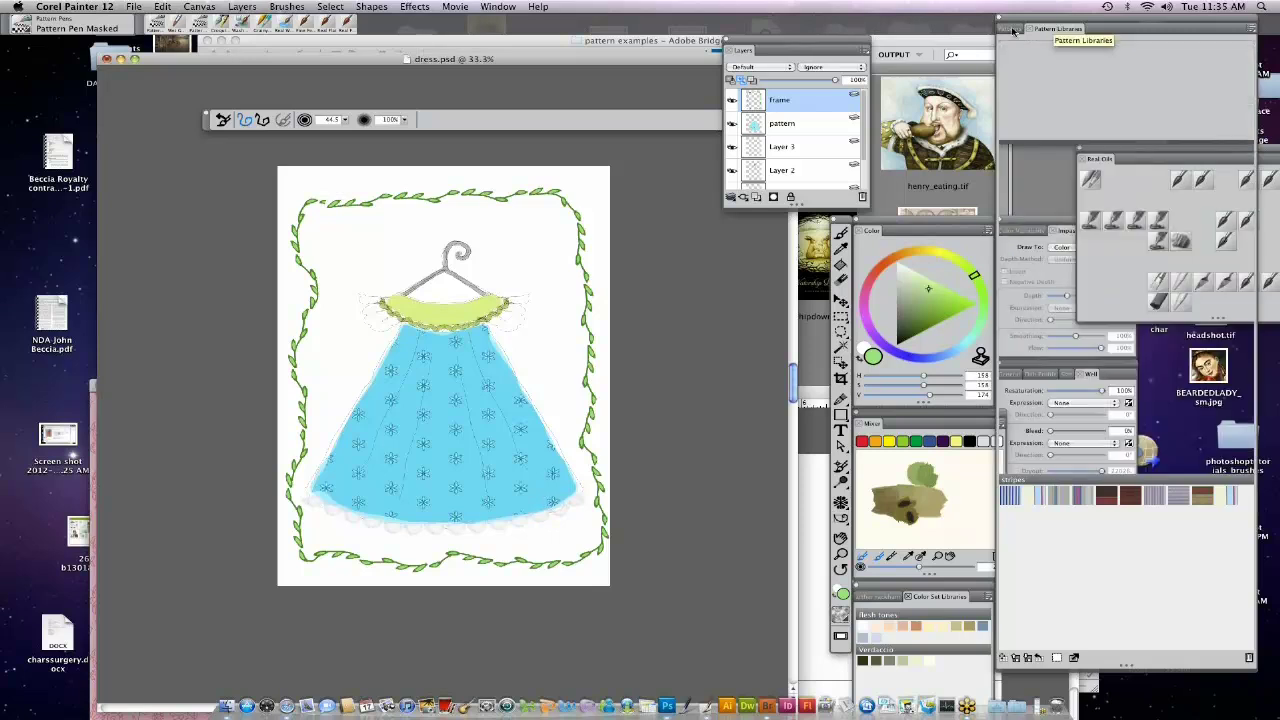
pyautogui.click(1250, 31)
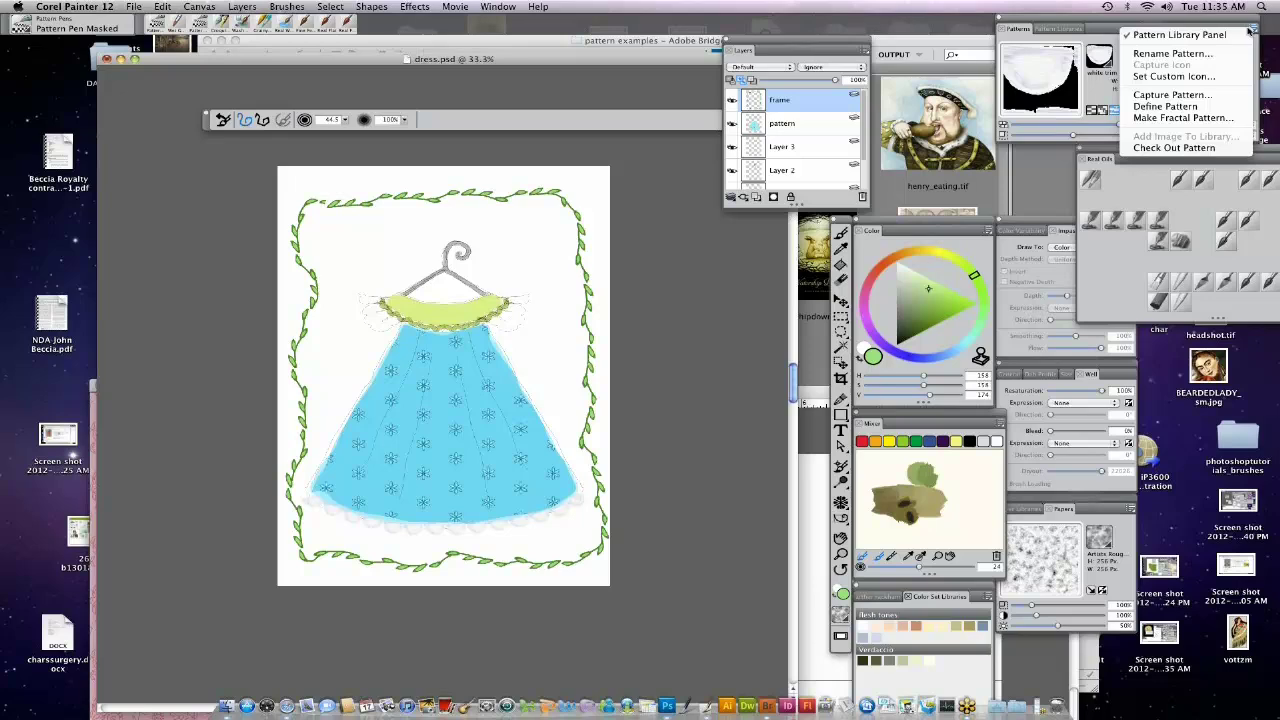
pyautogui.rightClick(1064, 33)
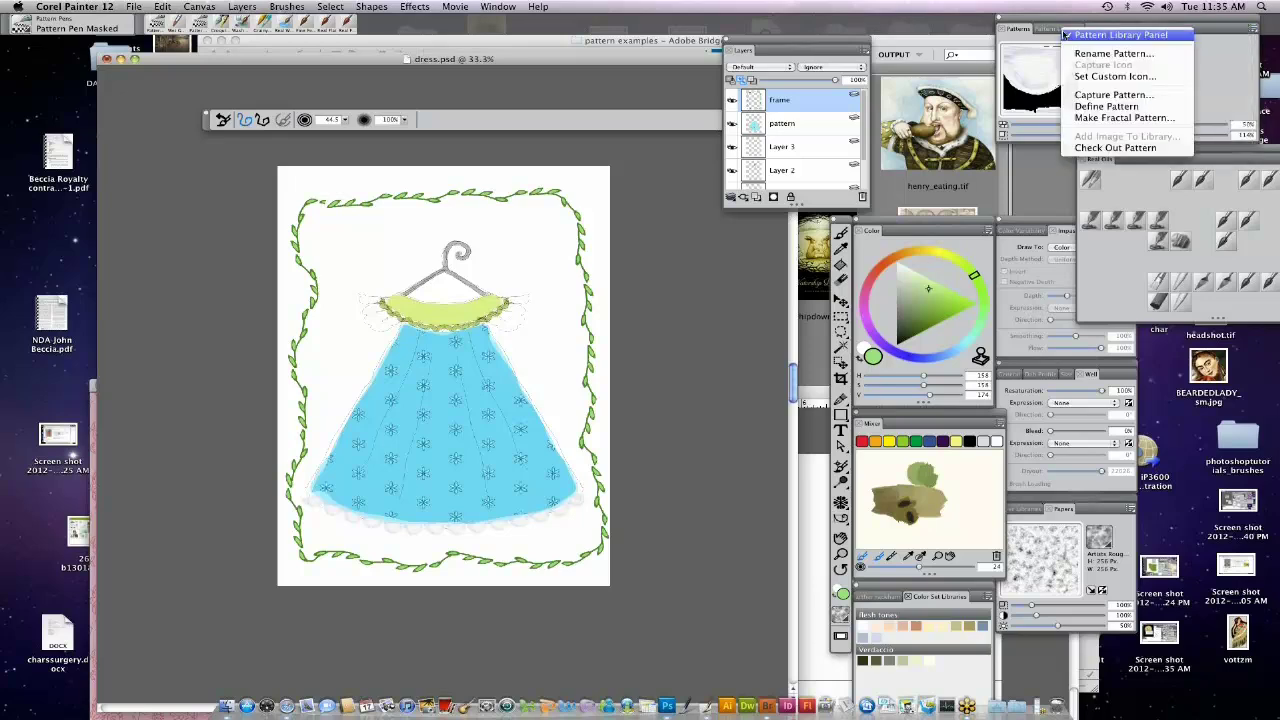
pyautogui.click(1070, 35)
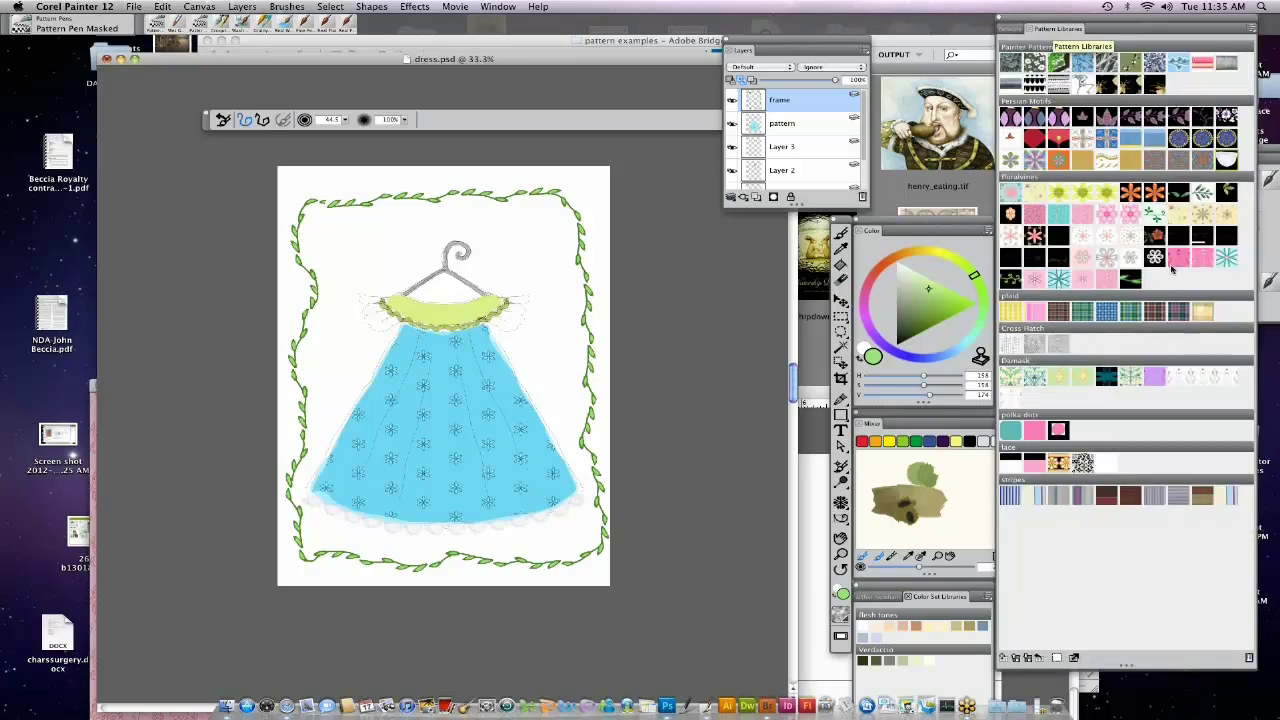
# Check out the "yet another flower pink" pattern as an editable document.
pyautogui.click(1015, 32)
pyautogui.click(1256, 31)
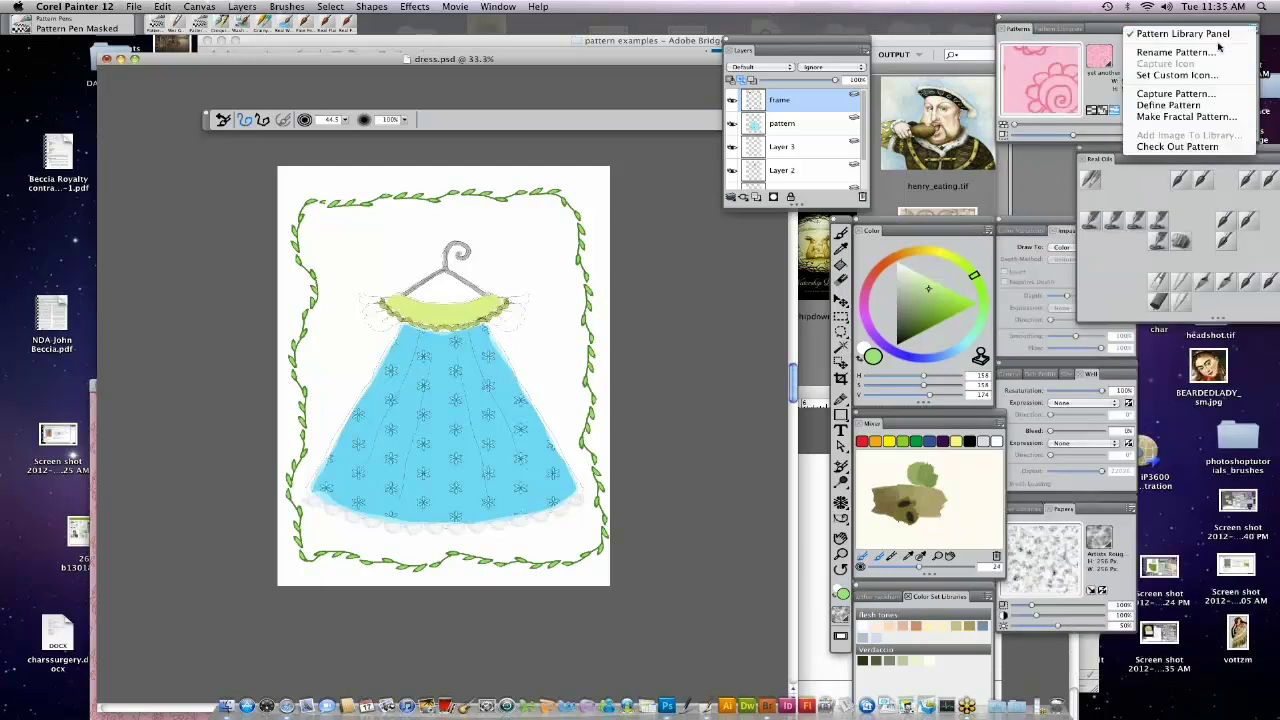
pyautogui.click(1250, 30)
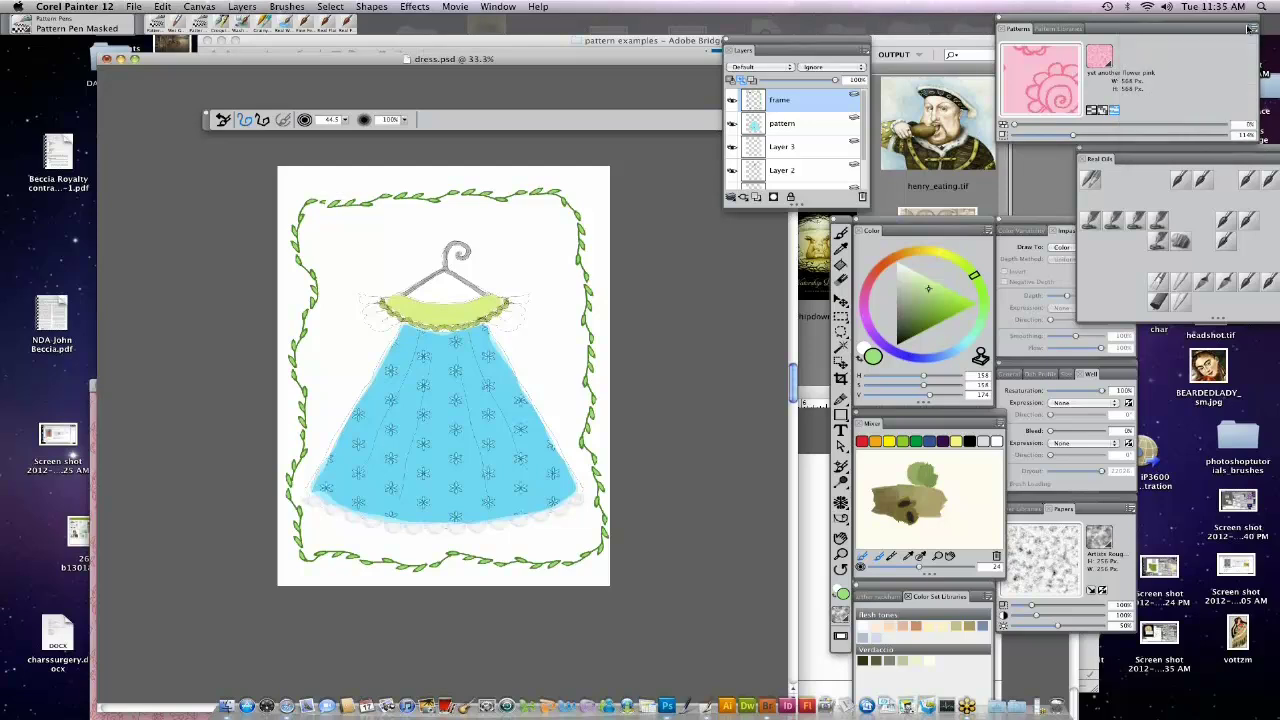
pyautogui.click(1251, 31)
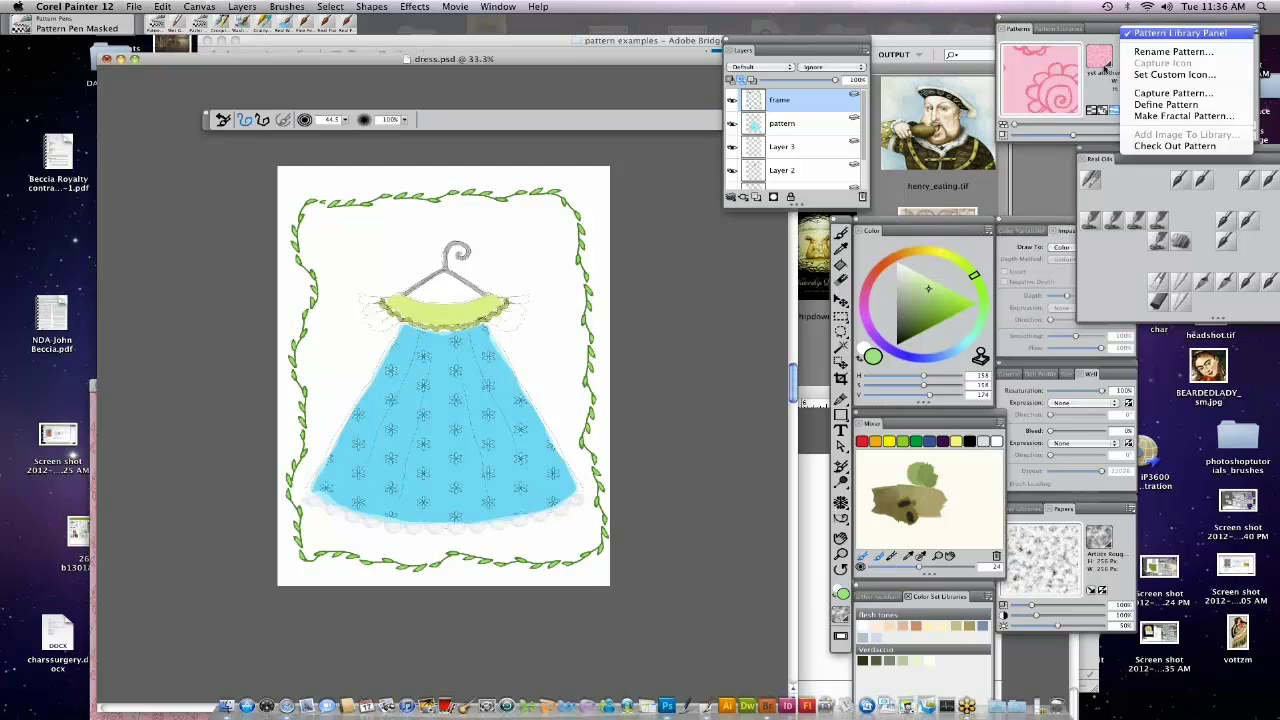
pyautogui.click(1106, 61)
pyautogui.click(1251, 33)
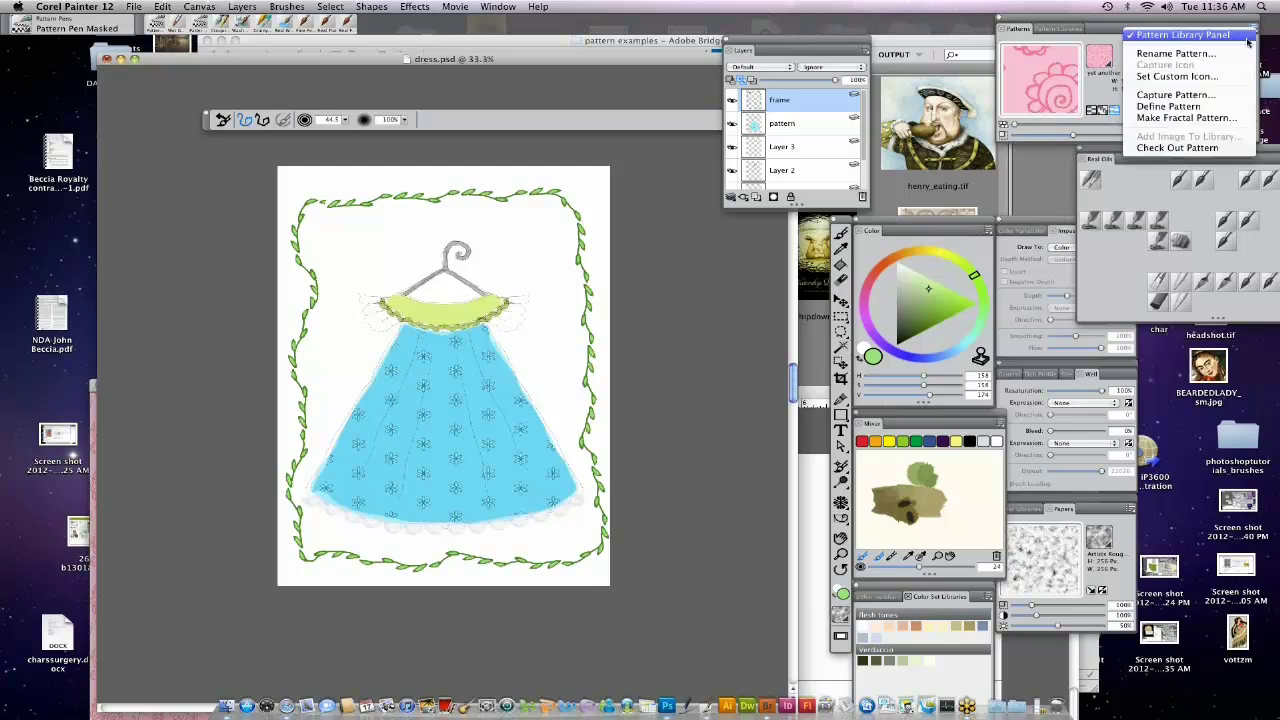
pyautogui.click(1186, 151)
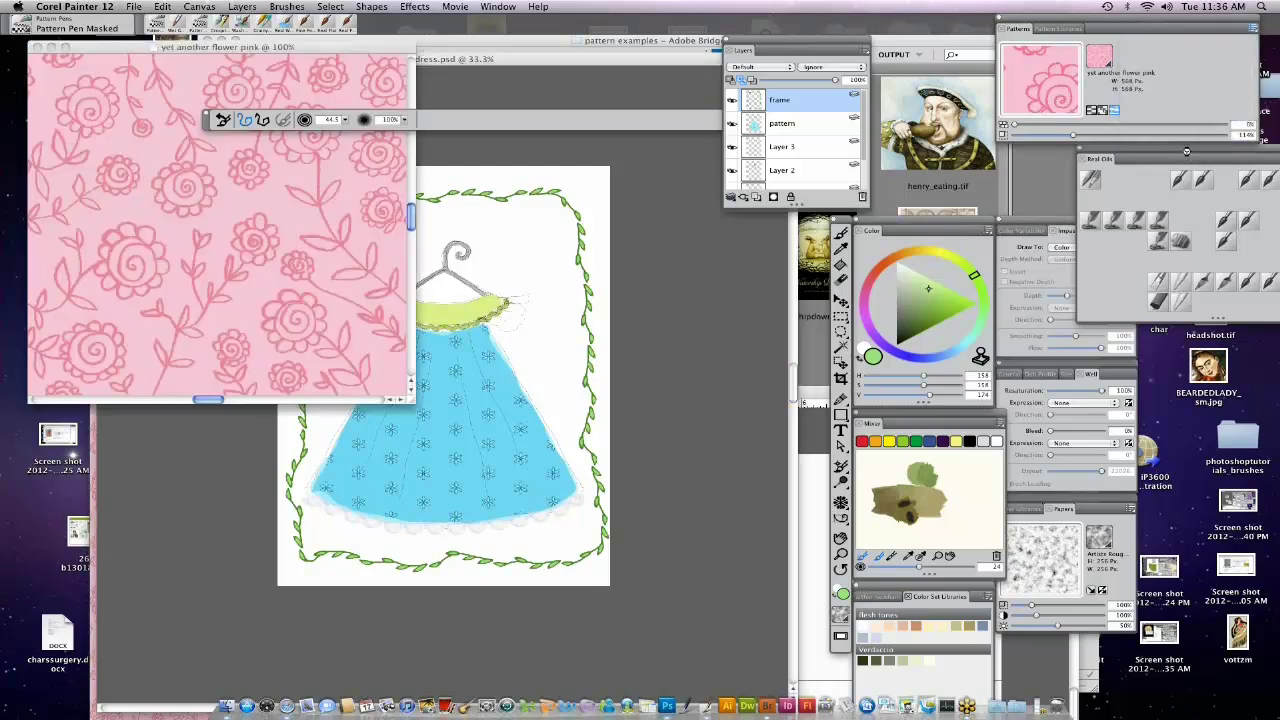
# Shift the hue of the checked-out flower pattern to light purple with Adjust Colors, using Uniform Color.
pyautogui.moveTo(388, 47); pyautogui.dragTo(736, 154)
pyautogui.click(468, 8)
pyautogui.moveTo(430, 8)
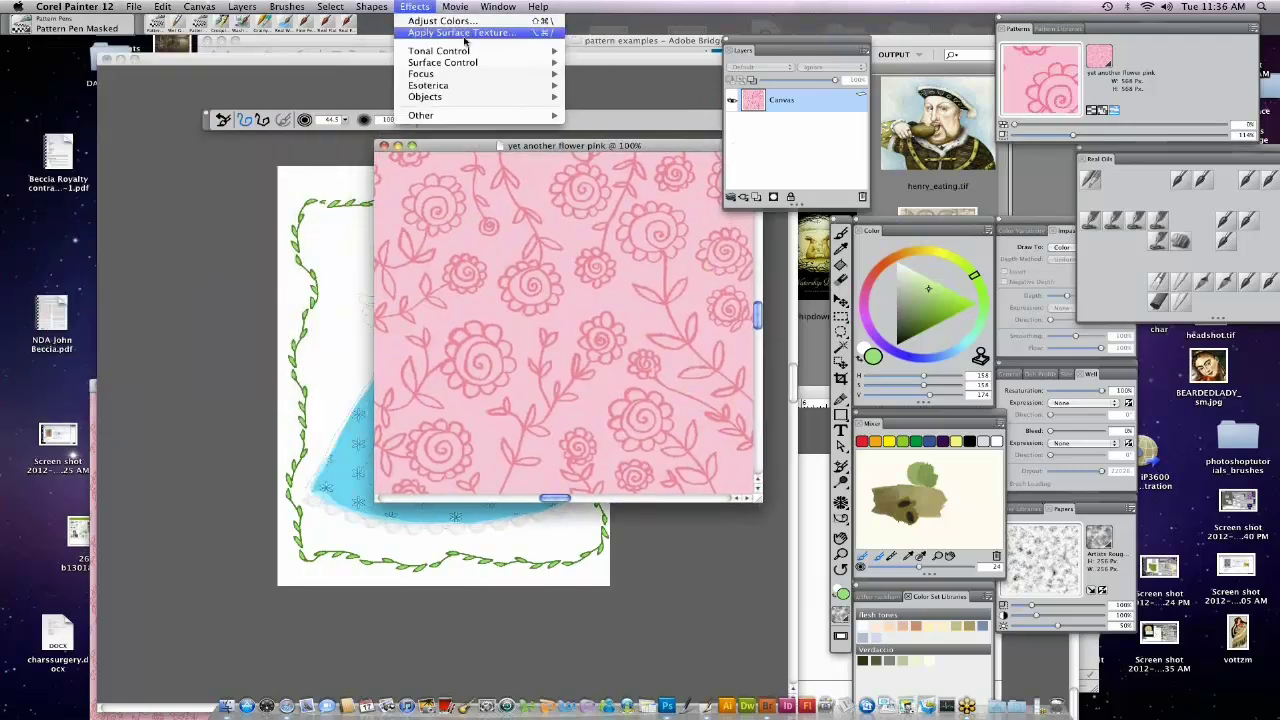
pyautogui.moveTo(440, 51)
pyautogui.click(628, 65)
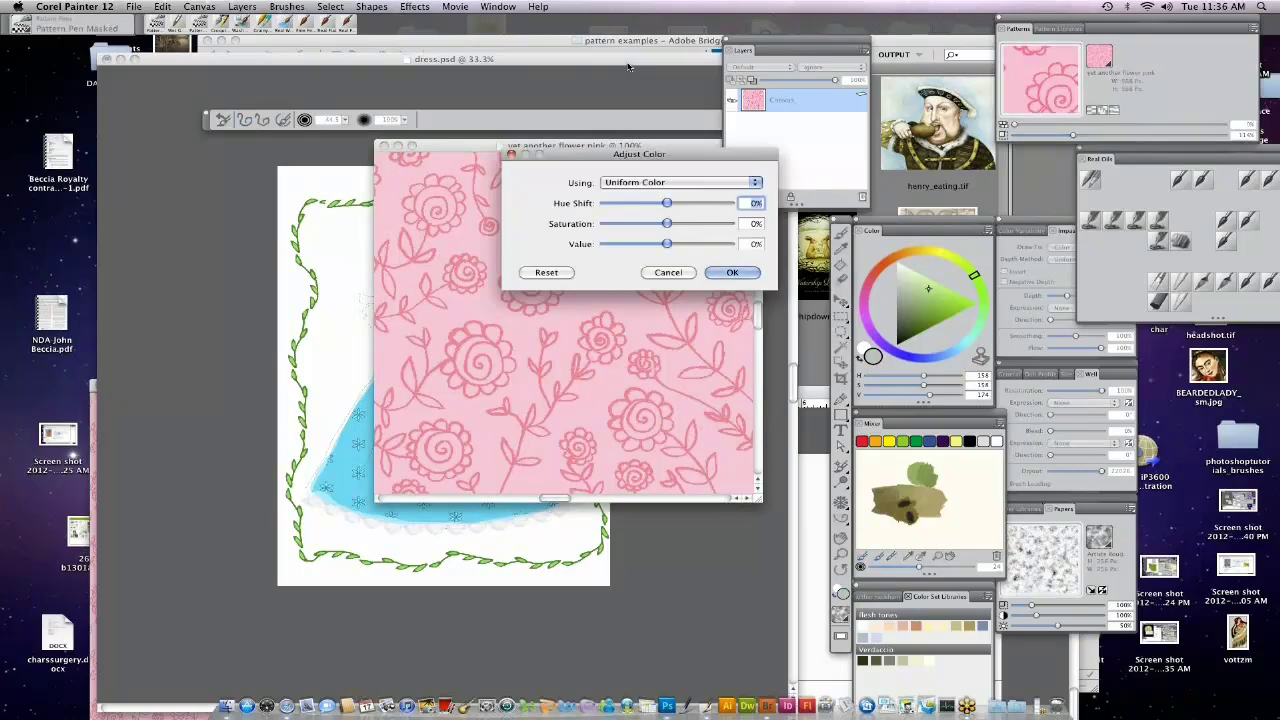
pyautogui.moveTo(640, 154); pyautogui.dragTo(888, 131)
pyautogui.moveTo(914, 180); pyautogui.dragTo(888, 180)
pyautogui.click(980, 249)
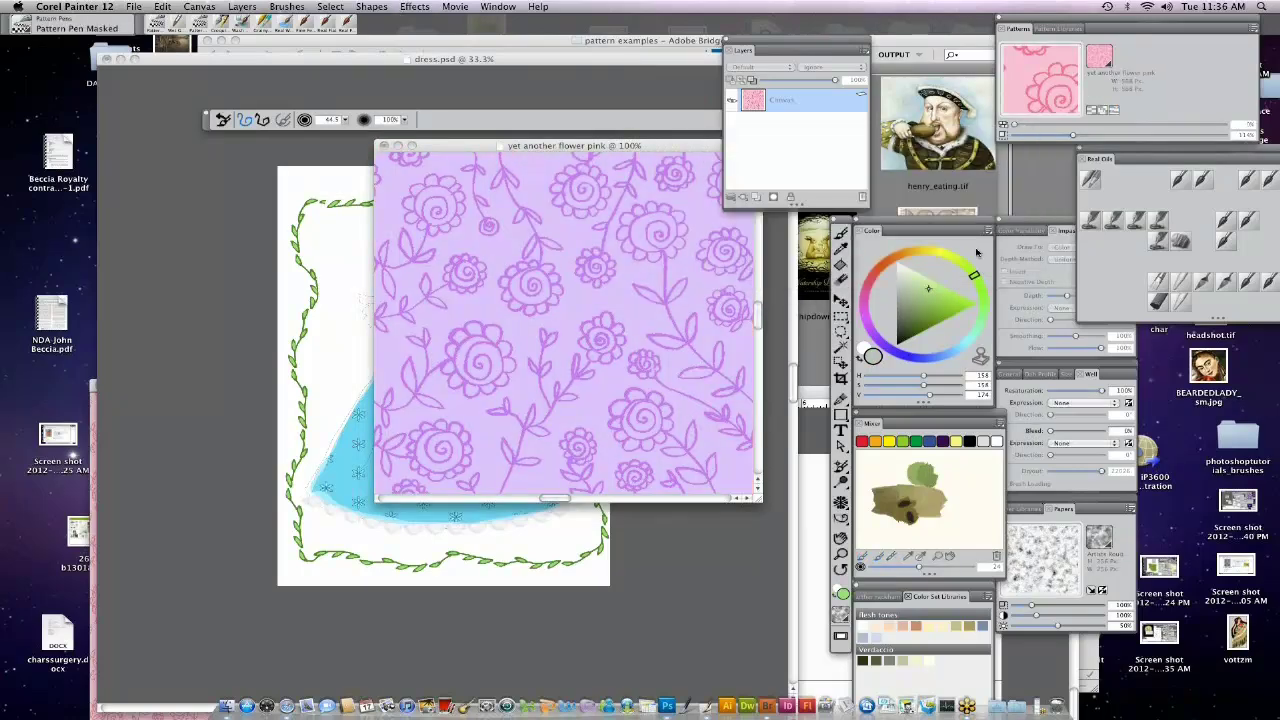
# Capture the recoloured purple flower tile as a new Horizontal Shift pattern, declining to replace the existing one of the same name.
pyautogui.click(1065, 30)
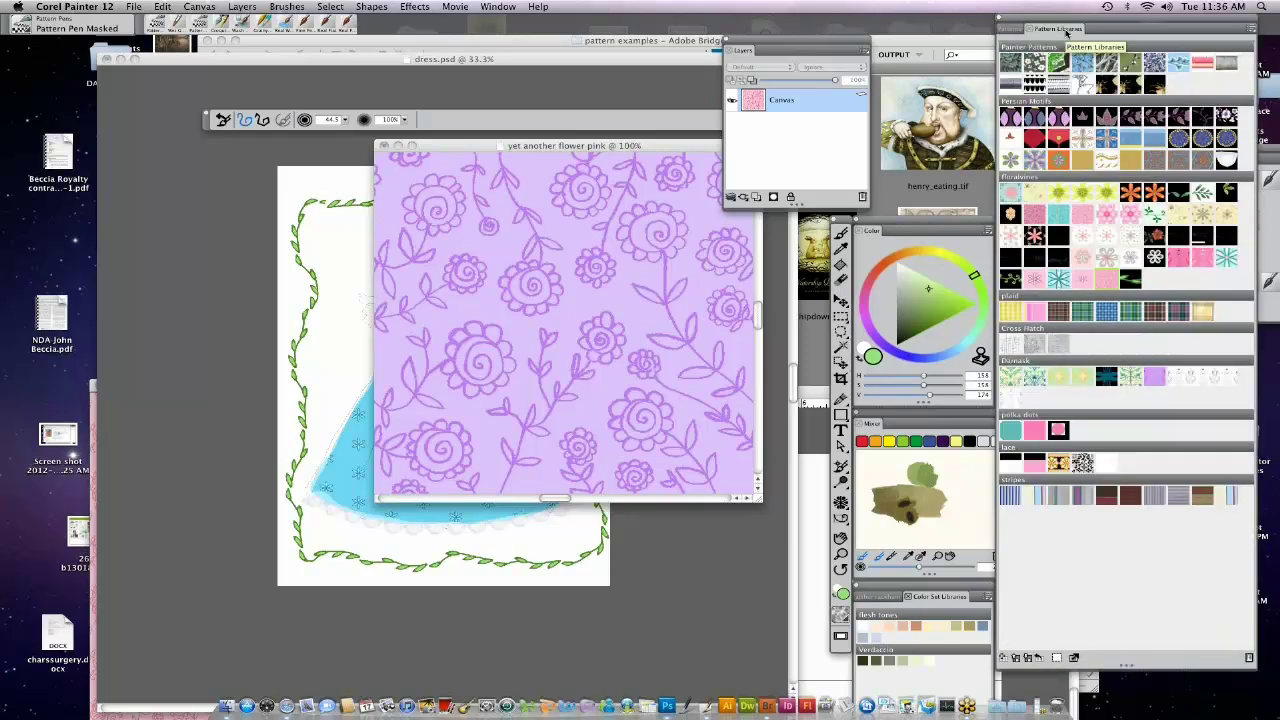
pyautogui.click(1059, 662)
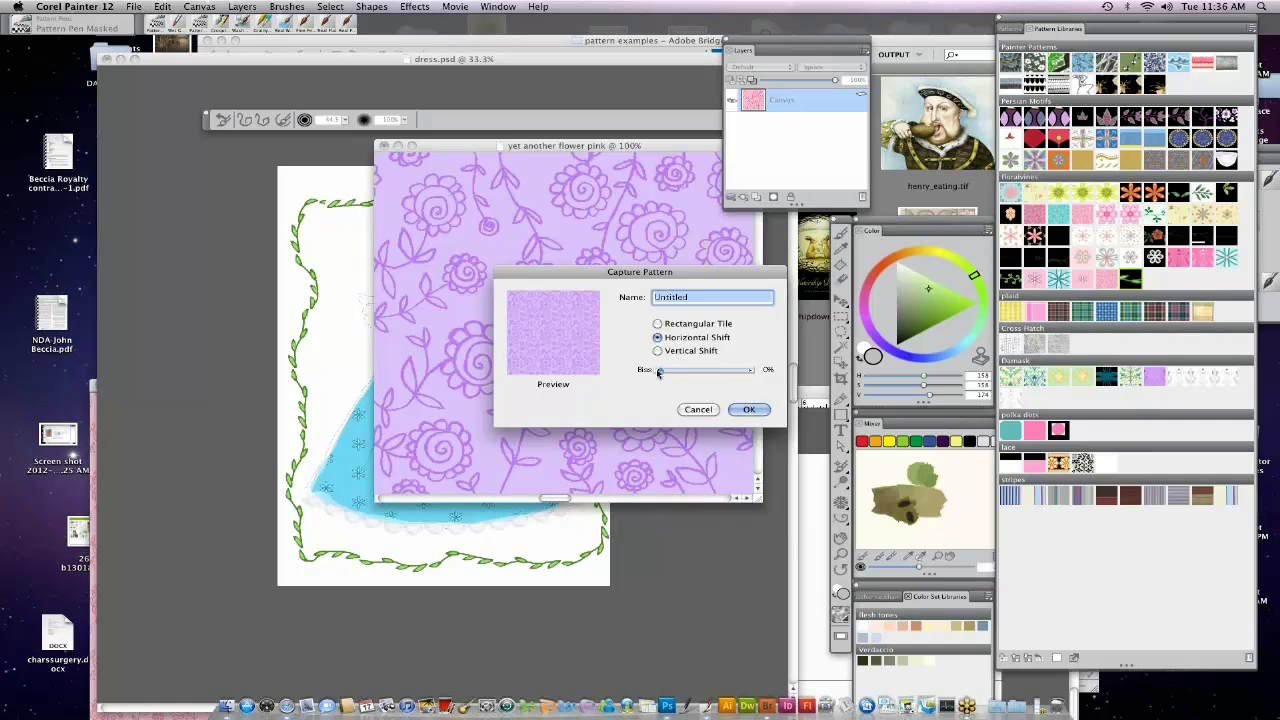
pyautogui.click(749, 411)
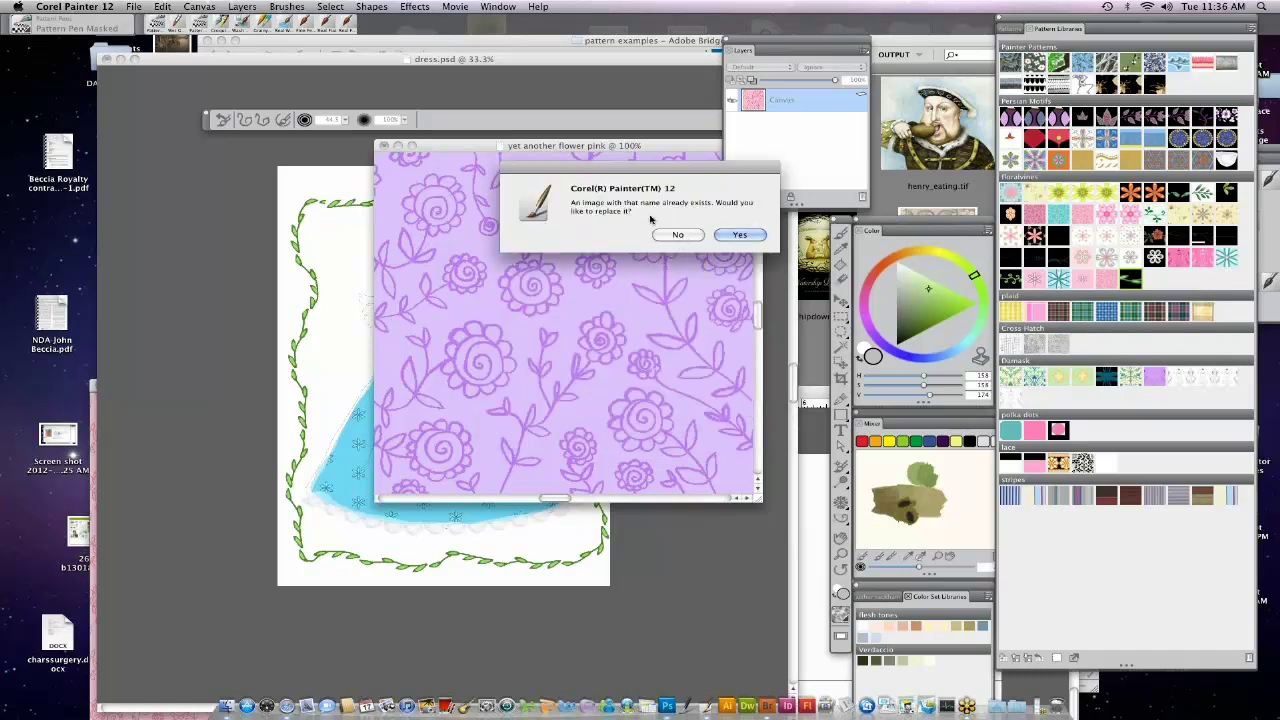
pyautogui.click(662, 236)
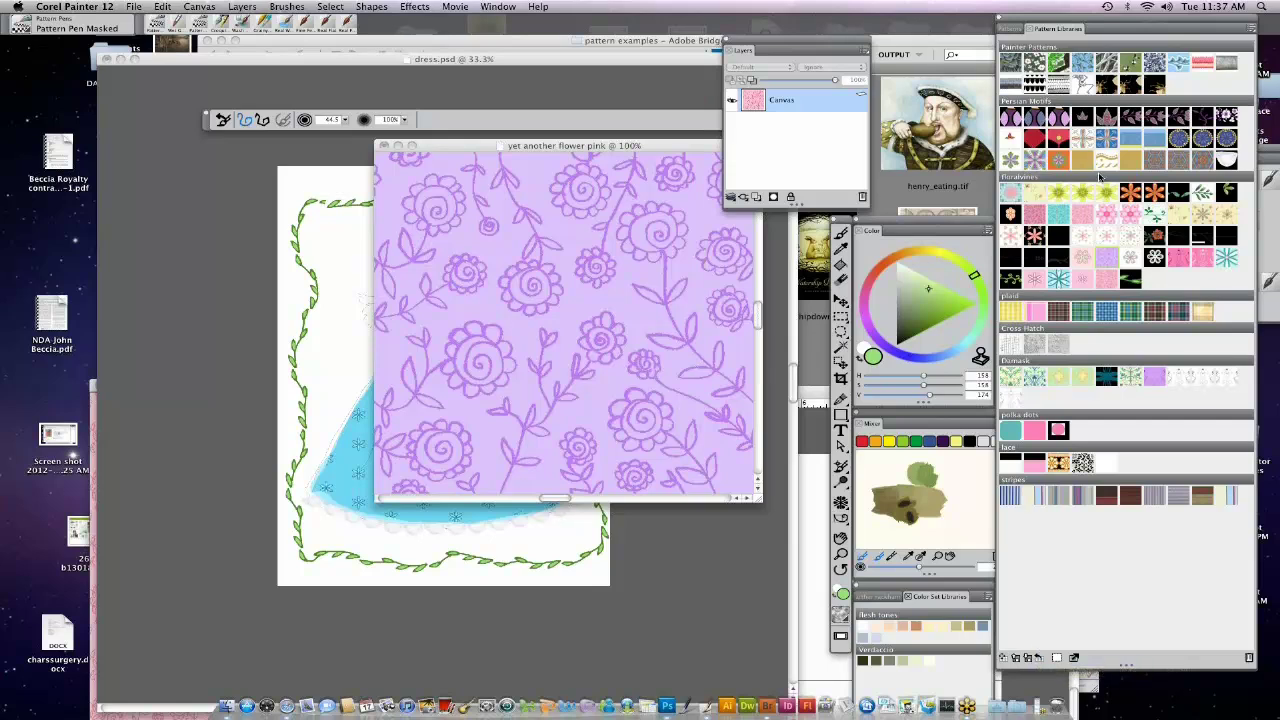
pyautogui.click(1038, 659)
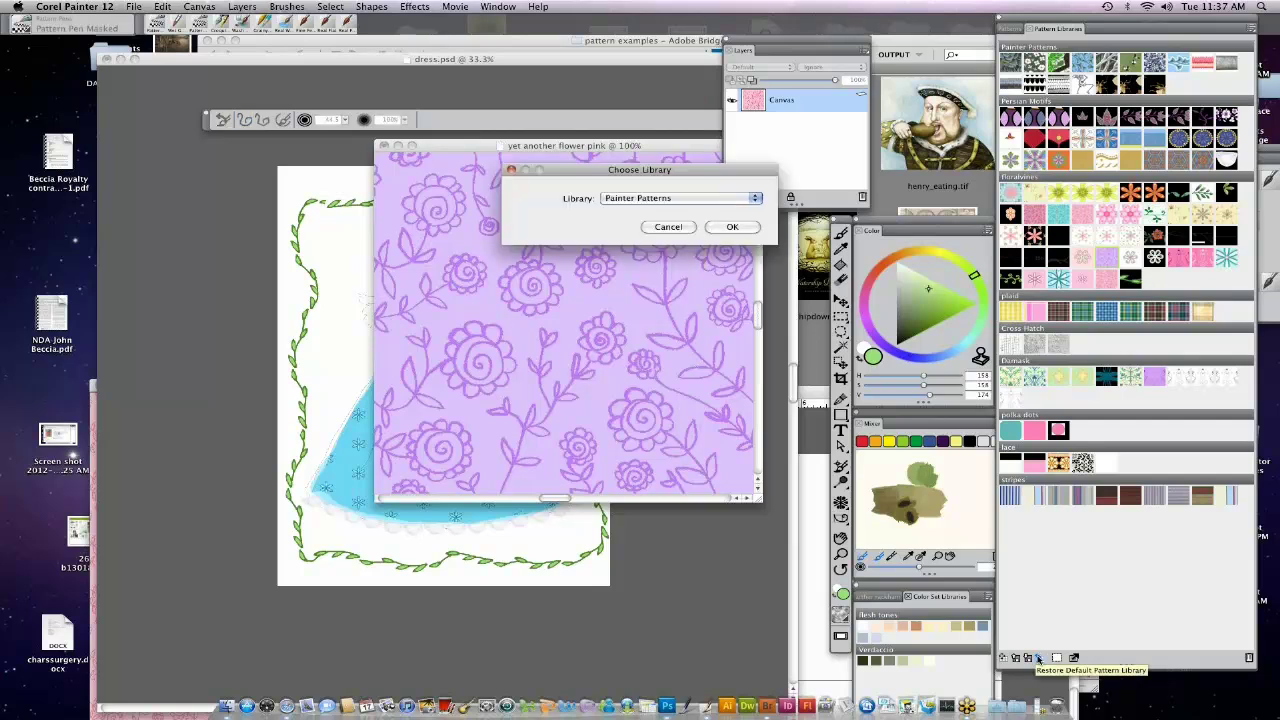
pyautogui.click(678, 228)
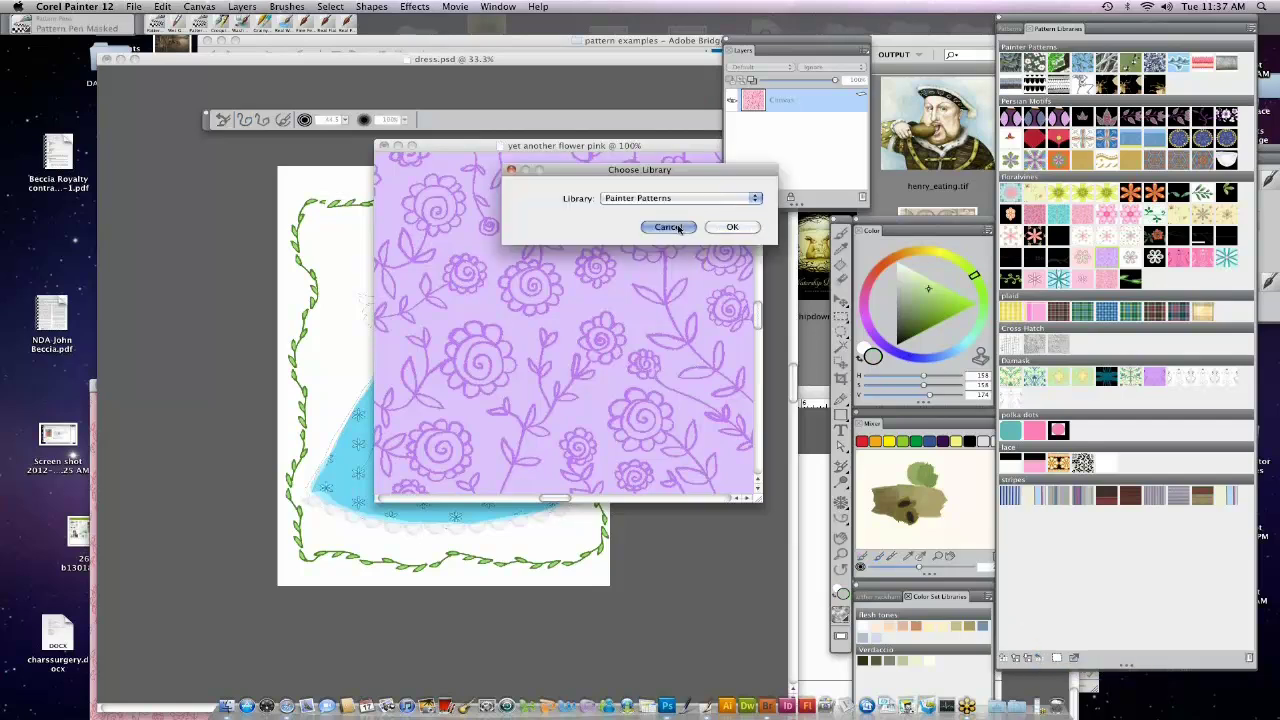
pyautogui.click(1040, 653)
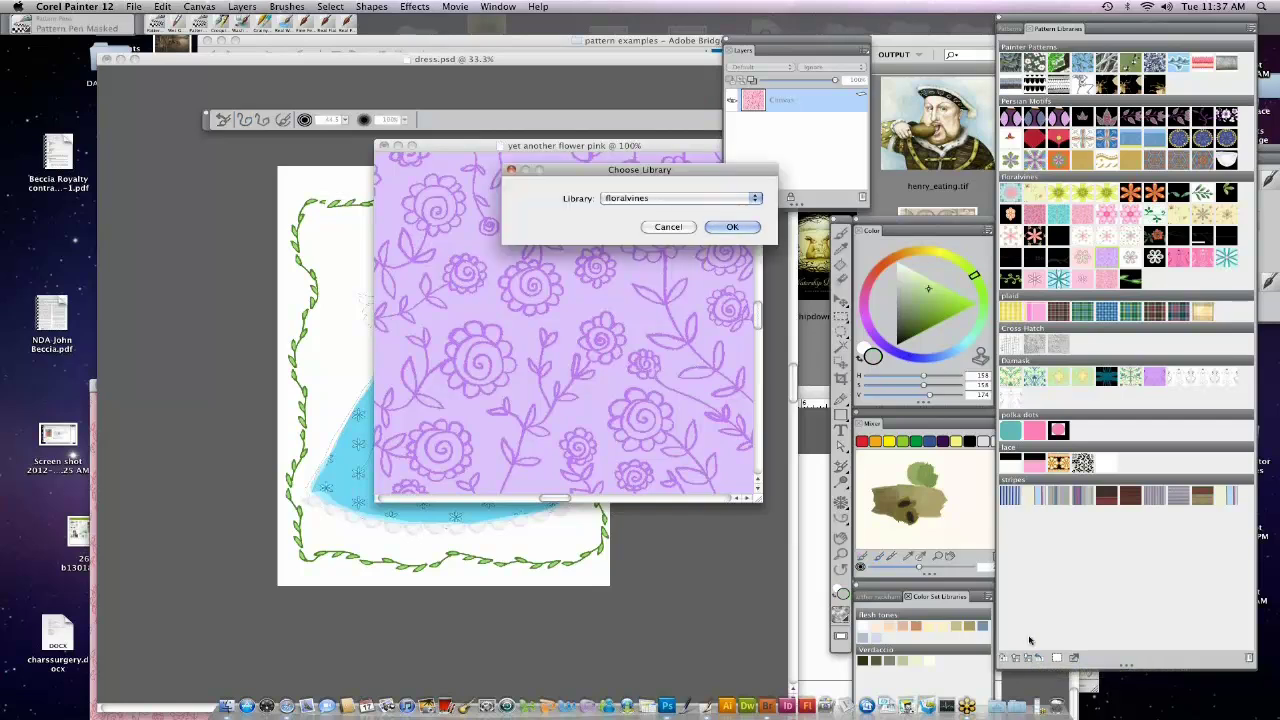
pyautogui.click(666, 227)
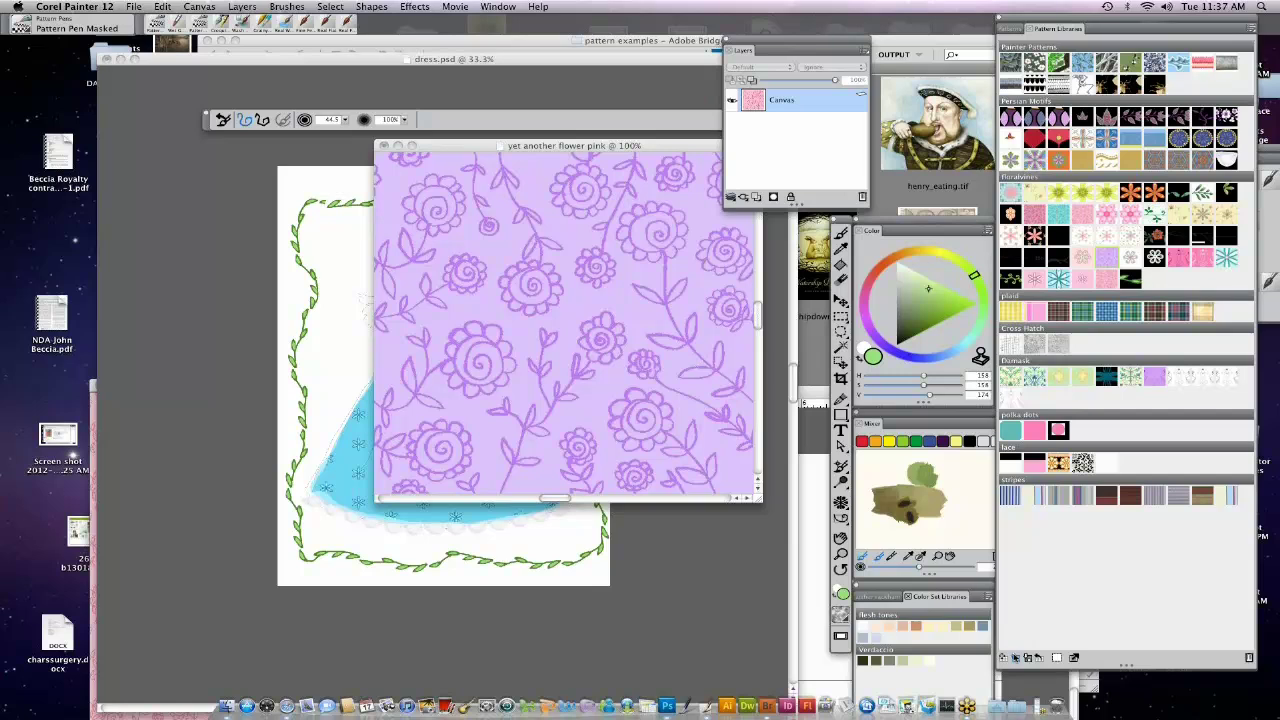
pyautogui.click(1015, 657)
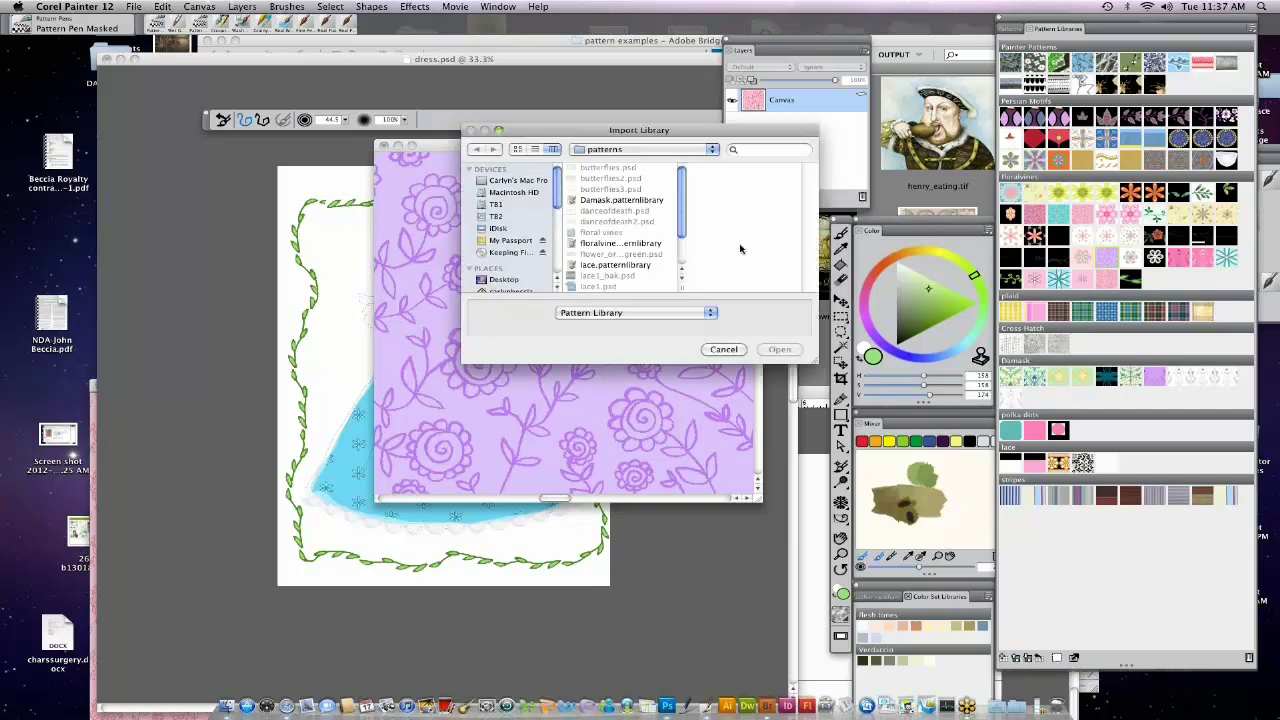
pyautogui.click(723, 349)
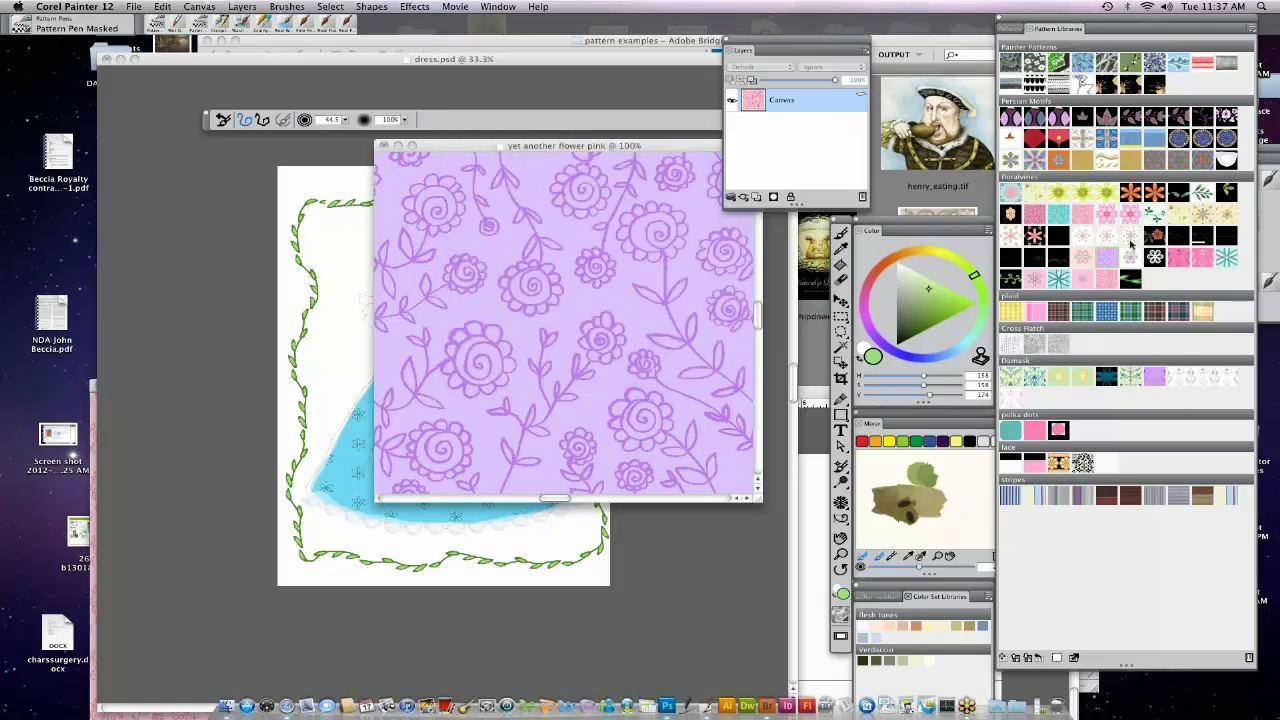
# Create a new pattern library named "skeleton pattern".
pyautogui.click(1005, 657)
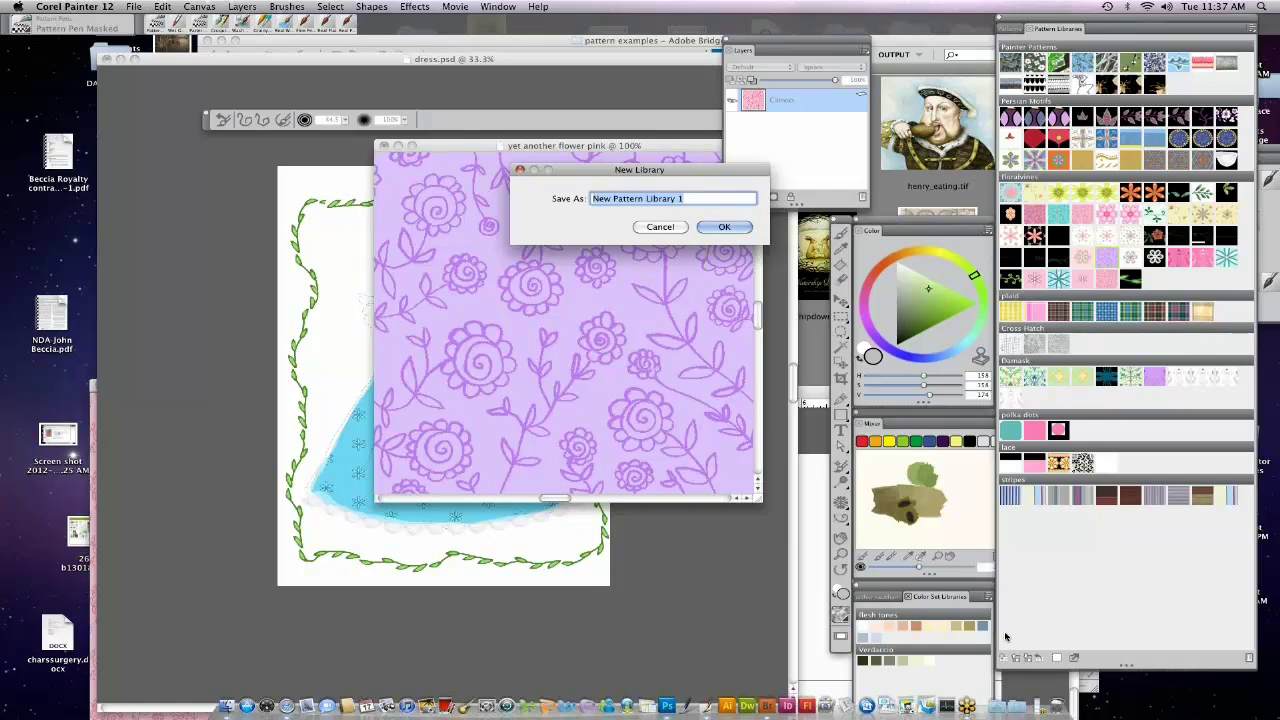
pyautogui.write('skeleto')
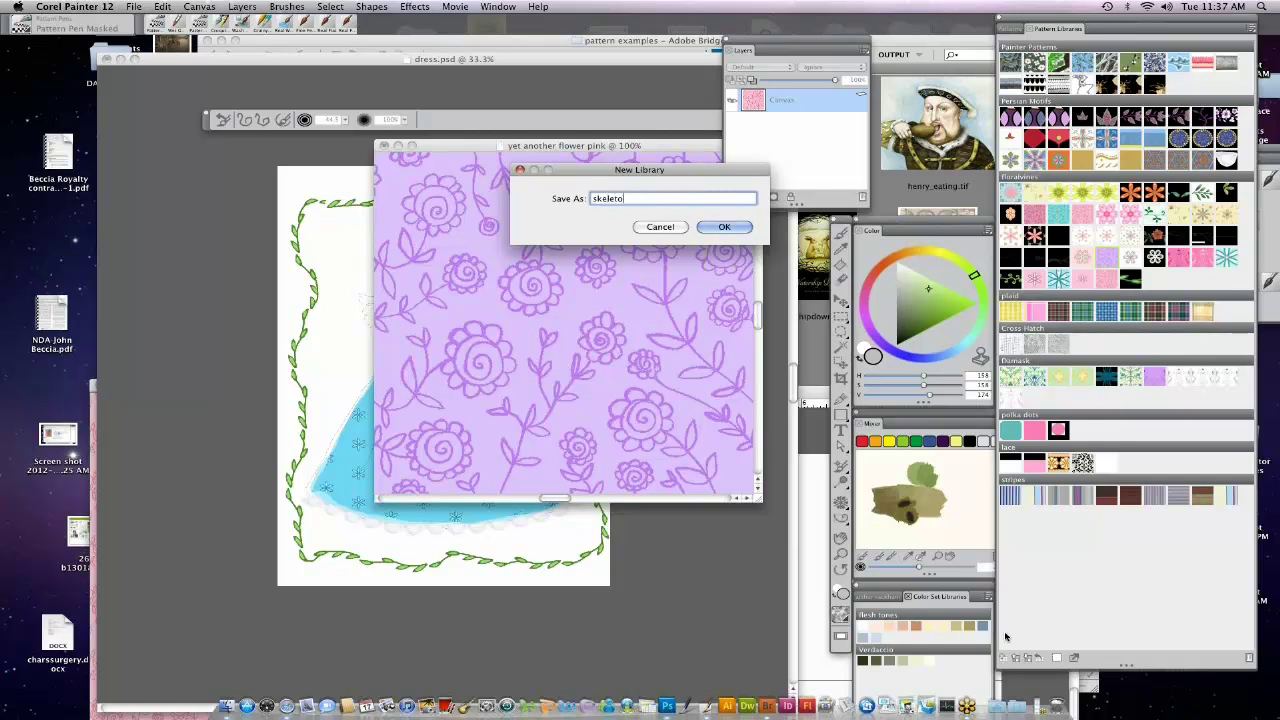
pyautogui.write('n pattern')
pyautogui.press('Return')
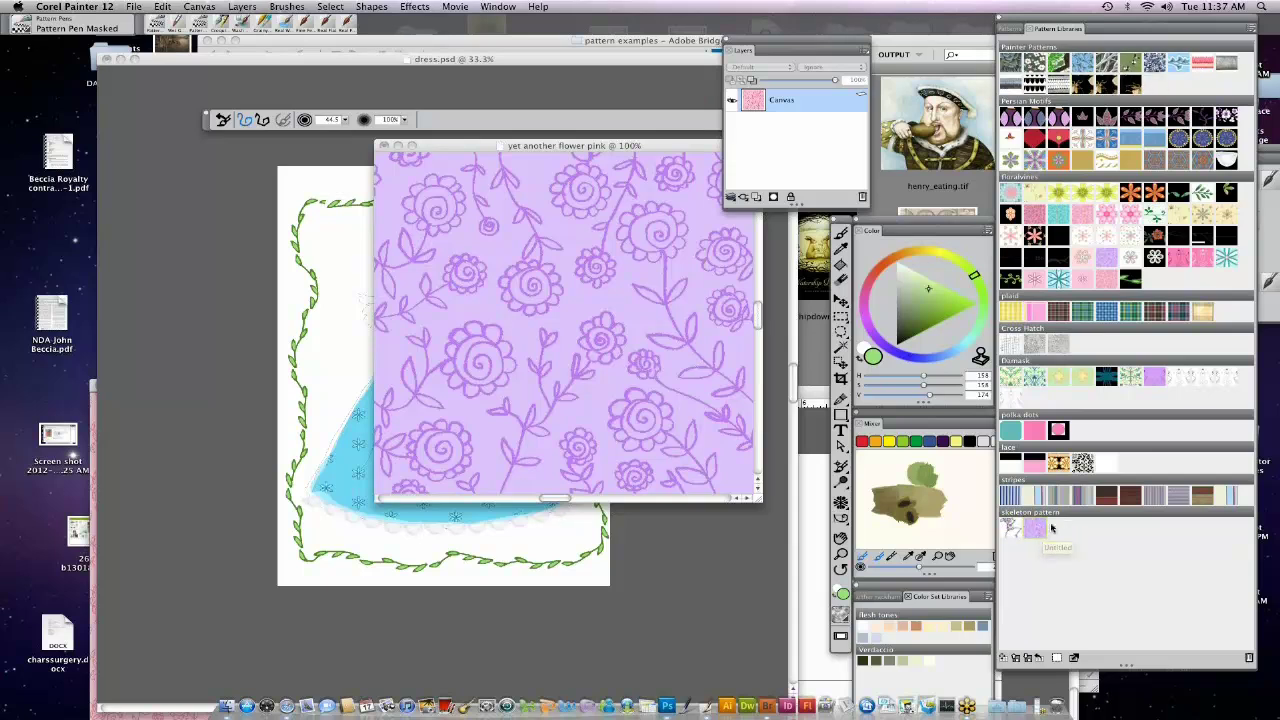
# Delete the purple flower pattern from the skeleton pattern library and close the "yet another flower pink" document.
pyautogui.click(1246, 657)
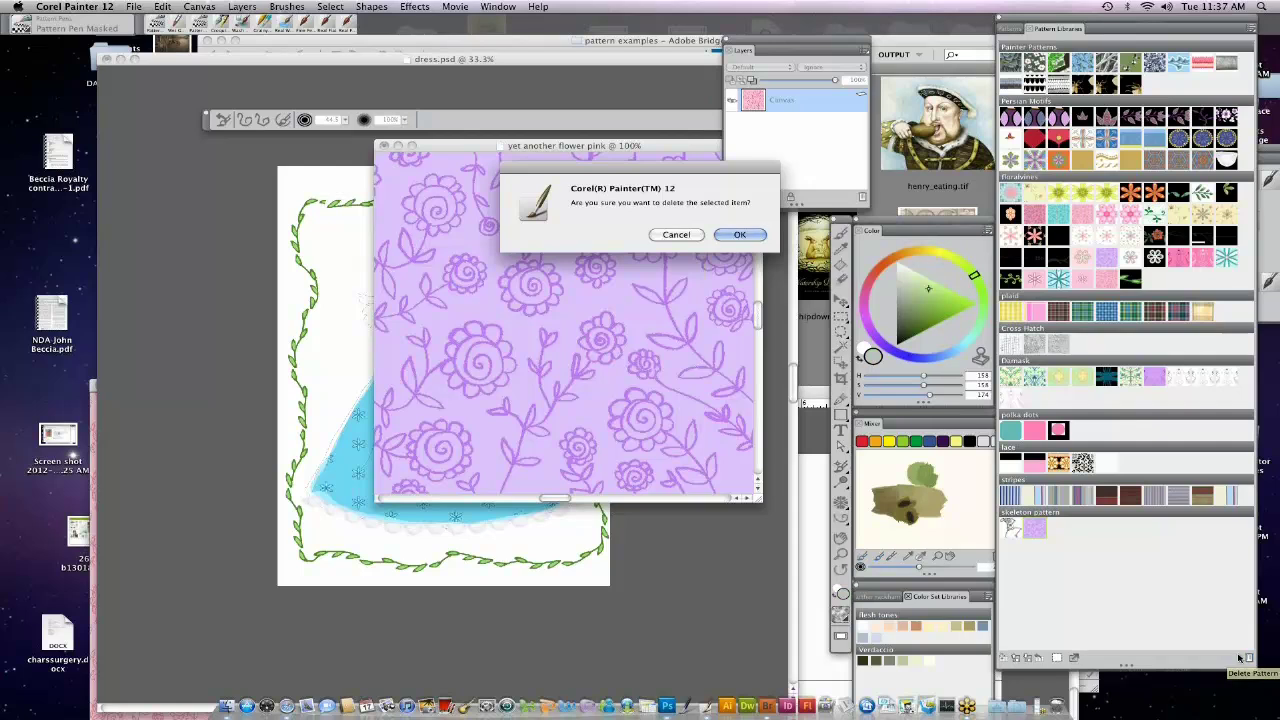
pyautogui.click(747, 235)
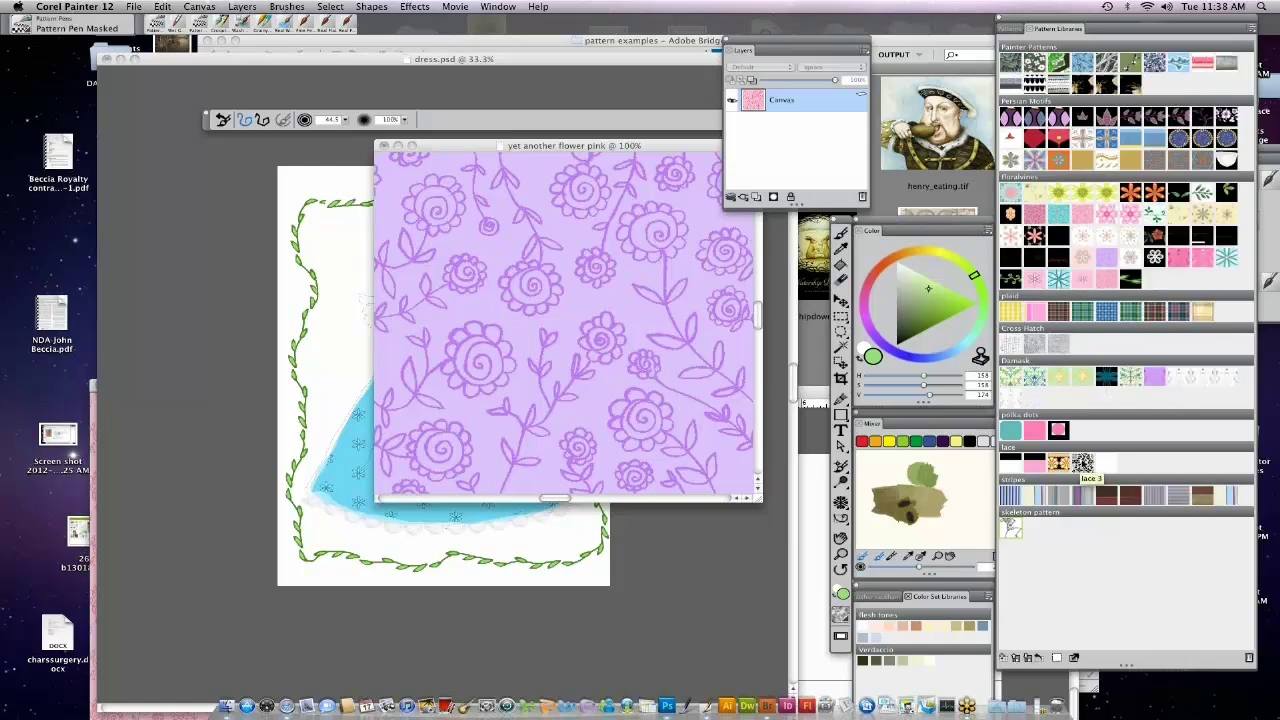
pyautogui.press('super+w')
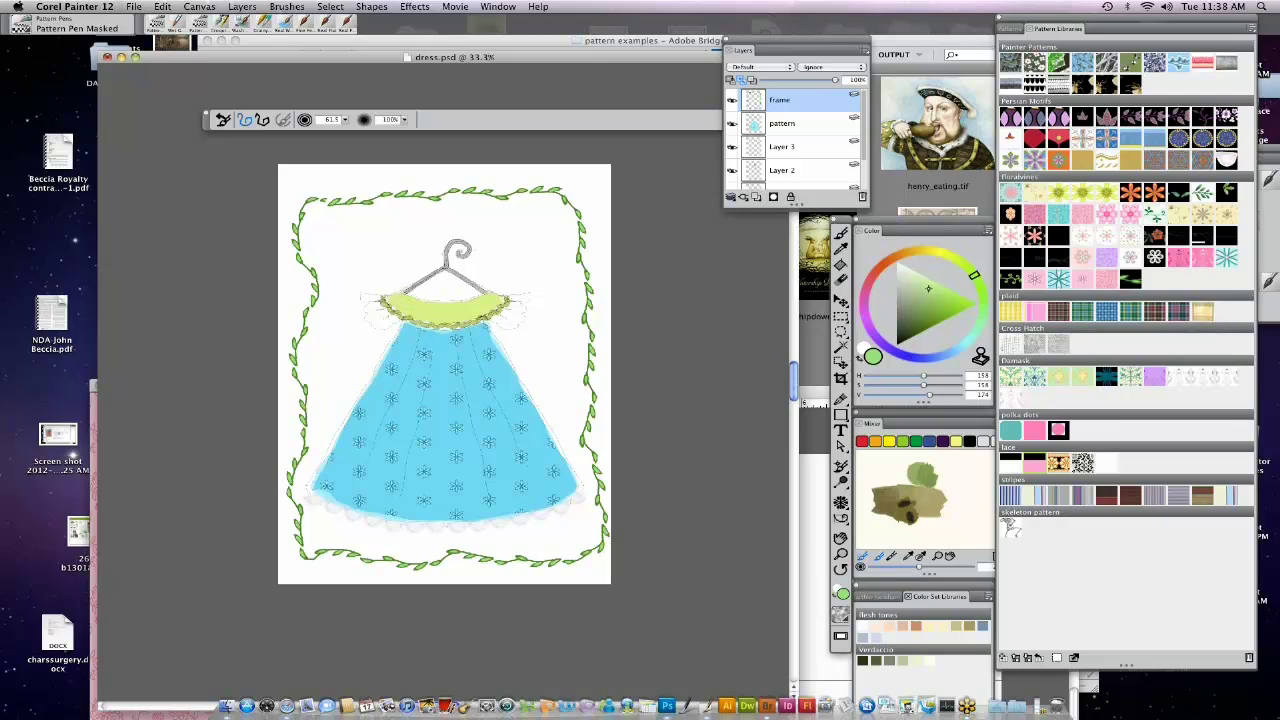
# Paint a pink pattern trim along the dress neckline on the frame layer, enlarging the brush to 77.5.
pyautogui.moveTo(398, 288)
pyautogui.mouseDown()
pyautogui.moveTo(464, 311)
pyautogui.moveTo(490, 294)
pyautogui.mouseUp()
pyautogui.press(']')
pyautogui.moveTo(399, 287); pyautogui.dragTo(492, 295)
# Try a hue shift of -27% on the frame layer with Adjust Colors, using Uniform Color.
pyautogui.click(414, 6)
pyautogui.moveTo(483, 52)
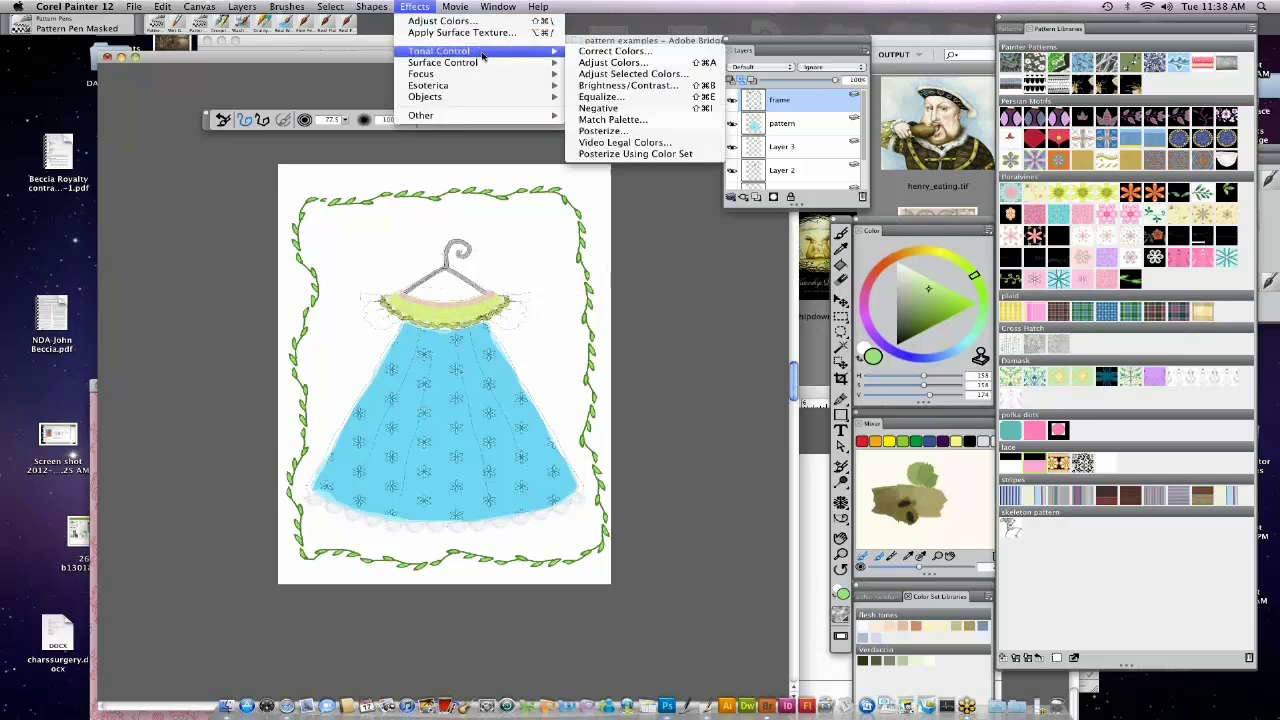
pyautogui.click(614, 62)
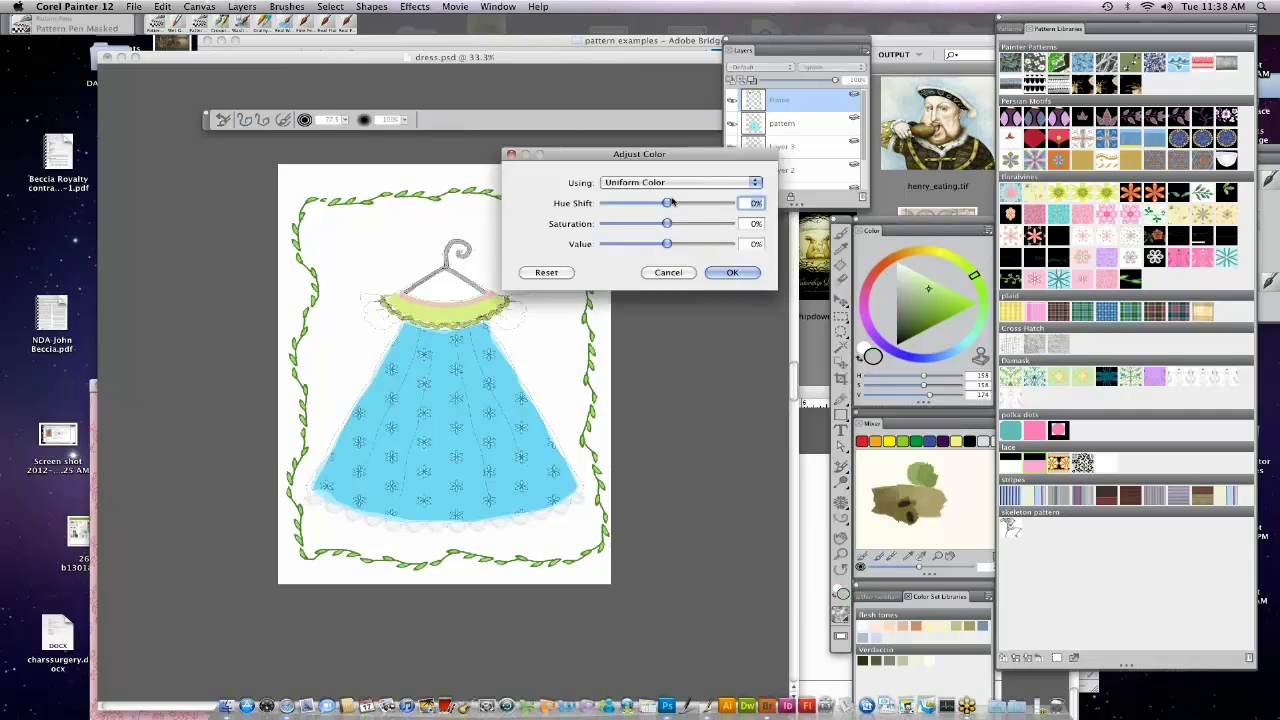
pyautogui.moveTo(668, 203); pyautogui.dragTo(634, 204)
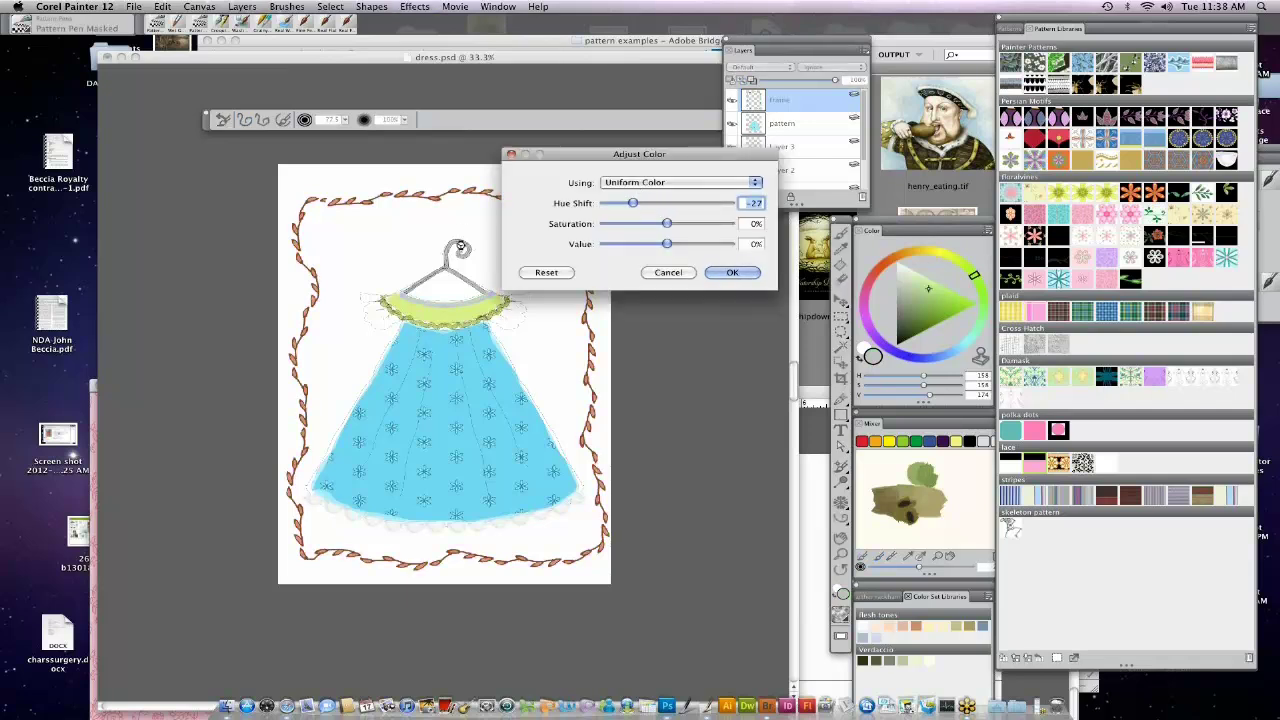
pyautogui.click(690, 272)
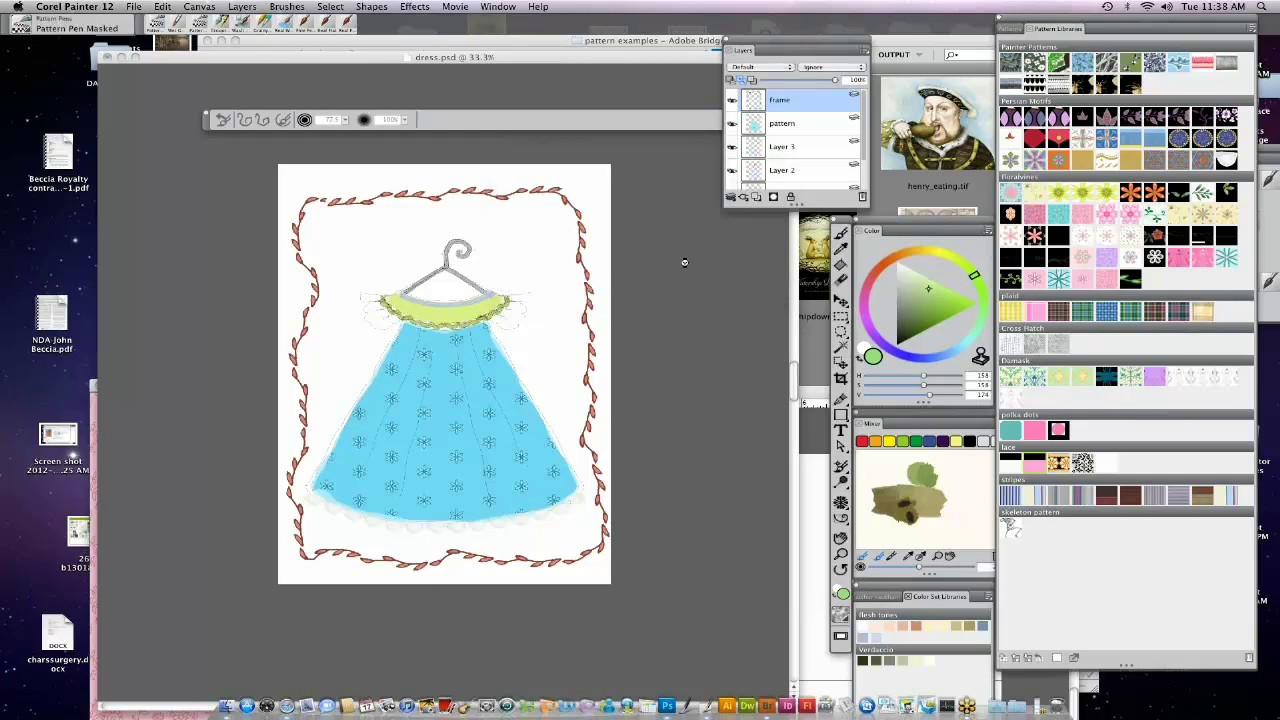
# Switch to Adobe Bridge, open whitelace.psd from the patterns folder in Corel Painter, and enlarge its window to show the whole canvas.
pyautogui.click(768, 706)
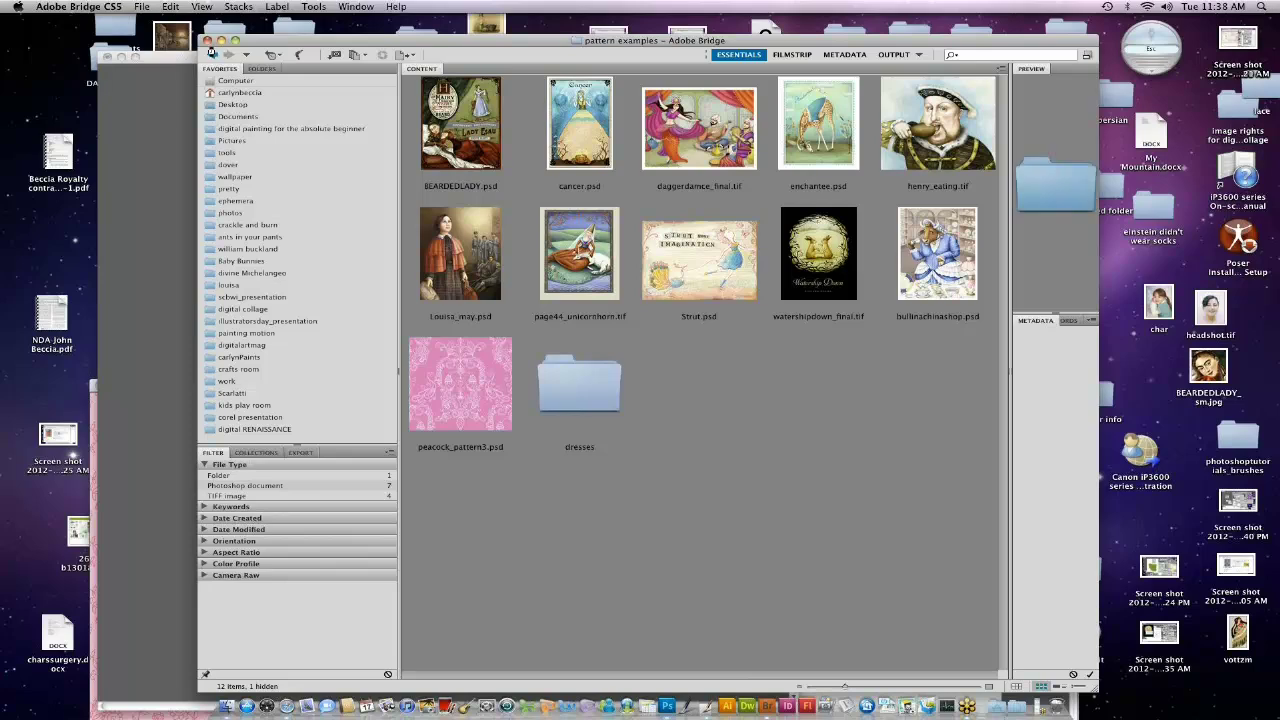
pyautogui.click(212, 54)
pyautogui.click(722, 140)
pyautogui.moveTo(722, 145)
pyautogui.mouseDown()
pyautogui.moveTo(725, 608)
pyautogui.moveTo(718, 700)
pyautogui.moveTo(705, 704)
pyautogui.mouseUp()
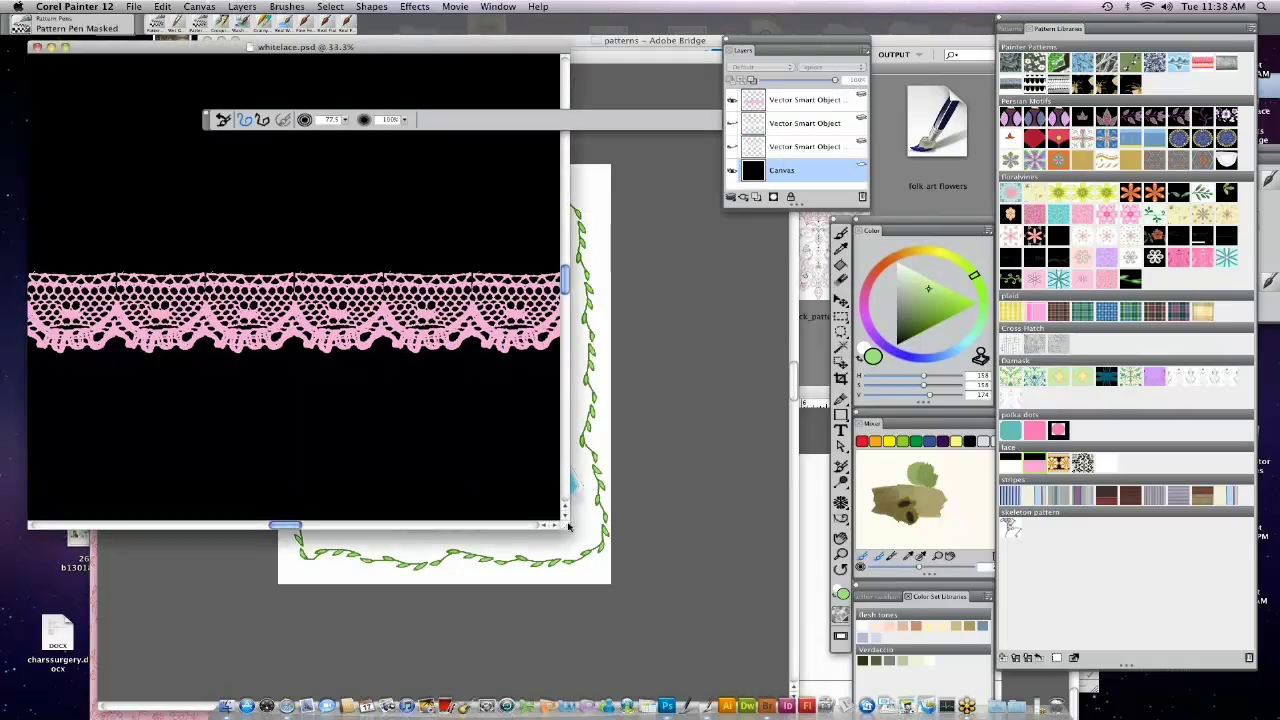
pyautogui.moveTo(566, 526); pyautogui.dragTo(776, 553)
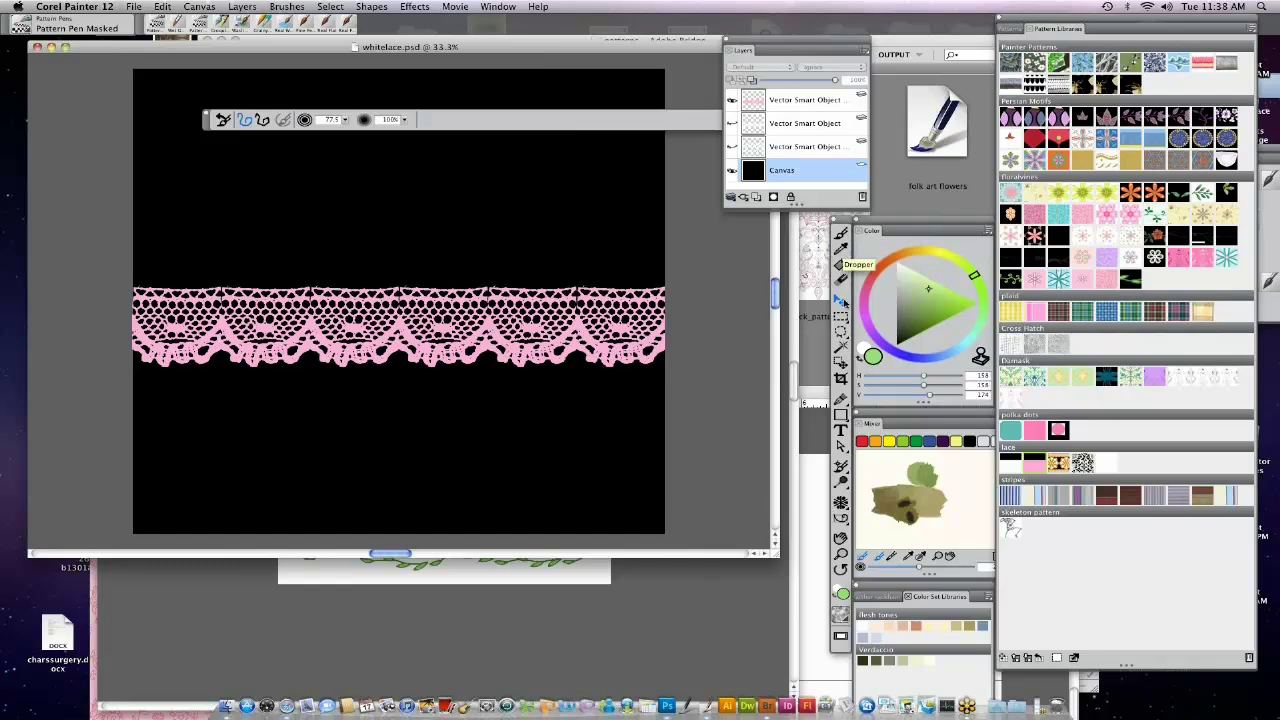
# Select the entire whitelace.psd canvas, then close the document.
pyautogui.click(840, 318)
pyautogui.click(242, 6)
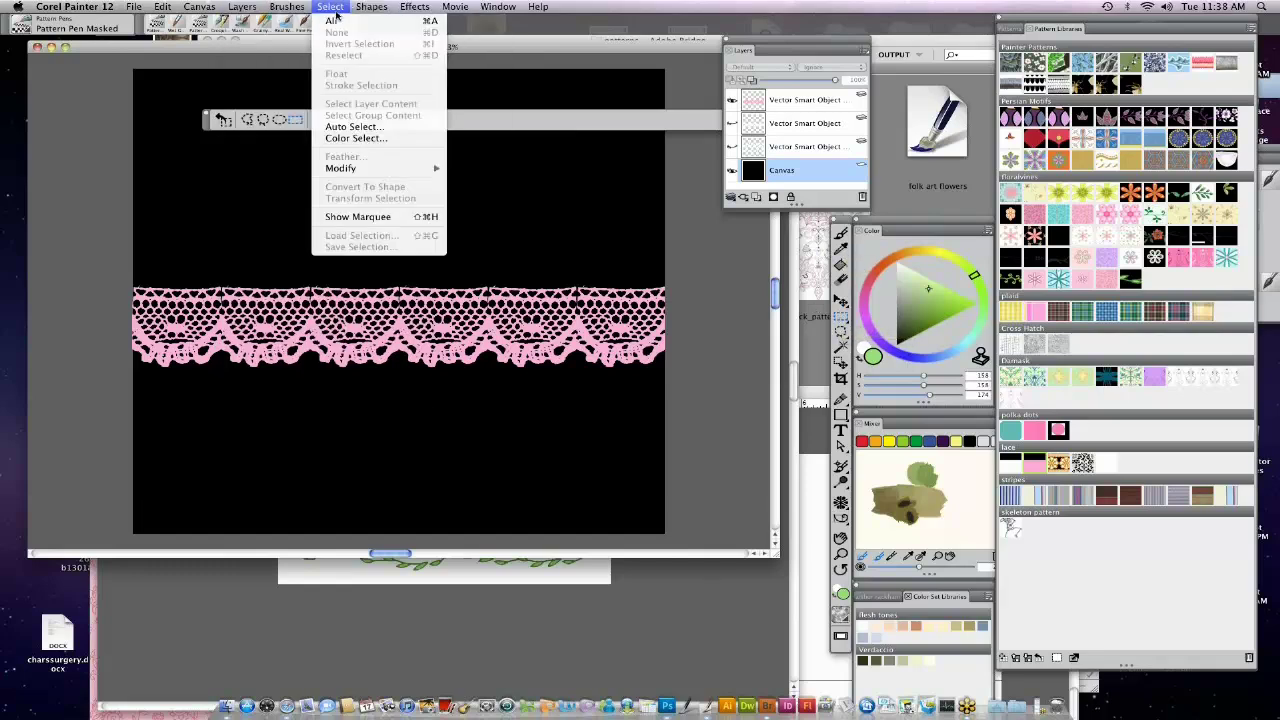
pyautogui.click(340, 20)
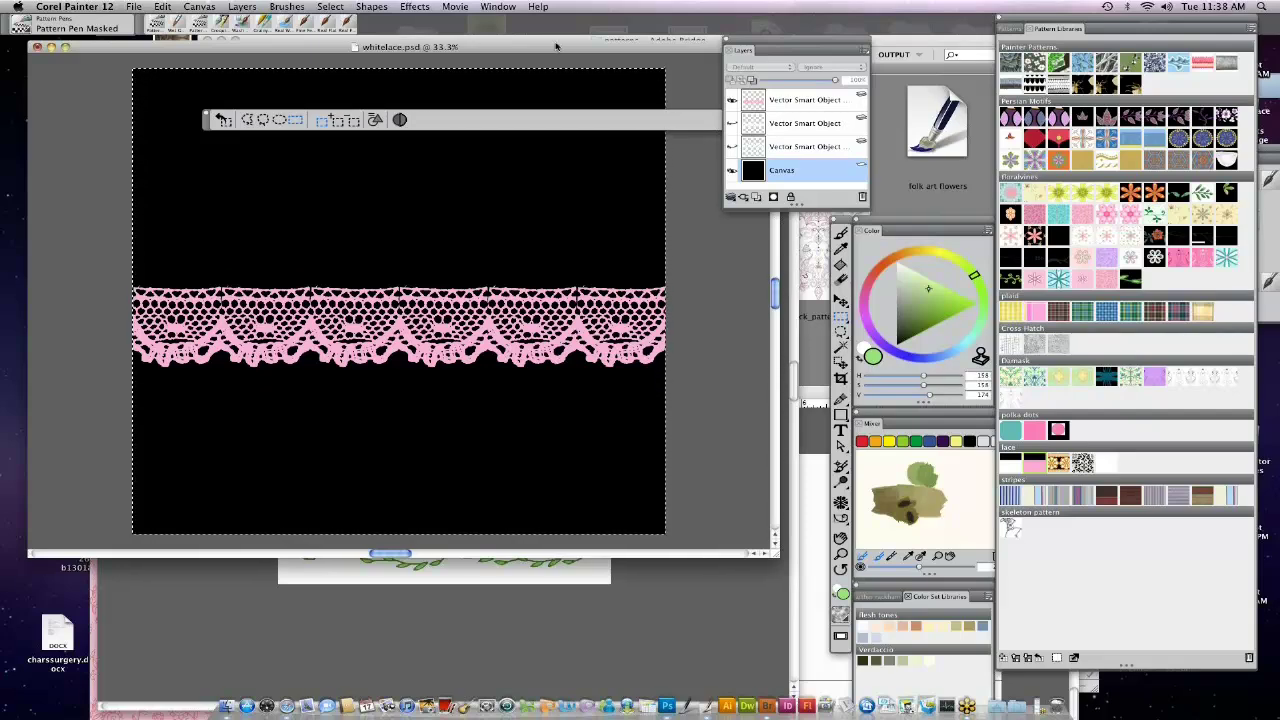
pyautogui.press('super+w')
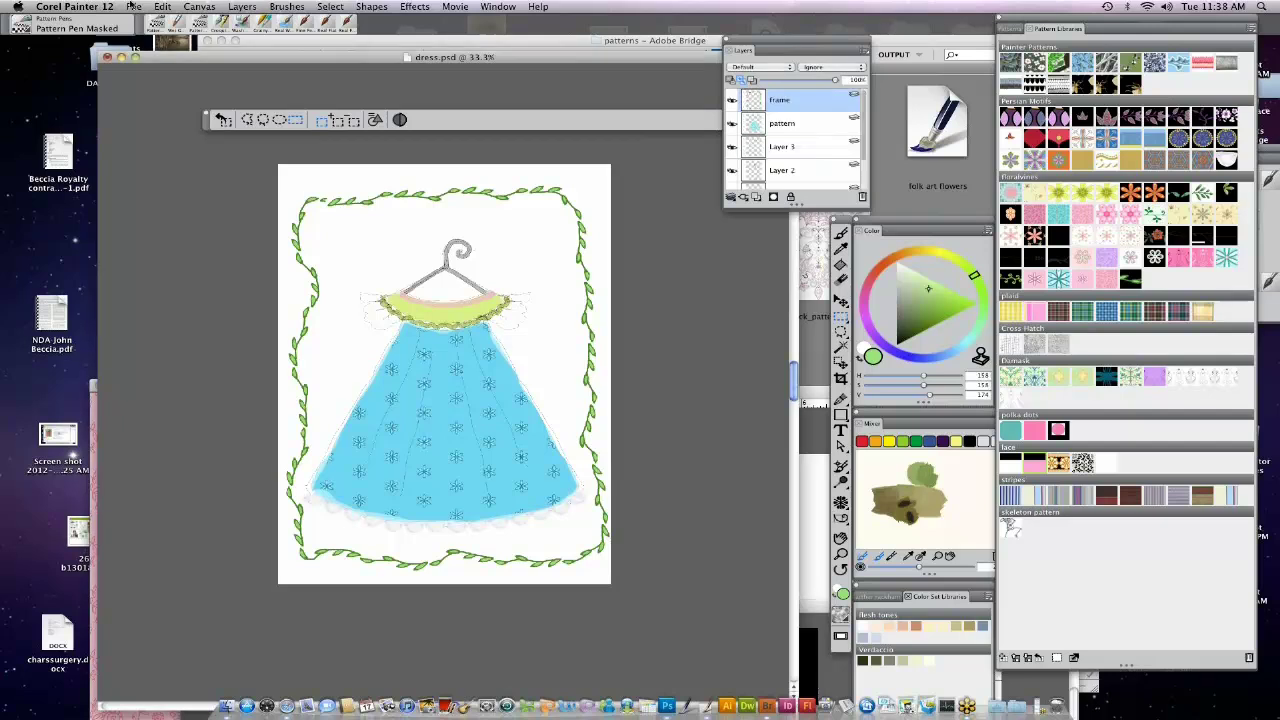
# Create a new blank document.
pyautogui.click(133, 6)
pyautogui.click(144, 22)
pyautogui.click(790, 305)
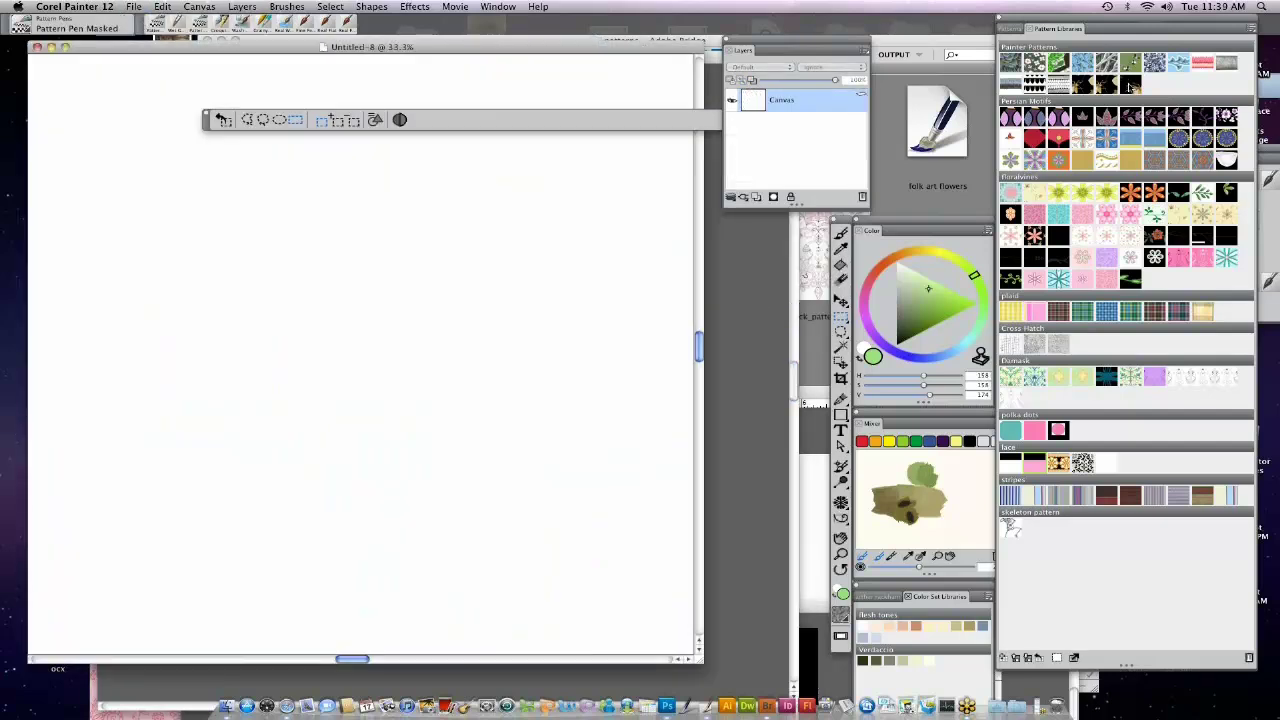
# Paint a looping trail of the butterfly pattern across the blank canvas with the brush enlarged to 216.5.
pyautogui.click(840, 233)
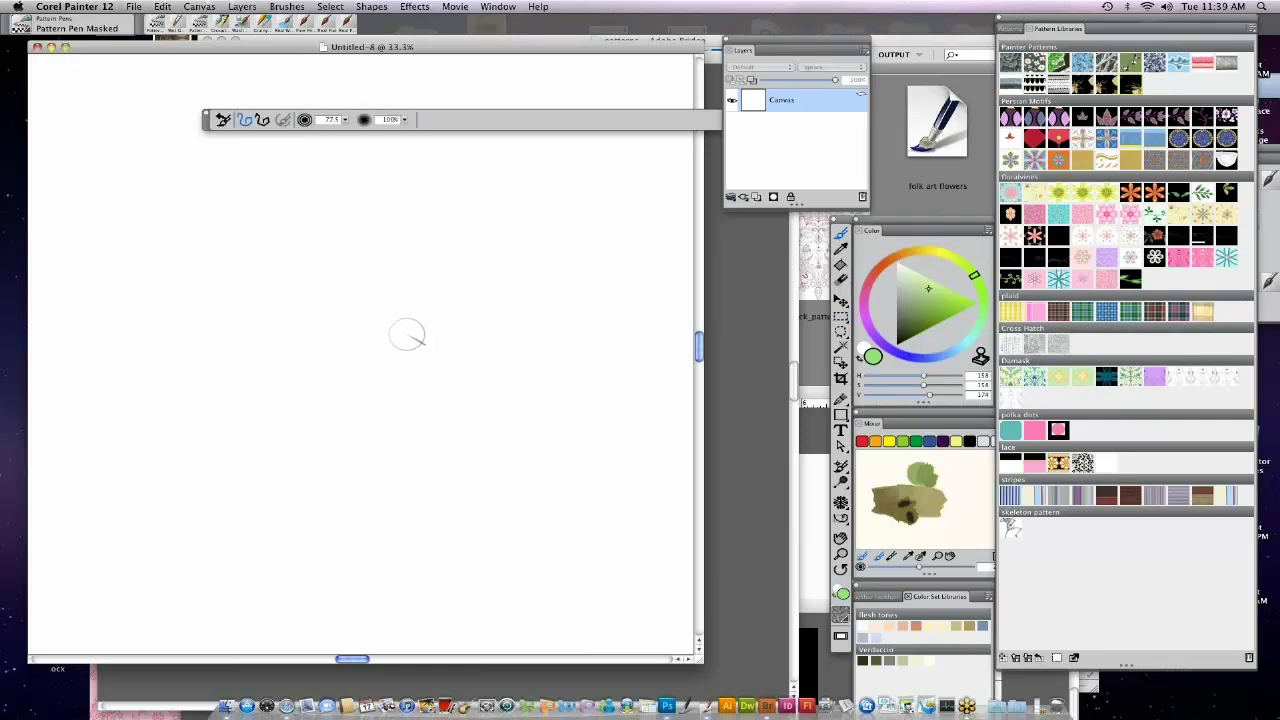
pyautogui.moveTo(257, 360)
pyautogui.mouseDown()
pyautogui.moveTo(287, 332)
pyautogui.moveTo(329, 323)
pyautogui.mouseUp()
pyautogui.press('super+z')
pyautogui.press(']')
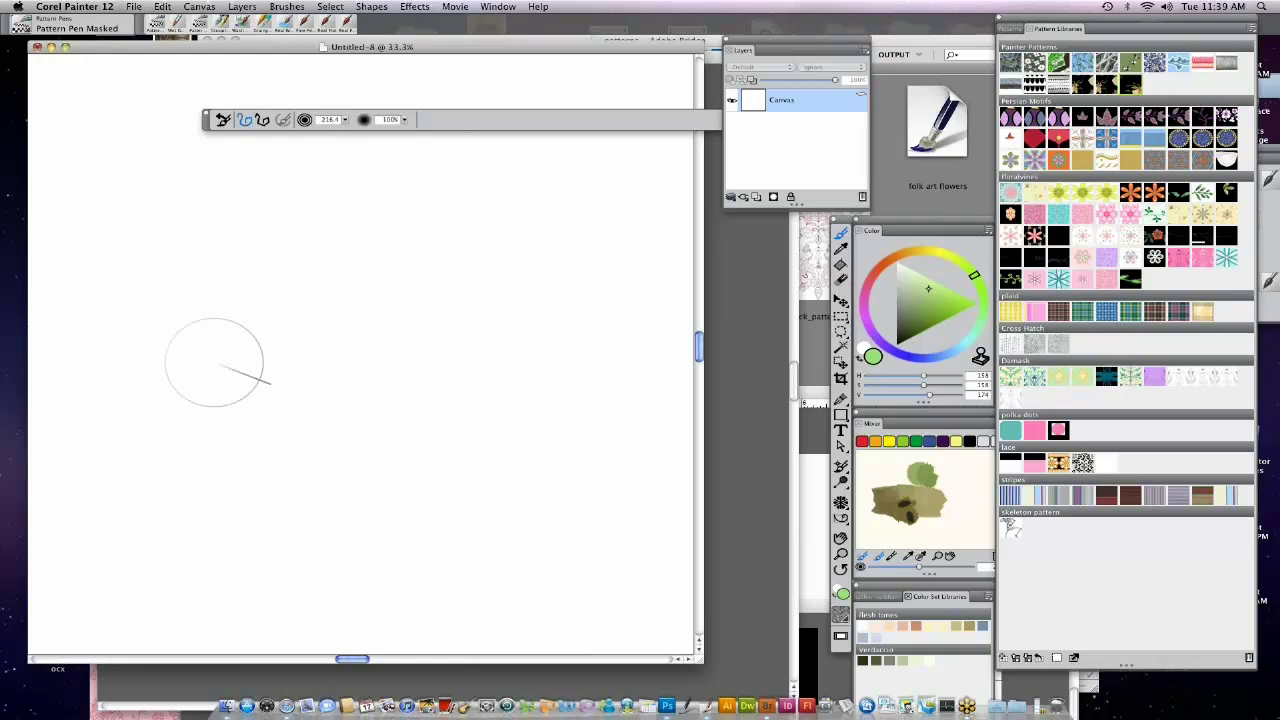
pyautogui.moveTo(200, 363)
pyautogui.mouseDown()
pyautogui.moveTo(240, 326)
pyautogui.moveTo(321, 307)
pyautogui.moveTo(367, 319)
pyautogui.moveTo(430, 281)
pyautogui.moveTo(446, 233)
pyautogui.moveTo(518, 208)
pyautogui.moveTo(561, 231)
pyautogui.moveTo(580, 301)
pyautogui.moveTo(556, 344)
pyautogui.moveTo(481, 358)
pyautogui.moveTo(452, 346)
pyautogui.moveTo(379, 376)
pyautogui.moveTo(367, 428)
pyautogui.moveTo(466, 453)
pyautogui.moveTo(571, 423)
pyautogui.mouseUp()
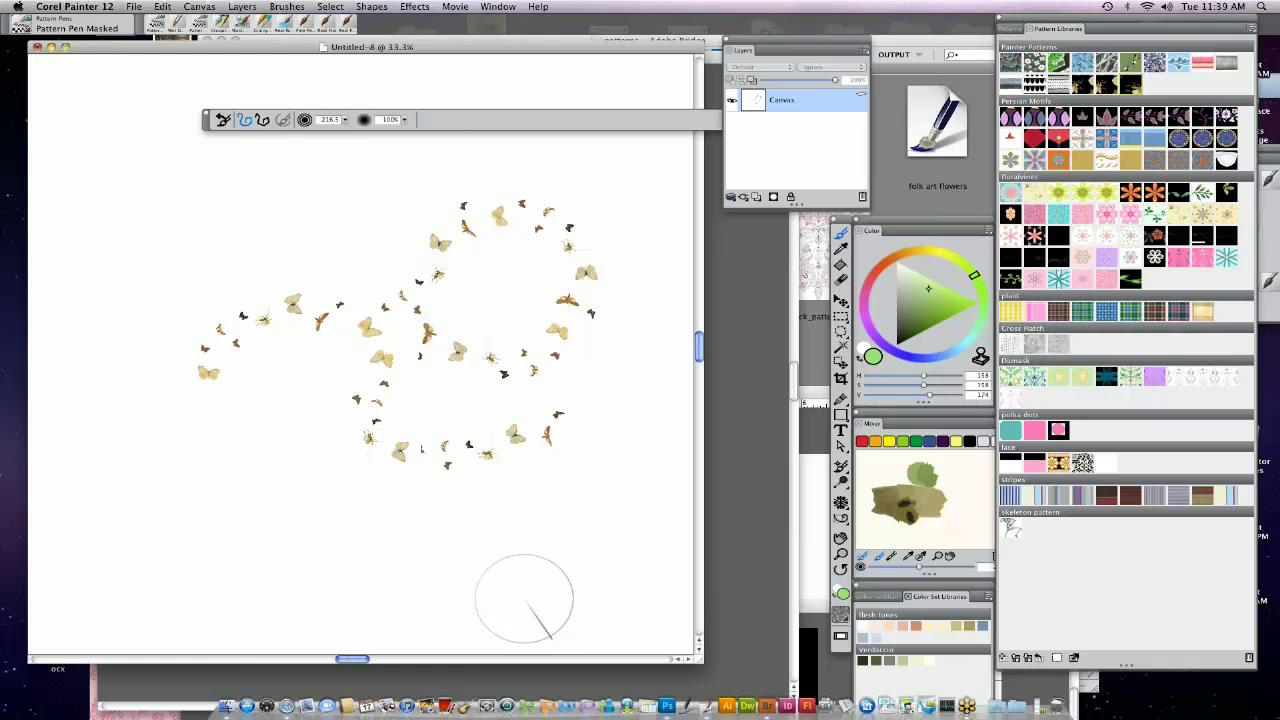
# Try a wide stroke of the "stripes muted 2" pattern below the butterflies, then undo both pattern strokes.
pyautogui.click(1081, 500)
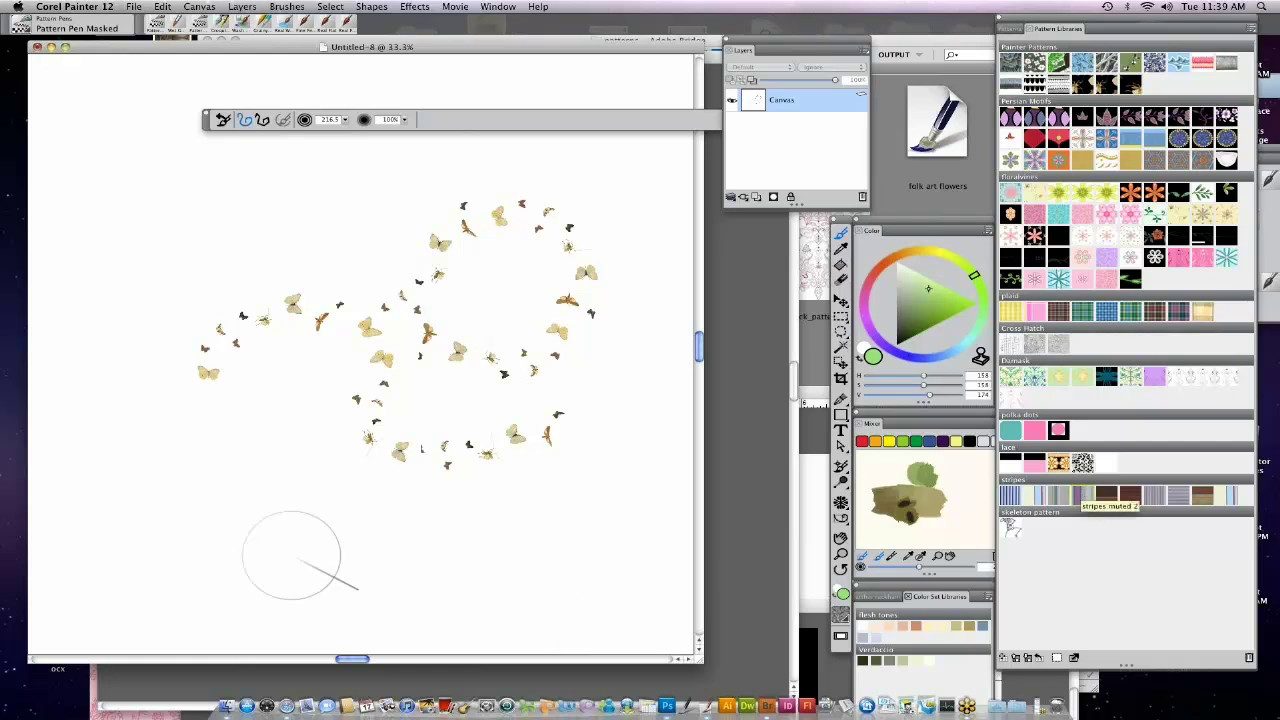
pyautogui.moveTo(294, 557)
pyautogui.mouseDown()
pyautogui.moveTo(300, 543)
pyautogui.moveTo(509, 517)
pyautogui.moveTo(700, 513)
pyautogui.mouseUp()
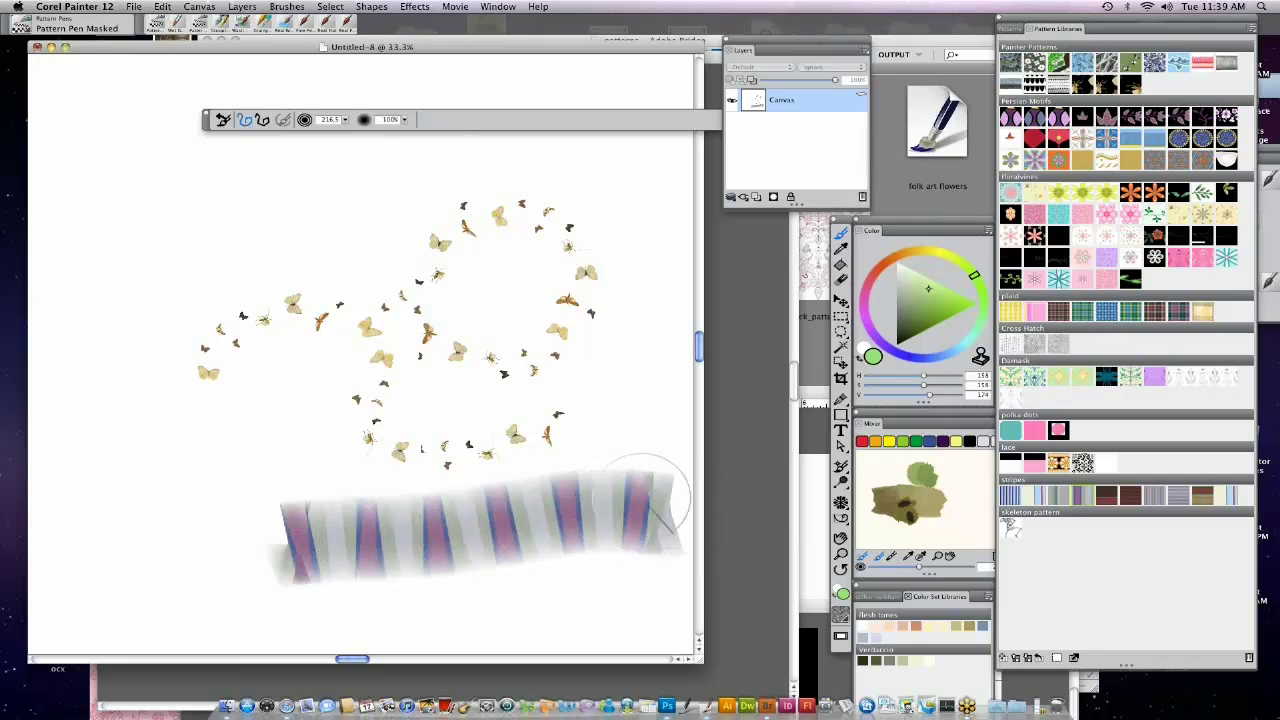
pyautogui.press('super+z')
pyautogui.press('super+z')
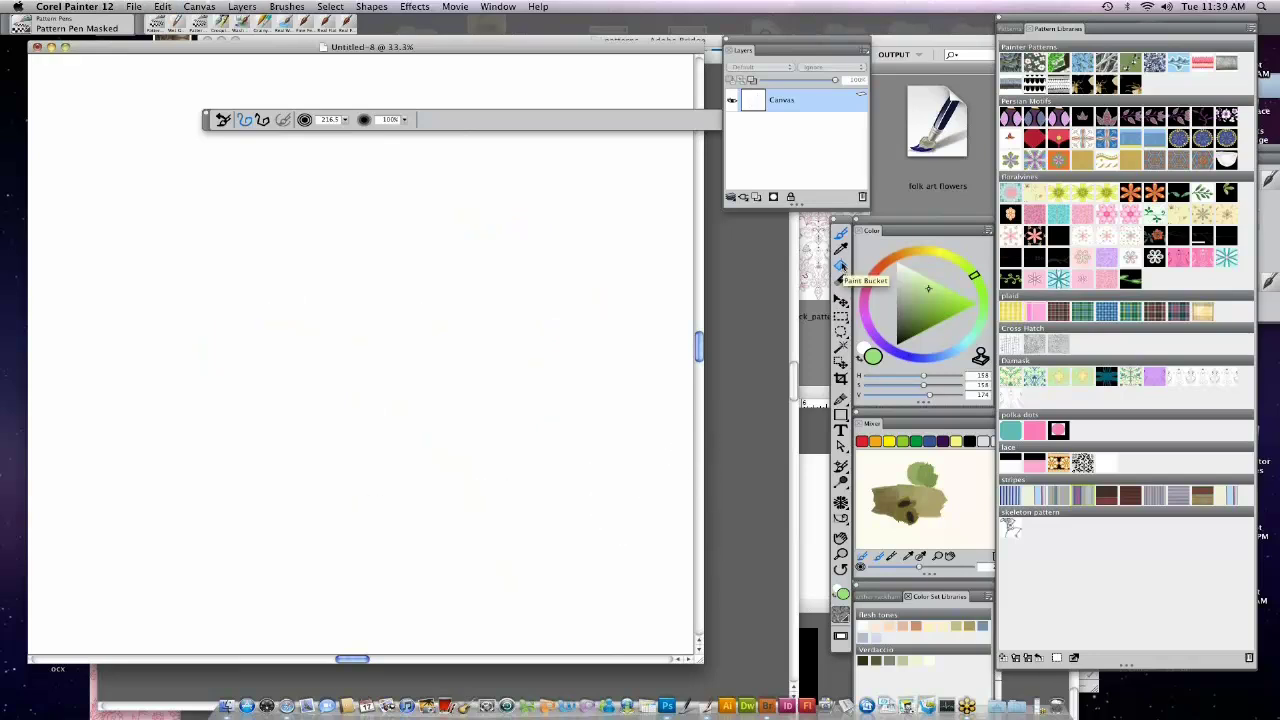
# Test Source Image fills on the blank canvas with the Paint Bucket, undoing the first and choosing the brown plaid pattern for the second.
pyautogui.click(840, 264)
pyautogui.click(352, 120)
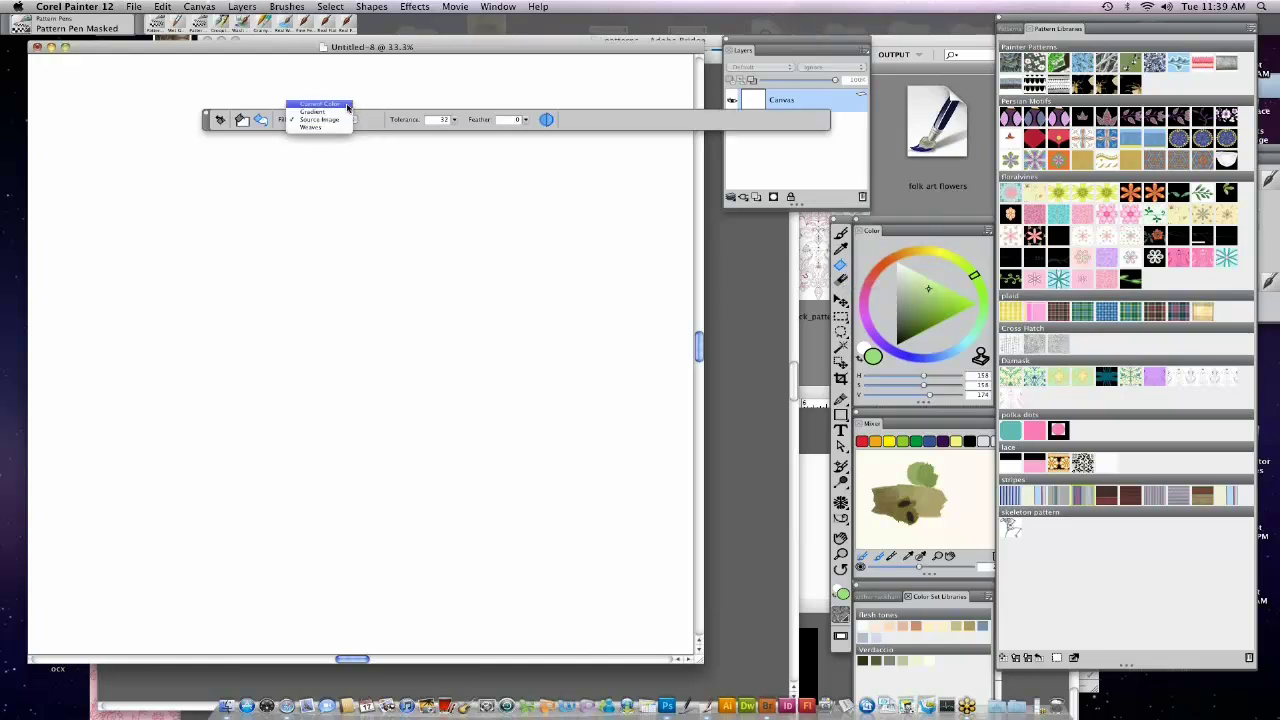
pyautogui.click(360, 134)
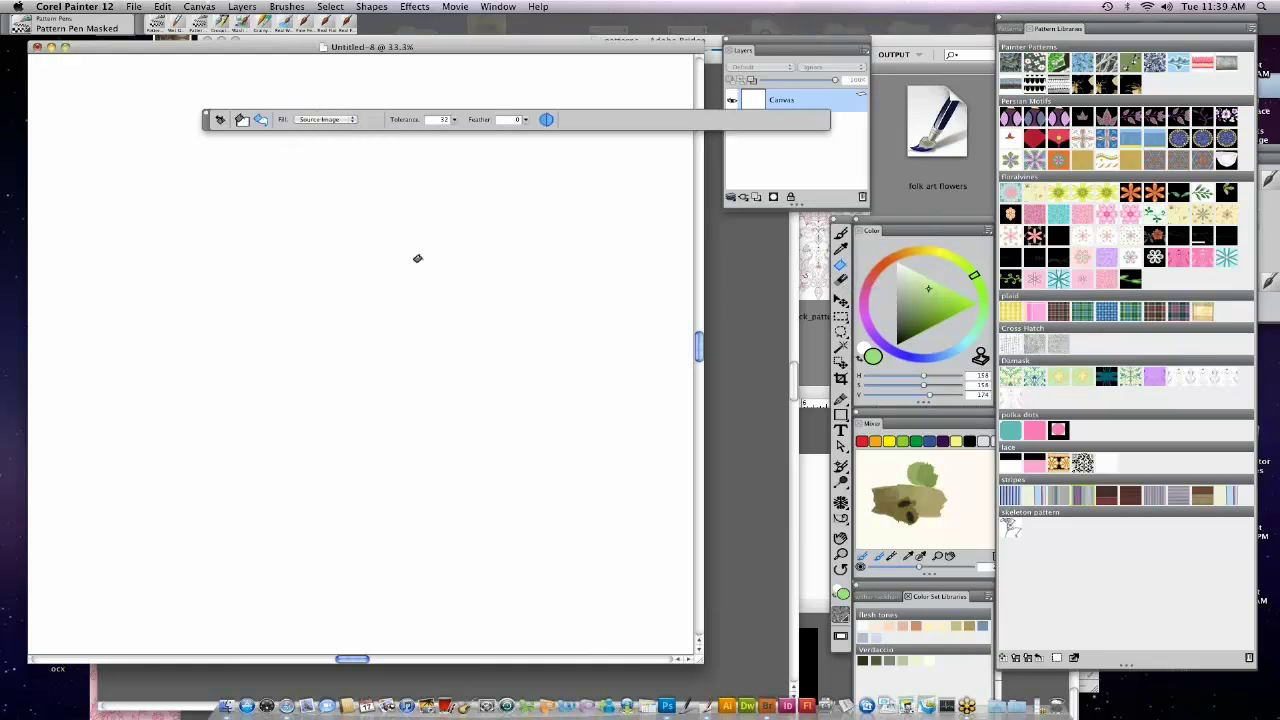
pyautogui.click(418, 258)
pyautogui.press('super+z')
pyautogui.click(1058, 310)
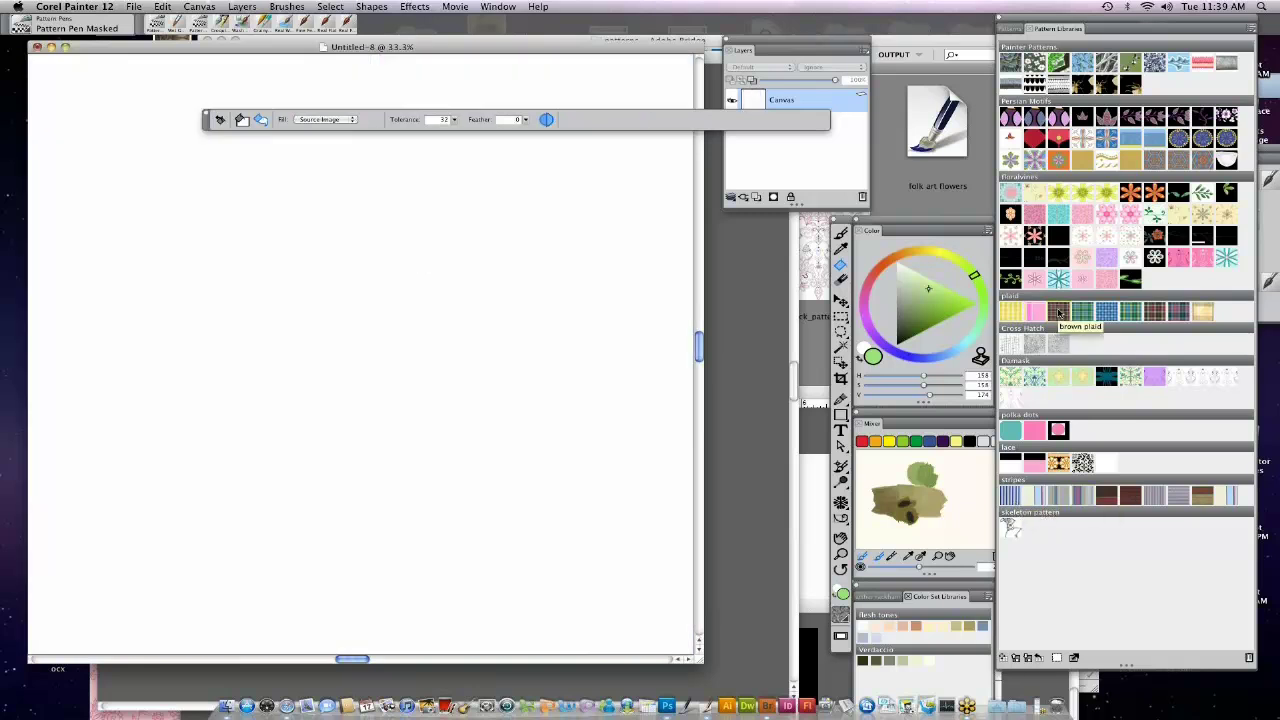
pyautogui.click(463, 293)
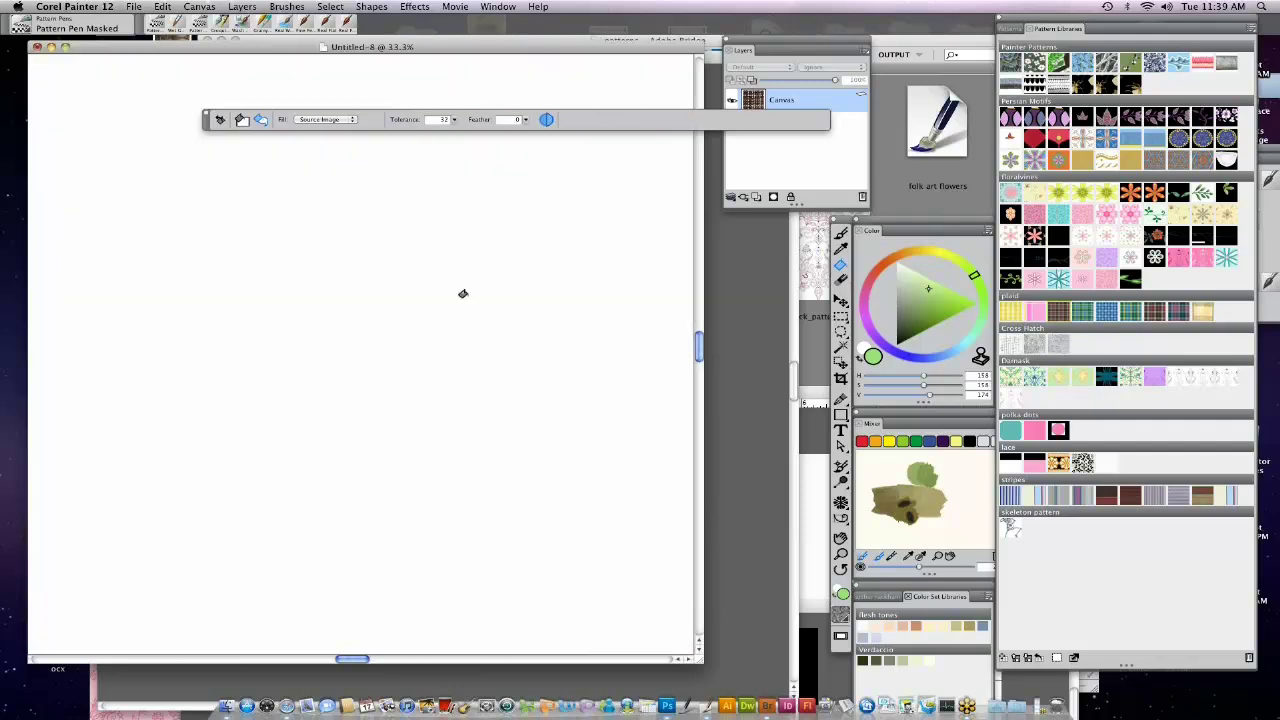
# Try a wide Pattern Pen Masked stroke of the brown plaid across the blank canvas, then undo it.
pyautogui.press('b')
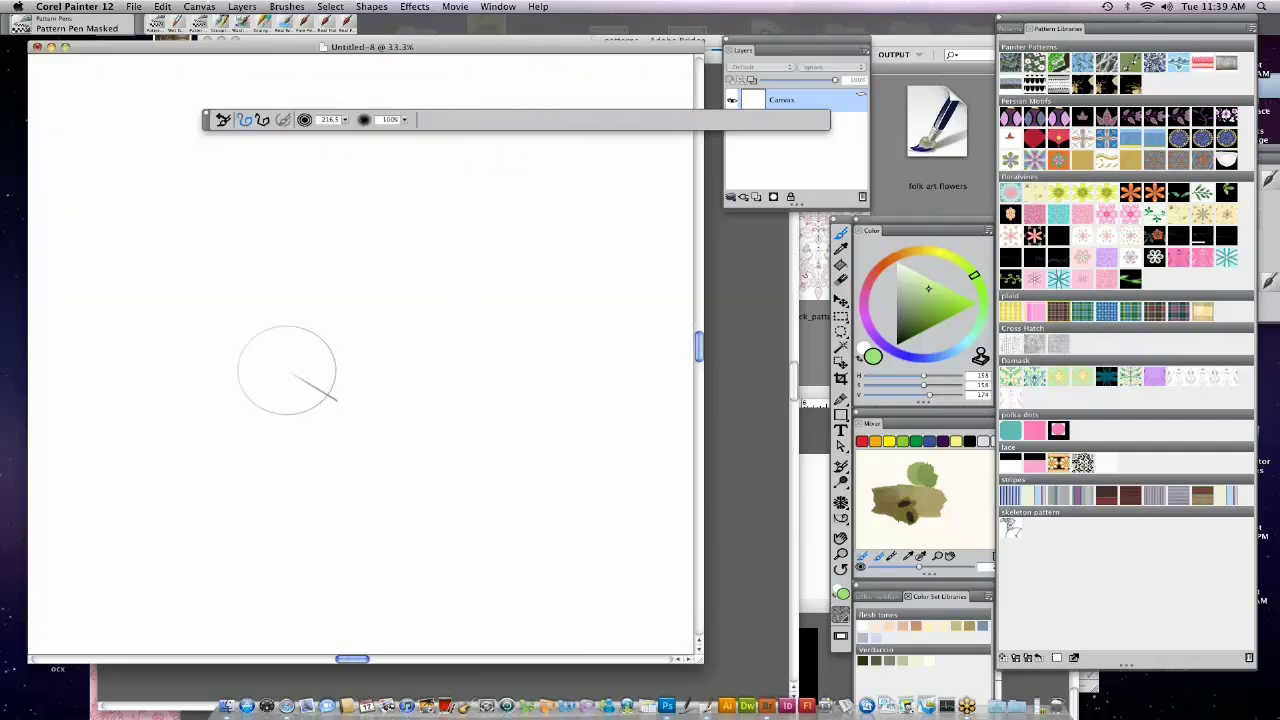
pyautogui.moveTo(286, 368)
pyautogui.mouseDown()
pyautogui.moveTo(406, 326)
pyautogui.moveTo(591, 314)
pyautogui.mouseUp()
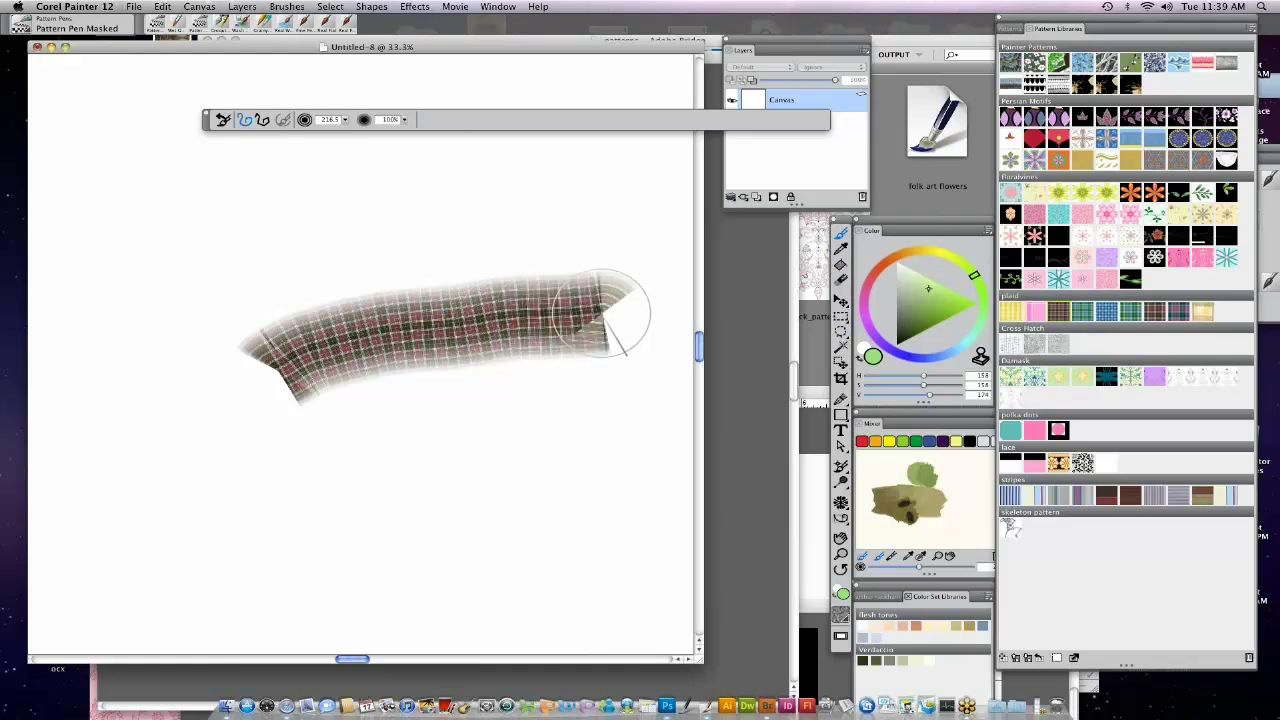
pyautogui.press('super+z')
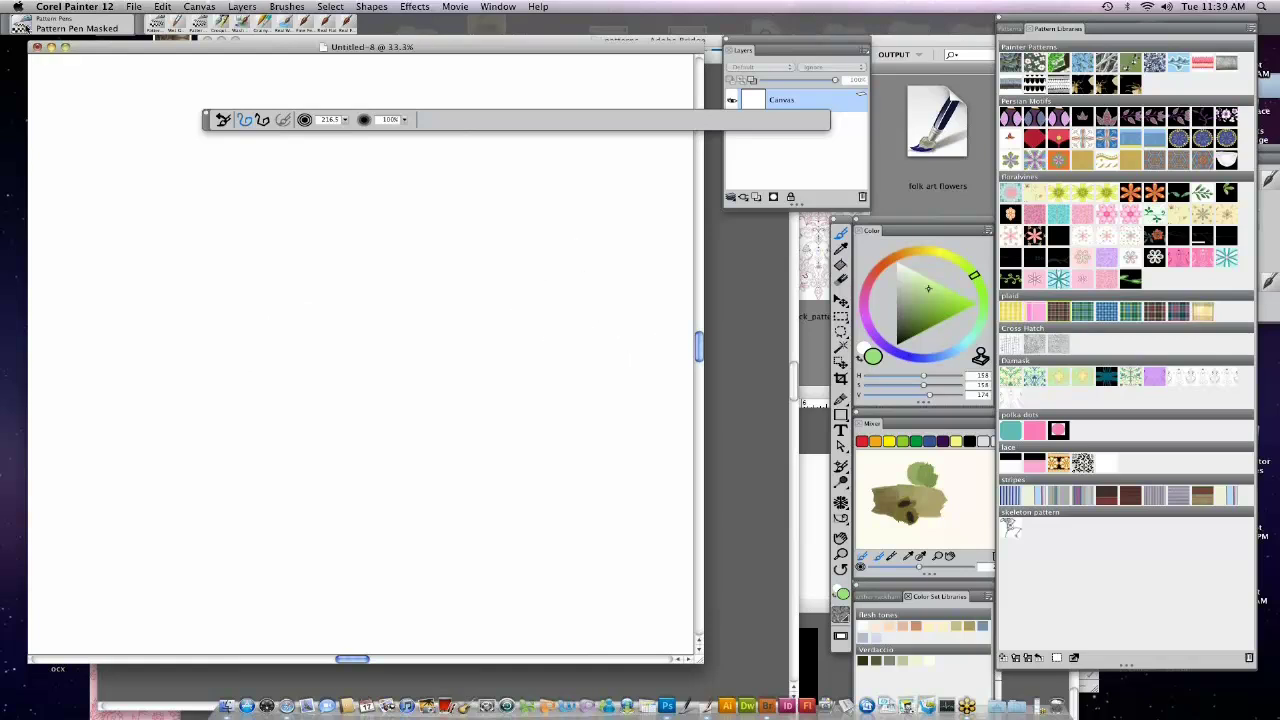
# Switch to the Pattern Pen brush variant and paint a narrow, slightly wavy brown plaid stroke across the canvas.
pyautogui.click(27, 30)
pyautogui.click(148, 165)
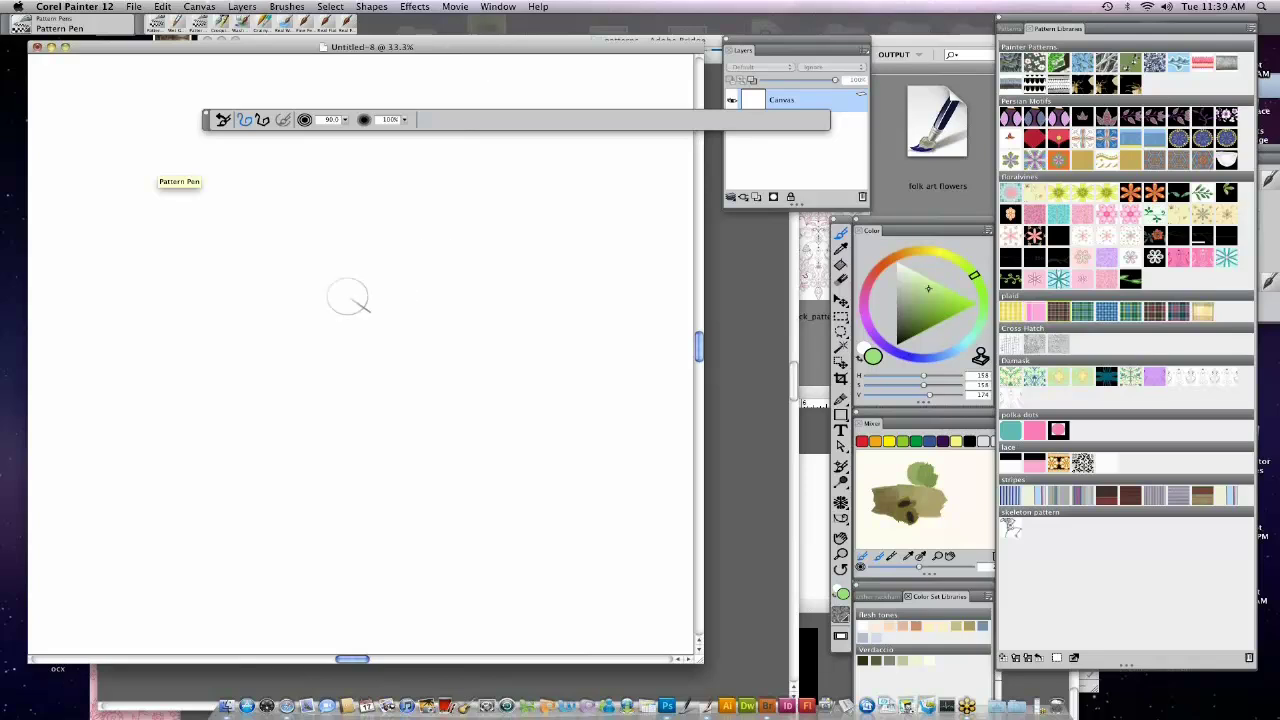
pyautogui.moveTo(263, 294); pyautogui.dragTo(568, 264)
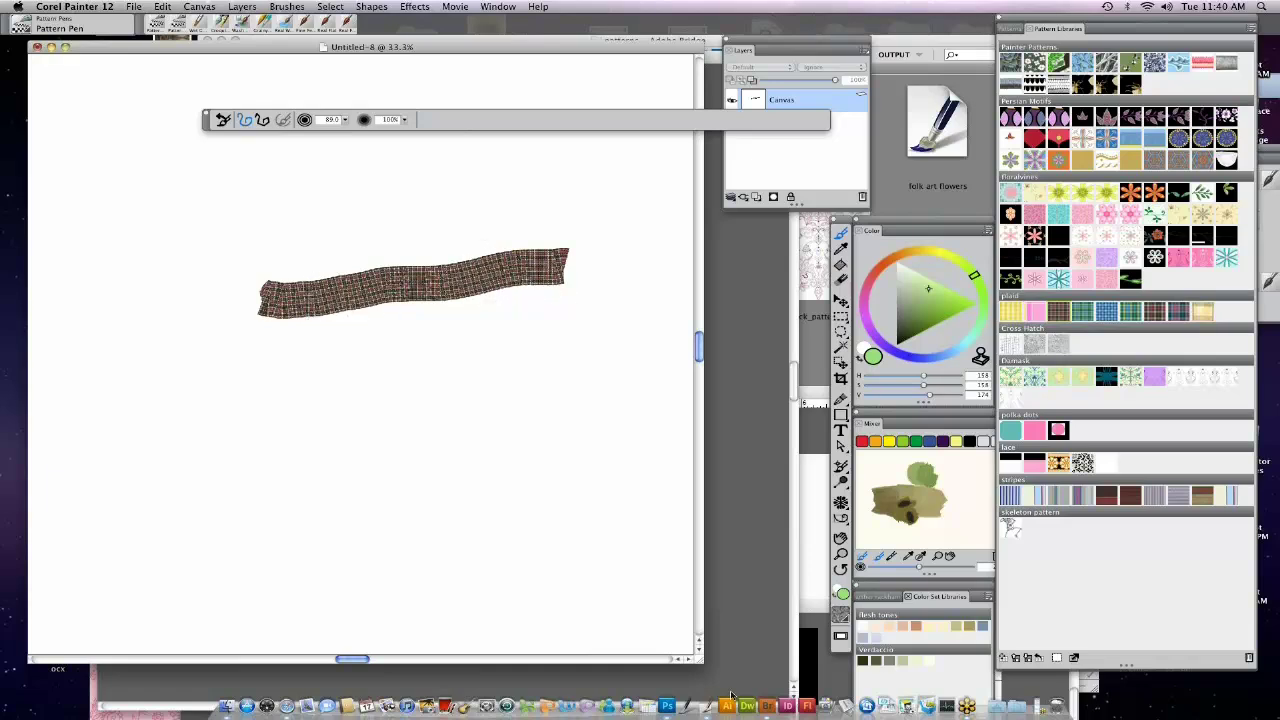
# Switch to Adobe Bridge, open the pattern examples folder, and view its images as a slideshow.
pyautogui.click(767, 706)
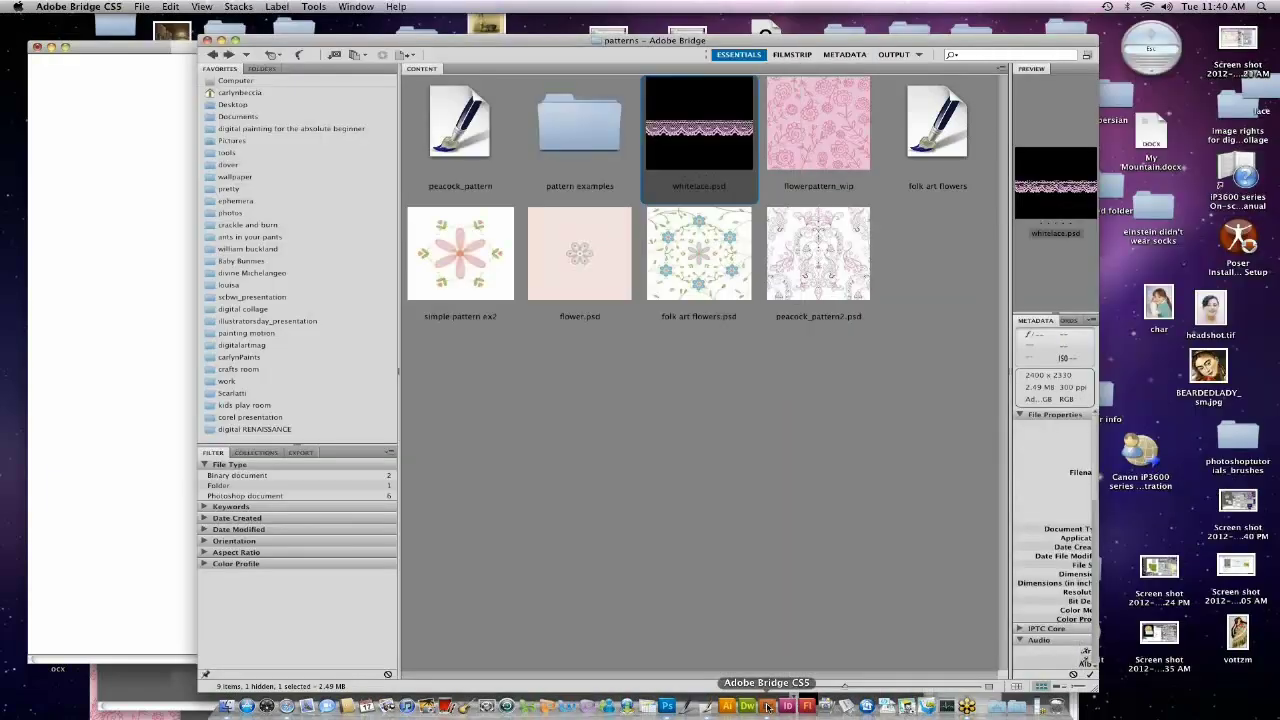
pyautogui.click(593, 132)
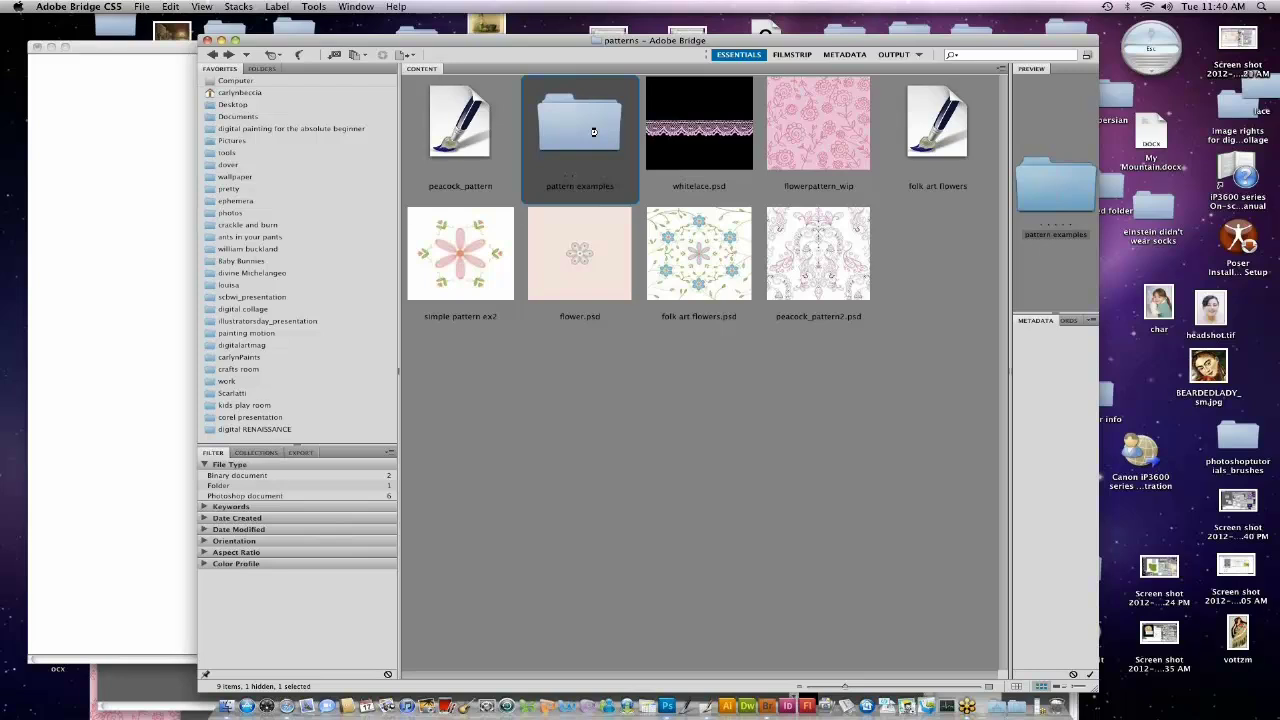
pyautogui.doubleClick(593, 132)
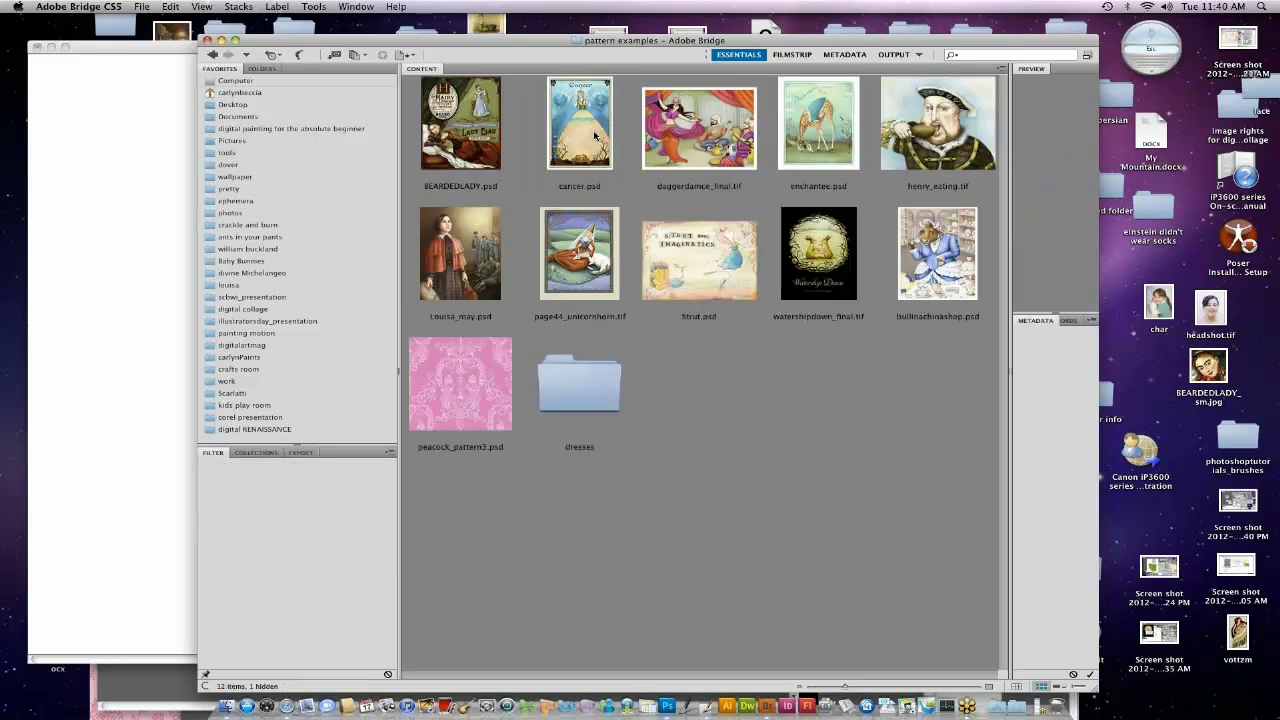
pyautogui.click(202, 7)
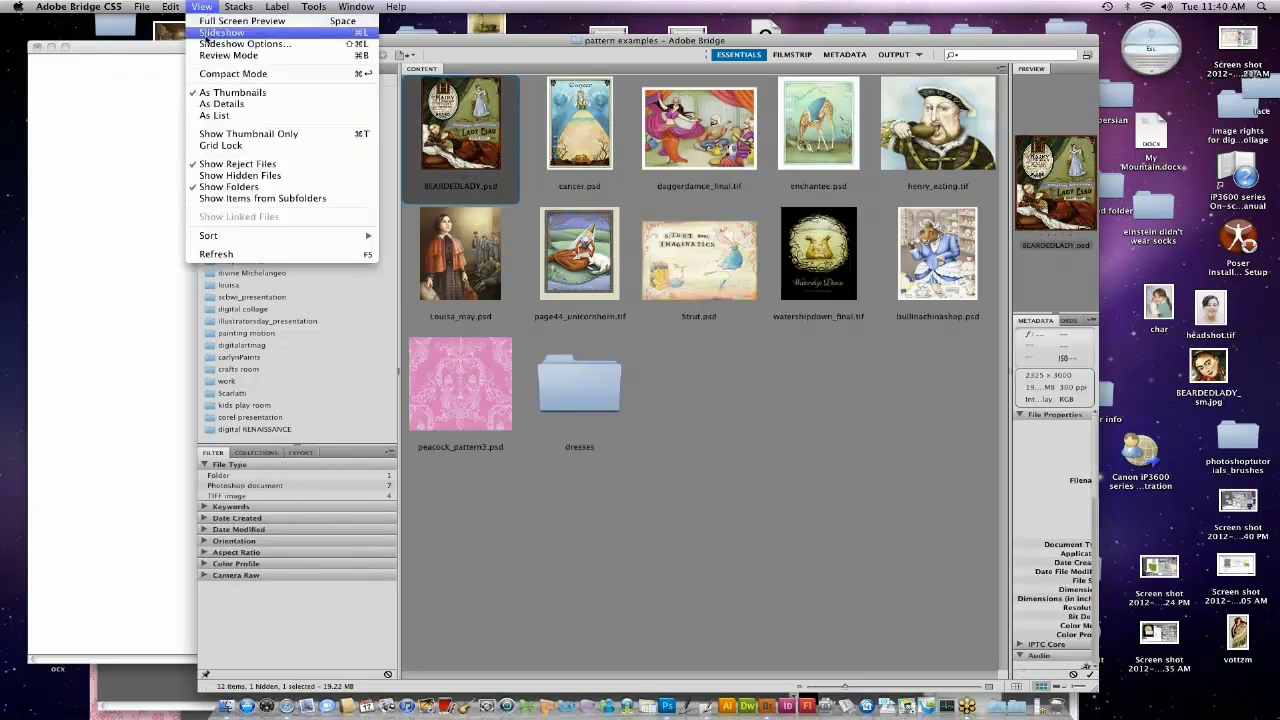
pyautogui.click(210, 33)
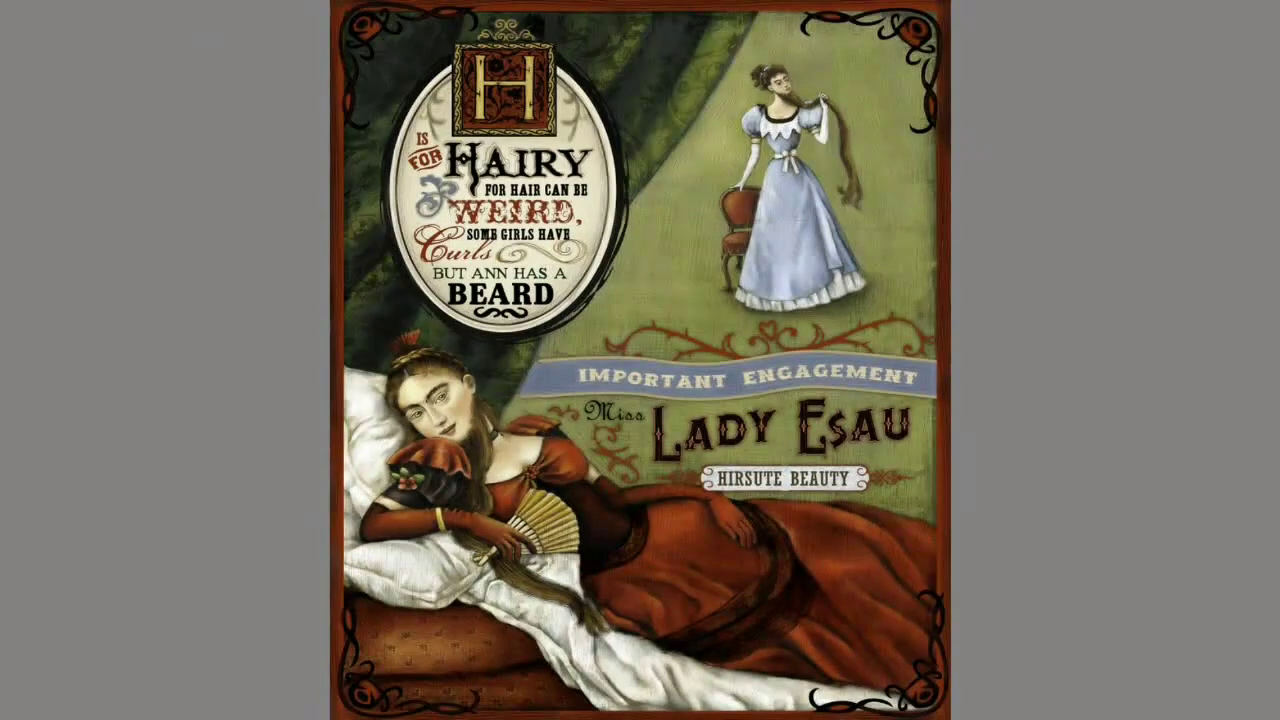
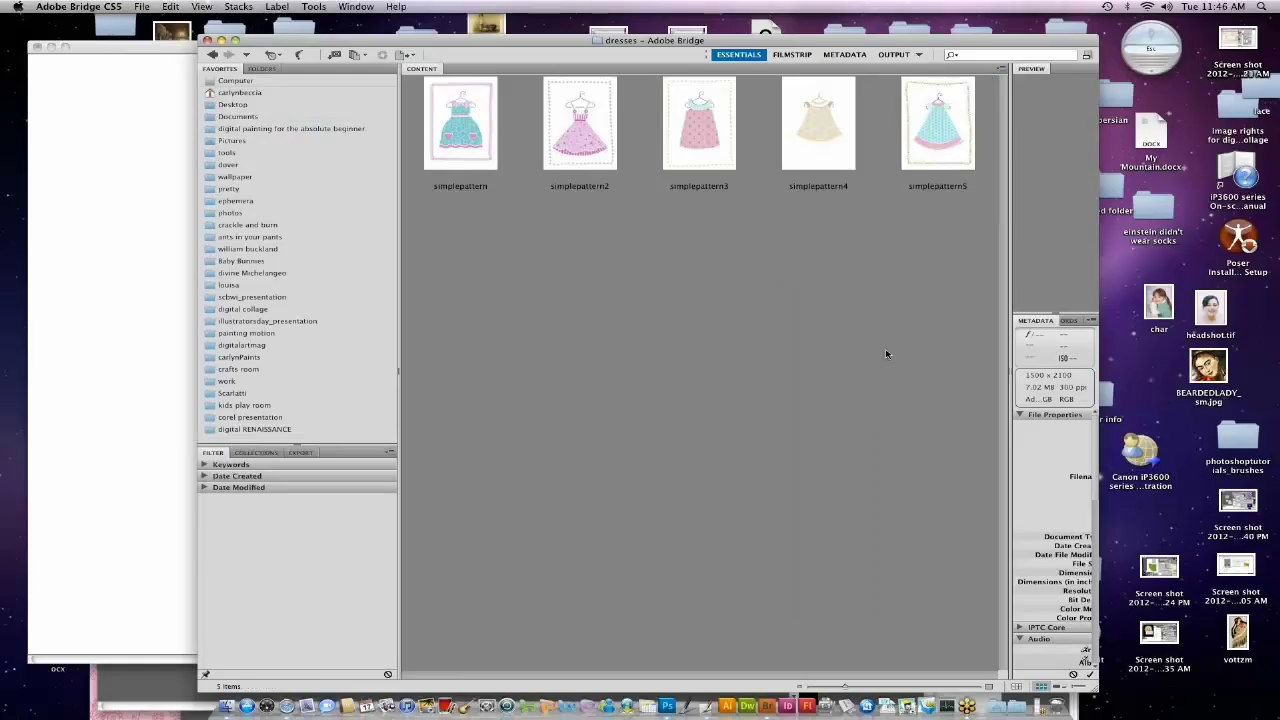
# Open arachne_final4.psd from the webinar's oil painting folder under corel presentation in Corel Painter and enlarge its window.
pyautogui.click(279, 418)
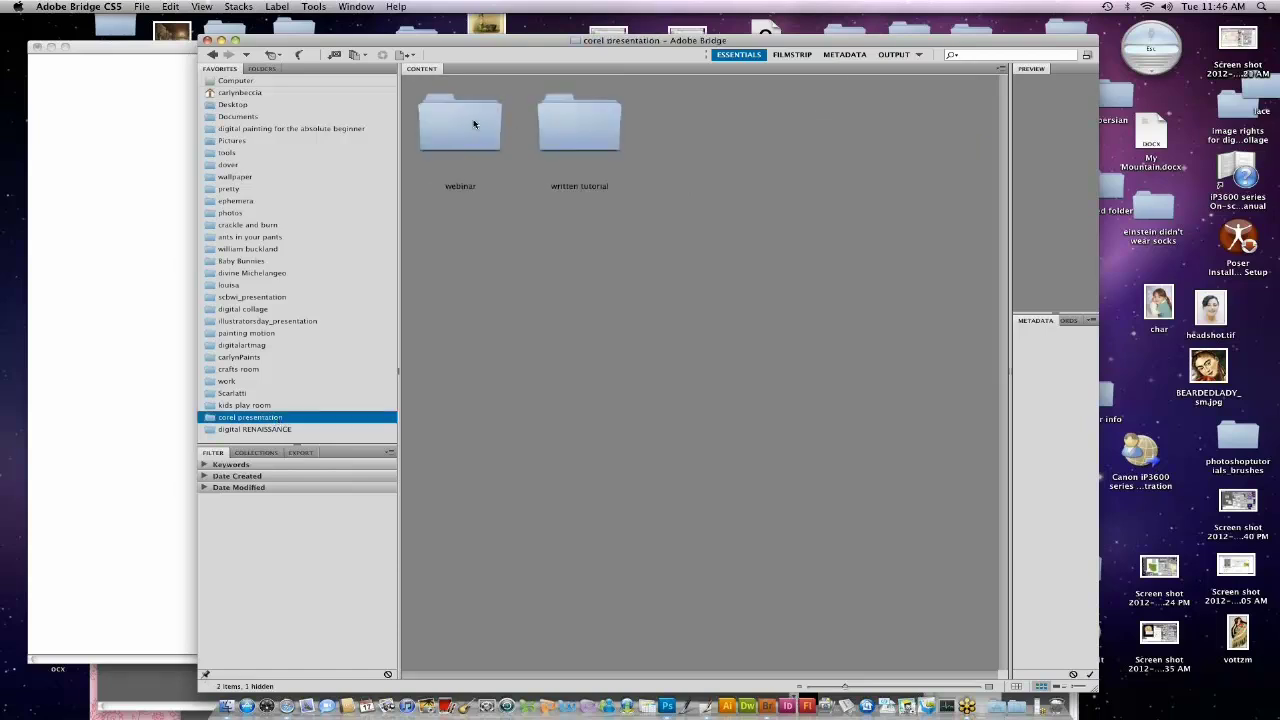
pyautogui.doubleClick(476, 126)
pyautogui.doubleClick(594, 128)
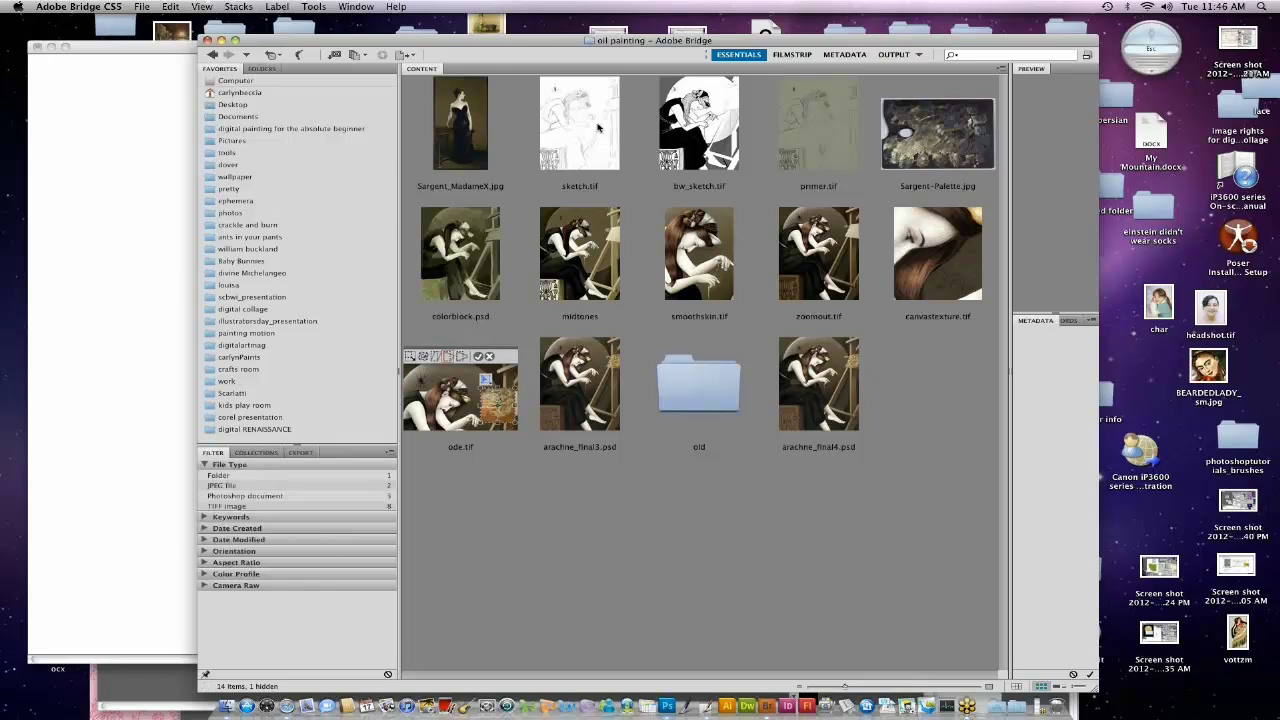
pyautogui.click(793, 424)
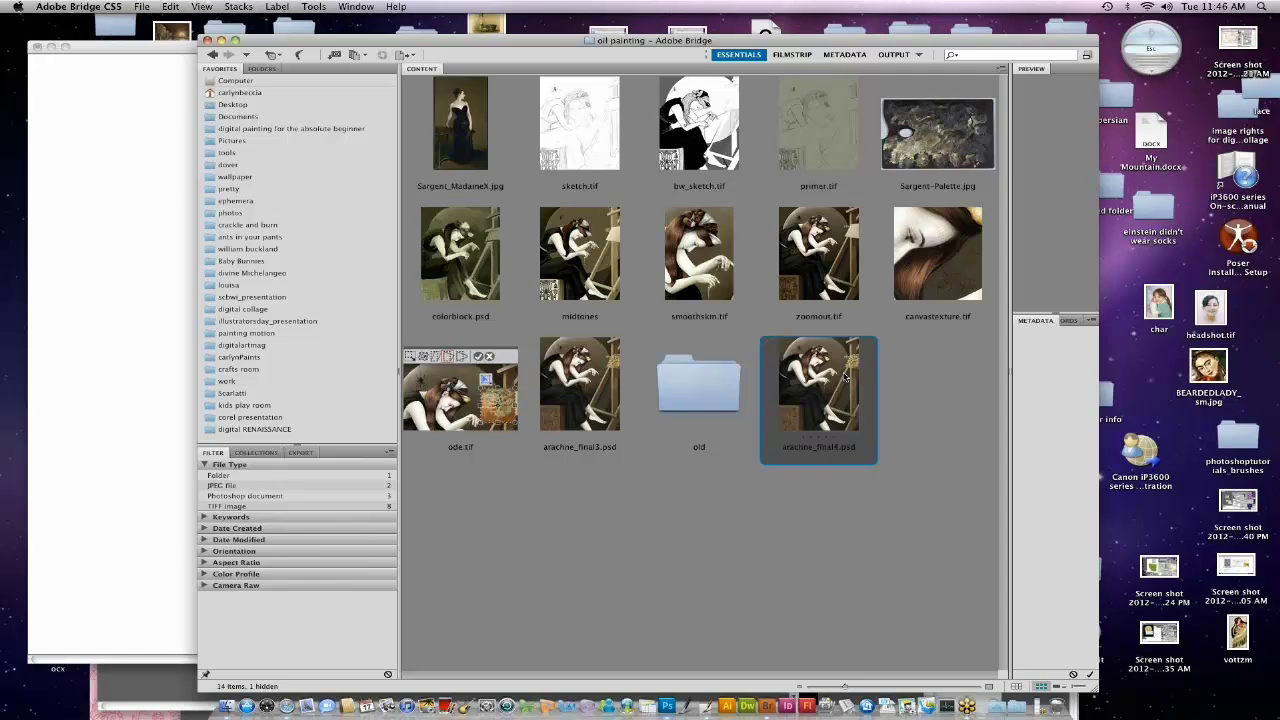
pyautogui.moveTo(836, 416)
pyautogui.mouseDown()
pyautogui.moveTo(690, 596)
pyautogui.moveTo(704, 704)
pyautogui.mouseUp()
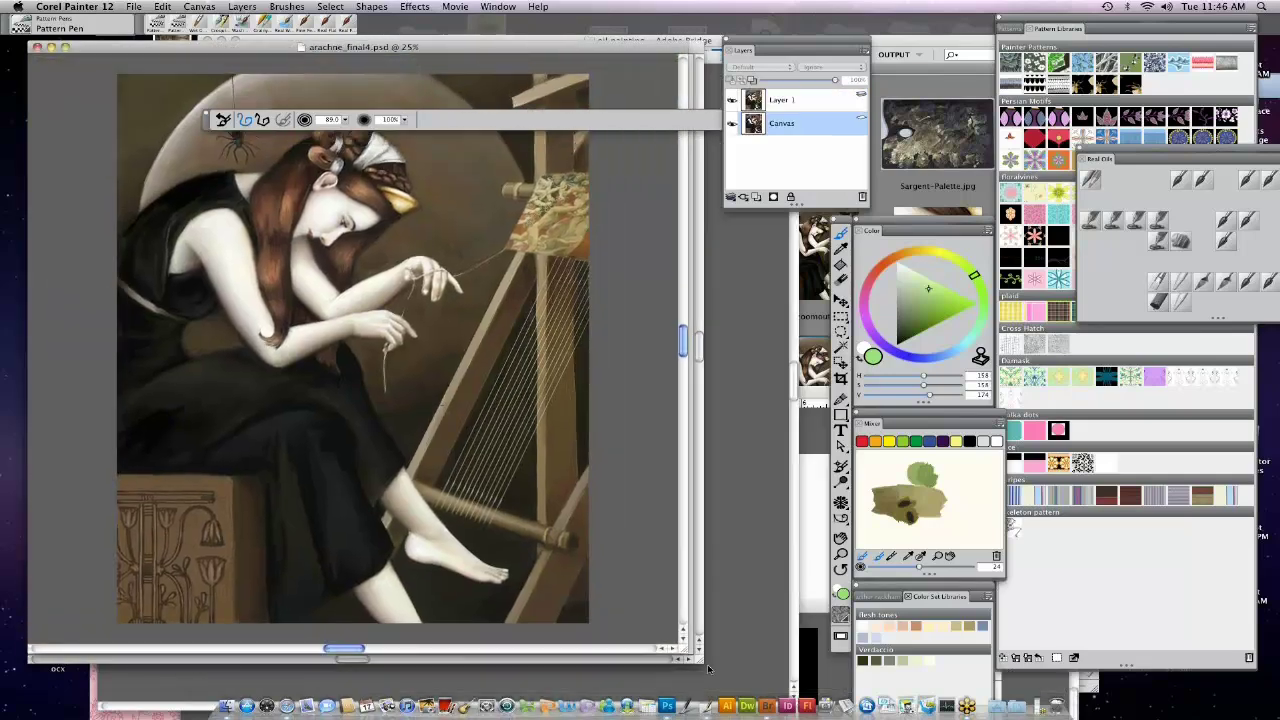
pyautogui.moveTo(707, 668); pyautogui.dragTo(743, 690)
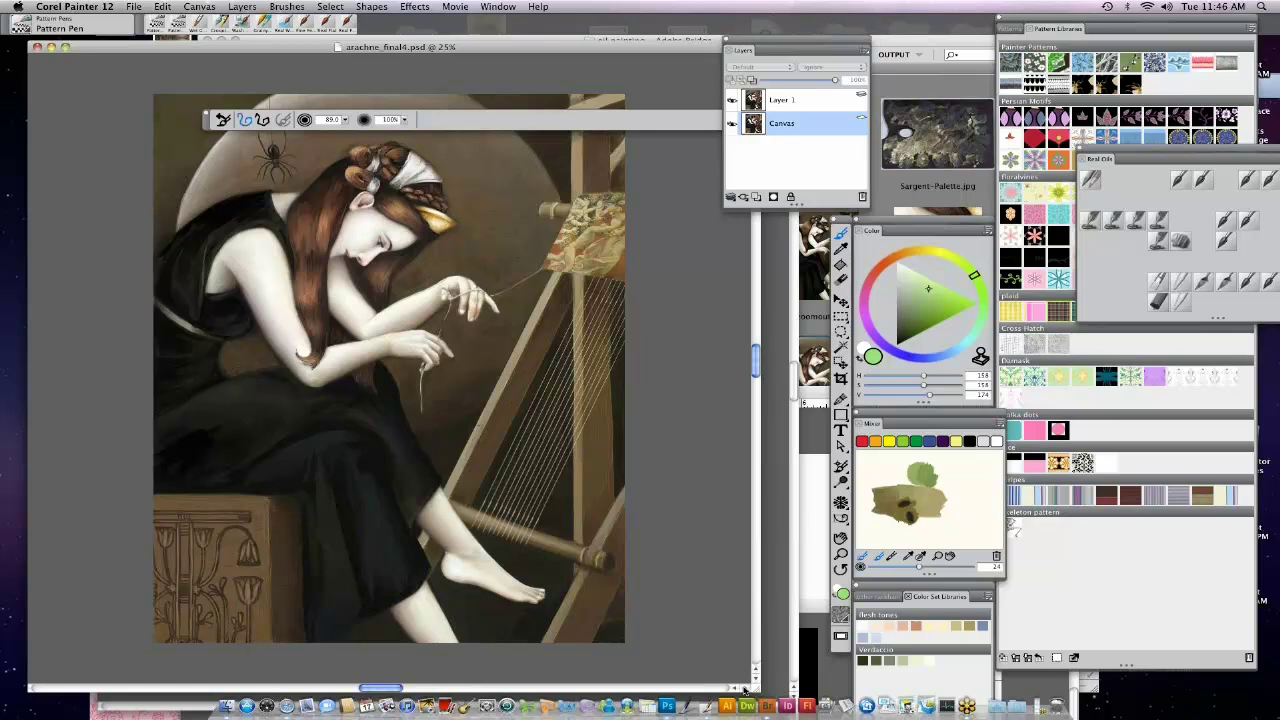
# Select the Sargent Brush from the Artists brushes and create a new blank document.
pyautogui.click(28, 27)
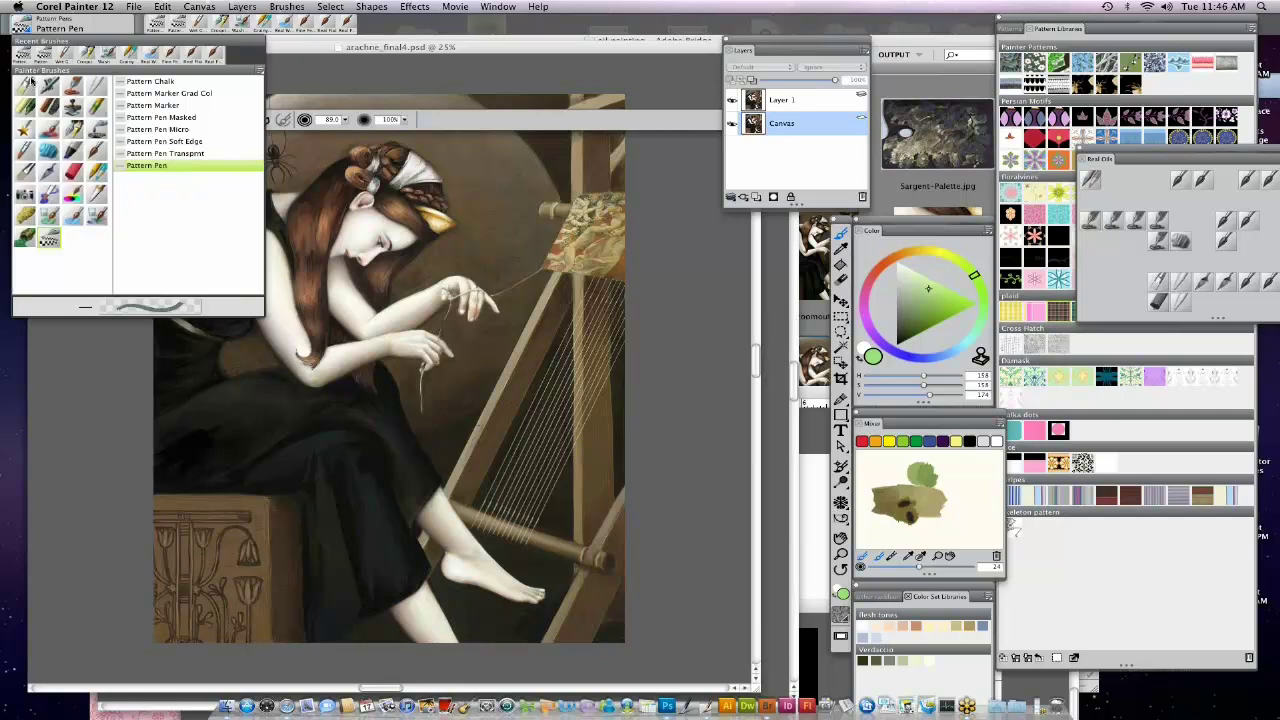
pyautogui.click(1110, 226)
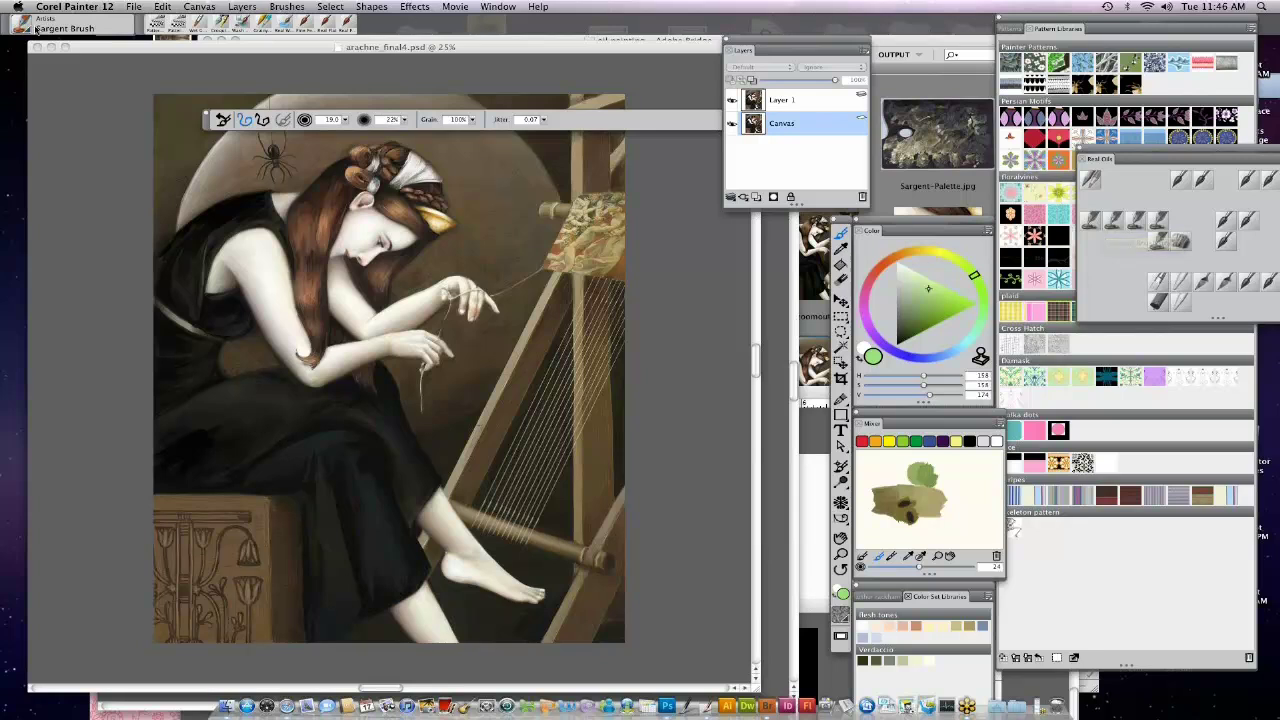
pyautogui.click(140, 7)
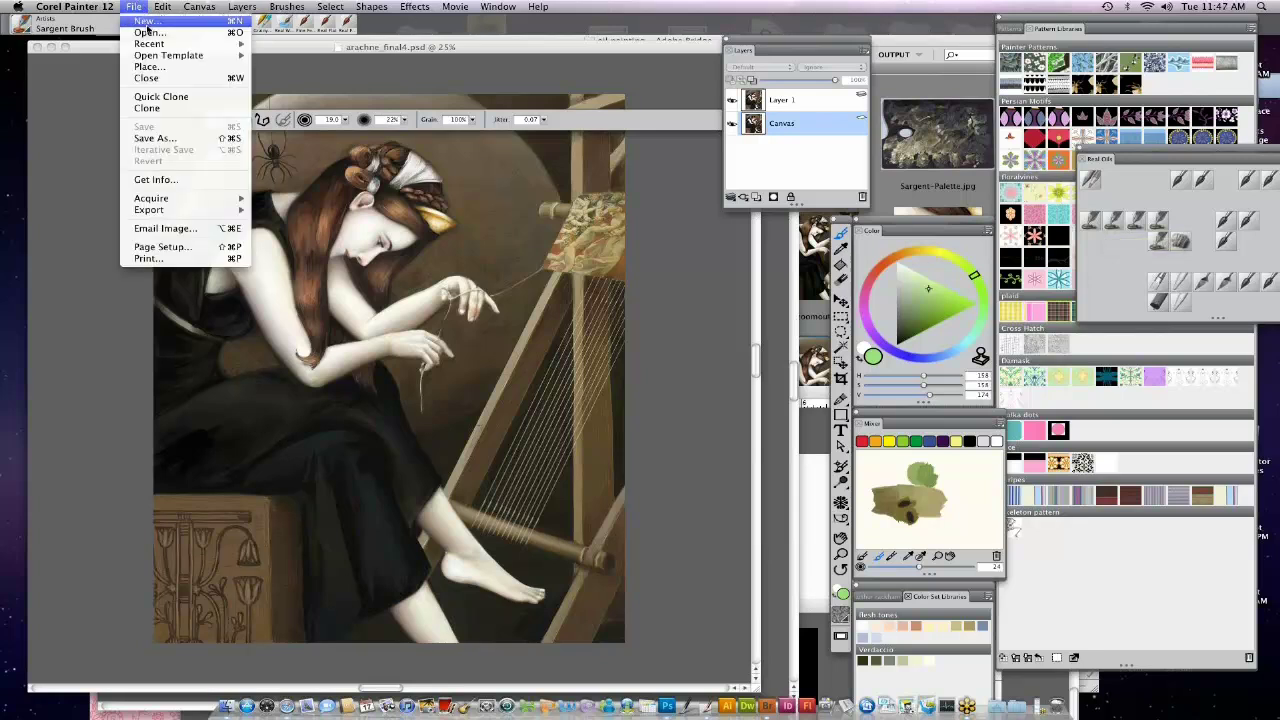
pyautogui.click(148, 27)
pyautogui.press('Return')
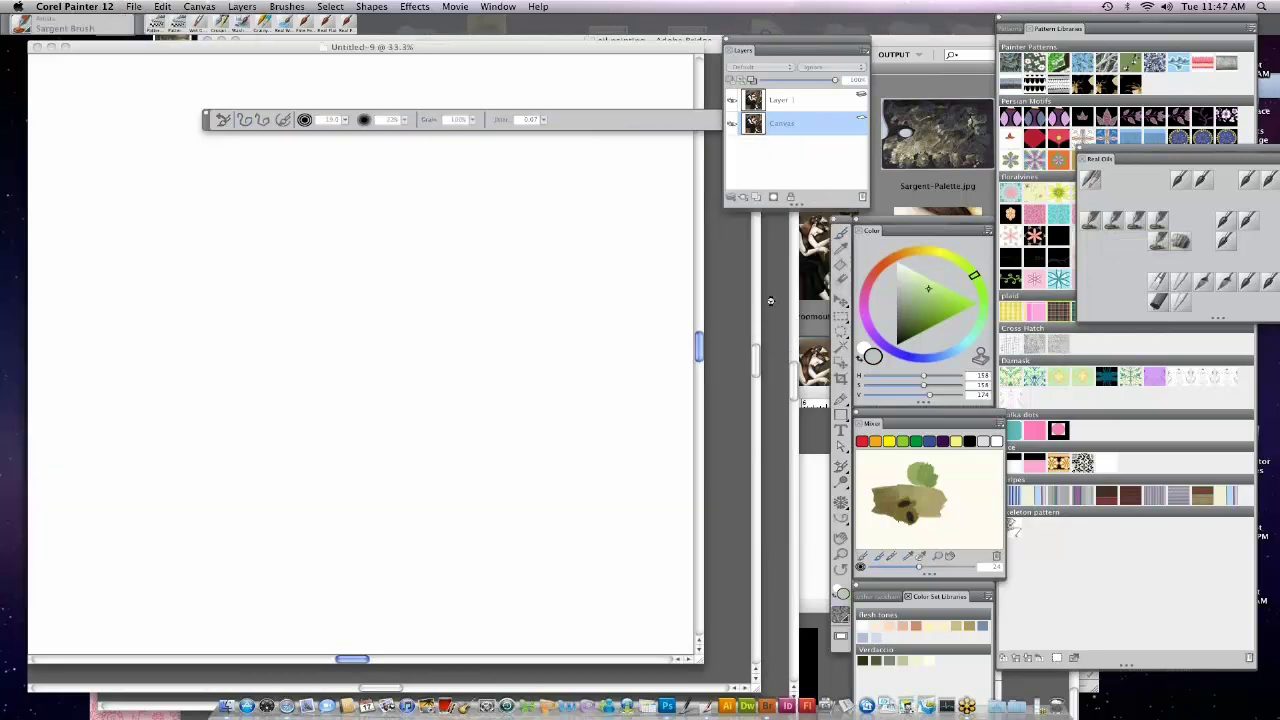
# Choose a dark muted brown, enlarge the brush to 89, and paint a short patch of strokes on the canvas.
pyautogui.click(932, 298)
pyautogui.moveTo(932, 298); pyautogui.dragTo(925, 312)
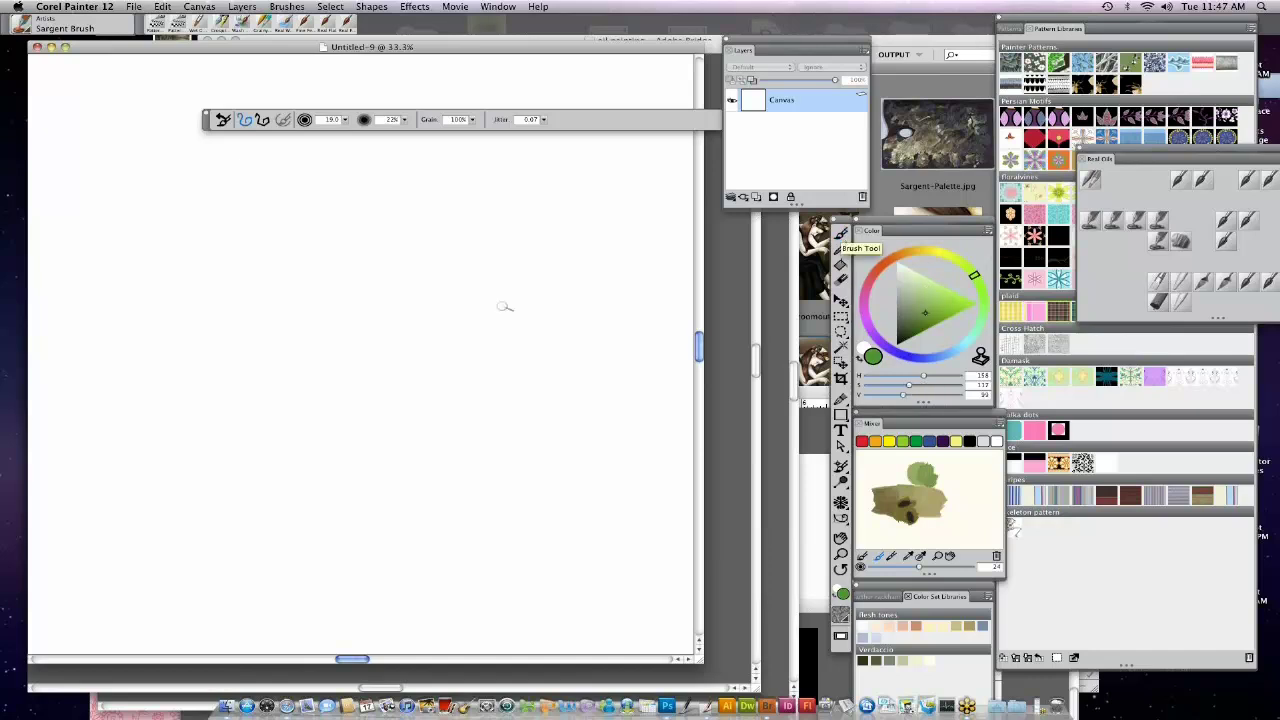
pyautogui.click(894, 257)
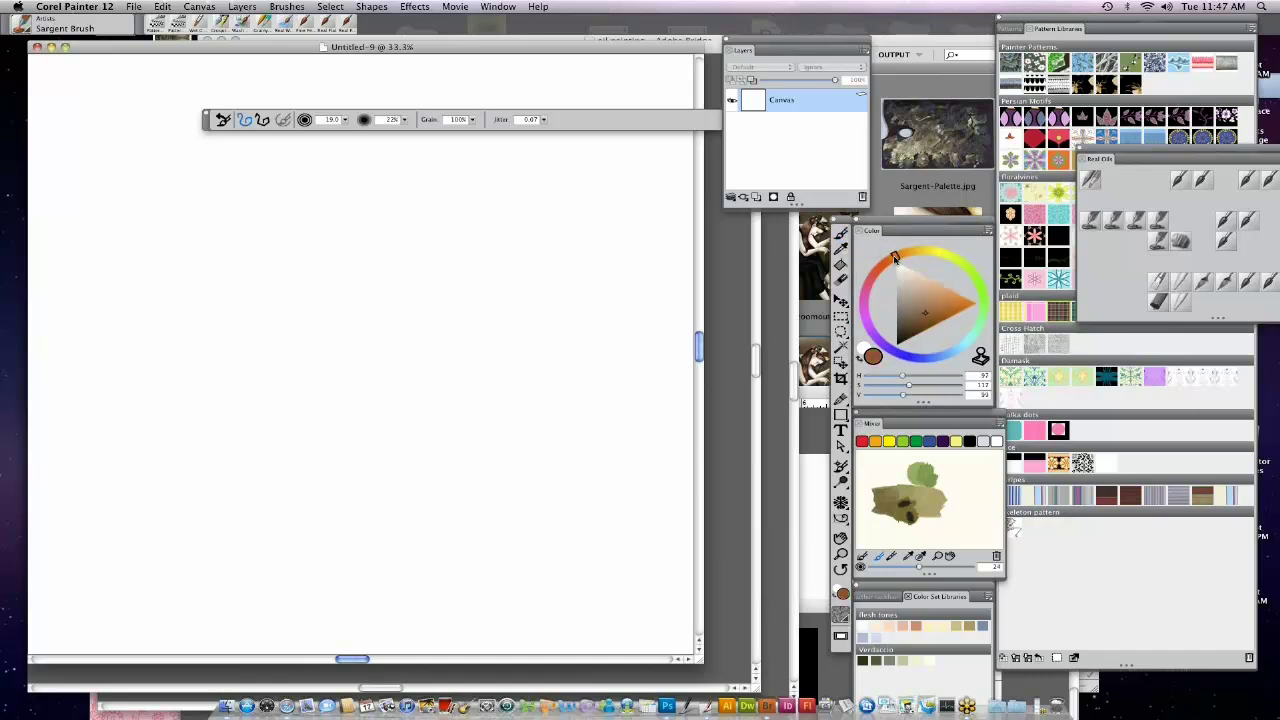
pyautogui.click(910, 313)
pyautogui.press(']')
pyautogui.press(']')
pyautogui.press(']')
pyautogui.press(']')
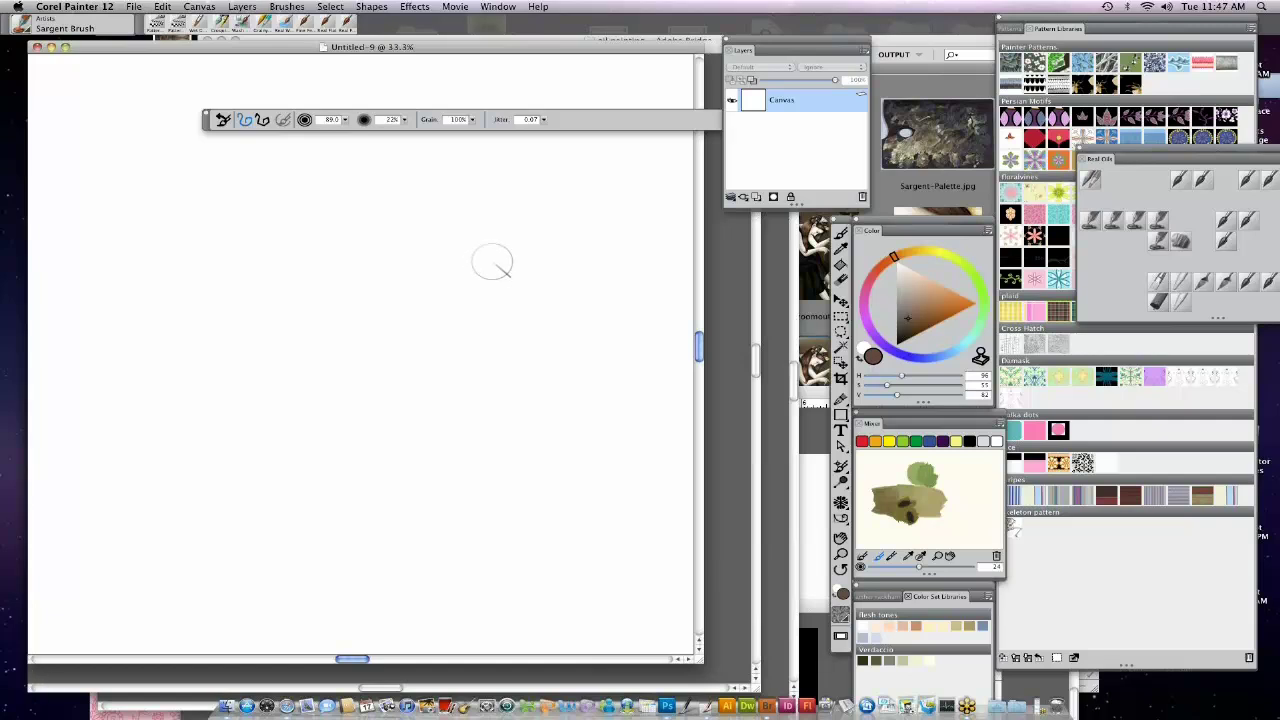
pyautogui.moveTo(491, 263)
pyautogui.mouseDown()
pyautogui.moveTo(430, 290)
pyautogui.moveTo(513, 249)
pyautogui.moveTo(470, 282)
pyautogui.moveTo(518, 261)
pyautogui.moveTo(447, 290)
pyautogui.moveTo(520, 262)
pyautogui.moveTo(455, 275)
pyautogui.moveTo(495, 260)
pyautogui.moveTo(475, 278)
pyautogui.moveTo(536, 262)
pyautogui.moveTo(505, 287)
pyautogui.moveTo(498, 255)
pyautogui.moveTo(455, 285)
pyautogui.moveTo(502, 266)
pyautogui.moveTo(487, 258)
pyautogui.moveTo(465, 275)
pyautogui.moveTo(530, 280)
pyautogui.mouseUp()
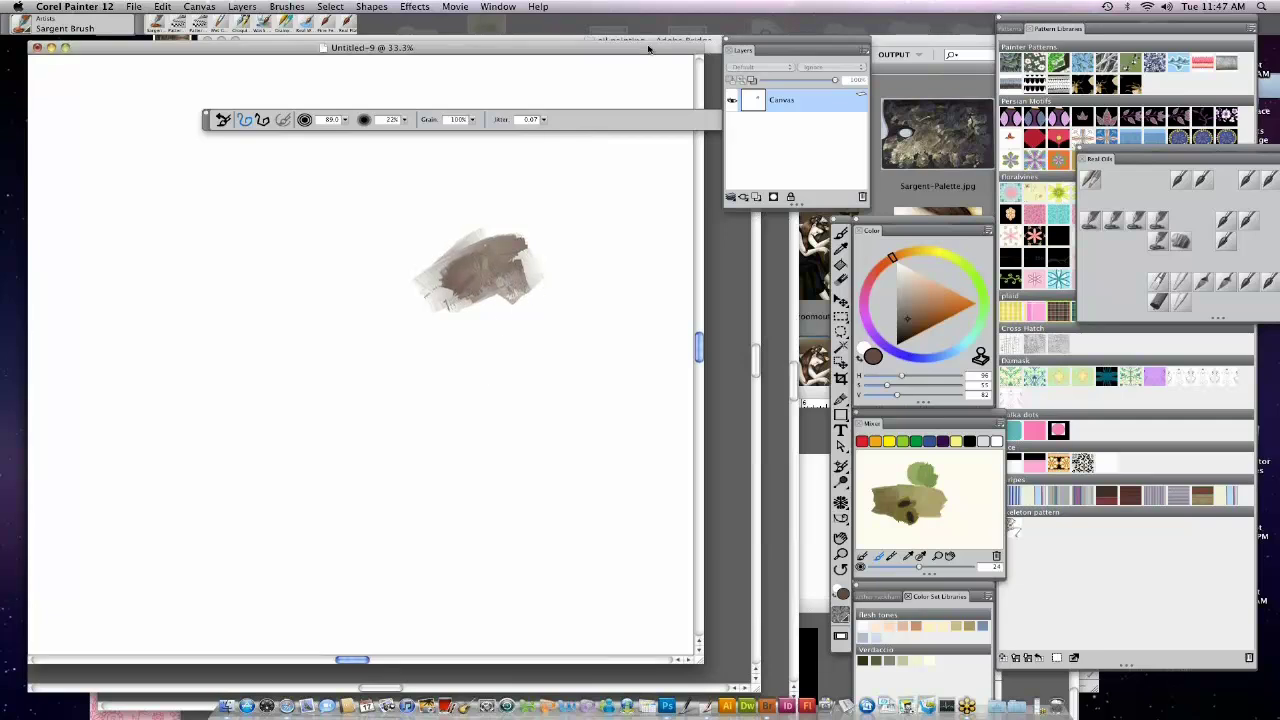
# Close the untitled document containing the brown brush patch.
pyautogui.moveTo(45, 47); pyautogui.dragTo(239, 305)
pyautogui.click(230, 305)
pyautogui.click(622, 238)
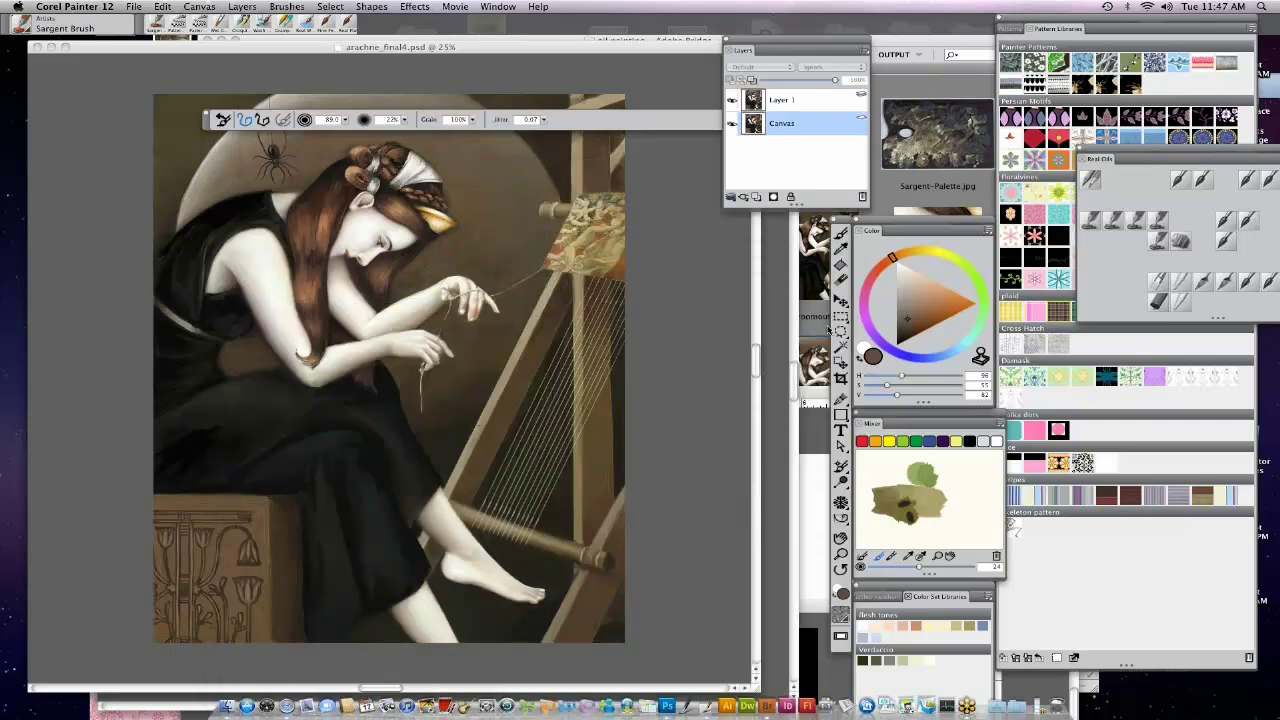
# Open sketch.tif and Sargent_MadameX.jpg from Adobe Bridge in Corel Painter and place the sketch window beside the portrait.
pyautogui.click(828, 330)
pyautogui.moveTo(580, 125)
pyautogui.mouseDown()
pyautogui.moveTo(705, 390)
pyautogui.moveTo(691, 611)
pyautogui.moveTo(662, 700)
pyautogui.moveTo(698, 702)
pyautogui.moveTo(700, 691)
pyautogui.mouseUp()
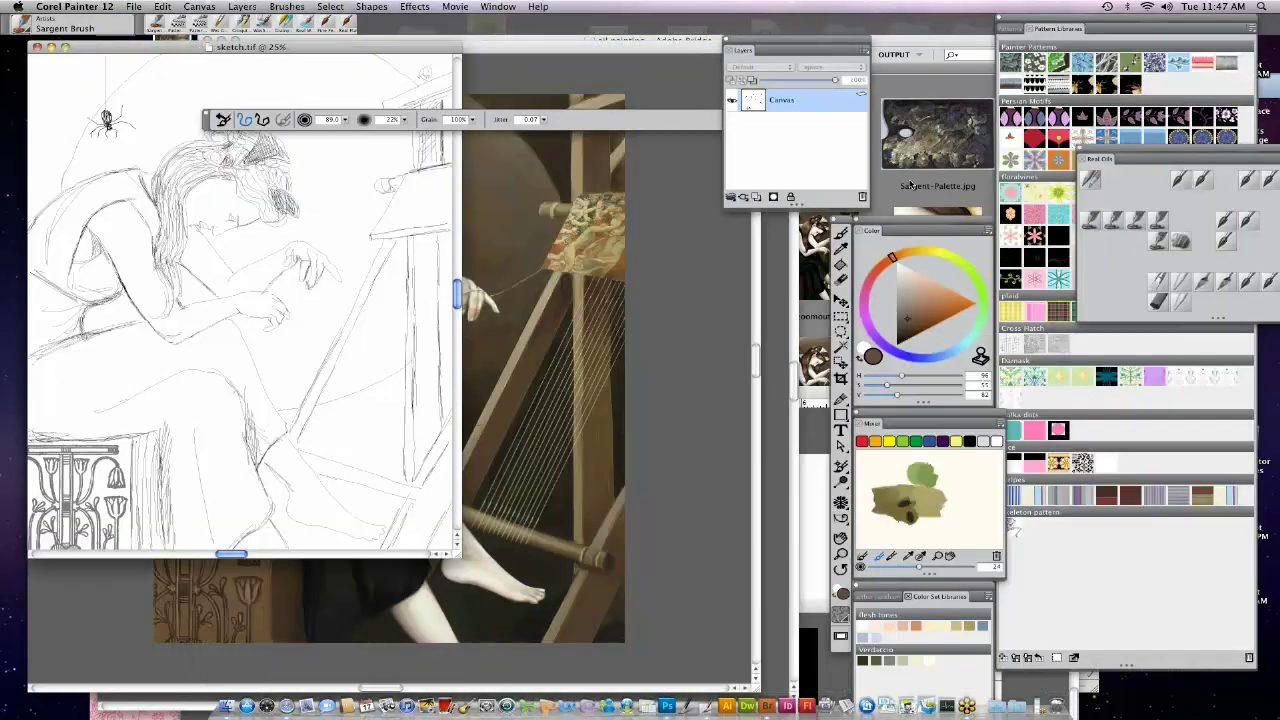
pyautogui.click(895, 192)
pyautogui.moveTo(460, 130)
pyautogui.mouseDown()
pyautogui.moveTo(697, 586)
pyautogui.moveTo(705, 706)
pyautogui.mouseUp()
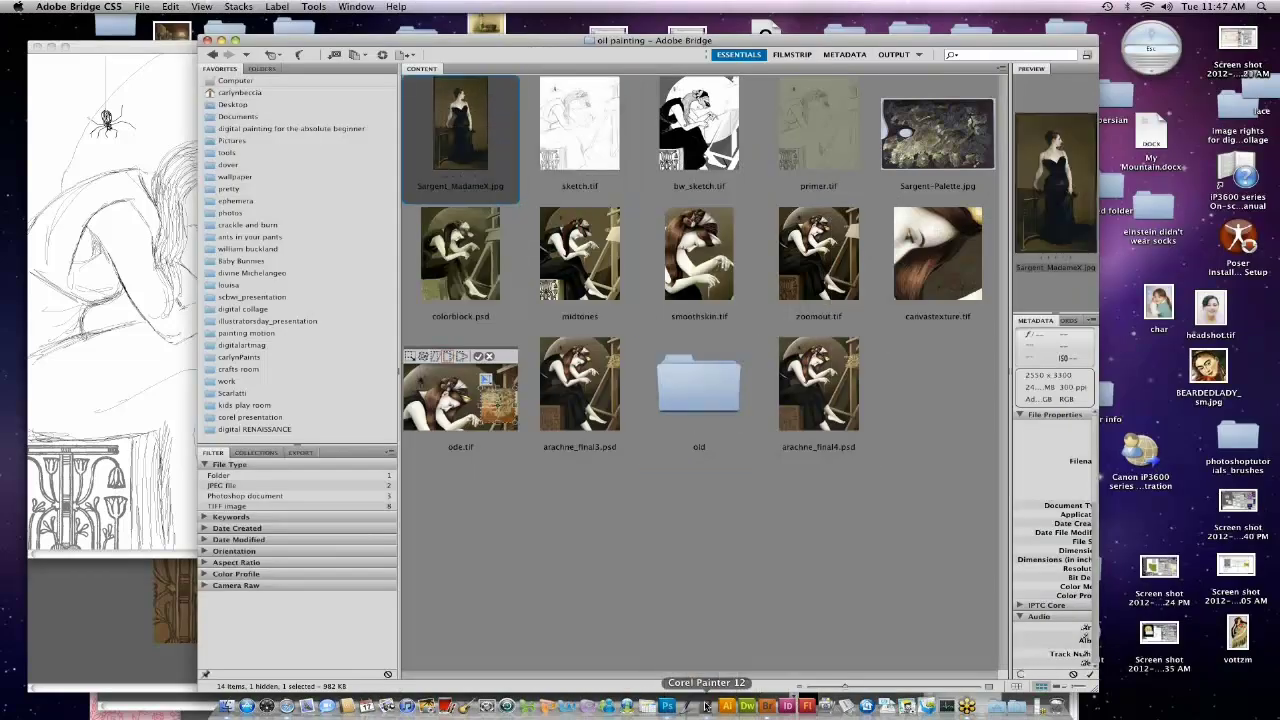
pyautogui.click(432, 50)
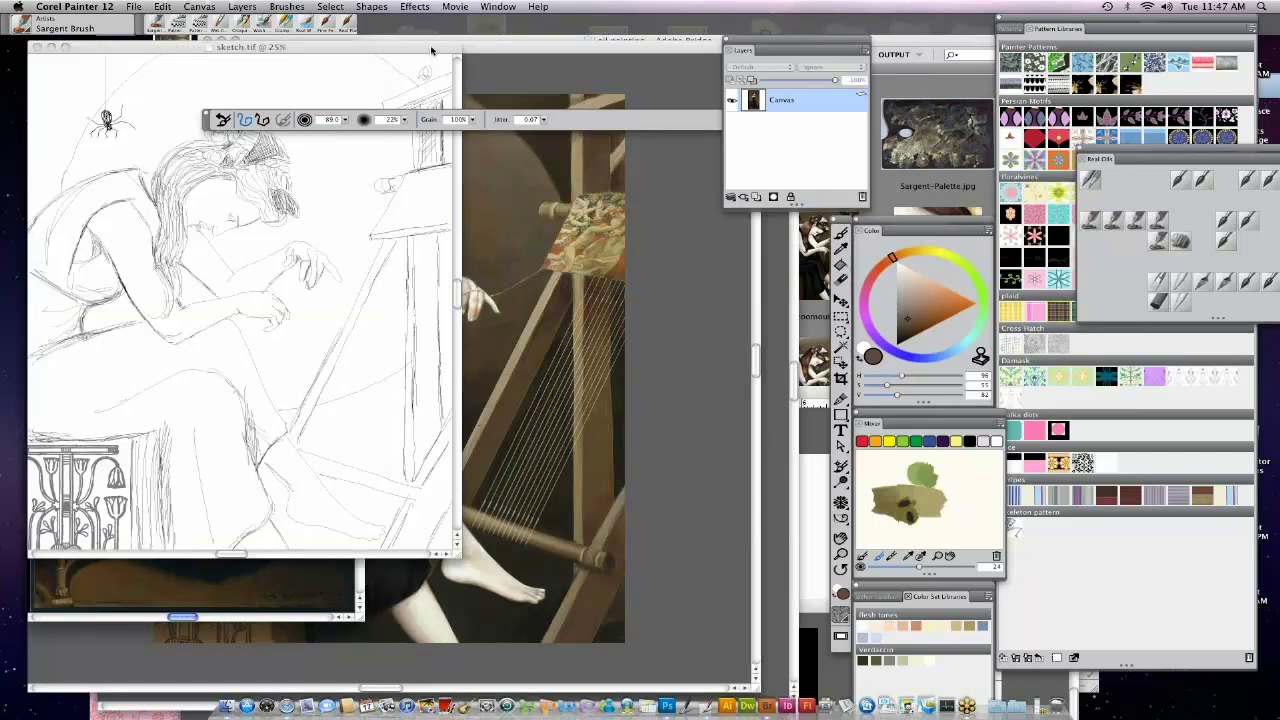
pyautogui.moveTo(432, 50)
pyautogui.mouseDown()
pyautogui.moveTo(633, 189)
pyautogui.moveTo(870, 195)
pyautogui.moveTo(800, 106)
pyautogui.mouseUp()
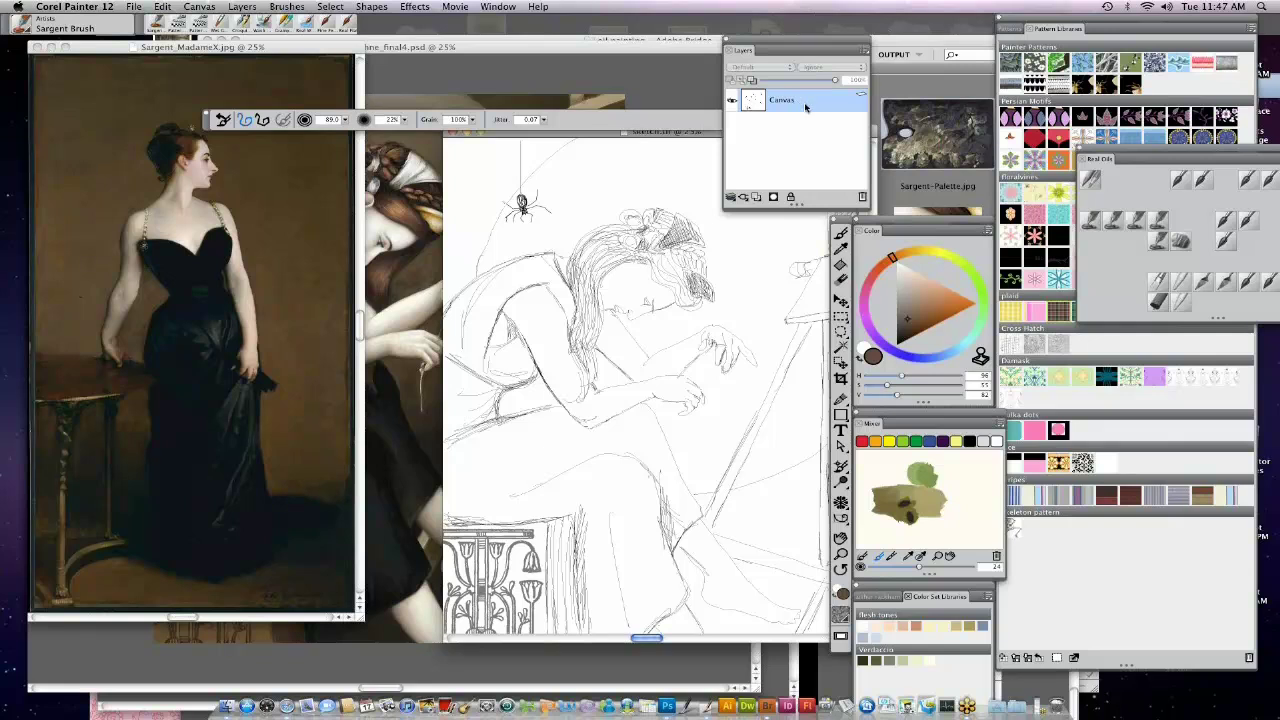
# Select the entire sketch, cut it from the Canvas, and paste it in place on its own layer.
pyautogui.click(330, 7)
pyautogui.click(335, 20)
pyautogui.click(161, 7)
pyautogui.click(175, 72)
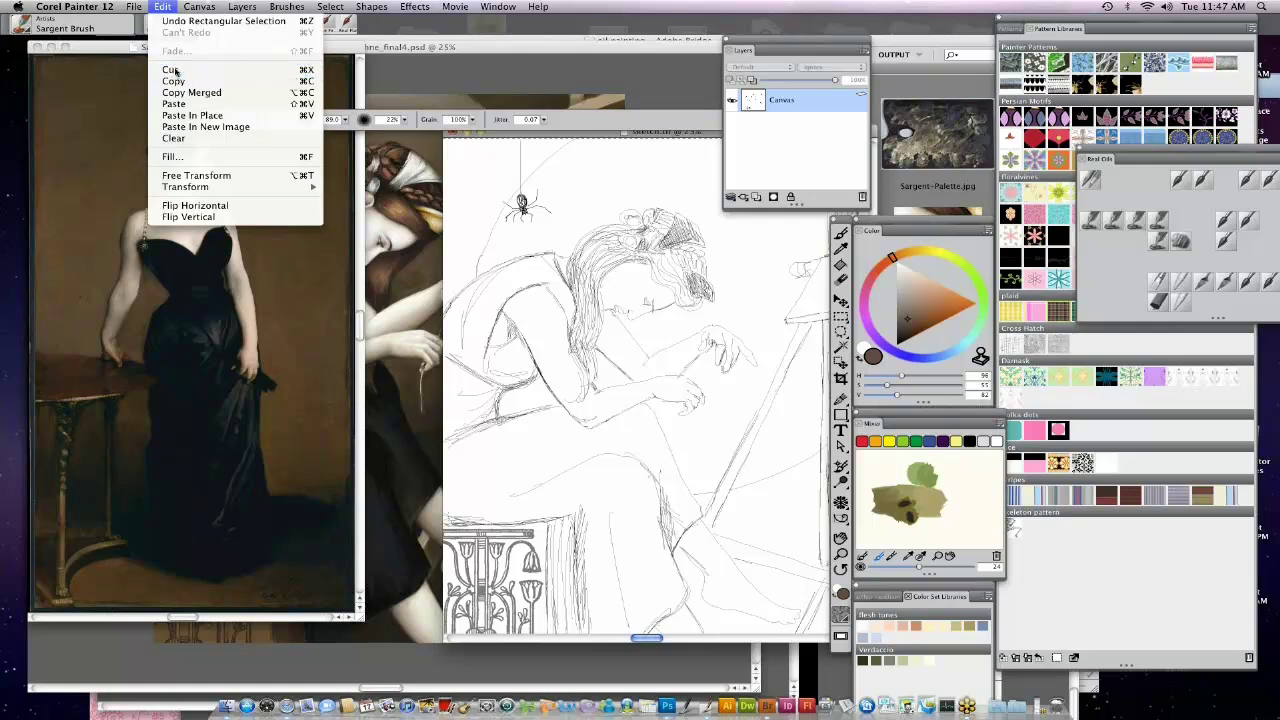
pyautogui.click(162, 7)
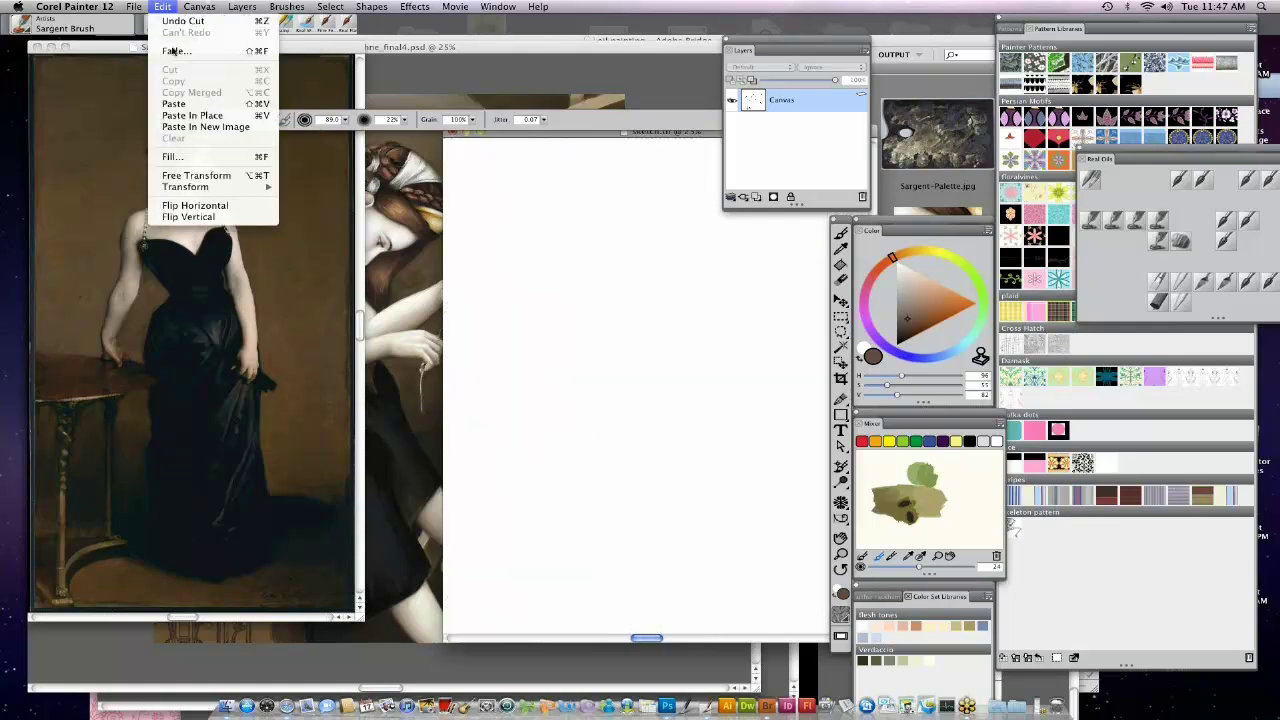
pyautogui.click(191, 115)
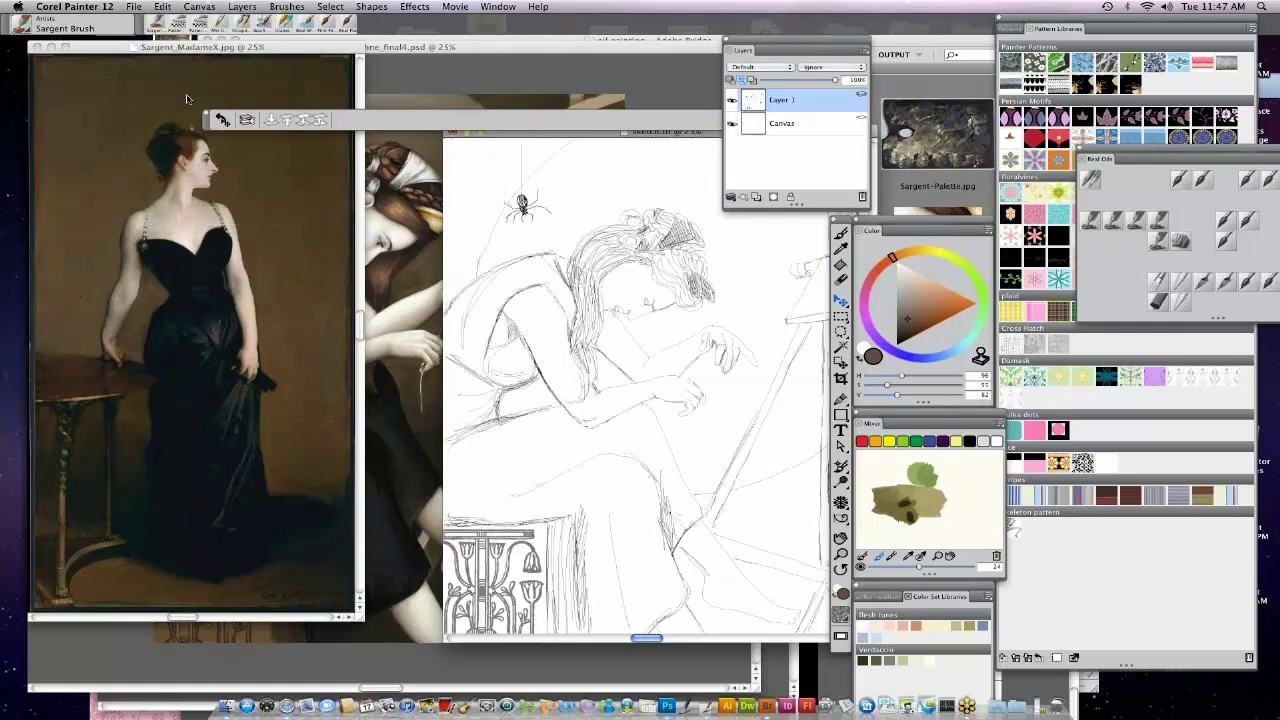
# Change the sketch layer's composite method so the Canvas shows through its white areas, and make the Canvas active.
pyautogui.click(760, 67)
pyautogui.click(755, 78)
pyautogui.click(816, 123)
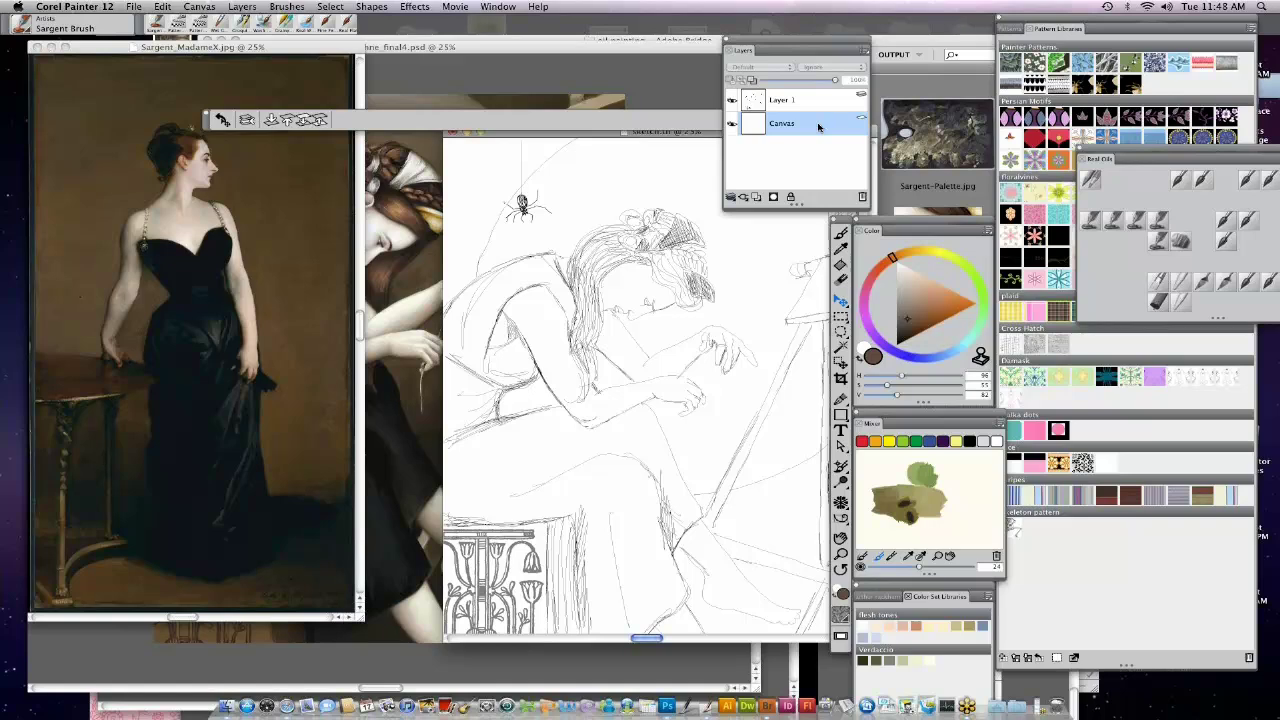
# Open Sargent-Palette.jpg from Adobe Bridge, place it over the lower part of the portrait, and bring the sketch window forward.
pyautogui.click(768, 706)
pyautogui.moveTo(937, 140)
pyautogui.mouseDown()
pyautogui.moveTo(730, 640)
pyautogui.moveTo(770, 655)
pyautogui.moveTo(700, 700)
pyautogui.mouseUp()
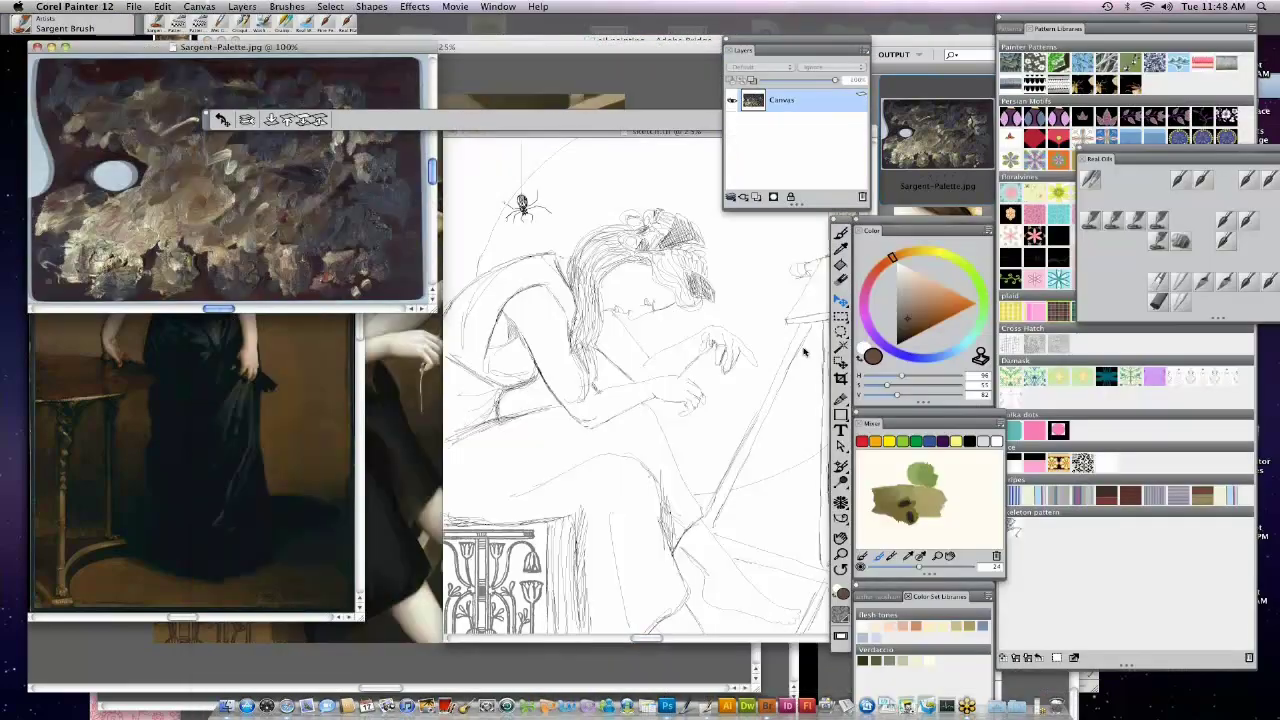
pyautogui.moveTo(403, 51); pyautogui.dragTo(618, 201)
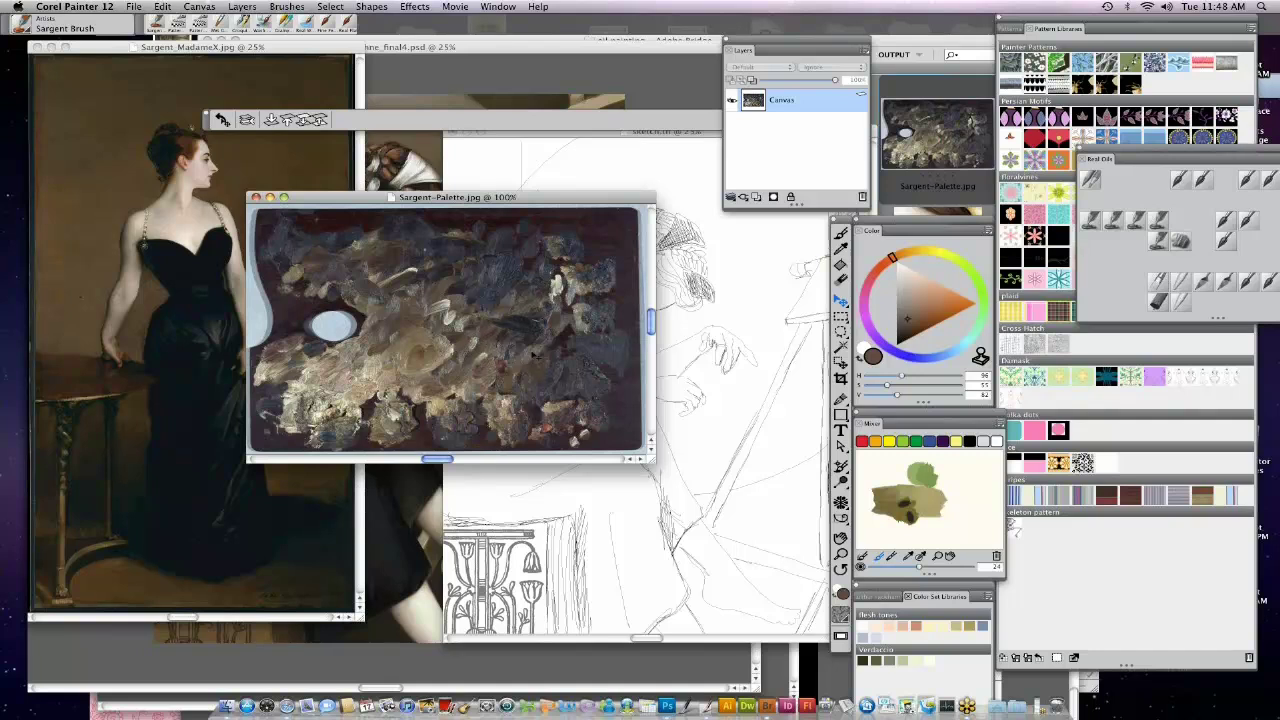
pyautogui.moveTo(613, 196); pyautogui.dragTo(689, 235)
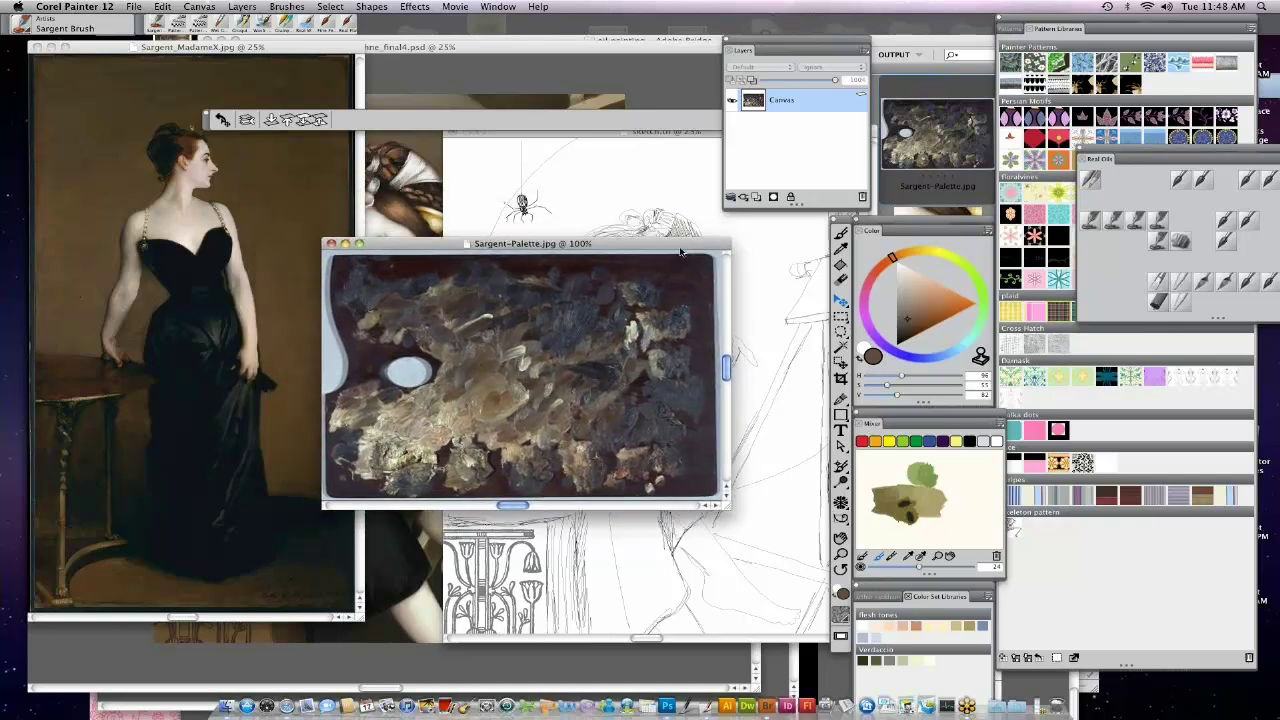
pyautogui.moveTo(477, 233); pyautogui.dragTo(323, 401)
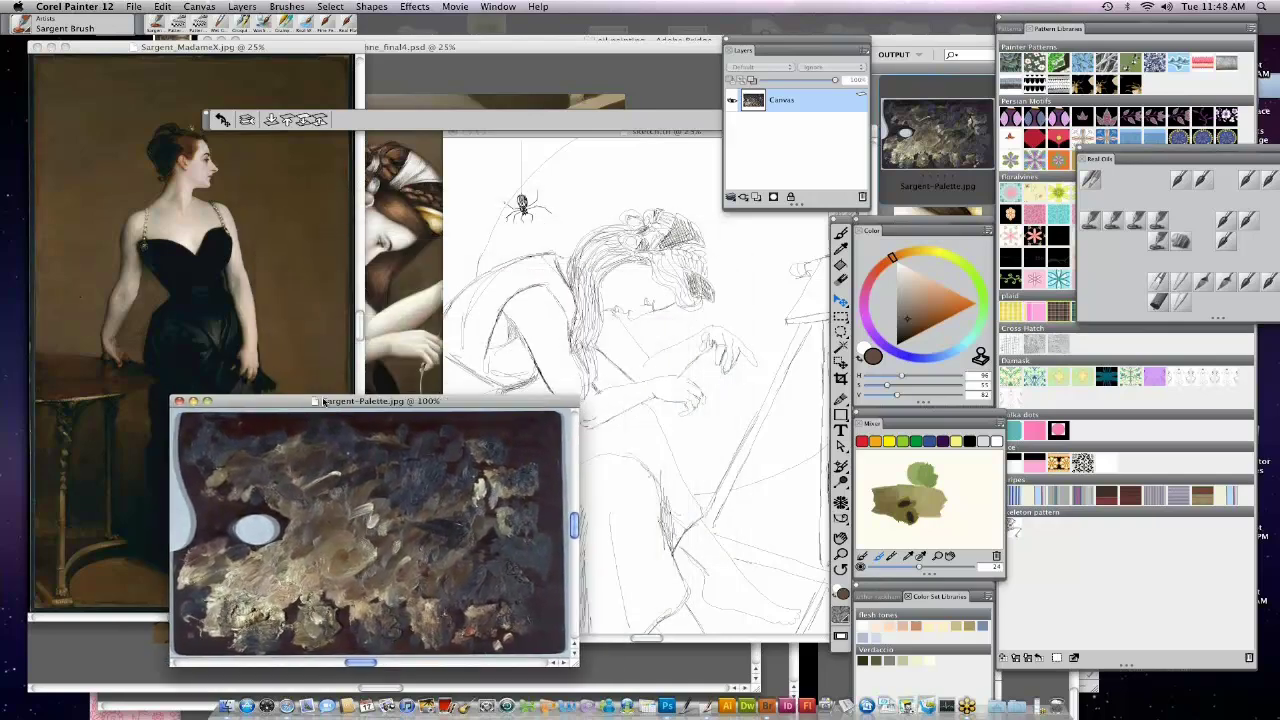
pyautogui.click(703, 134)
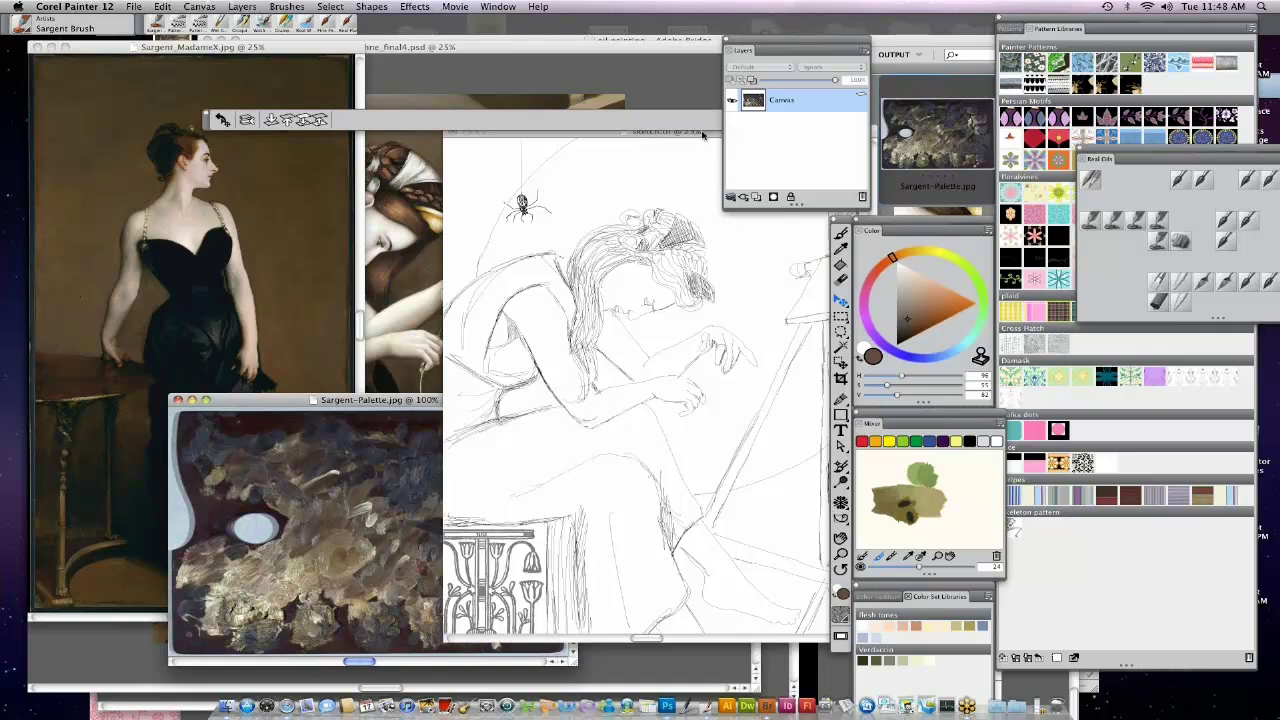
# Choose a muted olive green, activate the Paint Bucket, and shift the sketch window closer to the portrait.
pyautogui.click(904, 305)
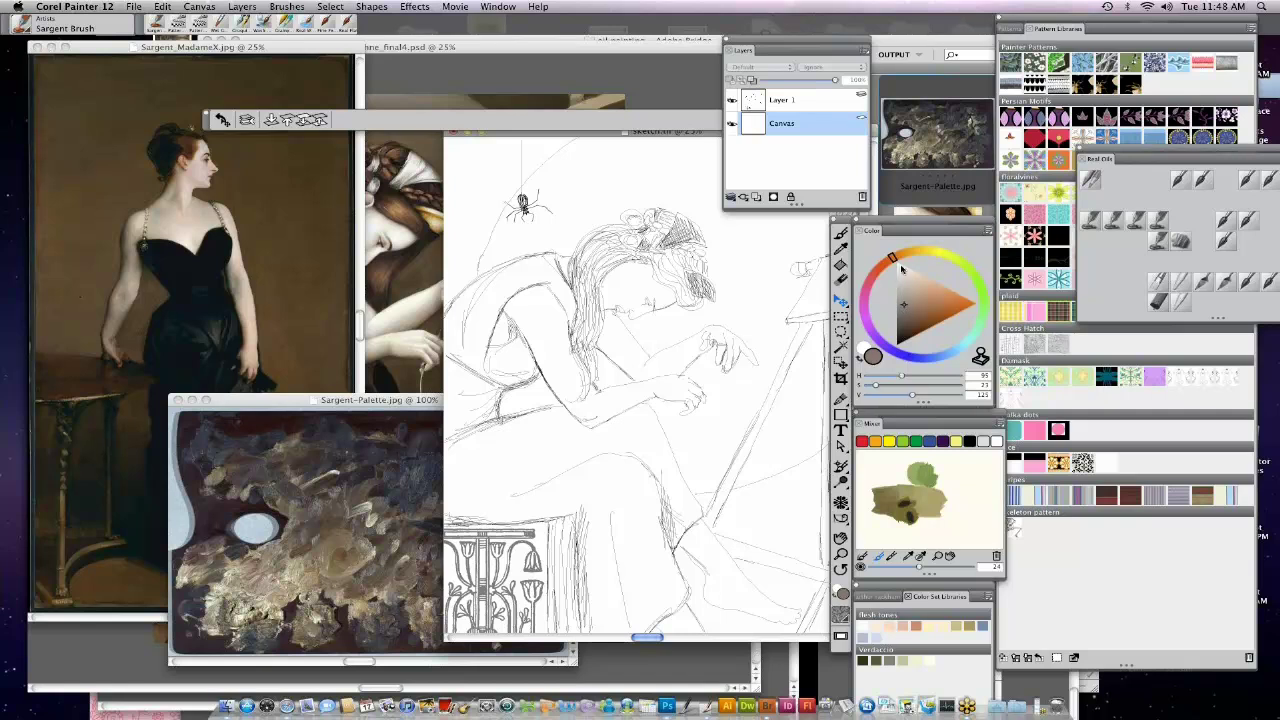
pyautogui.moveTo(892, 256); pyautogui.dragTo(958, 262)
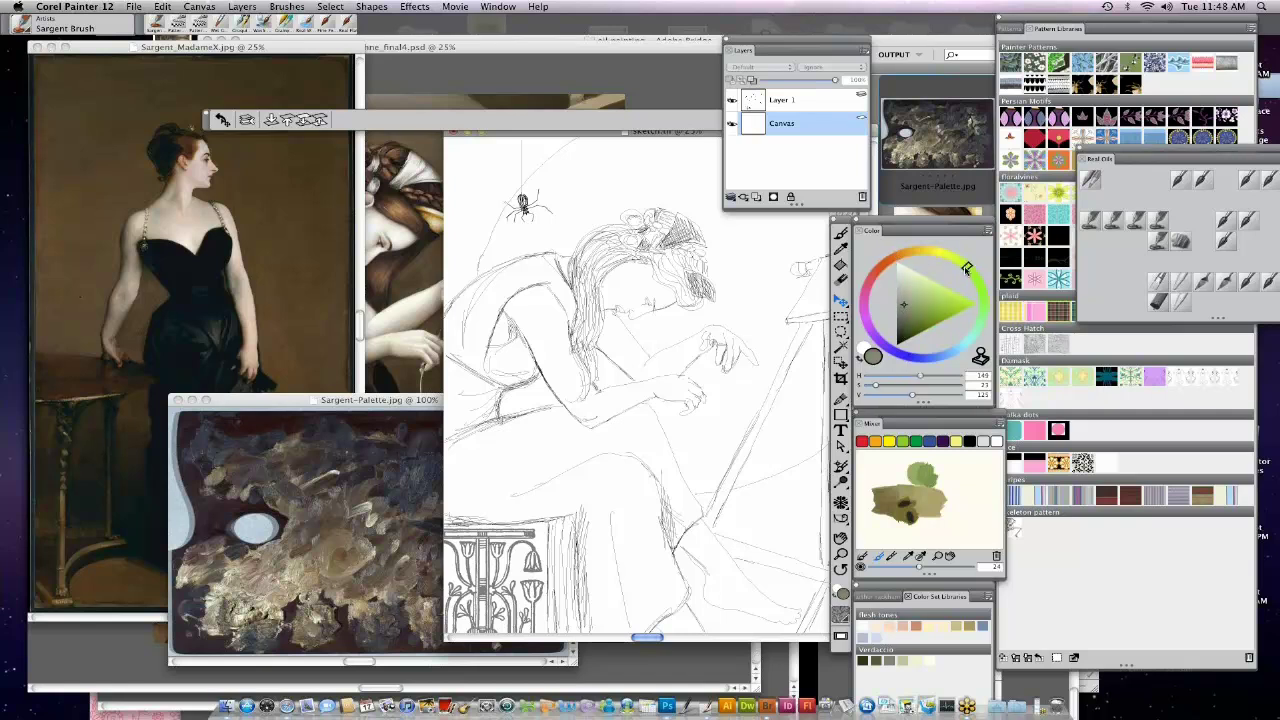
pyautogui.click(902, 309)
pyautogui.click(841, 264)
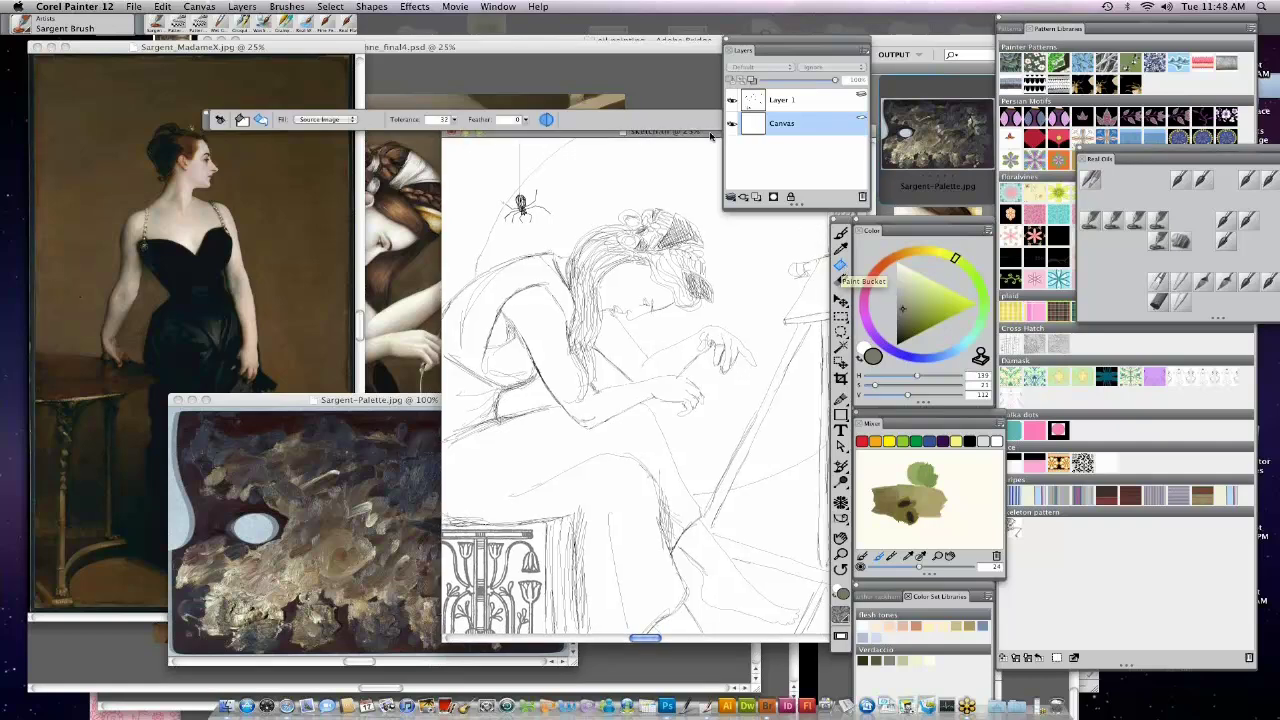
pyautogui.moveTo(710, 136); pyautogui.dragTo(652, 128)
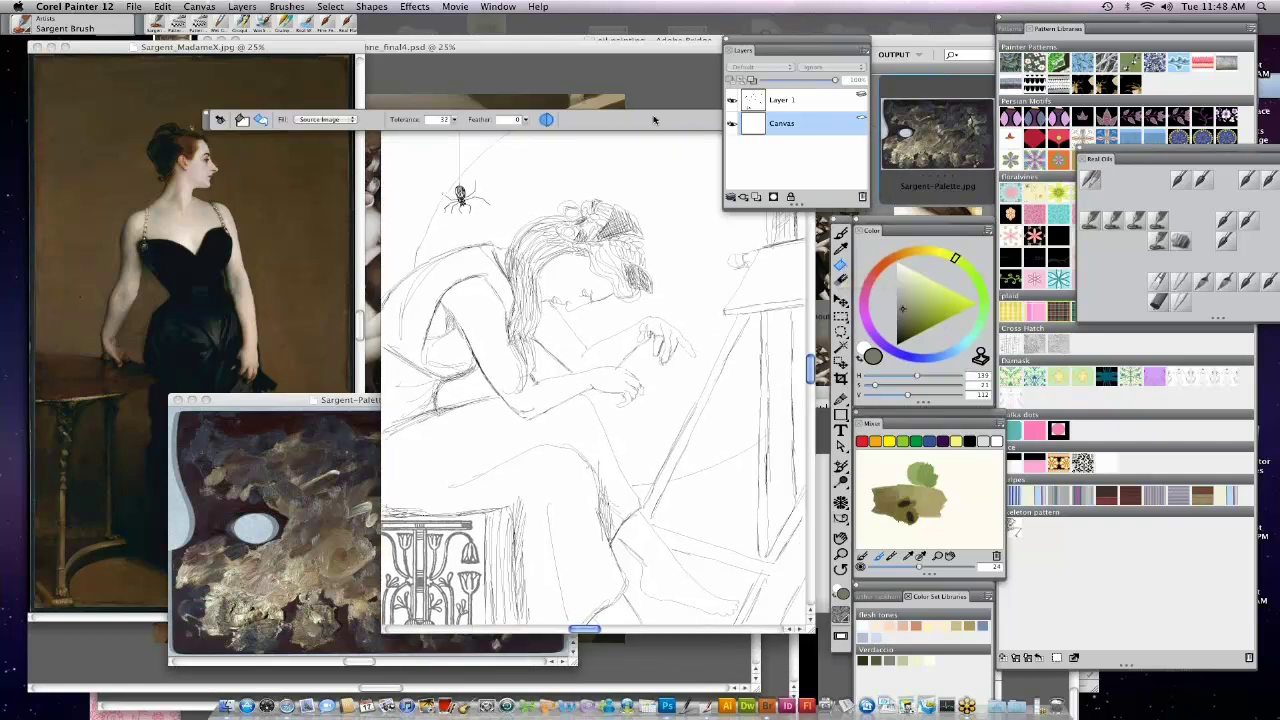
# Undo a source-image fill on the Canvas, set the Paint Bucket to Current Color, and fill the Canvas with a light grey-green.
pyautogui.click(659, 297)
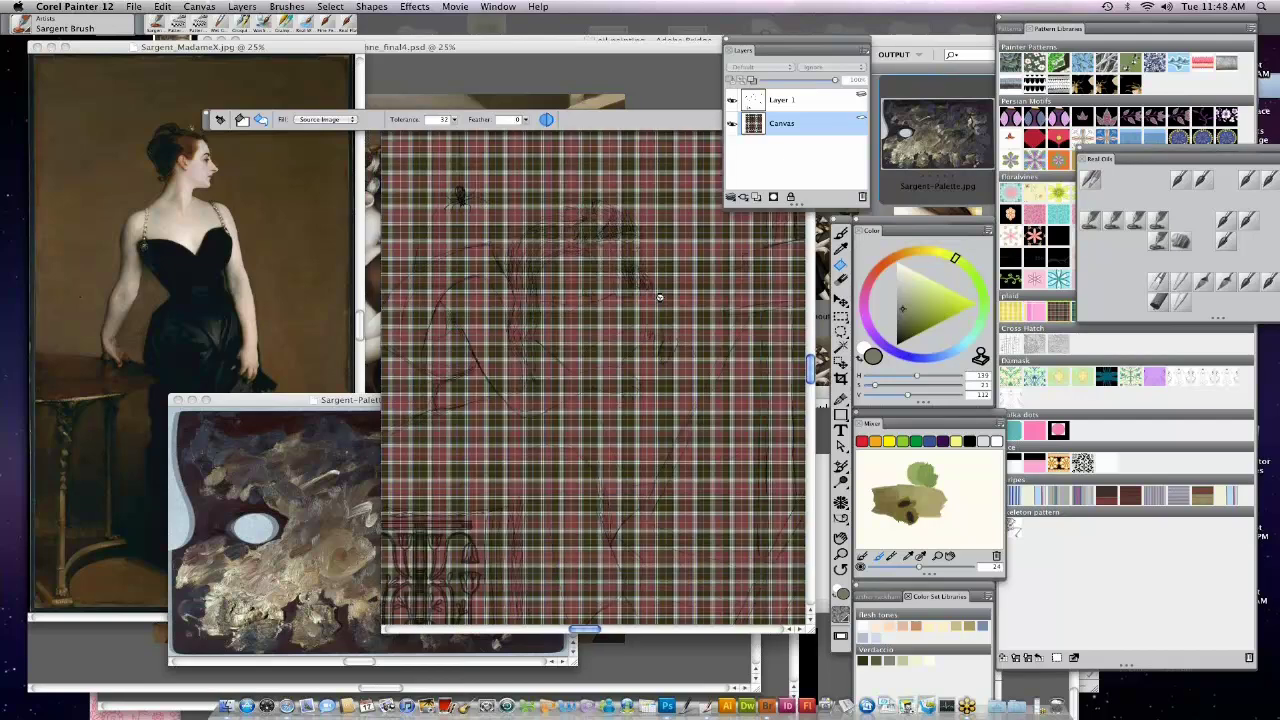
pyautogui.press('super+z')
pyautogui.click(322, 119)
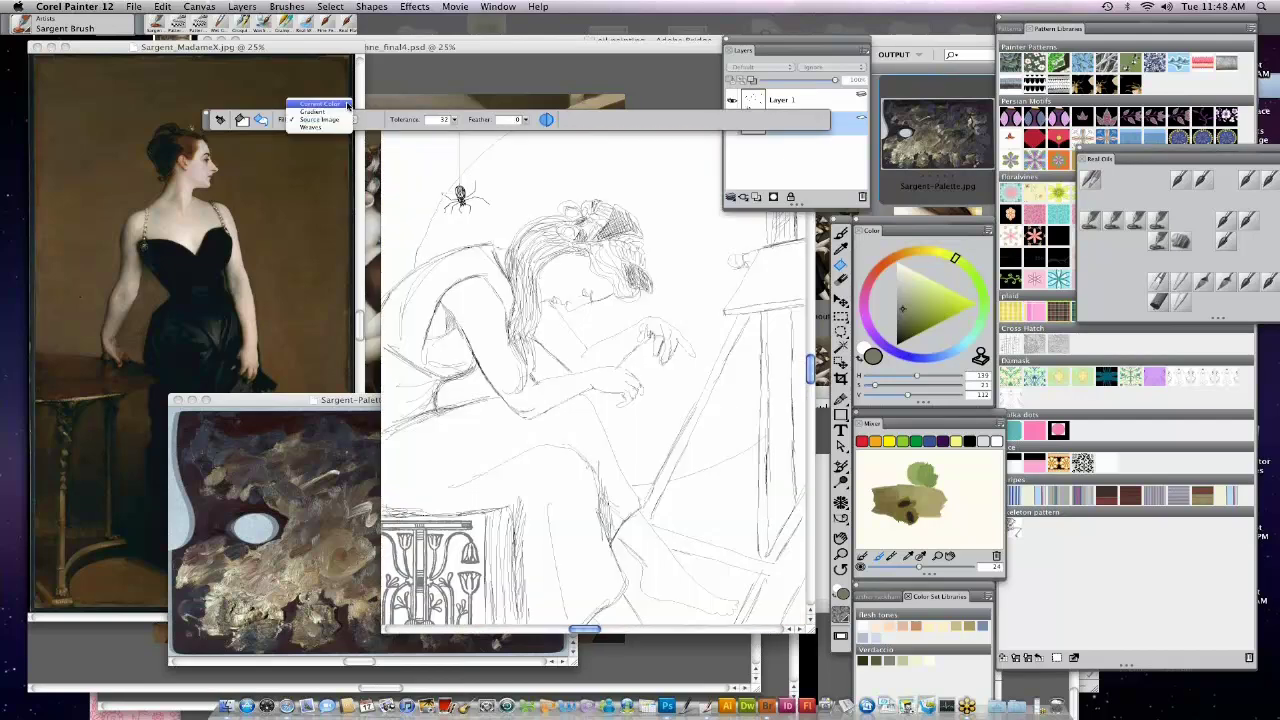
pyautogui.click(318, 106)
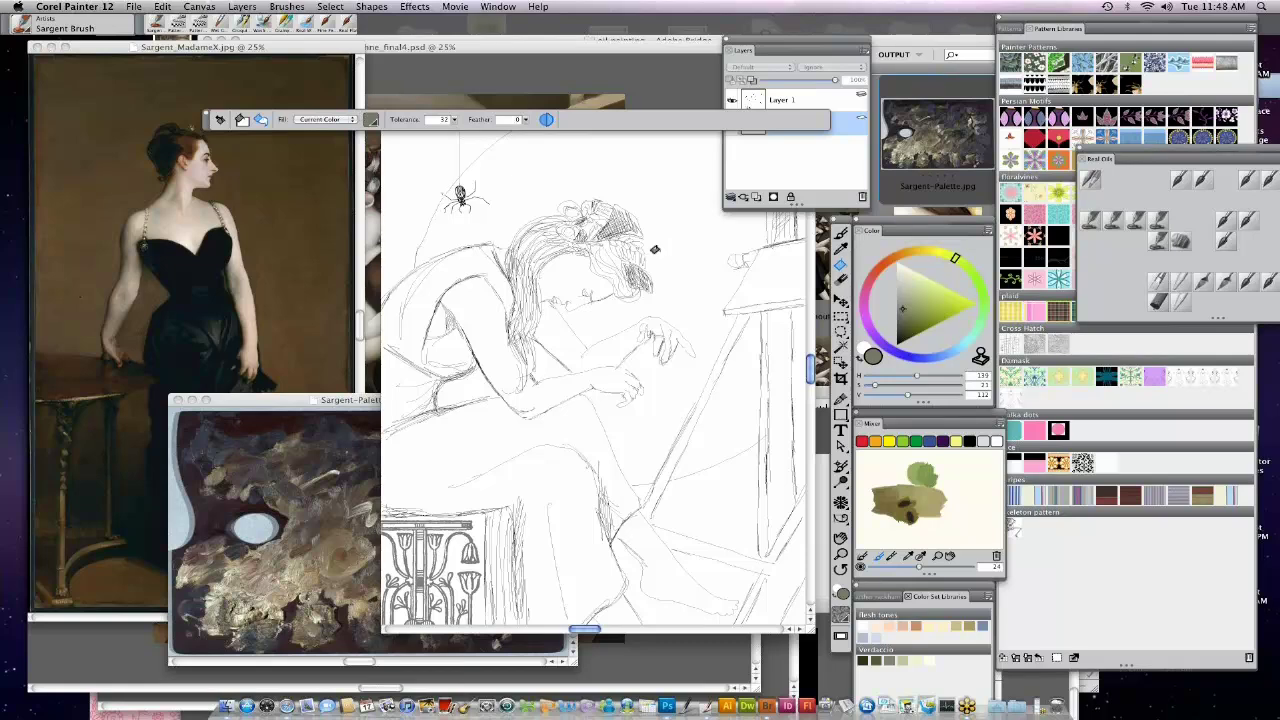
pyautogui.click(654, 250)
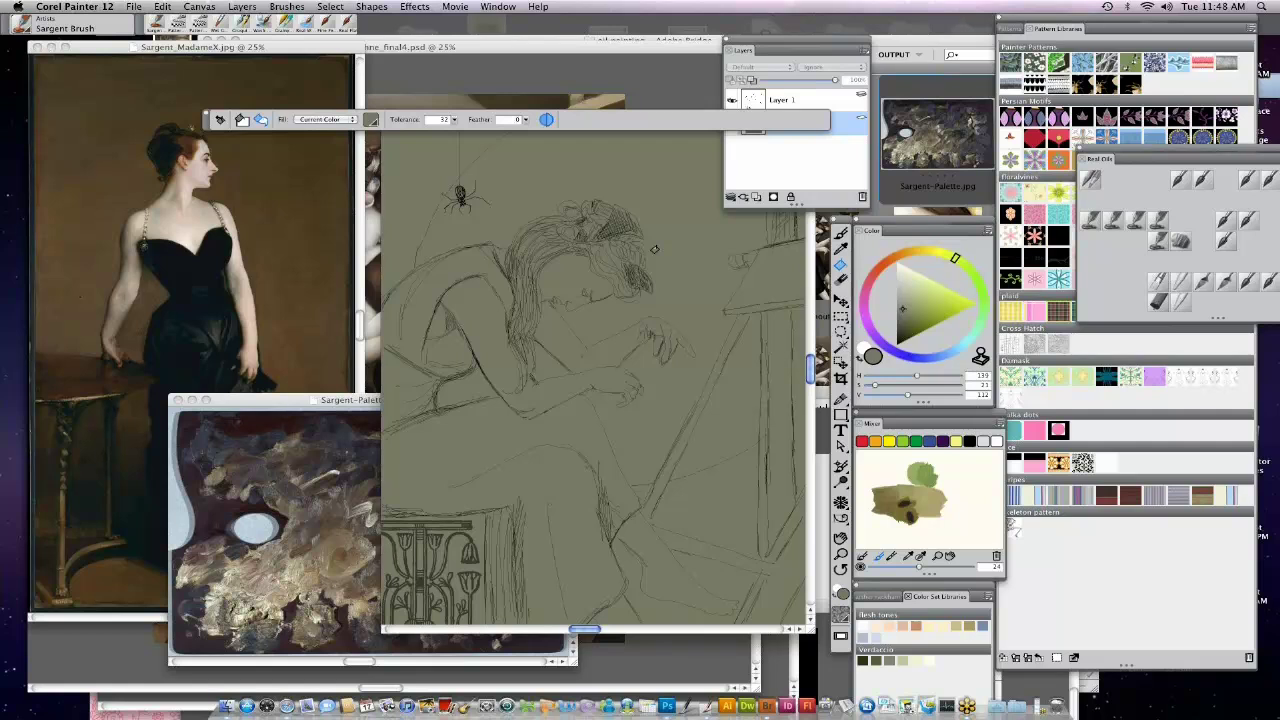
pyautogui.keyDown('alt'); pyautogui.click(654, 249); pyautogui.keyUp('alt')
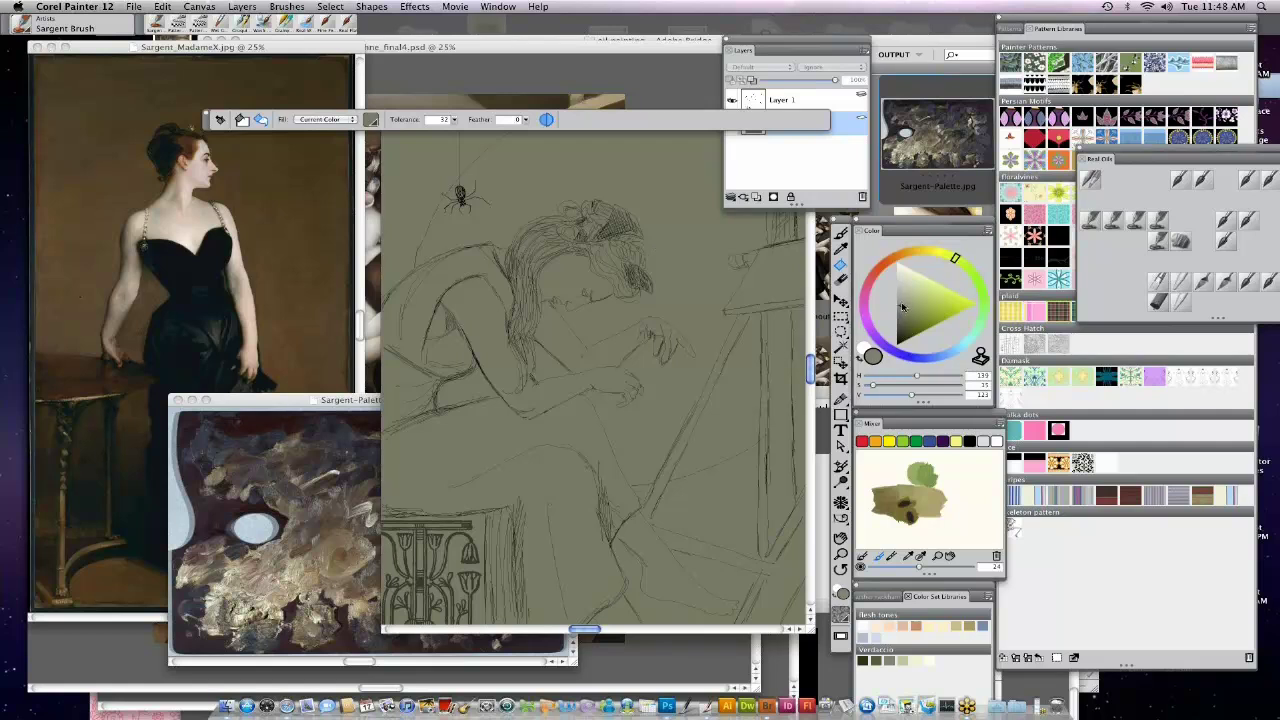
pyautogui.click(688, 204)
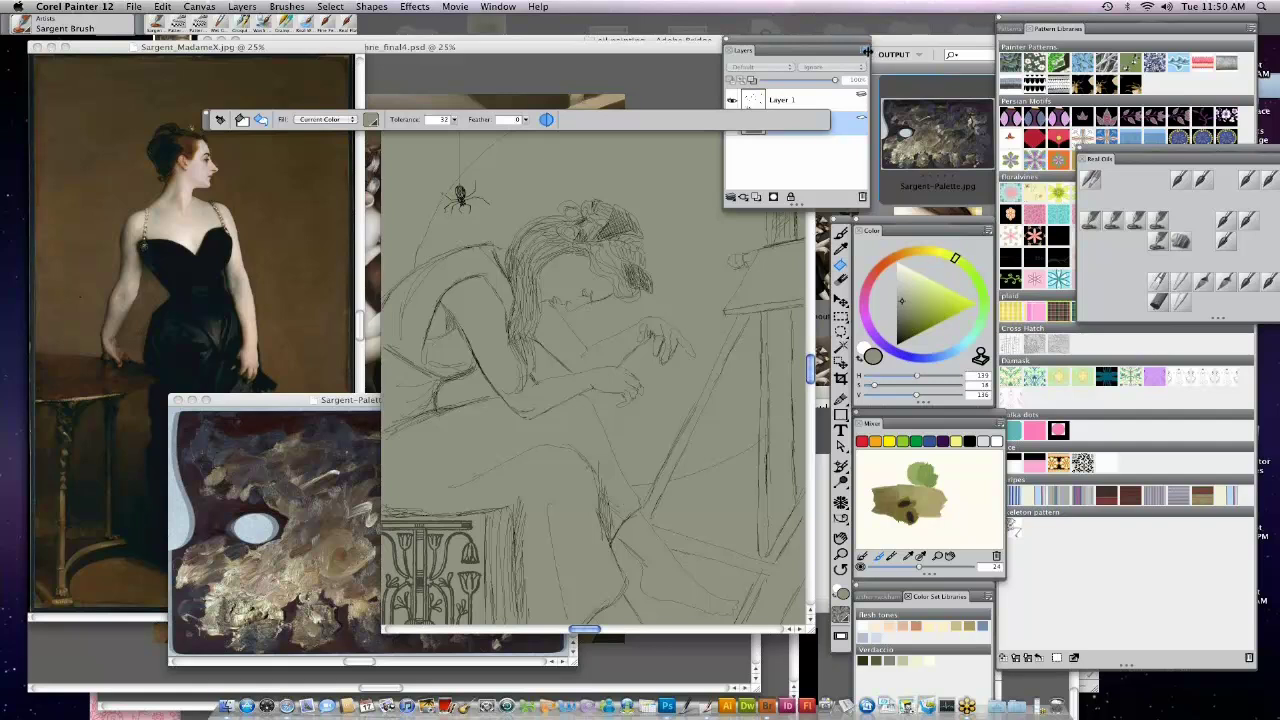
# Move the Layers panel off the sketch, activate the Sargent Brush, and set its jitter to 0.03.
pyautogui.moveTo(866, 50); pyautogui.dragTo(976, 52)
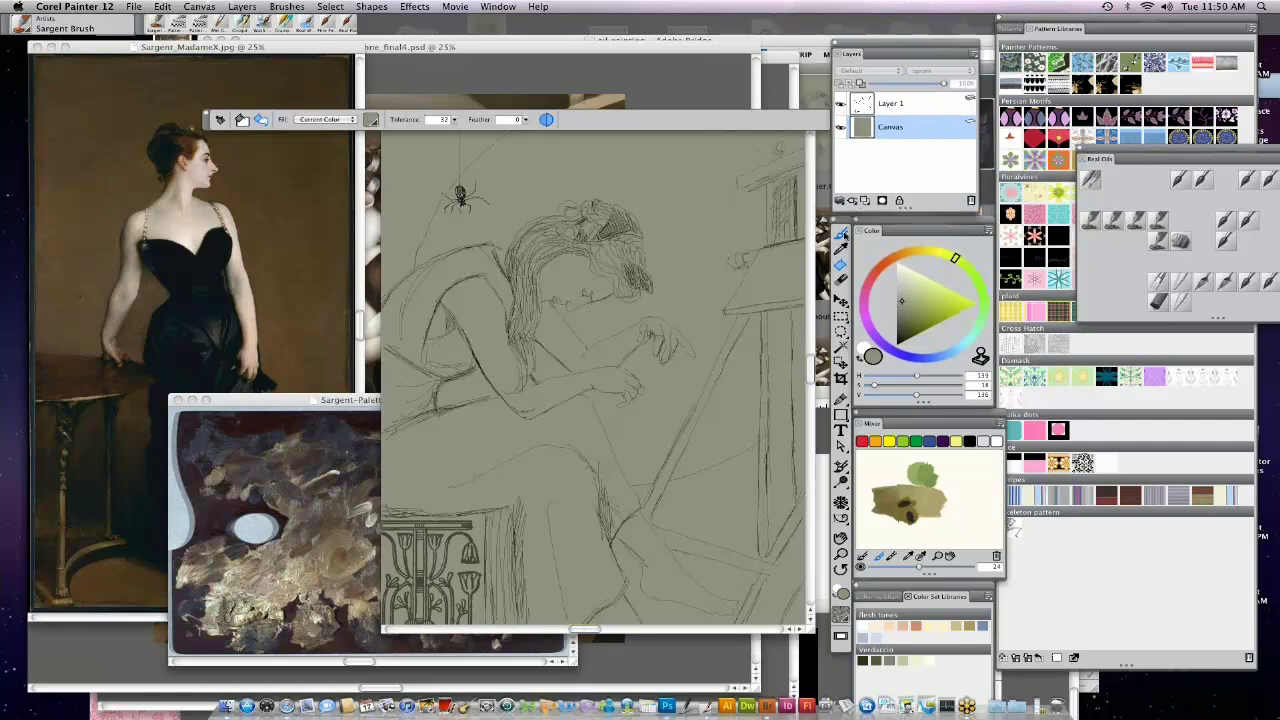
pyautogui.click(843, 232)
pyautogui.click(1094, 221)
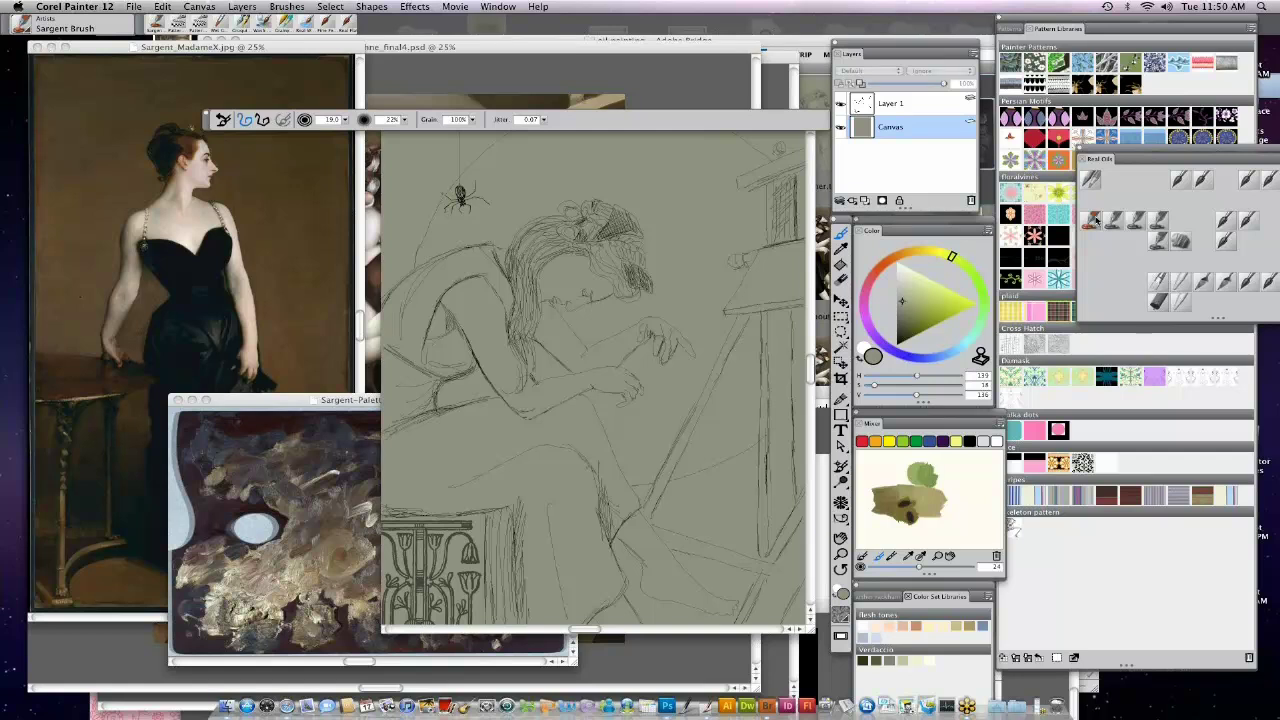
pyautogui.moveTo(544, 119); pyautogui.dragTo(498, 128)
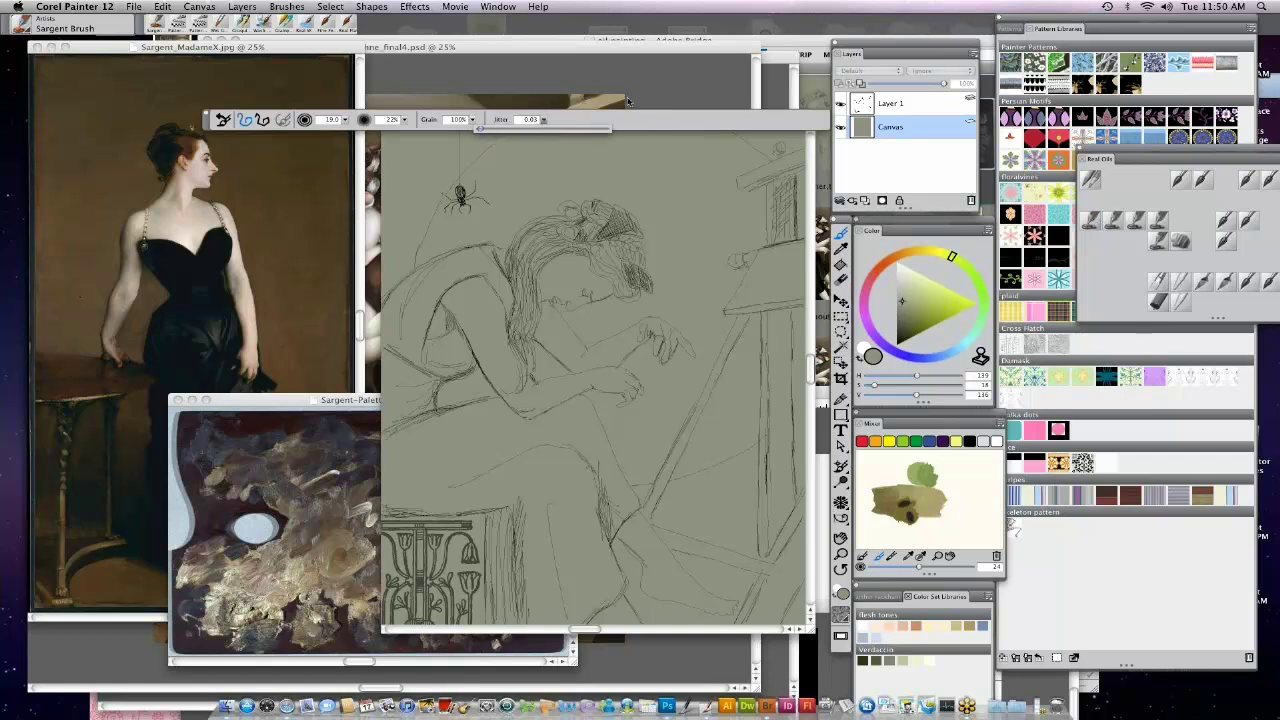
# Create a new blank 10 by 10 inch image at 300 pixels per inch.
pyautogui.click(133, 7)
pyautogui.click(143, 22)
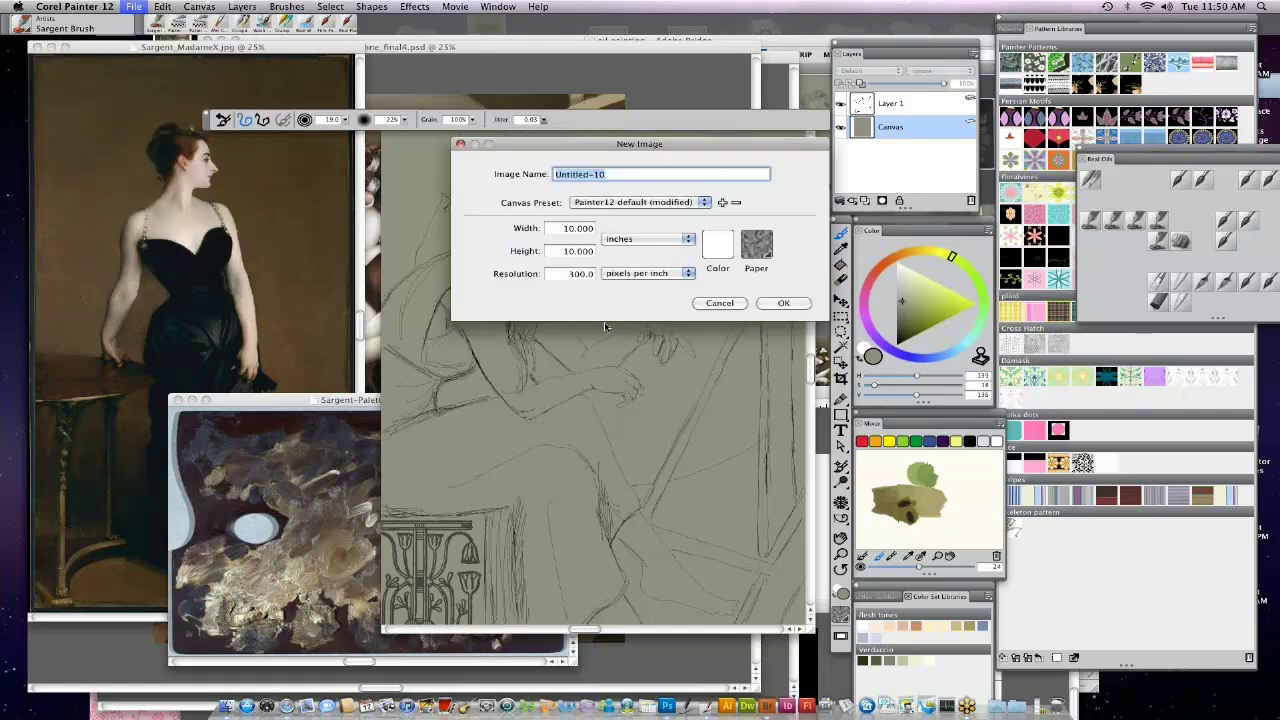
pyautogui.click(784, 302)
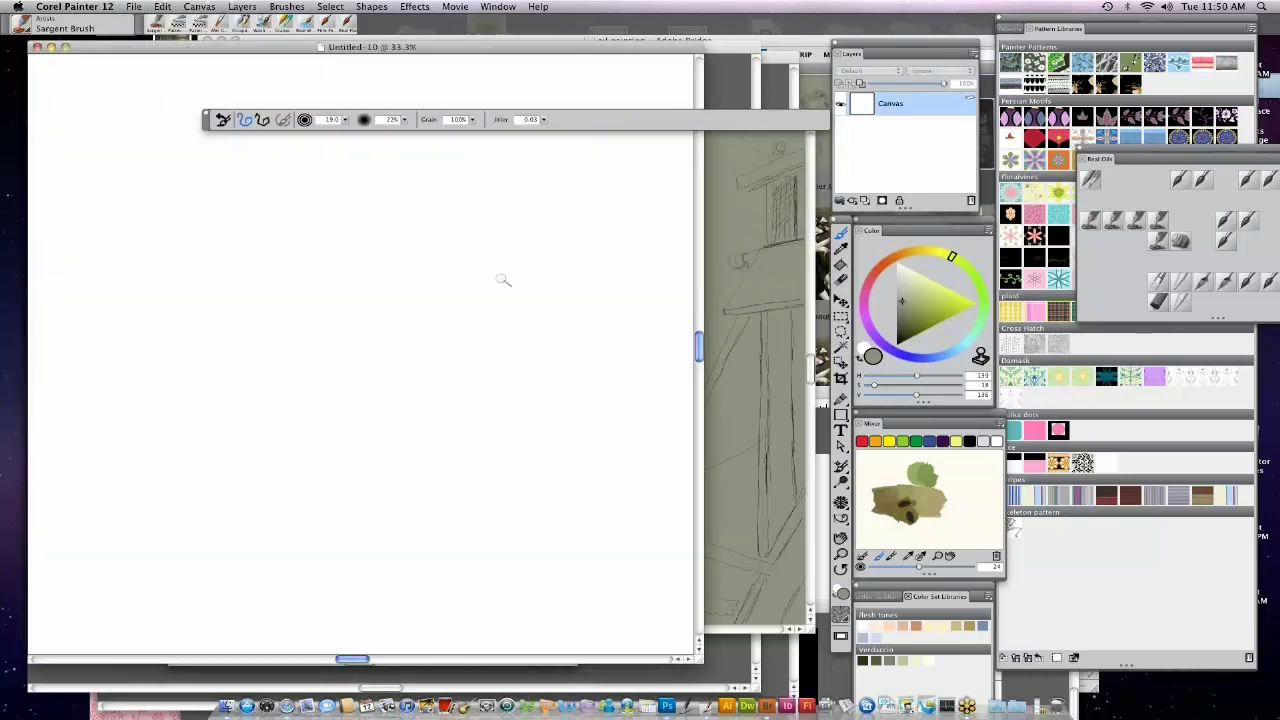
# Enlarge the brush to 87, set its jitter to 0.00, and paint a short test stroke on the blank image.
pyautogui.press(']')
pyautogui.press(']')
pyautogui.press(']')
pyautogui.press(']')
pyautogui.click(543, 119)
pyautogui.moveTo(549, 128); pyautogui.dragTo(470, 130)
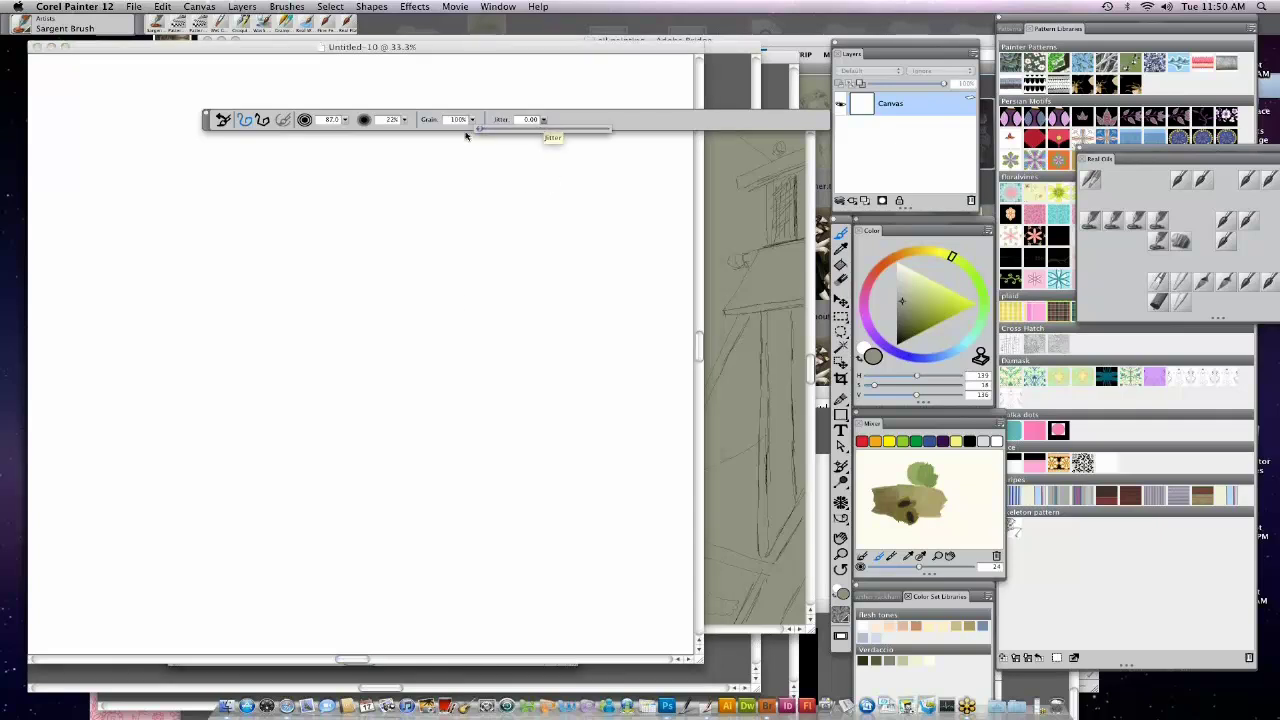
pyautogui.click(422, 326)
pyautogui.moveTo(404, 326); pyautogui.dragTo(451, 318)
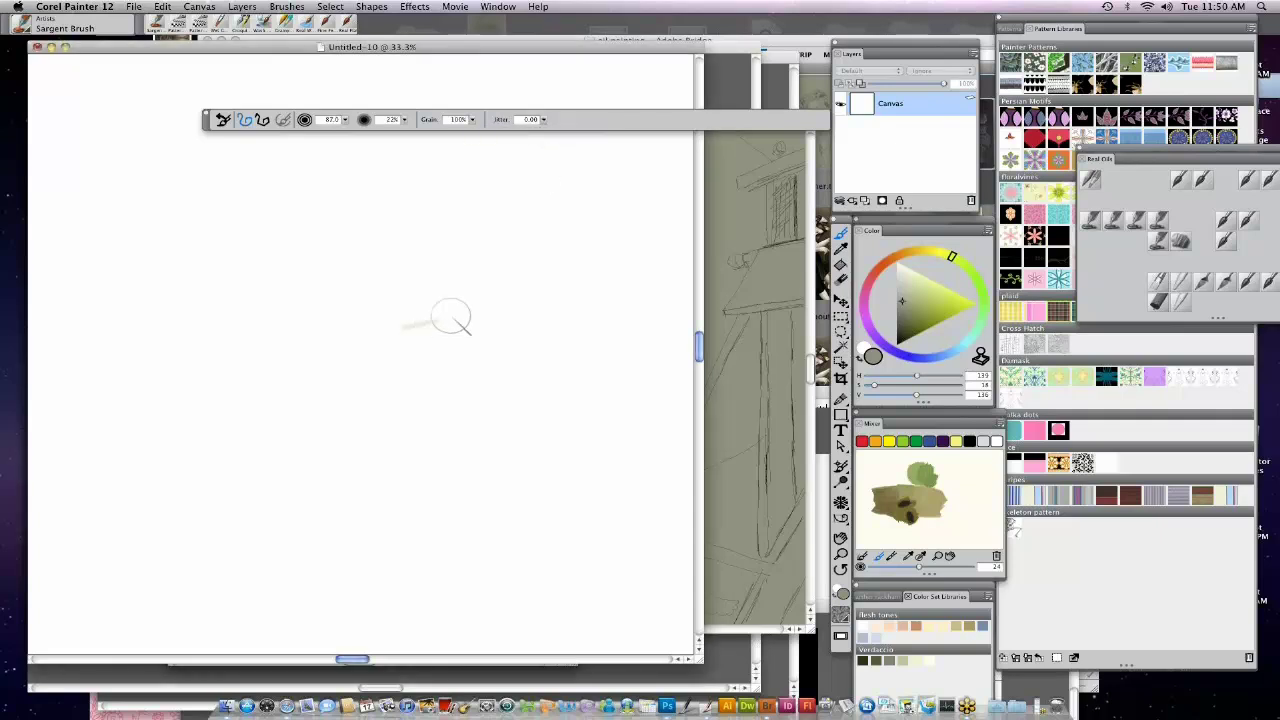
# Fill the test image with the current grey-green and paint a short patch of more saturated olive green on it.
pyautogui.click(840, 264)
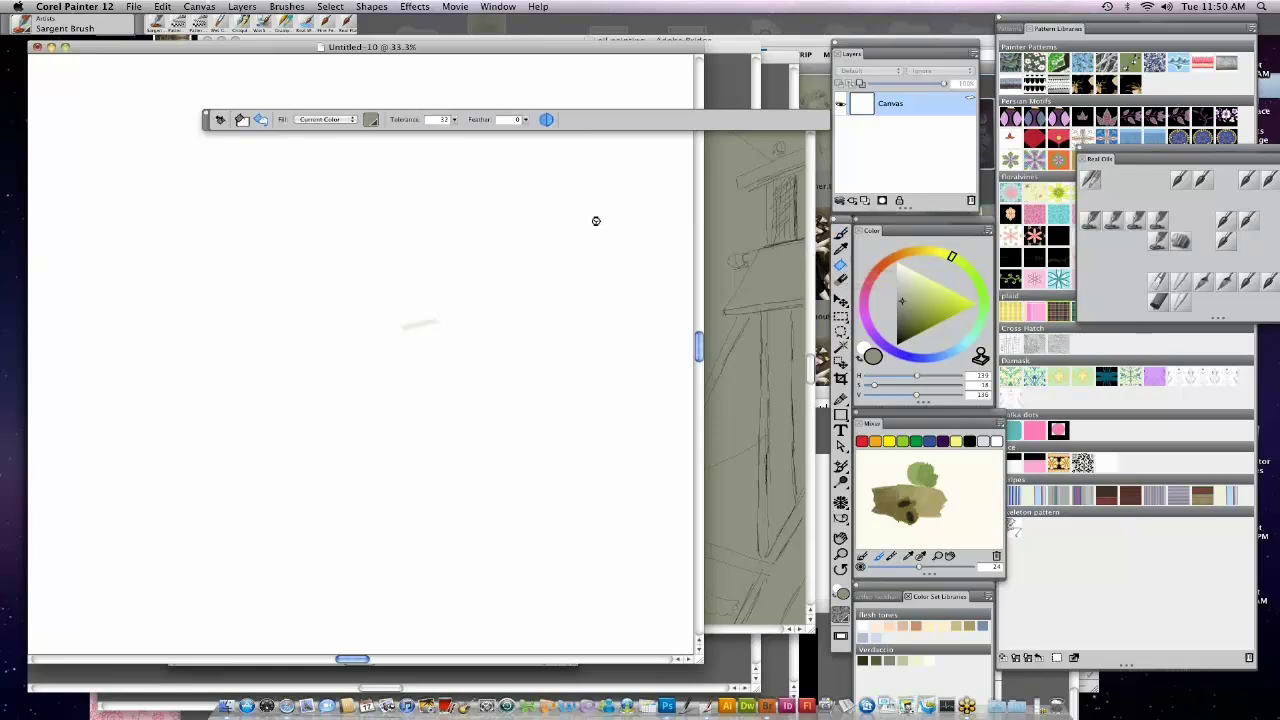
pyautogui.click(593, 220)
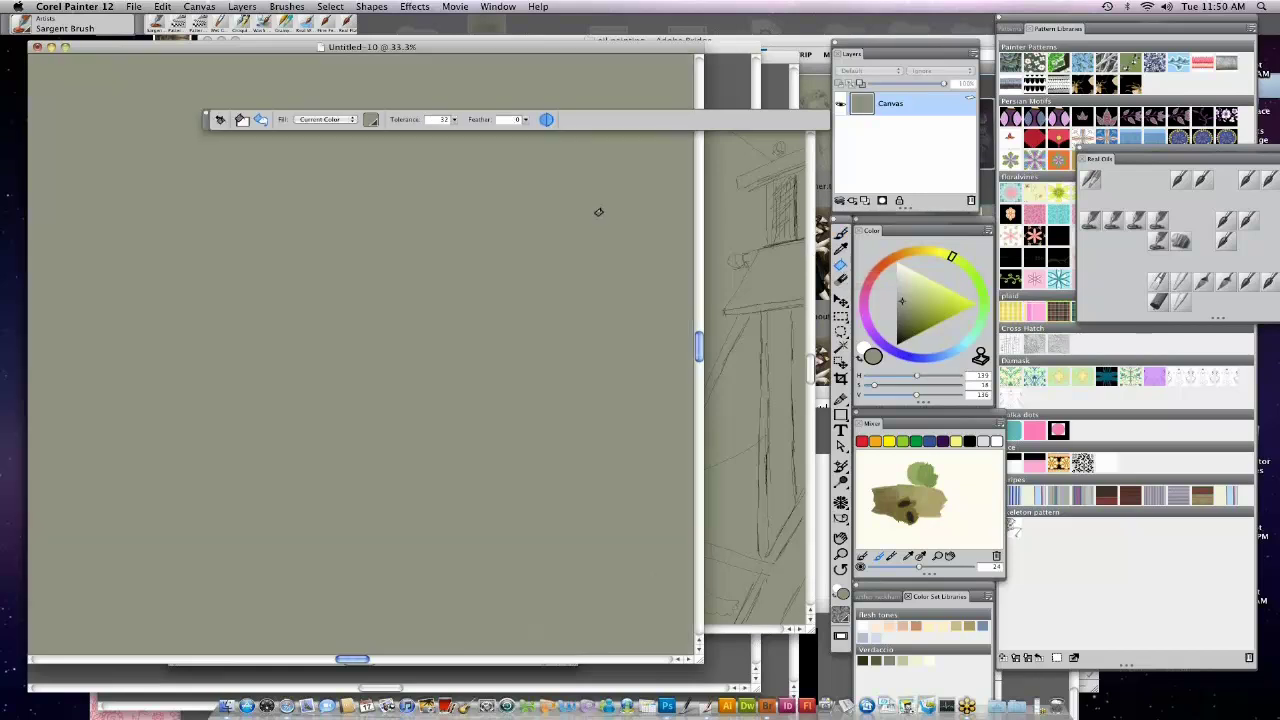
pyautogui.click(841, 234)
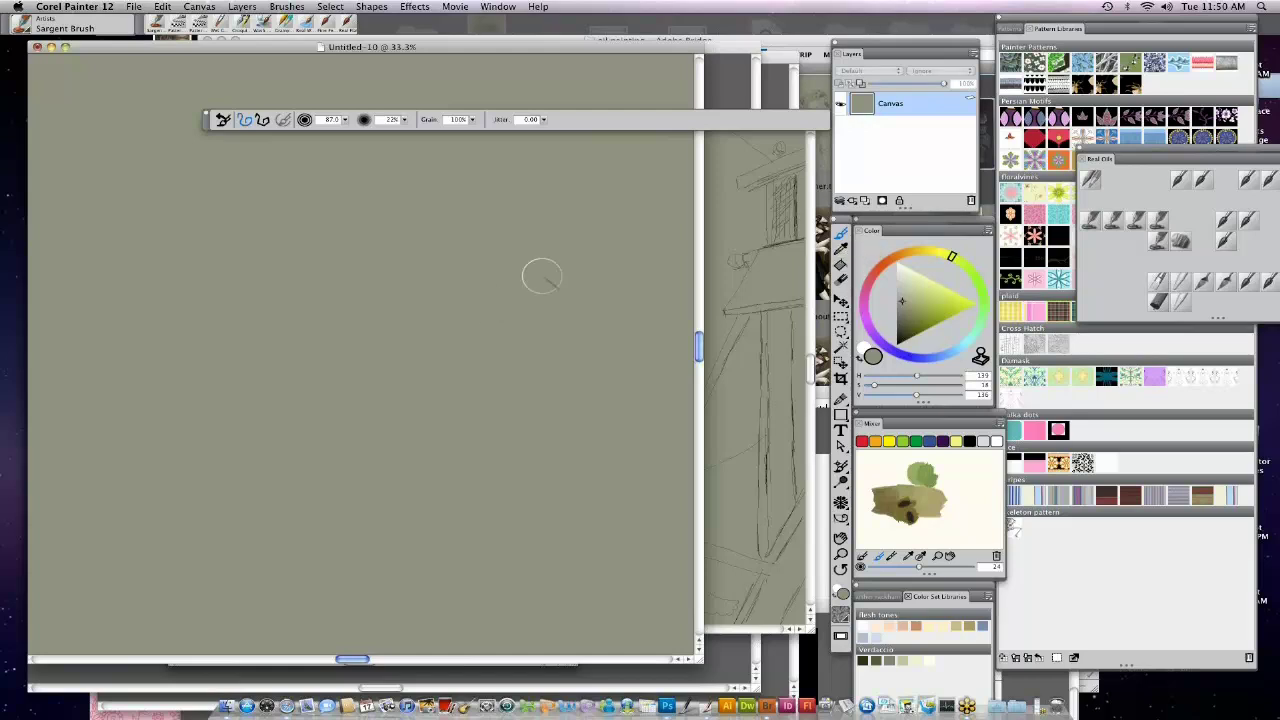
pyautogui.click(926, 296)
pyautogui.moveTo(926, 296); pyautogui.dragTo(918, 311)
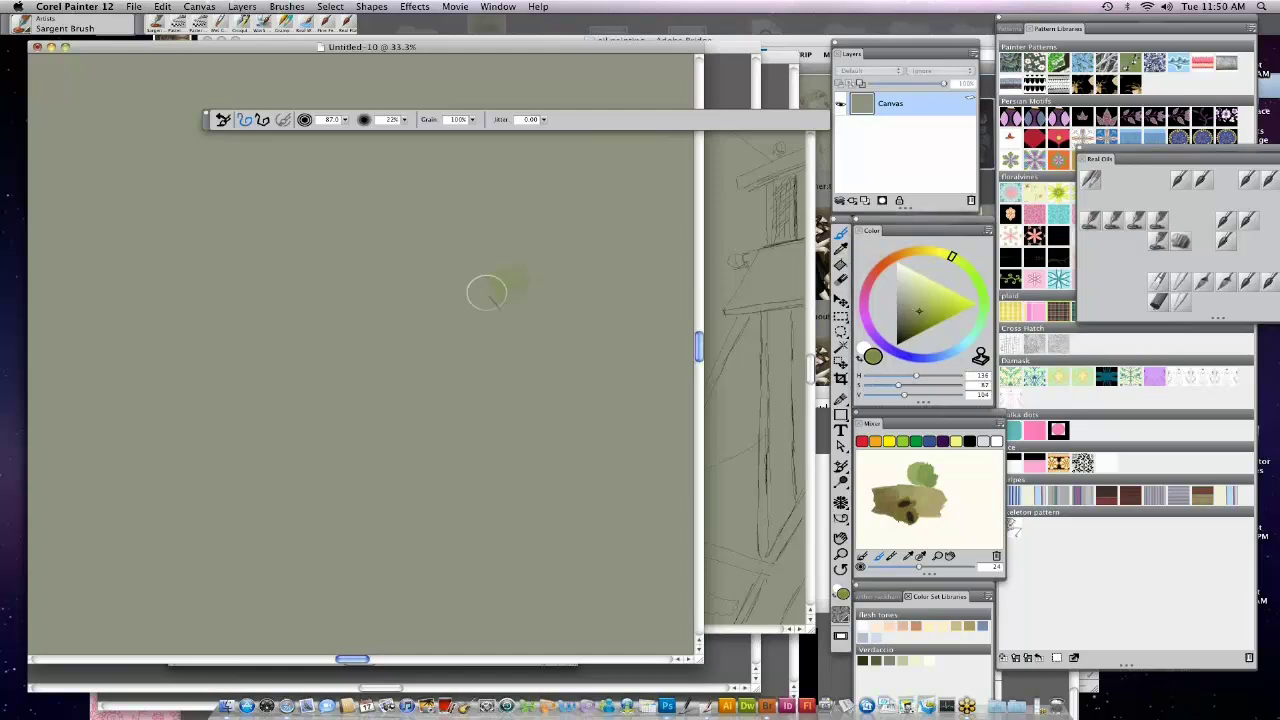
pyautogui.moveTo(468, 302); pyautogui.dragTo(548, 255)
# Paint reddish-brown strokes over the green patch, and raise the jitter to 0.37 for rougher strokes just above them.
pyautogui.click(891, 258)
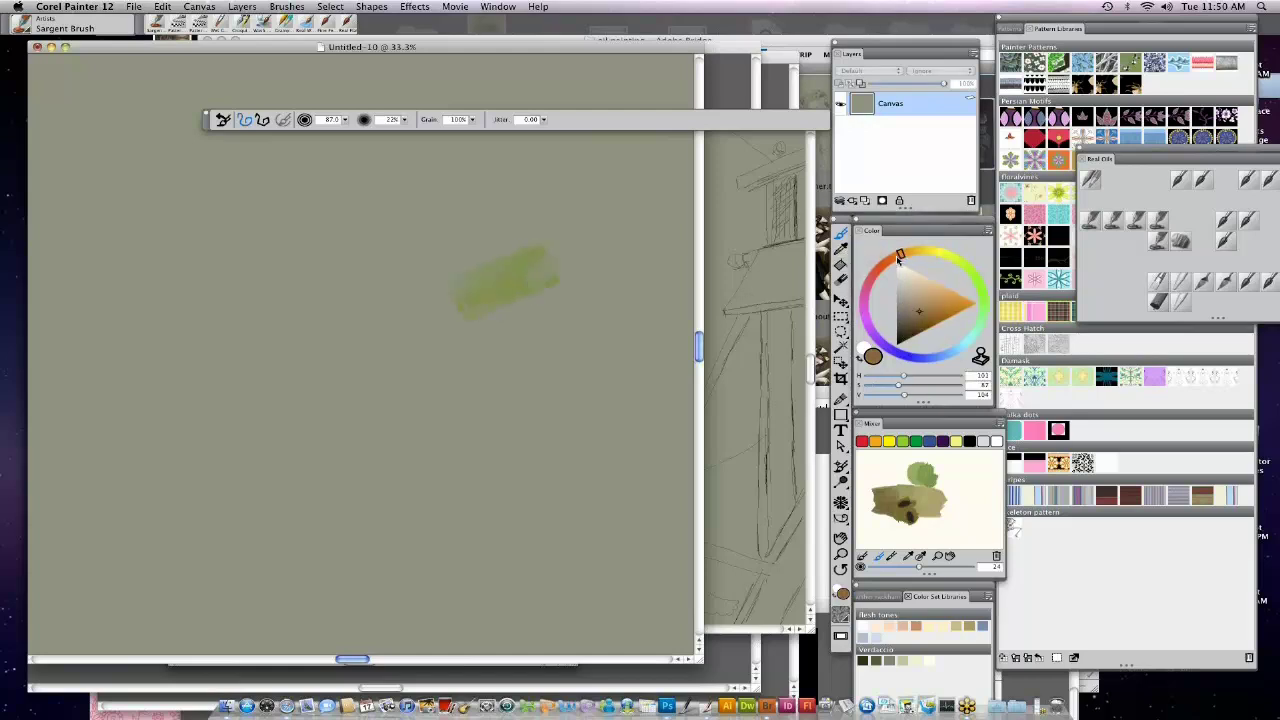
pyautogui.moveTo(536, 278)
pyautogui.mouseDown()
pyautogui.moveTo(470, 279)
pyautogui.moveTo(515, 252)
pyautogui.moveTo(473, 287)
pyautogui.moveTo(491, 298)
pyautogui.moveTo(536, 266)
pyautogui.moveTo(499, 264)
pyautogui.moveTo(576, 256)
pyautogui.moveTo(517, 284)
pyautogui.moveTo(538, 268)
pyautogui.moveTo(458, 279)
pyautogui.moveTo(592, 243)
pyautogui.mouseUp()
pyautogui.click(543, 119)
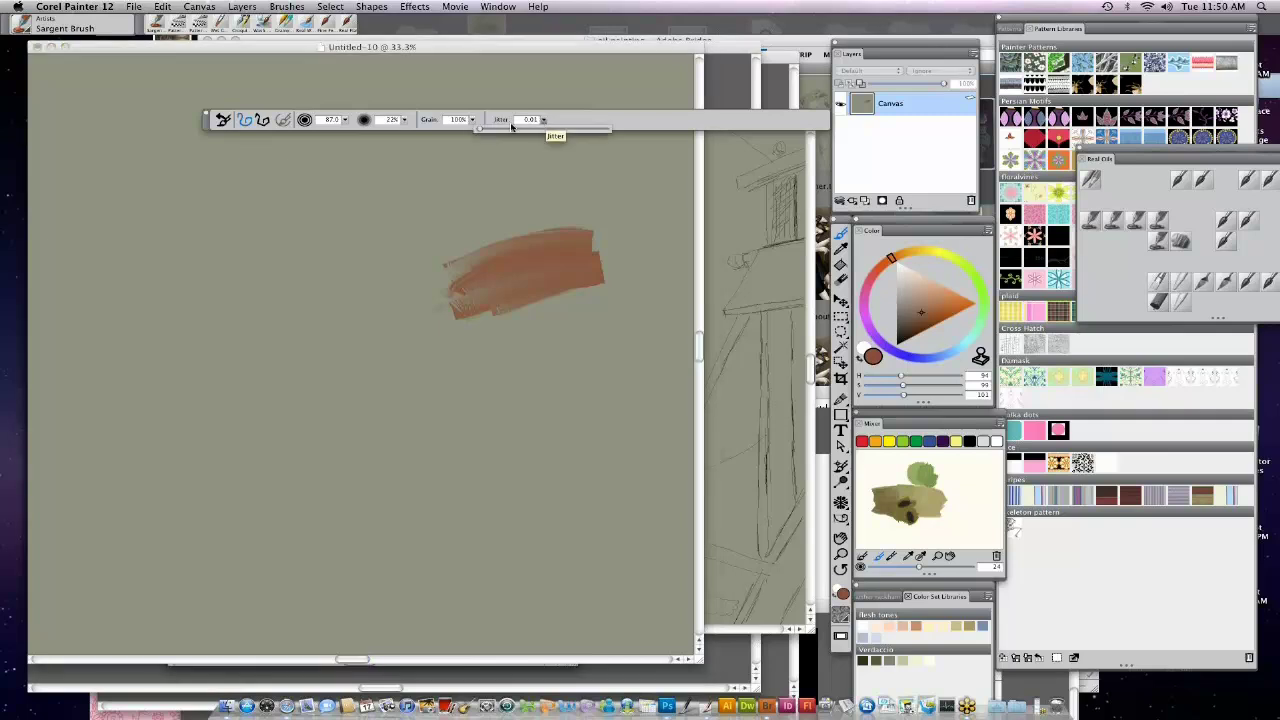
pyautogui.moveTo(482, 131); pyautogui.dragTo(498, 131)
pyautogui.moveTo(587, 238)
pyautogui.mouseDown()
pyautogui.moveTo(594, 217)
pyautogui.moveTo(443, 249)
pyautogui.moveTo(623, 249)
pyautogui.moveTo(550, 231)
pyautogui.moveTo(586, 223)
pyautogui.moveTo(618, 248)
pyautogui.moveTo(570, 261)
pyautogui.moveTo(606, 229)
pyautogui.mouseUp()
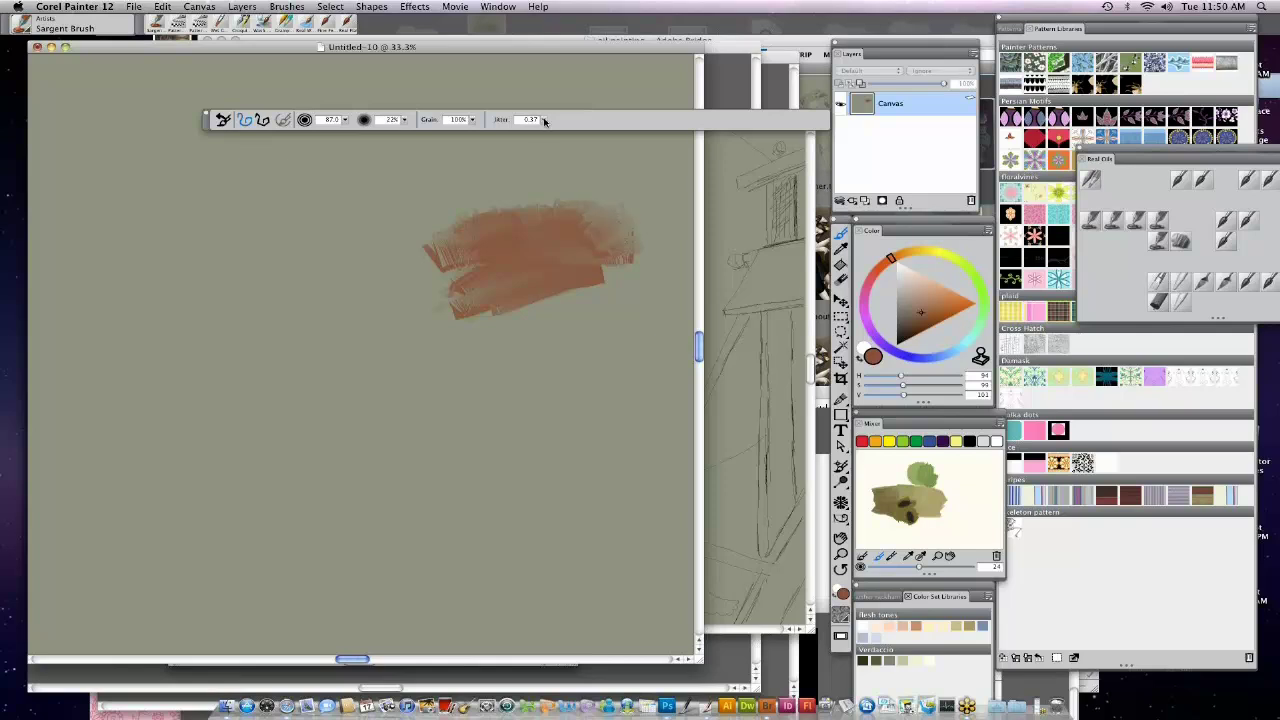
# Reset the brush jitter to 0.00 and move the test image window down to uncover the sketch.
pyautogui.moveTo(543, 119); pyautogui.dragTo(467, 135)
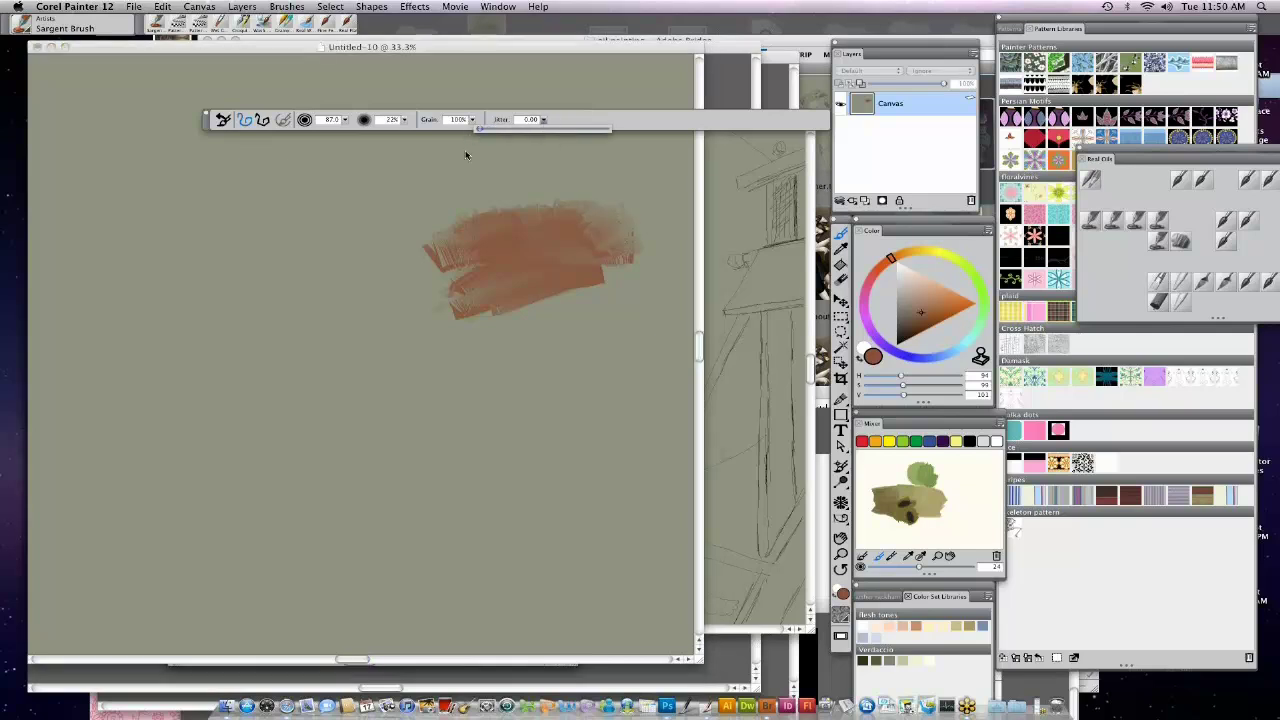
pyautogui.moveTo(632, 49); pyautogui.dragTo(661, 355)
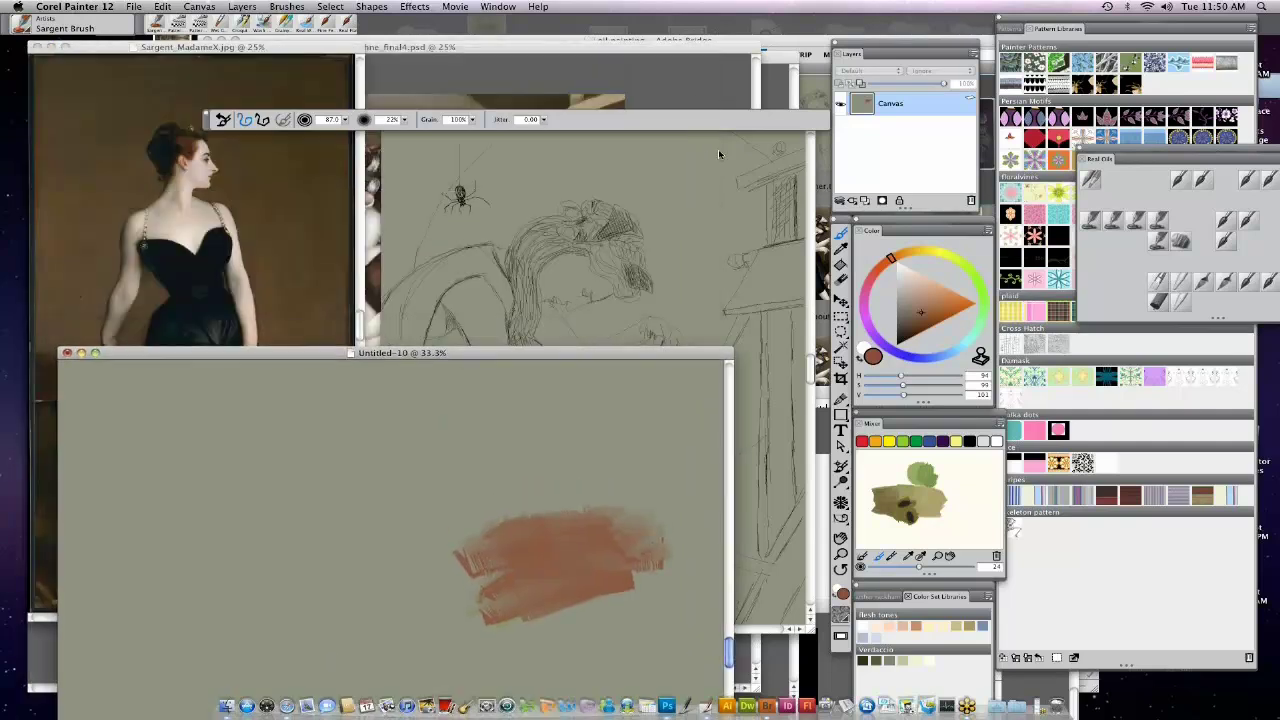
# Bring the toned sketch to the front and clear all paint from the mixer pad.
pyautogui.click(718, 142)
pyautogui.click(999, 424)
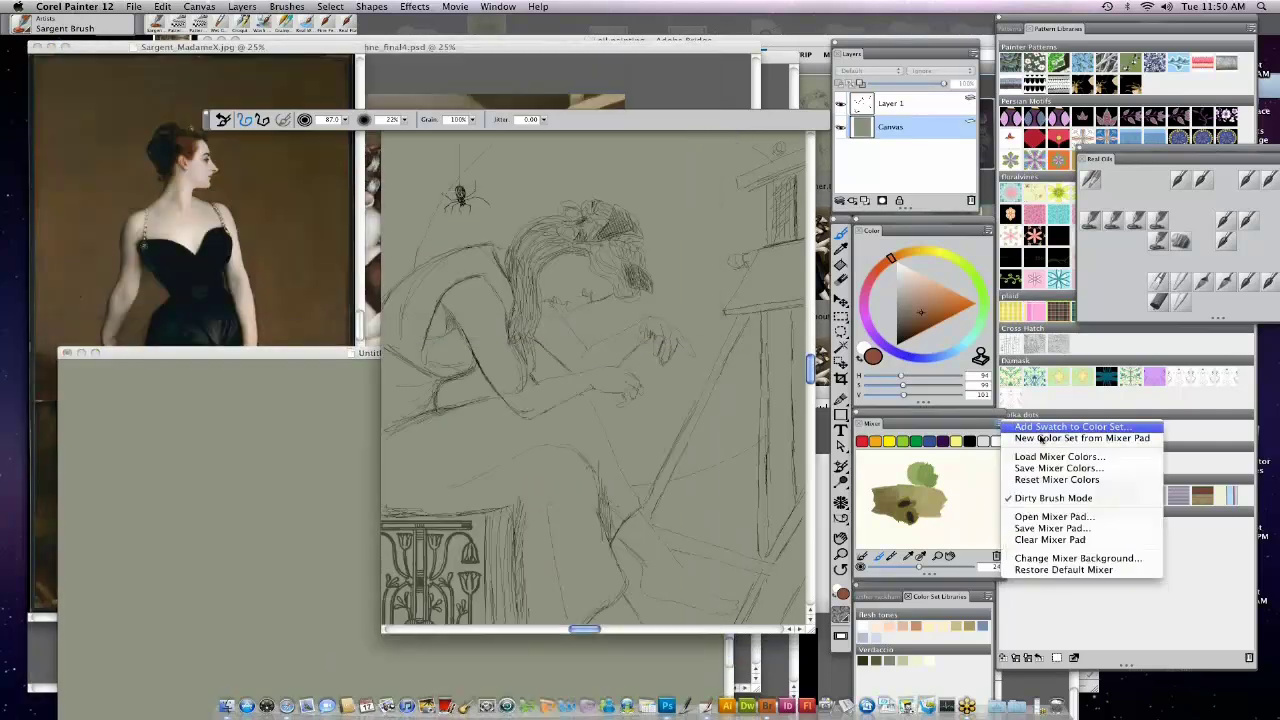
pyautogui.click(1085, 540)
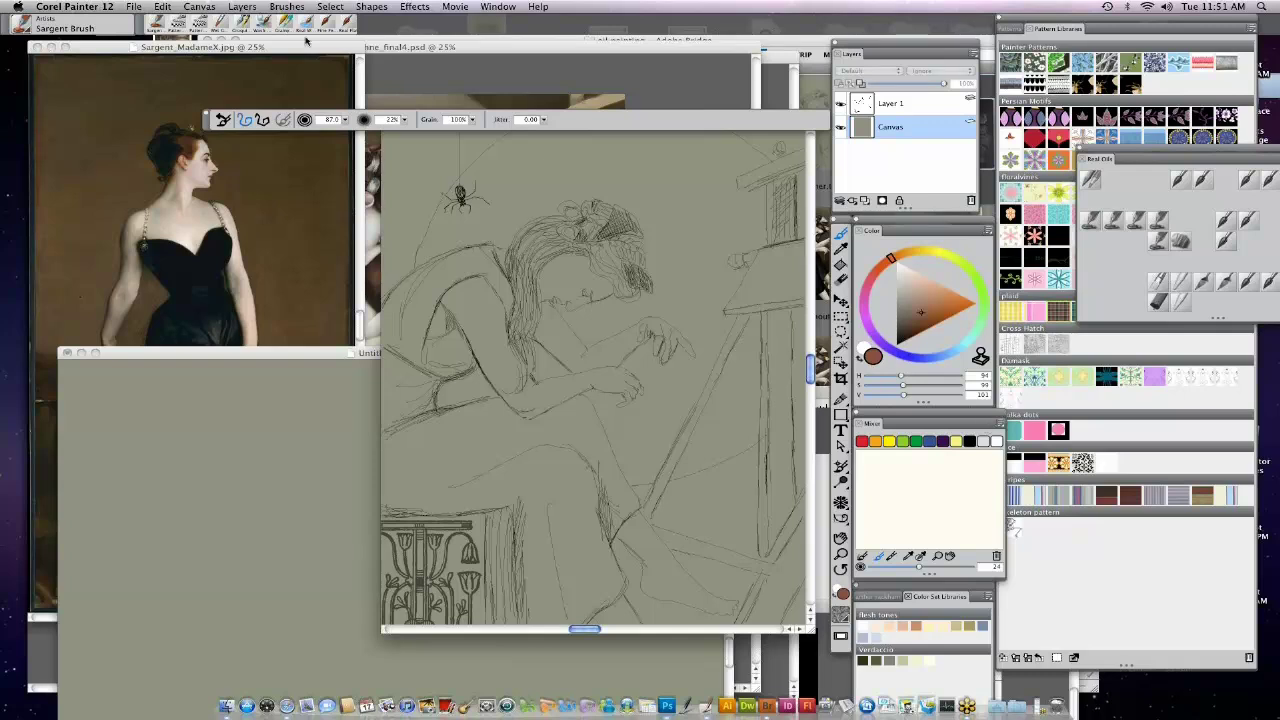
# Bring the Sargent Madame X reference in front of the sketch and create a new color set from its layer.
pyautogui.moveTo(305, 45); pyautogui.dragTo(600, 150)
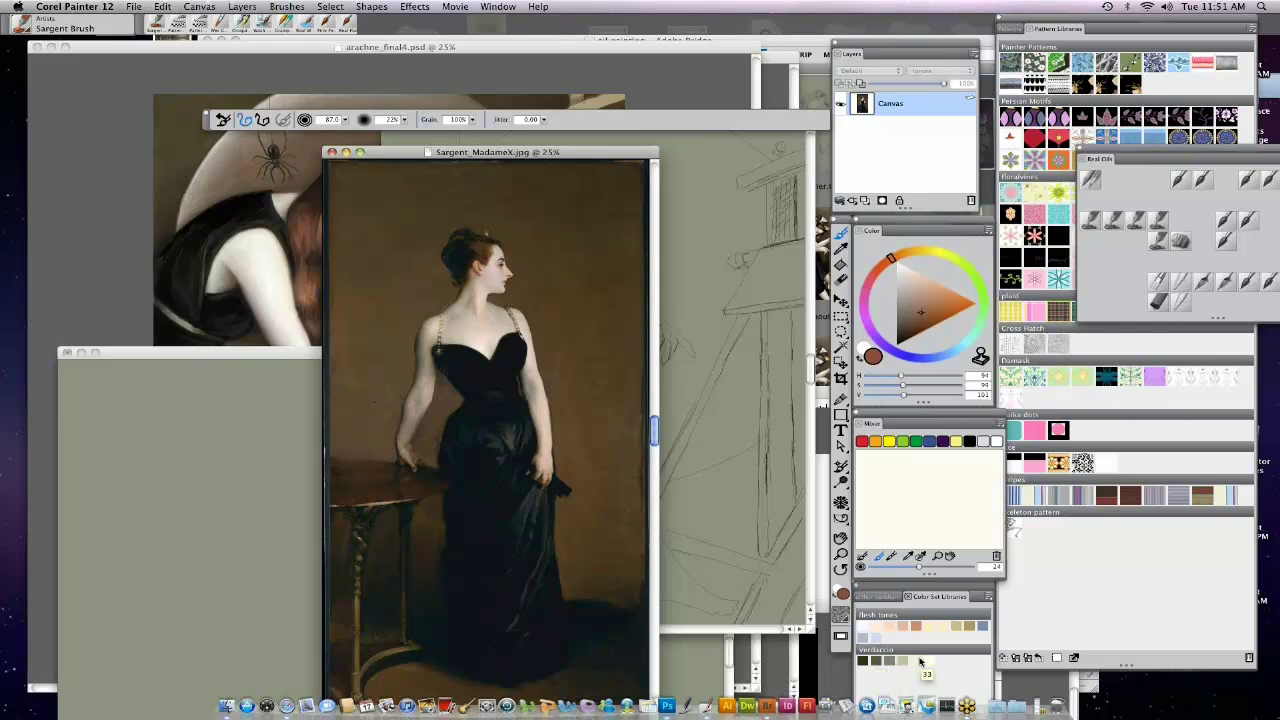
pyautogui.click(988, 597)
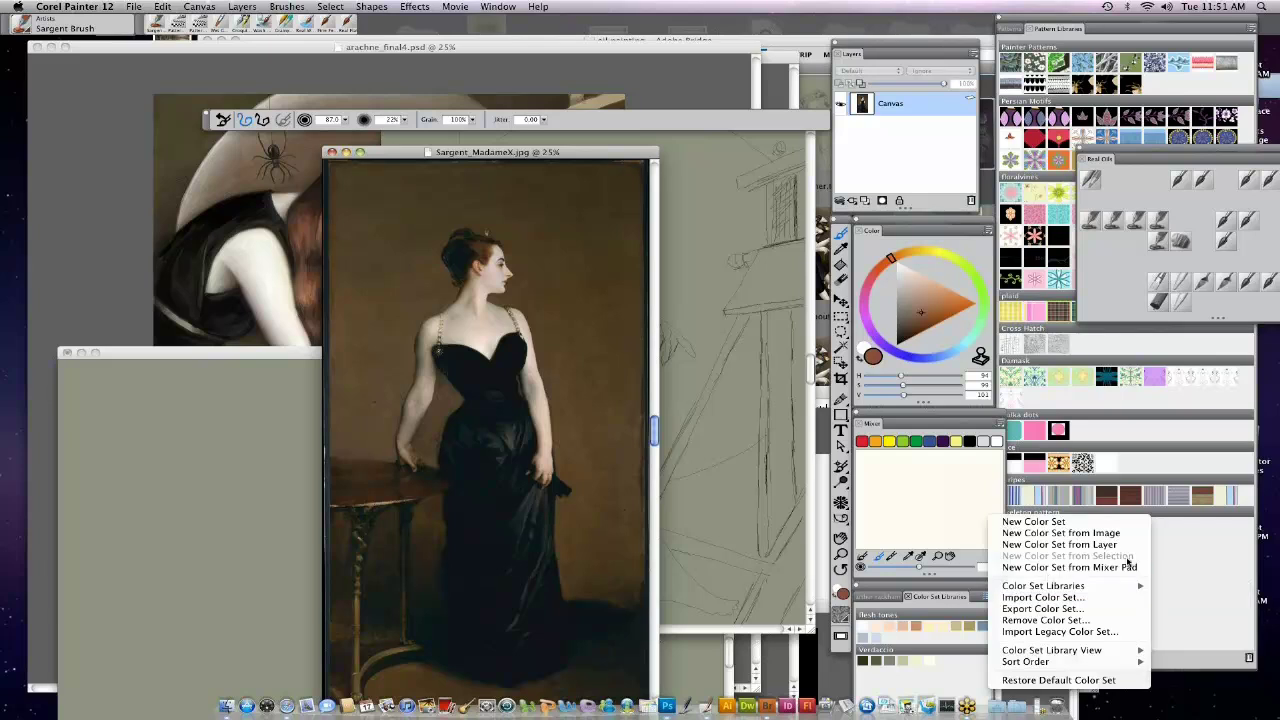
pyautogui.click(1125, 548)
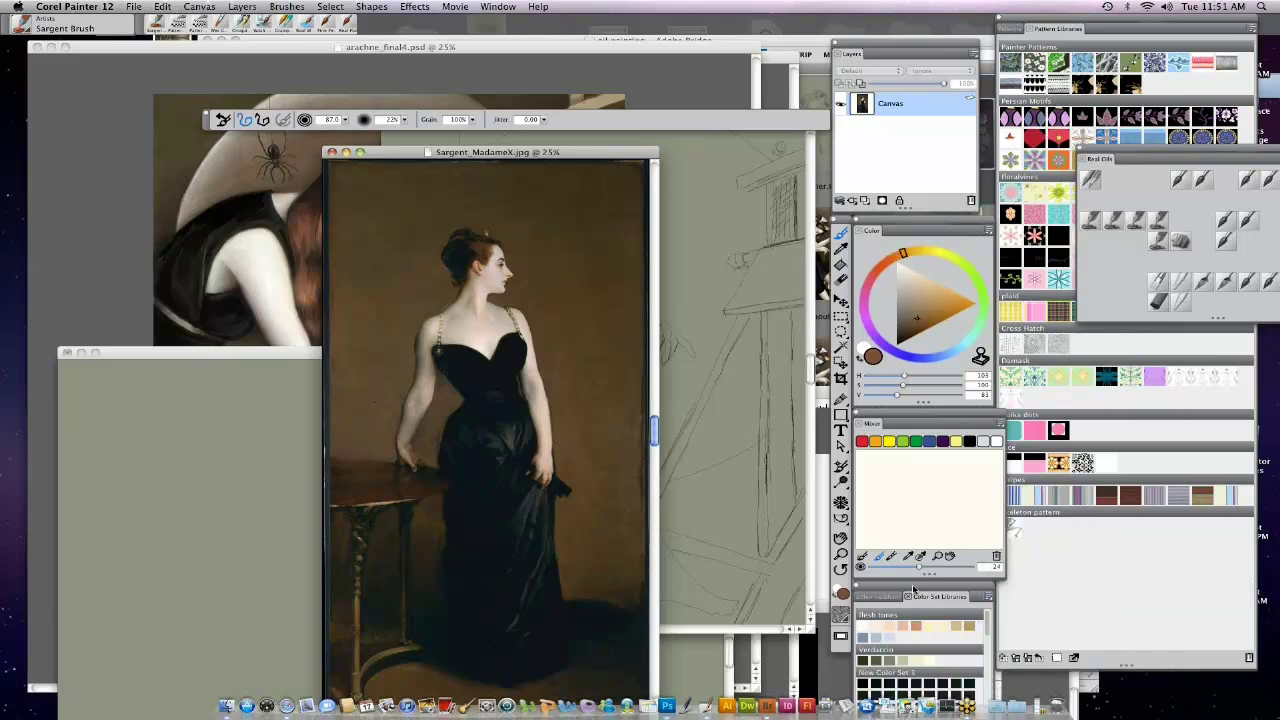
# Detach and enlarge the color set library to show all swatches, pick a muted grey, and place the library beside the mixer.
pyautogui.moveTo(916, 592); pyautogui.dragTo(1006, 213)
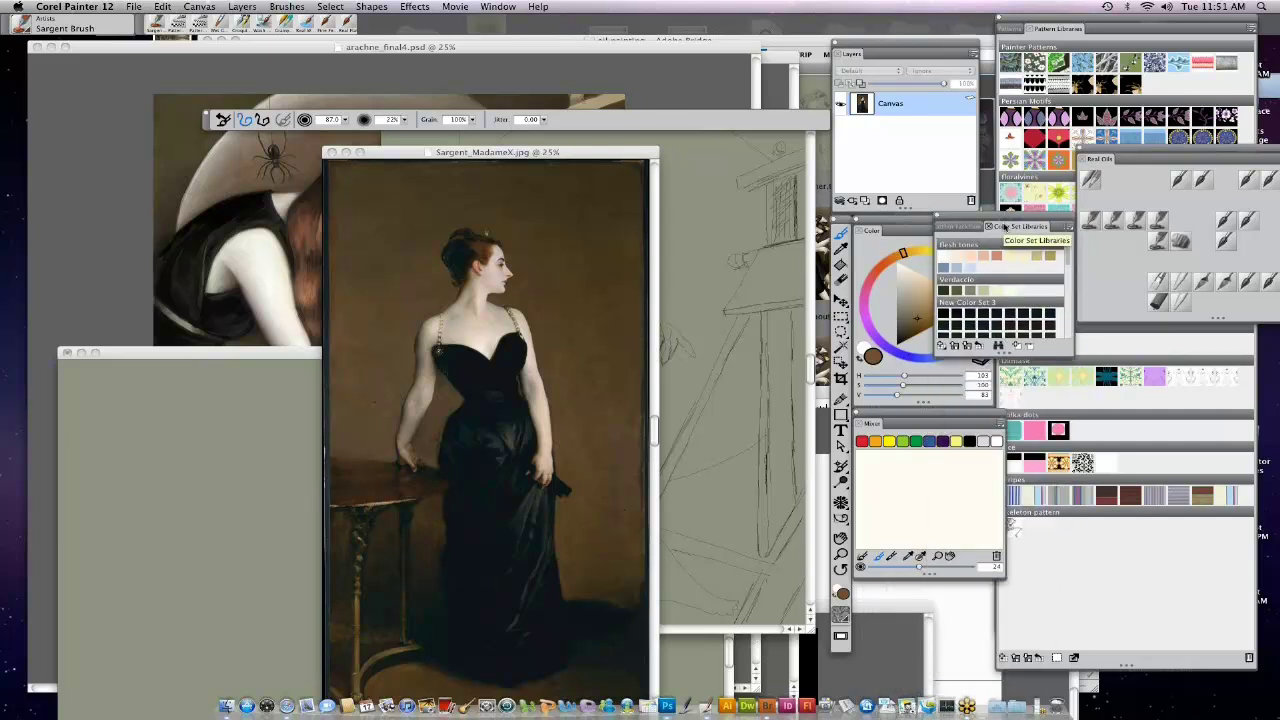
pyautogui.moveTo(1069, 354); pyautogui.dragTo(1070, 566)
pyautogui.moveTo(1122, 614); pyautogui.dragTo(1118, 640)
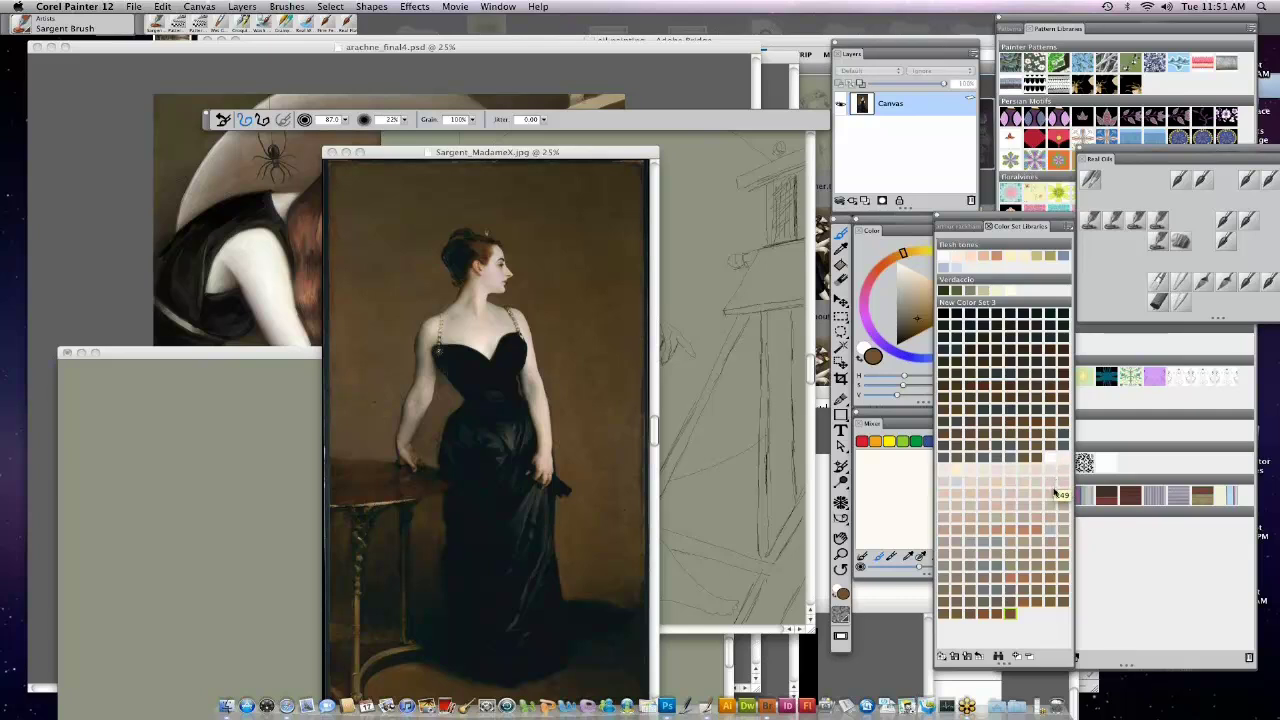
pyautogui.click(985, 562)
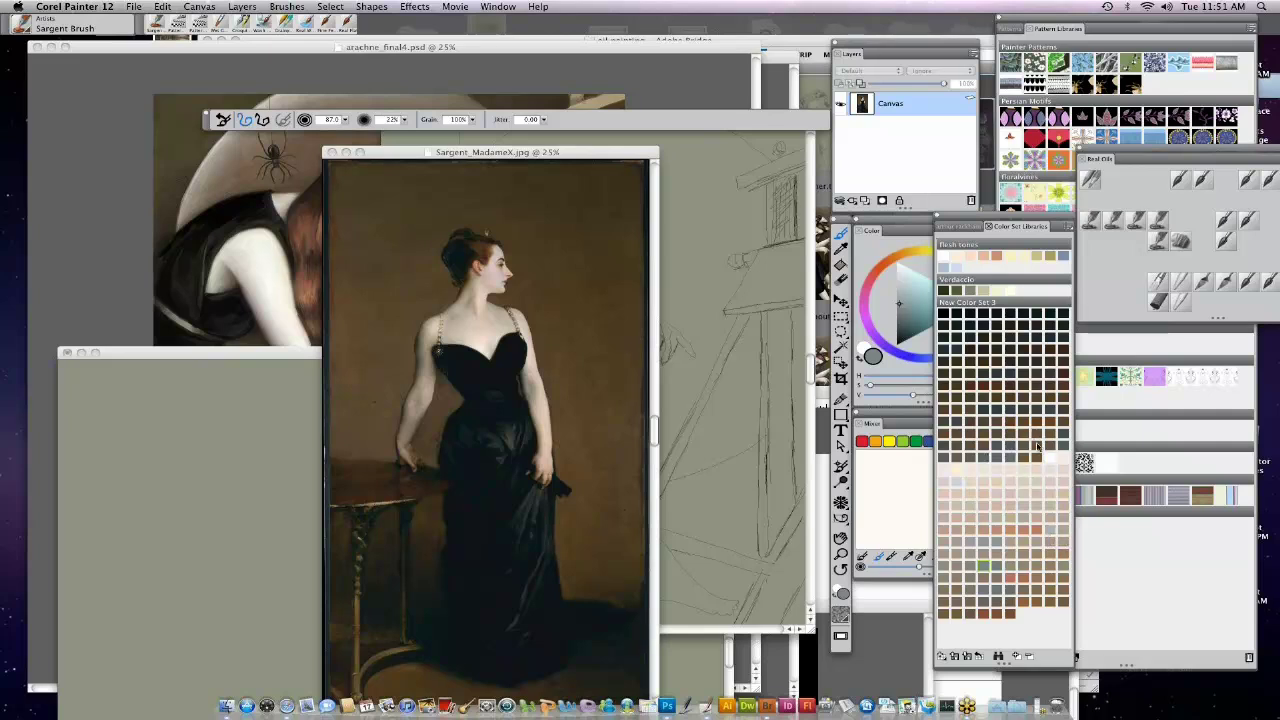
pyautogui.moveTo(1045, 229); pyautogui.dragTo(1141, 223)
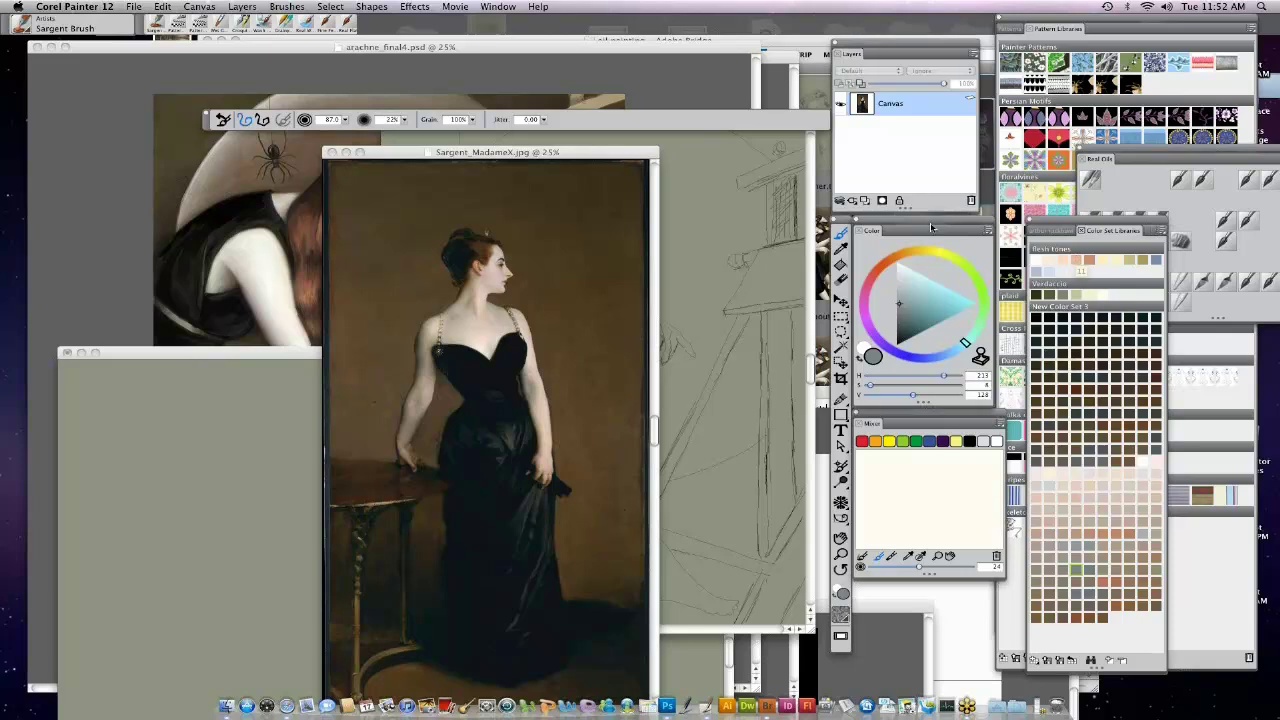
# Place the color wheel beside the mixer, dab the Verdaccio tones from dark to light across the pad, and blend them with the palette knife.
pyautogui.moveTo(930, 230); pyautogui.dragTo(824, 443)
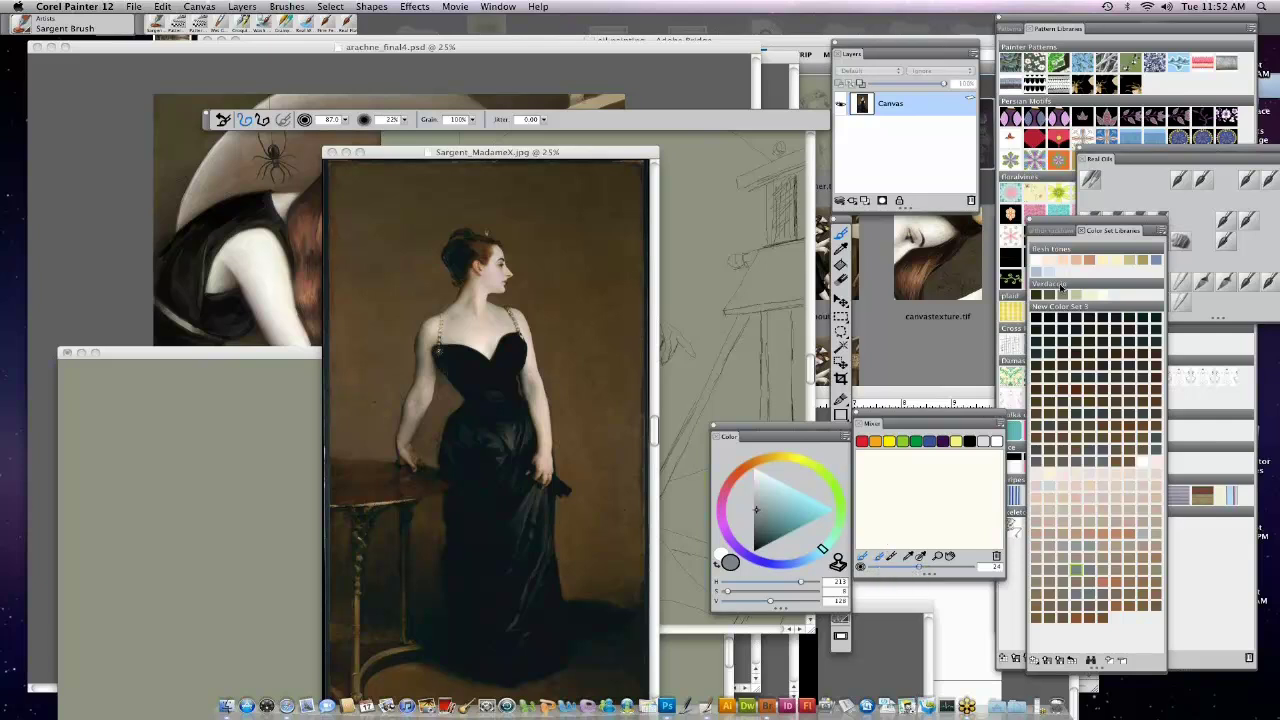
pyautogui.click(1040, 318)
pyautogui.moveTo(886, 480)
pyautogui.mouseDown()
pyautogui.moveTo(875, 475)
pyautogui.moveTo(877, 490)
pyautogui.moveTo(925, 464)
pyautogui.moveTo(925, 482)
pyautogui.moveTo(948, 475)
pyautogui.moveTo(942, 486)
pyautogui.mouseUp()
pyautogui.click(1050, 316)
pyautogui.click(1064, 297)
pyautogui.click(1072, 296)
pyautogui.click(1088, 296)
pyautogui.click(1103, 295)
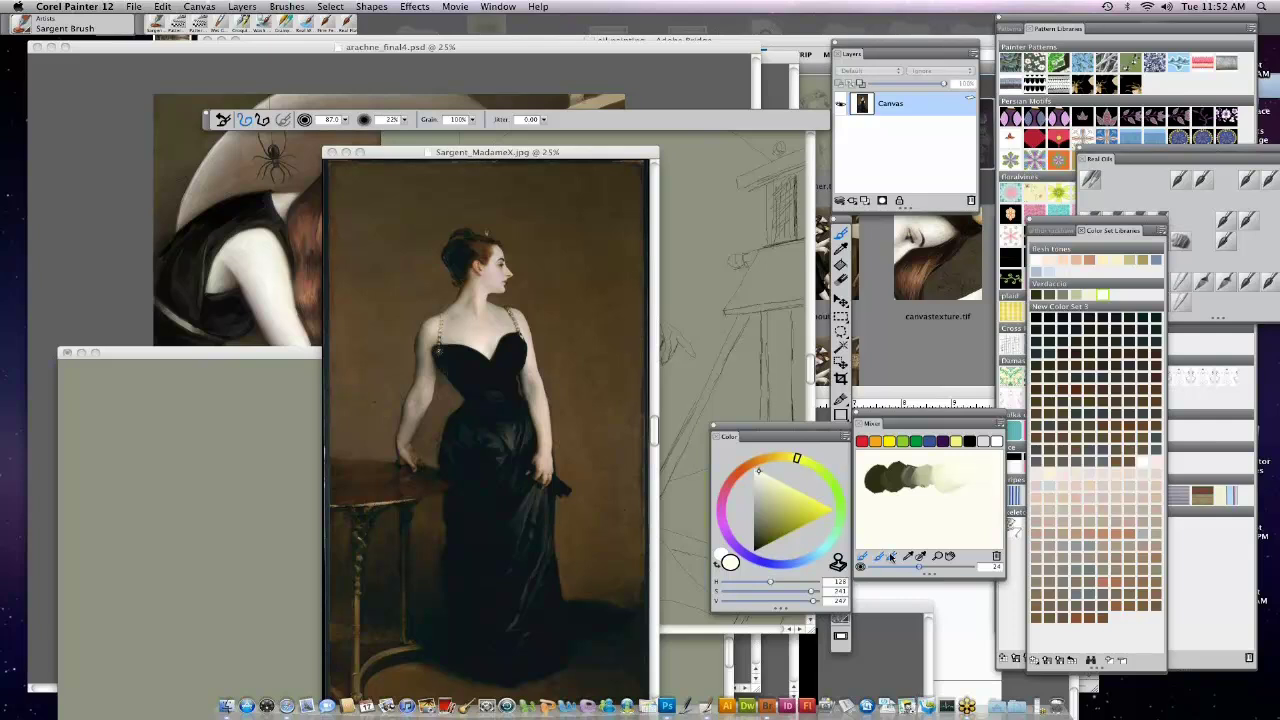
pyautogui.click(893, 557)
pyautogui.moveTo(932, 470)
pyautogui.mouseDown()
pyautogui.moveTo(946, 470)
pyautogui.moveTo(864, 488)
pyautogui.moveTo(936, 470)
pyautogui.moveTo(922, 474)
pyautogui.mouseUp()
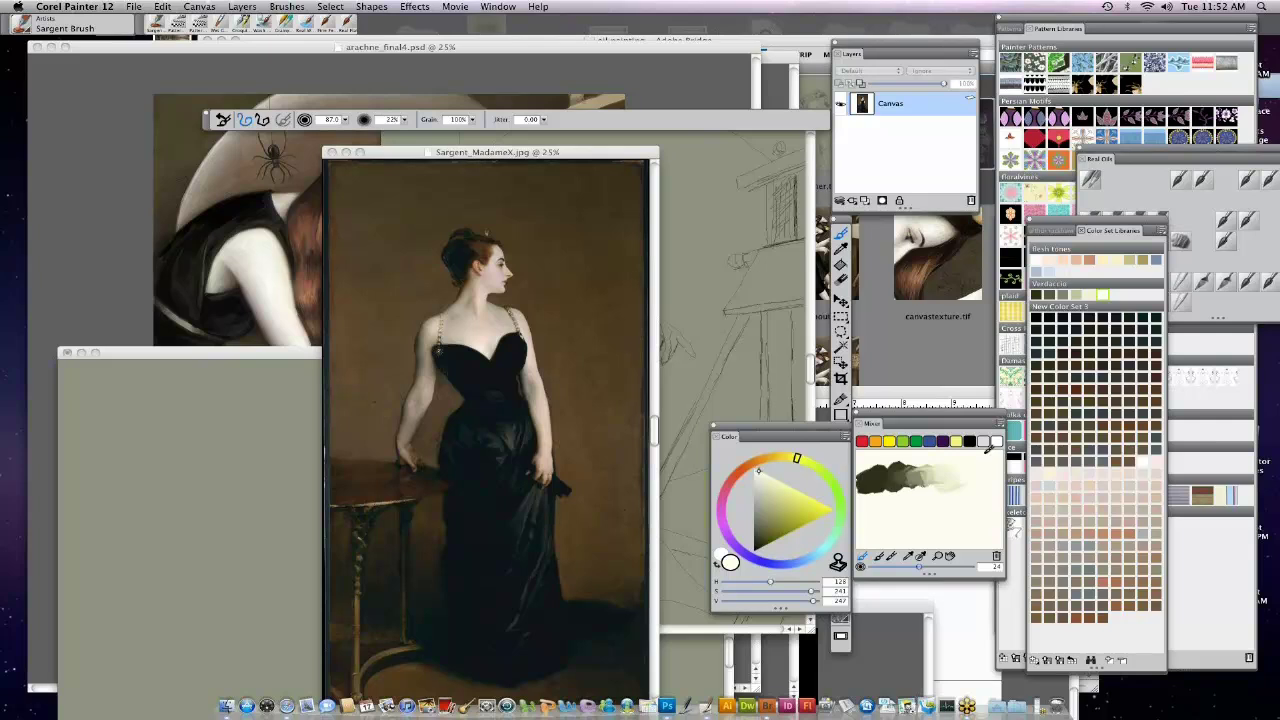
# Dab the blue-grey flesh tone swatches from dark to light in a row below the green tones on the mixer pad.
pyautogui.click(1156, 262)
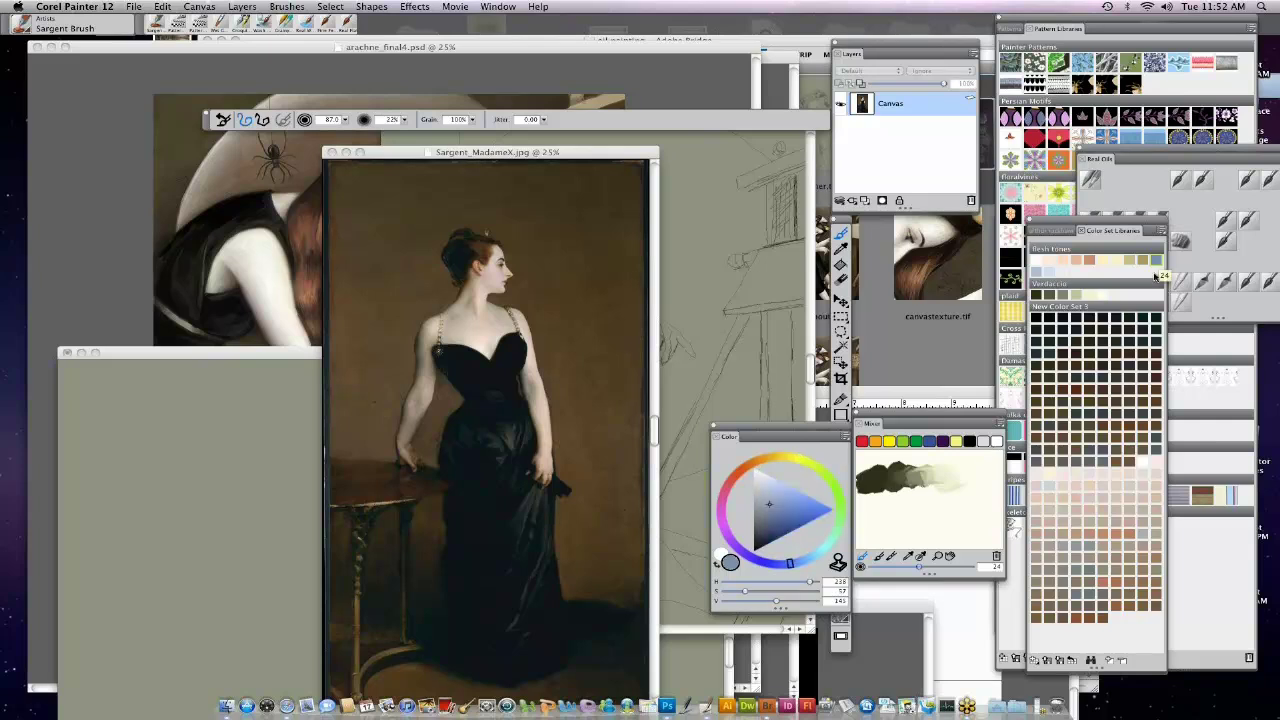
pyautogui.click(880, 558)
pyautogui.moveTo(872, 497)
pyautogui.mouseDown()
pyautogui.moveTo(866, 510)
pyautogui.moveTo(915, 487)
pyautogui.mouseUp()
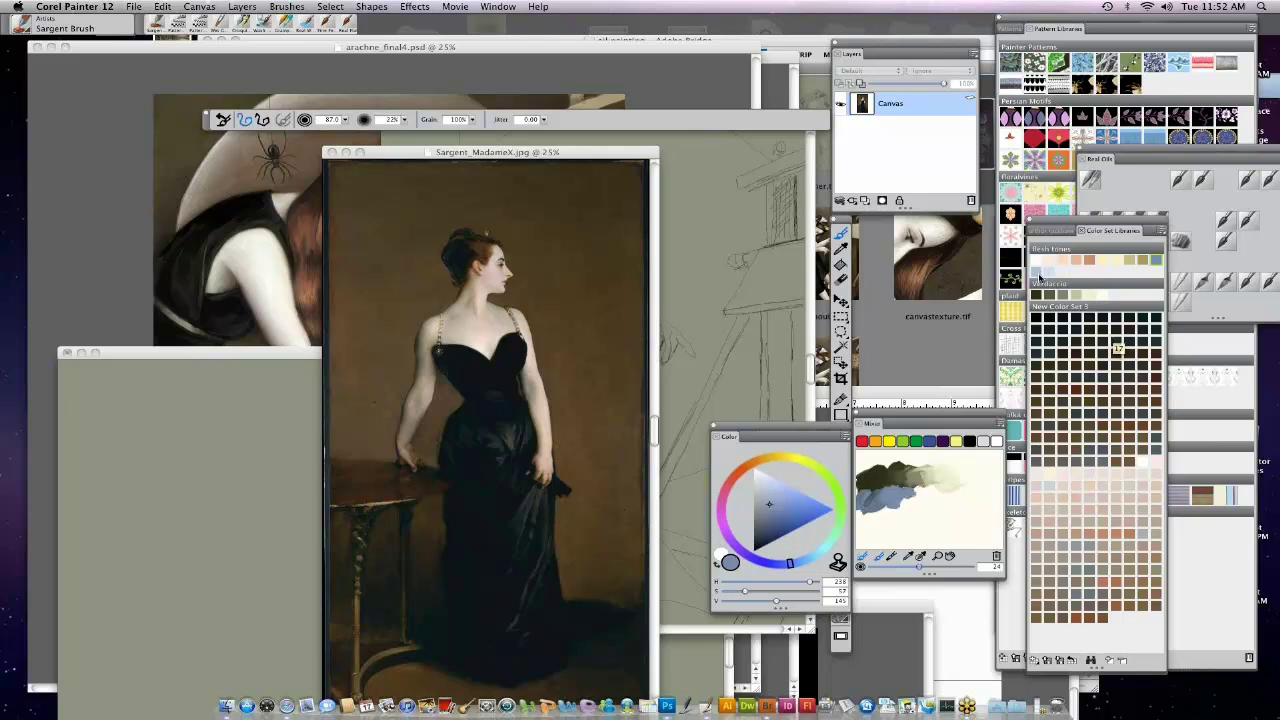
pyautogui.click(1040, 272)
pyautogui.click(1049, 276)
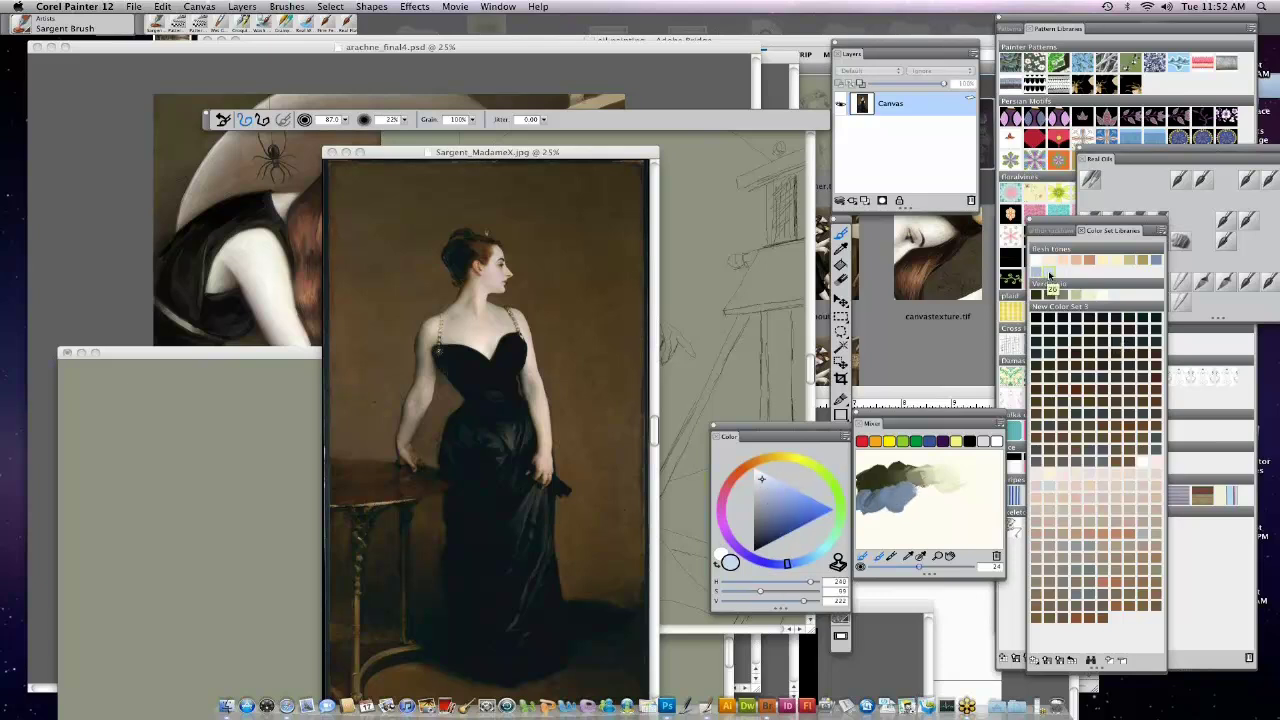
pyautogui.moveTo(928, 484); pyautogui.dragTo(920, 498)
# Add progressively lighter blue tints from the color wheel to the blue row and blend it with the palette knife.
pyautogui.click(767, 490)
pyautogui.click(764, 486)
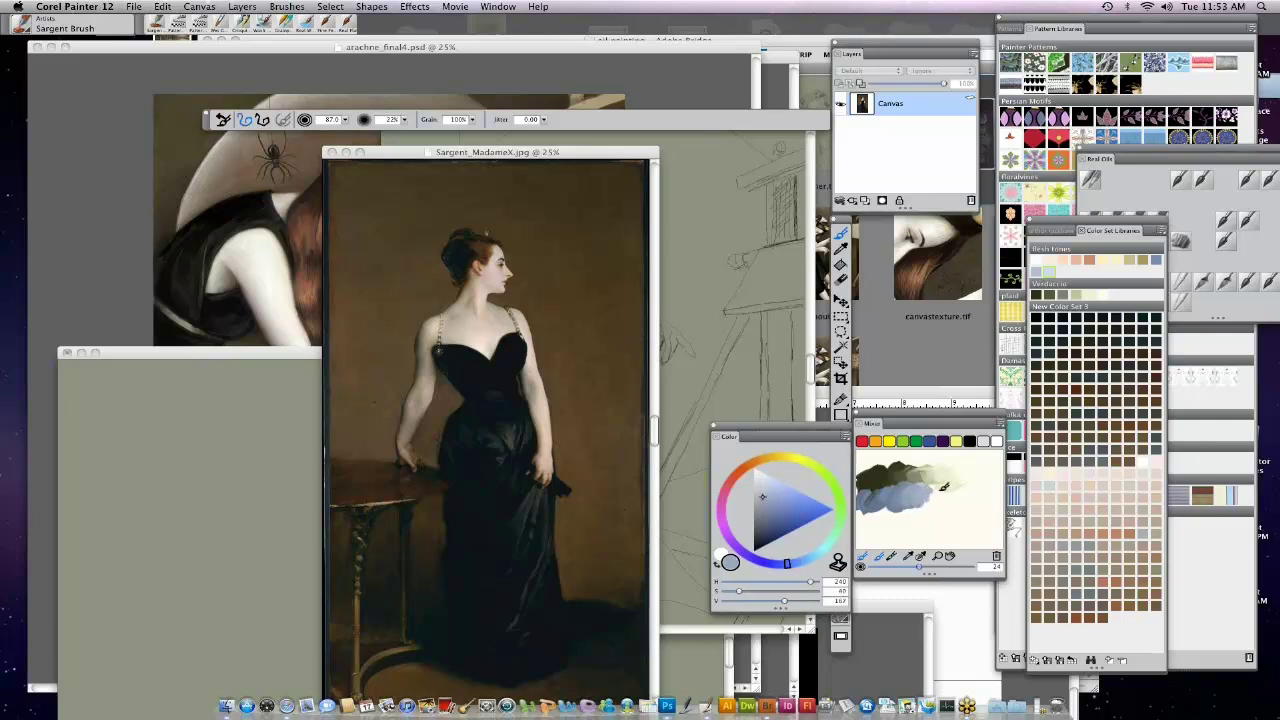
pyautogui.click(763, 484)
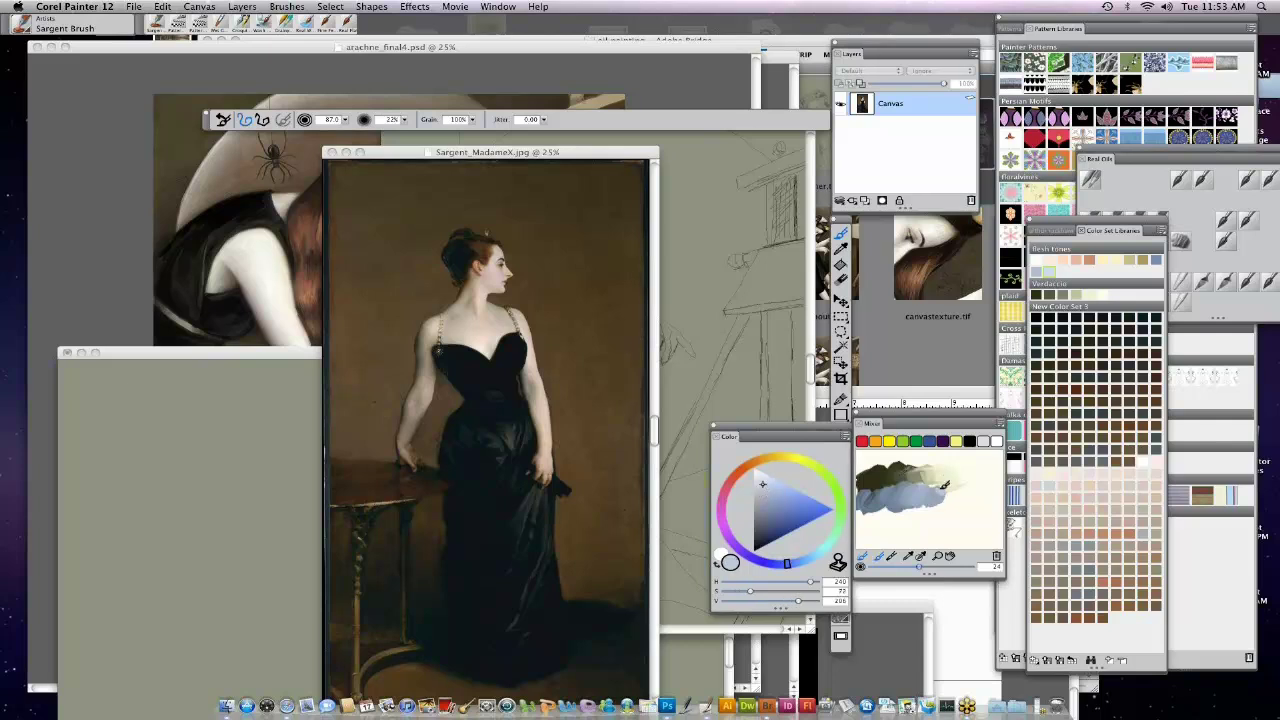
pyautogui.click(759, 477)
pyautogui.moveTo(975, 471); pyautogui.dragTo(958, 484)
pyautogui.click(866, 556)
pyautogui.moveTo(896, 486); pyautogui.dragTo(868, 494)
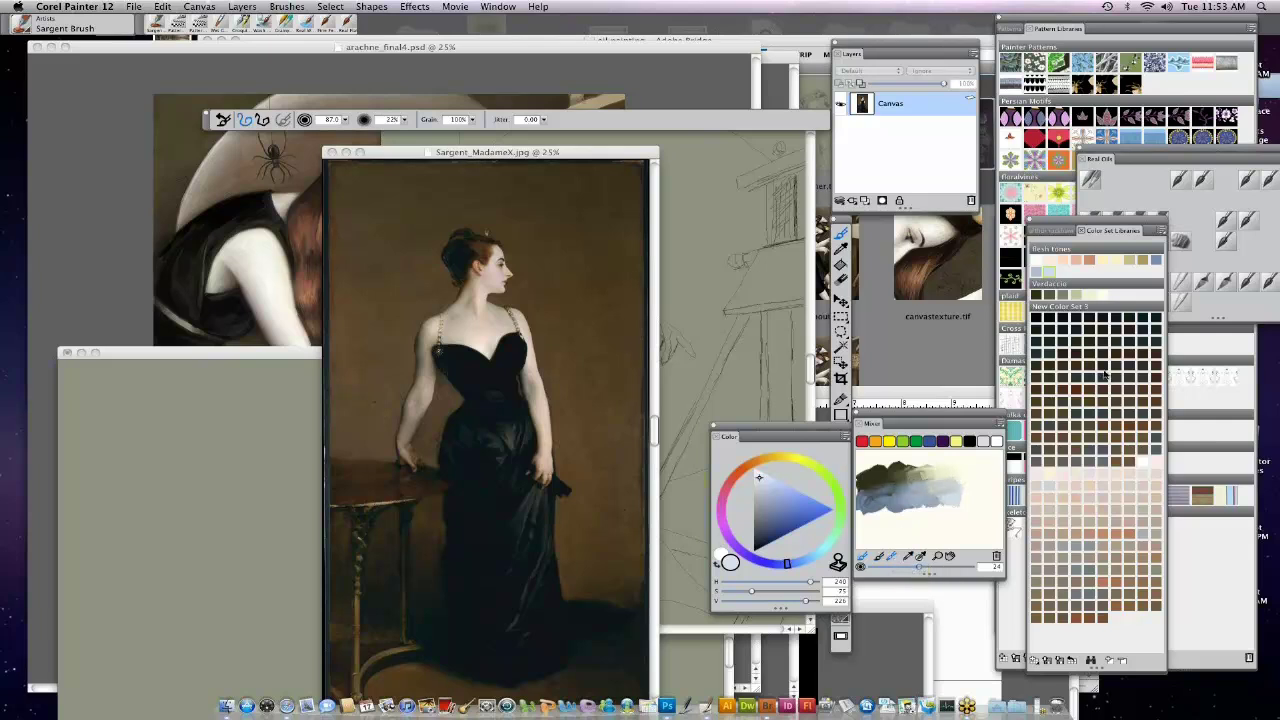
# Dab the peach flesh tones from dark to light below the blue row on the mixer pad and blend them together.
pyautogui.click(1091, 263)
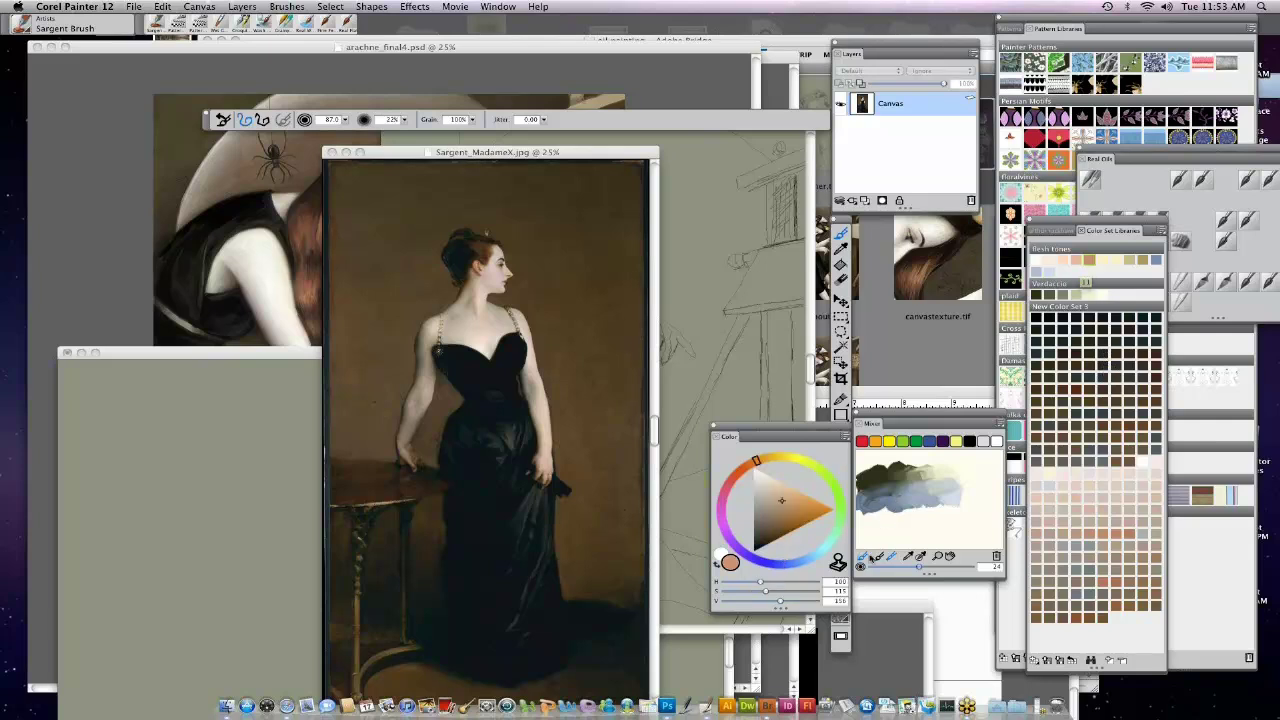
pyautogui.moveTo(878, 510)
pyautogui.mouseDown()
pyautogui.moveTo(868, 522)
pyautogui.moveTo(912, 510)
pyautogui.mouseUp()
pyautogui.click(1081, 263)
pyautogui.click(1066, 262)
pyautogui.click(1048, 268)
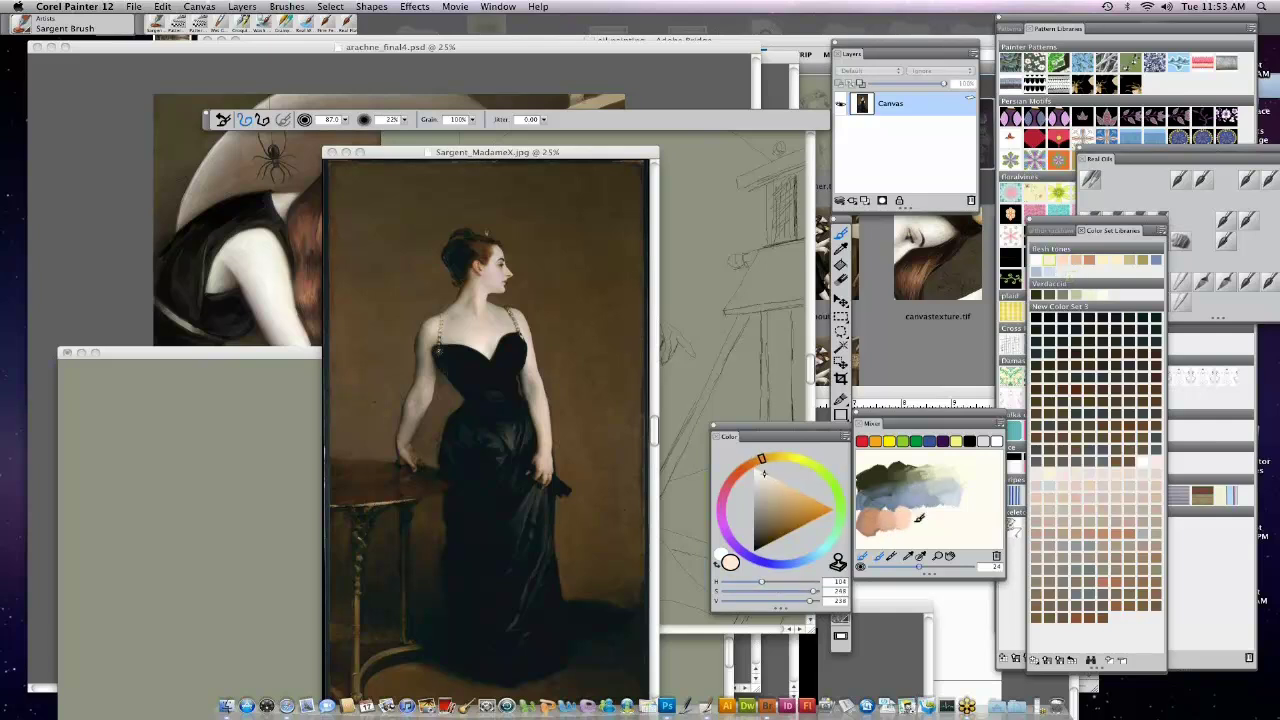
pyautogui.click(1046, 266)
pyautogui.moveTo(932, 503); pyautogui.dragTo(941, 520)
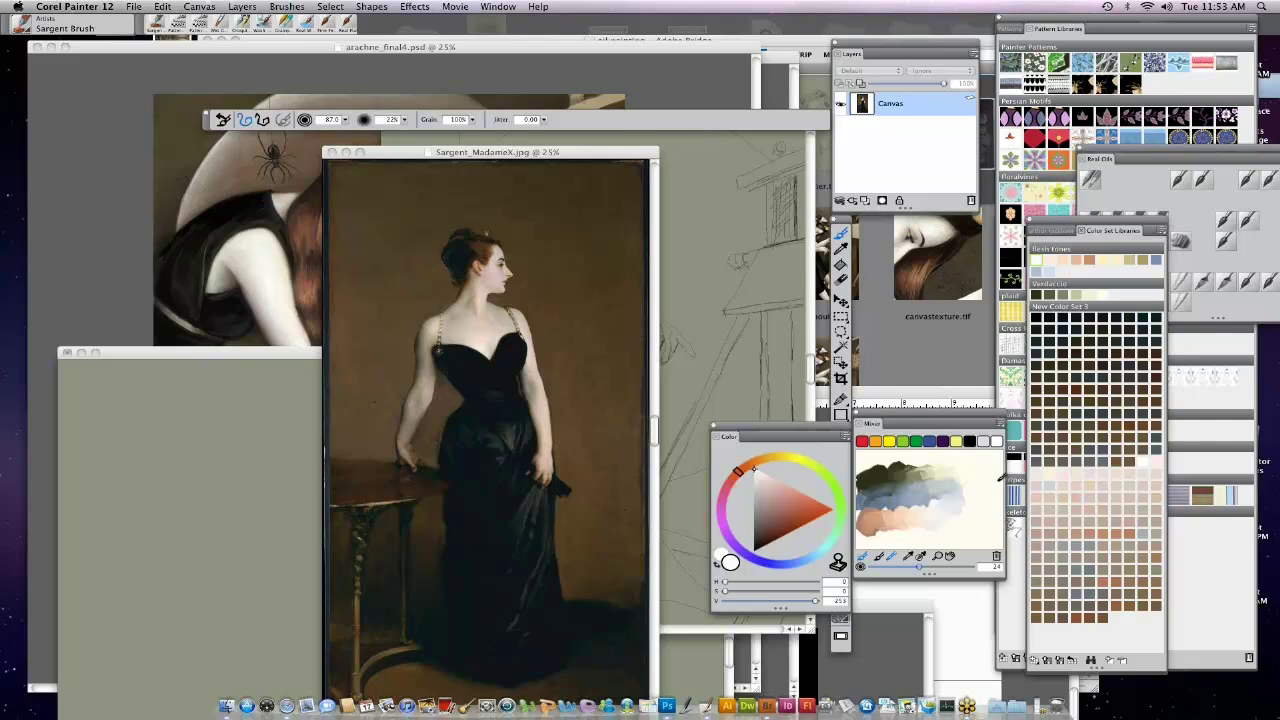
# Arrange the Madame X reference beside the sketch and move the brush options and color set library out of the way.
pyautogui.moveTo(640, 152); pyautogui.dragTo(336, 185)
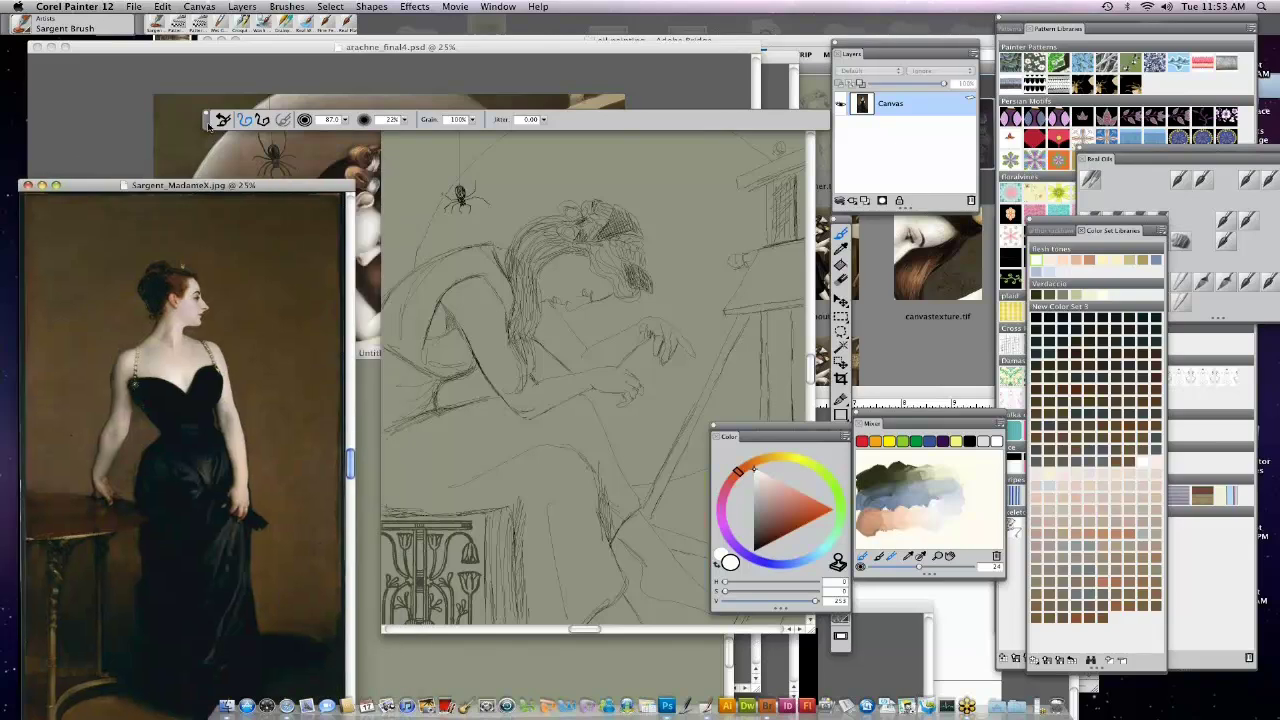
pyautogui.moveTo(208, 125); pyautogui.dragTo(208, 79)
pyautogui.moveTo(577, 121); pyautogui.dragTo(690, 165)
pyautogui.click(843, 235)
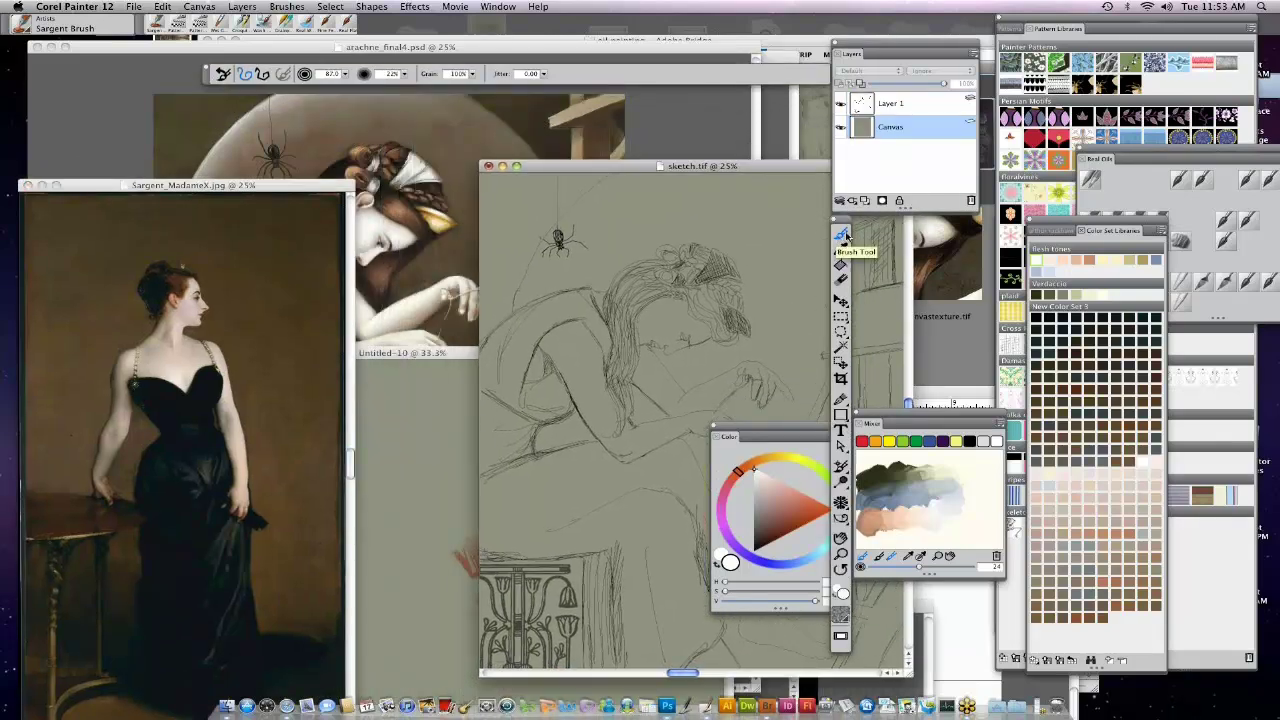
pyautogui.click(1126, 222)
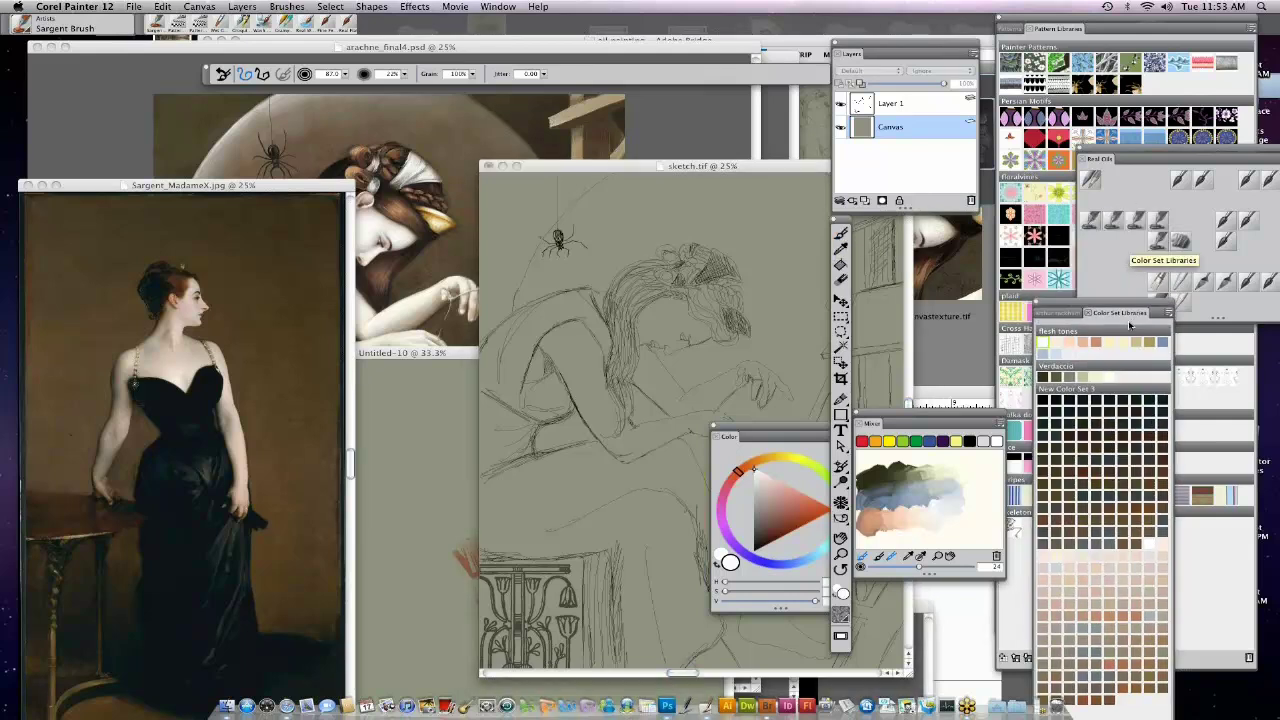
# Set the brush size to 71 and jitter to 0.07, try a stroke beside the figure's head, and undo it.
pyautogui.click(788, 270)
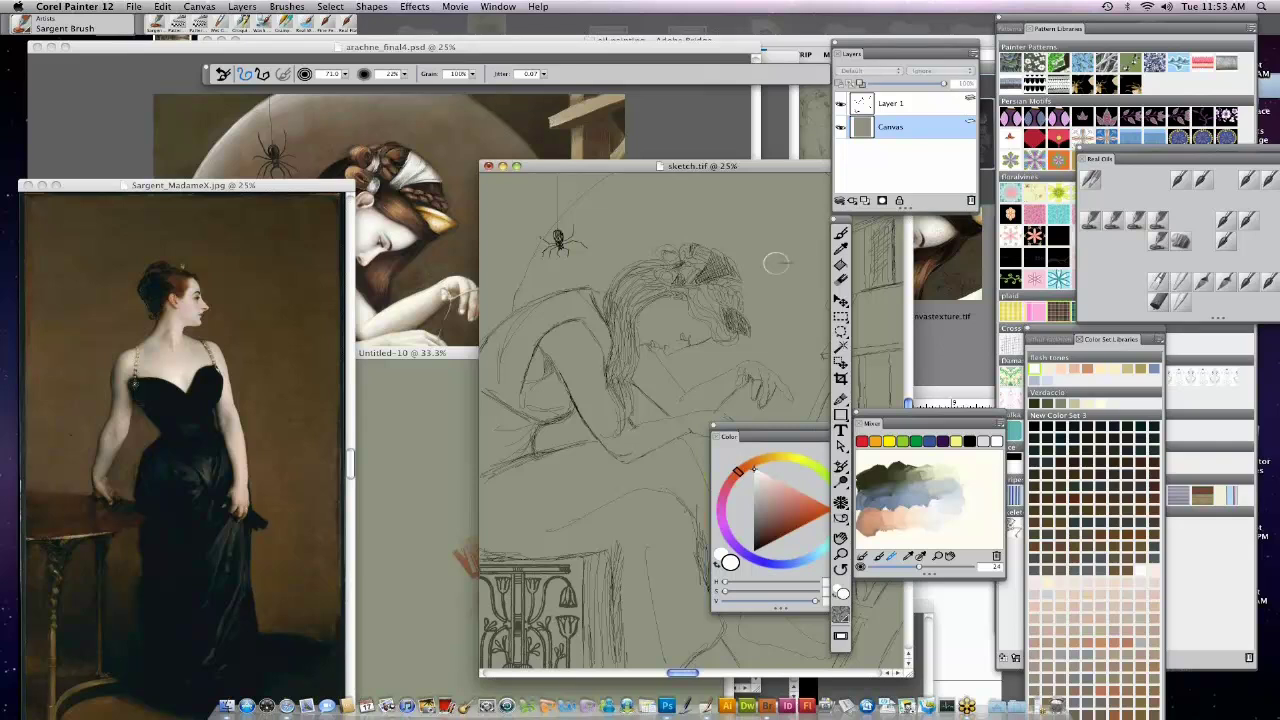
pyautogui.moveTo(774, 266)
pyautogui.mouseDown()
pyautogui.moveTo(758, 254)
pyautogui.moveTo(768, 300)
pyautogui.moveTo(782, 258)
pyautogui.mouseUp()
pyautogui.press('super+z')
pyautogui.click(875, 518)
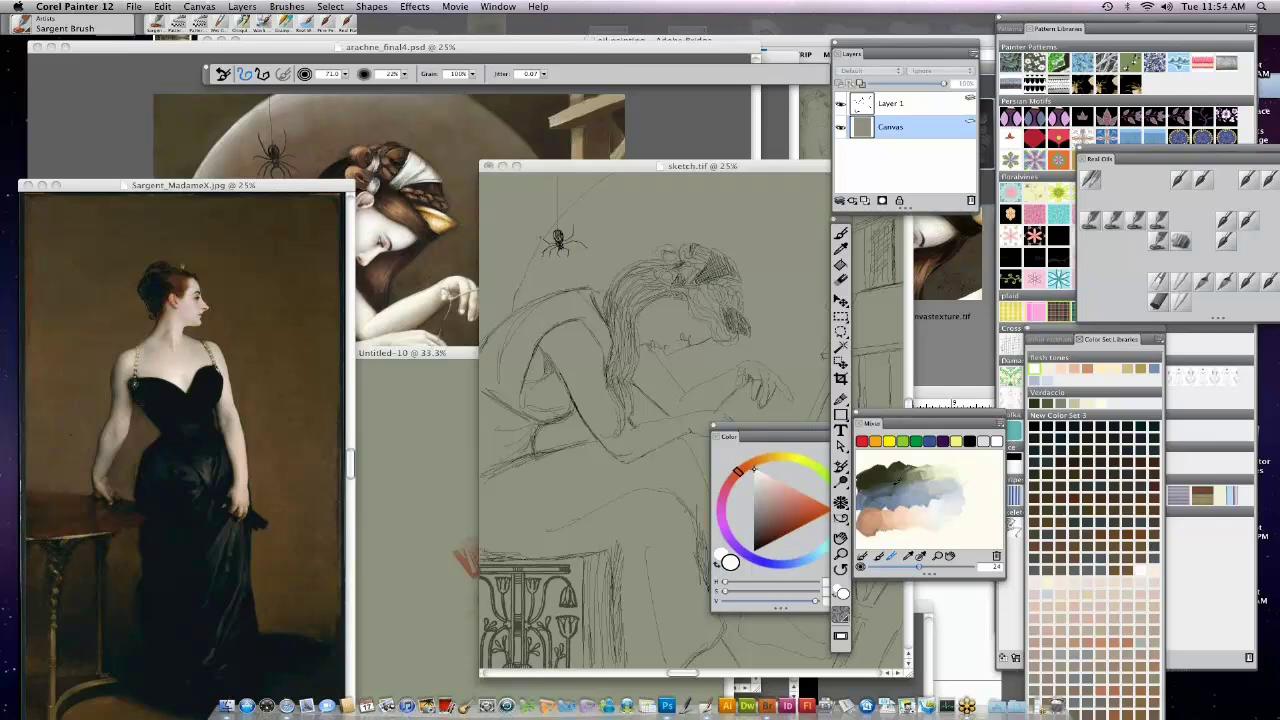
pyautogui.click(762, 500)
pyautogui.click(965, 49)
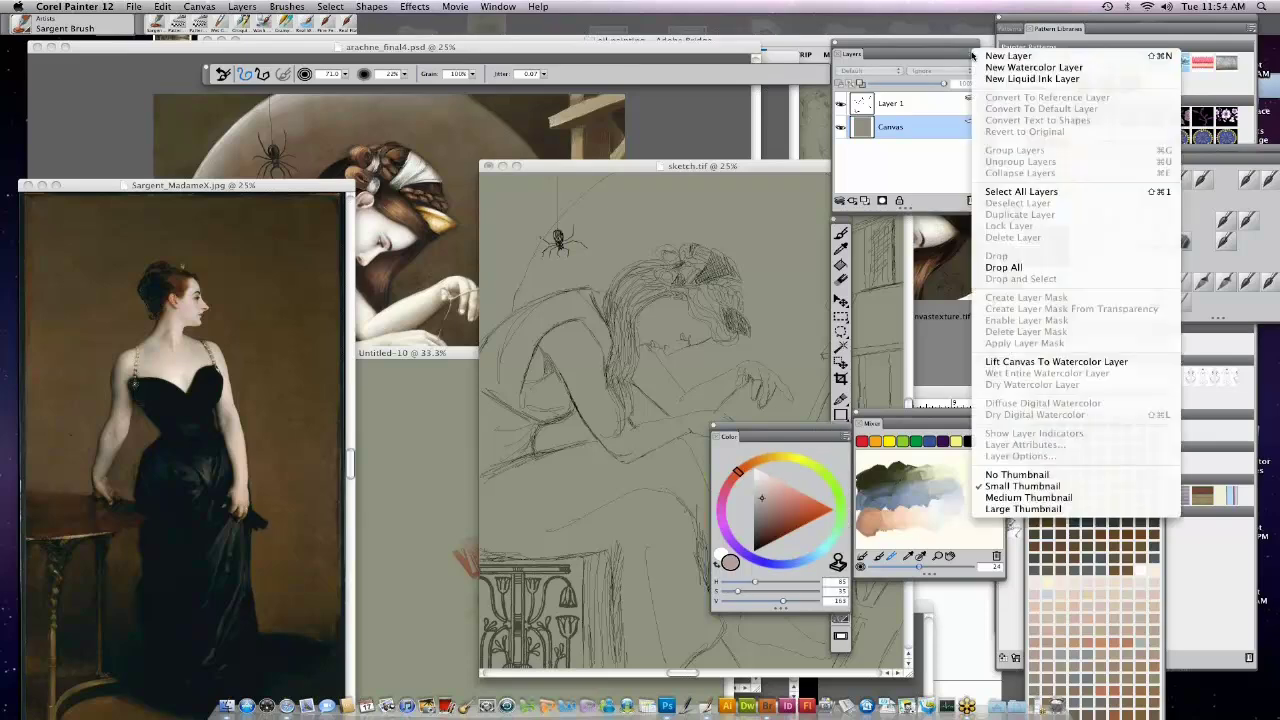
pyautogui.click(1005, 55)
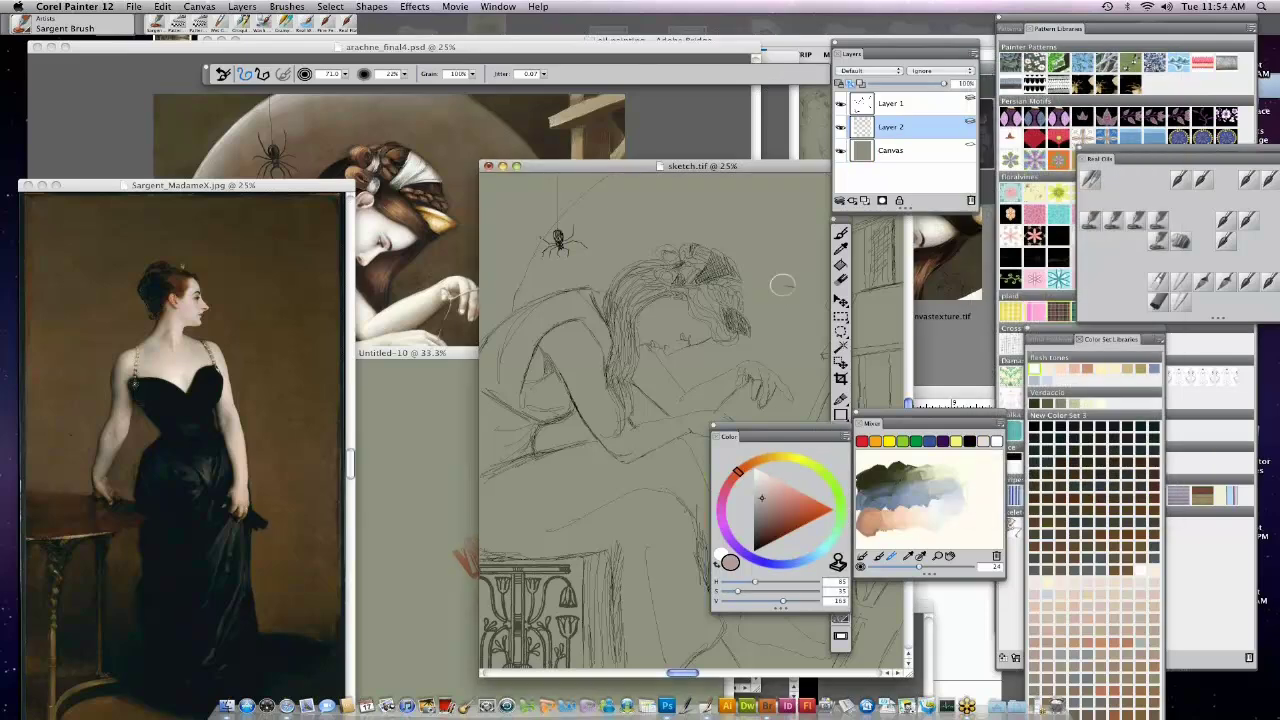
pyautogui.click(970, 200)
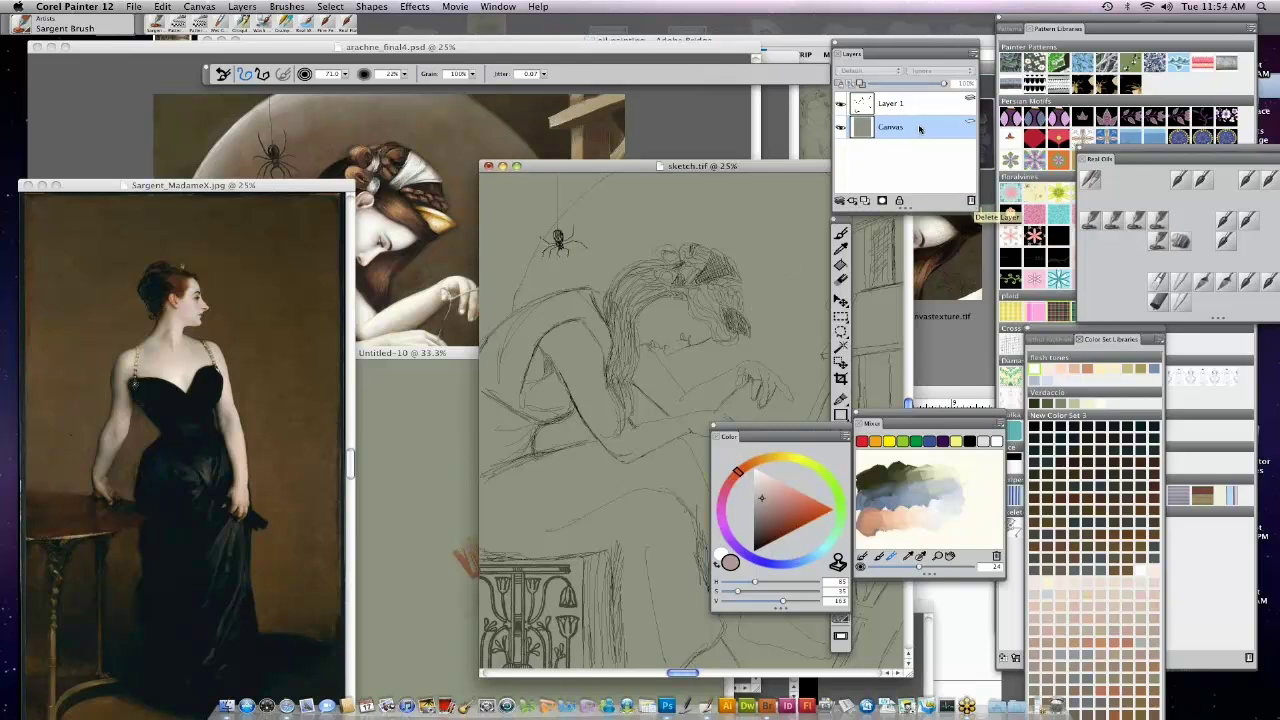
# Sample the peach flesh tone from the mixer, darken it to a muted reddish brown, and paint soft strokes beside the figure's head.
pyautogui.click(762, 513)
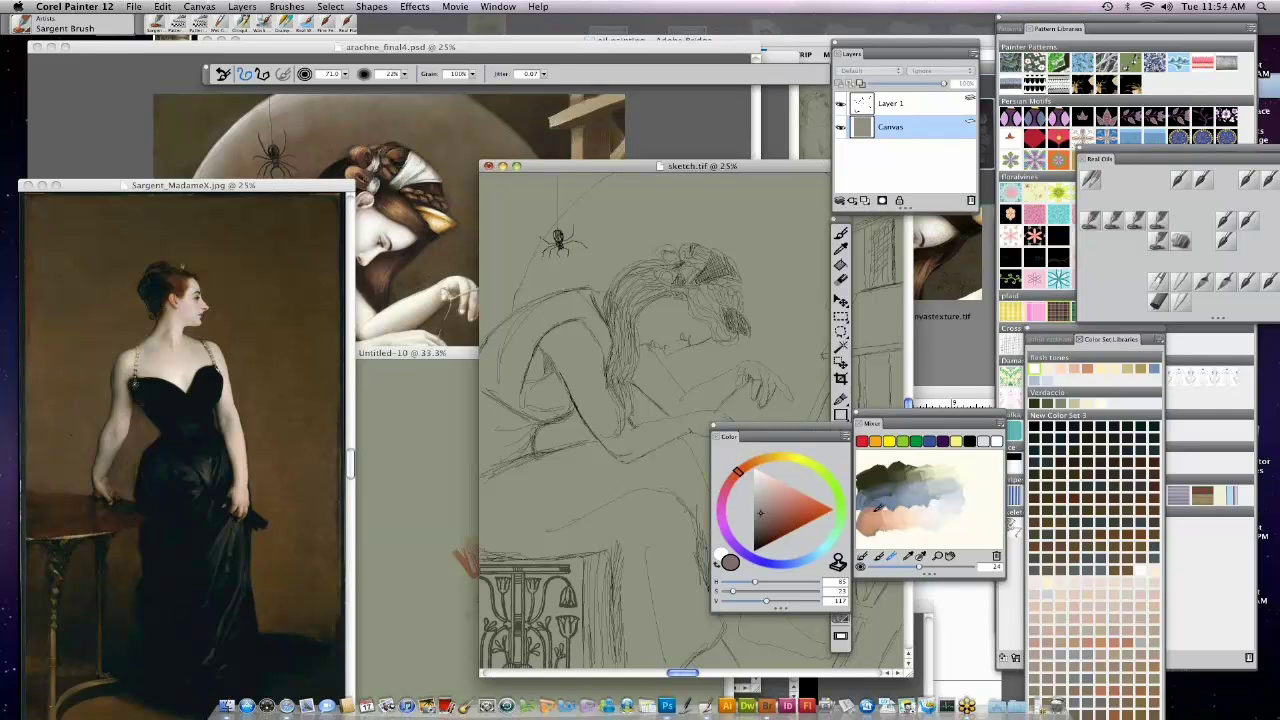
pyautogui.click(907, 556)
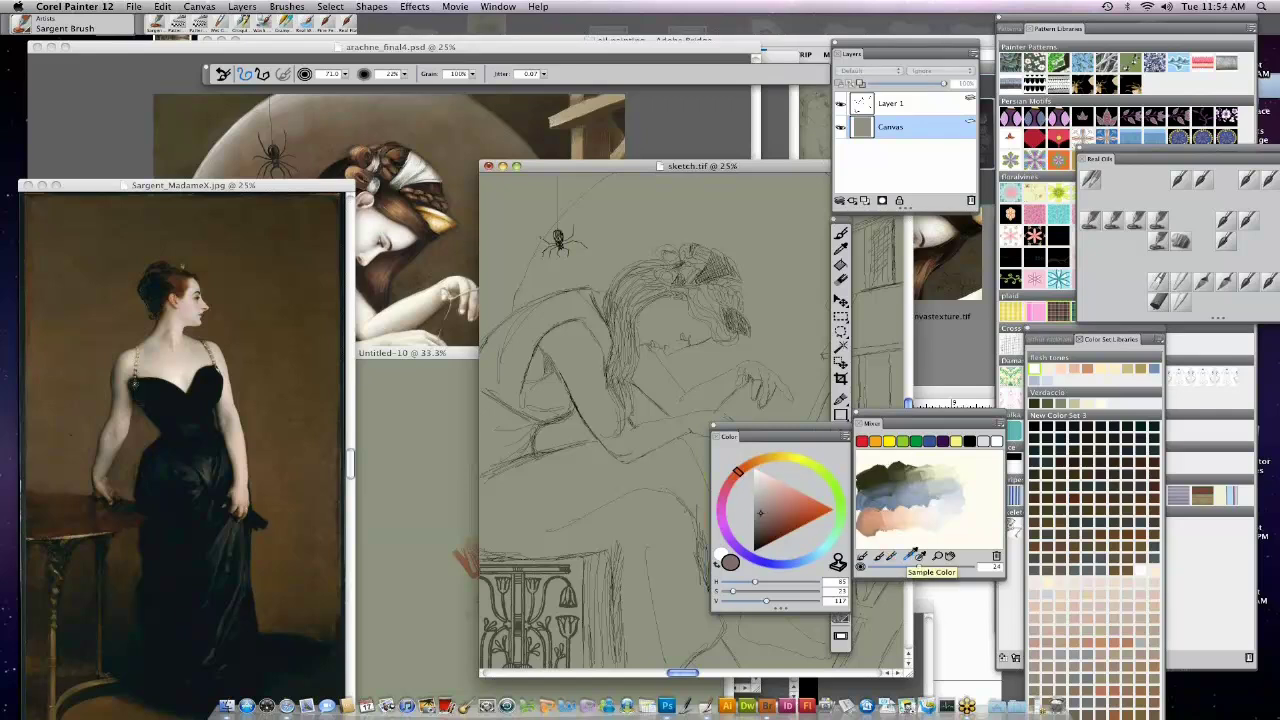
pyautogui.click(880, 505)
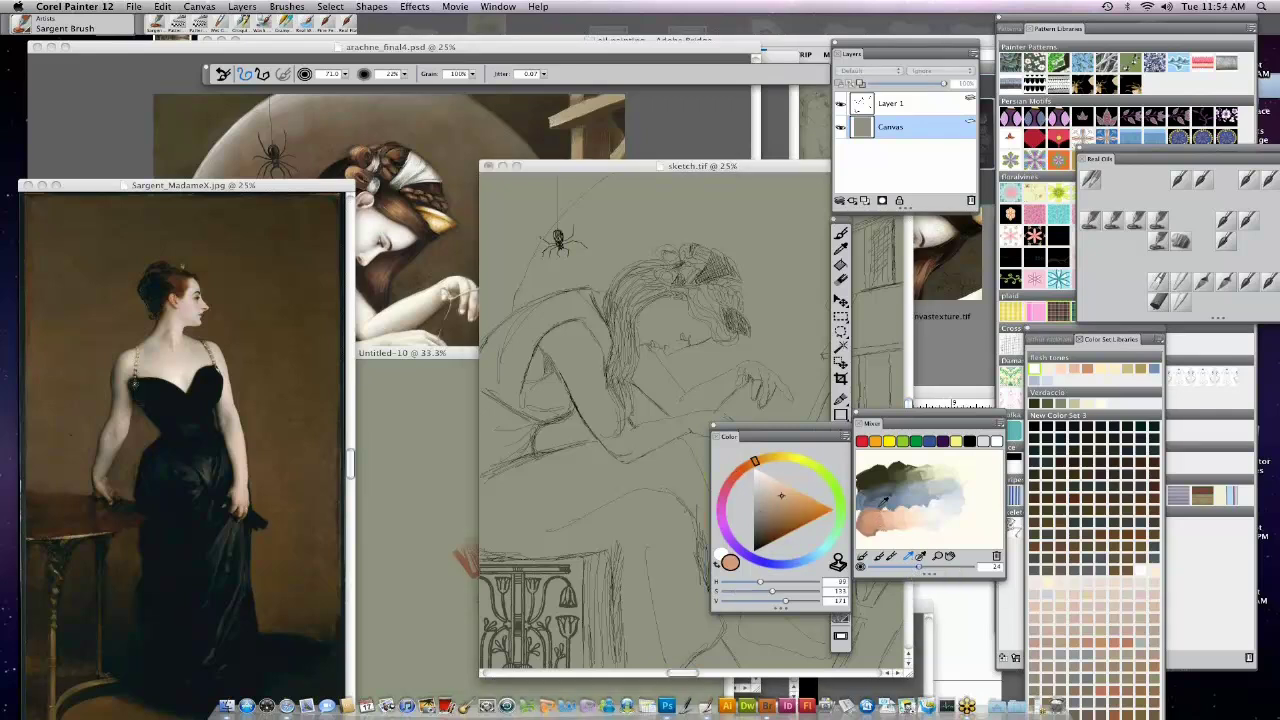
pyautogui.moveTo(782, 503); pyautogui.dragTo(773, 516)
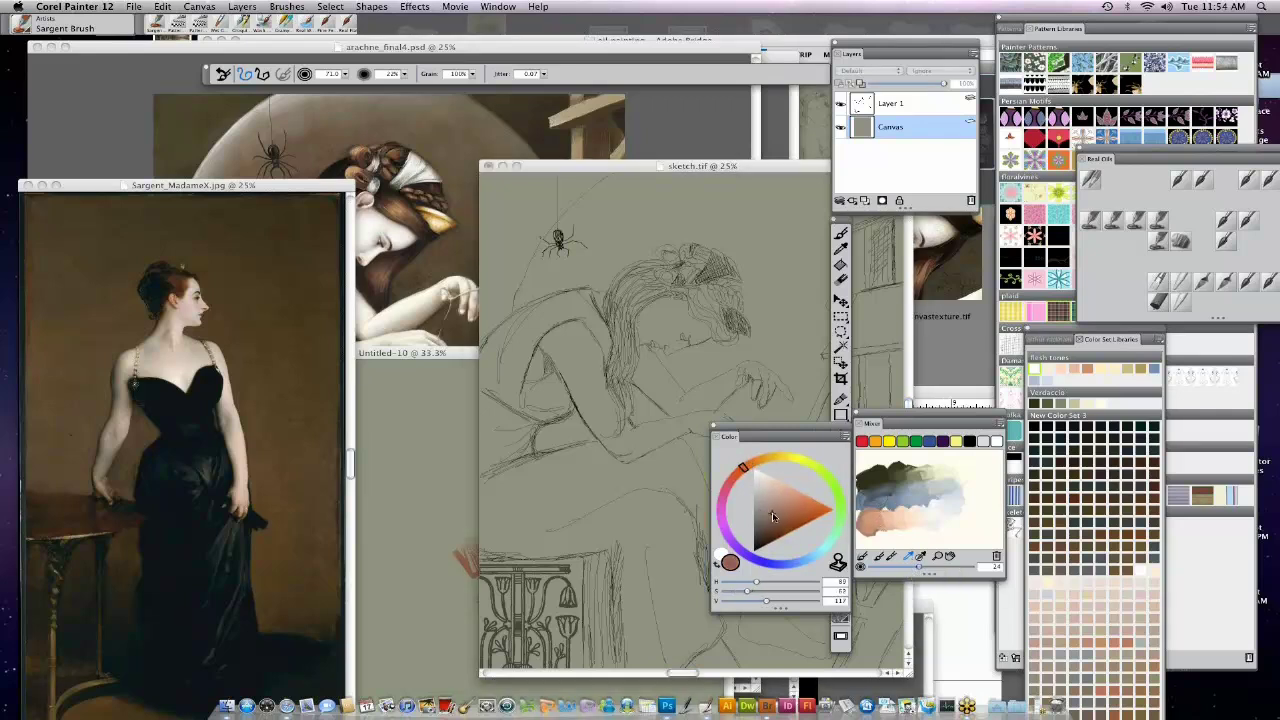
pyautogui.click(776, 322)
pyautogui.moveTo(766, 294)
pyautogui.mouseDown()
pyautogui.moveTo(780, 290)
pyautogui.moveTo(763, 285)
pyautogui.moveTo(766, 324)
pyautogui.mouseUp()
# Darken the color to a deep reddish brown and paint broad strokes around the figure's head and below the face on the canvas.
pyautogui.moveTo(773, 516); pyautogui.dragTo(765, 527)
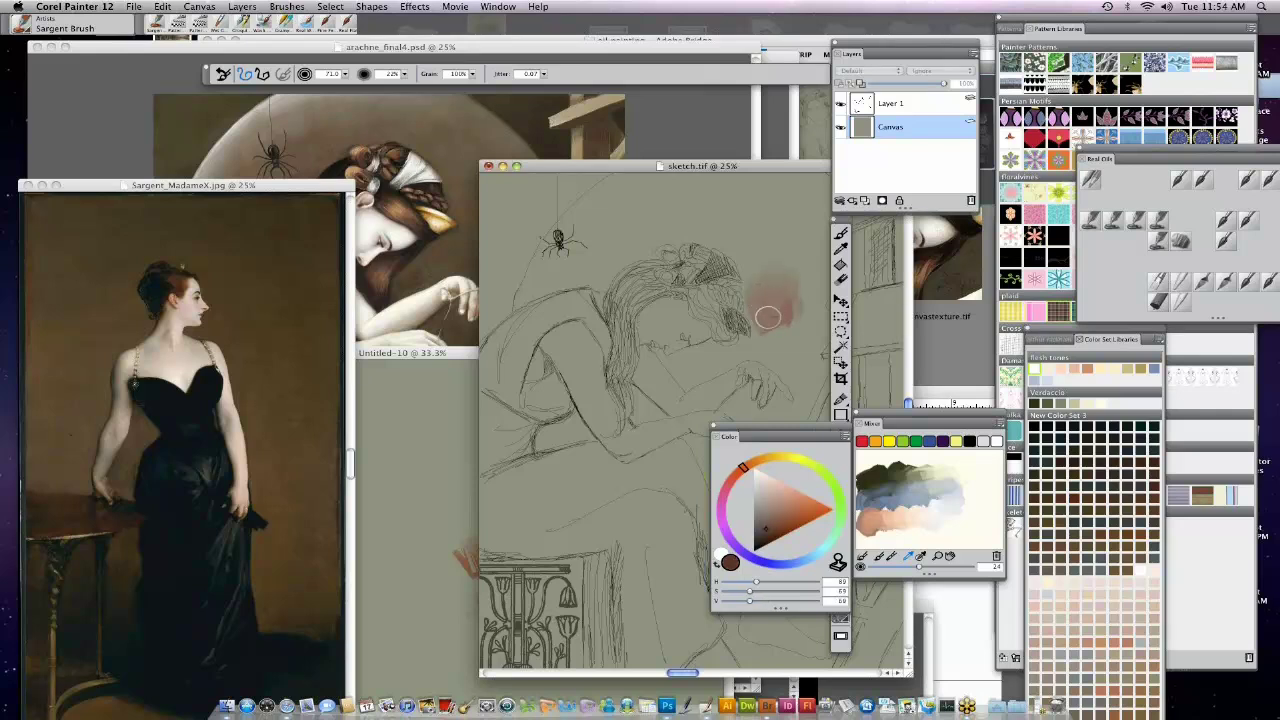
pyautogui.moveTo(766, 288)
pyautogui.mouseDown()
pyautogui.moveTo(761, 318)
pyautogui.moveTo(749, 269)
pyautogui.moveTo(761, 295)
pyautogui.moveTo(766, 271)
pyautogui.moveTo(785, 331)
pyautogui.moveTo(779, 248)
pyautogui.moveTo(766, 271)
pyautogui.moveTo(734, 238)
pyautogui.moveTo(757, 288)
pyautogui.moveTo(777, 273)
pyautogui.moveTo(756, 261)
pyautogui.moveTo(772, 300)
pyautogui.moveTo(727, 236)
pyautogui.moveTo(733, 249)
pyautogui.moveTo(697, 229)
pyautogui.moveTo(775, 255)
pyautogui.mouseUp()
pyautogui.moveTo(763, 340)
pyautogui.mouseDown()
pyautogui.moveTo(680, 364)
pyautogui.moveTo(715, 345)
pyautogui.moveTo(701, 352)
pyautogui.moveTo(722, 364)
pyautogui.moveTo(690, 374)
pyautogui.moveTo(668, 360)
pyautogui.moveTo(766, 354)
pyautogui.moveTo(784, 366)
pyautogui.moveTo(800, 330)
pyautogui.moveTo(786, 350)
pyautogui.mouseUp()
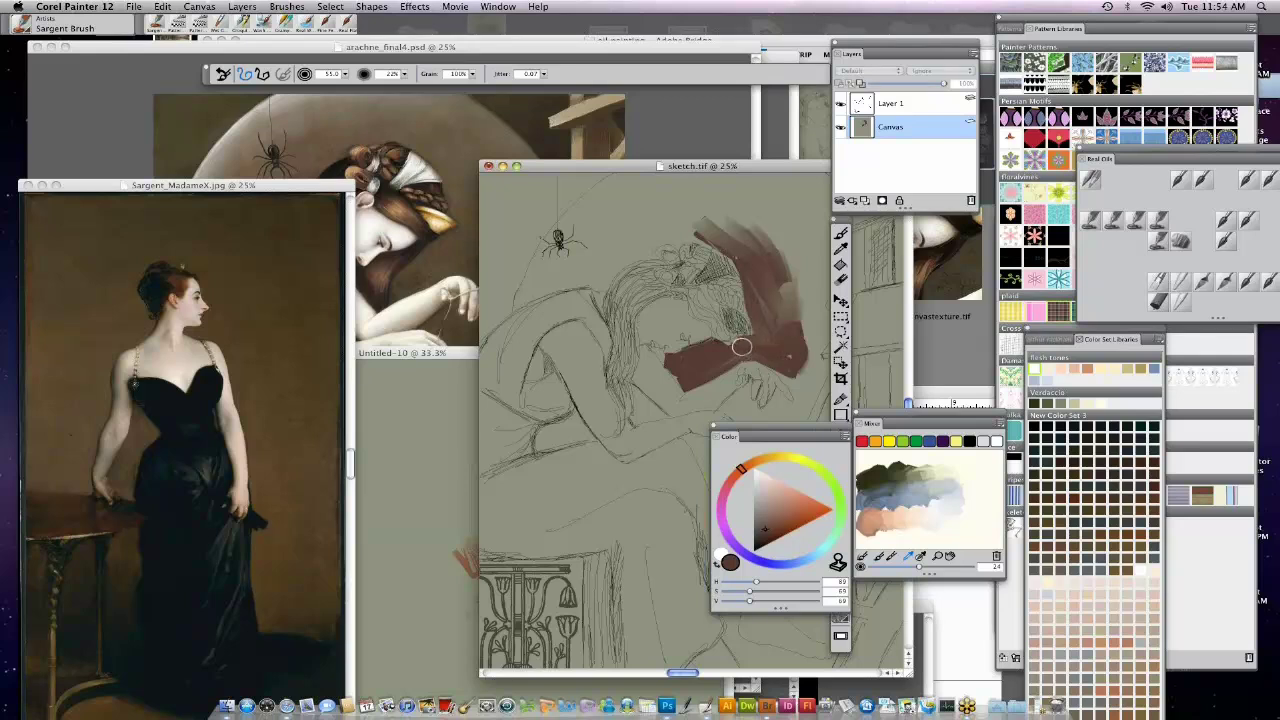
# Extend the reddish brown arc over the figure's head, then layer dark olive green over it and onto the forehead.
pyautogui.moveTo(651, 246)
pyautogui.mouseDown()
pyautogui.moveTo(597, 288)
pyautogui.moveTo(652, 241)
pyautogui.moveTo(718, 243)
pyautogui.moveTo(666, 232)
pyautogui.moveTo(710, 221)
pyautogui.moveTo(692, 221)
pyautogui.moveTo(749, 233)
pyautogui.moveTo(649, 223)
pyautogui.moveTo(553, 280)
pyautogui.mouseUp()
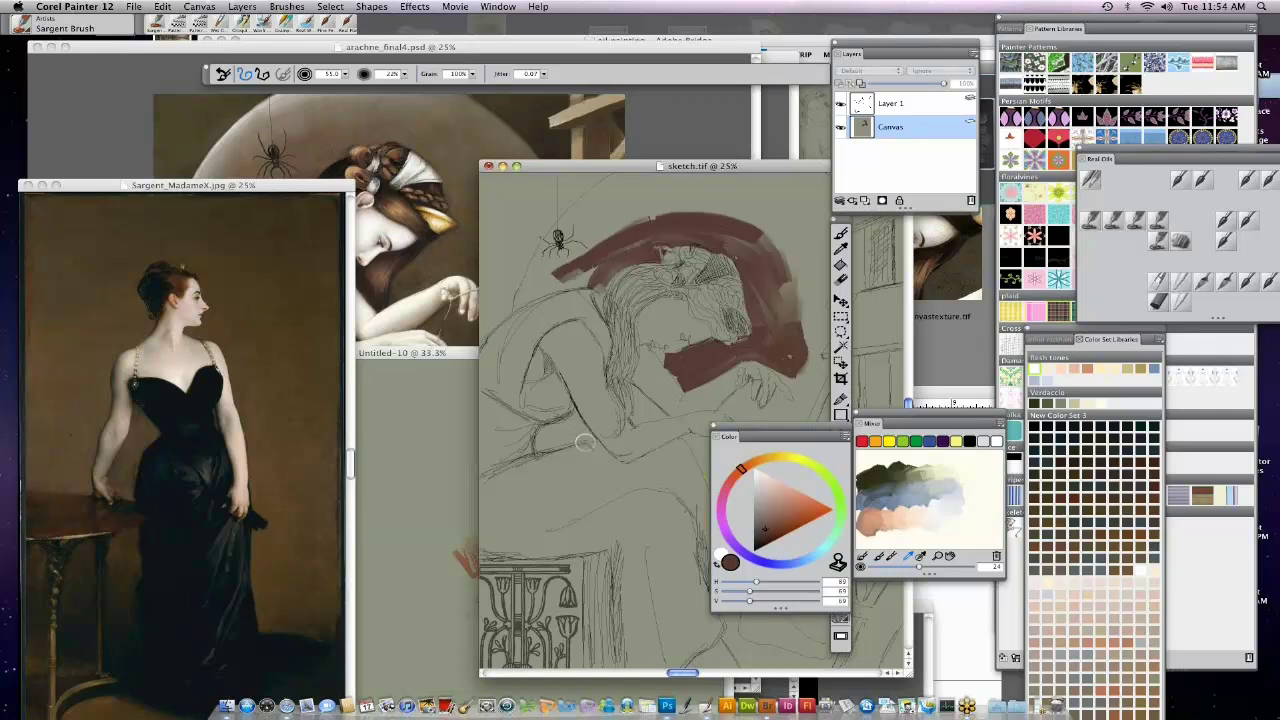
pyautogui.click(771, 513)
pyautogui.keyDown('alt'); pyautogui.click(670, 325); pyautogui.keyUp('alt')
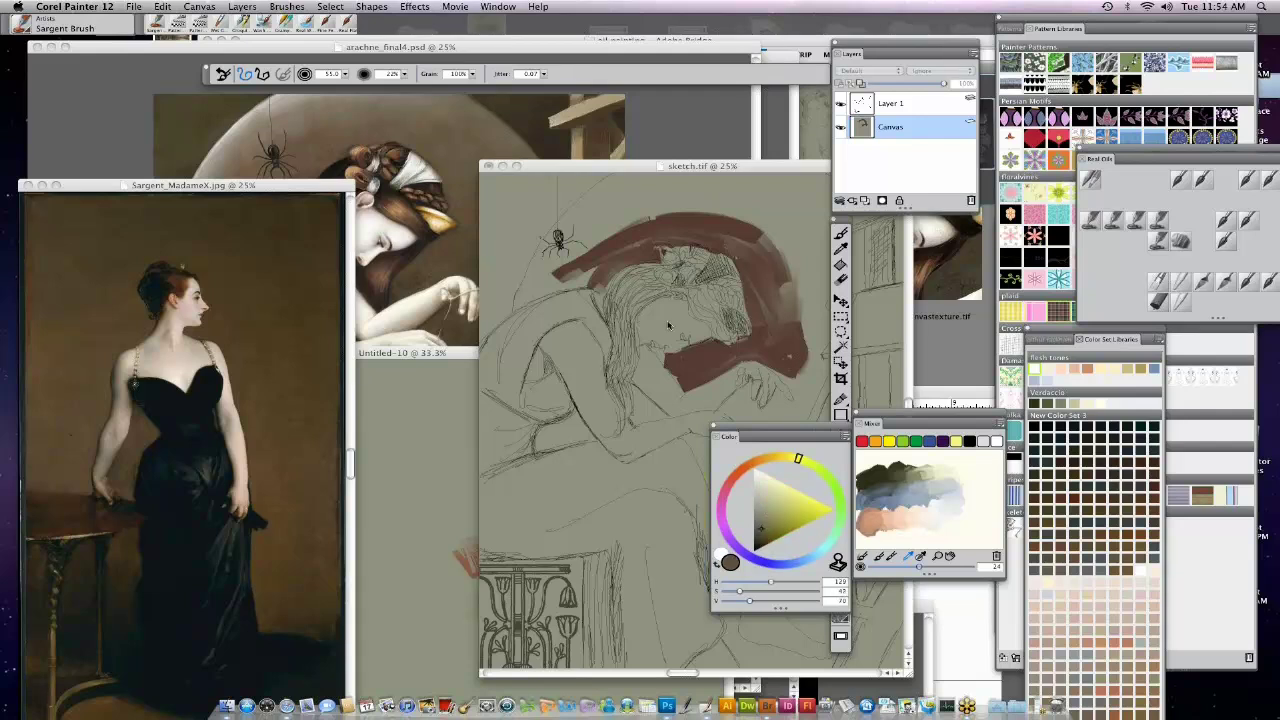
pyautogui.moveTo(645, 318)
pyautogui.mouseDown()
pyautogui.moveTo(772, 294)
pyautogui.moveTo(771, 337)
pyautogui.moveTo(686, 362)
pyautogui.moveTo(785, 360)
pyautogui.moveTo(756, 284)
pyautogui.moveTo(780, 331)
pyautogui.moveTo(793, 311)
pyautogui.moveTo(792, 363)
pyautogui.moveTo(748, 256)
pyautogui.moveTo(765, 274)
pyautogui.moveTo(732, 234)
pyautogui.moveTo(680, 232)
pyautogui.moveTo(742, 225)
pyautogui.moveTo(644, 241)
pyautogui.moveTo(623, 252)
pyautogui.moveTo(630, 260)
pyautogui.moveTo(608, 246)
pyautogui.moveTo(598, 262)
pyautogui.moveTo(711, 300)
pyautogui.moveTo(645, 332)
pyautogui.mouseUp()
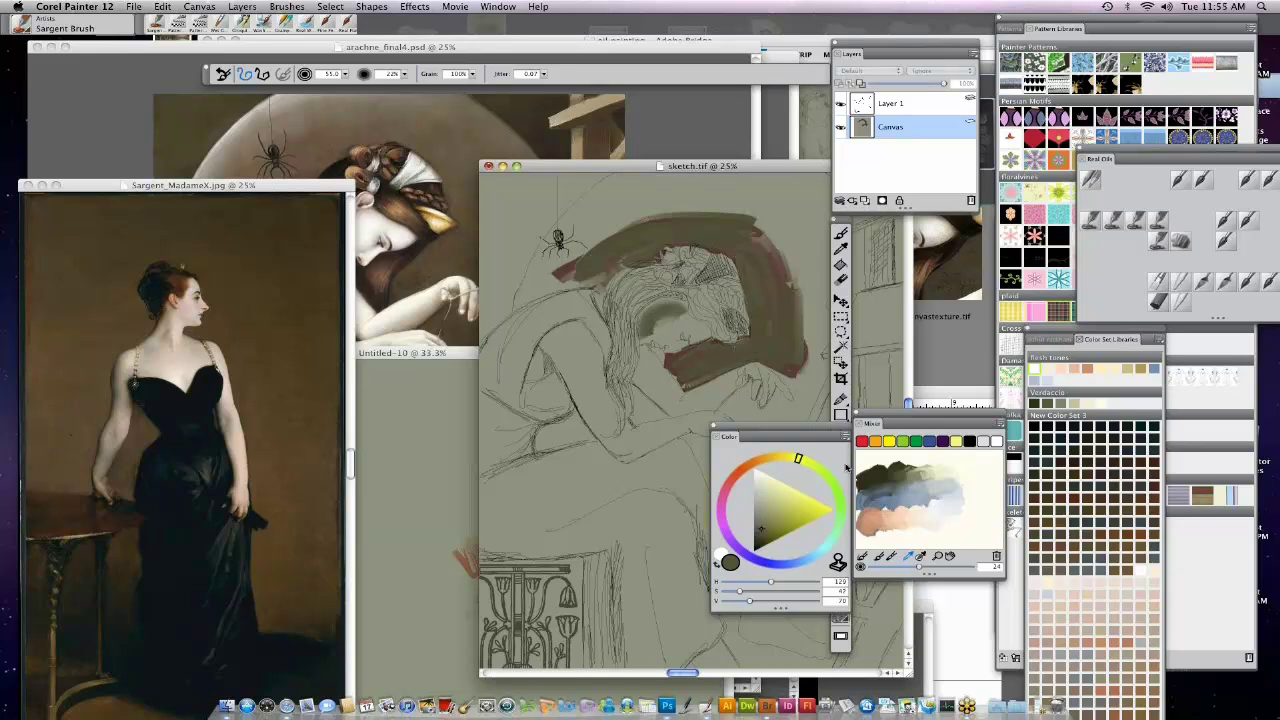
# Zoom in on the face at 50%, choose a lighter gray-green, and paint midtones on the forehead.
pyautogui.click(843, 408)
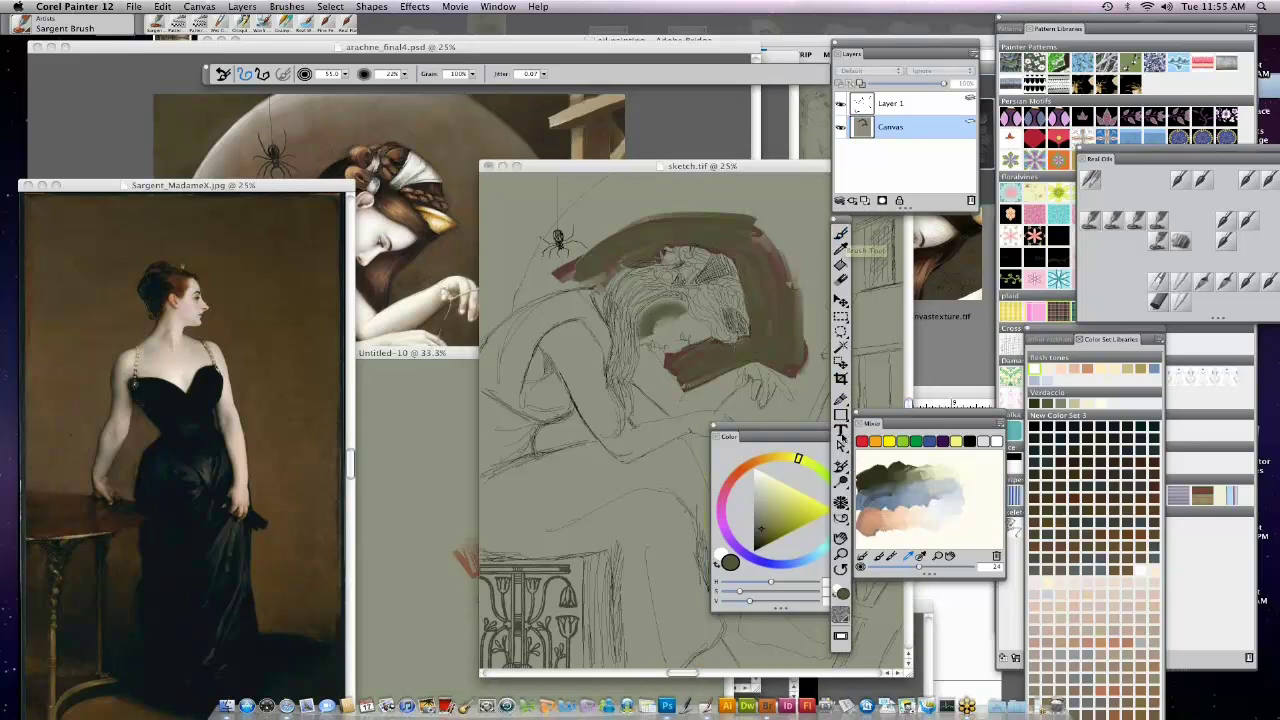
pyautogui.click(842, 554)
pyautogui.click(664, 346)
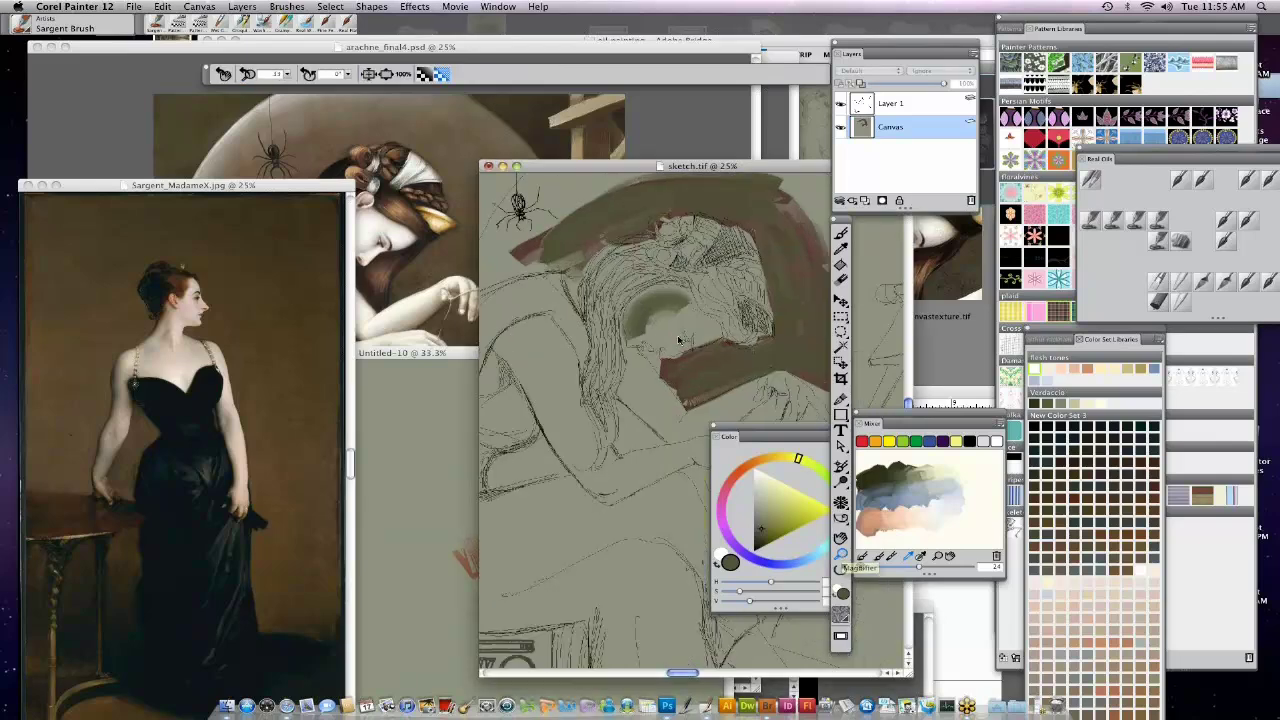
pyautogui.click(842, 232)
pyautogui.click(761, 508)
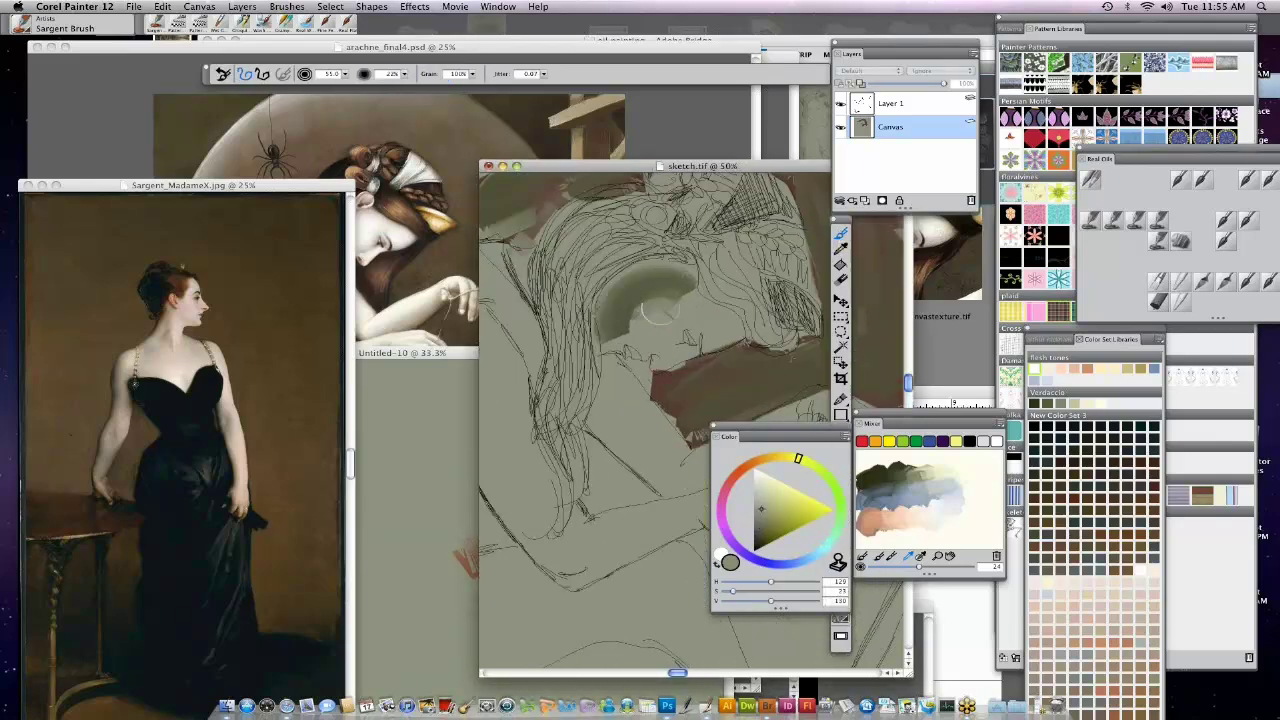
pyautogui.moveTo(658, 303)
pyautogui.mouseDown()
pyautogui.moveTo(626, 326)
pyautogui.moveTo(661, 305)
pyautogui.moveTo(643, 294)
pyautogui.moveTo(693, 292)
pyautogui.moveTo(673, 279)
pyautogui.moveTo(618, 298)
pyautogui.moveTo(644, 270)
pyautogui.moveTo(686, 278)
pyautogui.moveTo(679, 305)
pyautogui.moveTo(648, 312)
pyautogui.moveTo(679, 316)
pyautogui.moveTo(624, 328)
pyautogui.moveTo(674, 328)
pyautogui.mouseUp()
# Shrink the brush, blend sampled greens on the forehead, and paint pale green highlights across the brow and cheek.
pyautogui.press('[')
pyautogui.press('[')
pyautogui.press('[')
pyautogui.keyDown('alt'); pyautogui.click(636, 287); pyautogui.keyUp('alt')
pyautogui.keyDown('alt'); pyautogui.click(648, 311); pyautogui.keyUp('alt')
pyautogui.moveTo(768, 500); pyautogui.dragTo(762, 499)
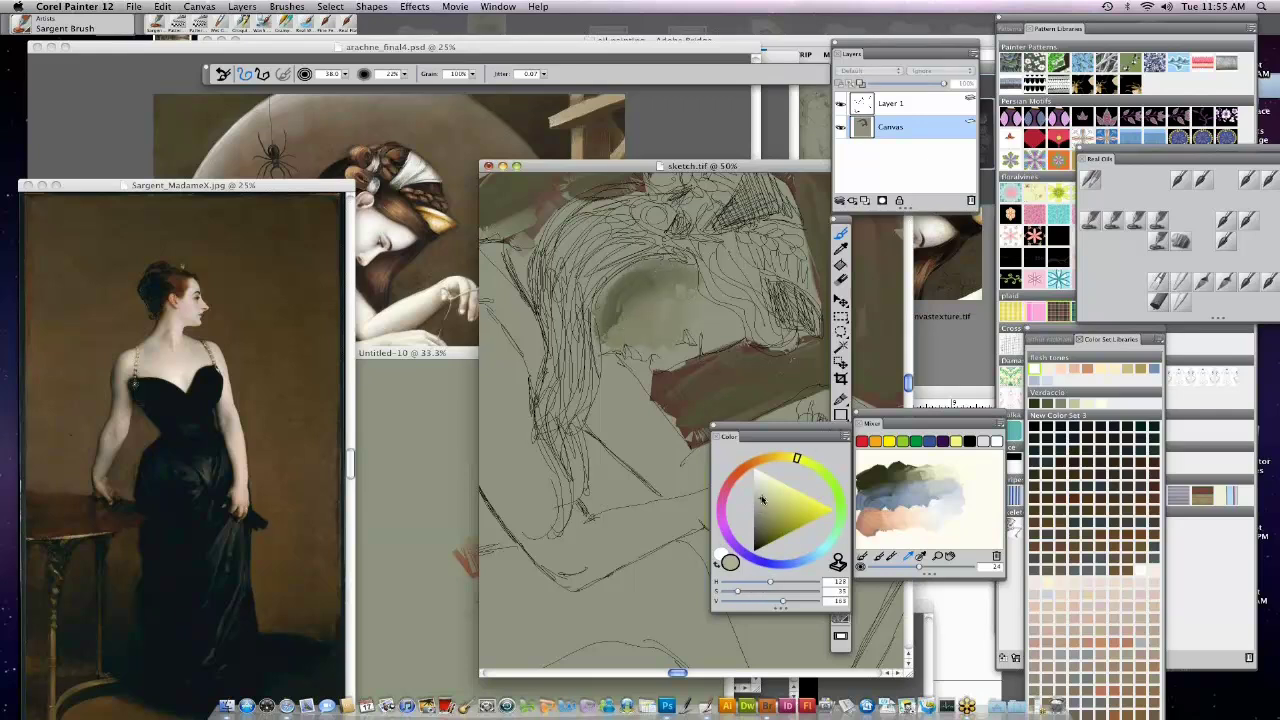
pyautogui.moveTo(724, 300)
pyautogui.mouseDown()
pyautogui.moveTo(691, 317)
pyautogui.moveTo(716, 323)
pyautogui.moveTo(659, 308)
pyautogui.moveTo(652, 335)
pyautogui.moveTo(693, 316)
pyautogui.moveTo(724, 339)
pyautogui.moveTo(759, 341)
pyautogui.moveTo(637, 342)
pyautogui.moveTo(674, 309)
pyautogui.moveTo(652, 366)
pyautogui.mouseUp()
# Refine the face's lower contour against the dark background with sampled olive, brown and gray-green tones at brush size 22.
pyautogui.keyDown('alt'); pyautogui.click(668, 328); pyautogui.keyUp('alt')
pyautogui.click(766, 521)
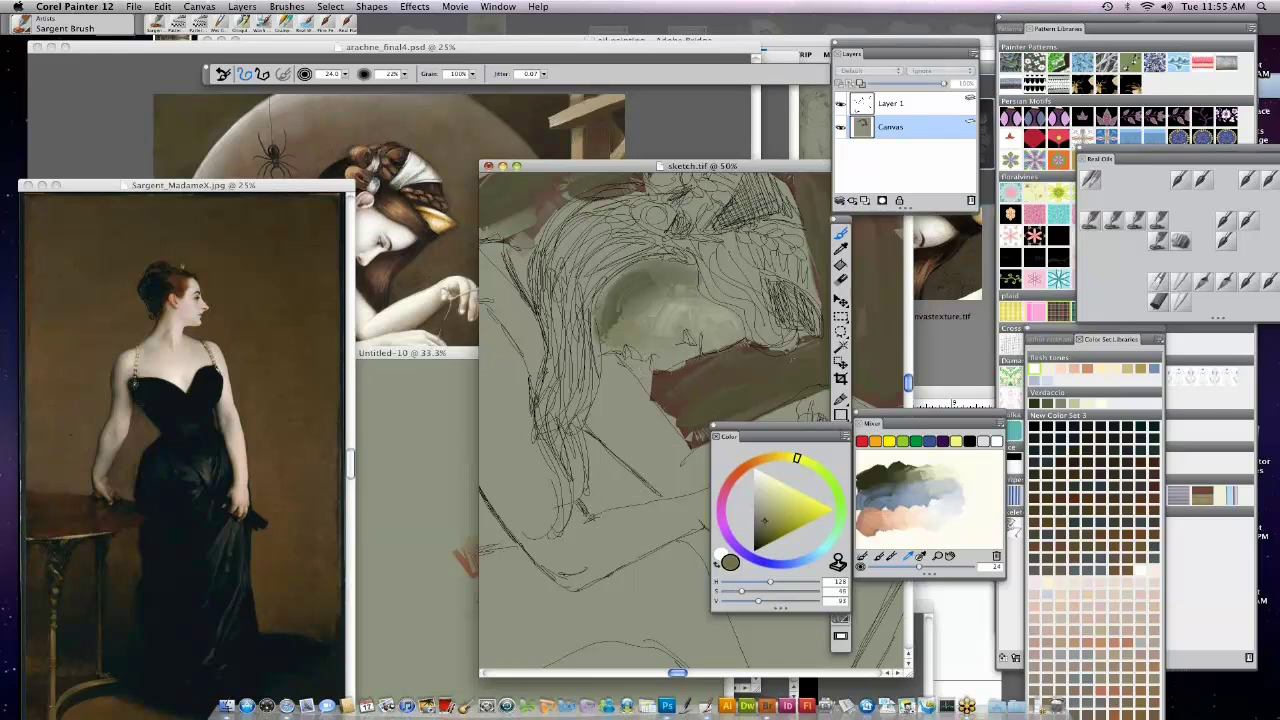
pyautogui.keyDown('alt'); pyautogui.click(680, 372); pyautogui.keyUp('alt')
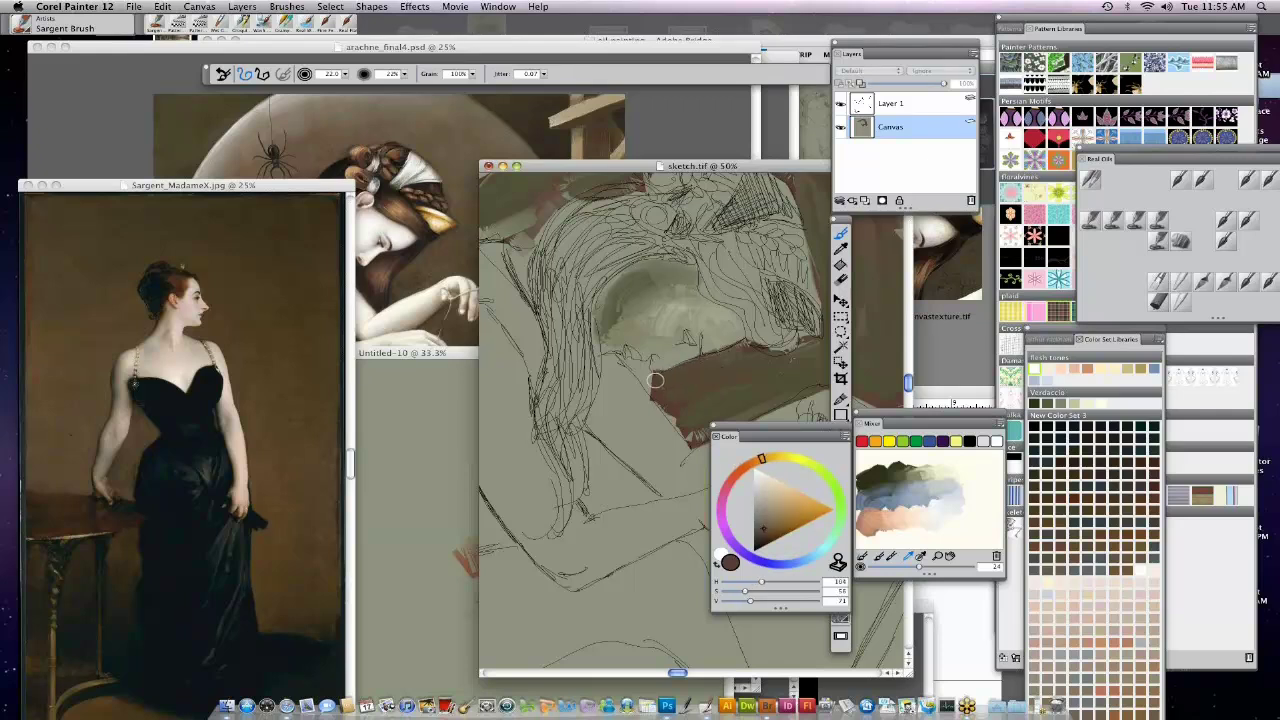
pyautogui.keyDown('alt'); pyautogui.click(676, 334); pyautogui.keyUp('alt')
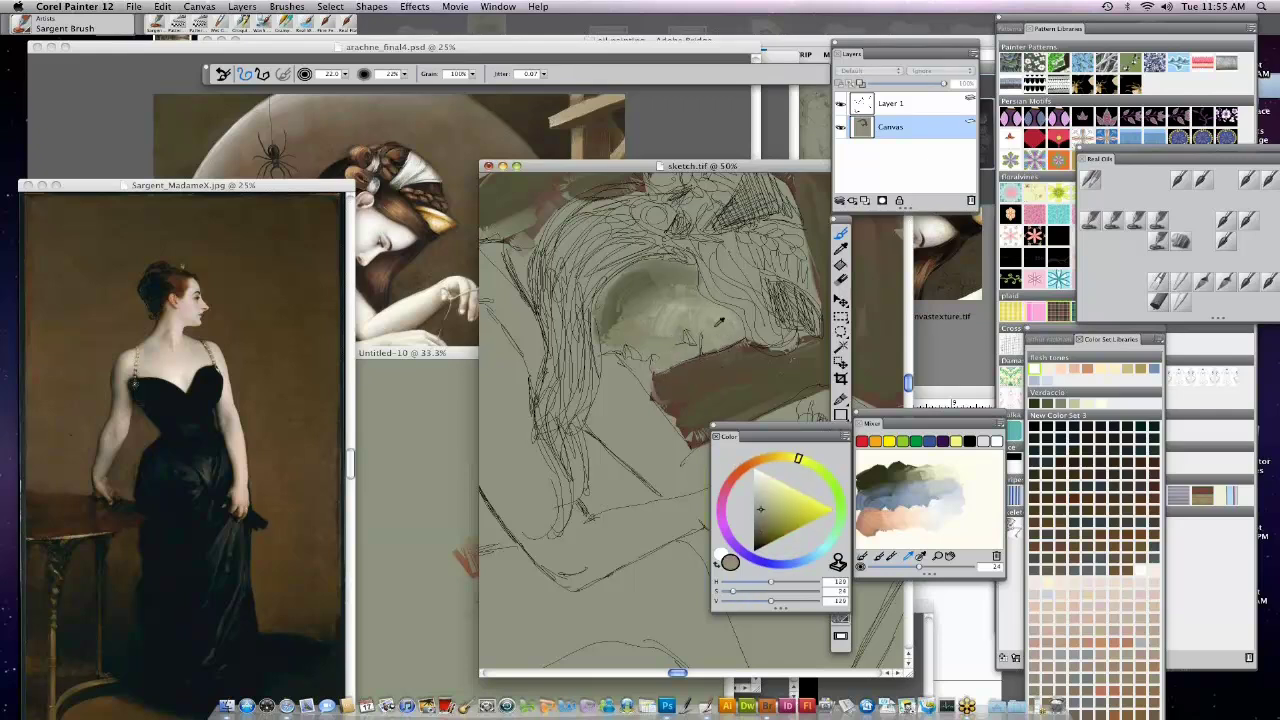
pyautogui.keyDown('alt'); pyautogui.click(635, 283); pyautogui.keyUp('alt')
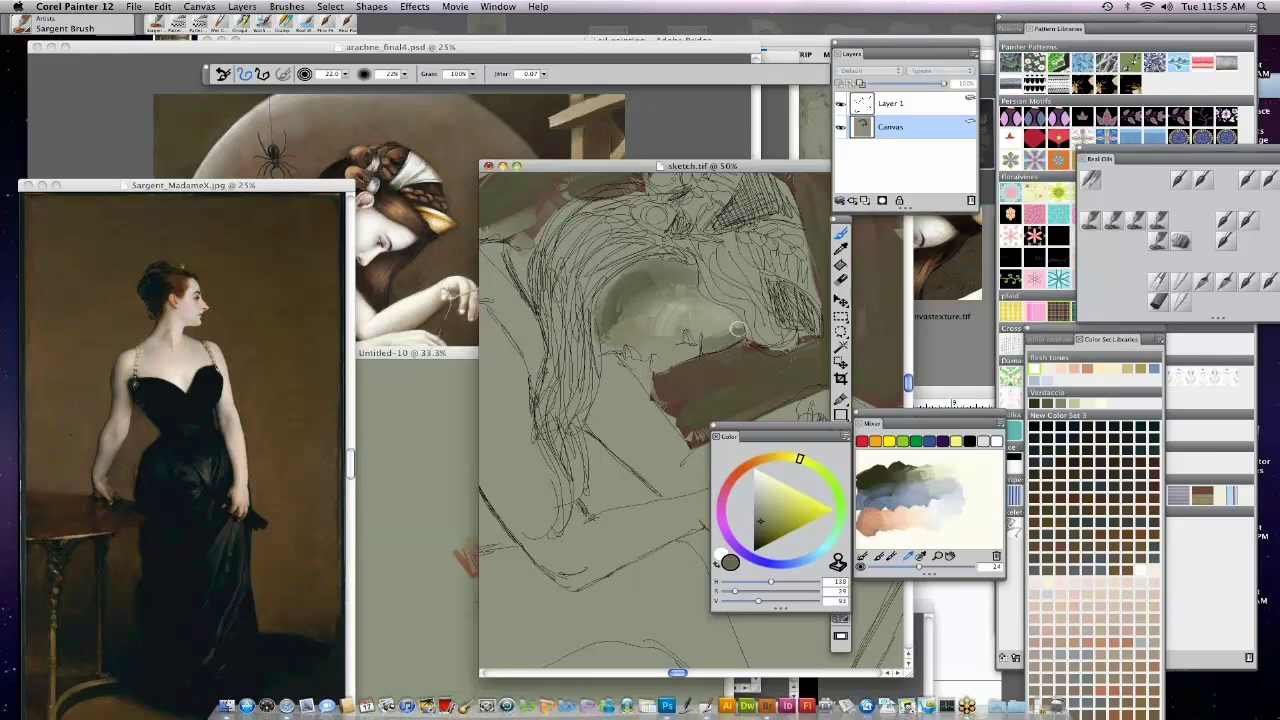
pyautogui.keyDown('alt'); pyautogui.click(708, 336); pyautogui.keyUp('alt')
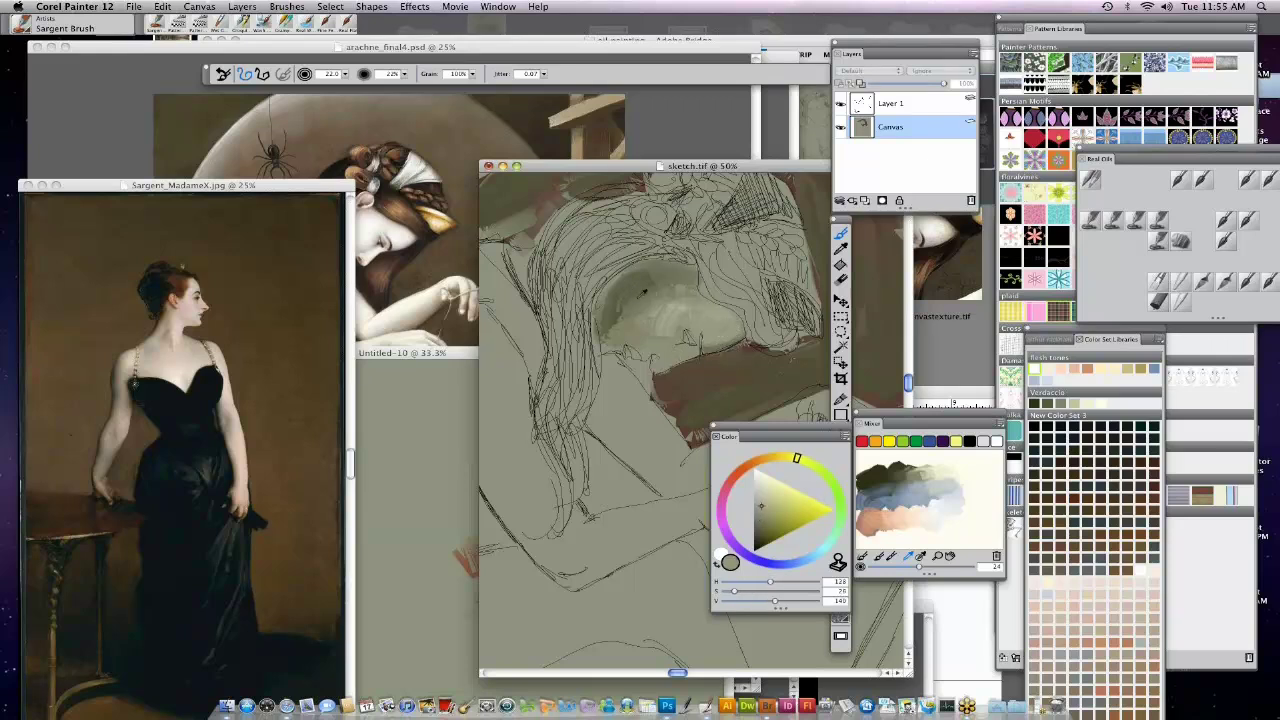
# Blend the forehead shading beneath the hairline with sampled greens and touch up the chin edge with sampled brown.
pyautogui.keyDown('alt'); pyautogui.click(642, 294); pyautogui.keyUp('alt')
pyautogui.keyDown('alt'); pyautogui.click(618, 312); pyautogui.keyUp('alt')
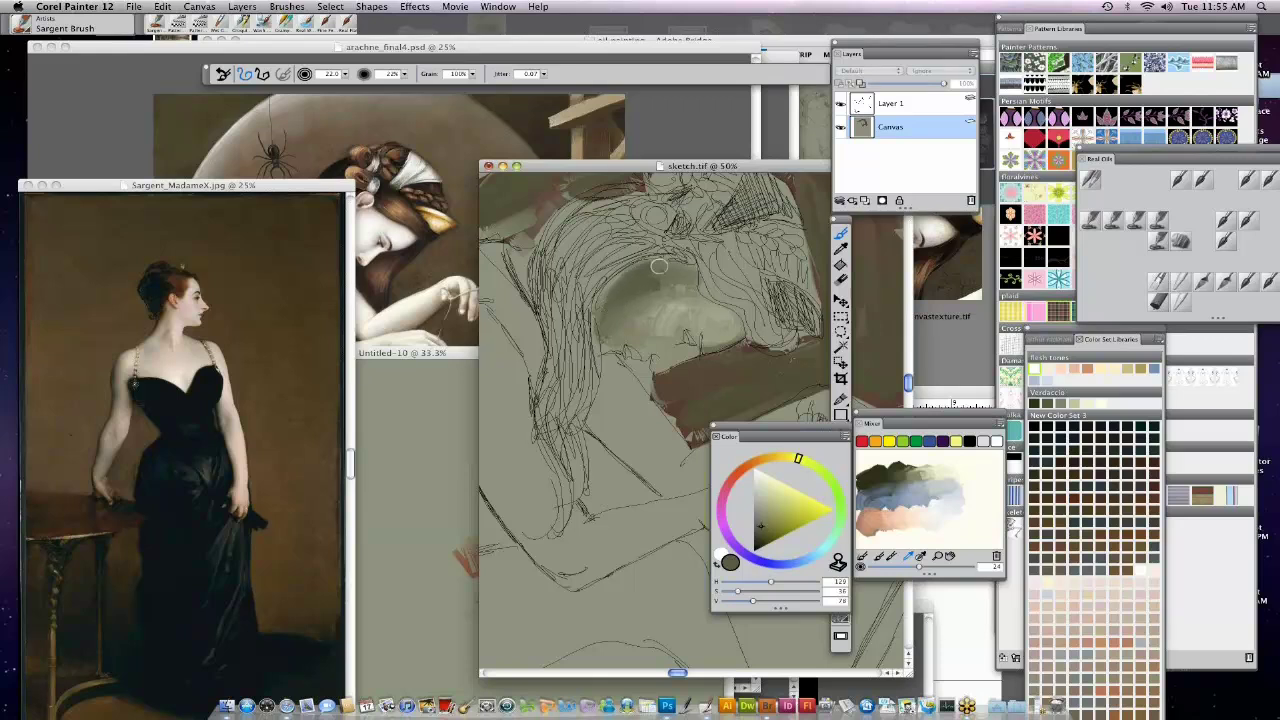
pyautogui.moveTo(658, 266)
pyautogui.mouseDown()
pyautogui.moveTo(604, 298)
pyautogui.moveTo(632, 273)
pyautogui.moveTo(689, 276)
pyautogui.mouseUp()
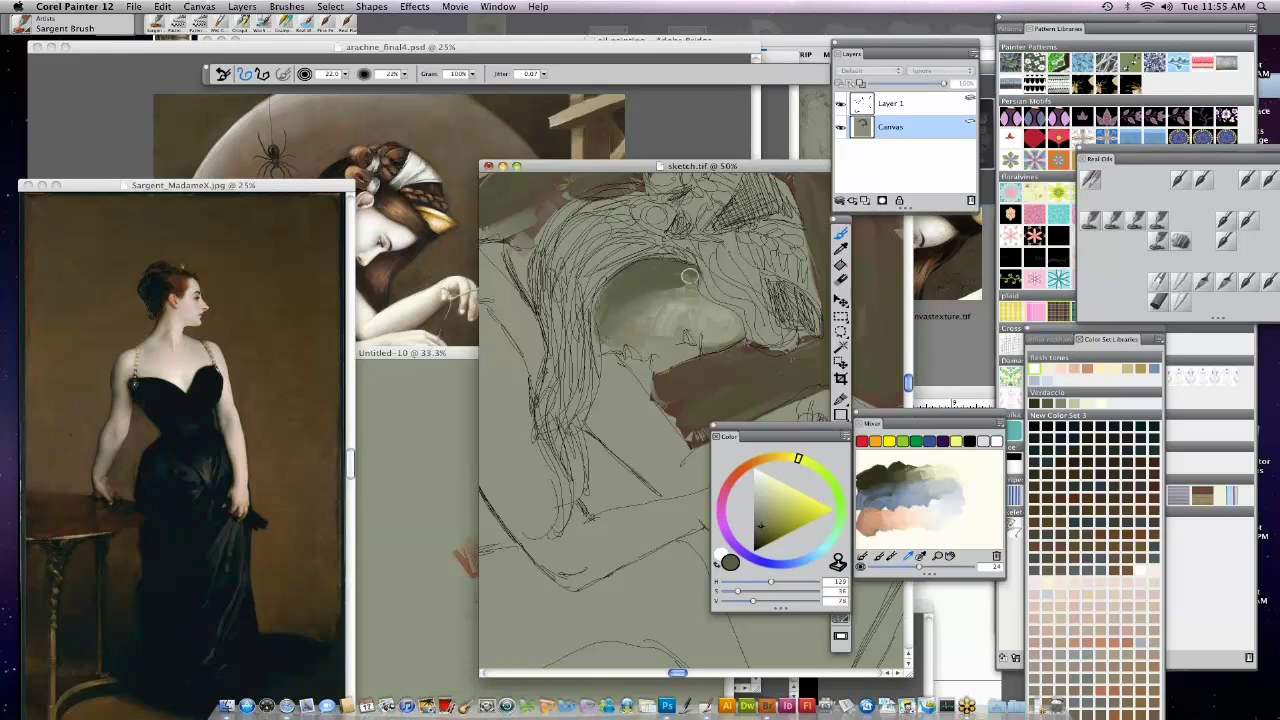
pyautogui.keyDown('alt'); pyautogui.click(684, 280); pyautogui.keyUp('alt')
pyautogui.keyDown('alt'); pyautogui.click(683, 293); pyautogui.keyUp('alt')
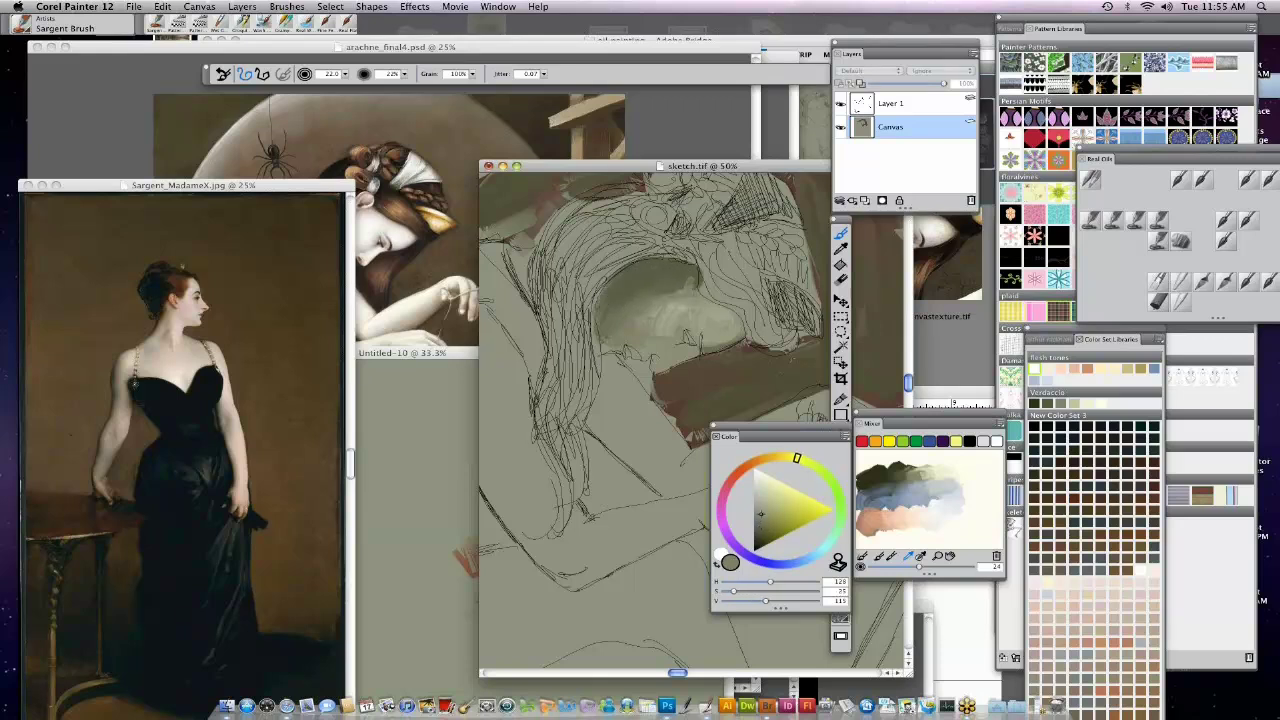
pyautogui.keyDown('alt'); pyautogui.click(667, 381); pyautogui.keyUp('alt')
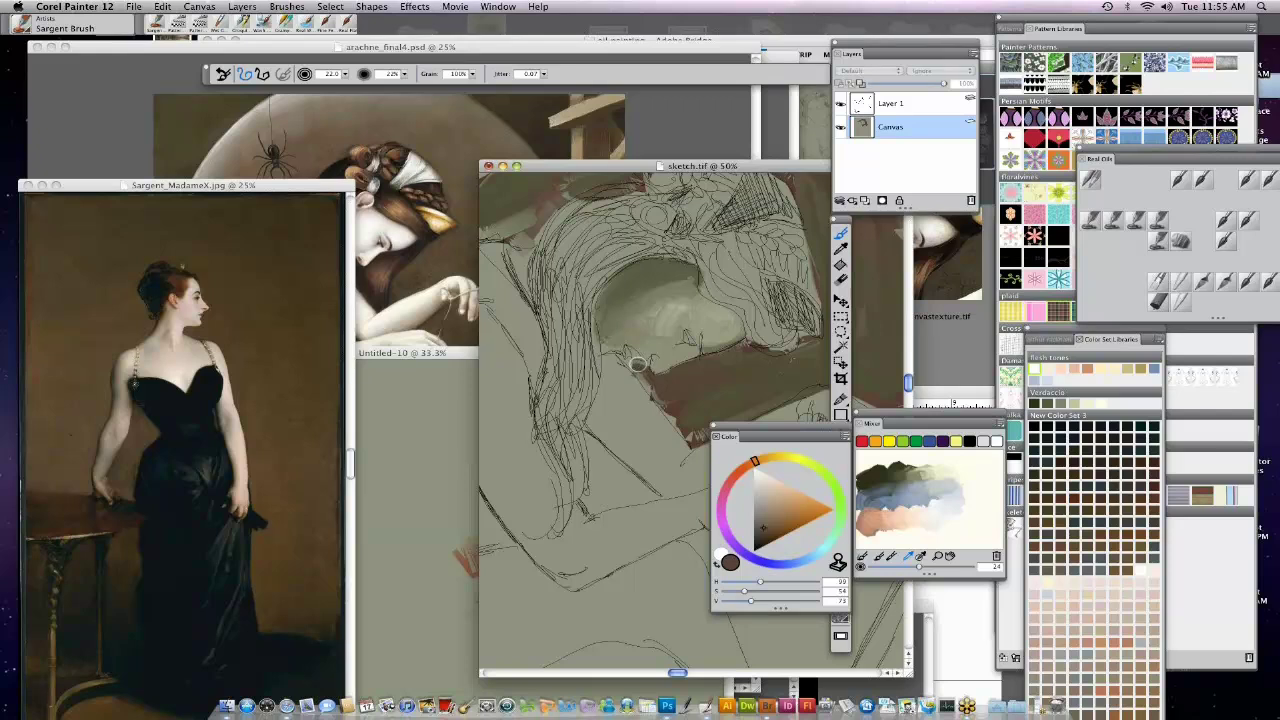
pyautogui.moveTo(643, 370)
pyautogui.mouseDown()
pyautogui.moveTo(662, 382)
pyautogui.moveTo(685, 373)
pyautogui.mouseUp()
# Open colorblock.psd from Adobe Bridge in Painter and place its window beside the Madame X reference.
pyautogui.click(767, 706)
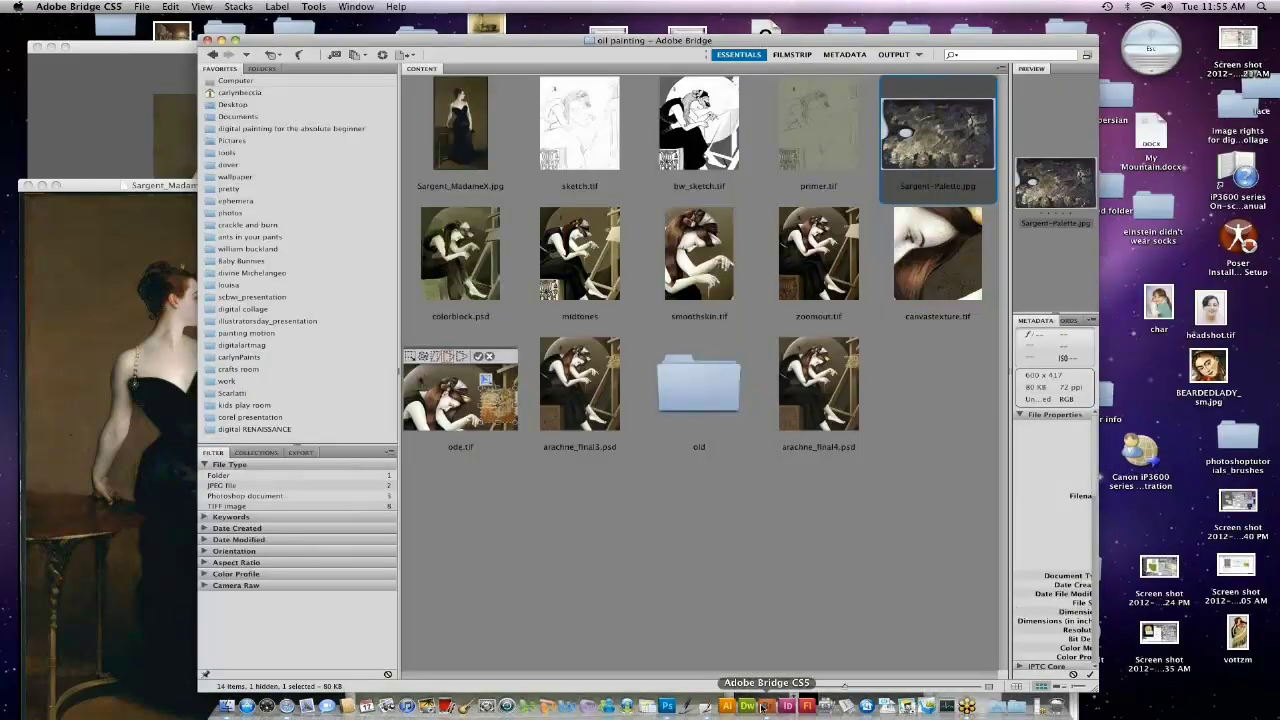
pyautogui.moveTo(470, 262)
pyautogui.mouseDown()
pyautogui.moveTo(766, 571)
pyautogui.moveTo(712, 702)
pyautogui.mouseUp()
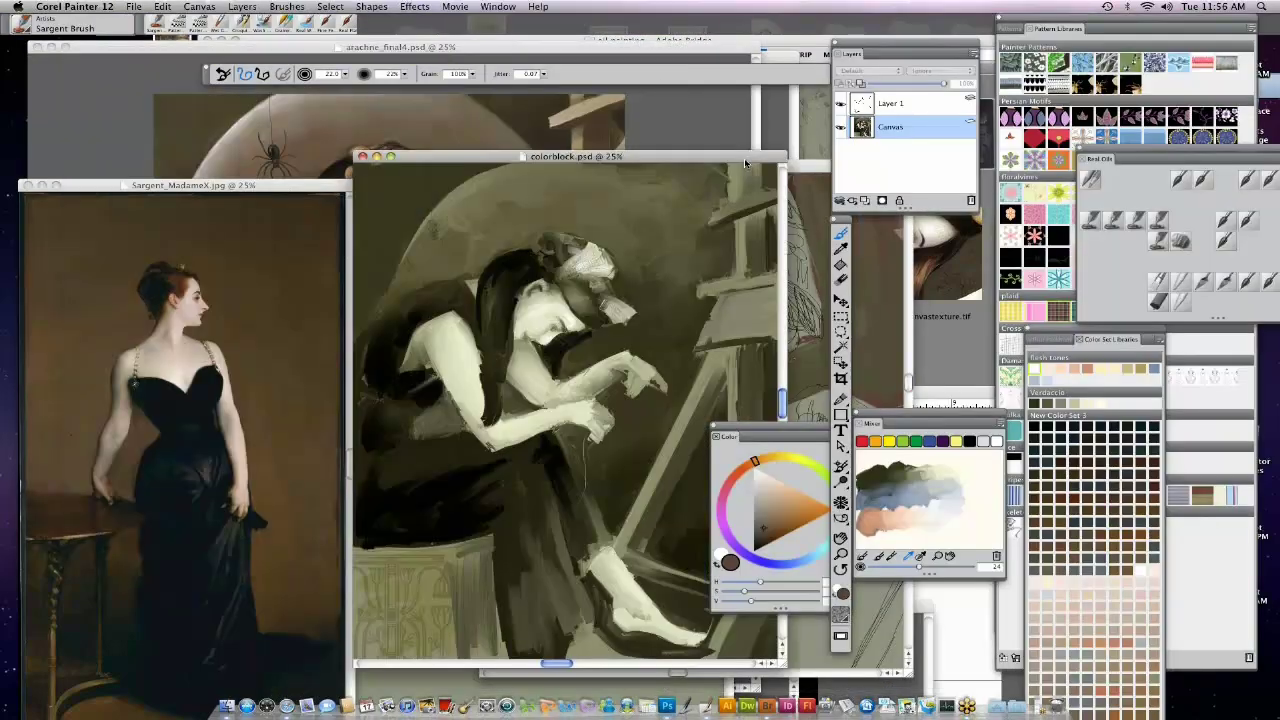
pyautogui.moveTo(744, 158); pyautogui.dragTo(768, 164)
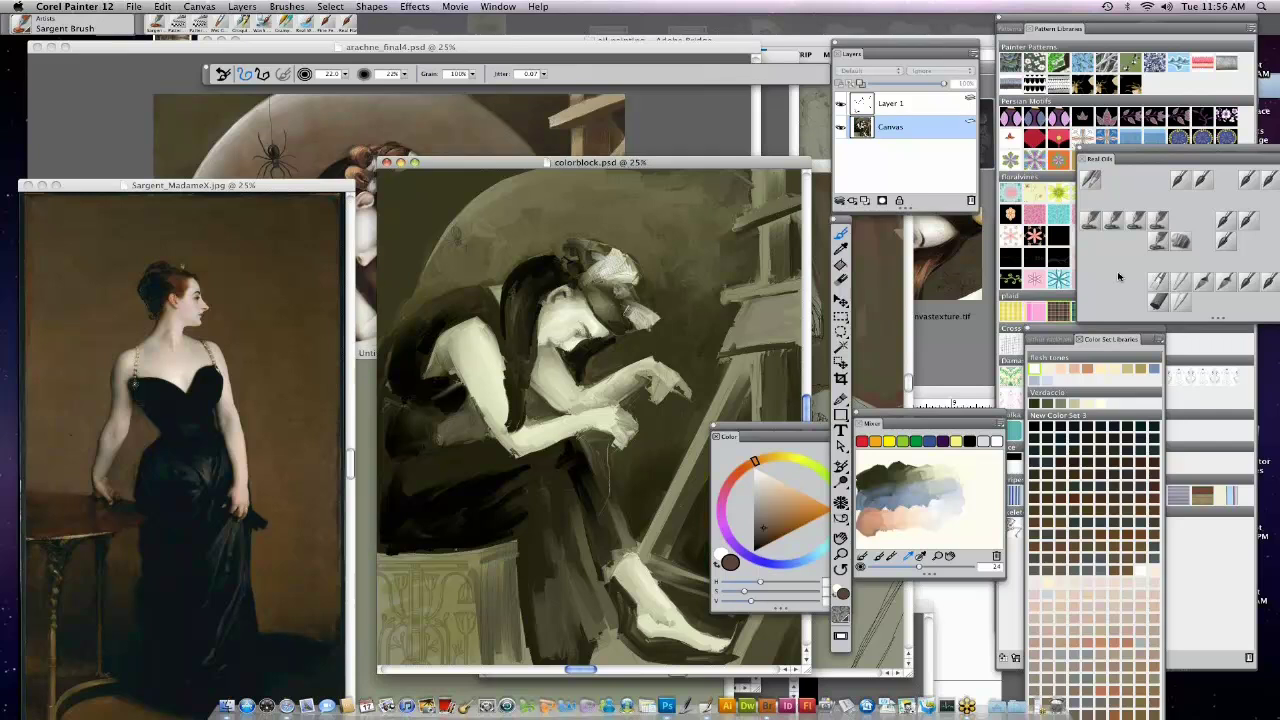
# Select the Real Flat oil brush and bring the Untitled-10 practice canvas to the front.
pyautogui.click(1180, 179)
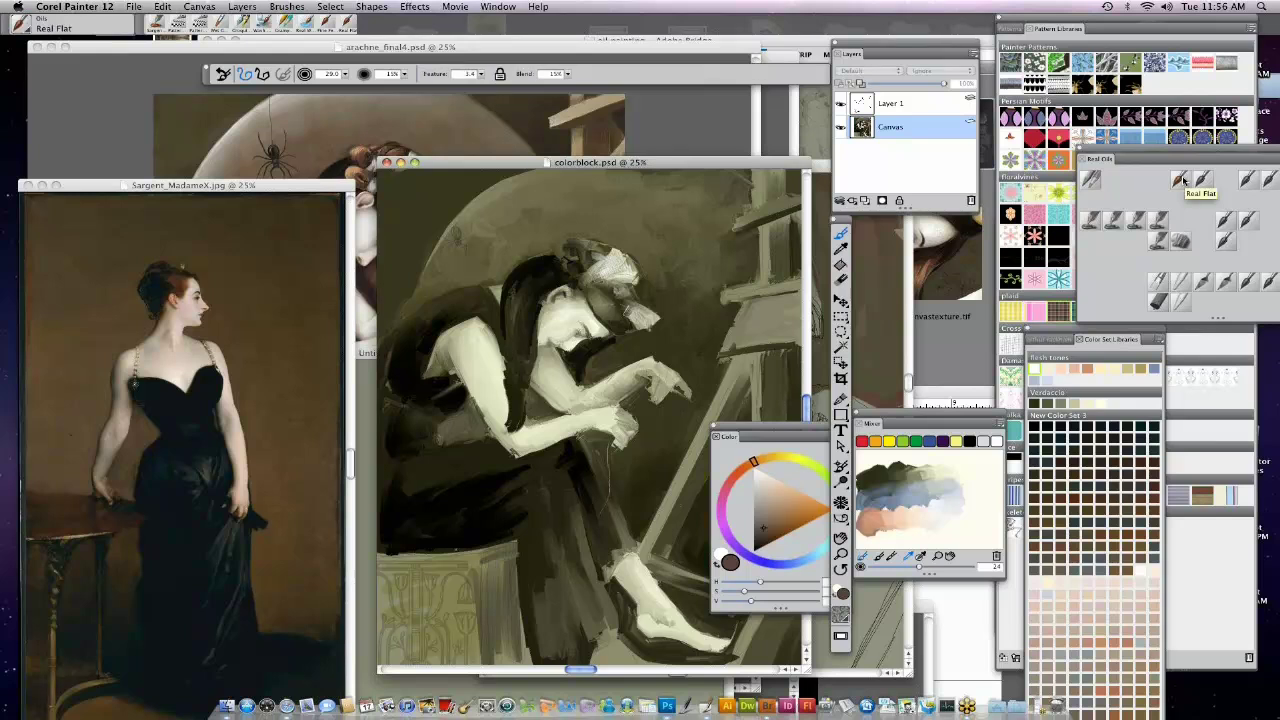
pyautogui.click(133, 6)
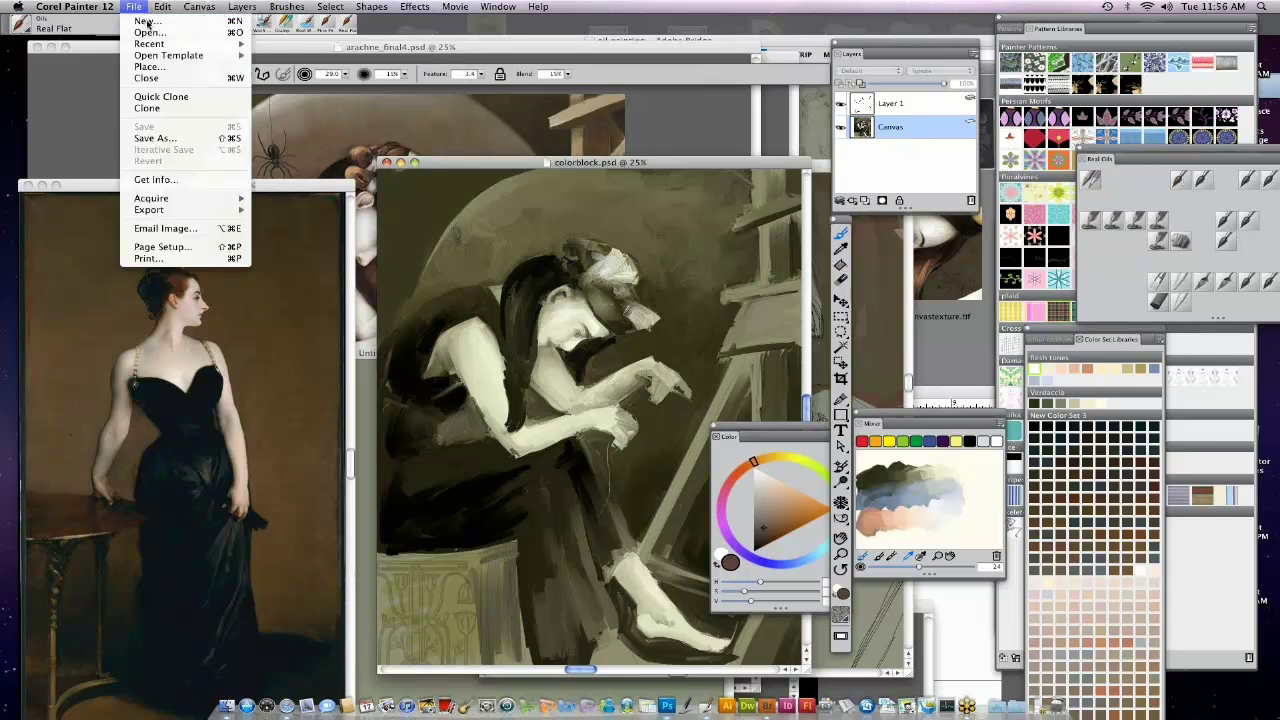
pyautogui.press('Escape')
pyautogui.click(718, 302)
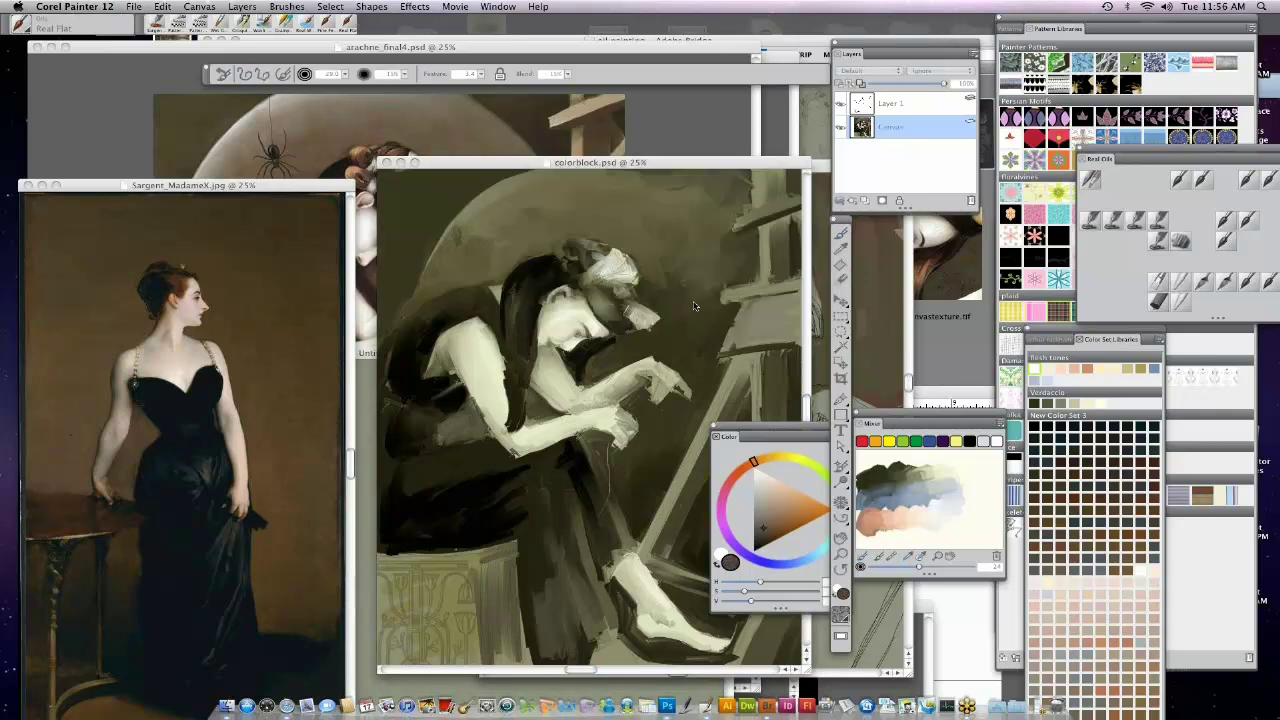
pyautogui.click(370, 353)
pyautogui.moveTo(370, 356); pyautogui.dragTo(402, 103)
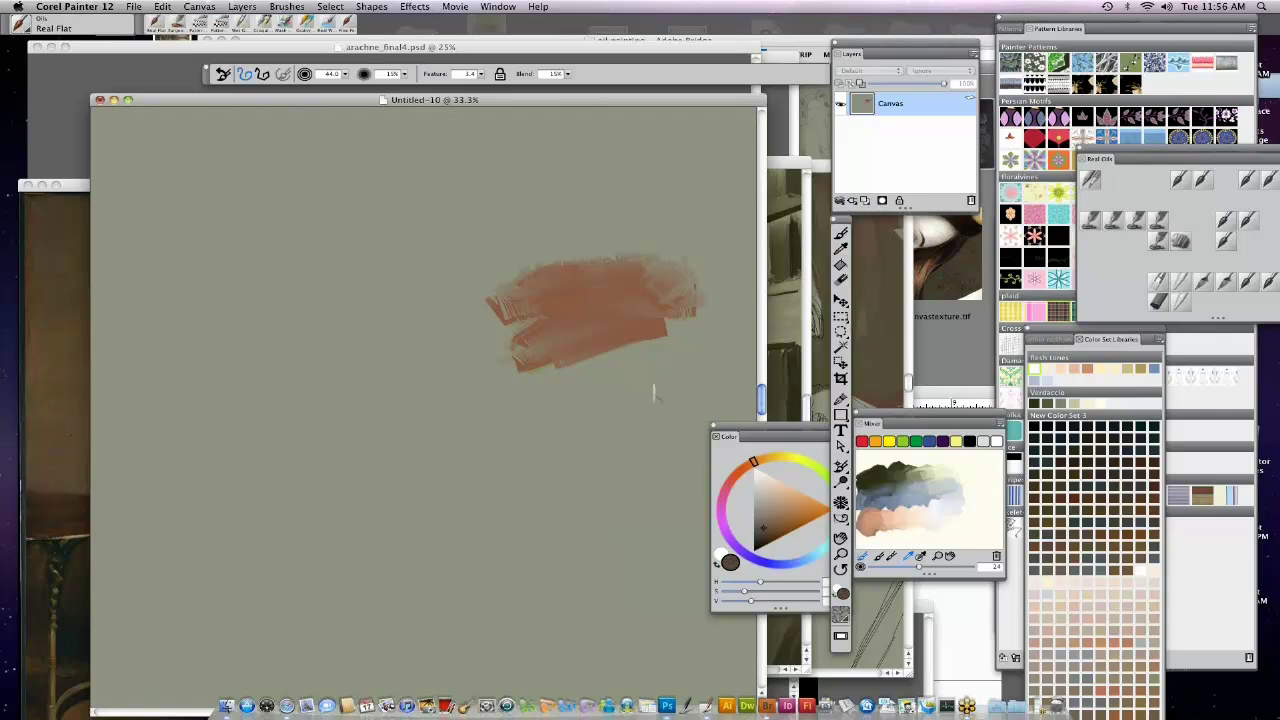
# Return to Real Flat after previewing Fine Feathering Oils, choose dark brown, and paint a test stroke below the reddish orange swatch.
pyautogui.click(1249, 224)
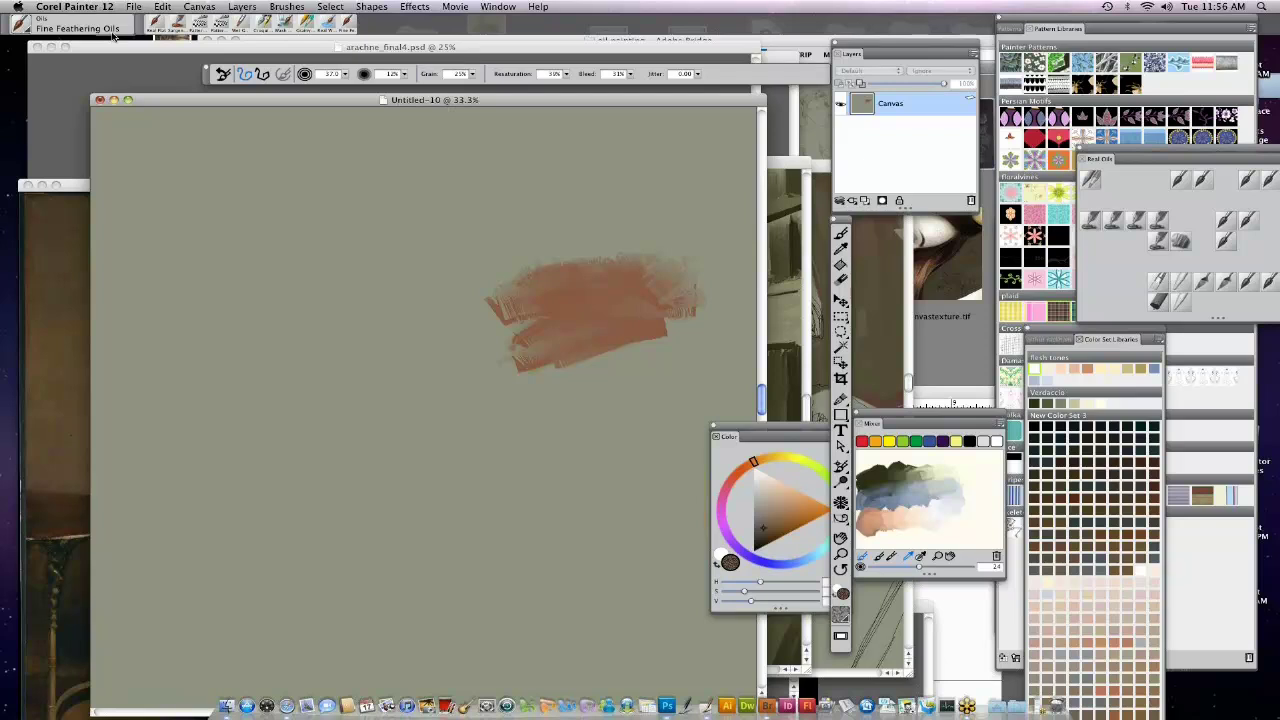
pyautogui.click(1178, 180)
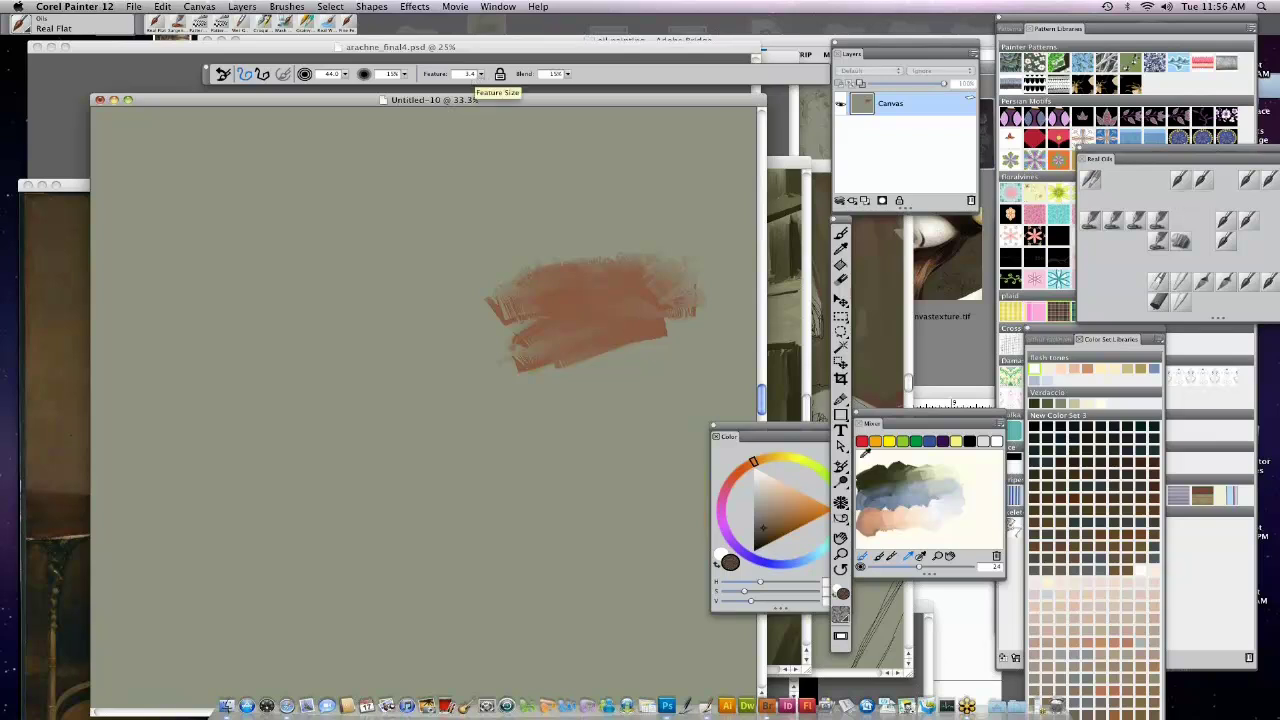
pyautogui.click(768, 535)
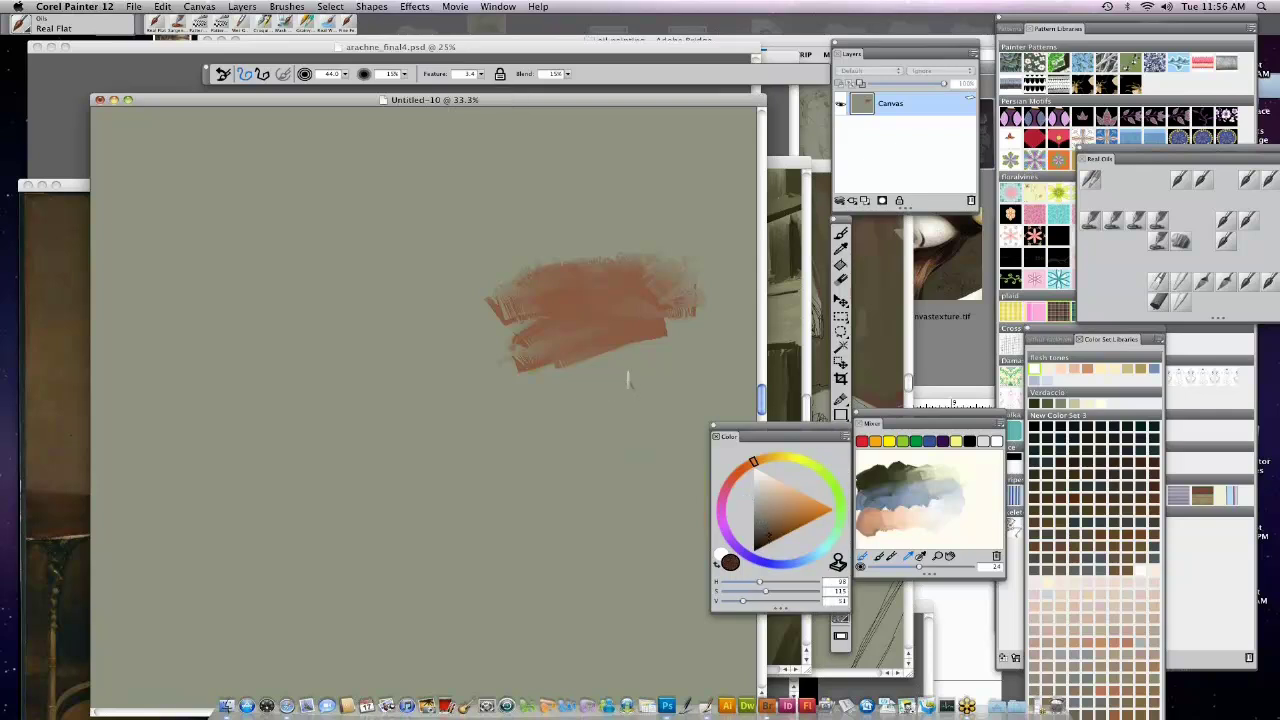
pyautogui.moveTo(624, 382)
pyautogui.mouseDown()
pyautogui.moveTo(586, 386)
pyautogui.moveTo(632, 377)
pyautogui.moveTo(560, 392)
pyautogui.moveTo(617, 400)
pyautogui.mouseUp()
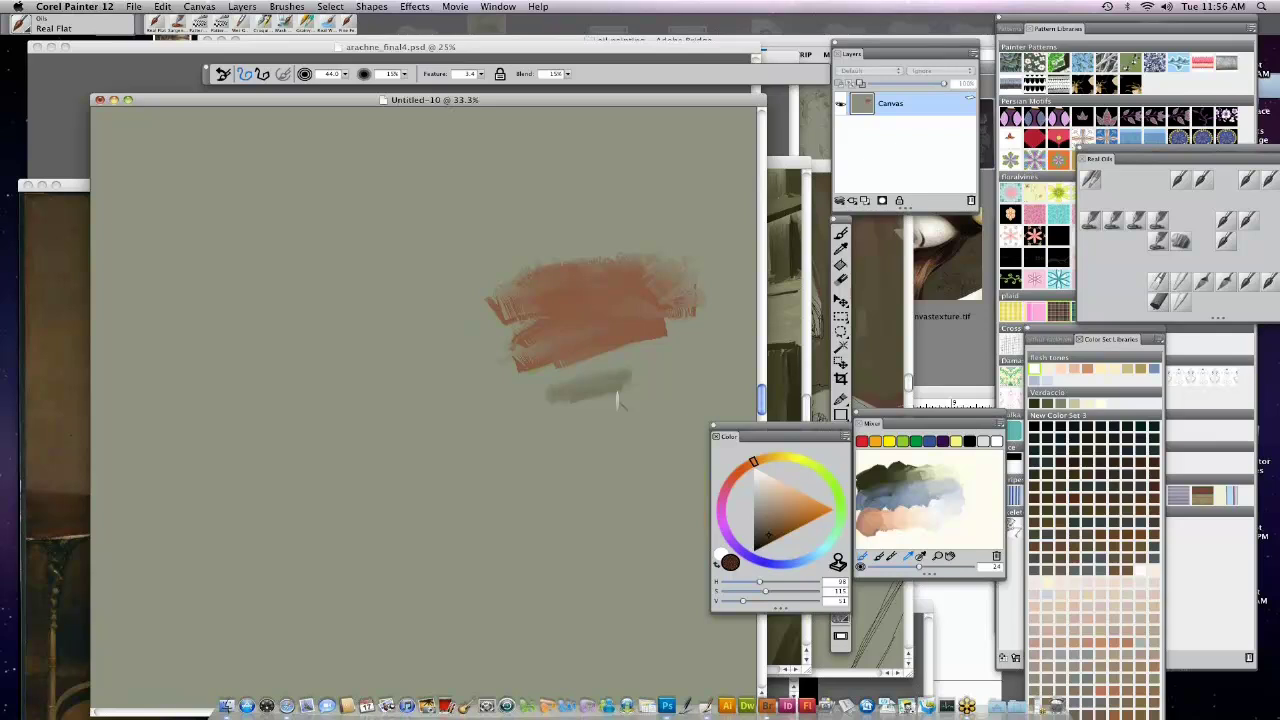
# Set the Real Flat brush's blend to 0% and paint a second dark brown test stroke below the first.
pyautogui.click(566, 75)
pyautogui.moveTo(562, 80); pyautogui.dragTo(495, 84)
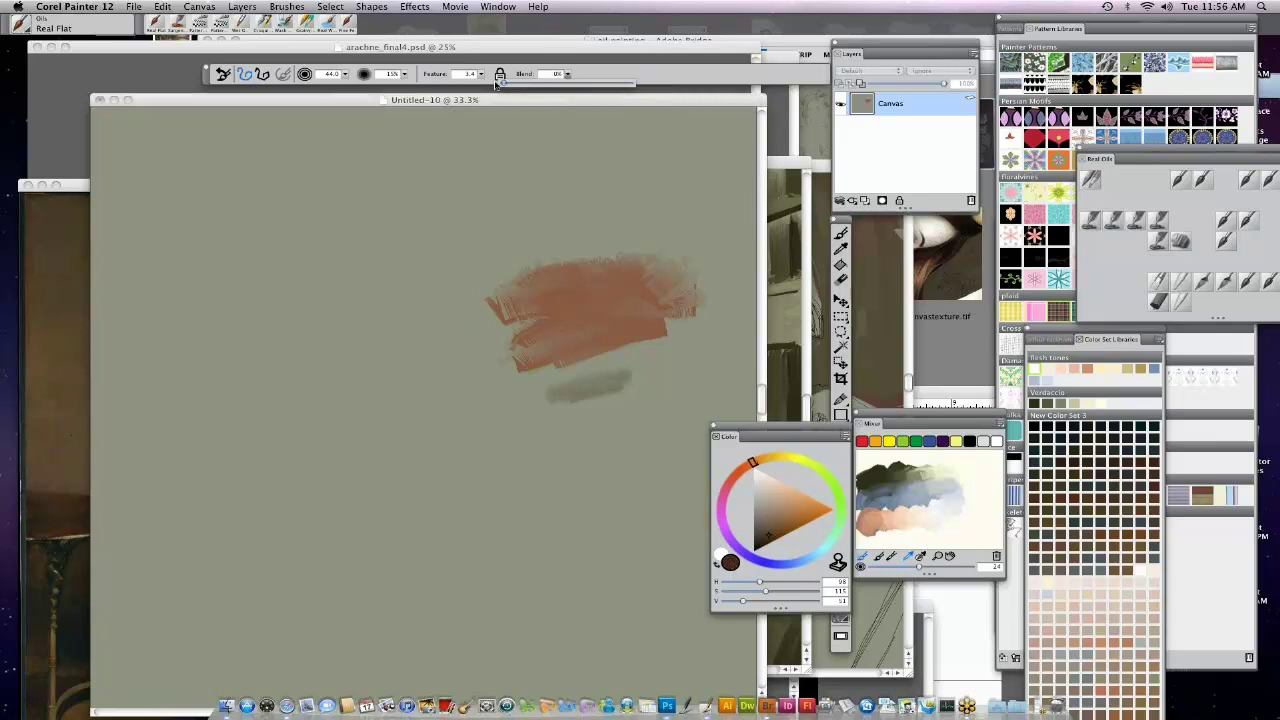
pyautogui.moveTo(600, 408); pyautogui.dragTo(640, 401)
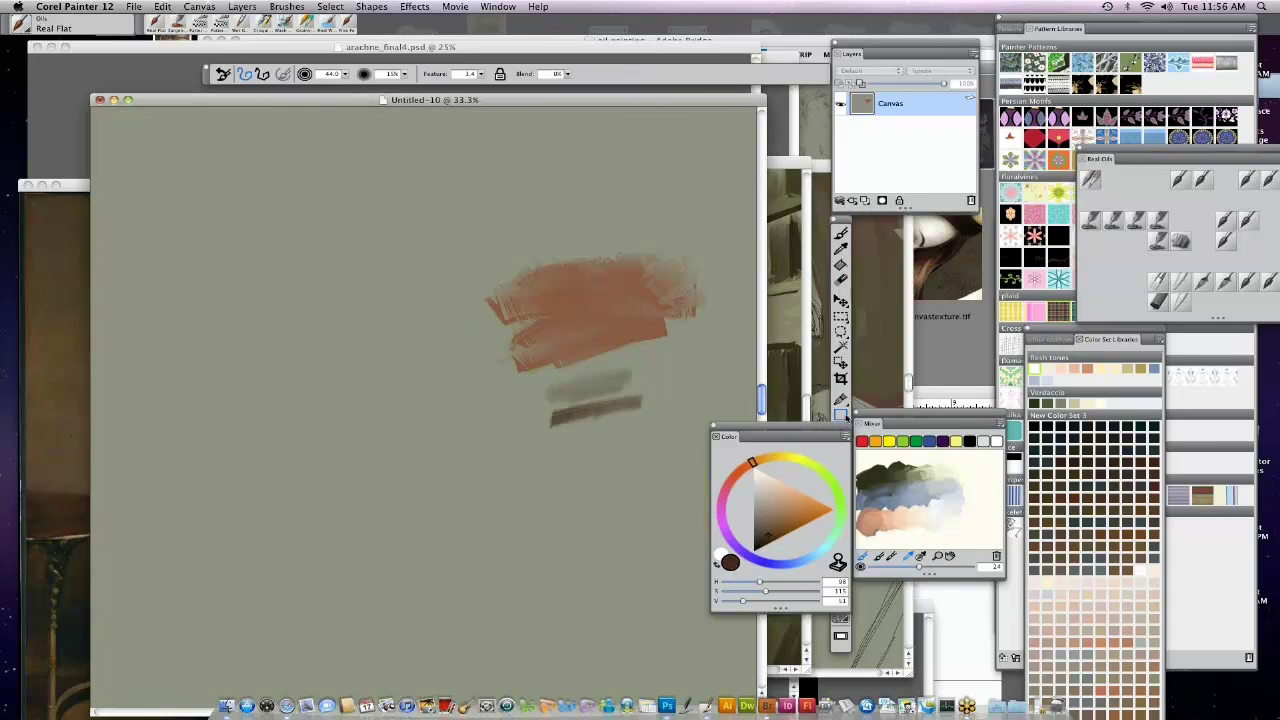
# Zoom in on the test strokes, raise the feature size to 5.2, and paint separated bristle strokes over the dark brown one.
pyautogui.click(834, 216)
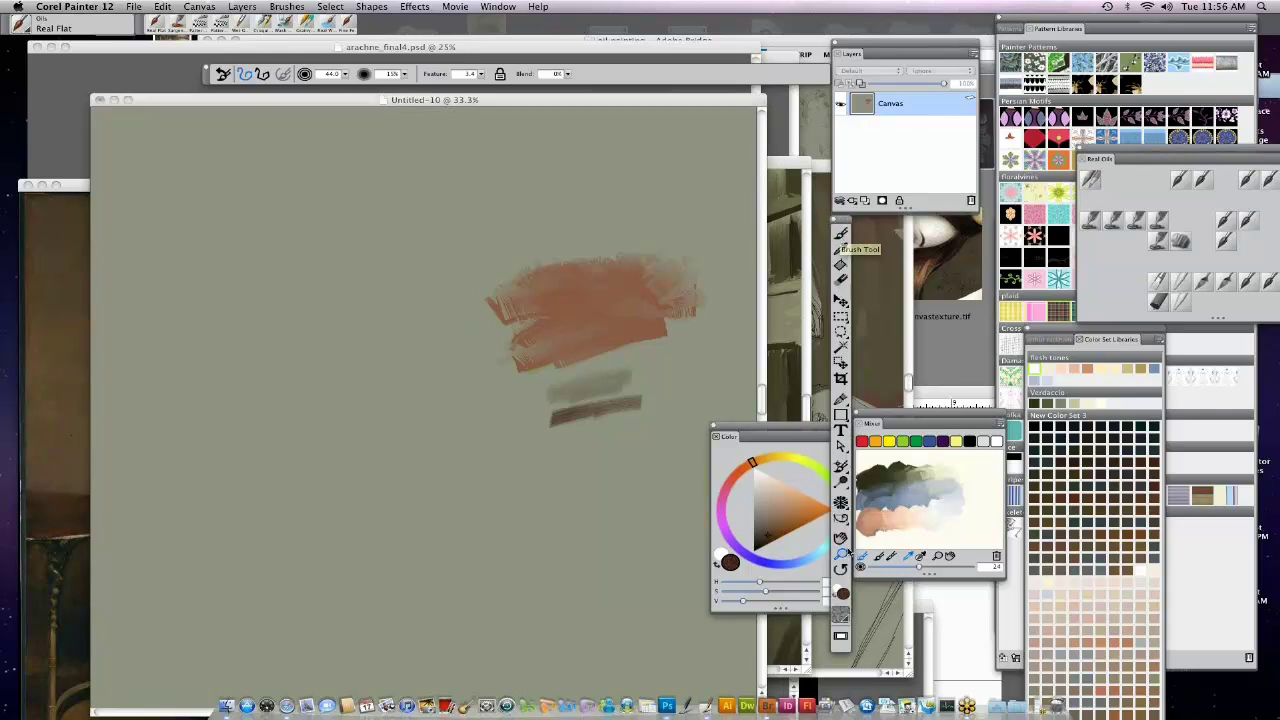
pyautogui.click(840, 553)
pyautogui.click(604, 412)
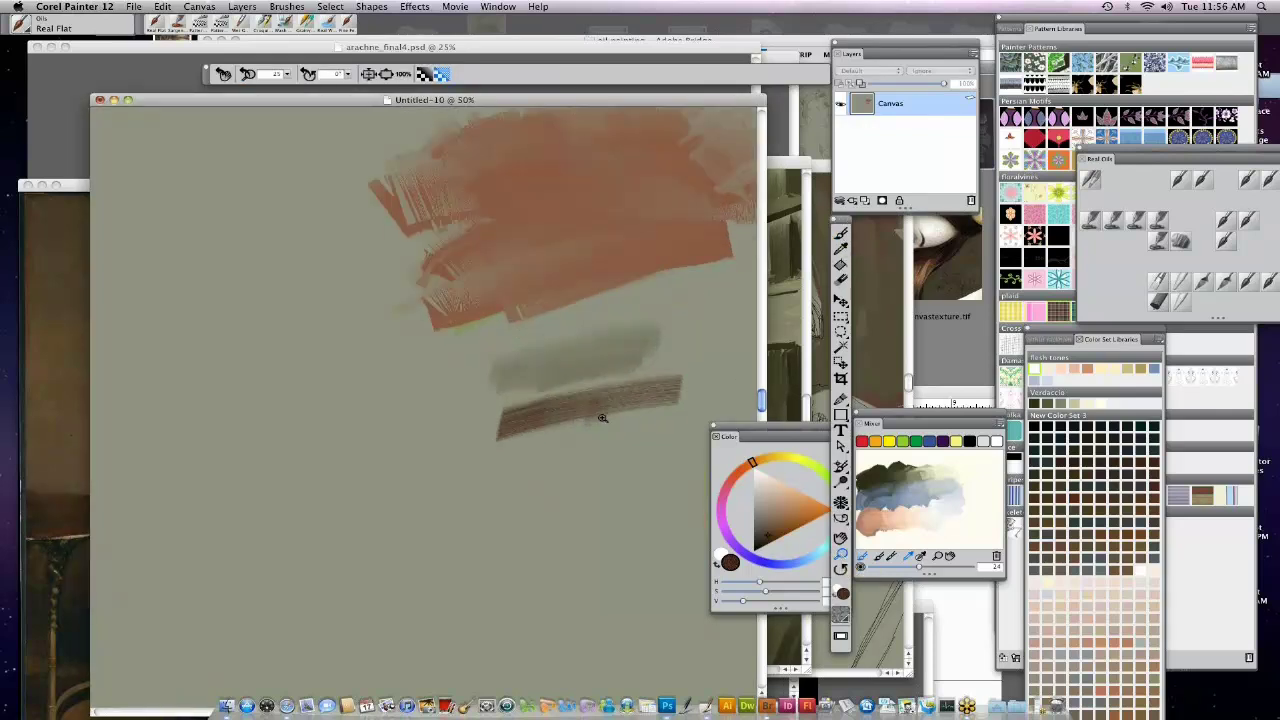
pyautogui.click(840, 232)
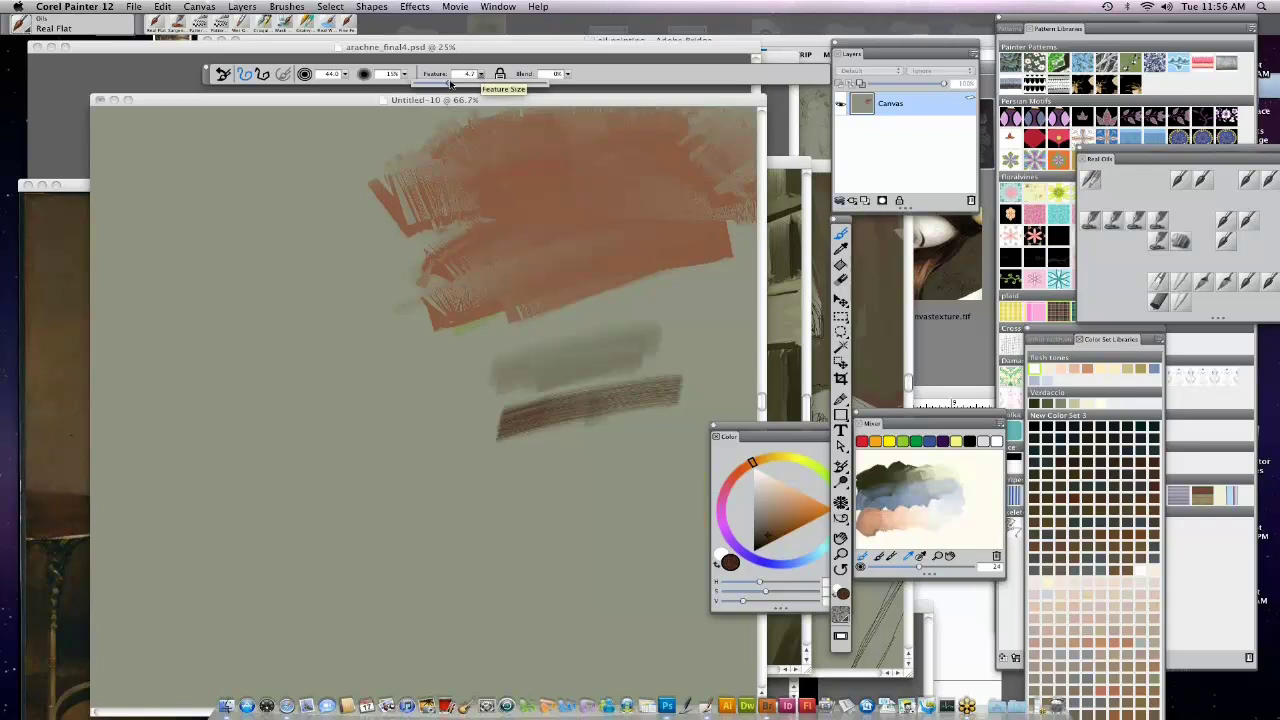
pyautogui.moveTo(634, 424)
pyautogui.mouseDown()
pyautogui.moveTo(589, 424)
pyautogui.moveTo(677, 415)
pyautogui.moveTo(488, 437)
pyautogui.moveTo(688, 406)
pyautogui.moveTo(580, 426)
pyautogui.moveTo(614, 430)
pyautogui.moveTo(593, 435)
pyautogui.moveTo(542, 430)
pyautogui.moveTo(640, 418)
pyautogui.mouseUp()
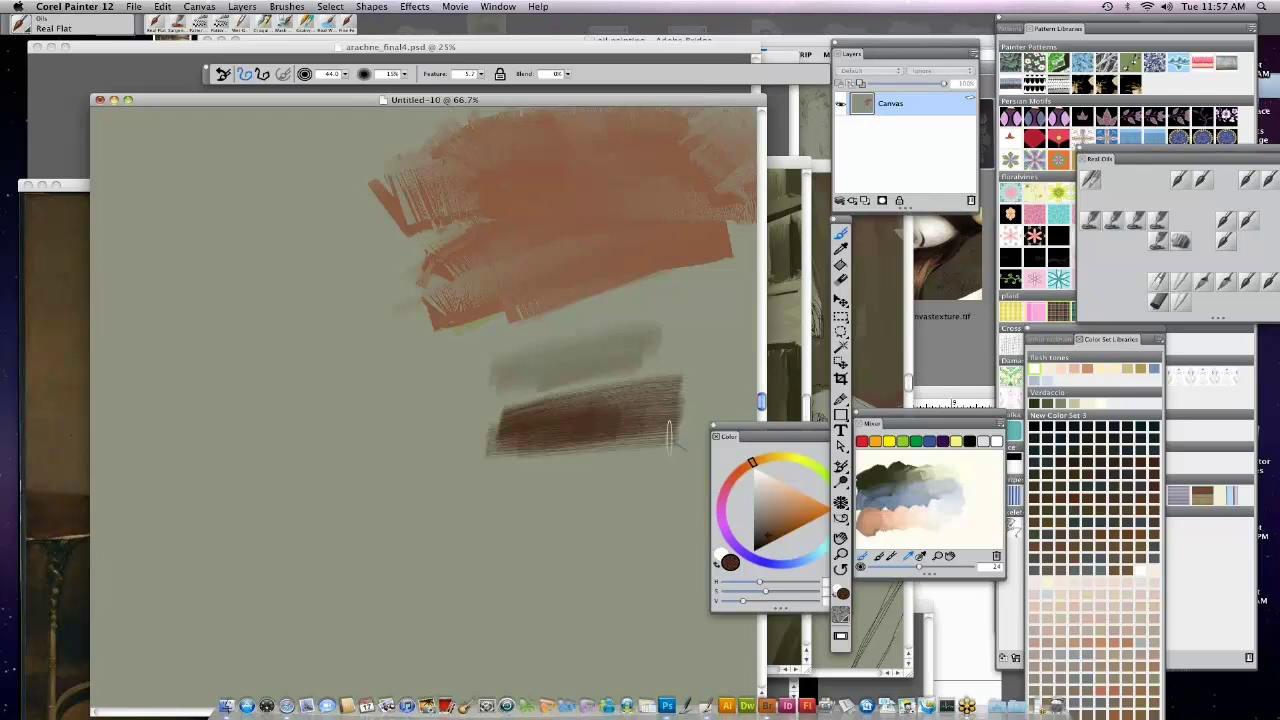
# Set the feature size to 0.1 and paint a solid dark brown stroke beneath the bristle strokes.
pyautogui.moveTo(473, 73); pyautogui.dragTo(428, 91)
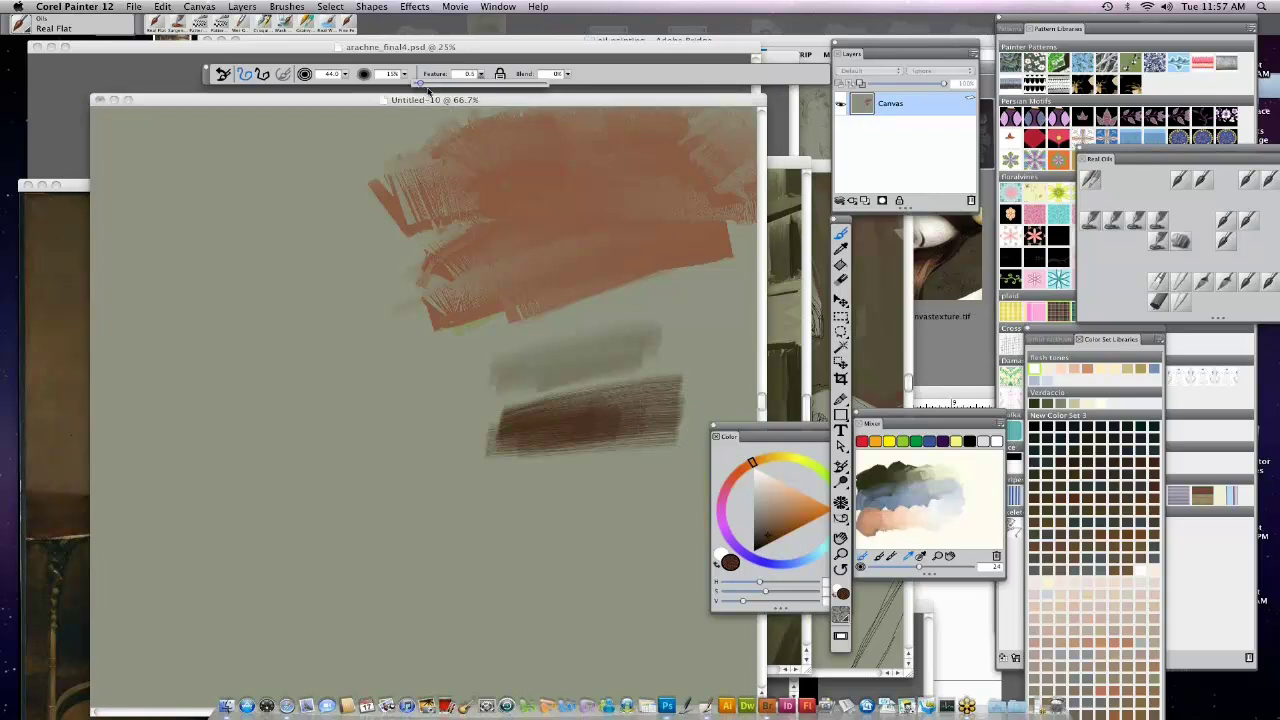
pyautogui.click(607, 465)
pyautogui.moveTo(621, 460)
pyautogui.mouseDown()
pyautogui.moveTo(571, 461)
pyautogui.moveTo(655, 457)
pyautogui.moveTo(528, 458)
pyautogui.moveTo(641, 447)
pyautogui.moveTo(628, 482)
pyautogui.mouseUp()
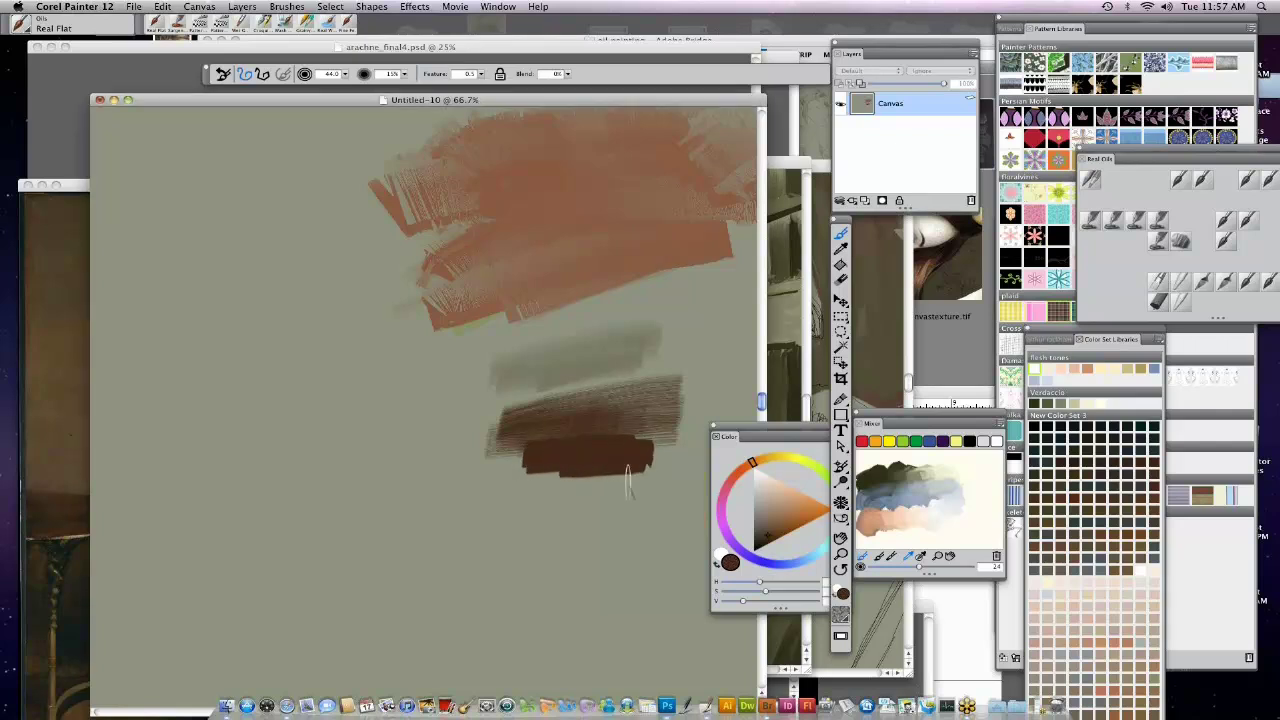
# Set the feature size to 1.0 and paint more dark brown over the existing dark brown test strokes.
pyautogui.moveTo(481, 73); pyautogui.dragTo(428, 86)
pyautogui.moveTo(614, 414); pyautogui.dragTo(630, 421)
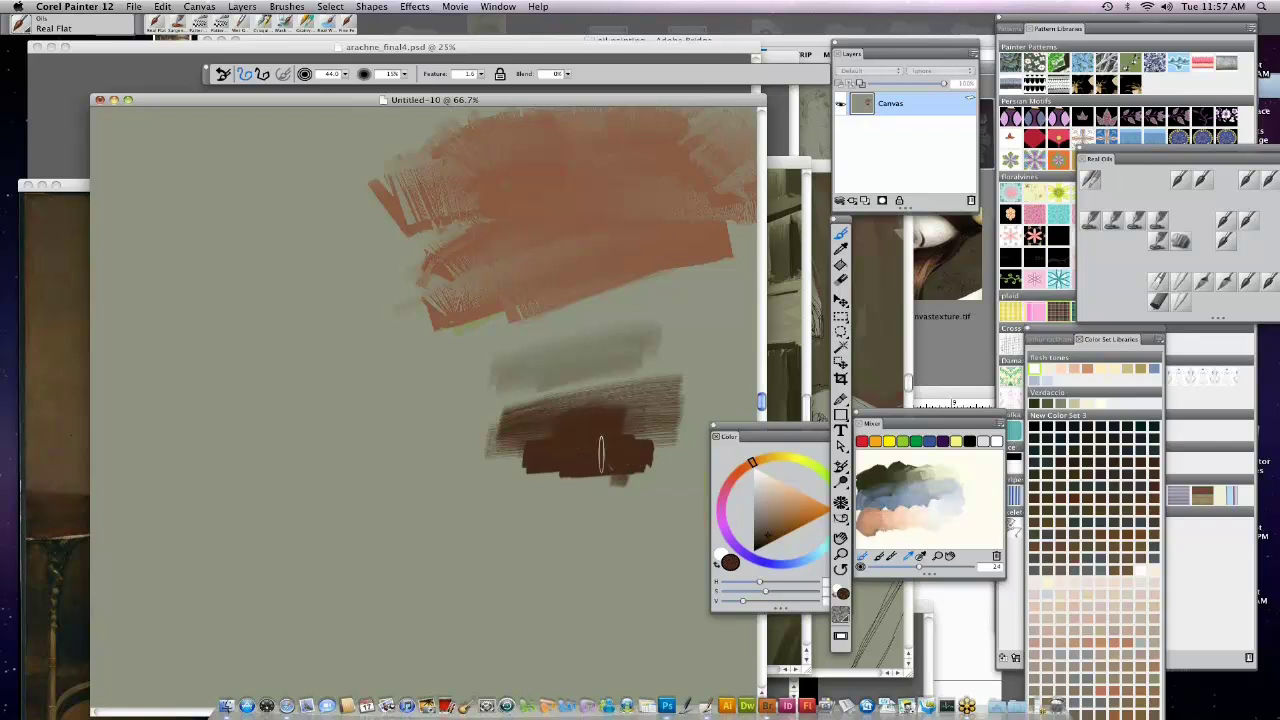
# Rearrange the Color Set Libraries, Mixer and Pattern Libraries palettes to uncover the Color Variability and Impasto settings.
pyautogui.click(1076, 328)
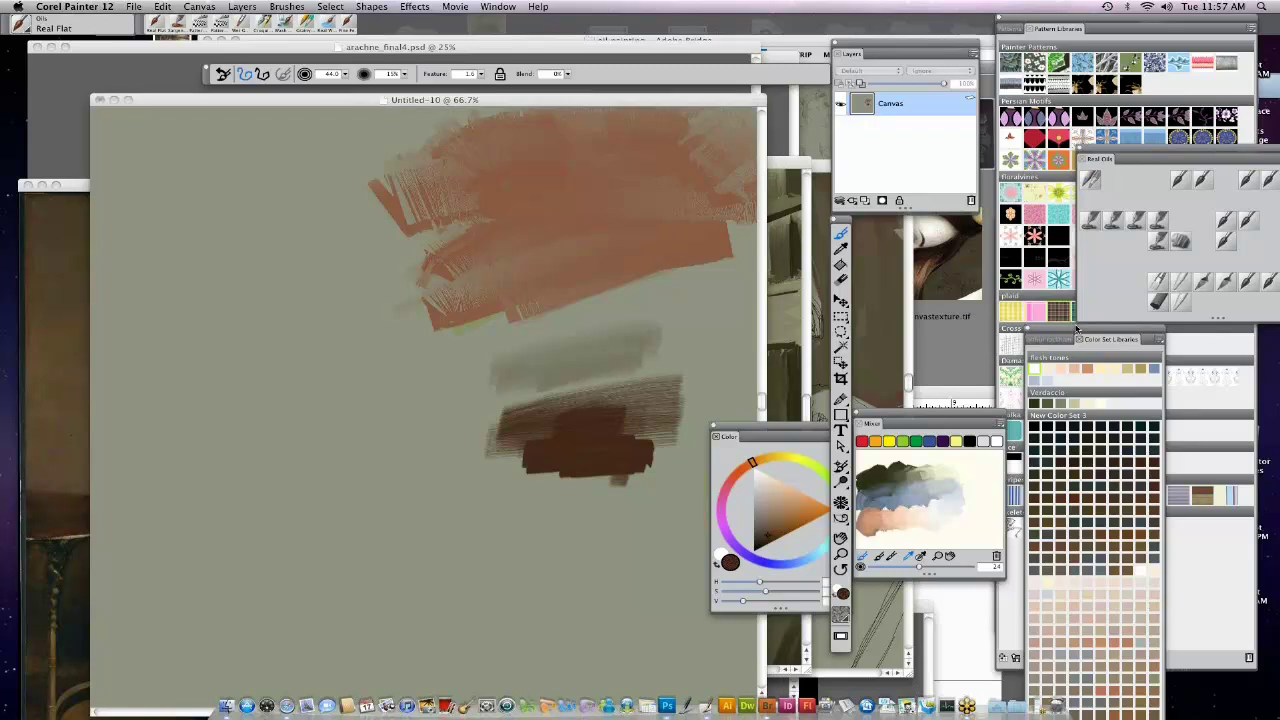
pyautogui.moveTo(1076, 328); pyautogui.dragTo(1223, 402)
pyautogui.moveTo(981, 430); pyautogui.dragTo(912, 236)
pyautogui.click(1093, 22)
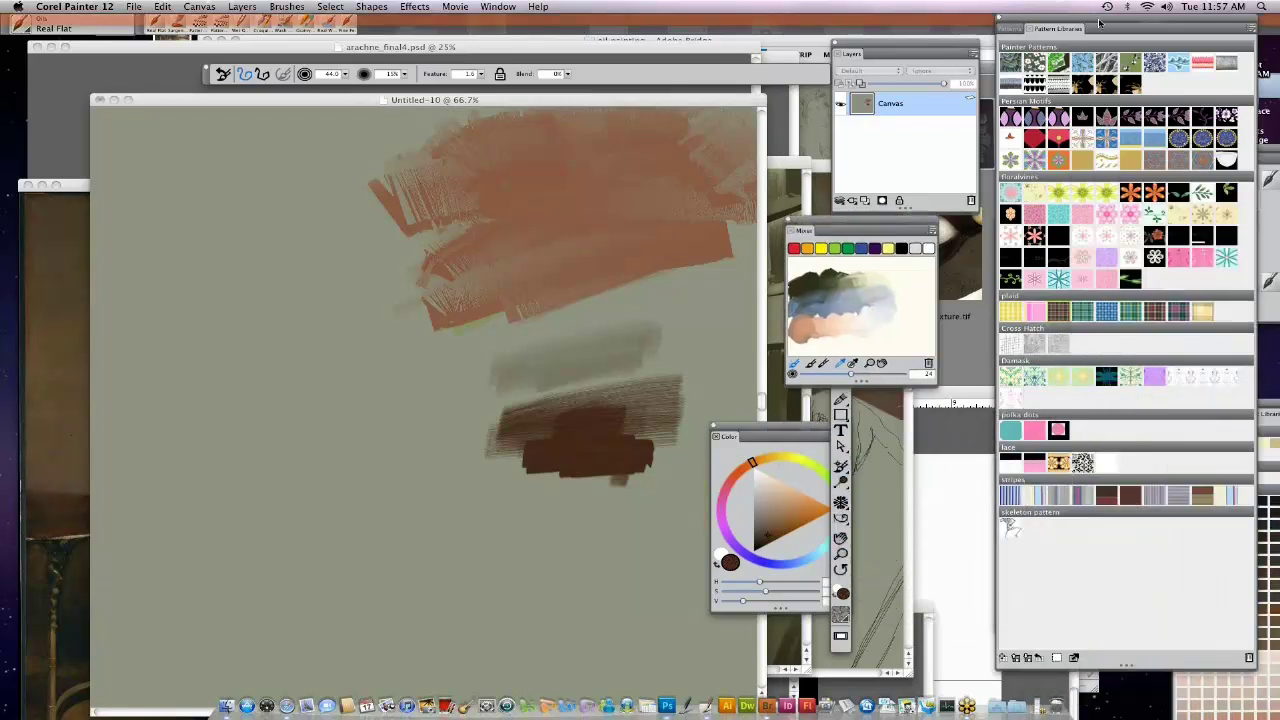
pyautogui.moveTo(1099, 22); pyautogui.dragTo(903, 343)
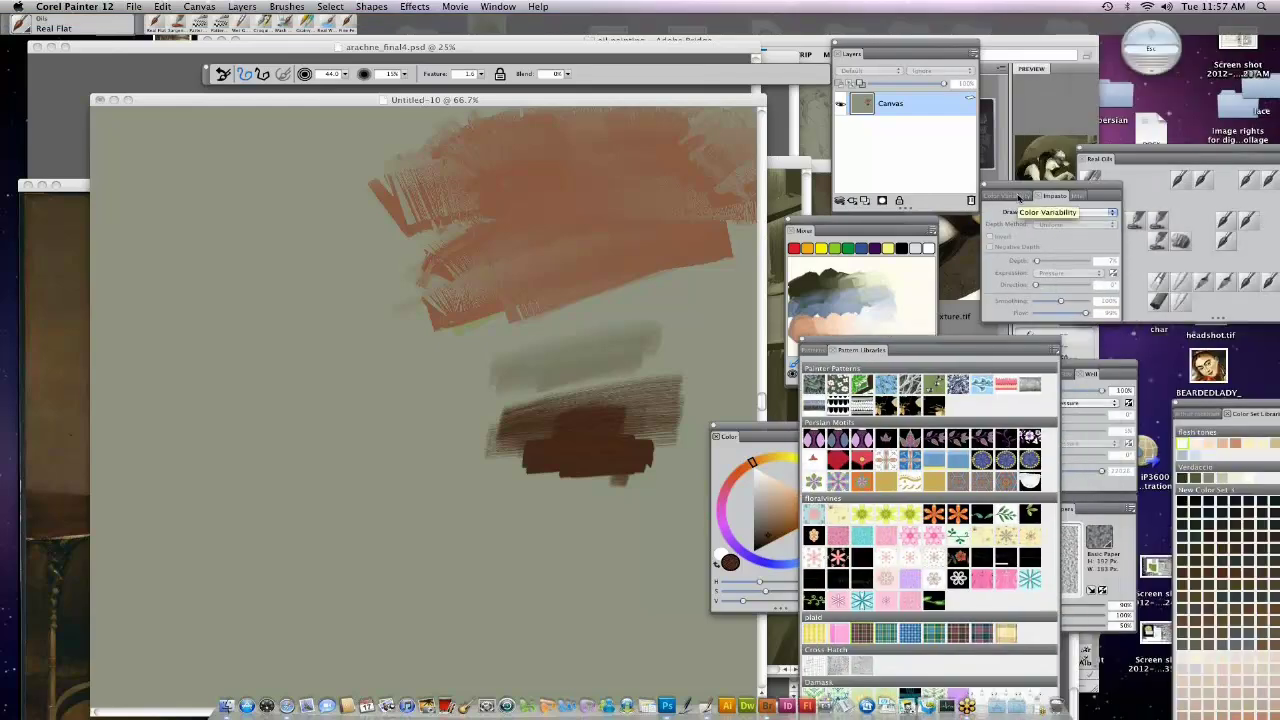
# Set all three HSV color variability amounts to 0%, choose light orange, and paint a flat swatch beneath the dark brown strokes.
pyautogui.click(1018, 196)
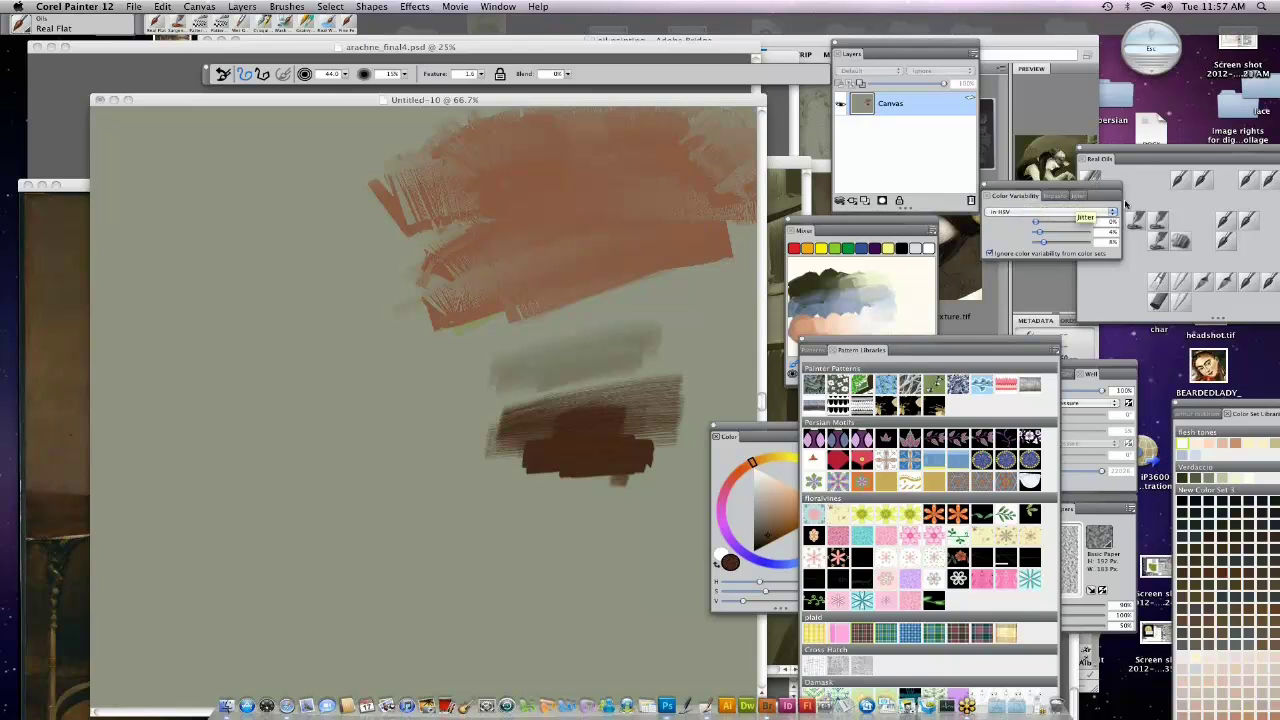
pyautogui.click(1063, 198)
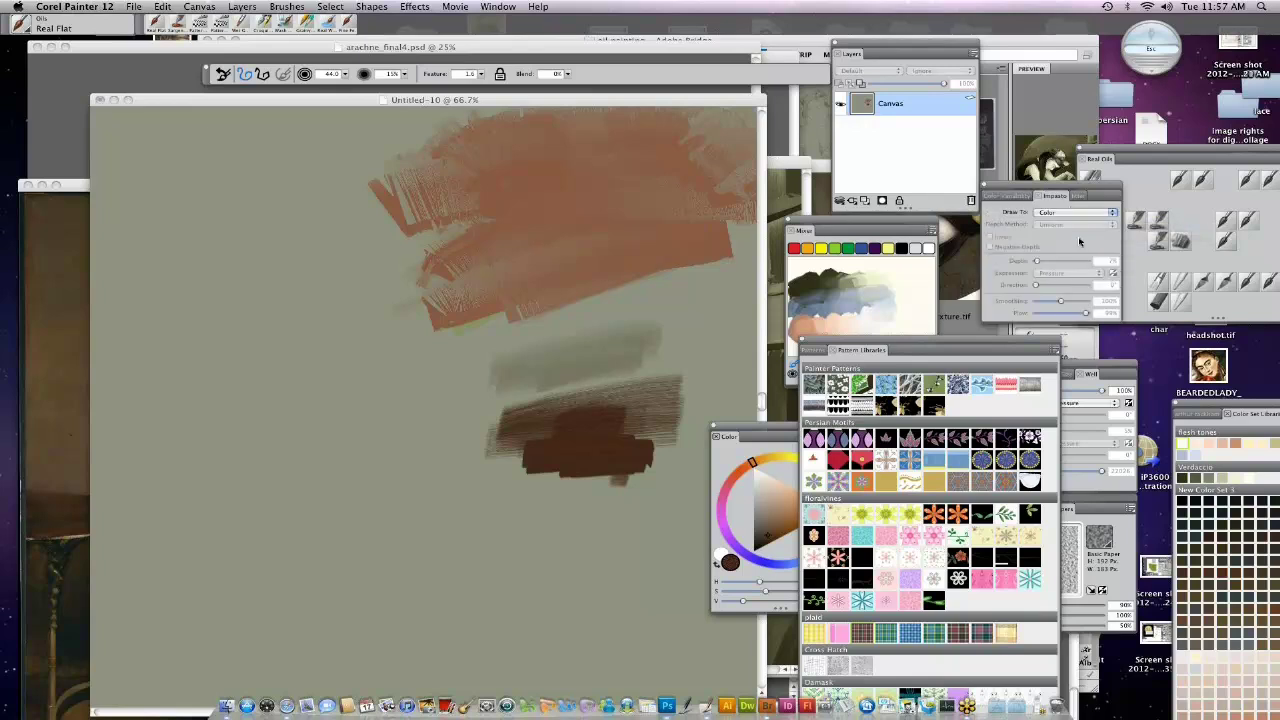
pyautogui.click(1025, 198)
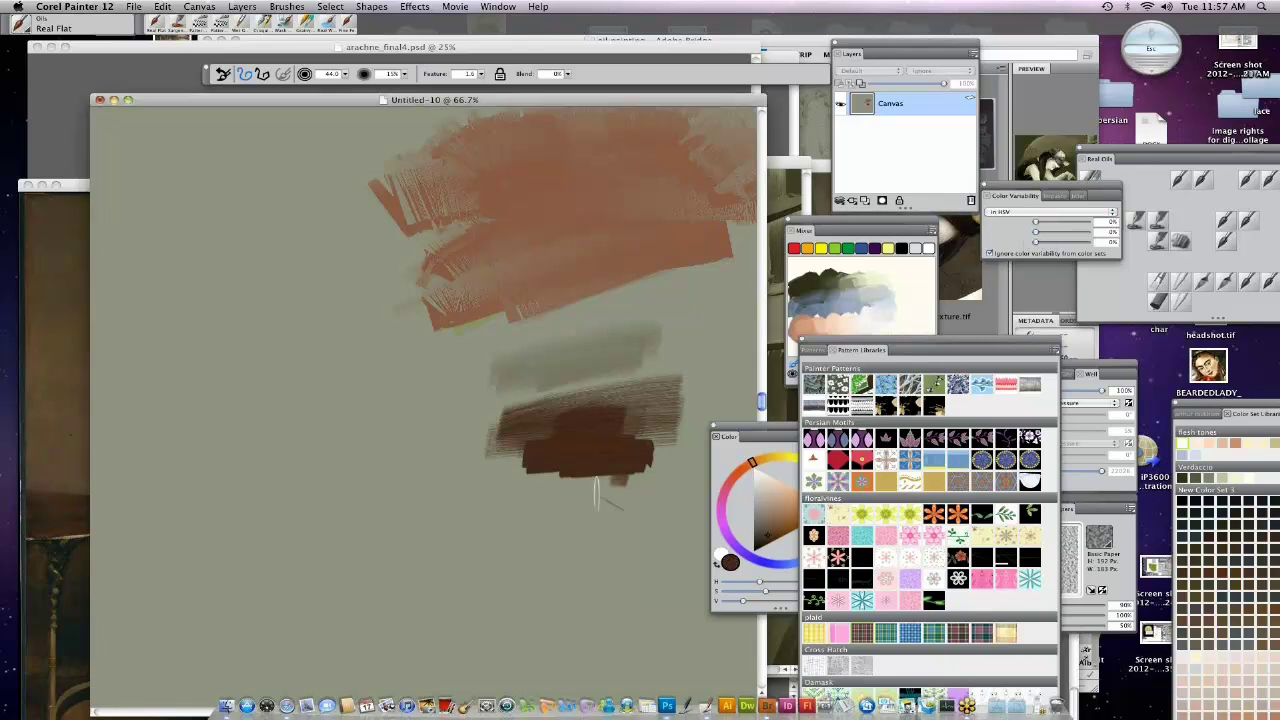
pyautogui.click(796, 491)
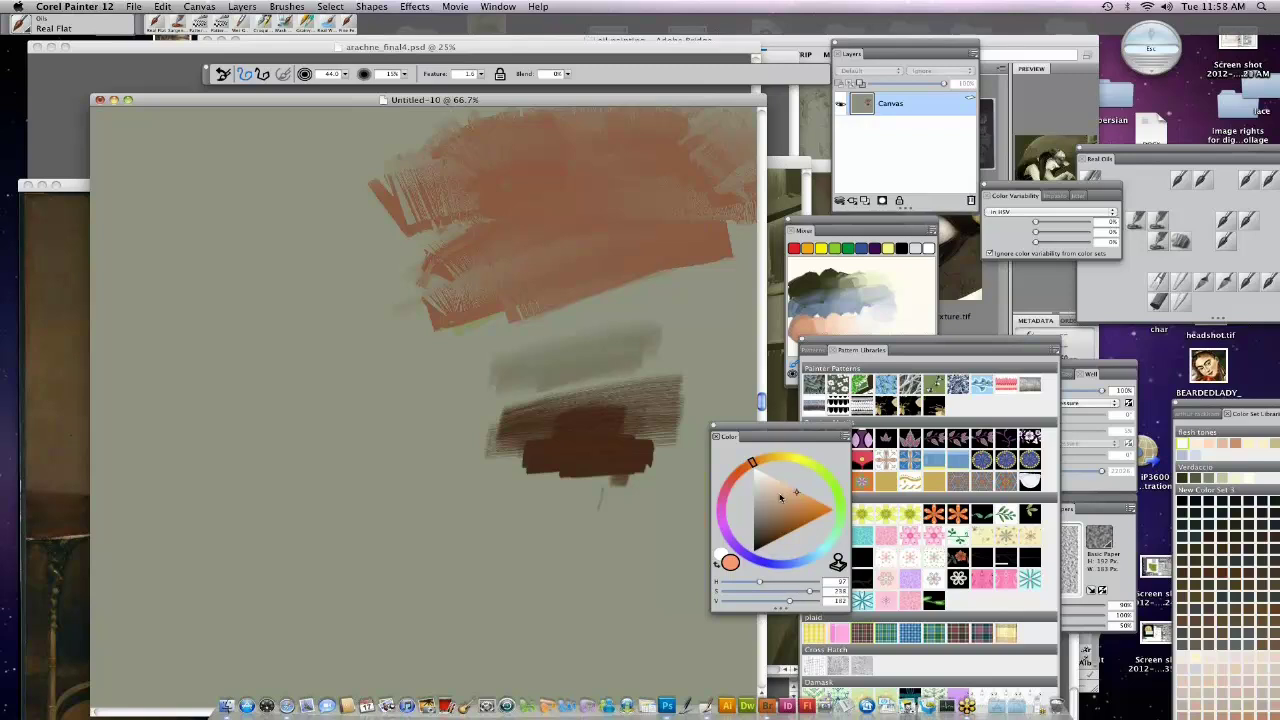
pyautogui.moveTo(590, 497)
pyautogui.mouseDown()
pyautogui.moveTo(537, 502)
pyautogui.moveTo(670, 492)
pyautogui.moveTo(593, 492)
pyautogui.moveTo(595, 477)
pyautogui.moveTo(660, 465)
pyautogui.mouseUp()
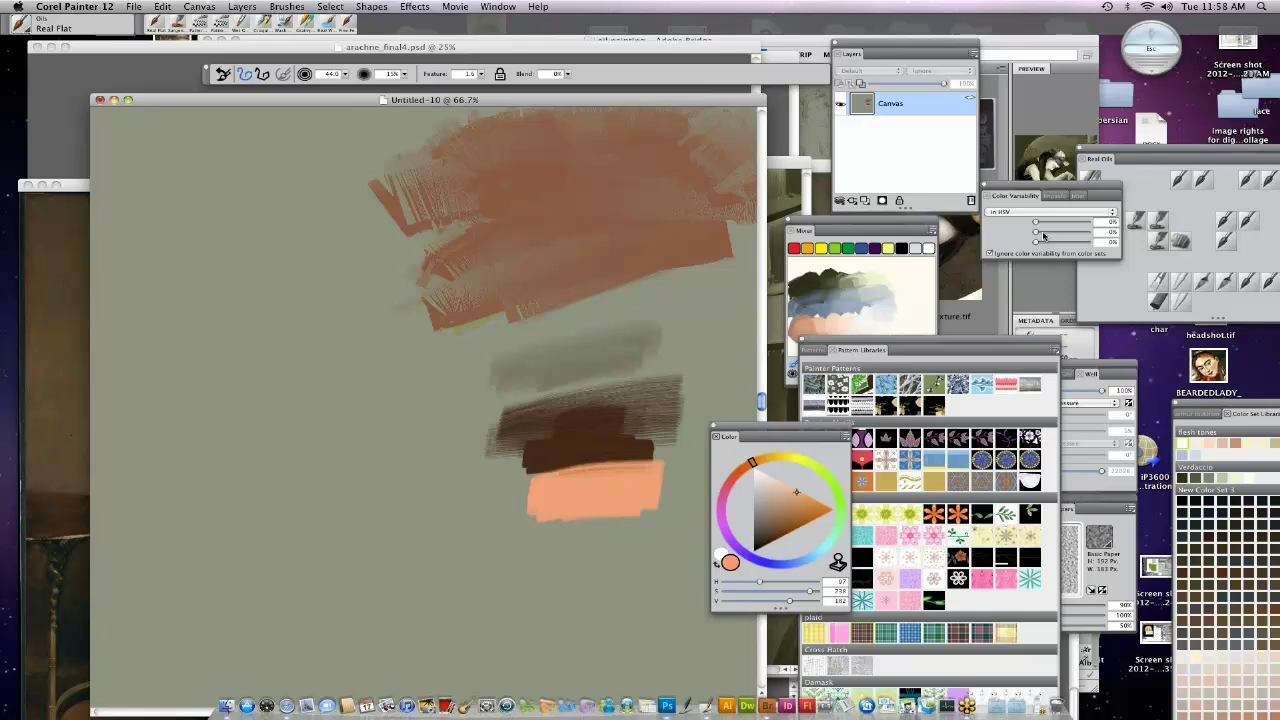
# Raise the HSV color variability amounts and paint streaked light orange and brown test strokes over the light orange swatch.
pyautogui.moveTo(1041, 235); pyautogui.dragTo(1049, 236)
pyautogui.moveTo(1036, 242); pyautogui.dragTo(1052, 244)
pyautogui.moveTo(645, 505)
pyautogui.mouseDown()
pyautogui.moveTo(577, 500)
pyautogui.moveTo(630, 520)
pyautogui.moveTo(550, 515)
pyautogui.moveTo(628, 468)
pyautogui.mouseUp()
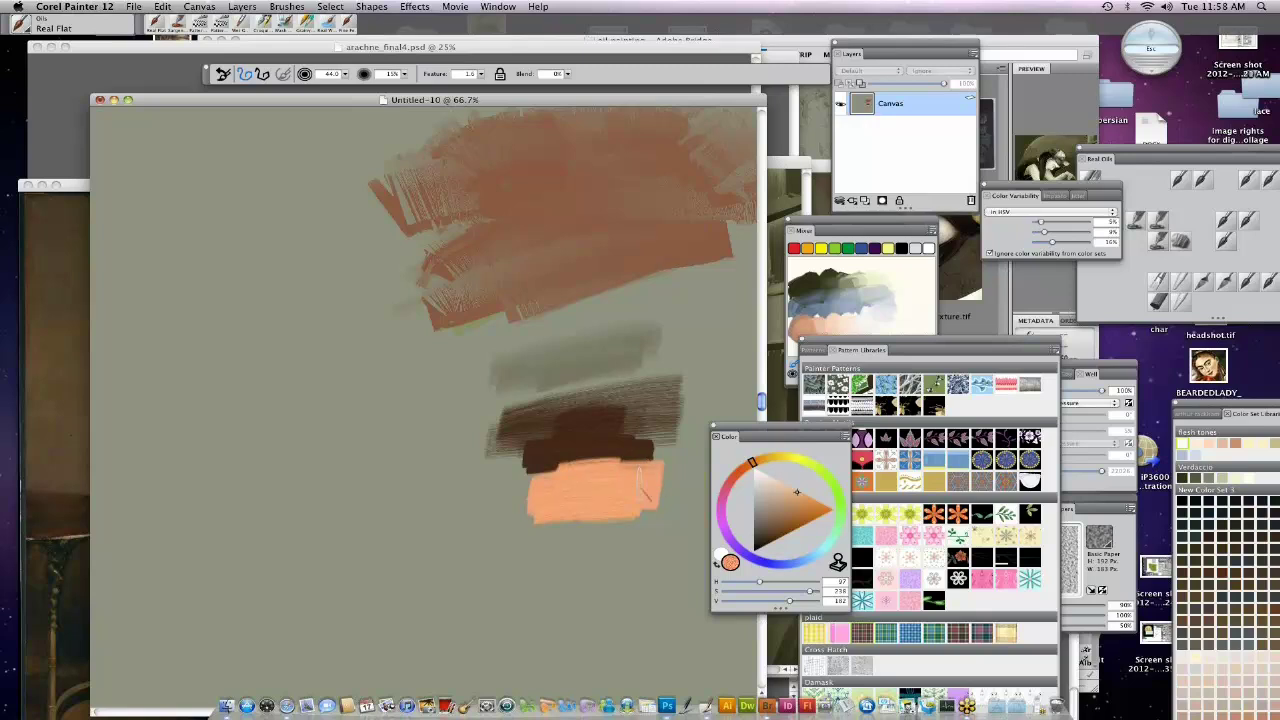
pyautogui.moveTo(800, 505)
pyautogui.mouseDown()
pyautogui.moveTo(780, 509)
pyautogui.moveTo(790, 512)
pyautogui.mouseUp()
pyautogui.moveTo(565, 489); pyautogui.dragTo(640, 495)
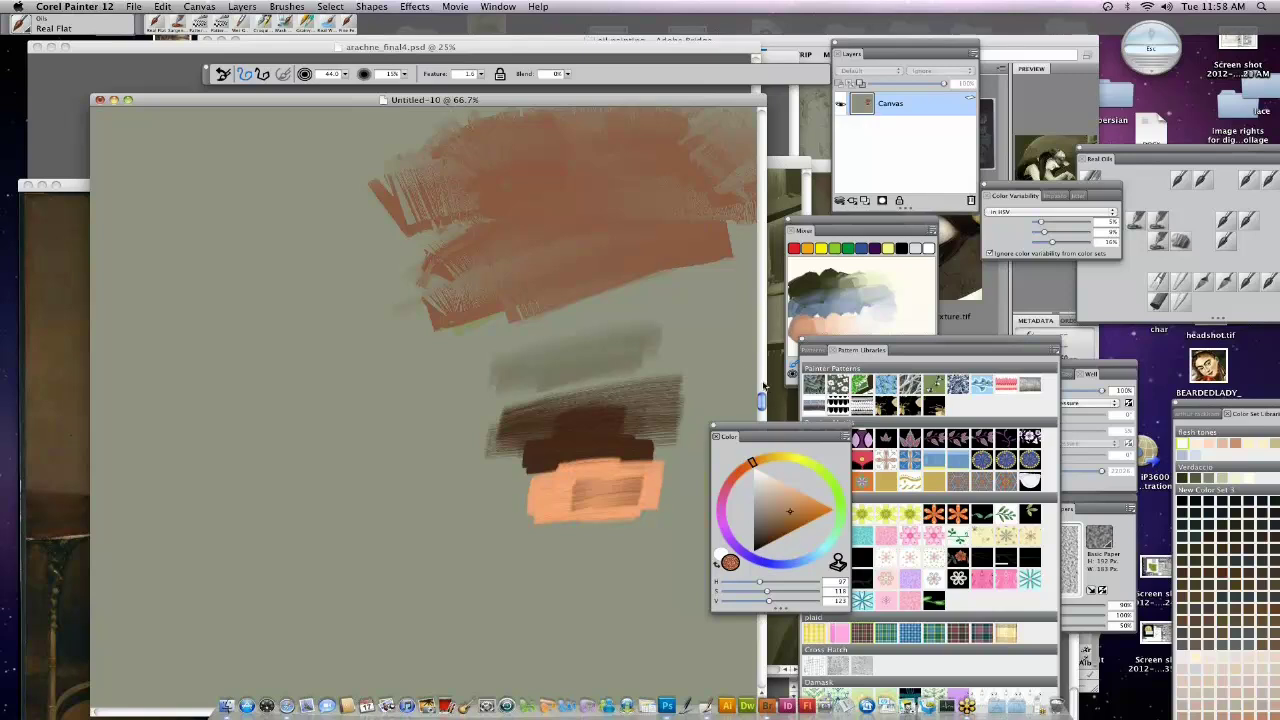
# Sample the canvas background color, shift it to golden ochre, and paint a streaked swatch beneath the light orange one.
pyautogui.scroll(5, 765, 388)
pyautogui.scroll(-5, 623, 494)
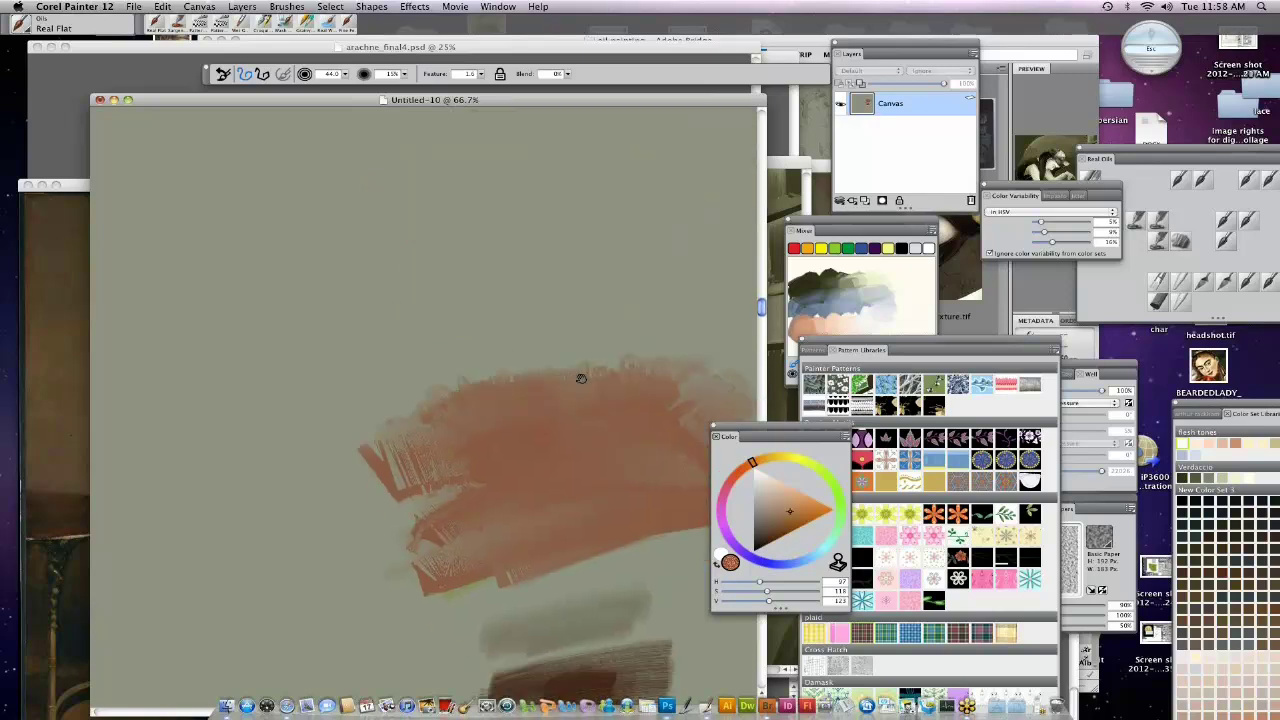
pyautogui.keyDown('alt'); pyautogui.click(522, 488); pyautogui.keyUp('alt')
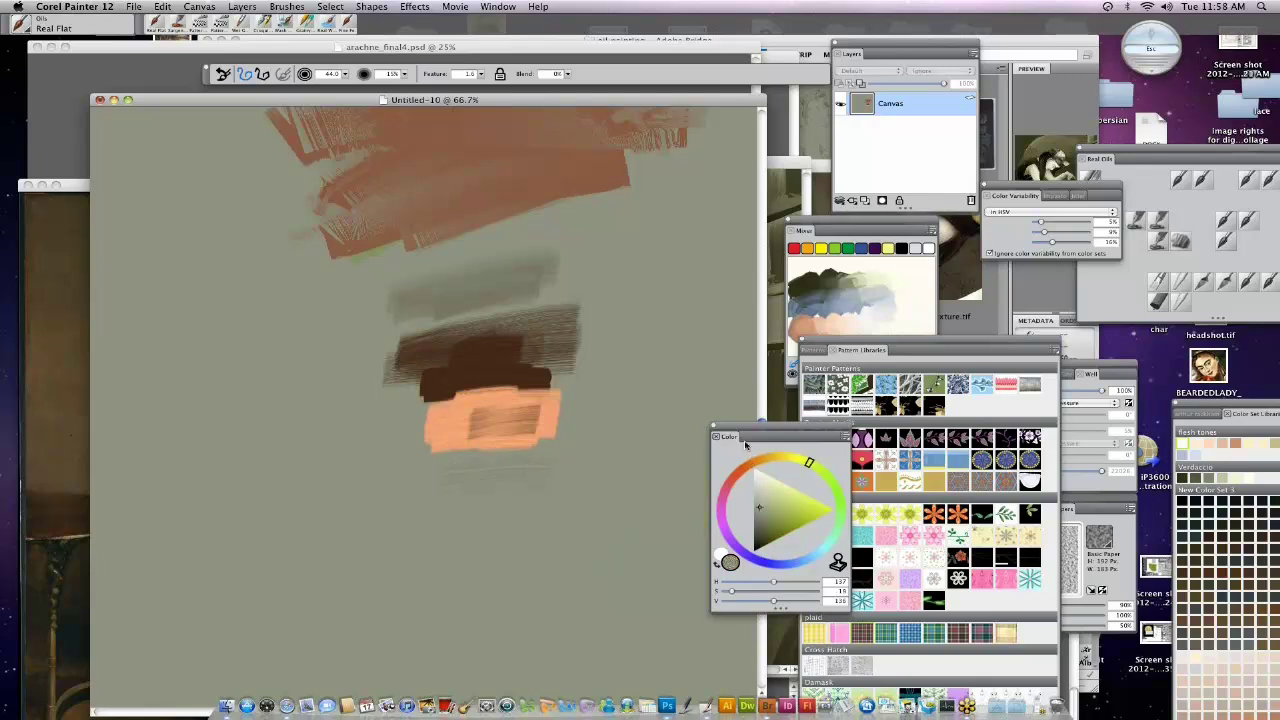
pyautogui.moveTo(781, 459); pyautogui.dragTo(768, 457)
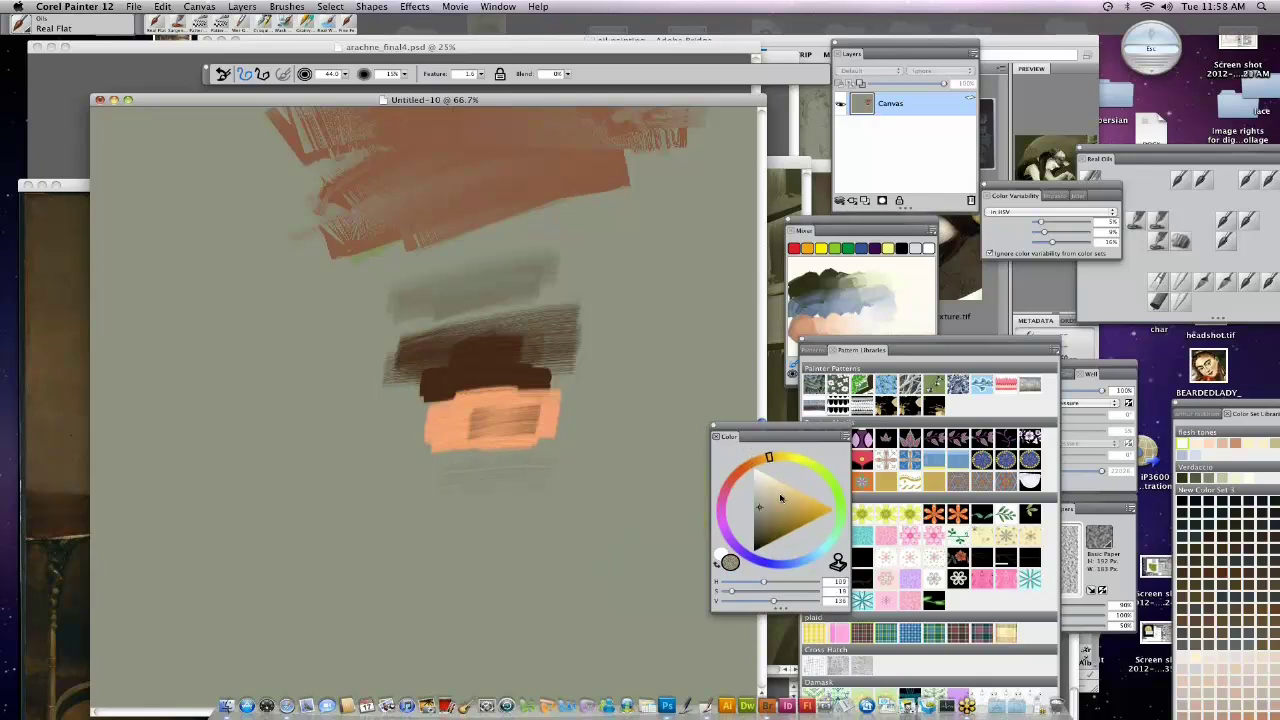
pyautogui.moveTo(788, 503); pyautogui.dragTo(804, 508)
pyautogui.moveTo(548, 470)
pyautogui.mouseDown()
pyautogui.moveTo(447, 473)
pyautogui.moveTo(554, 471)
pyautogui.moveTo(451, 458)
pyautogui.moveTo(568, 460)
pyautogui.mouseUp()
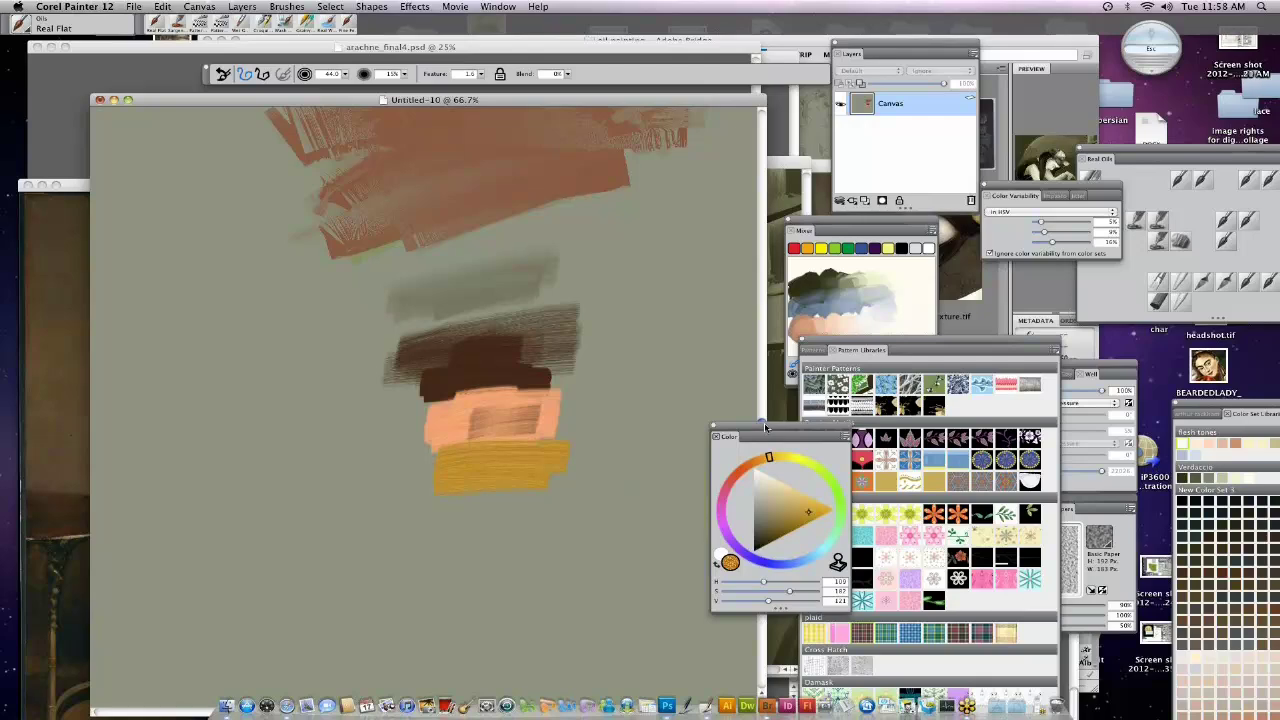
# Move the Color and Pattern Libraries palettes away from the test strokes and magnify the ochre swatch to 100%.
pyautogui.moveTo(762, 430); pyautogui.dragTo(574, 550)
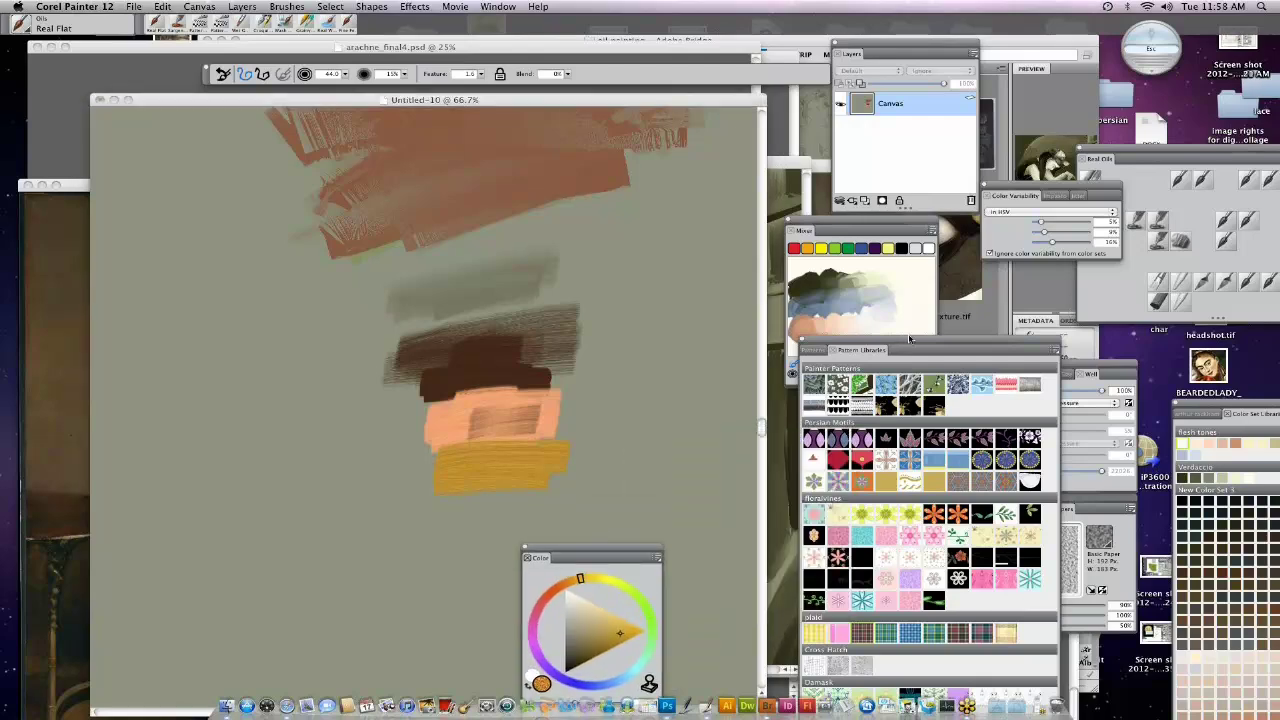
pyautogui.moveTo(910, 340); pyautogui.dragTo(1050, 330)
pyautogui.click(840, 545)
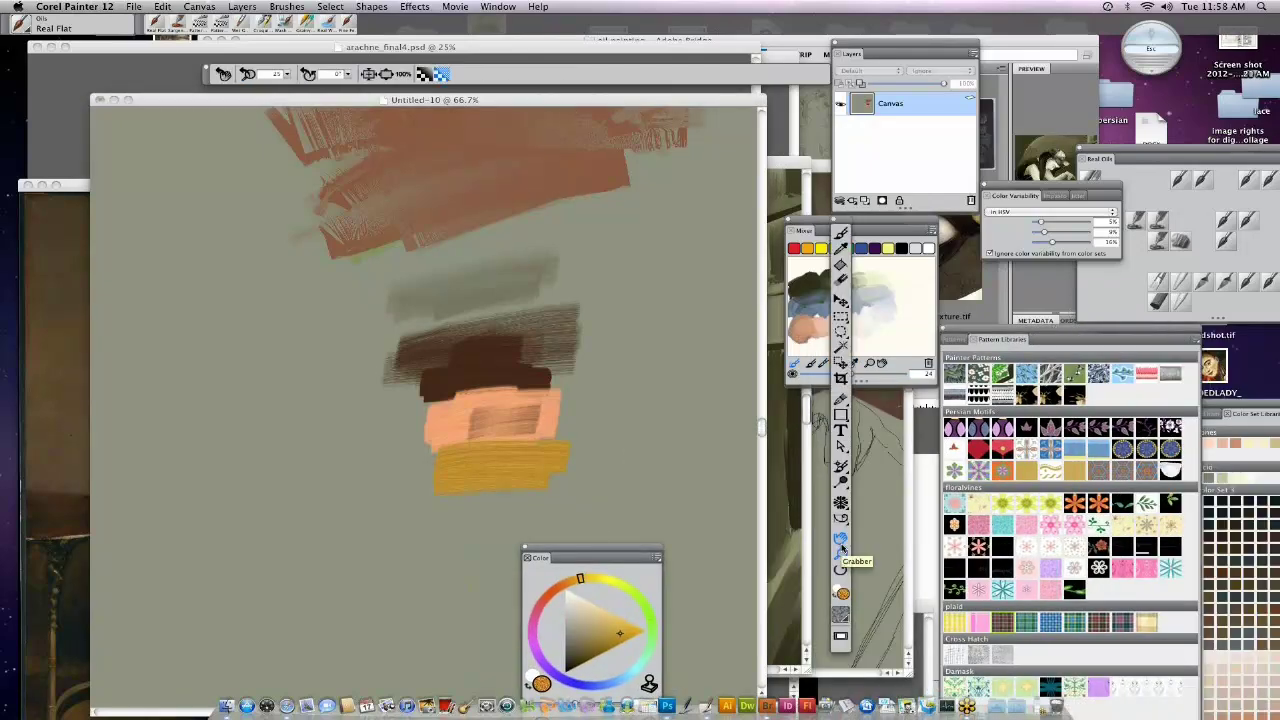
pyautogui.press('m')
pyautogui.click(530, 472)
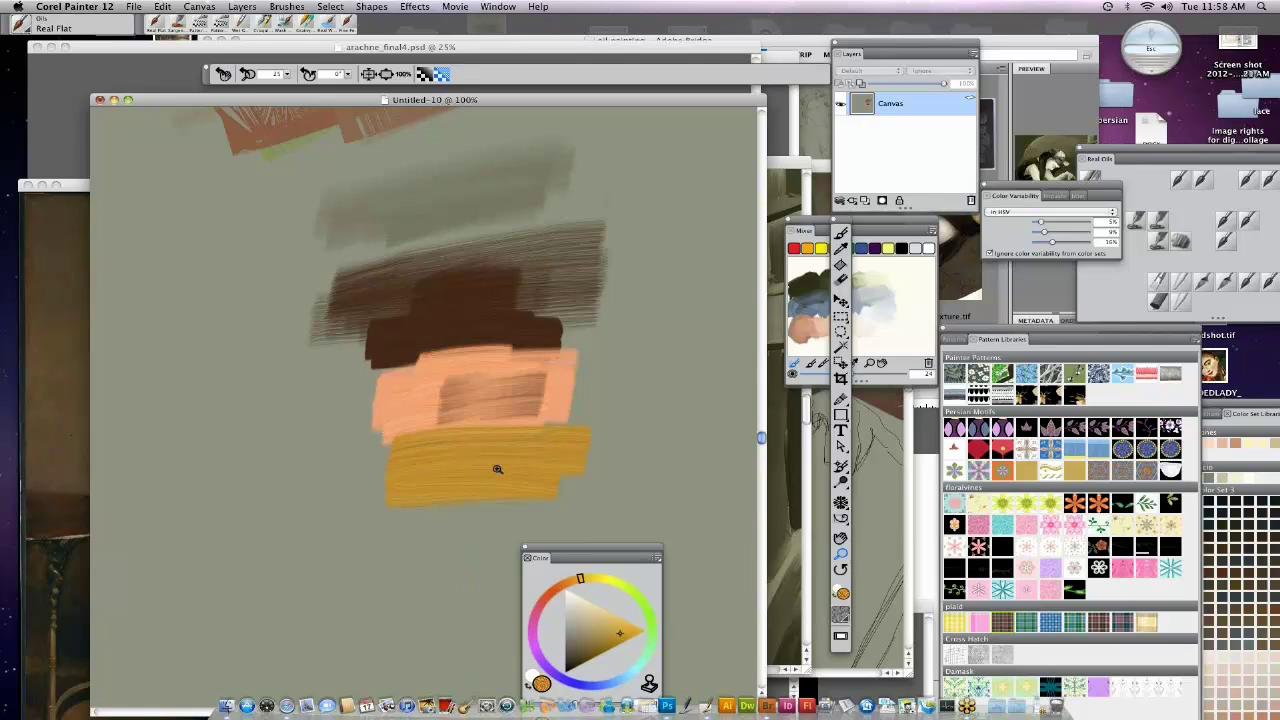
# Set HSV color variability to 1%, 4% and 7%, raise the feature size to about 2, and paint smoother ochre strokes across the swatches.
pyautogui.click(841, 233)
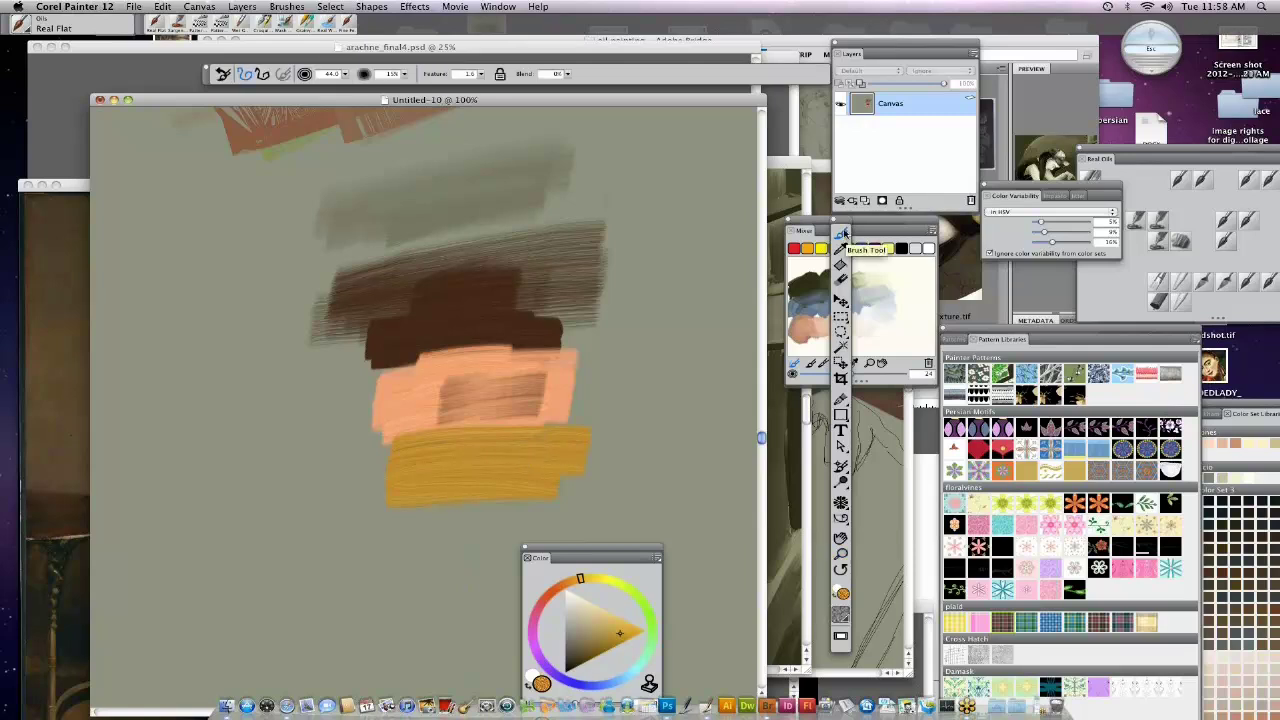
pyautogui.moveTo(1041, 222); pyautogui.dragTo(1039, 234)
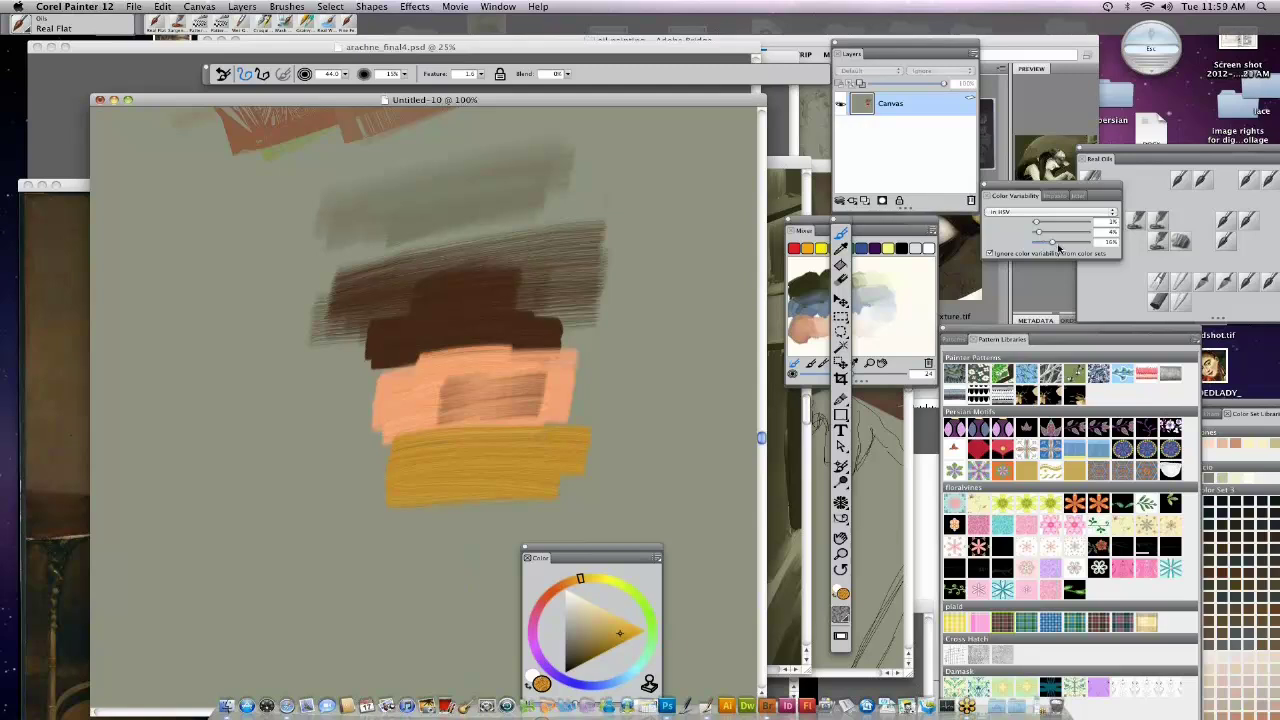
pyautogui.moveTo(1058, 244); pyautogui.dragTo(1045, 246)
pyautogui.moveTo(517, 468)
pyautogui.mouseDown()
pyautogui.moveTo(461, 477)
pyautogui.moveTo(551, 463)
pyautogui.moveTo(477, 469)
pyautogui.moveTo(551, 451)
pyautogui.moveTo(461, 439)
pyautogui.moveTo(640, 405)
pyautogui.mouseUp()
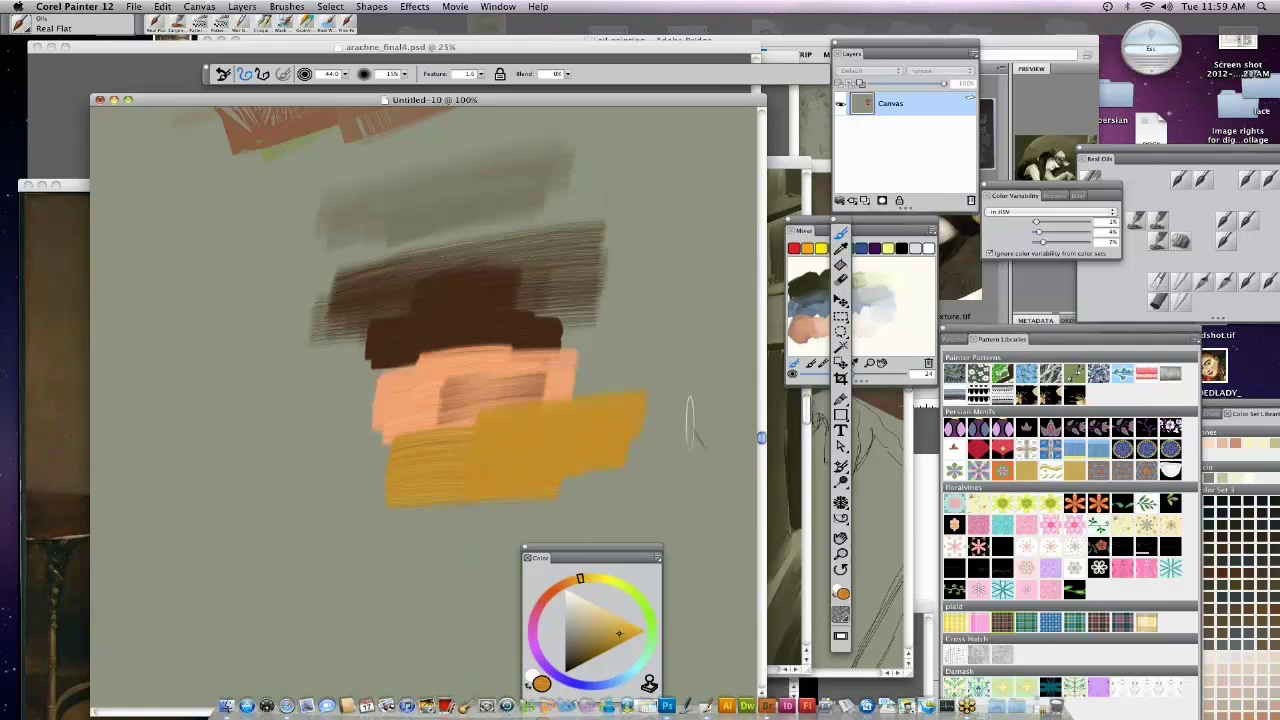
pyautogui.moveTo(483, 78); pyautogui.dragTo(512, 92)
pyautogui.moveTo(581, 425)
pyautogui.mouseDown()
pyautogui.moveTo(660, 417)
pyautogui.moveTo(545, 399)
pyautogui.moveTo(647, 374)
pyautogui.mouseUp()
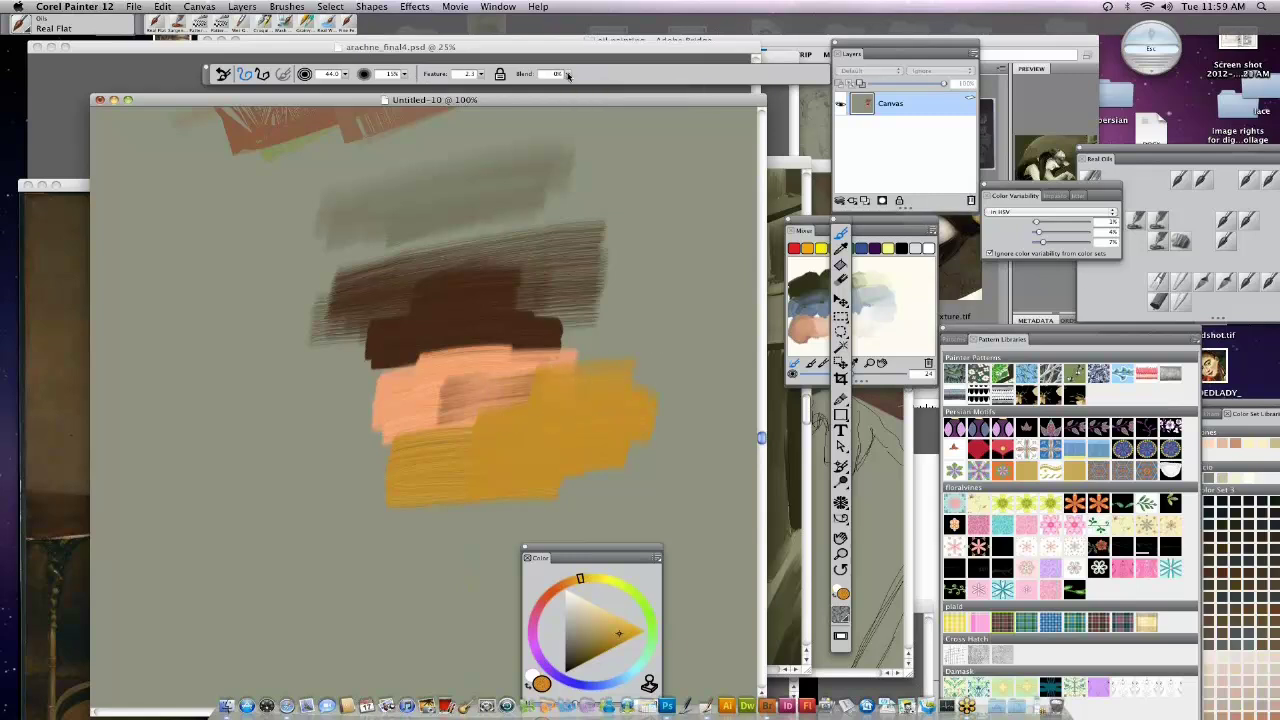
# Set the brush's blend to 100% and smear the ochre and light orange swatches into each other and the background.
pyautogui.moveTo(567, 74)
pyautogui.mouseDown()
pyautogui.moveTo(515, 86)
pyautogui.moveTo(555, 86)
pyautogui.mouseUp()
pyautogui.moveTo(568, 74); pyautogui.dragTo(640, 83)
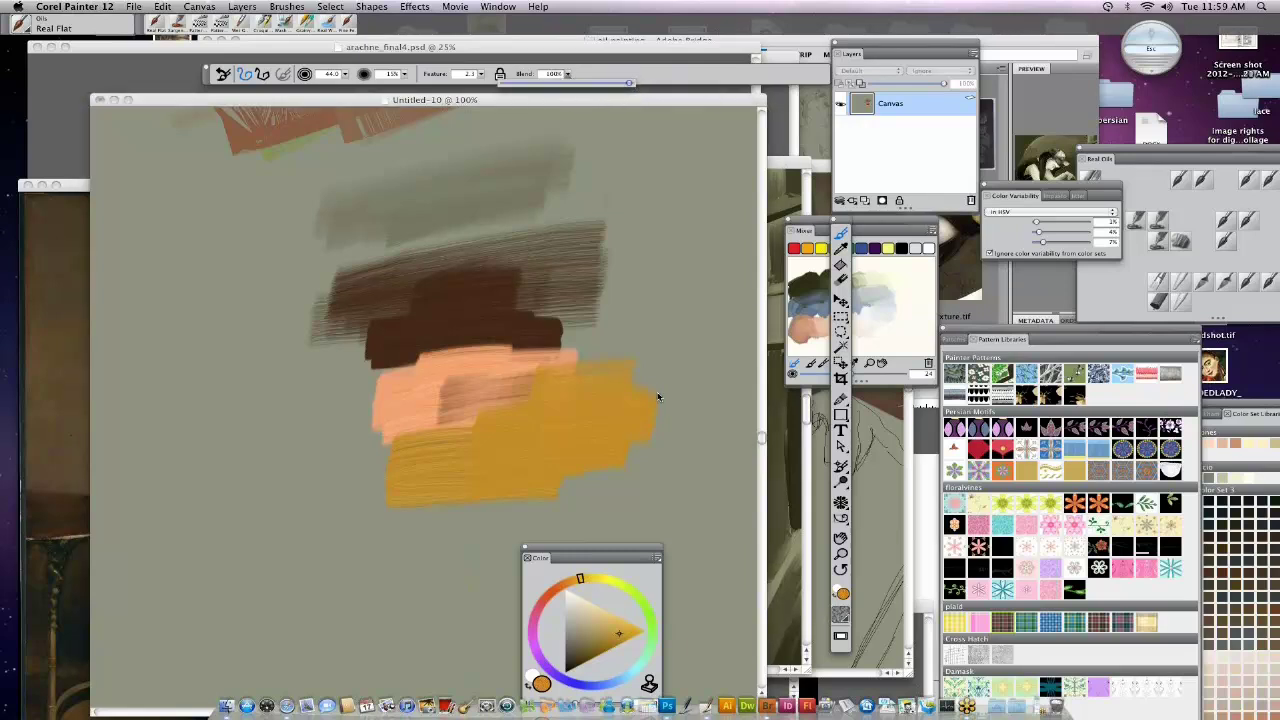
pyautogui.moveTo(642, 372)
pyautogui.mouseDown()
pyautogui.moveTo(605, 356)
pyautogui.moveTo(529, 358)
pyautogui.moveTo(654, 330)
pyautogui.moveTo(527, 340)
pyautogui.moveTo(584, 313)
pyautogui.moveTo(669, 330)
pyautogui.moveTo(617, 371)
pyautogui.moveTo(628, 390)
pyautogui.moveTo(693, 388)
pyautogui.moveTo(652, 420)
pyautogui.mouseUp()
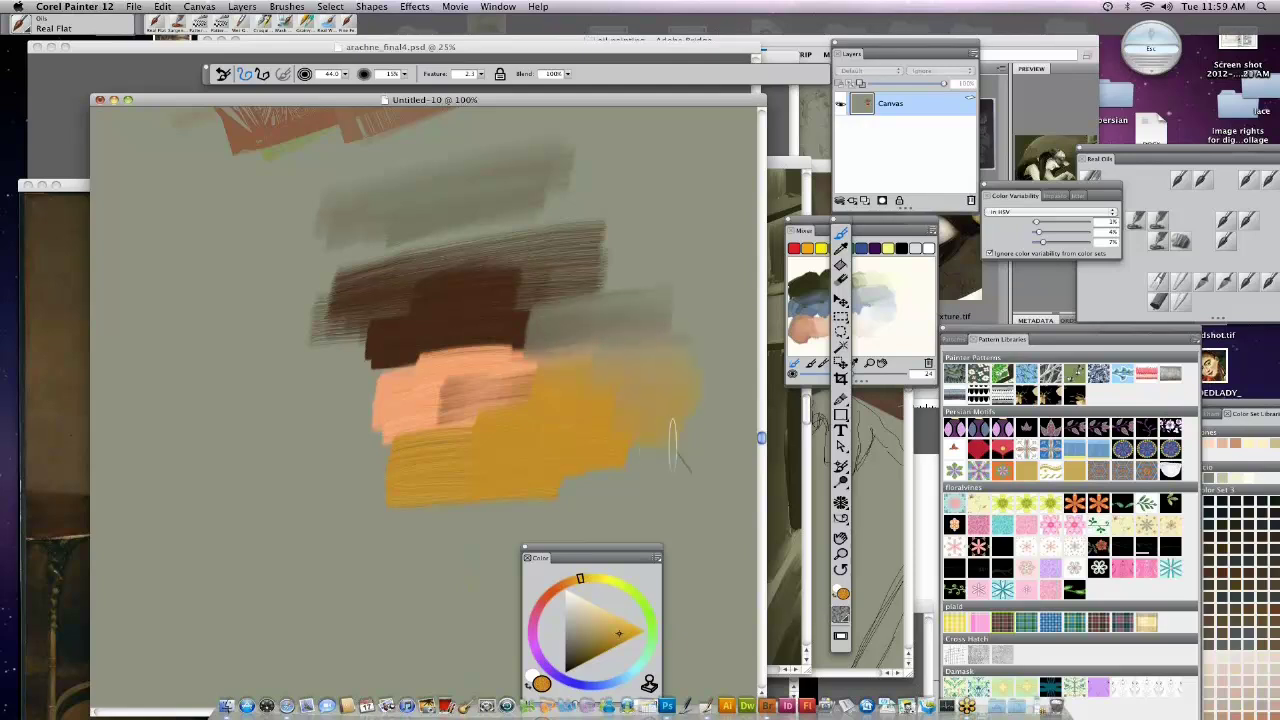
pyautogui.moveTo(663, 434)
pyautogui.mouseDown()
pyautogui.moveTo(576, 472)
pyautogui.moveTo(669, 444)
pyautogui.moveTo(547, 463)
pyautogui.moveTo(682, 392)
pyautogui.moveTo(561, 400)
pyautogui.moveTo(557, 387)
pyautogui.moveTo(536, 400)
pyautogui.moveTo(643, 406)
pyautogui.moveTo(607, 429)
pyautogui.moveTo(492, 437)
pyautogui.moveTo(523, 392)
pyautogui.moveTo(598, 369)
pyautogui.moveTo(587, 347)
pyautogui.moveTo(642, 332)
pyautogui.moveTo(468, 367)
pyautogui.moveTo(532, 362)
pyautogui.moveTo(539, 383)
pyautogui.moveTo(672, 364)
pyautogui.moveTo(521, 428)
pyautogui.moveTo(692, 392)
pyautogui.moveTo(600, 417)
pyautogui.moveTo(616, 400)
pyautogui.moveTo(496, 404)
pyautogui.moveTo(514, 354)
pyautogui.moveTo(414, 387)
pyautogui.moveTo(460, 380)
pyautogui.moveTo(456, 437)
pyautogui.moveTo(430, 460)
pyautogui.mouseUp()
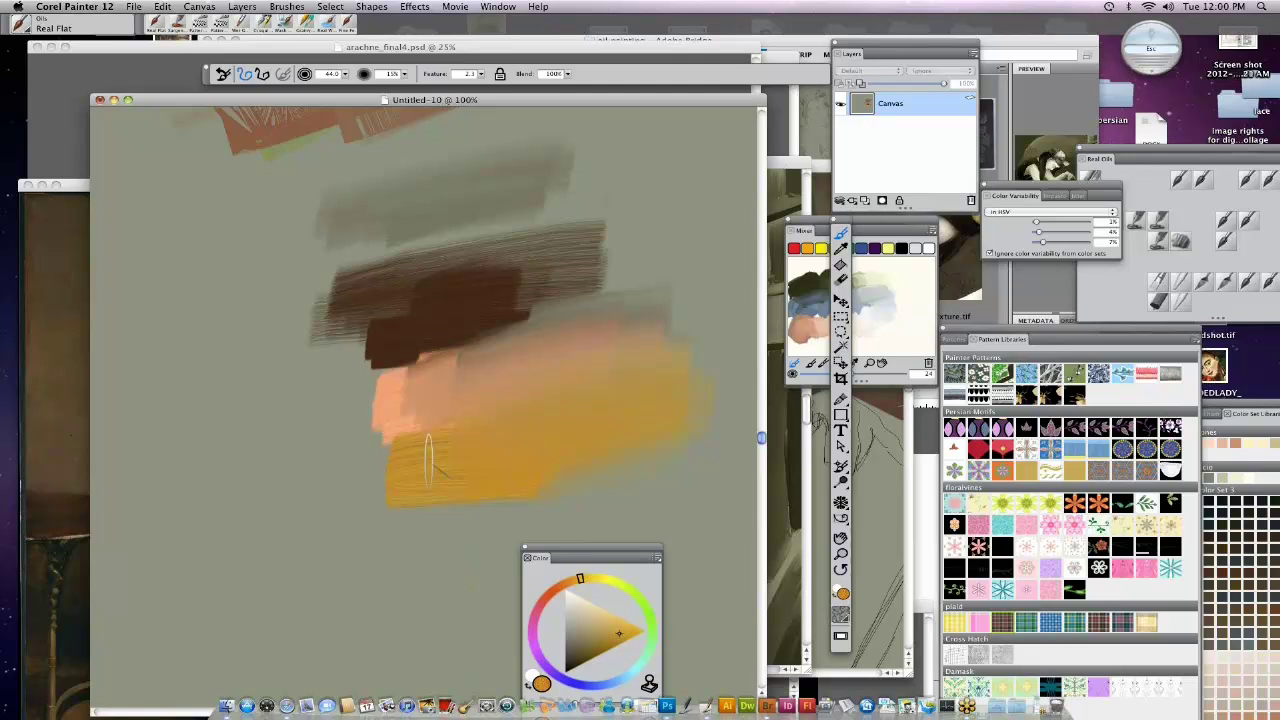
# Lower the blend to 10%, choose a reddish brown, and paint it over the blended ochre and light orange area.
pyautogui.click(567, 73)
pyautogui.moveTo(624, 83); pyautogui.dragTo(516, 84)
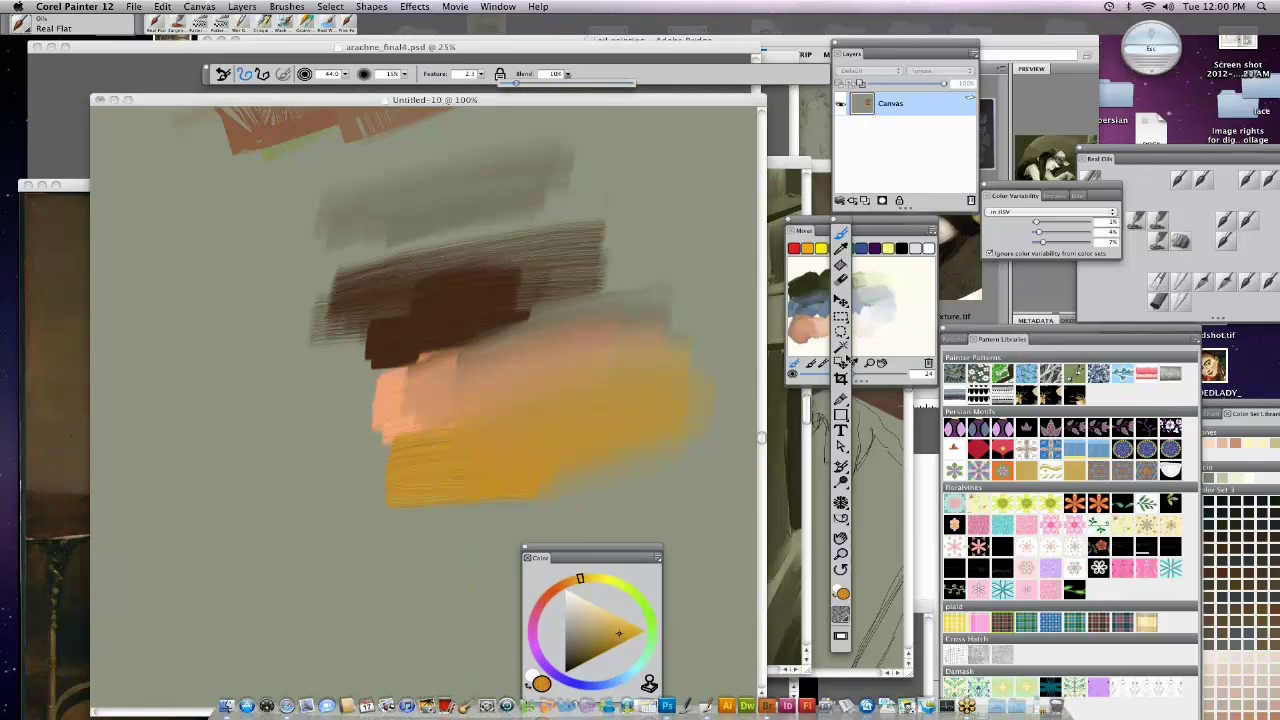
pyautogui.moveTo(567, 588); pyautogui.dragTo(558, 586)
pyautogui.click(602, 632)
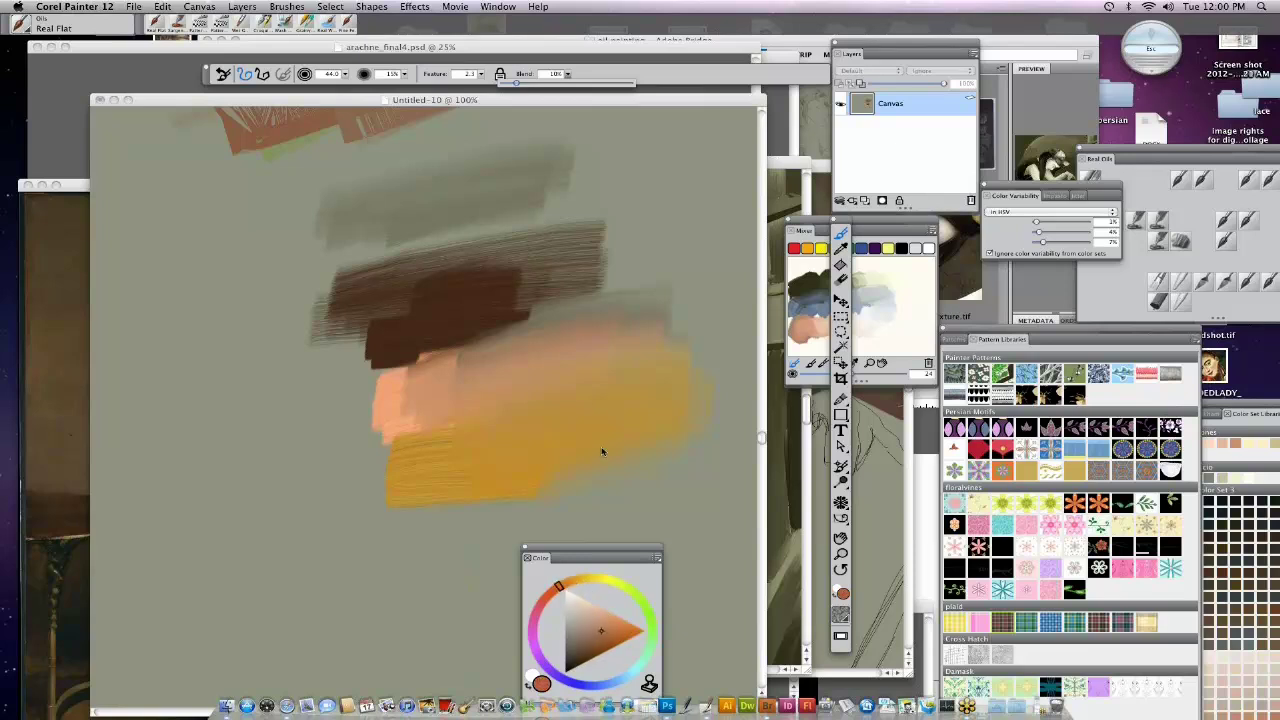
pyautogui.moveTo(604, 430)
pyautogui.mouseDown()
pyautogui.moveTo(549, 415)
pyautogui.moveTo(609, 406)
pyautogui.moveTo(442, 428)
pyautogui.moveTo(541, 395)
pyautogui.moveTo(673, 383)
pyautogui.moveTo(576, 371)
pyautogui.moveTo(461, 389)
pyautogui.mouseUp()
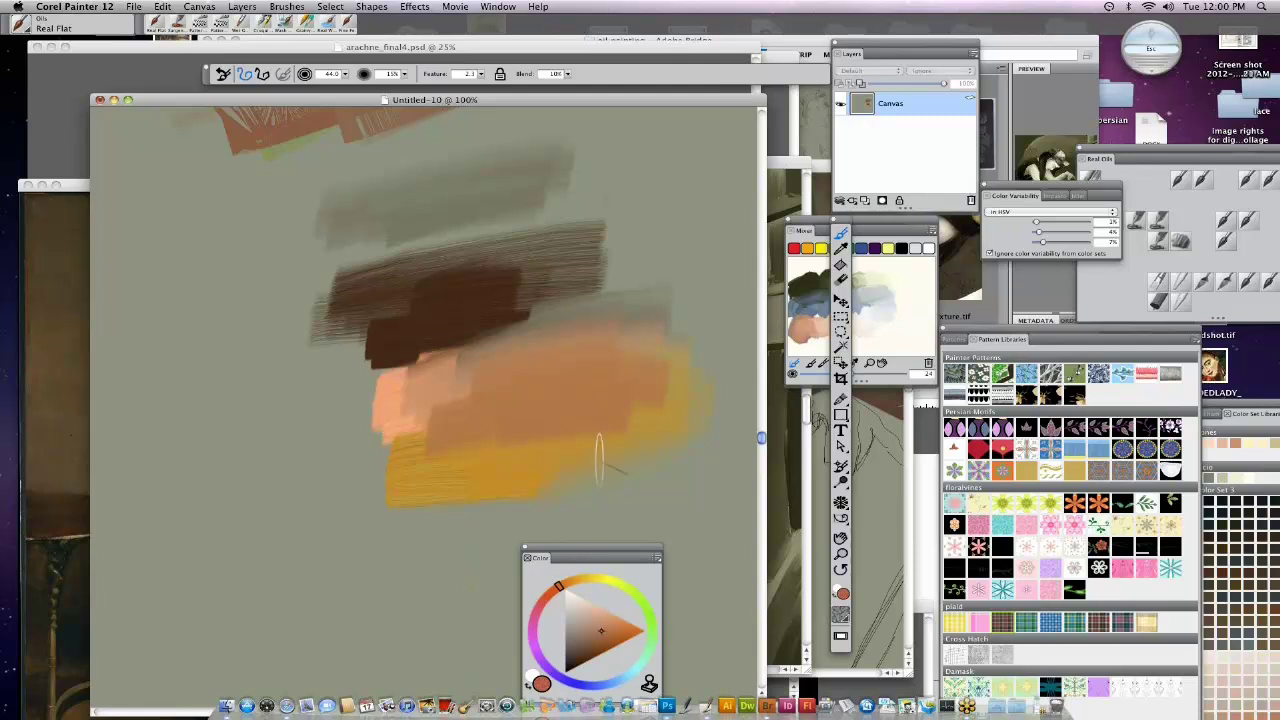
# Raise the blend to 100% to soften the reddish brown patch into the ochre, and reduce the blend to 42%.
pyautogui.click(567, 73)
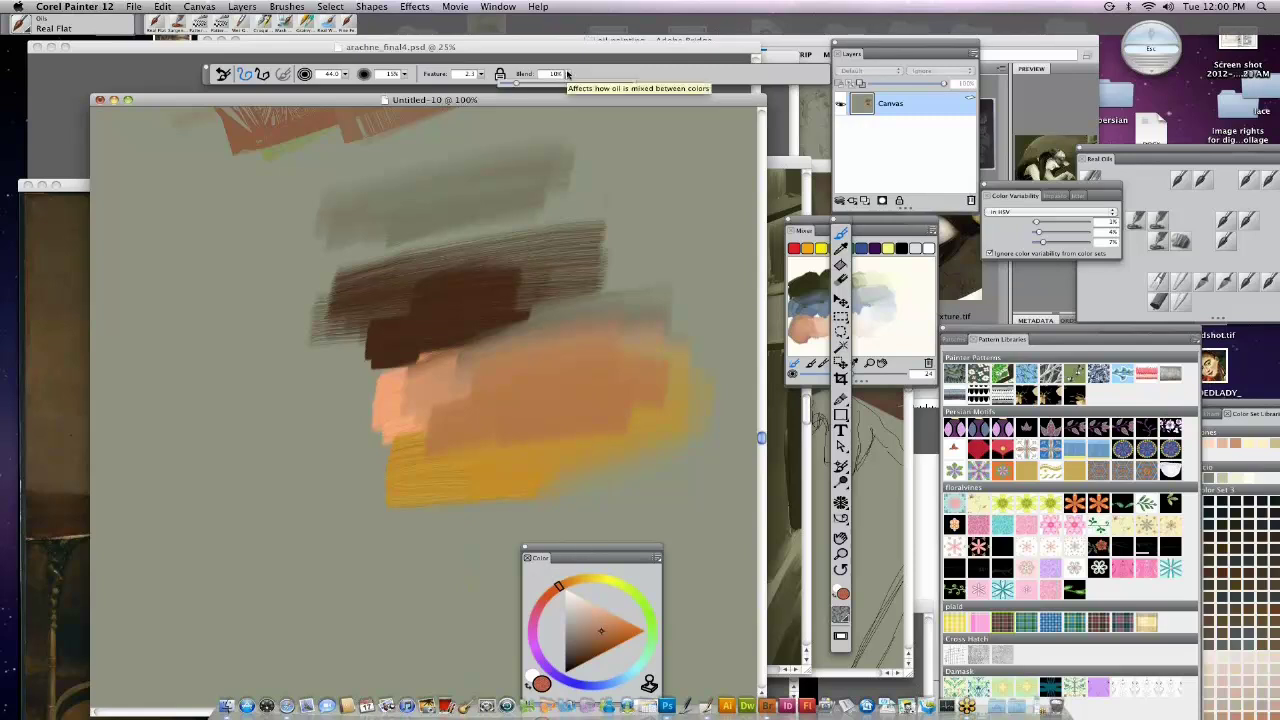
pyautogui.click(664, 410)
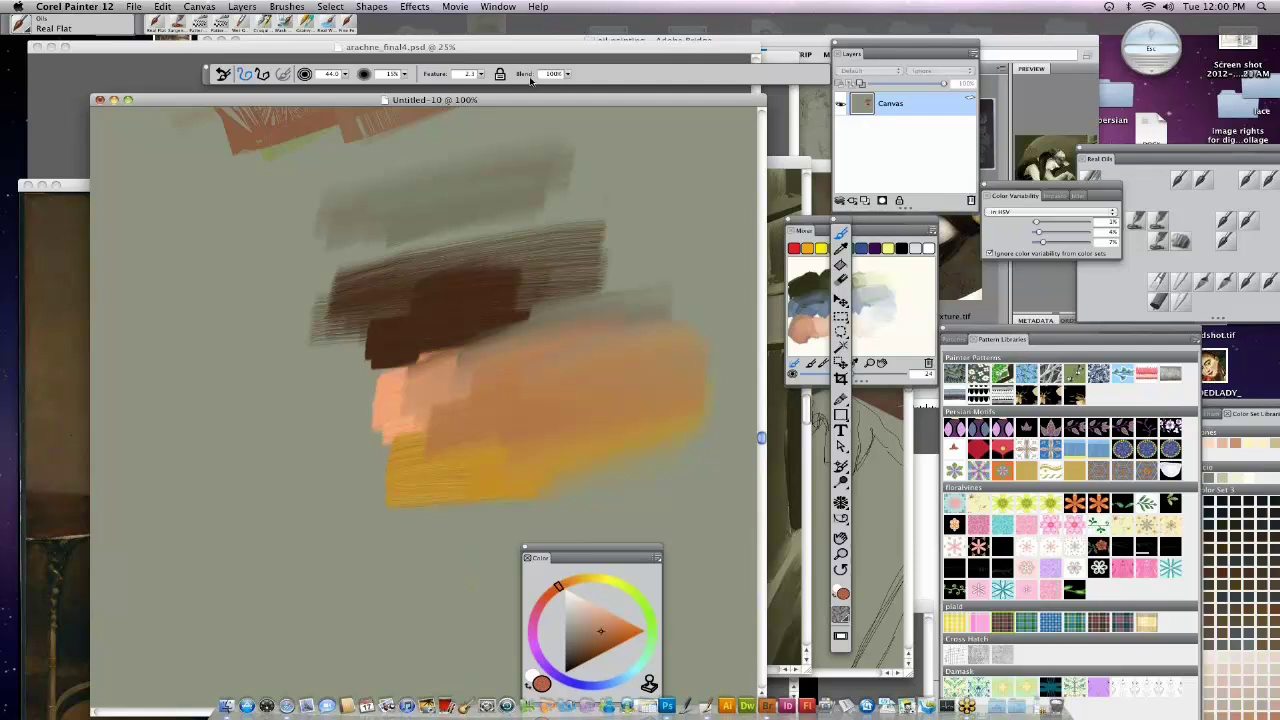
pyautogui.moveTo(567, 74); pyautogui.dragTo(552, 89)
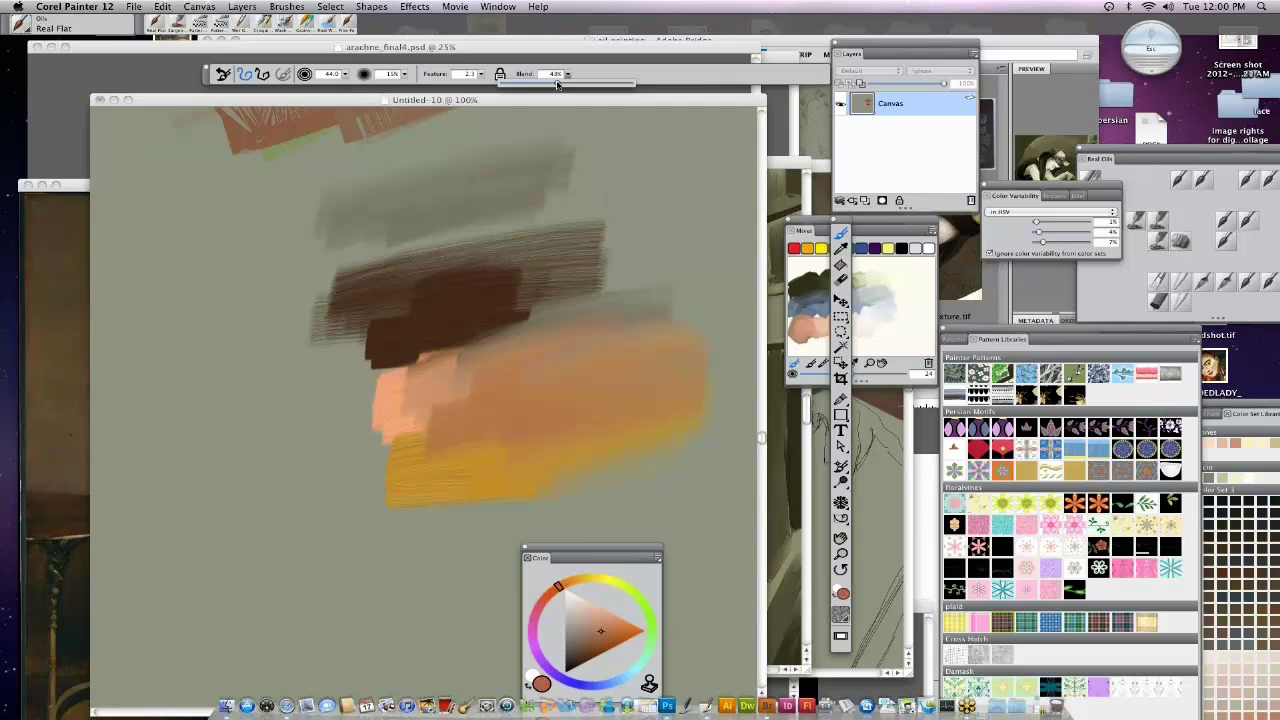
pyautogui.moveTo(552, 85); pyautogui.dragTo(571, 520)
# Move the test canvas aside to view the colorblock.psd painting, and bring the test canvas back to the front.
pyautogui.moveTo(738, 516); pyautogui.dragTo(759, 300)
pyautogui.click(700, 166)
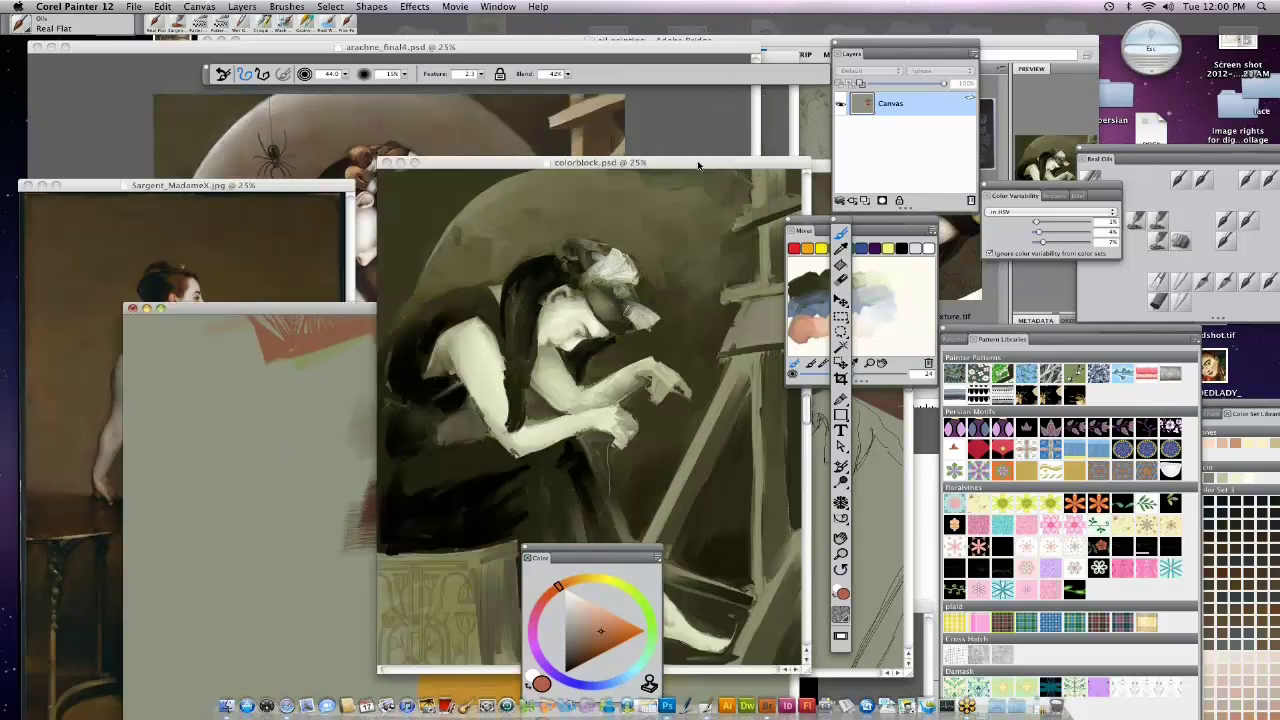
pyautogui.click(336, 306)
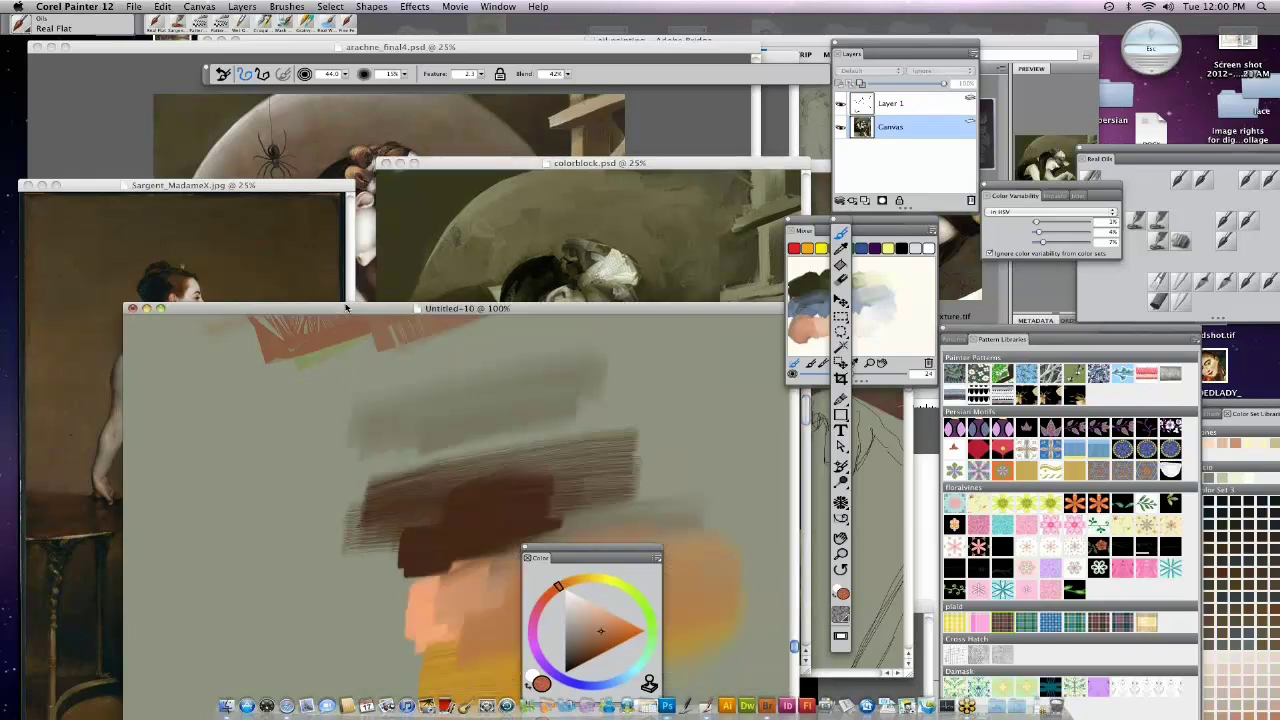
pyautogui.moveTo(336, 306); pyautogui.dragTo(393, 98)
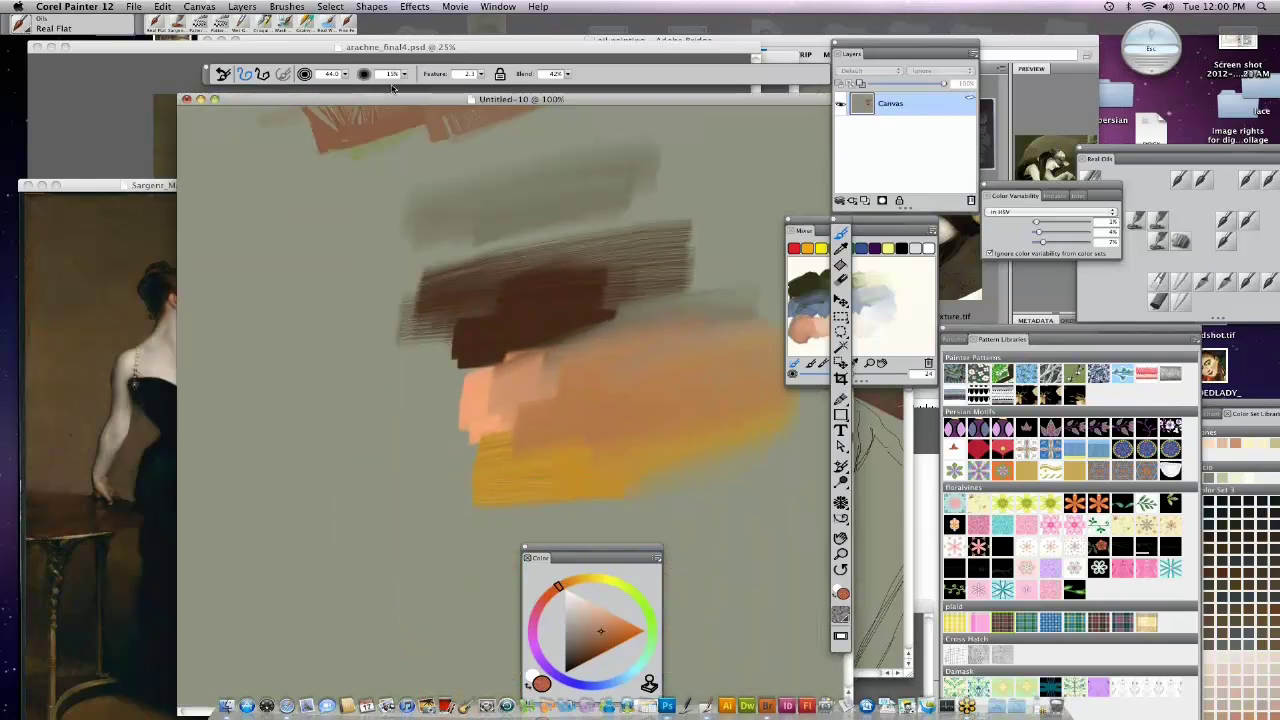
# Set the brush's Impasto to draw Color and Depth, and test it with a stroke over the ochre area.
pyautogui.click(1066, 195)
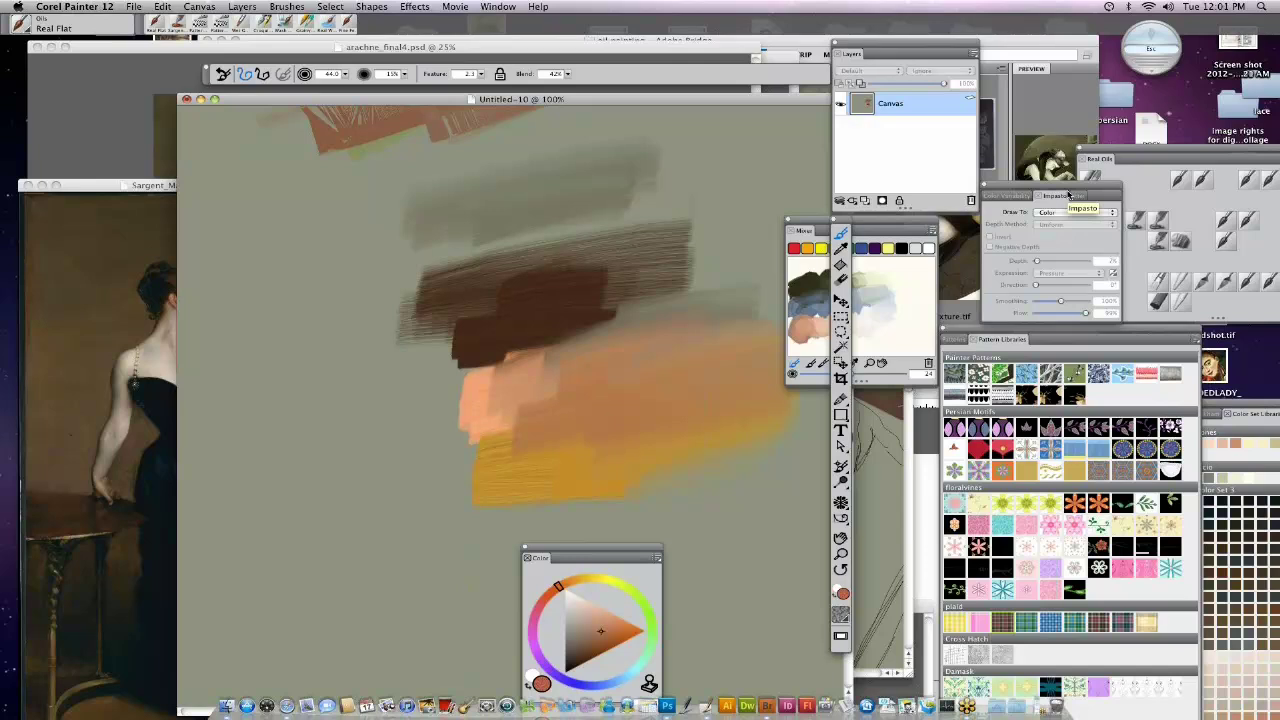
pyautogui.click(1100, 214)
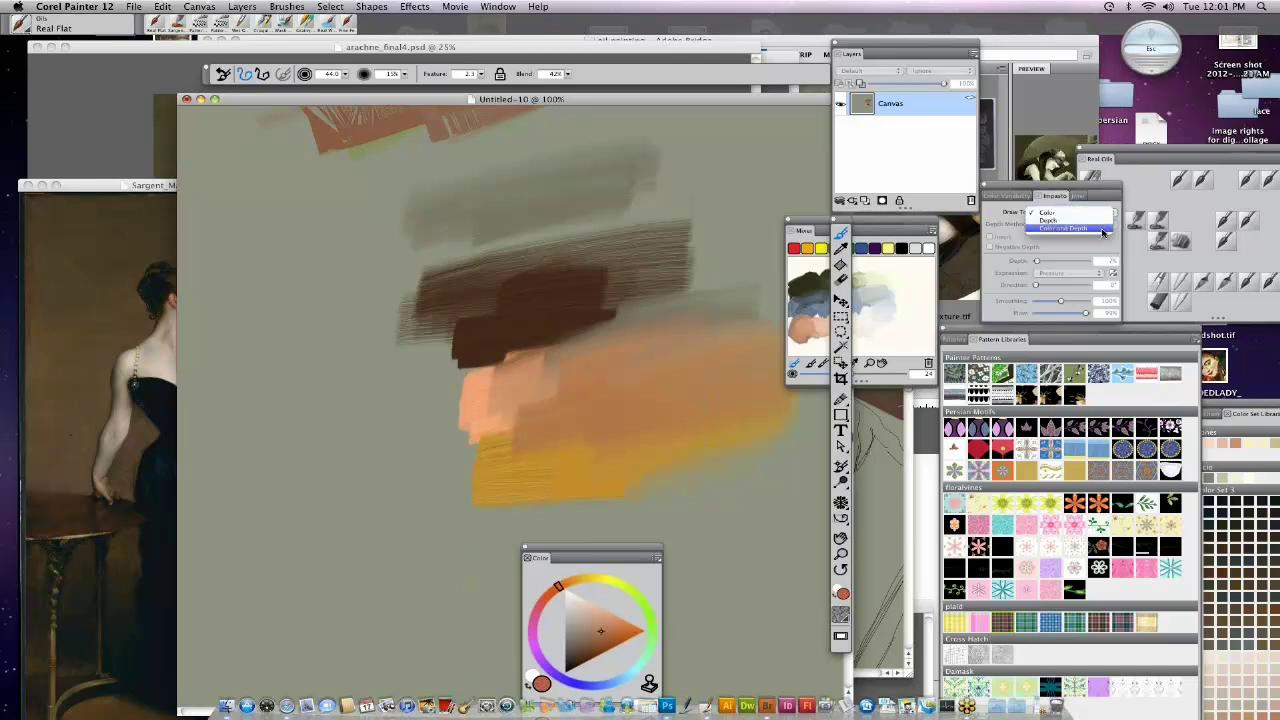
pyautogui.click(1102, 230)
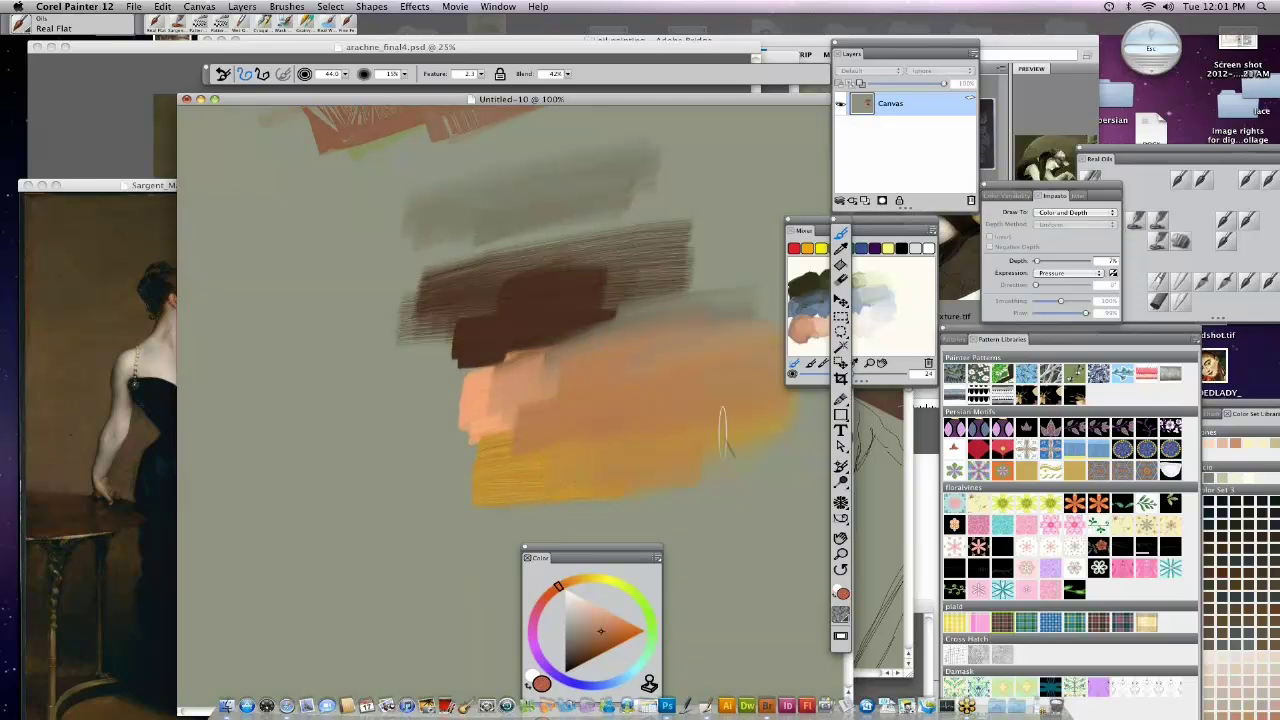
# Try an Impasto depth of 46% with a thick stroke over the ochre area, and undo that stroke.
pyautogui.click(841, 554)
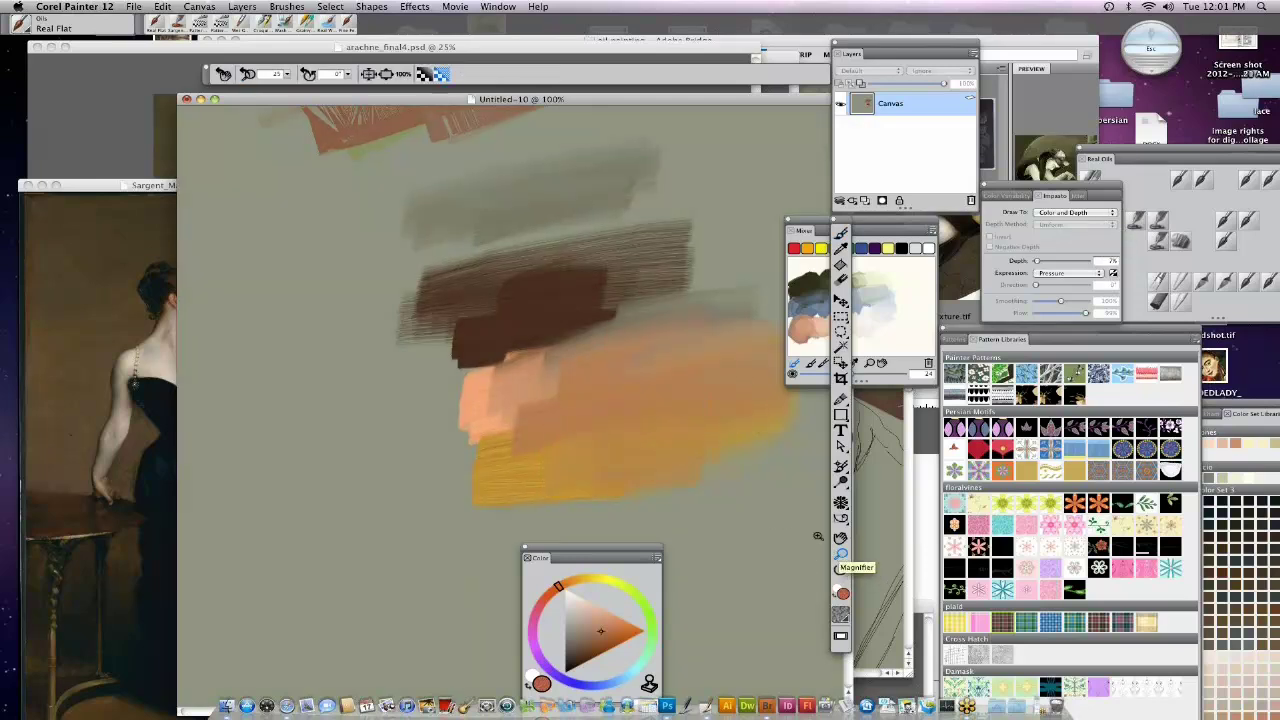
pyautogui.click(670, 461)
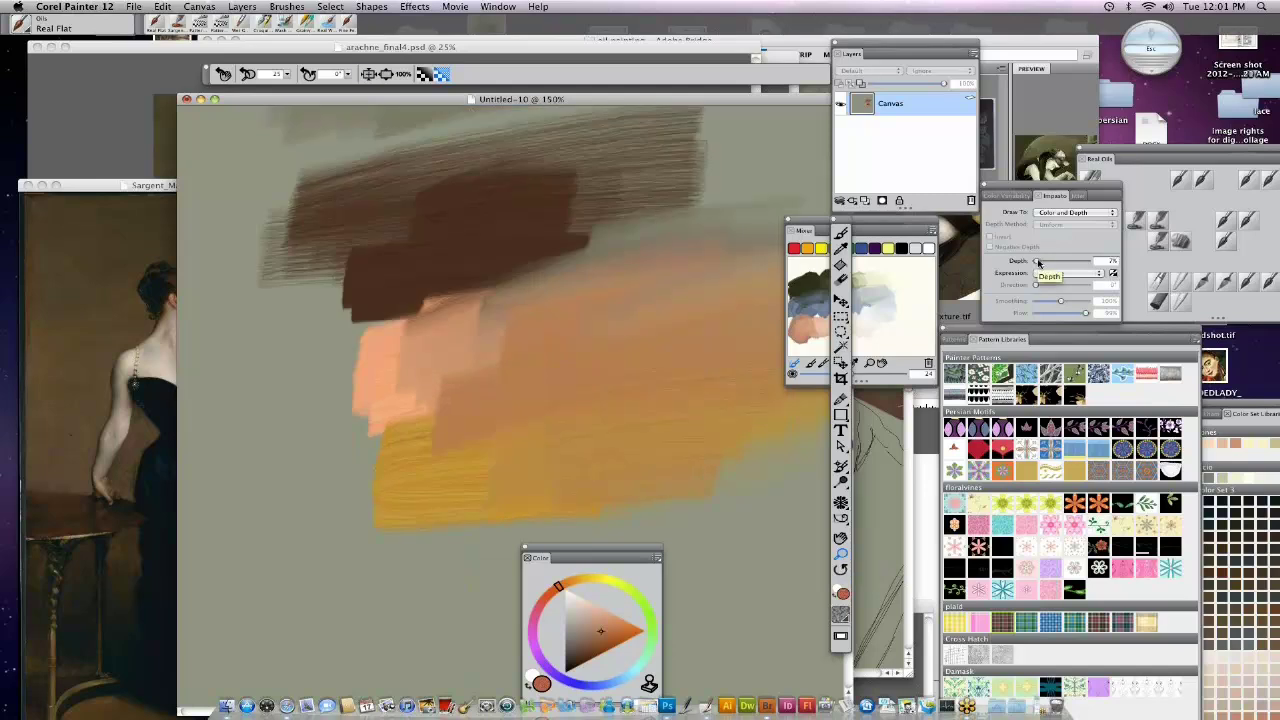
pyautogui.click(841, 232)
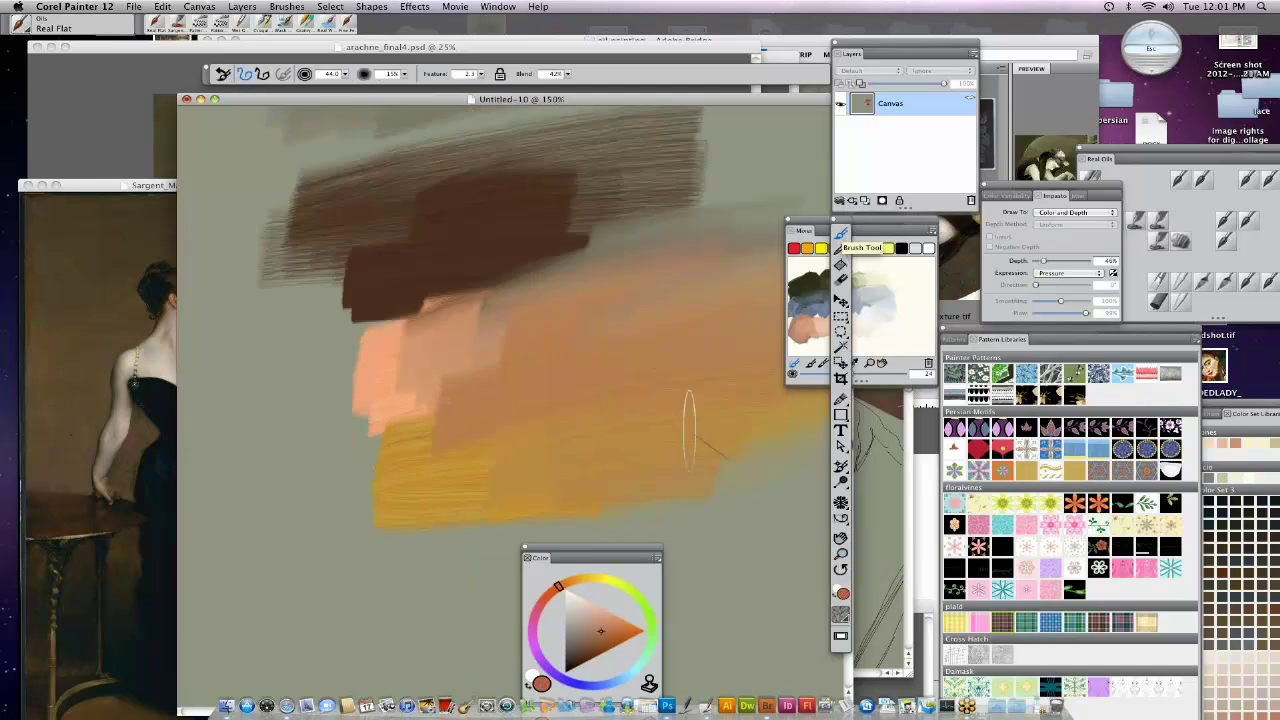
pyautogui.moveTo(607, 435)
pyautogui.mouseDown()
pyautogui.moveTo(735, 430)
pyautogui.moveTo(550, 445)
pyautogui.moveTo(566, 435)
pyautogui.mouseUp()
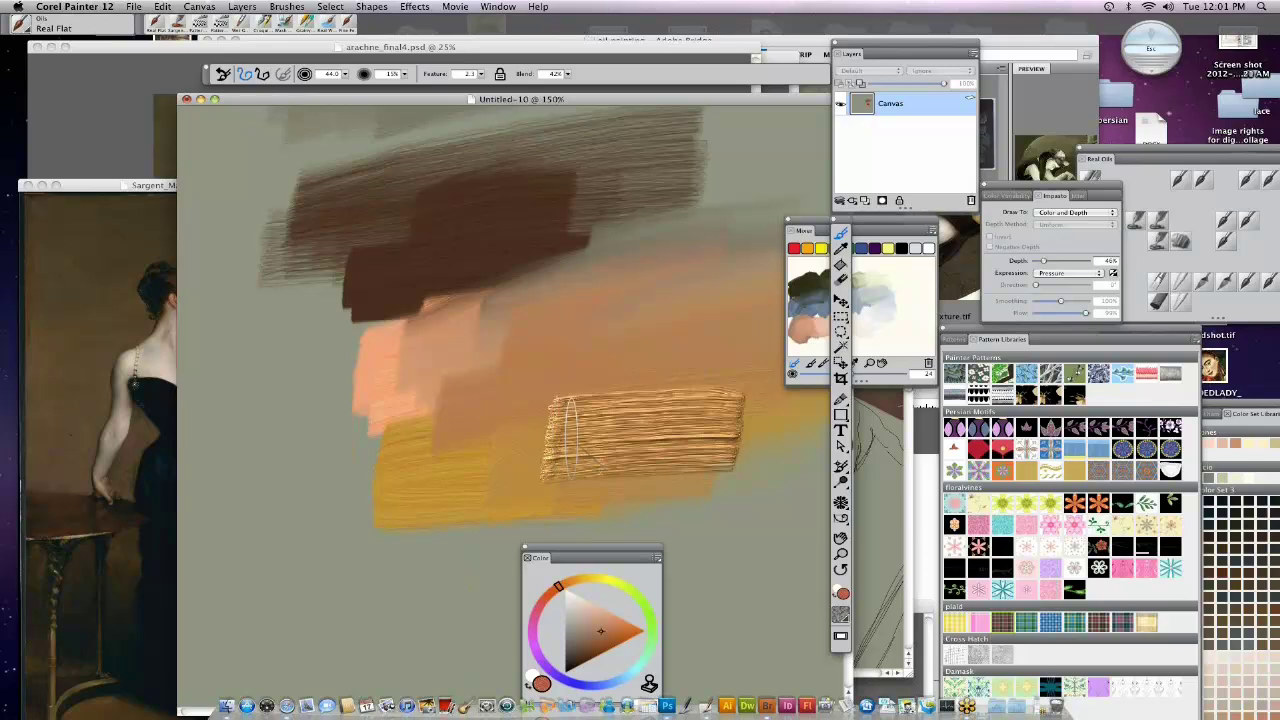
pyautogui.press('super+z')
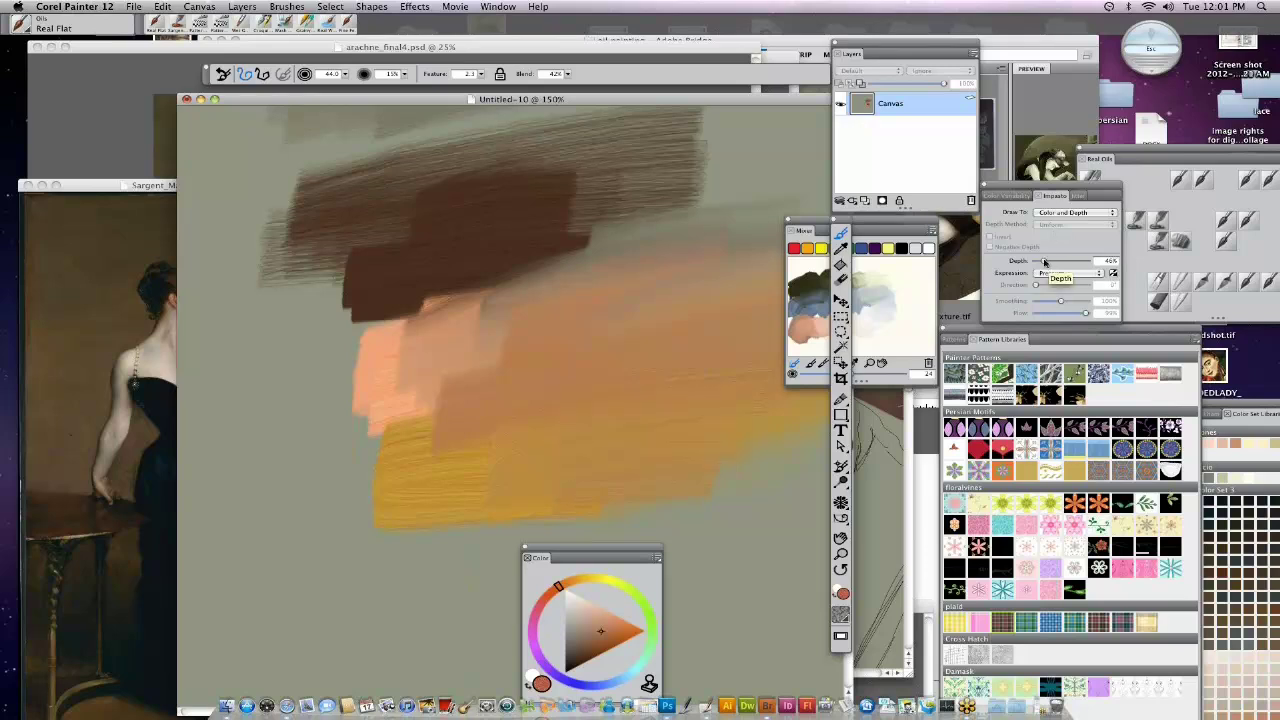
# Lower the Impasto depth, paint subtler textured strokes over the blended ochre area, and set the test canvas aside.
pyautogui.moveTo(1044, 261); pyautogui.dragTo(1040, 262)
pyautogui.moveTo(715, 440)
pyautogui.mouseDown()
pyautogui.moveTo(532, 449)
pyautogui.moveTo(727, 411)
pyautogui.moveTo(540, 429)
pyautogui.moveTo(725, 398)
pyautogui.moveTo(760, 453)
pyautogui.moveTo(578, 468)
pyautogui.moveTo(758, 411)
pyautogui.moveTo(628, 405)
pyautogui.moveTo(770, 408)
pyautogui.moveTo(710, 396)
pyautogui.moveTo(542, 404)
pyautogui.moveTo(703, 396)
pyautogui.moveTo(701, 470)
pyautogui.mouseUp()
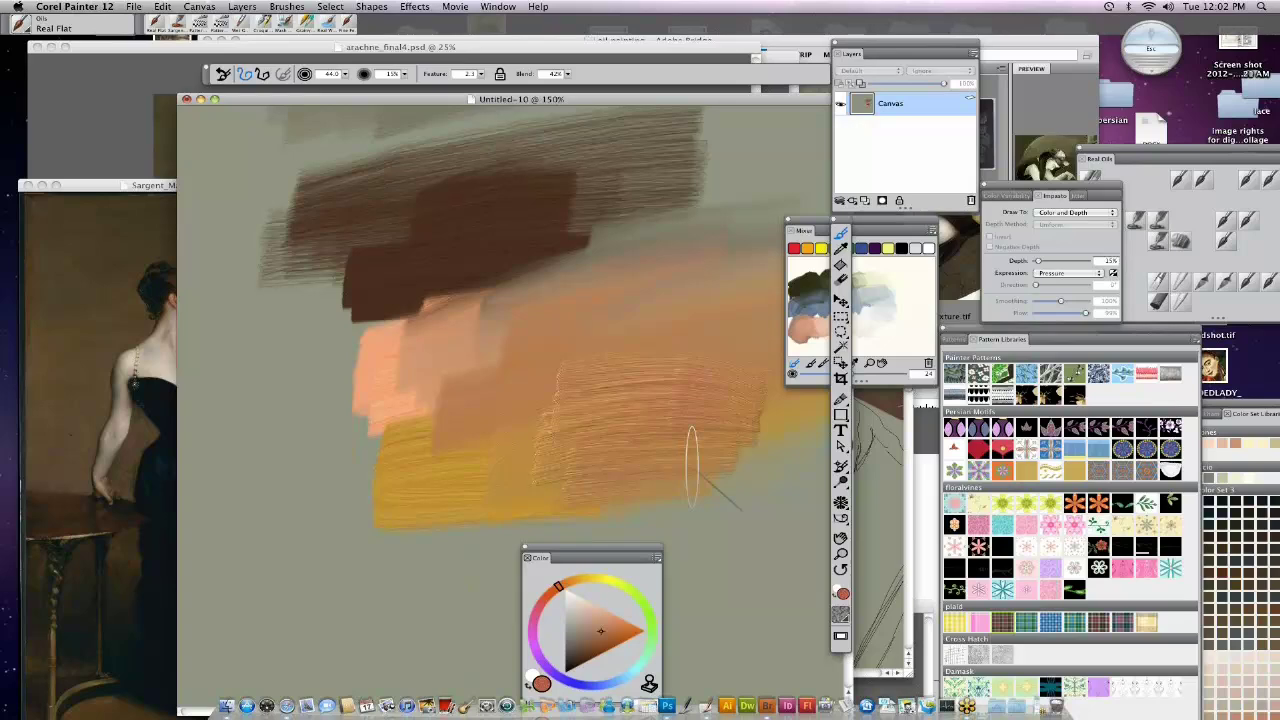
pyautogui.doubleClick(706, 100)
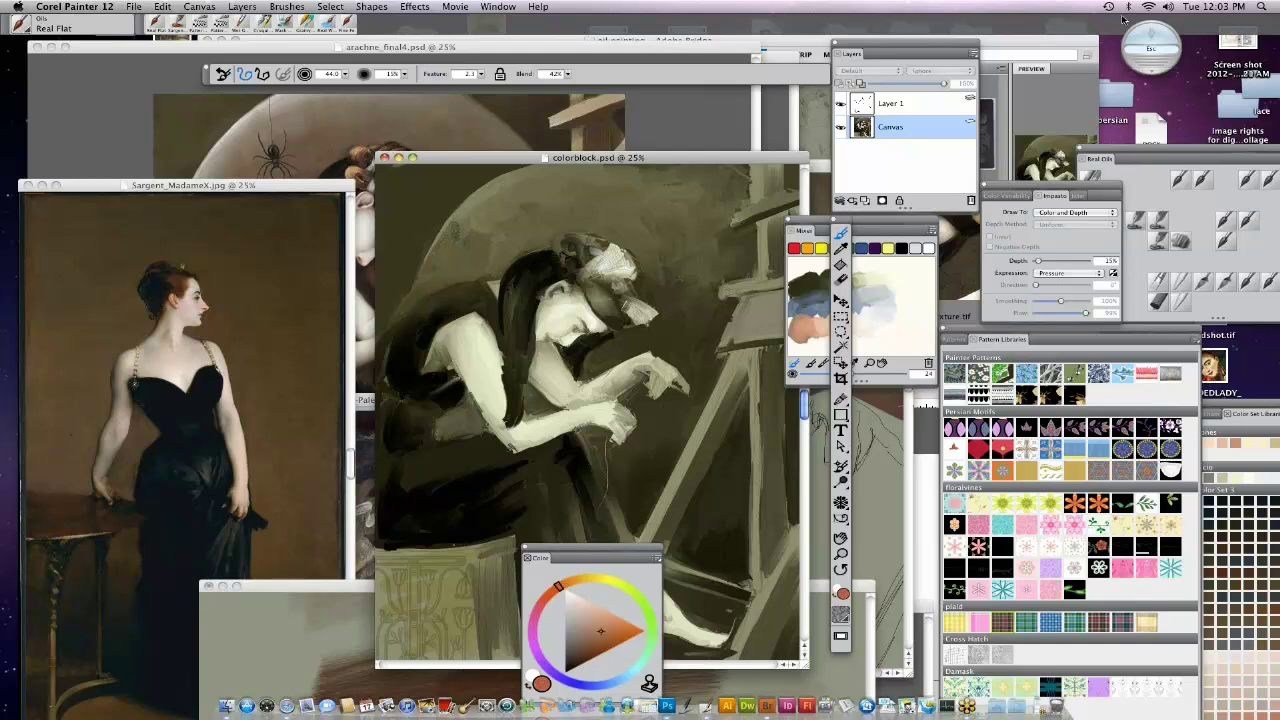
# Switch to Adobe Bridge and open the book examples folder inside the webinar folder of corel presentation.
pyautogui.click(768, 707)
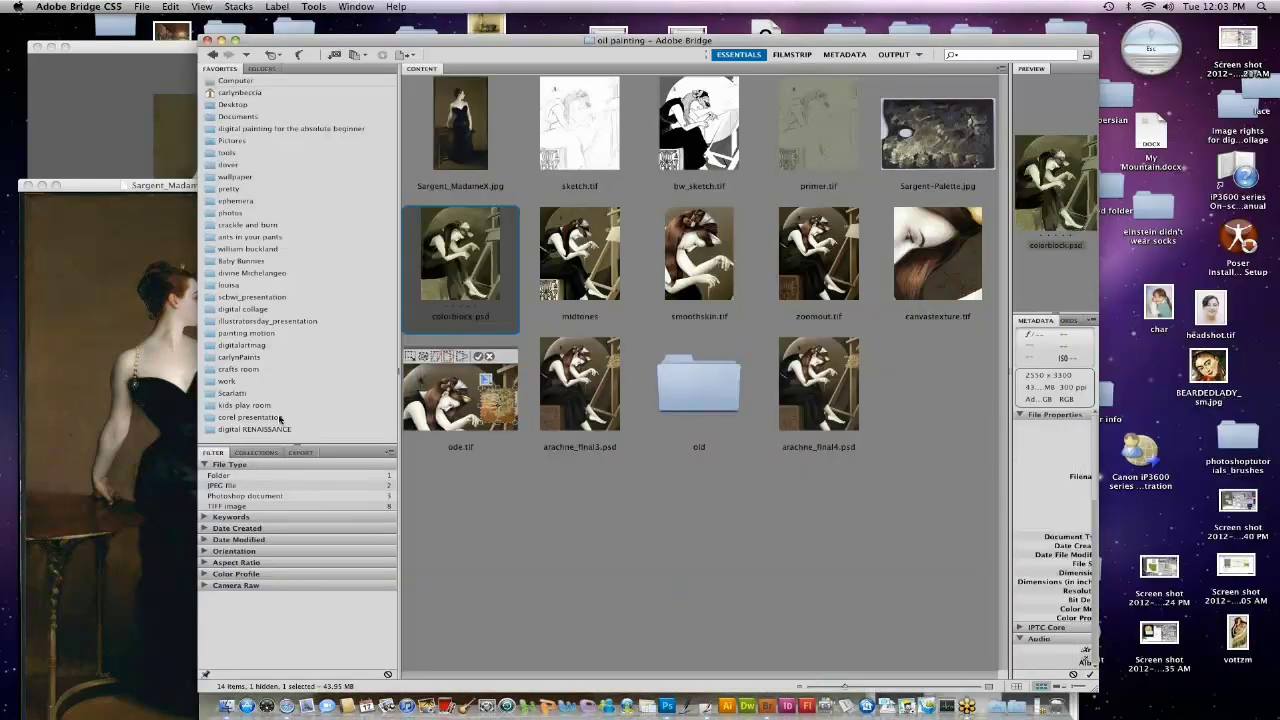
pyautogui.click(250, 417)
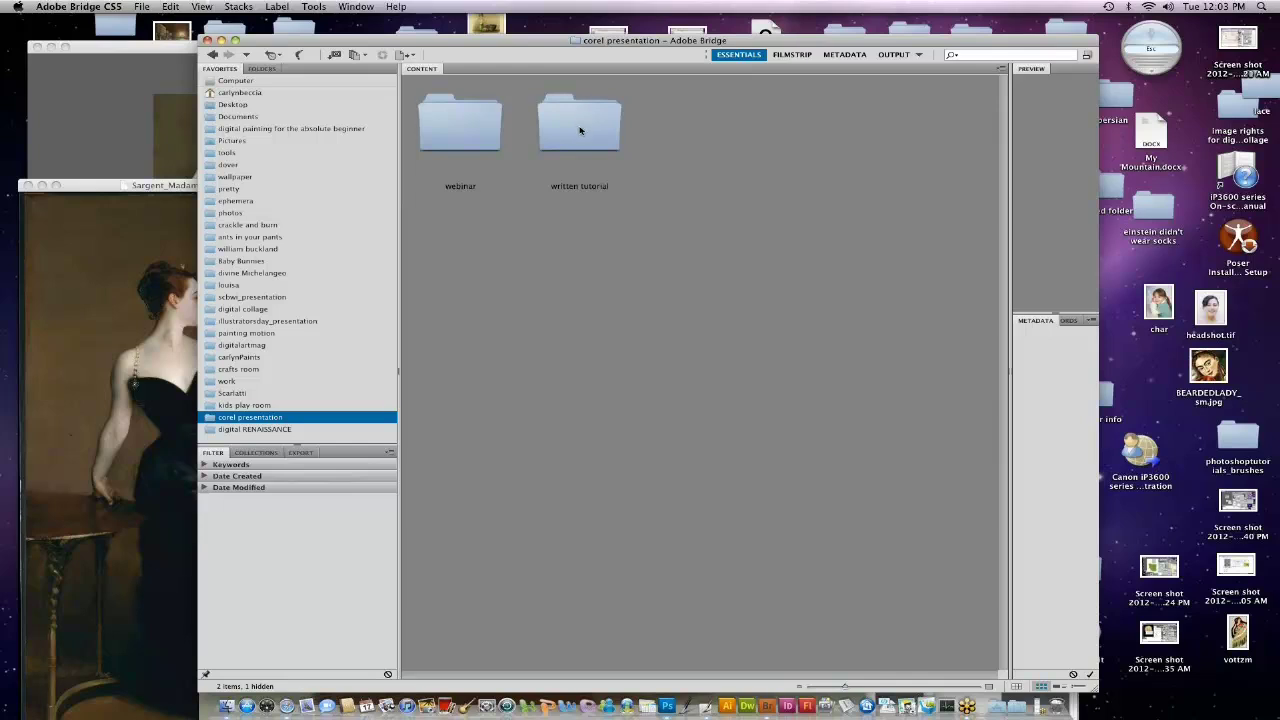
pyautogui.doubleClick(466, 130)
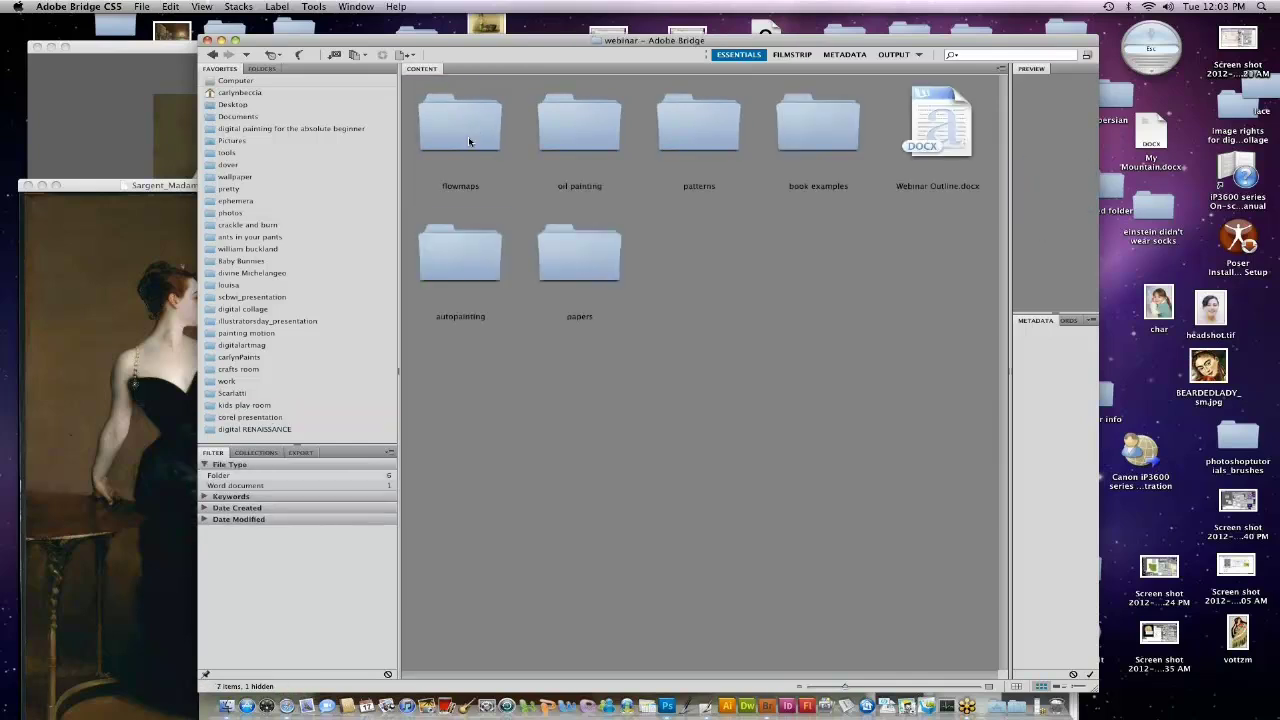
pyautogui.doubleClick(846, 124)
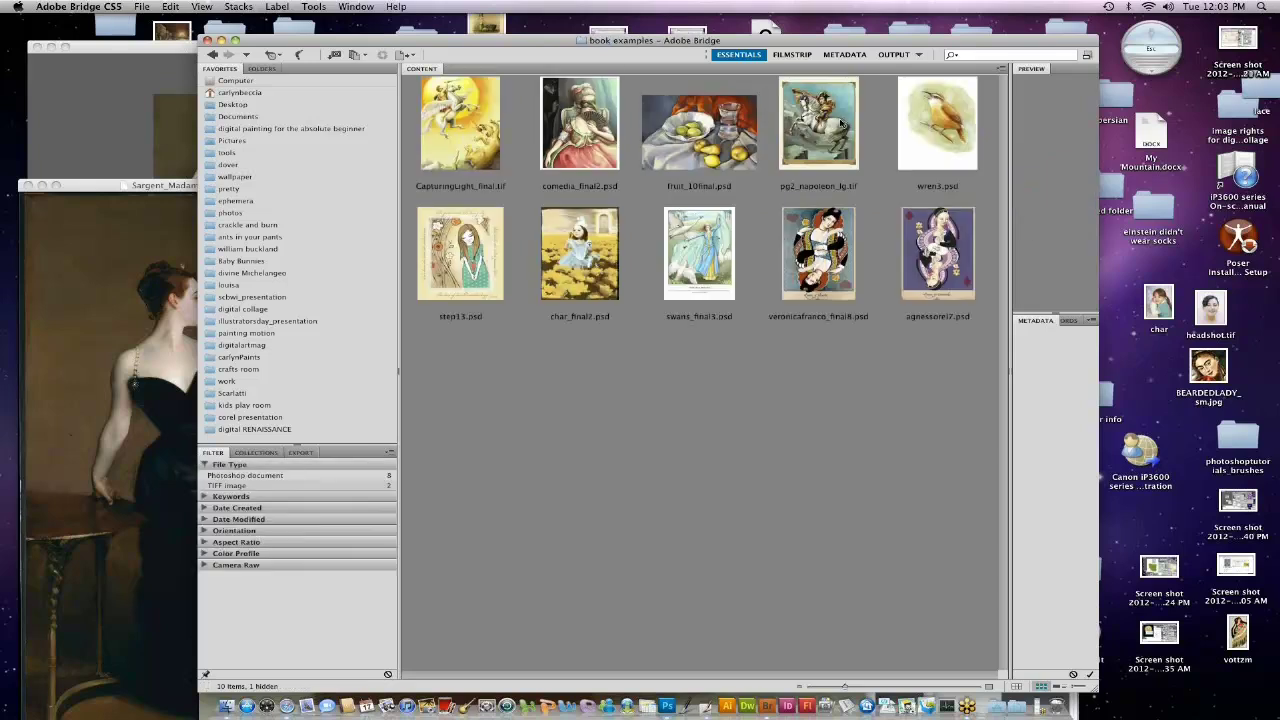
# Show the book examples as a slideshow, starting from comedia_final2.psd.
pyautogui.click(601, 108)
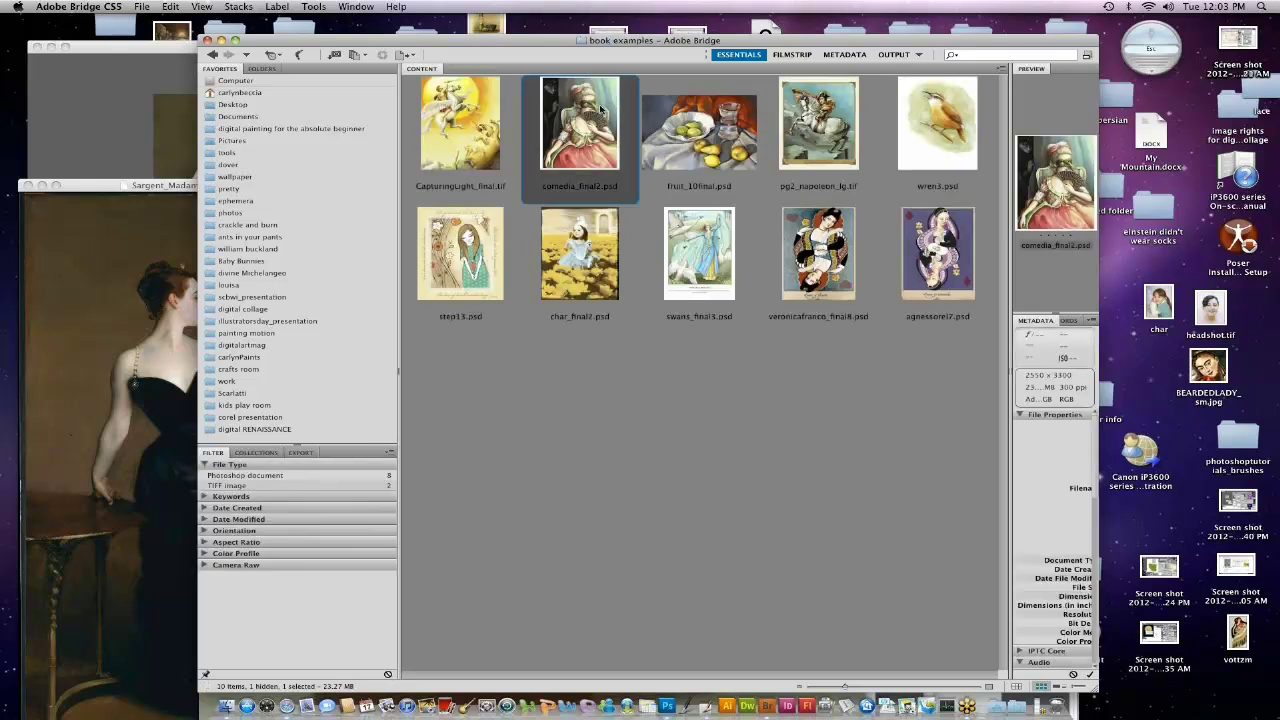
pyautogui.click(203, 7)
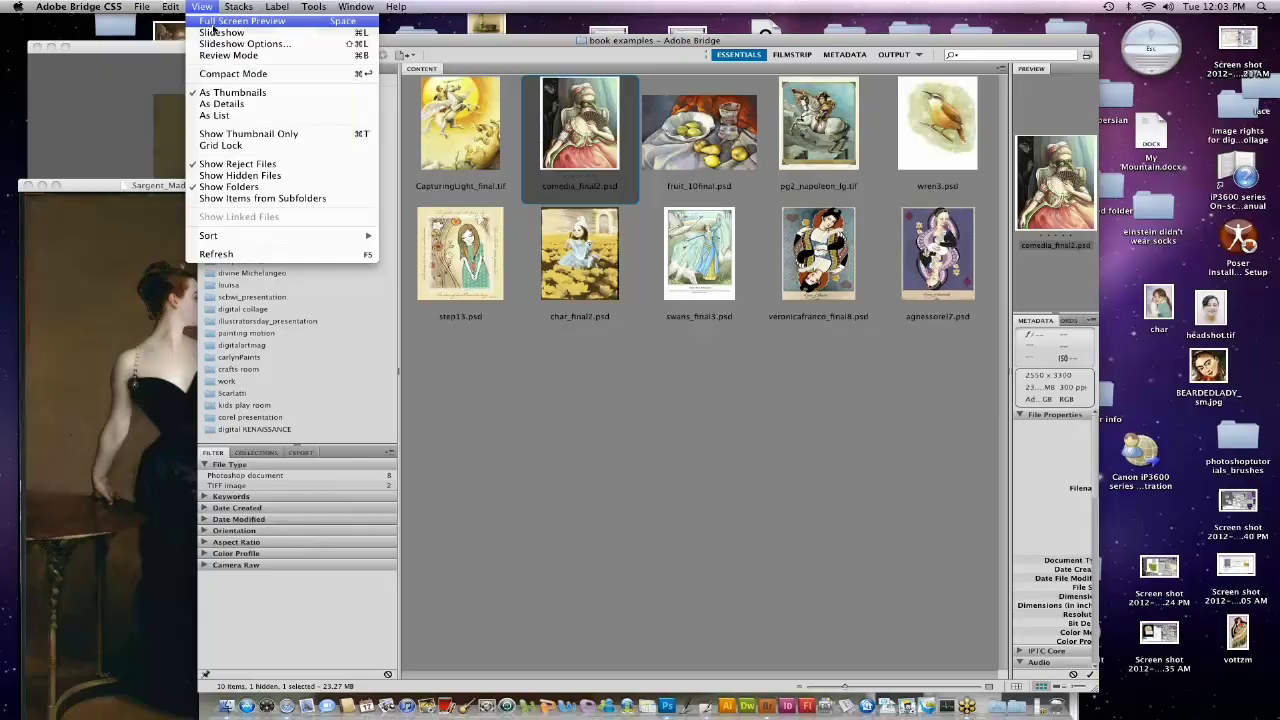
pyautogui.click(216, 33)
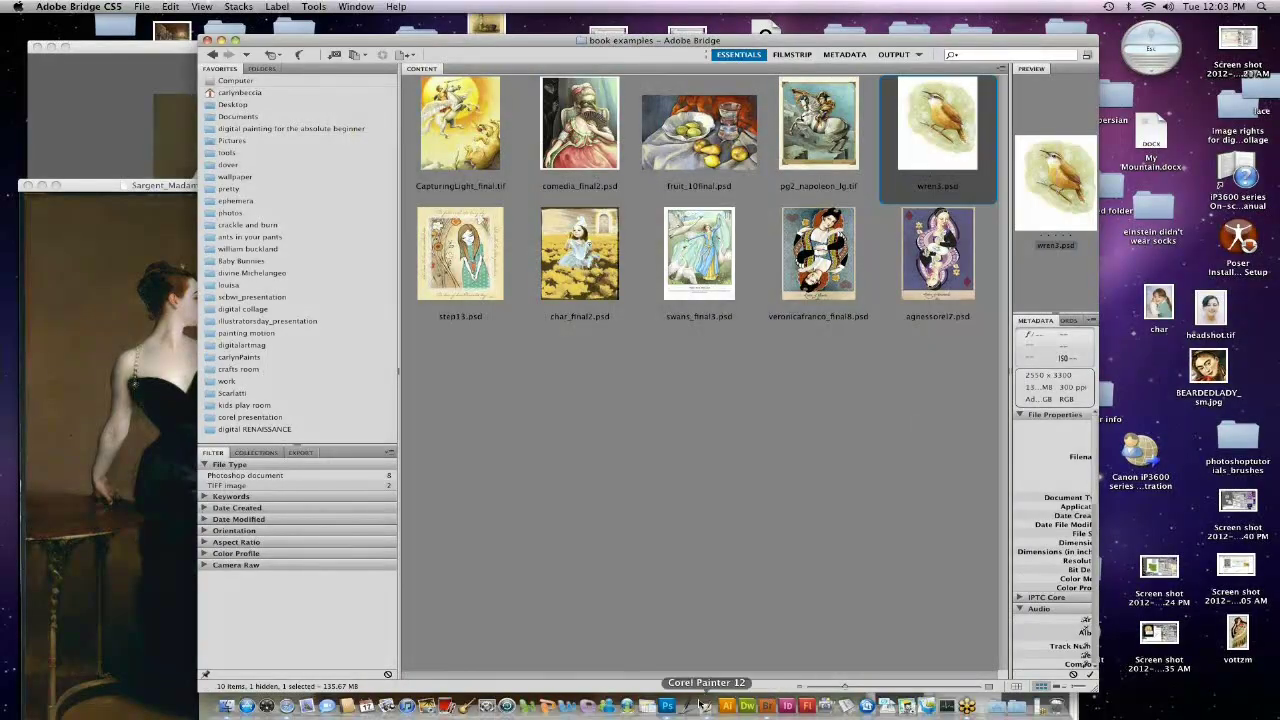
# Switch back to Corel Painter, reposition the colorblock.psd window, and check the Color Variability and Impasto settings.
pyautogui.click(704, 706)
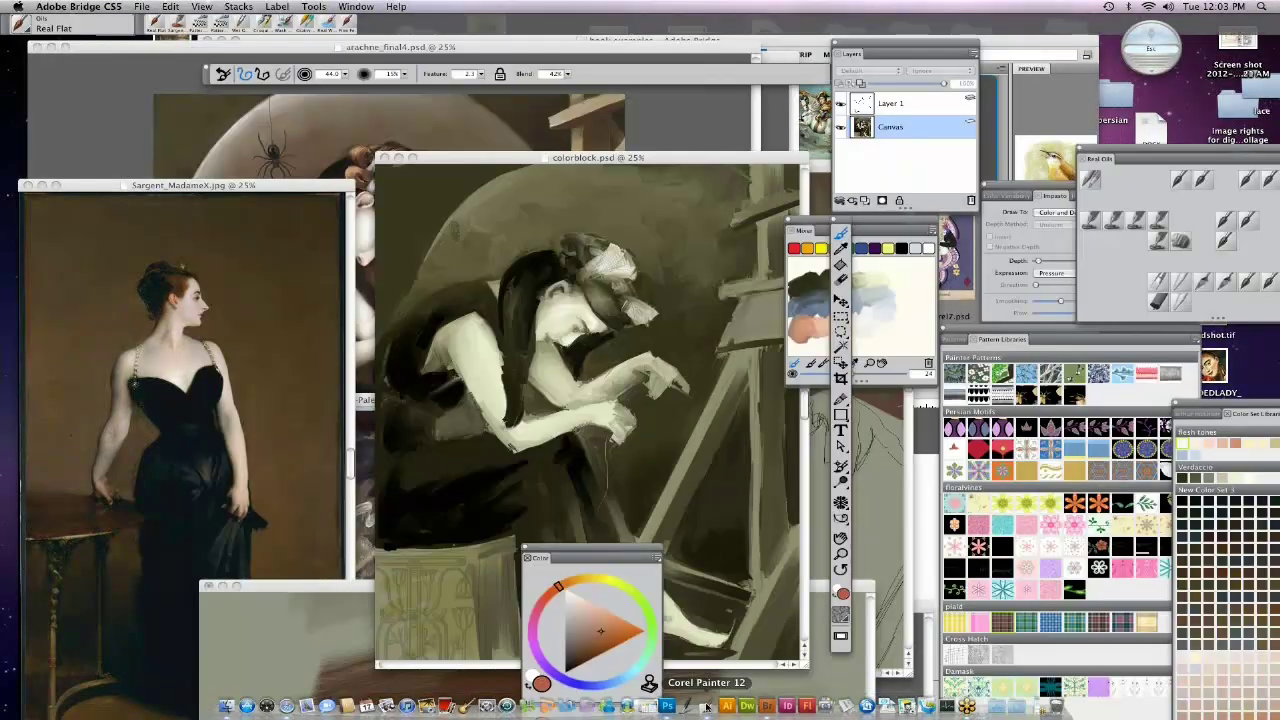
pyautogui.moveTo(762, 150); pyautogui.dragTo(740, 93)
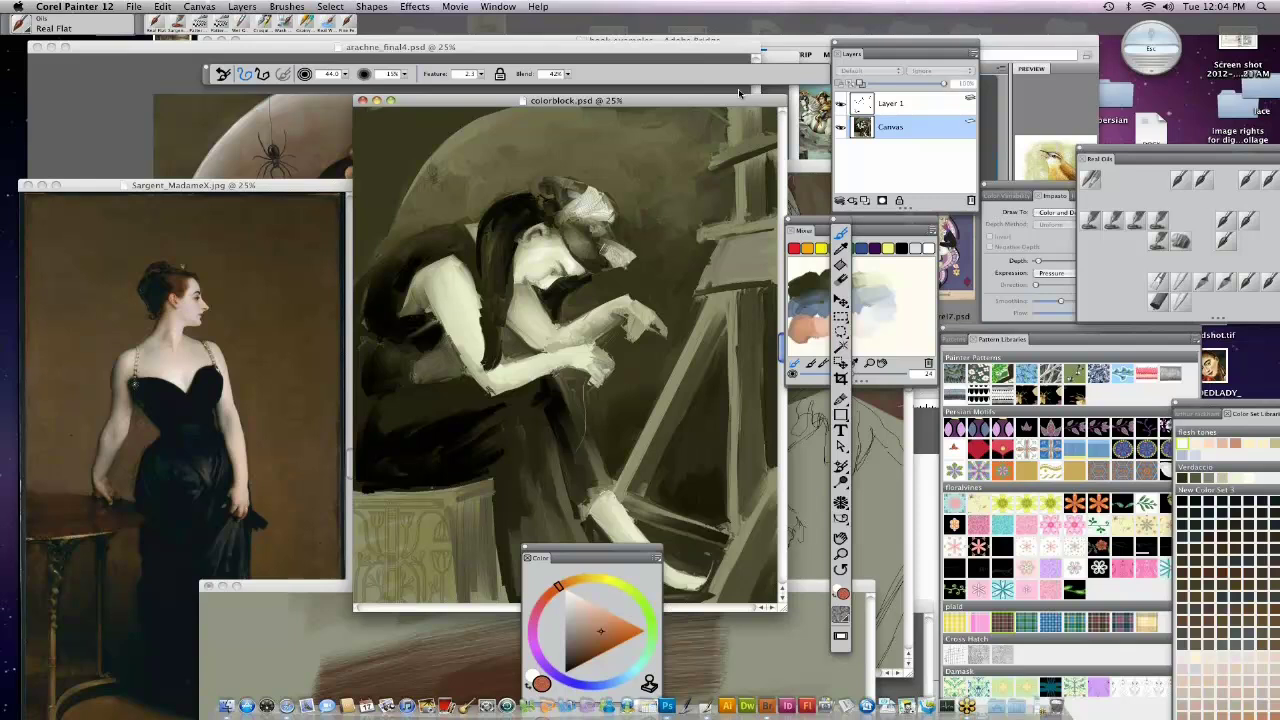
pyautogui.click(1018, 196)
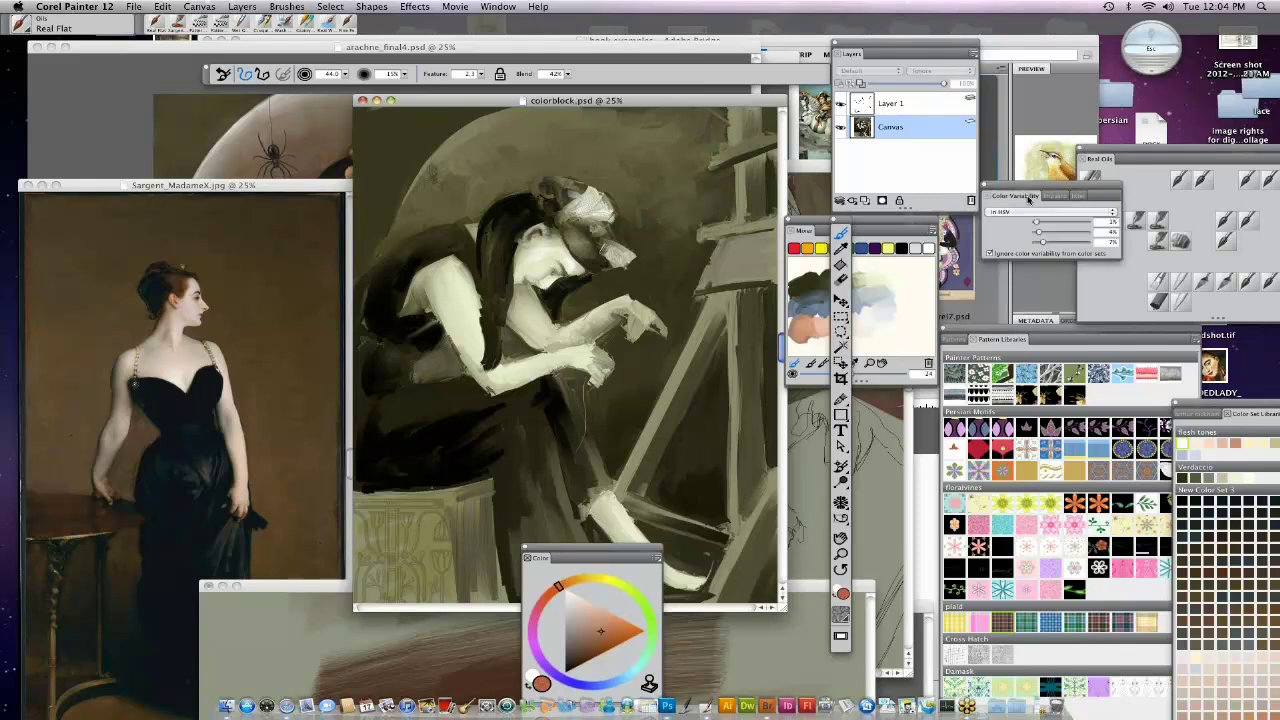
pyautogui.click(1058, 195)
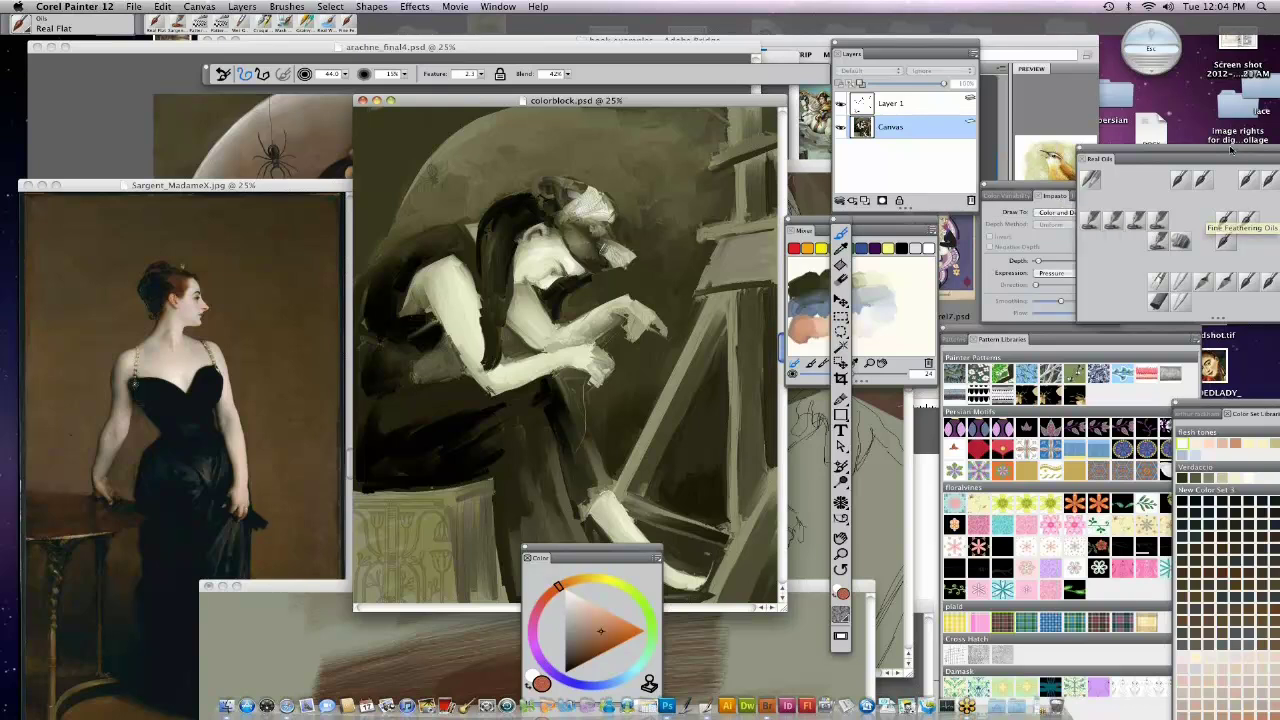
# Choose the Fine Feathering Oils brush and move the Real Oils and Pattern Libraries palettes off the brush settings.
pyautogui.moveTo(1238, 150); pyautogui.dragTo(1101, 152)
pyautogui.click(1120, 222)
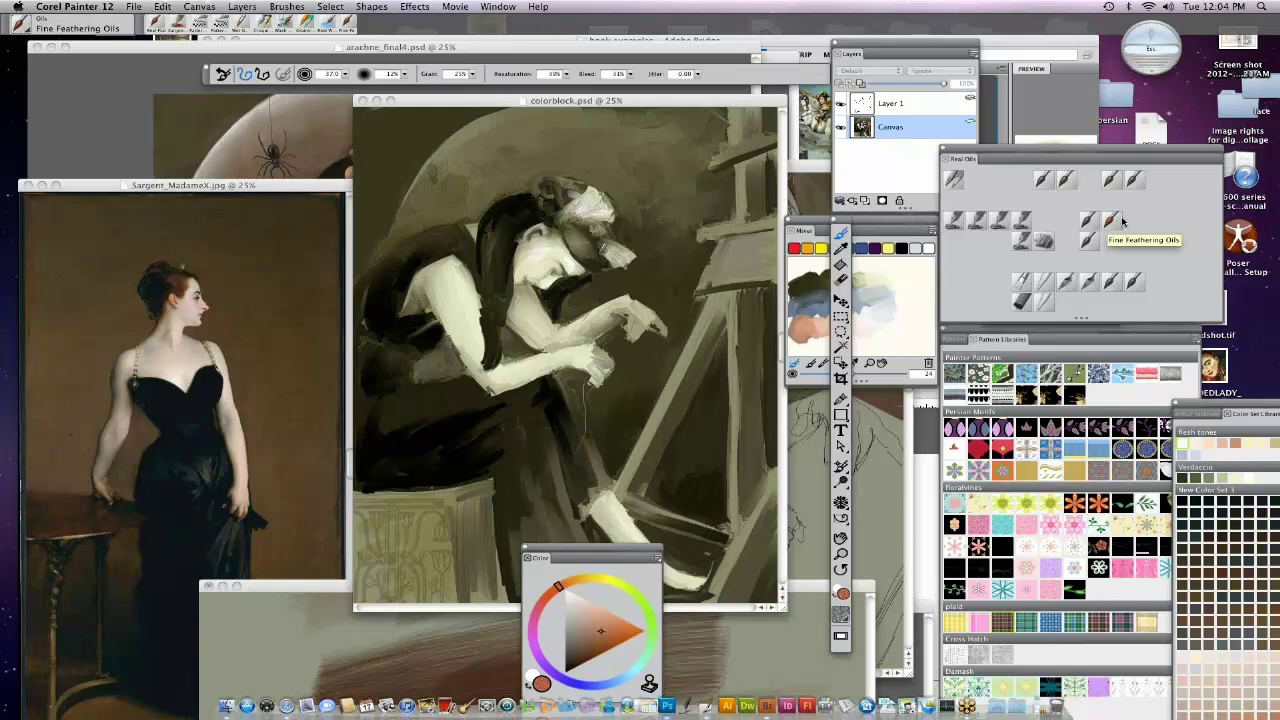
pyautogui.moveTo(1046, 155); pyautogui.dragTo(1246, 190)
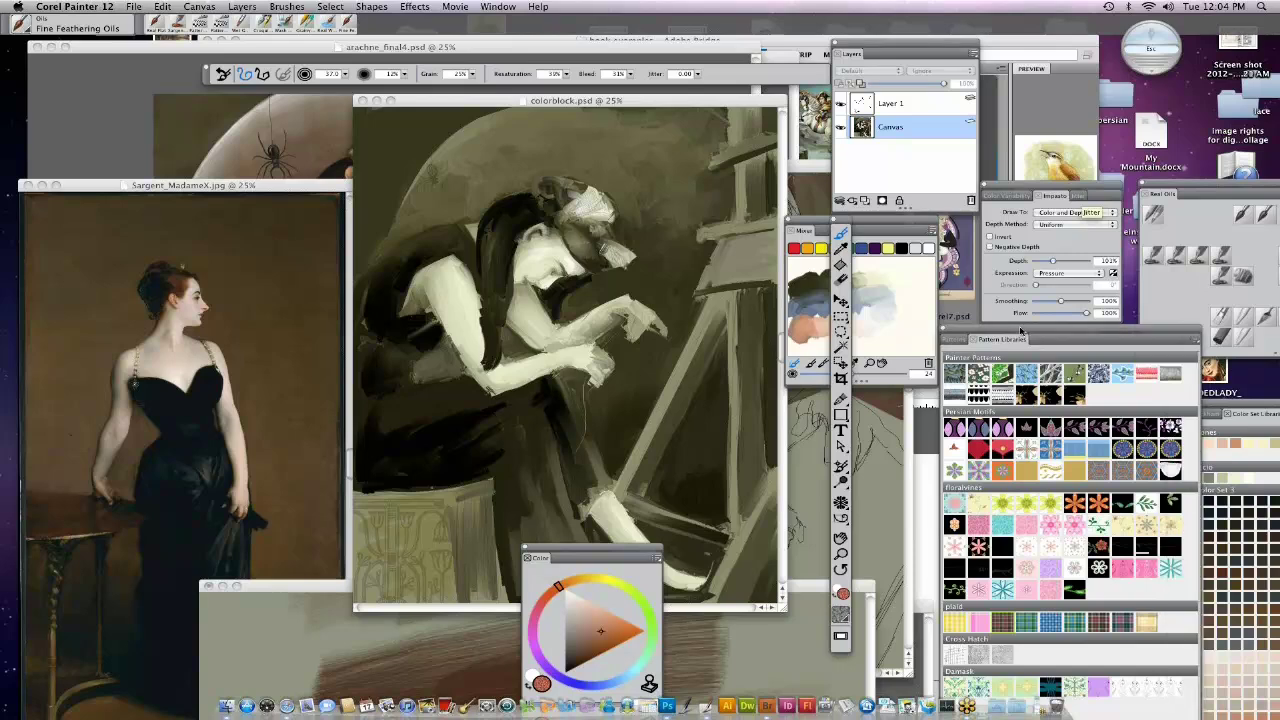
pyautogui.moveTo(1048, 343); pyautogui.dragTo(1243, 466)
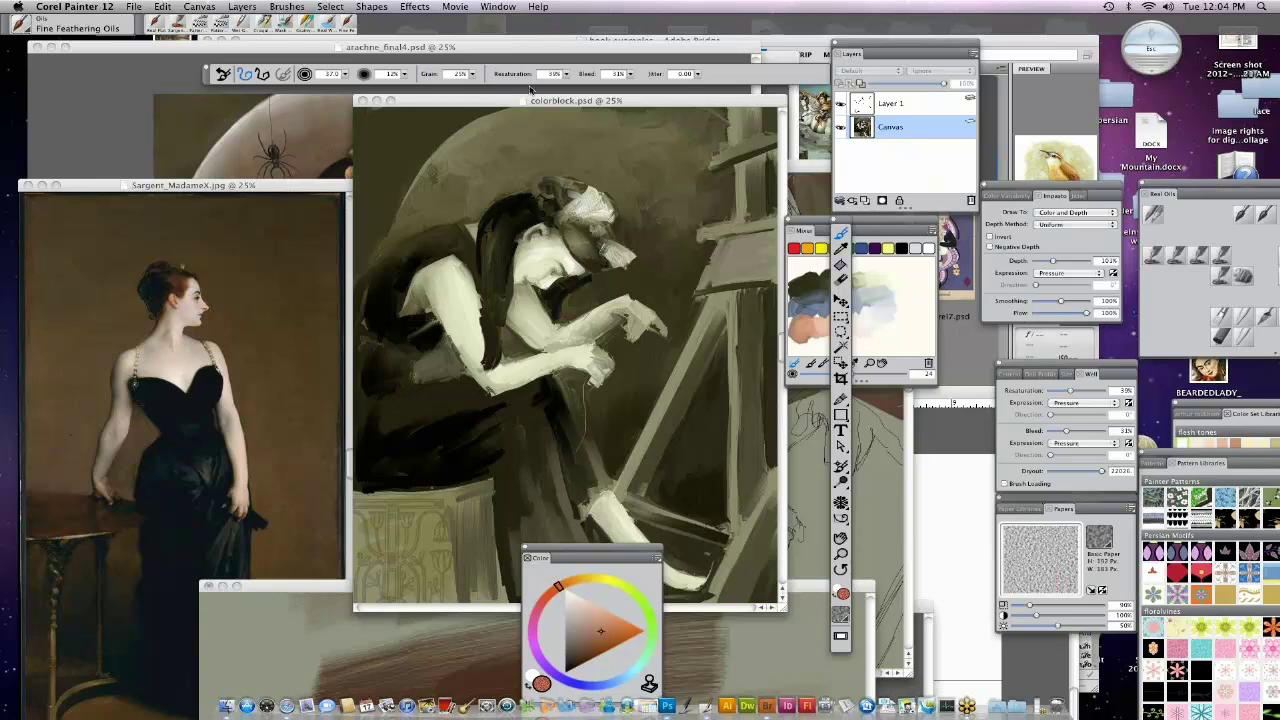
# Bring the test canvas forward in place of colorblock.psd and paint Fine Feathering Oils strokes beneath the ochre swatch.
pyautogui.click(840, 553)
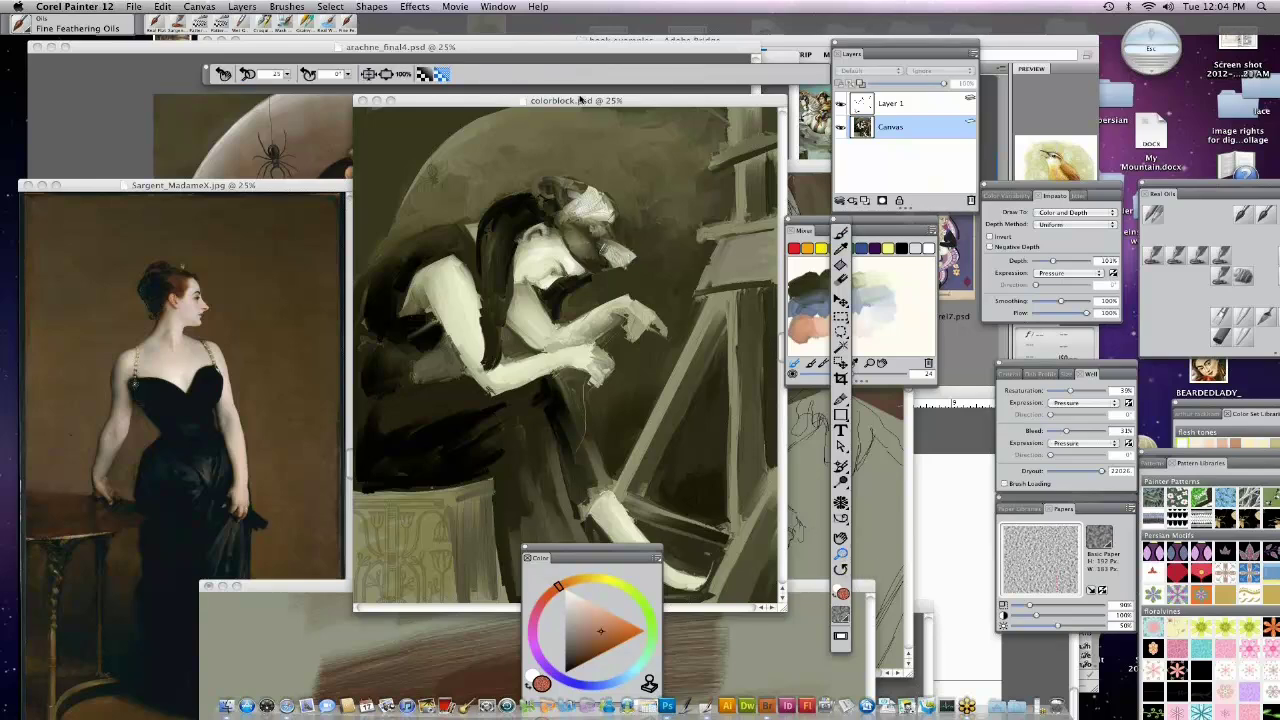
pyautogui.moveTo(612, 102); pyautogui.dragTo(950, 140)
pyautogui.moveTo(360, 586); pyautogui.dragTo(380, 80)
pyautogui.click(840, 232)
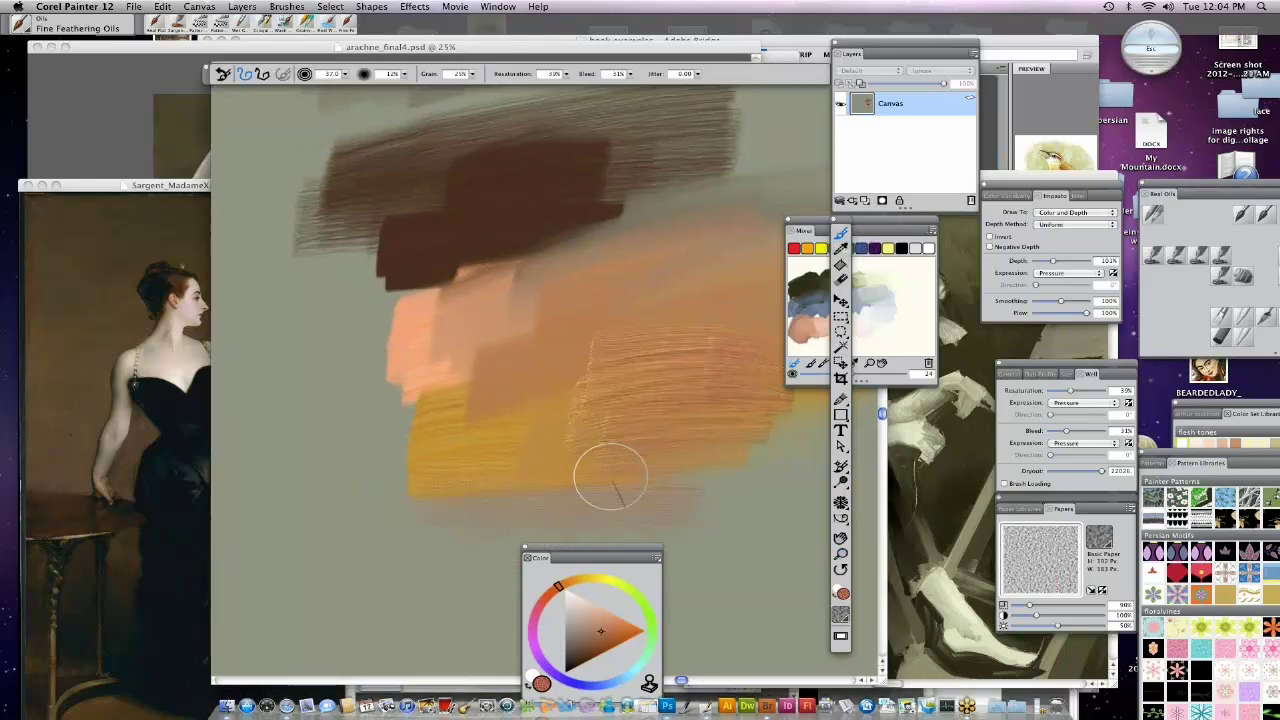
pyautogui.moveTo(609, 553); pyautogui.dragTo(287, 568)
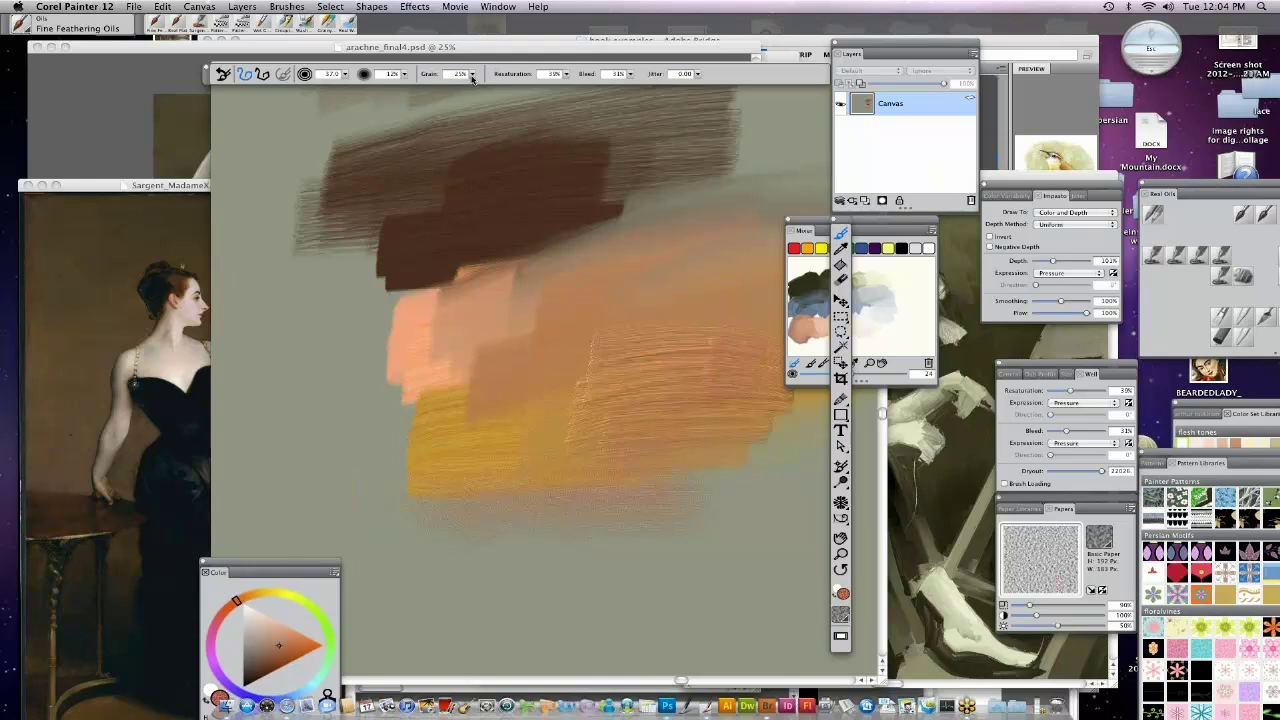
# Choose the Crackle paper texture and paint dark brown strokes with it in the empty area below the ochre swatch.
pyautogui.click(841, 615)
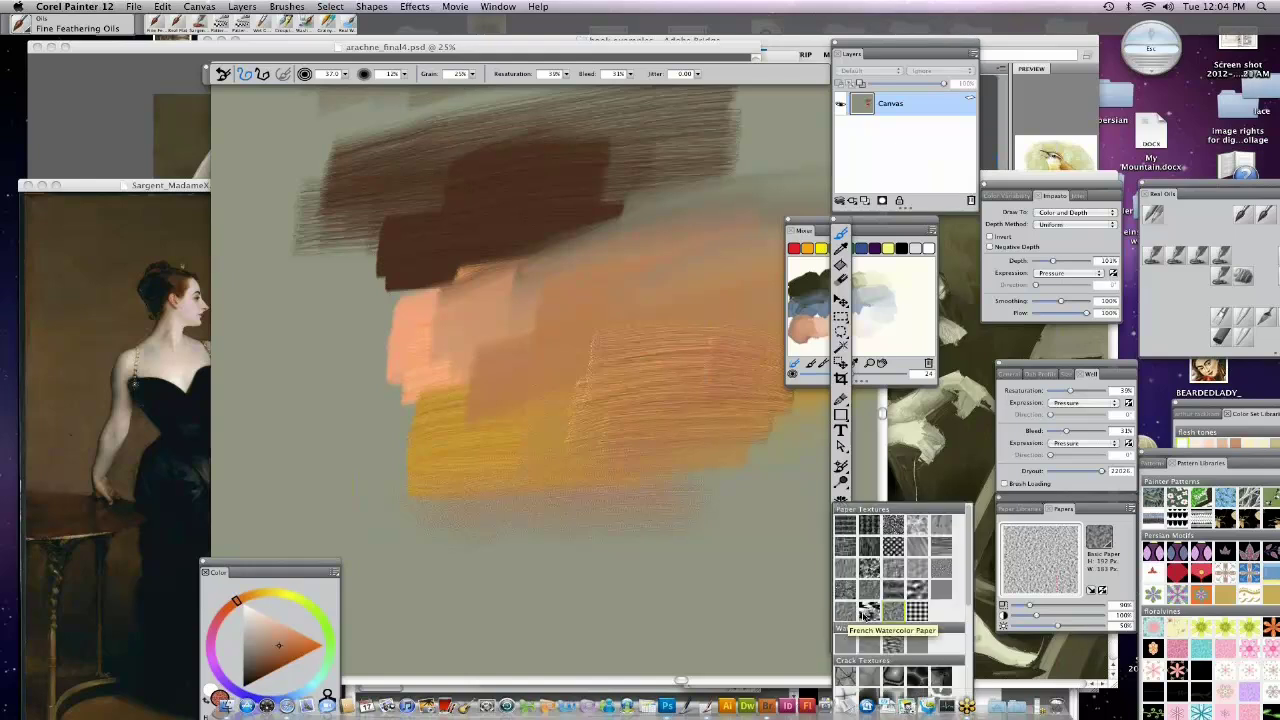
pyautogui.click(853, 660)
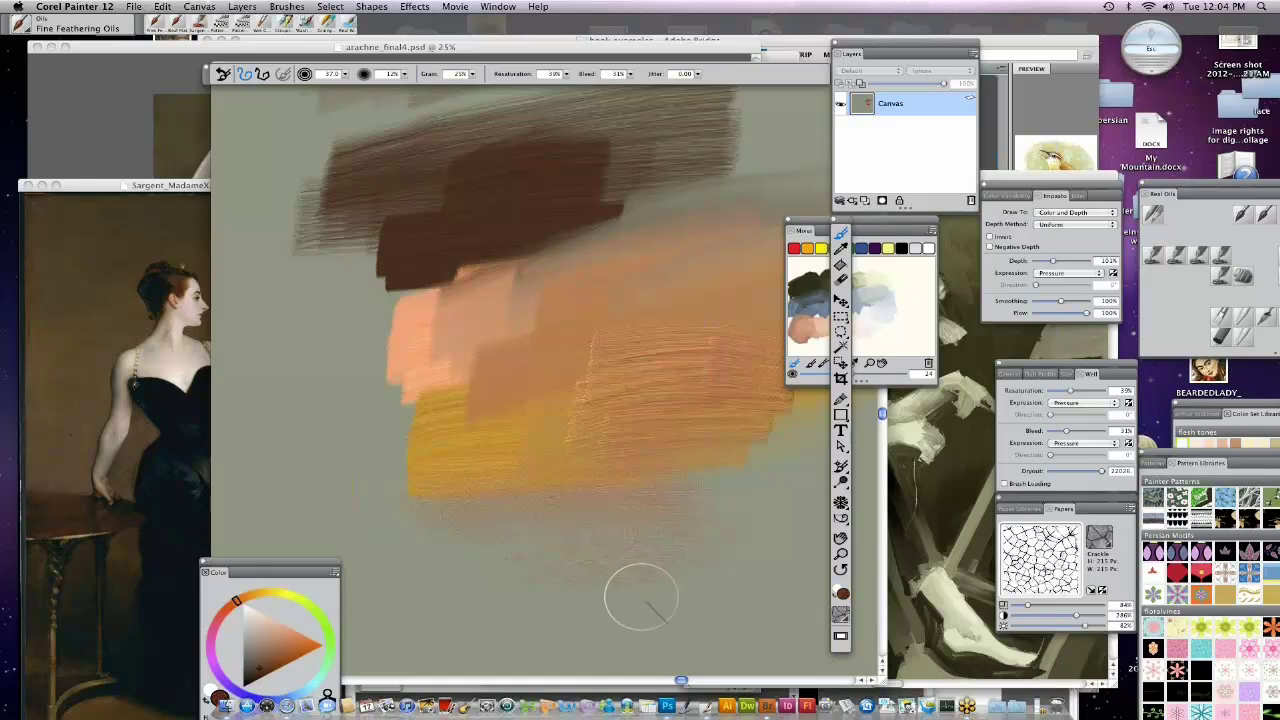
pyautogui.moveTo(640, 591)
pyautogui.mouseDown()
pyautogui.moveTo(576, 595)
pyautogui.moveTo(690, 581)
pyautogui.moveTo(513, 574)
pyautogui.moveTo(653, 574)
pyautogui.moveTo(549, 573)
pyautogui.moveTo(594, 541)
pyautogui.mouseUp()
# Bring the arachne_final4.psd painting forward, examine its details at 50% zoom, and move it aside.
pyautogui.click(343, 45)
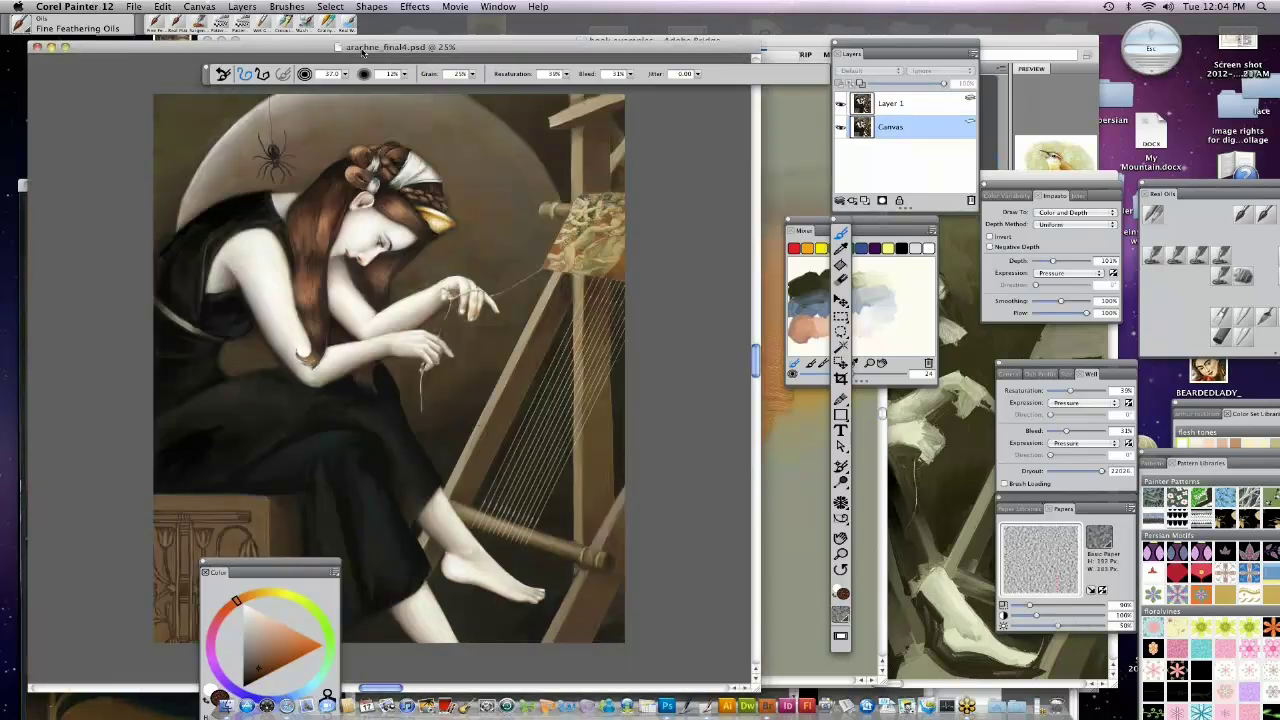
pyautogui.moveTo(343, 45); pyautogui.dragTo(474, 103)
pyautogui.click(841, 553)
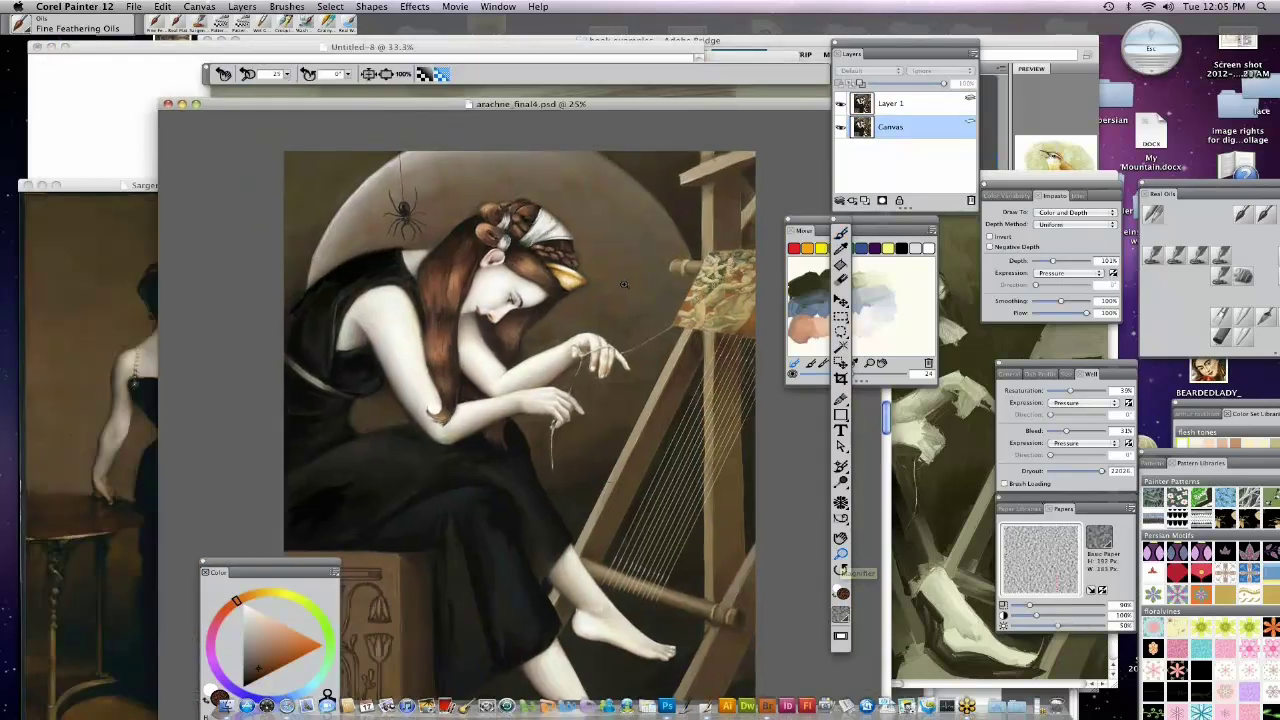
pyautogui.click(624, 284)
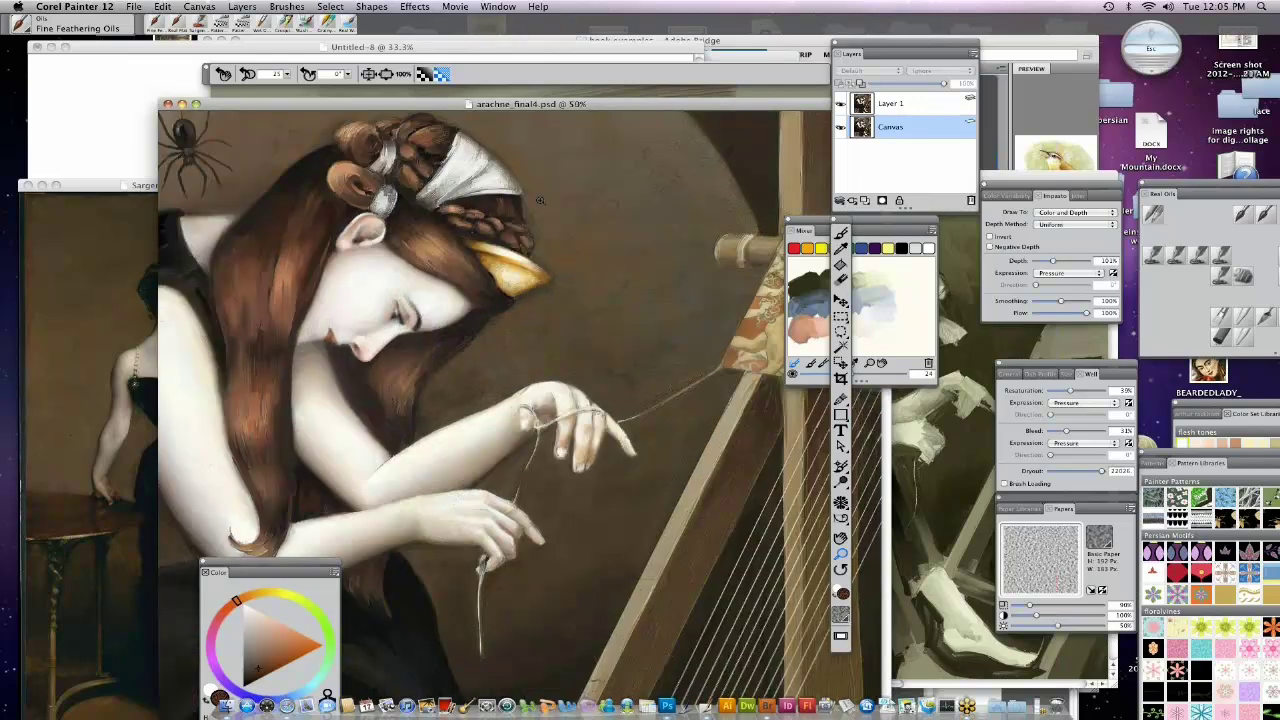
pyautogui.moveTo(698, 105)
pyautogui.mouseDown()
pyautogui.moveTo(803, 379)
pyautogui.moveTo(1141, 438)
pyautogui.mouseUp()
# Return to the test canvas for a closer look at the crackle strokes, and view the Papers options.
pyautogui.click(542, 512)
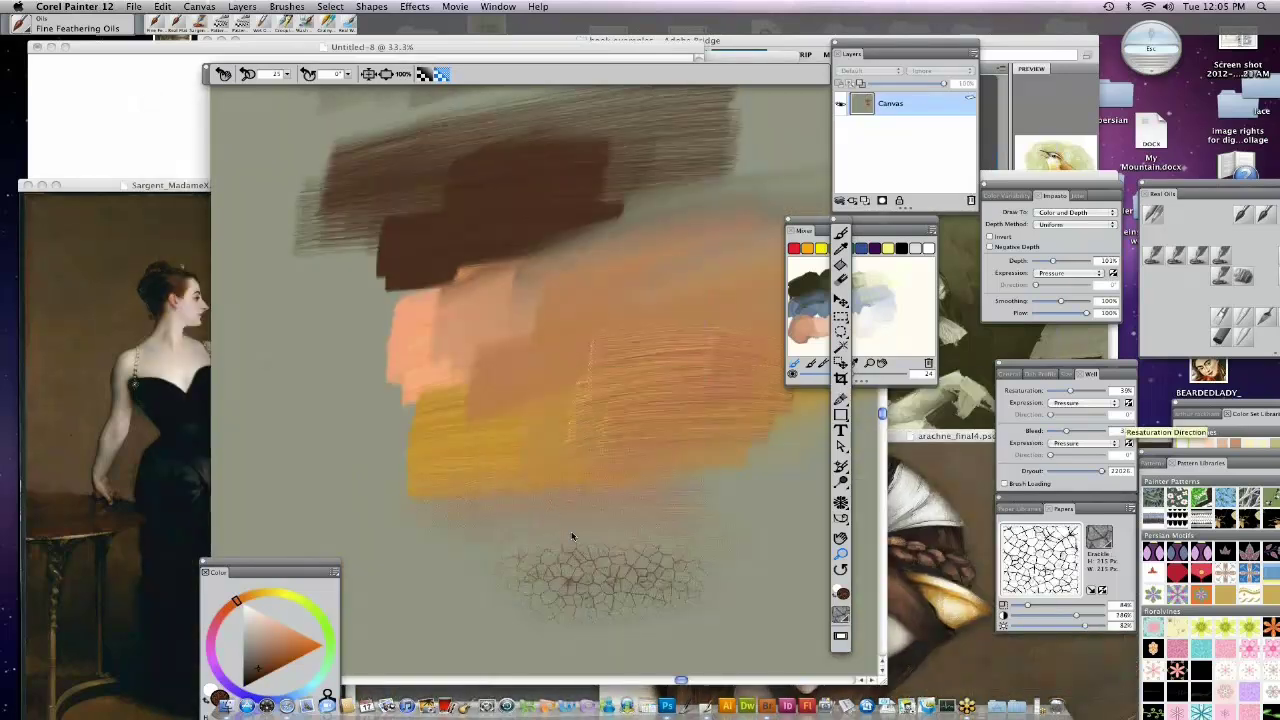
pyautogui.press('super+equal')
pyautogui.click(1131, 510)
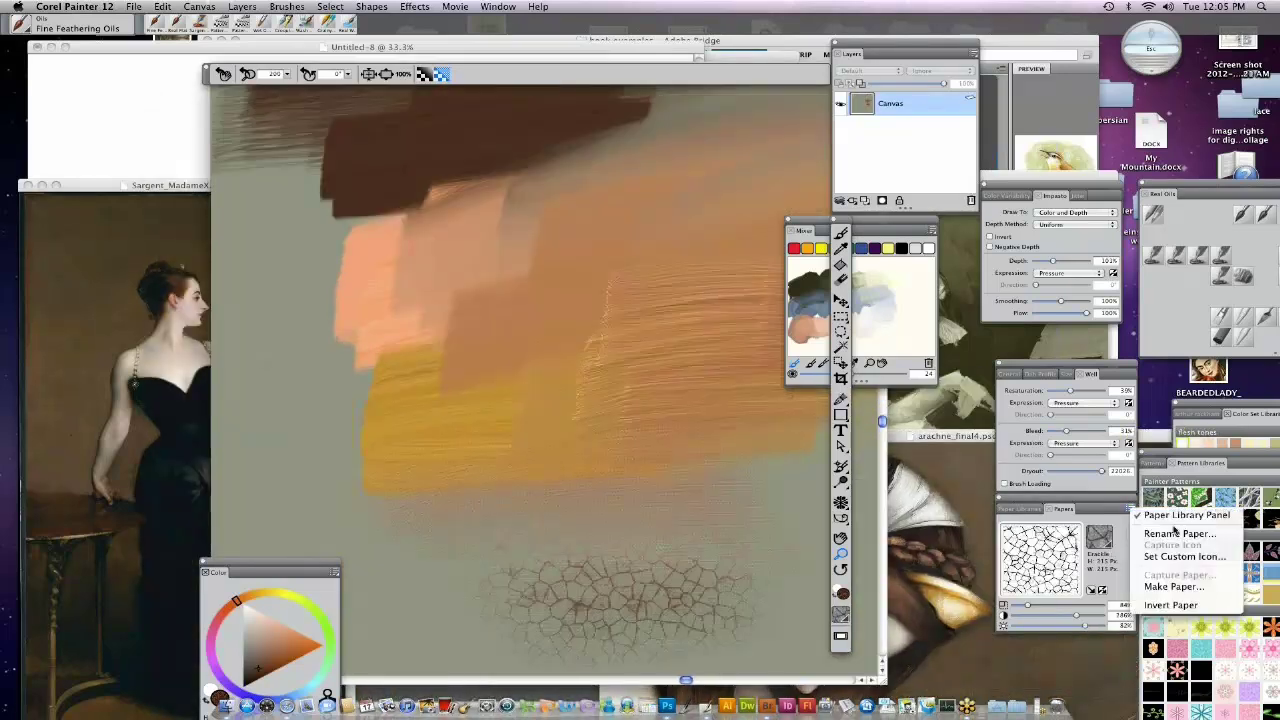
pyautogui.click(1097, 514)
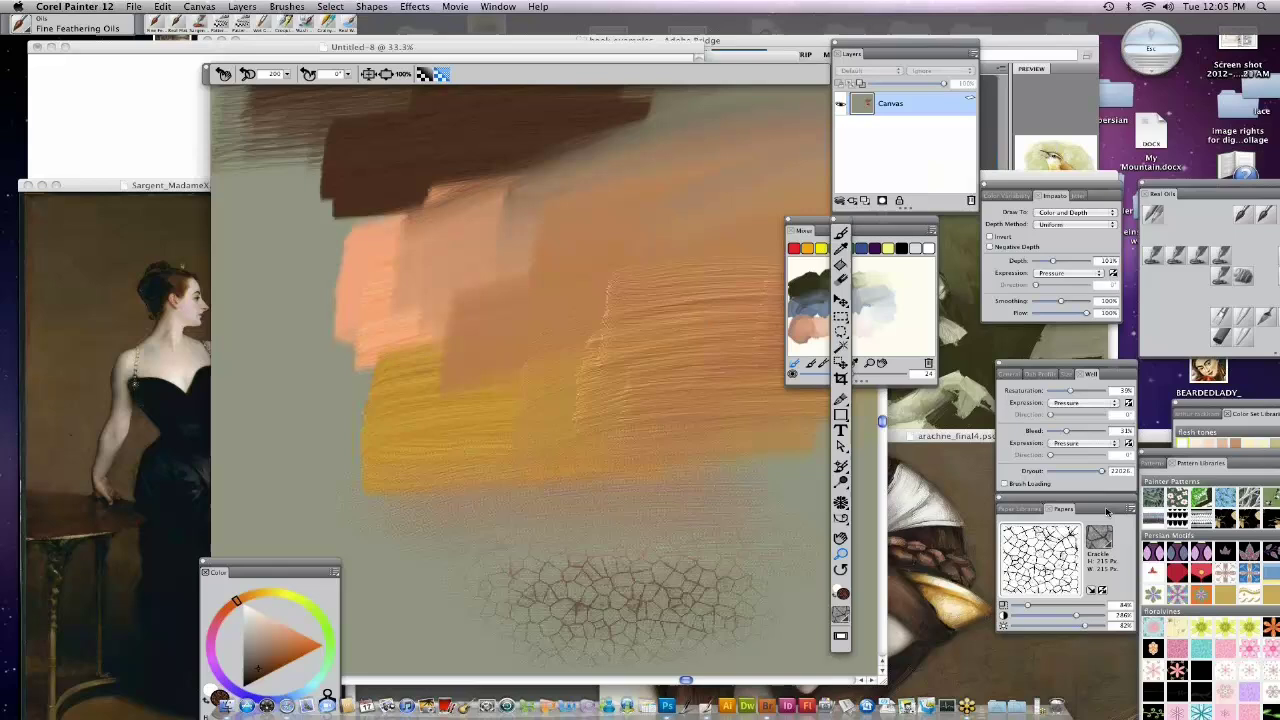
# Choose the Gessoed Canvas paper texture and paint a dark brown Fine Feathering Oils stroke in the empty area beside the swatches.
pyautogui.click(842, 232)
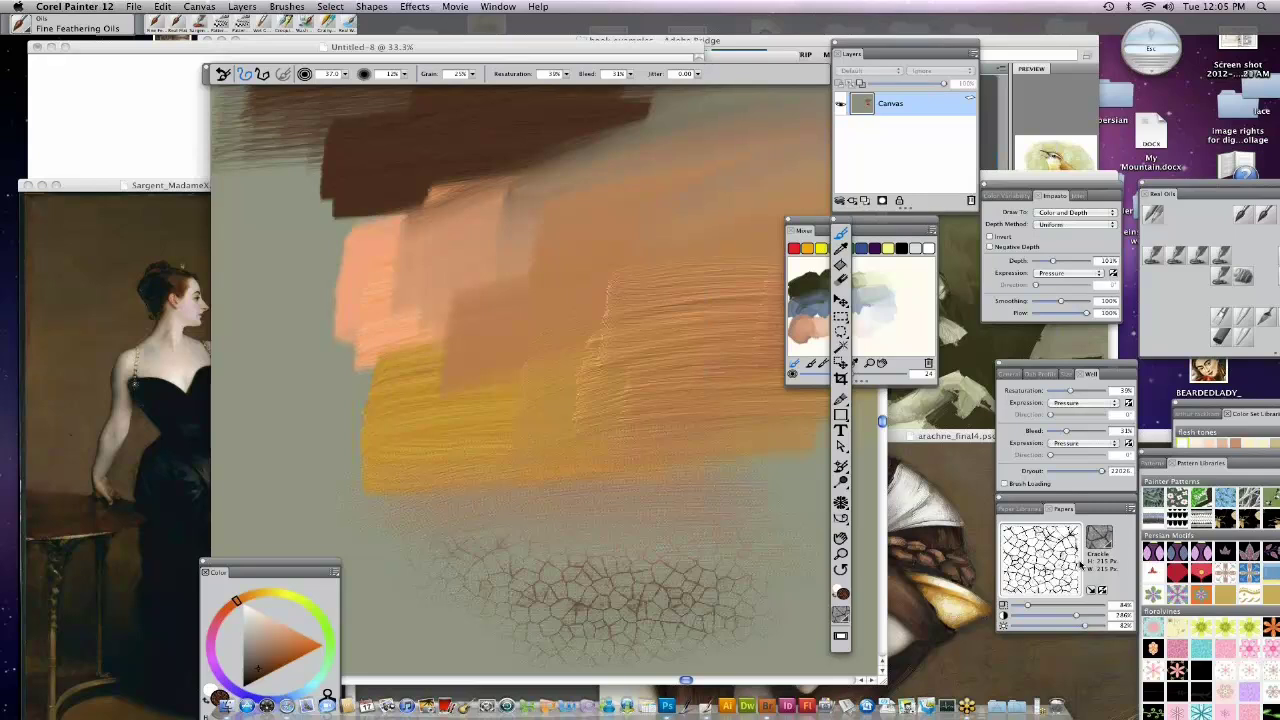
pyautogui.click(846, 614)
pyautogui.click(849, 533)
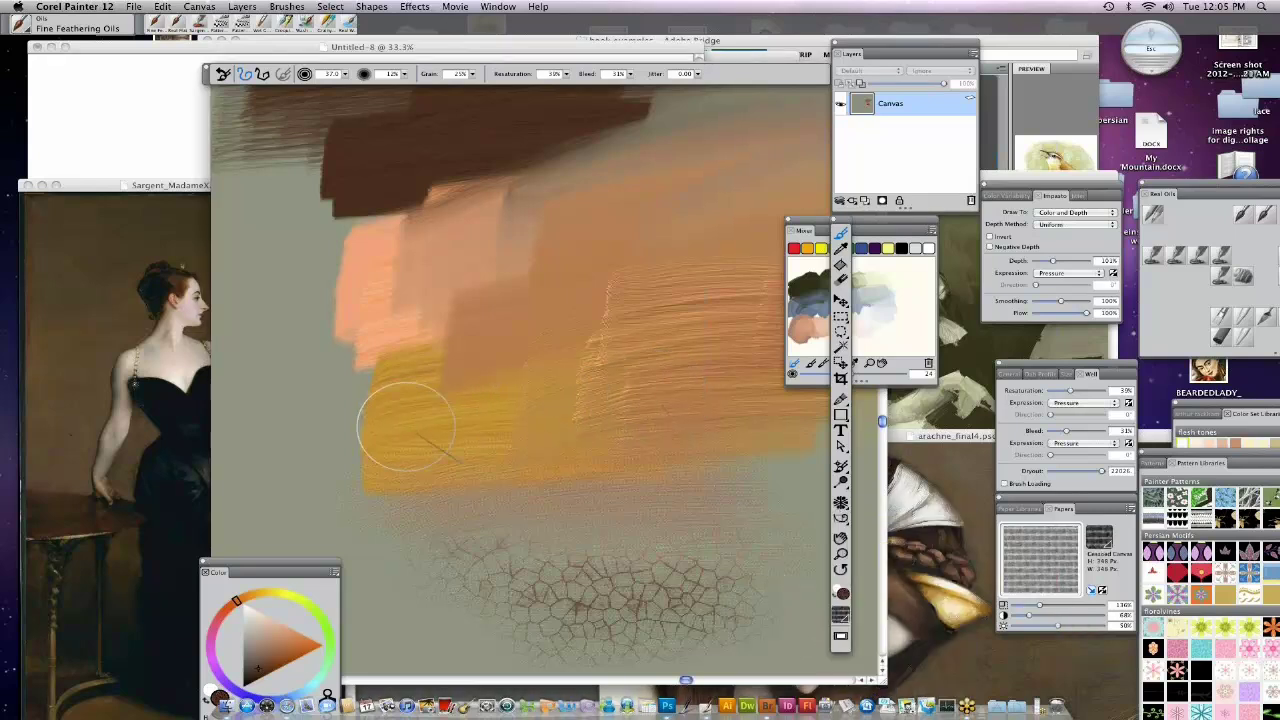
pyautogui.press('space')
pyautogui.moveTo(426, 426); pyautogui.dragTo(784, 403)
pyautogui.moveTo(543, 380)
pyautogui.mouseDown()
pyautogui.moveTo(592, 368)
pyautogui.moveTo(475, 385)
pyautogui.moveTo(581, 344)
pyautogui.moveTo(446, 362)
pyautogui.moveTo(599, 320)
pyautogui.moveTo(535, 324)
pyautogui.moveTo(482, 338)
pyautogui.moveTo(583, 331)
pyautogui.mouseUp()
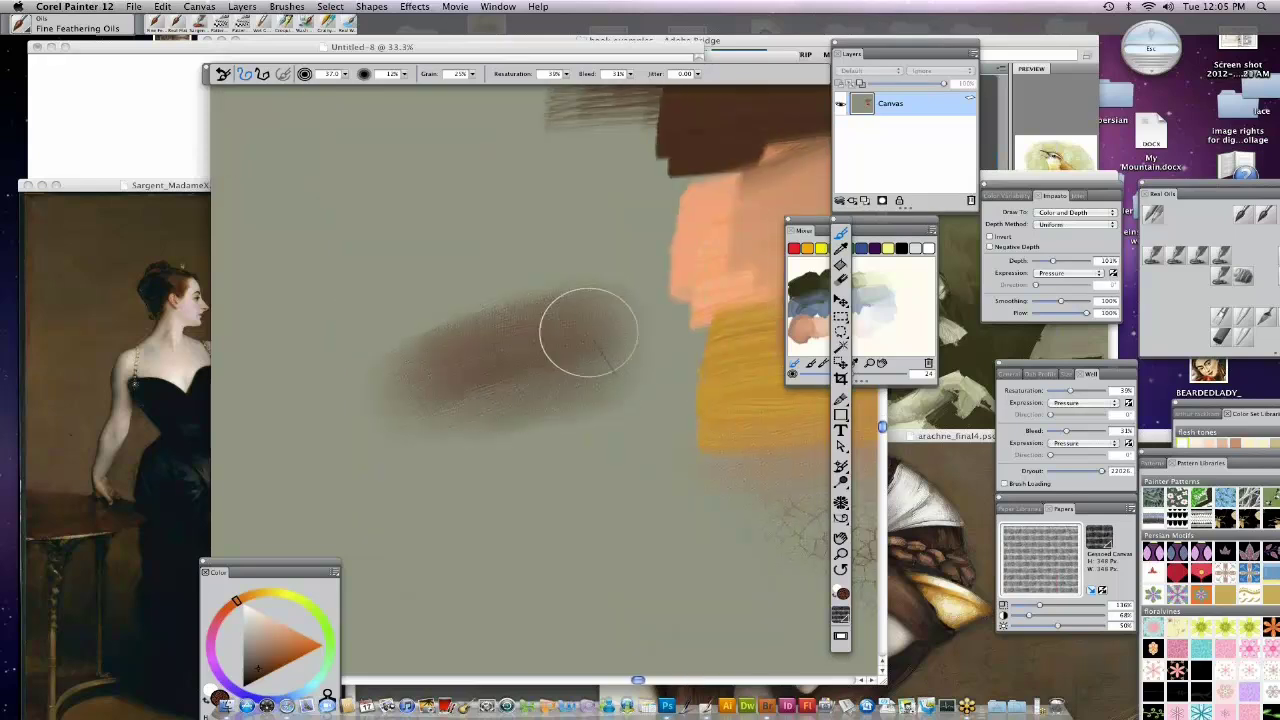
# Sample the ochre swatch, paint ochre beneath the brown stroke, and blend the two colors with Resaturation set to 0%.
pyautogui.keyDown('alt'); pyautogui.click(770, 390); pyautogui.keyUp('alt')
pyautogui.moveTo(514, 400)
pyautogui.mouseDown()
pyautogui.moveTo(479, 427)
pyautogui.moveTo(478, 448)
pyautogui.moveTo(630, 410)
pyautogui.moveTo(491, 428)
pyautogui.mouseUp()
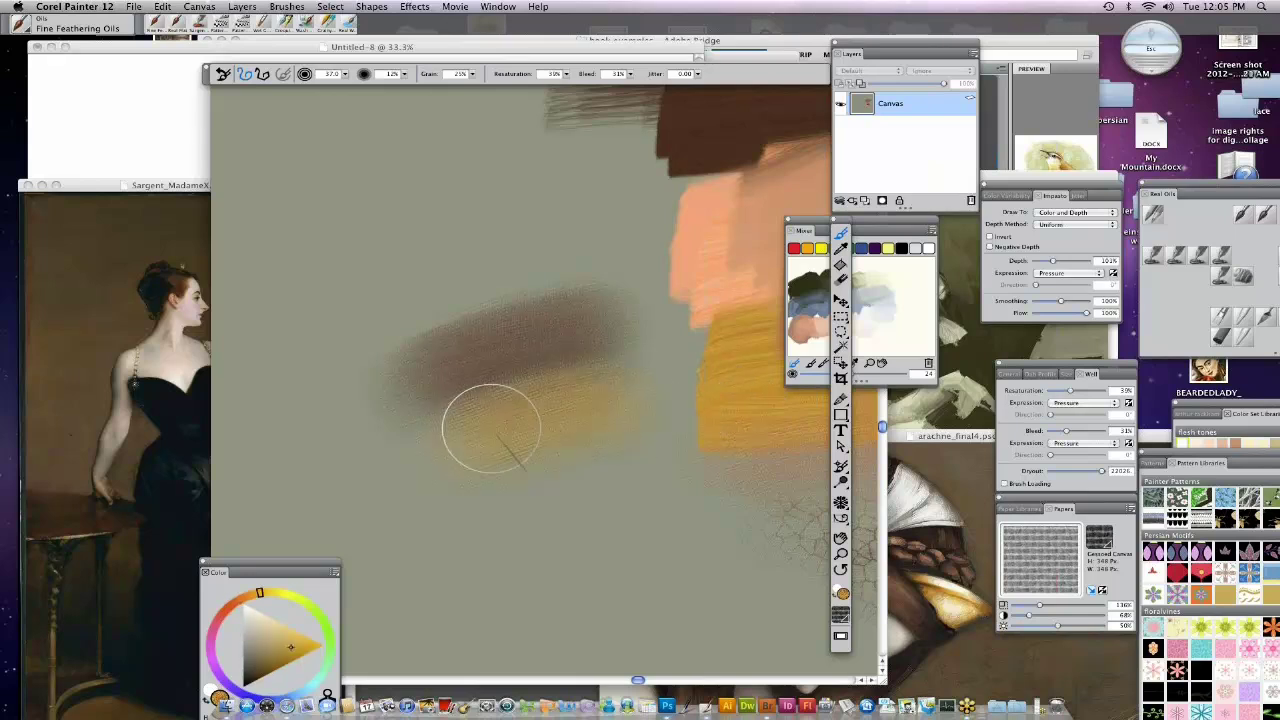
pyautogui.click(566, 74)
pyautogui.moveTo(536, 84); pyautogui.dragTo(494, 87)
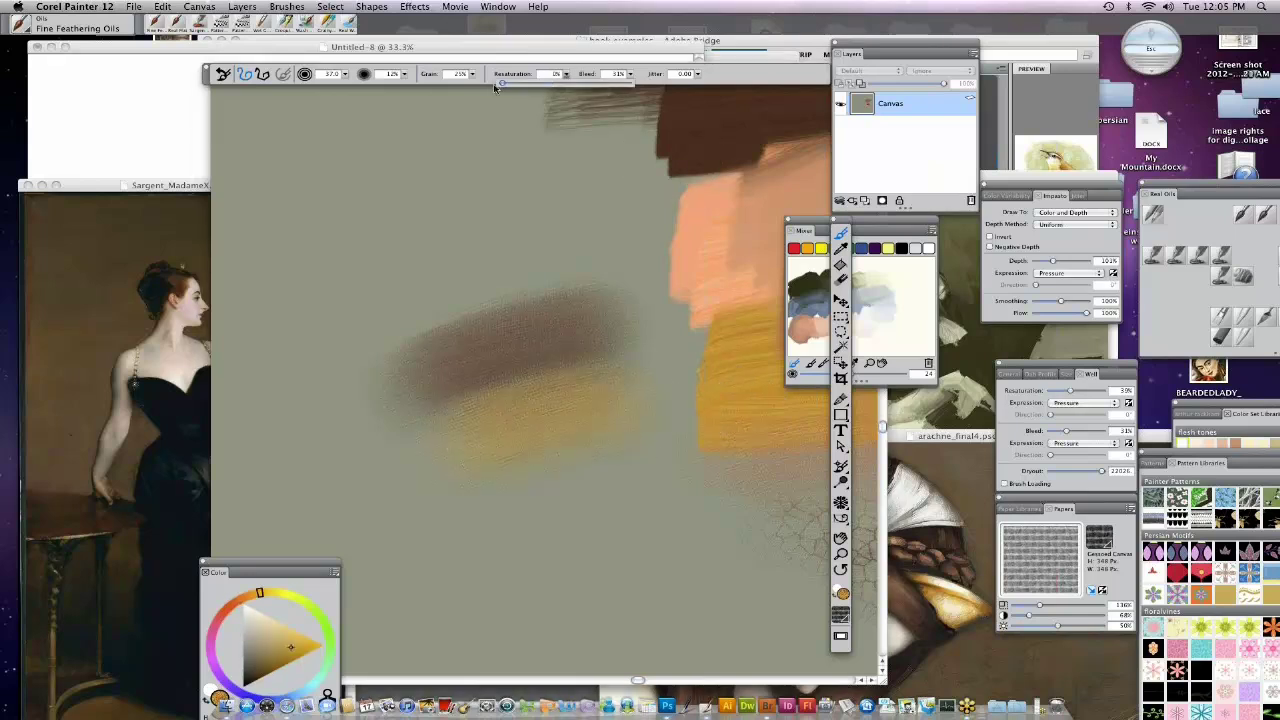
pyautogui.moveTo(551, 366)
pyautogui.mouseDown()
pyautogui.moveTo(482, 390)
pyautogui.moveTo(572, 364)
pyautogui.moveTo(502, 383)
pyautogui.moveTo(506, 406)
pyautogui.moveTo(469, 426)
pyautogui.moveTo(490, 379)
pyautogui.moveTo(527, 358)
pyautogui.moveTo(609, 342)
pyautogui.moveTo(569, 384)
pyautogui.moveTo(597, 389)
pyautogui.moveTo(497, 393)
pyautogui.moveTo(621, 382)
pyautogui.moveTo(510, 378)
pyautogui.moveTo(590, 353)
pyautogui.moveTo(479, 340)
pyautogui.moveTo(567, 322)
pyautogui.moveTo(390, 378)
pyautogui.moveTo(573, 377)
pyautogui.moveTo(428, 442)
pyautogui.mouseUp()
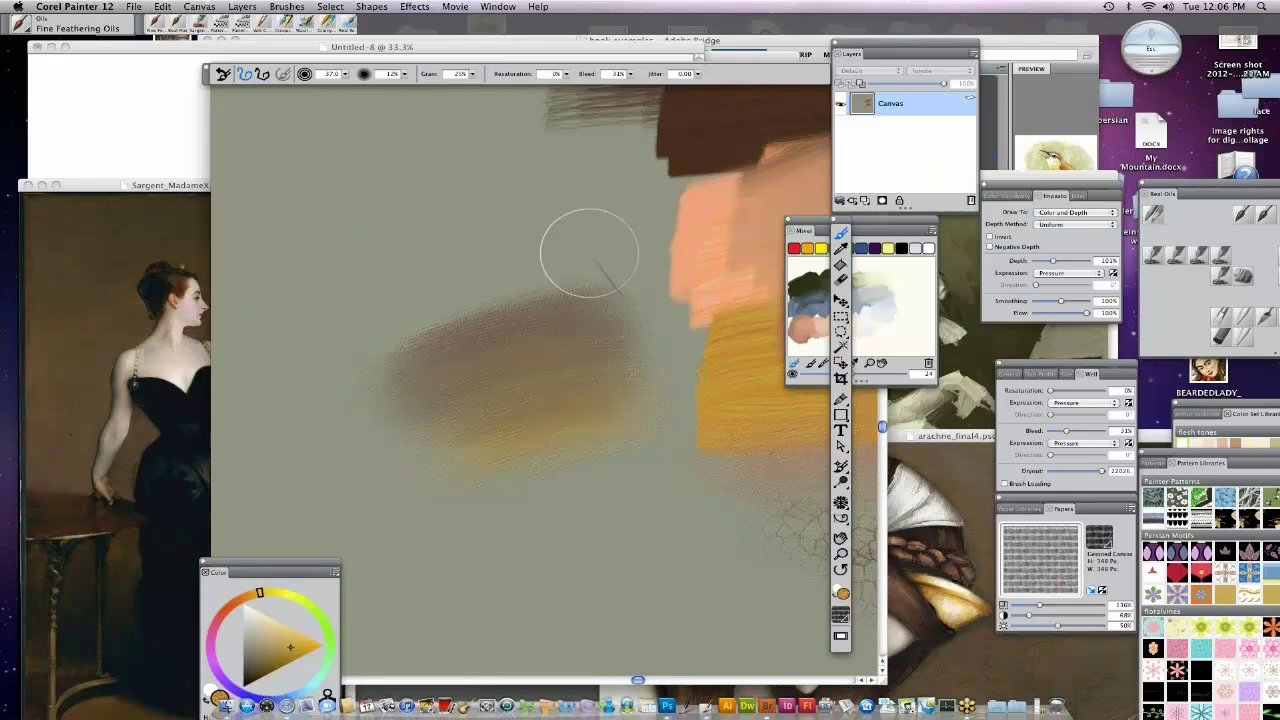
# Set Resaturation to 100% and paint ochre strokes, then orange-red ones, over the blended area.
pyautogui.click(565, 75)
pyautogui.moveTo(562, 80); pyautogui.dragTo(648, 94)
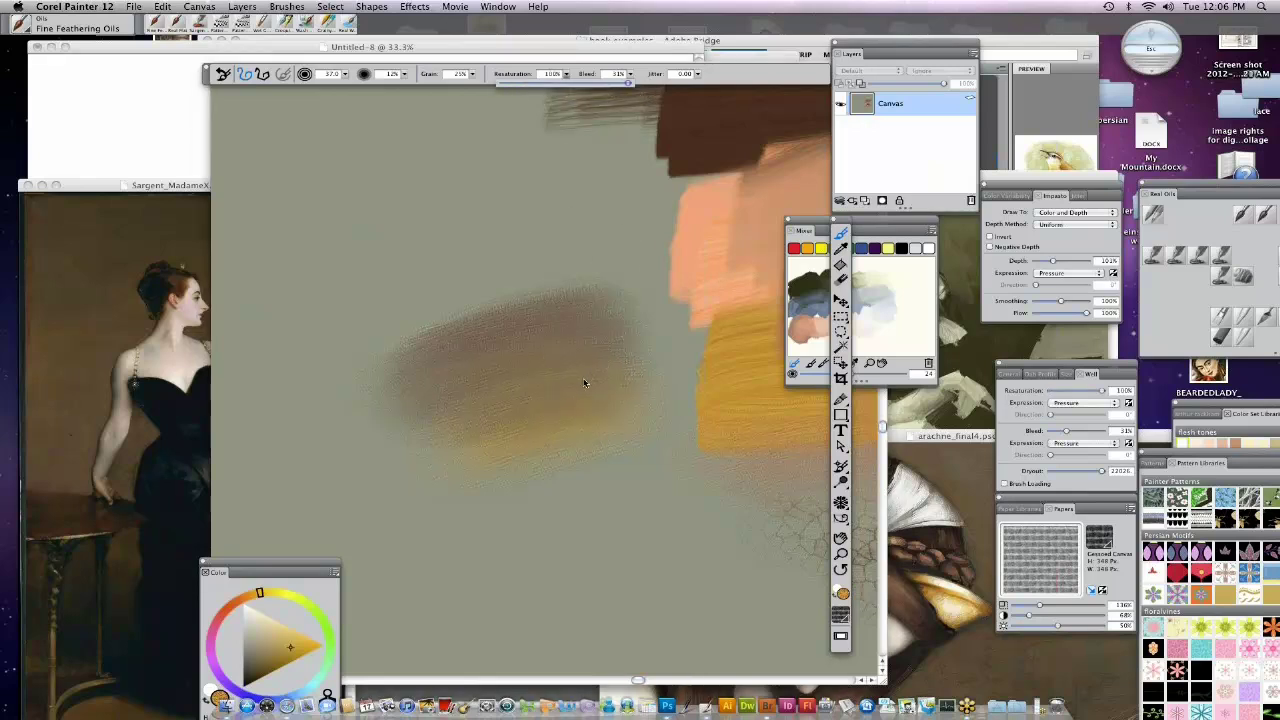
pyautogui.click(230, 603)
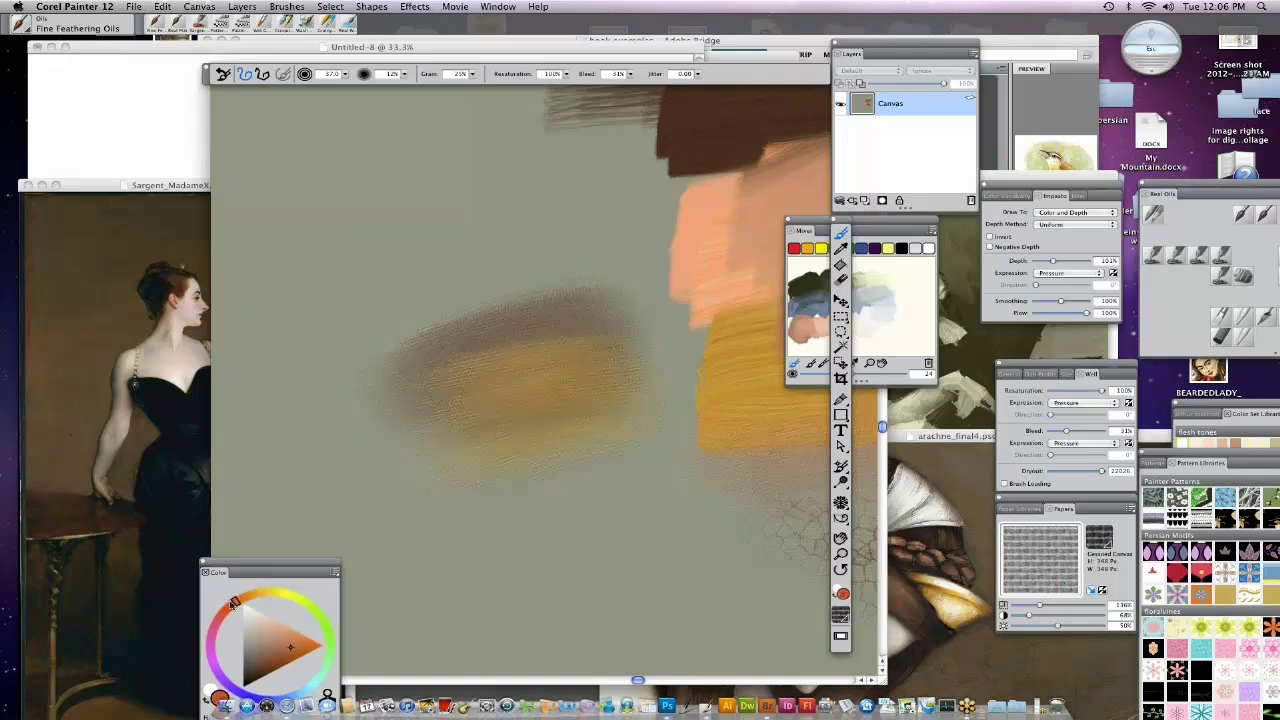
pyautogui.moveTo(574, 375)
pyautogui.mouseDown()
pyautogui.moveTo(466, 384)
pyautogui.moveTo(538, 369)
pyautogui.moveTo(434, 396)
pyautogui.mouseUp()
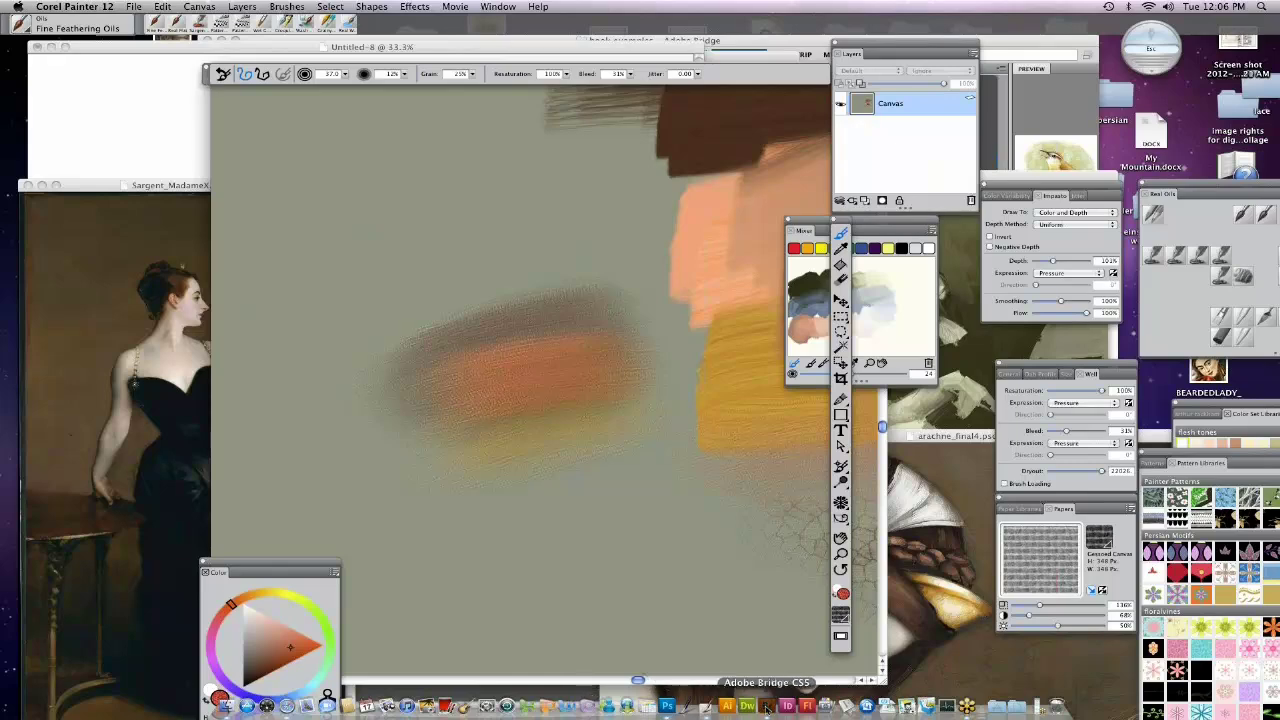
# Switch to Adobe Bridge, open midtones from the oil painting folder in Painter, and reposition and widen its window for viewing.
pyautogui.click(766, 706)
pyautogui.click(212, 55)
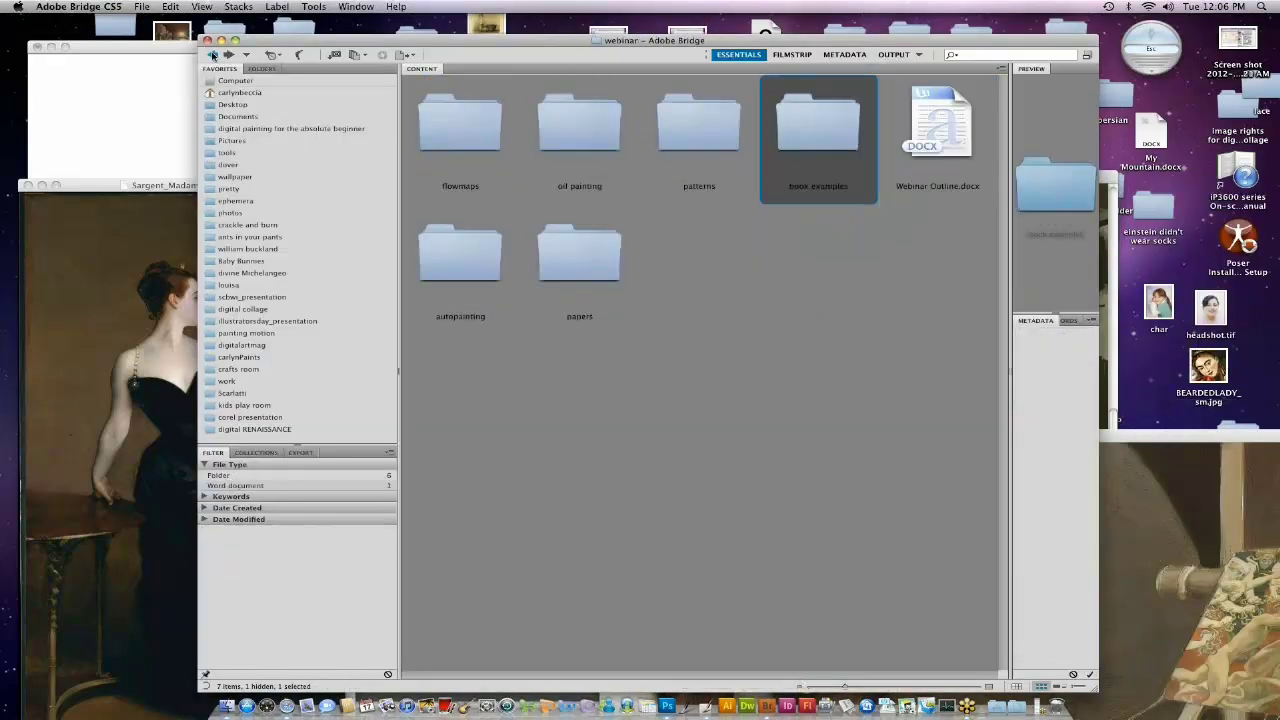
pyautogui.doubleClick(585, 130)
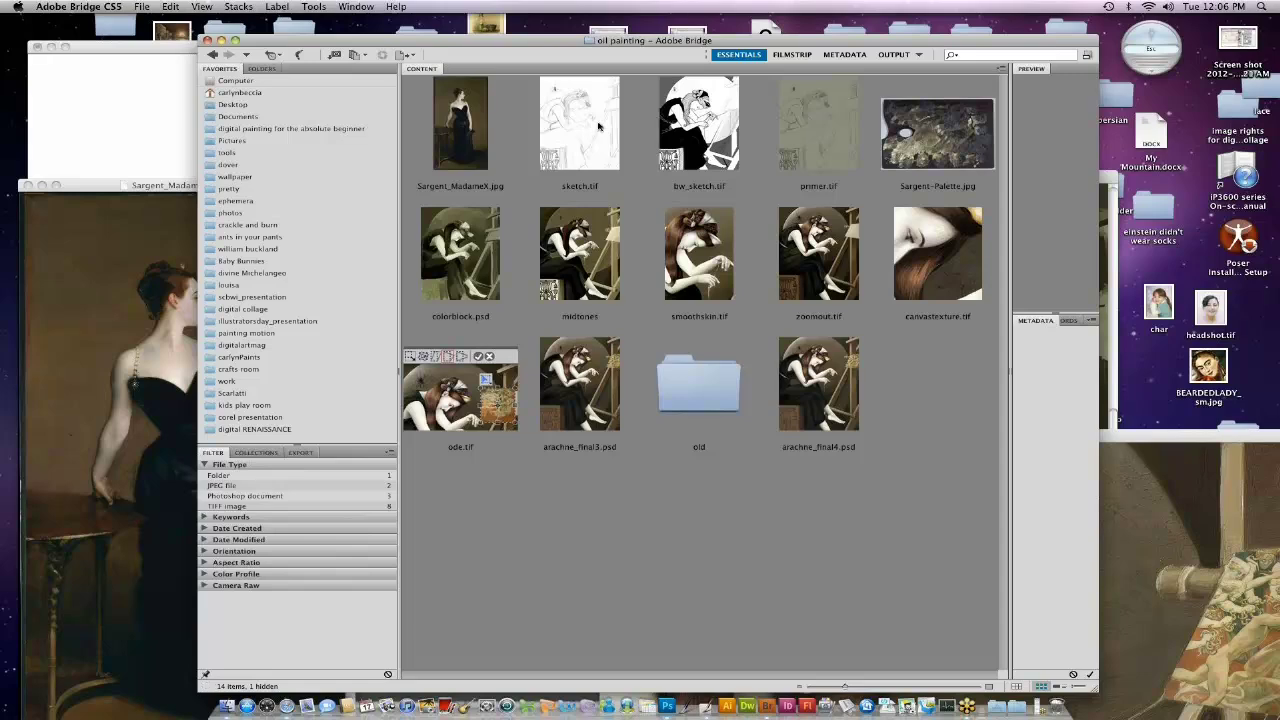
pyautogui.moveTo(580, 250); pyautogui.dragTo(697, 693)
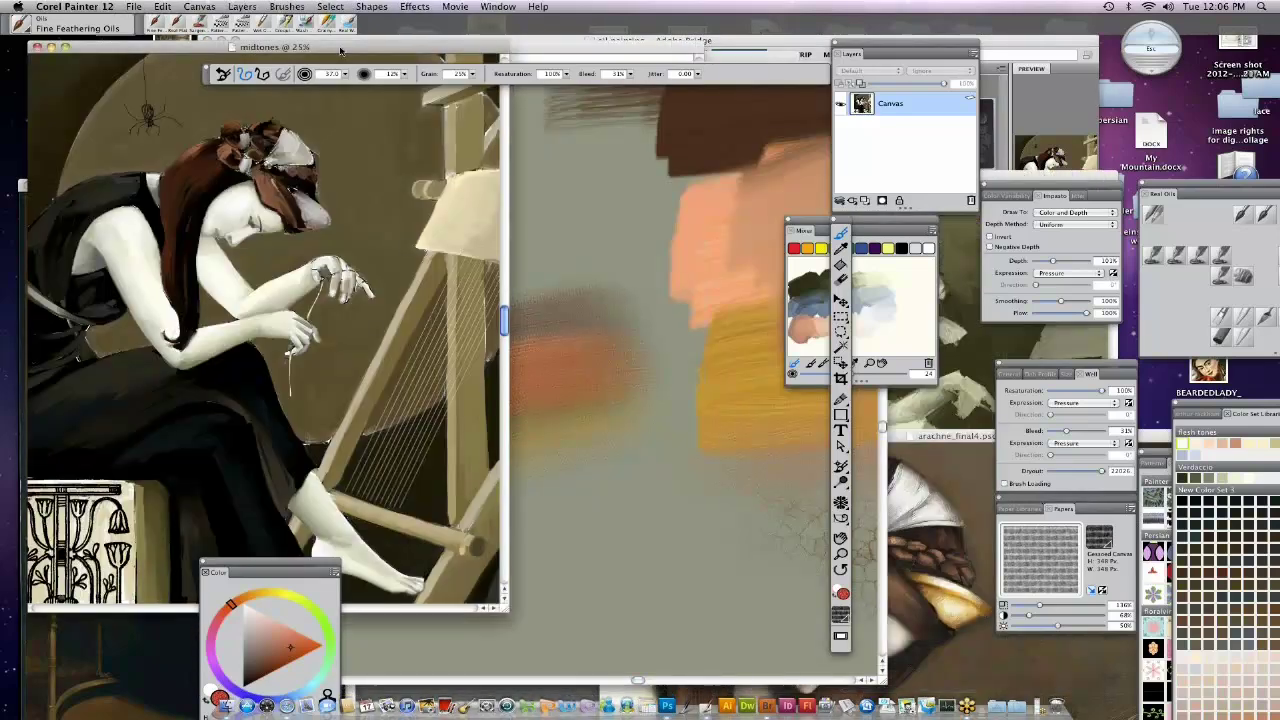
pyautogui.moveTo(348, 50); pyautogui.dragTo(535, 96)
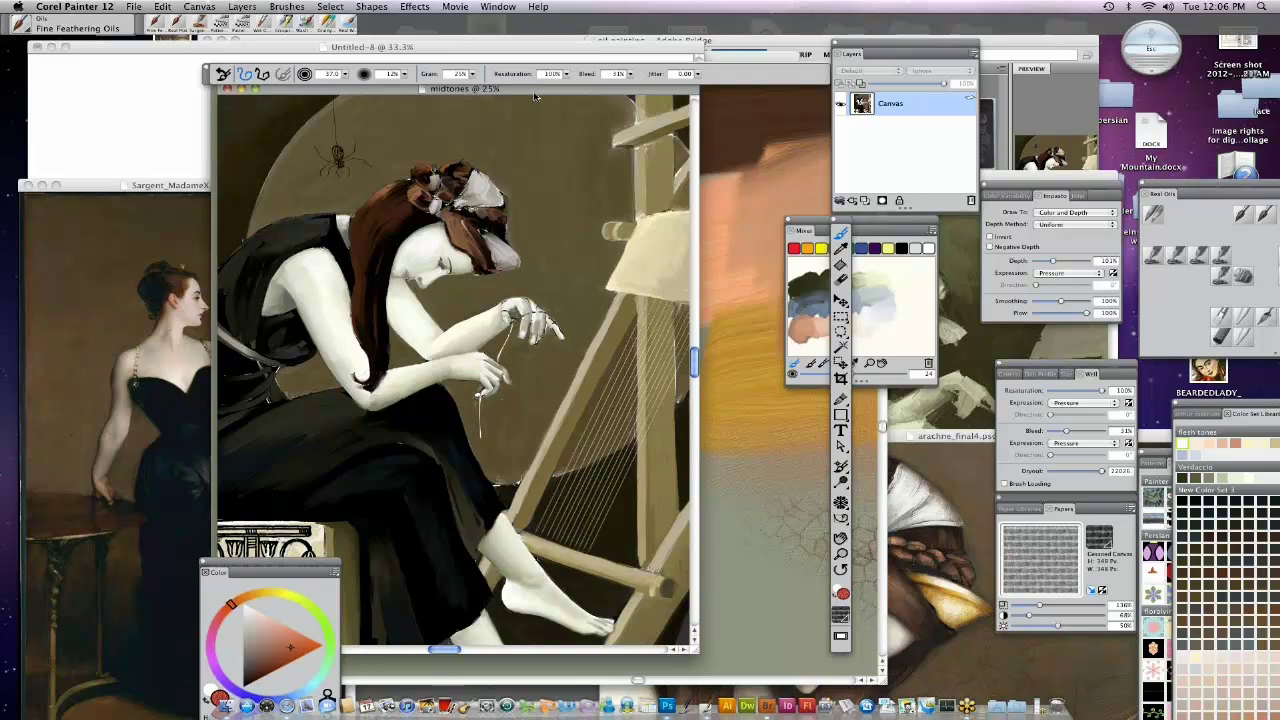
pyautogui.doubleClick(535, 92)
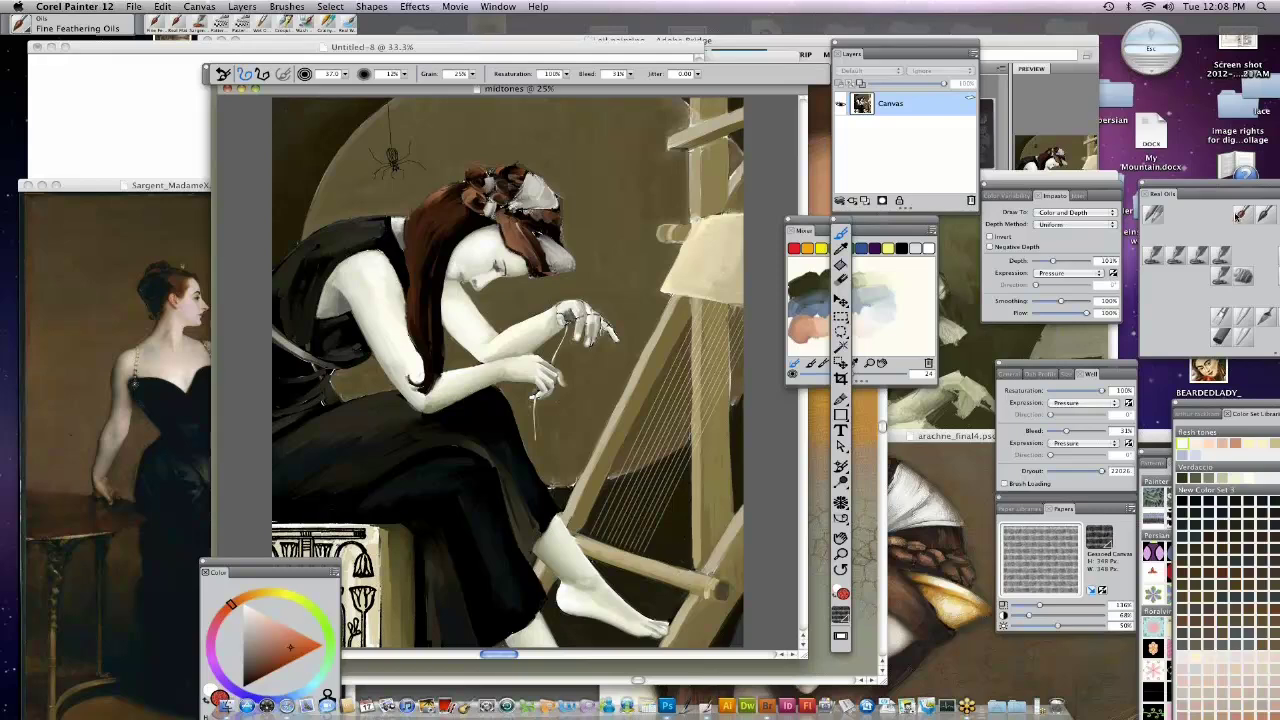
# Open smoothskin.tif from Adobe Bridge in Painter and place it over the midtones painting for comparison.
pyautogui.click(767, 706)
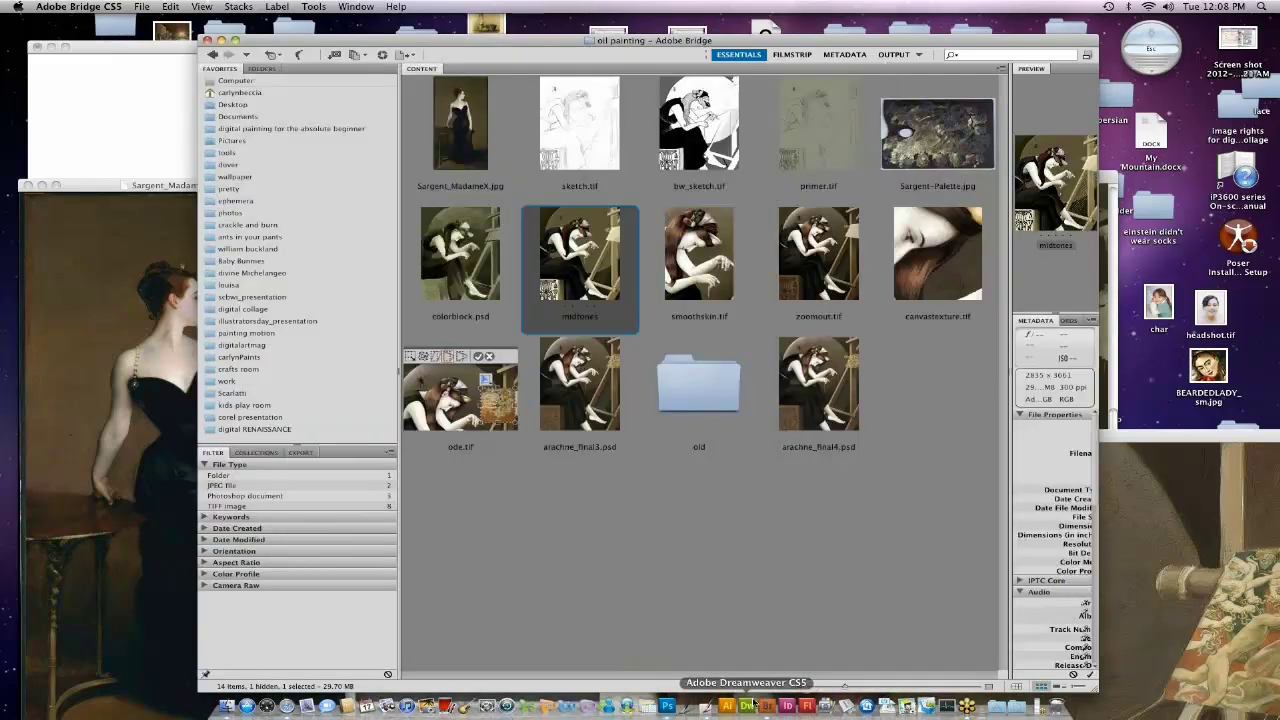
pyautogui.click(714, 257)
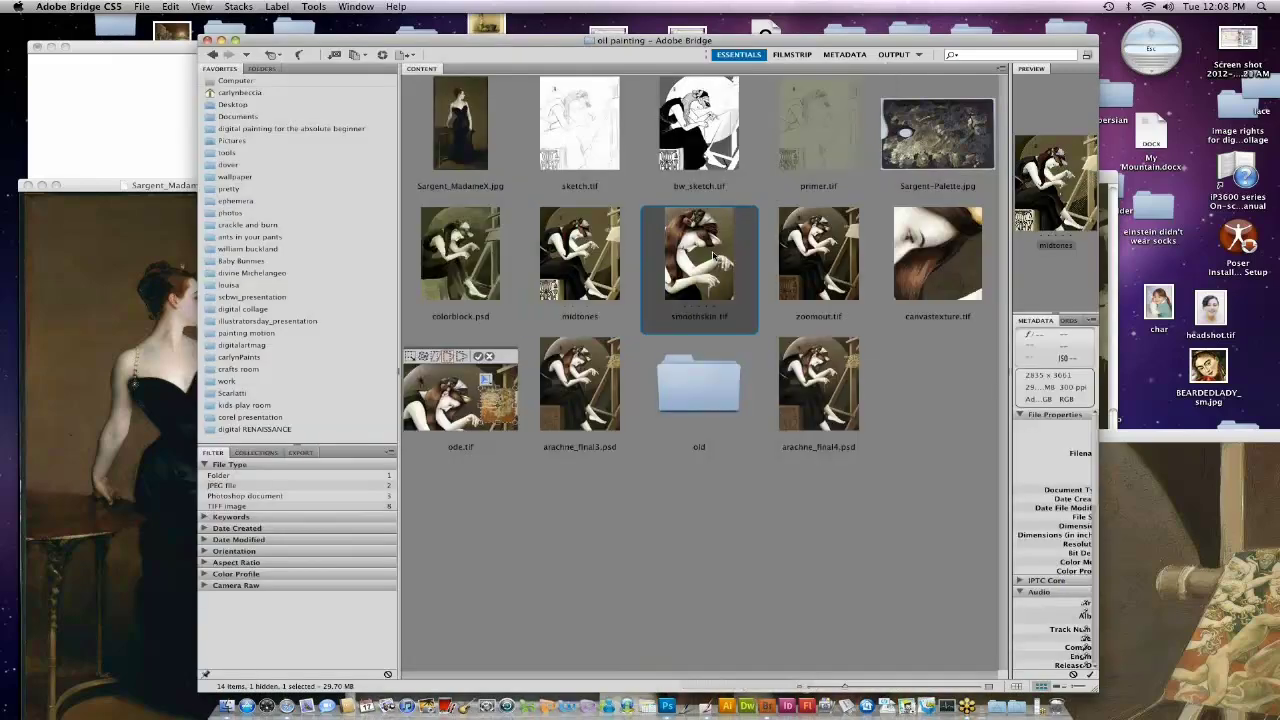
pyautogui.moveTo(714, 257)
pyautogui.mouseDown()
pyautogui.moveTo(665, 565)
pyautogui.moveTo(688, 678)
pyautogui.mouseUp()
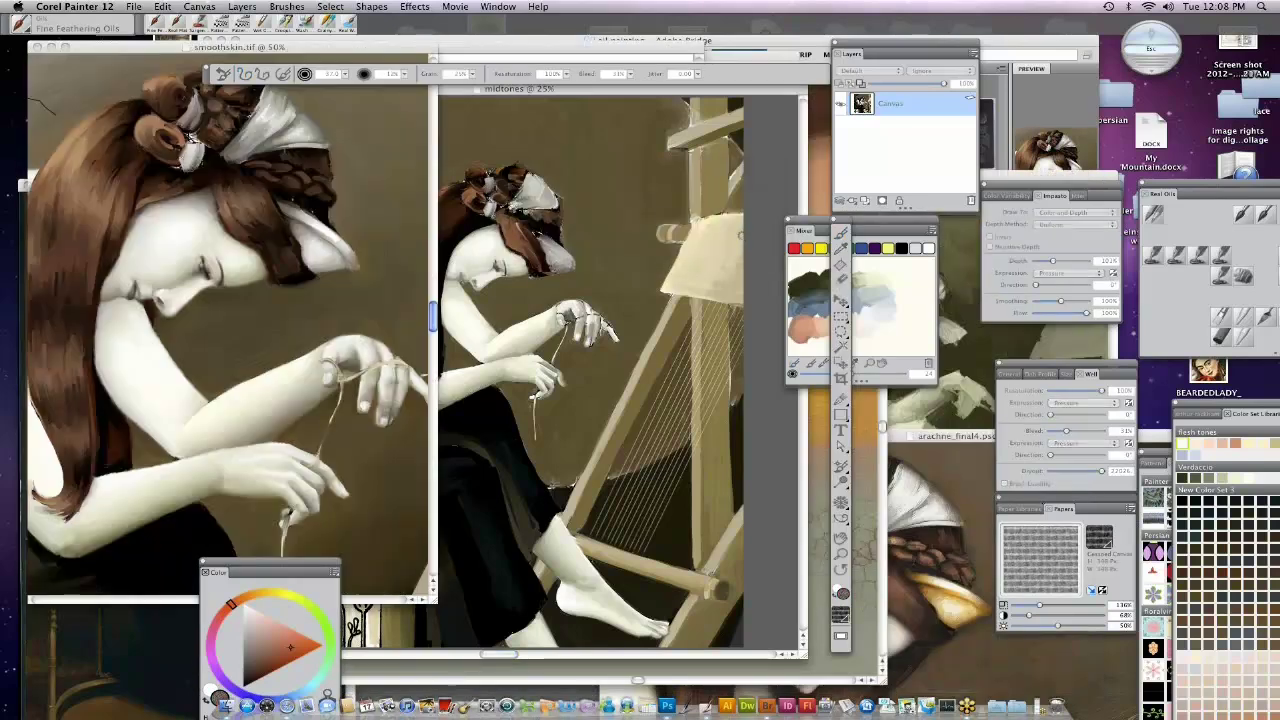
pyautogui.moveTo(333, 50); pyautogui.dragTo(343, 52)
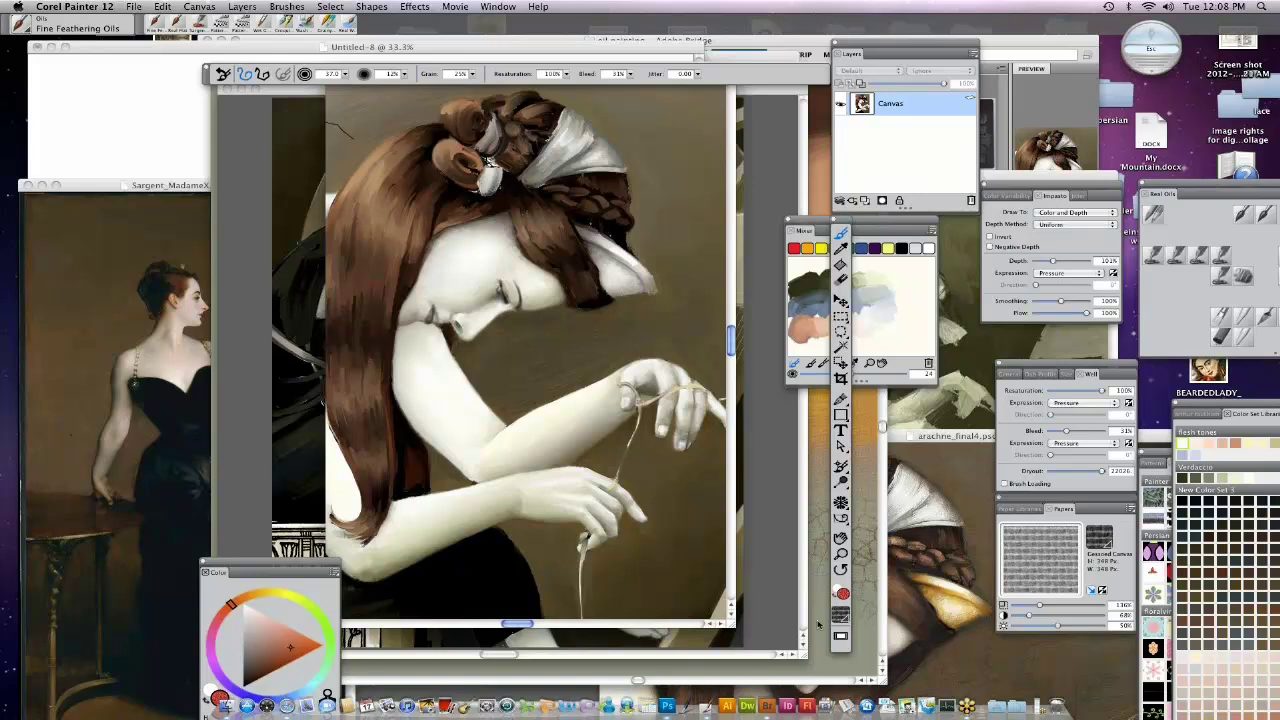
# Open zoomout.tif from Adobe Bridge in Painter, accept the mask notice, and examine the face and hands at 50% zoom.
pyautogui.click(768, 705)
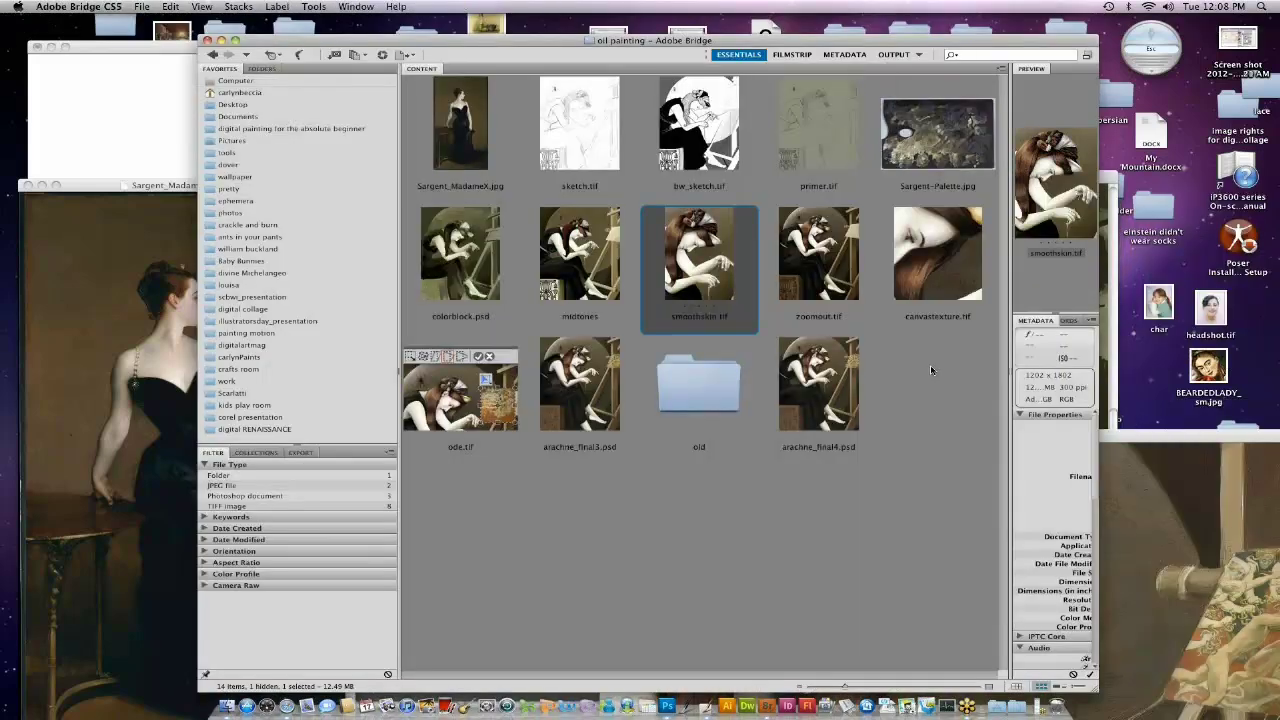
pyautogui.moveTo(818, 255)
pyautogui.mouseDown()
pyautogui.moveTo(820, 290)
pyautogui.moveTo(702, 702)
pyautogui.mouseUp()
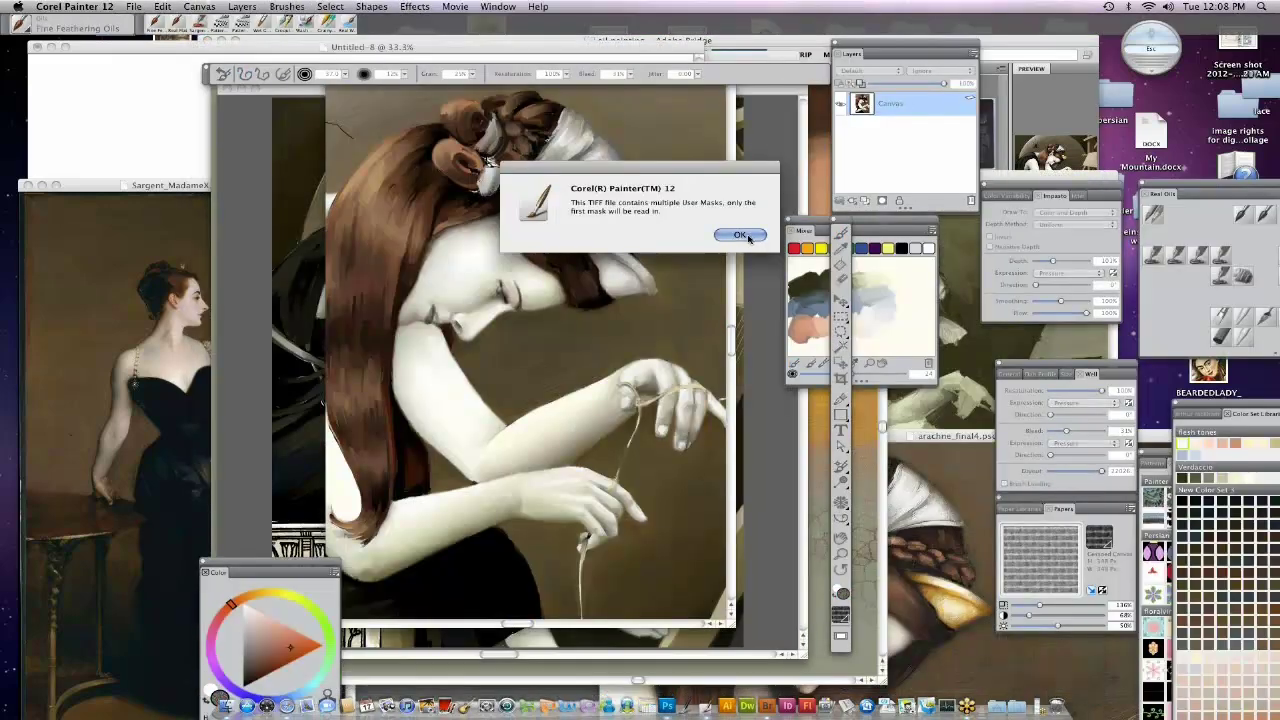
pyautogui.press('Return')
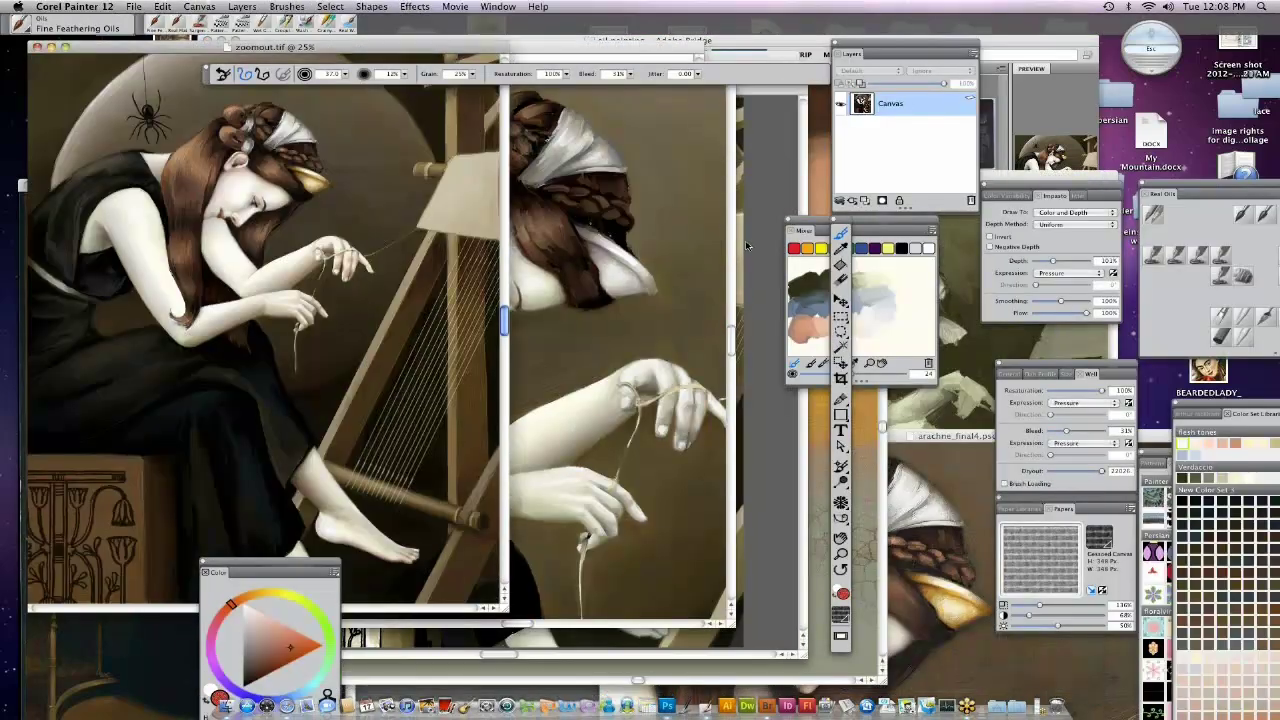
pyautogui.moveTo(365, 47); pyautogui.dragTo(715, 116)
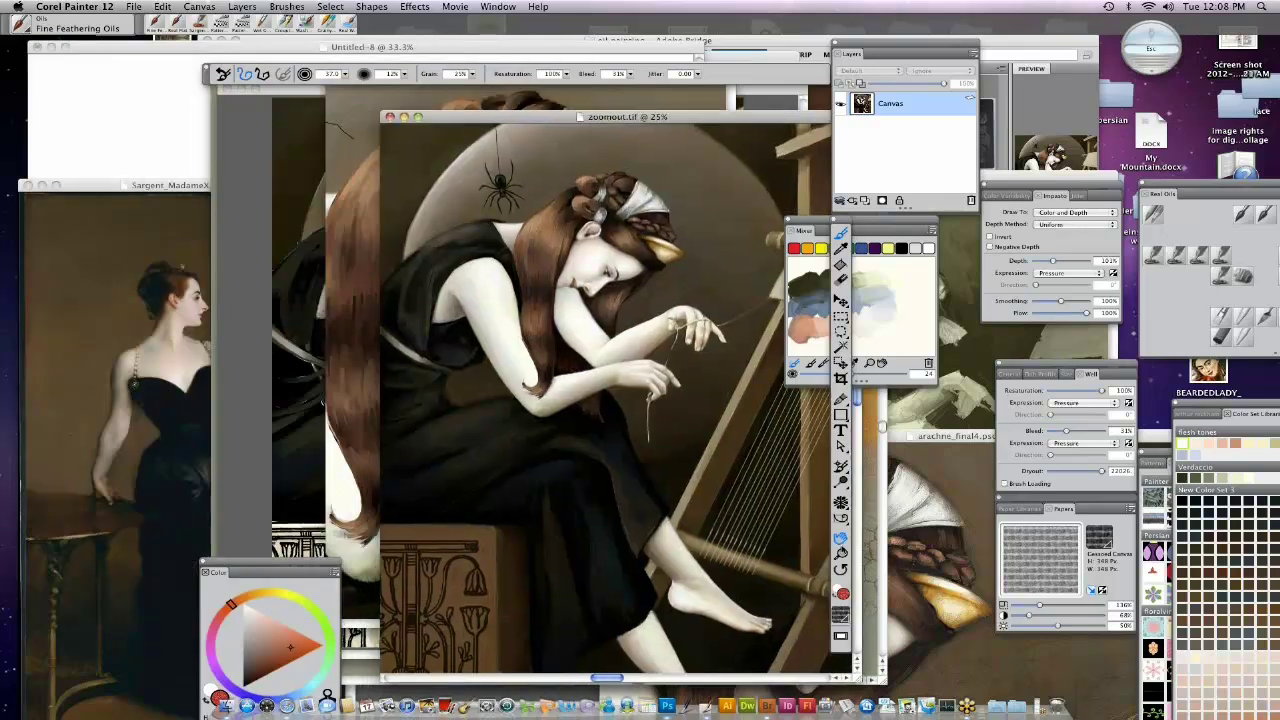
pyautogui.press('super+plus')
pyautogui.press('super+plus')
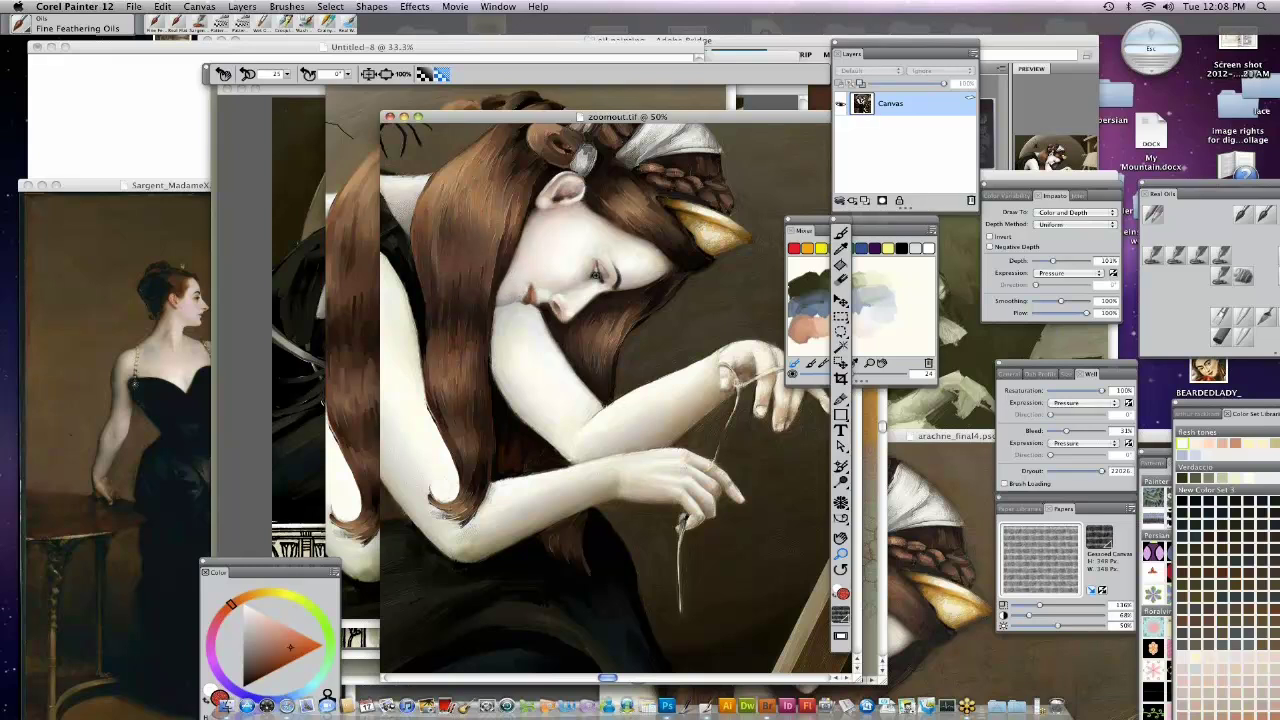
pyautogui.moveTo(592, 274); pyautogui.dragTo(608, 266)
# Open canvastexture.tif from Adobe Bridge in Painter, examine its cracked texture in an enlarged window, and close it.
pyautogui.click(767, 705)
pyautogui.moveTo(937, 253)
pyautogui.mouseDown()
pyautogui.moveTo(700, 586)
pyautogui.moveTo(688, 655)
pyautogui.moveTo(704, 704)
pyautogui.mouseUp()
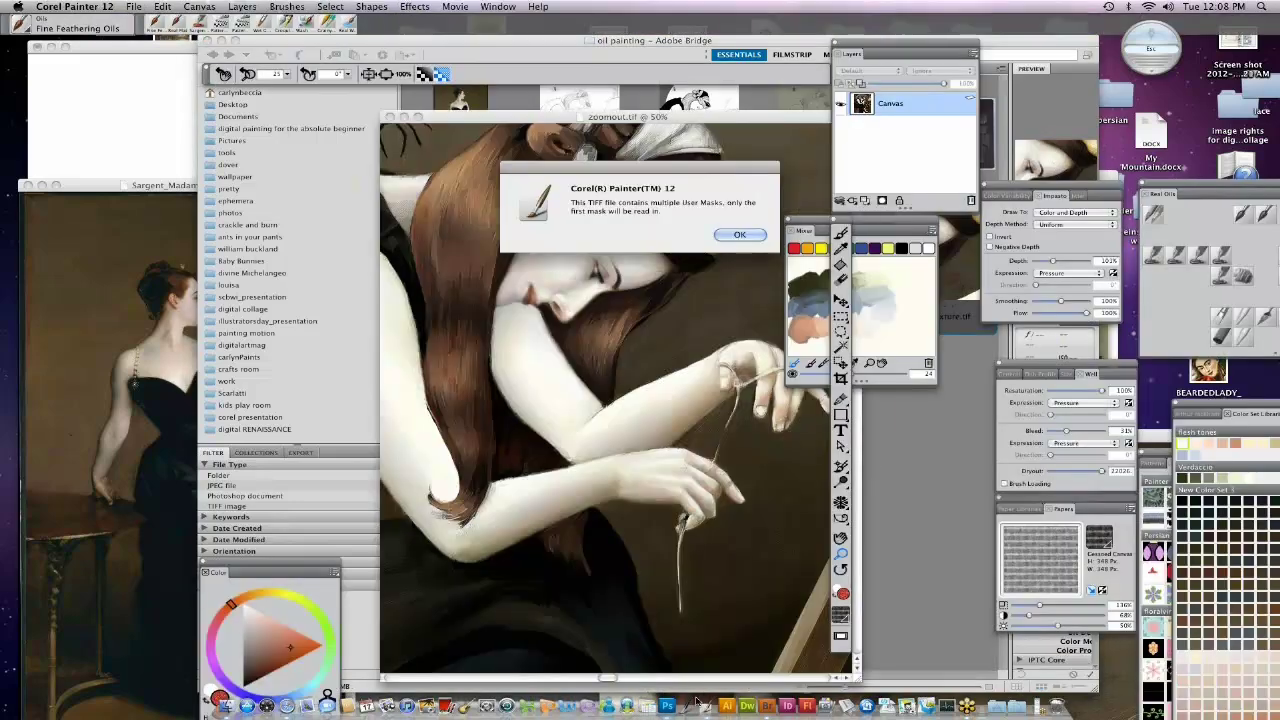
pyautogui.press('Return')
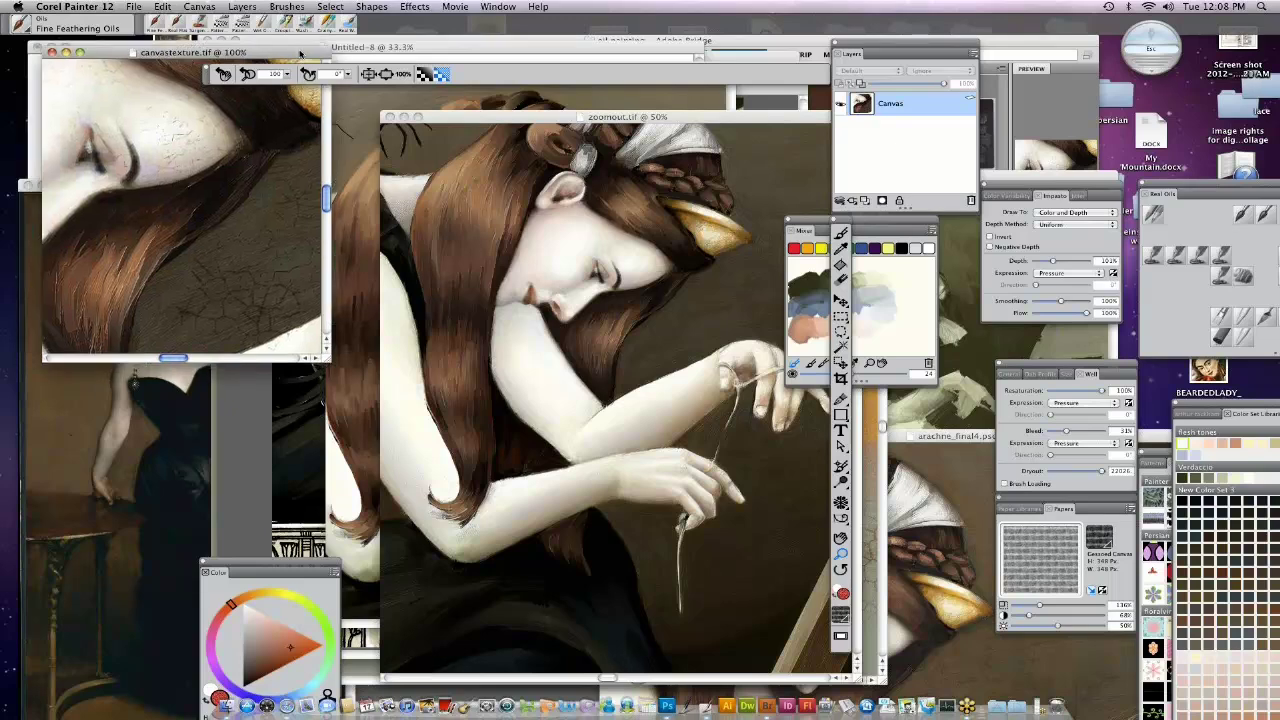
pyautogui.moveTo(286, 47); pyautogui.dragTo(628, 165)
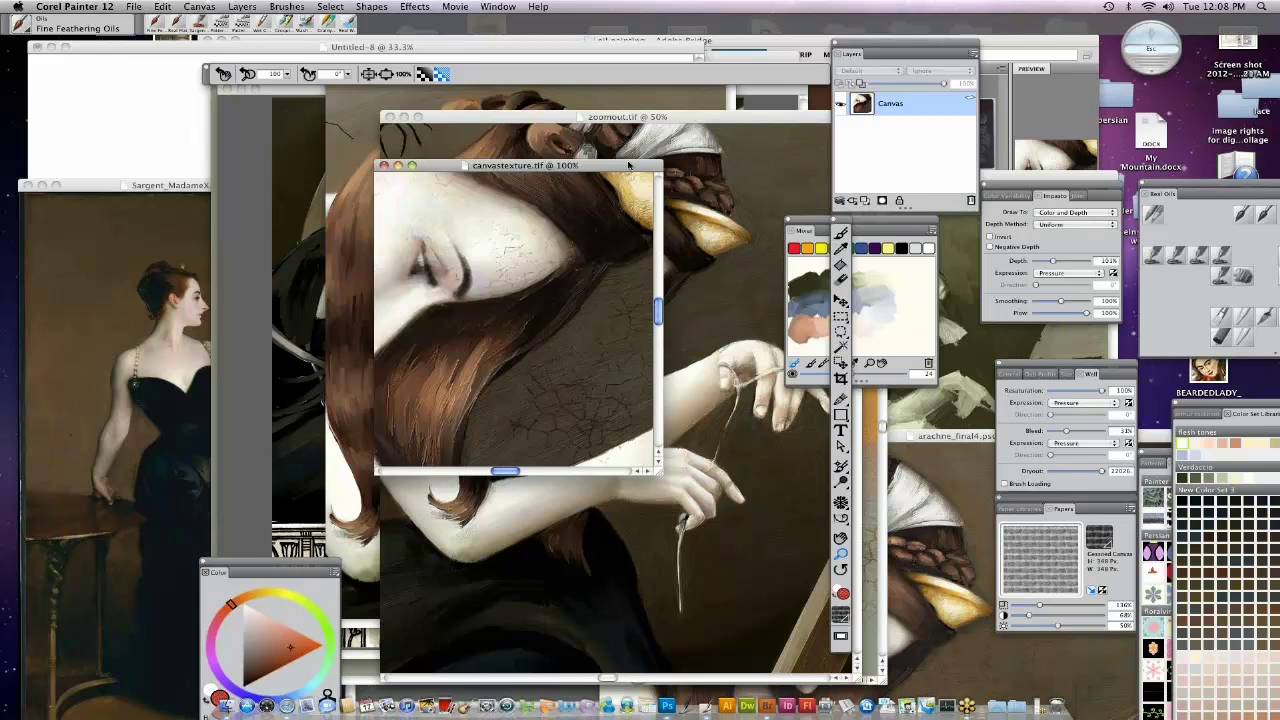
pyautogui.moveTo(657, 470); pyautogui.dragTo(866, 522)
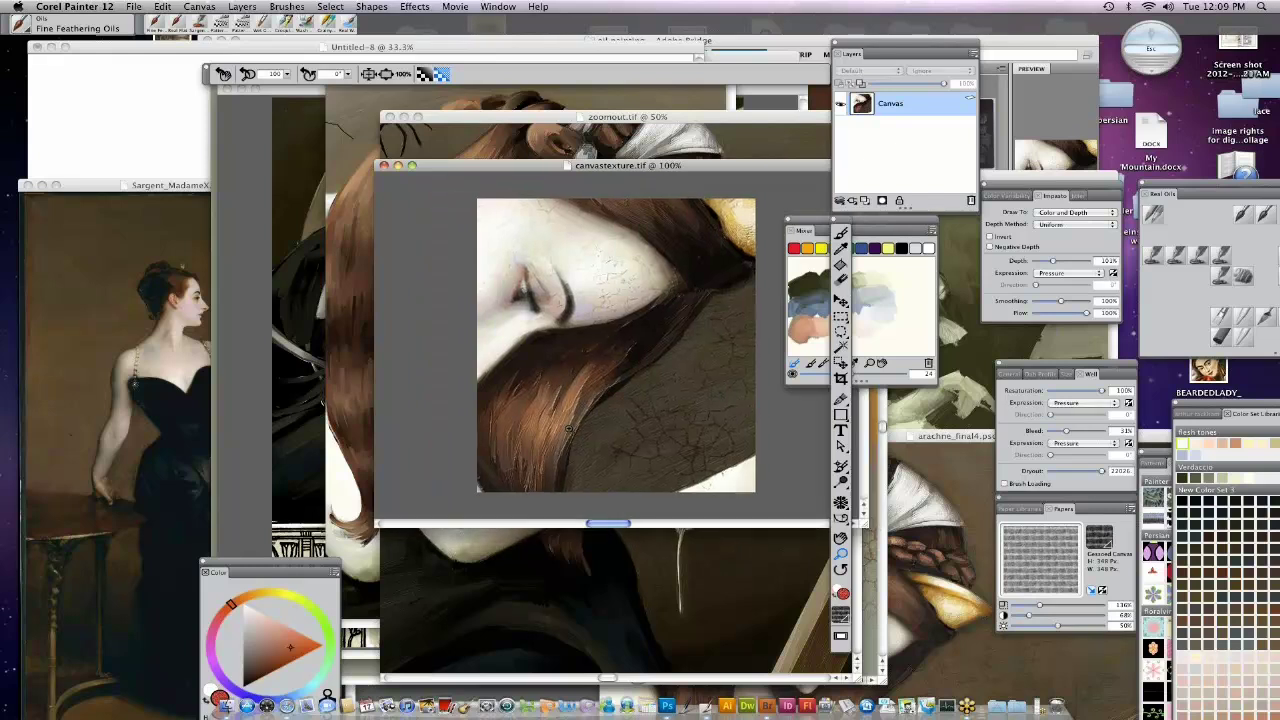
pyautogui.click(386, 165)
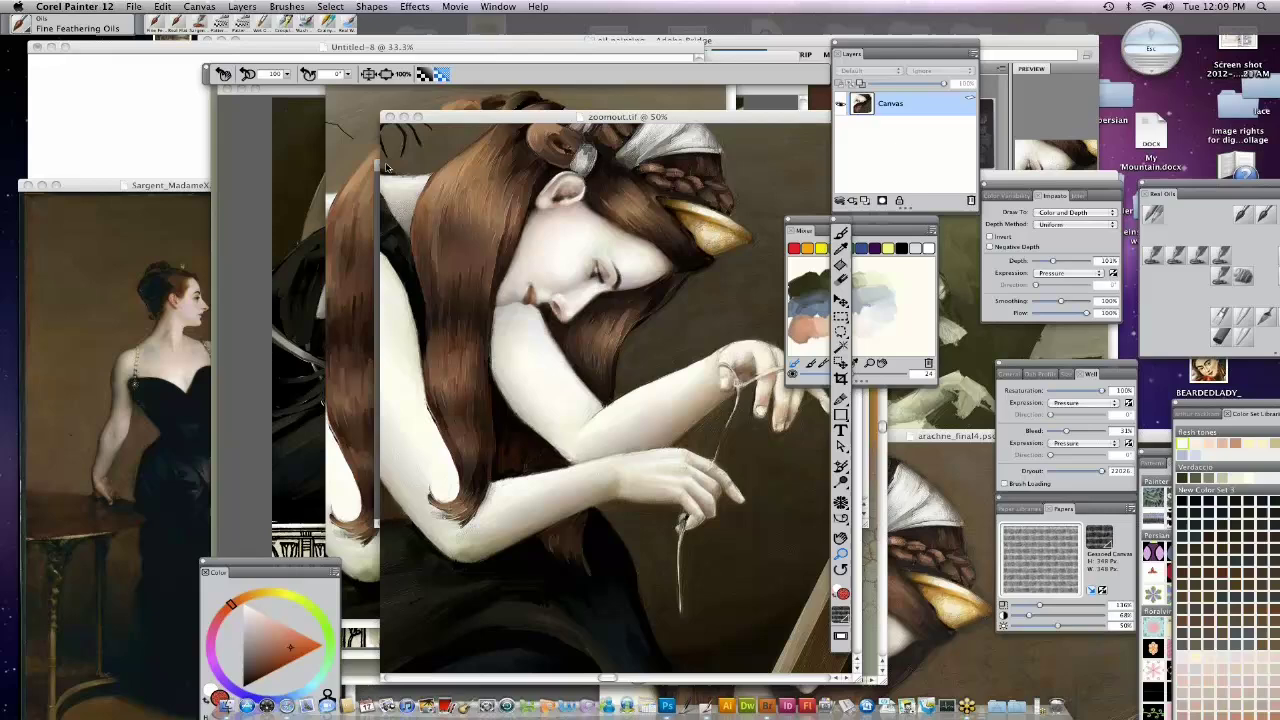
# Bring up arachne_final4.psd in Painter from the oil painting folder in Adobe Bridge.
pyautogui.click(768, 706)
pyautogui.moveTo(819, 390)
pyautogui.mouseDown()
pyautogui.moveTo(703, 651)
pyautogui.moveTo(706, 706)
pyautogui.mouseUp()
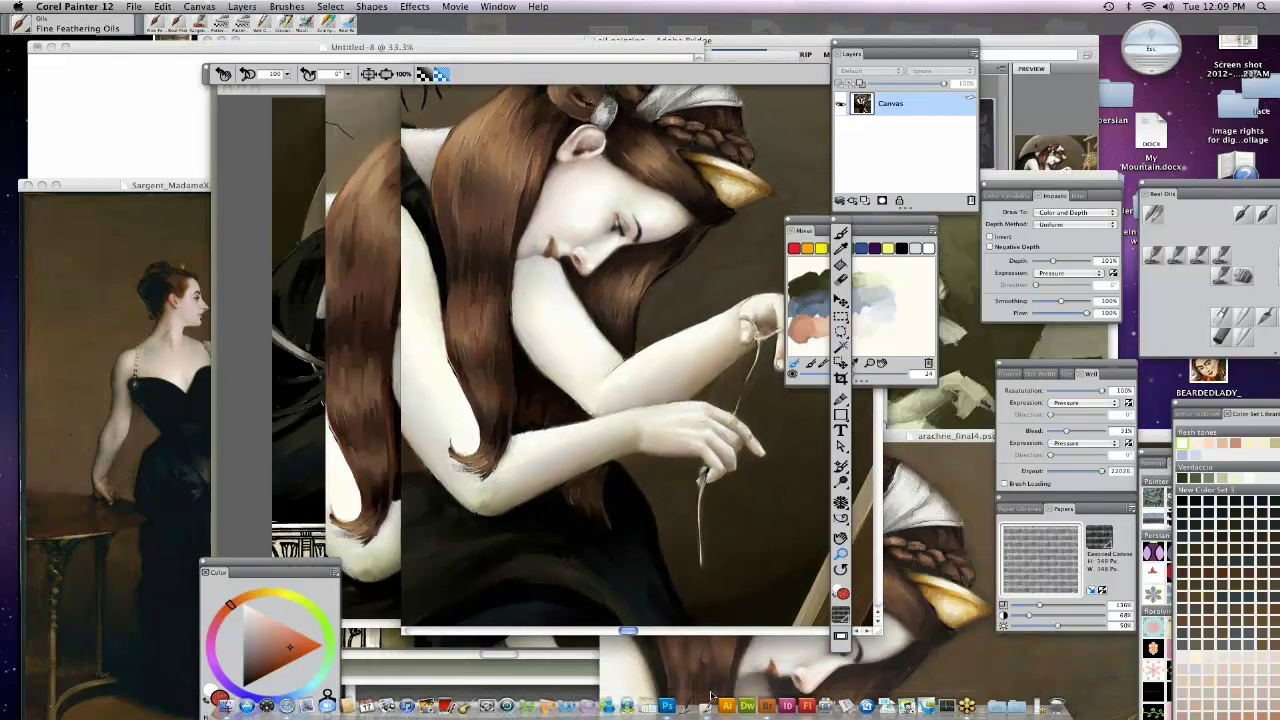
pyautogui.click(765, 706)
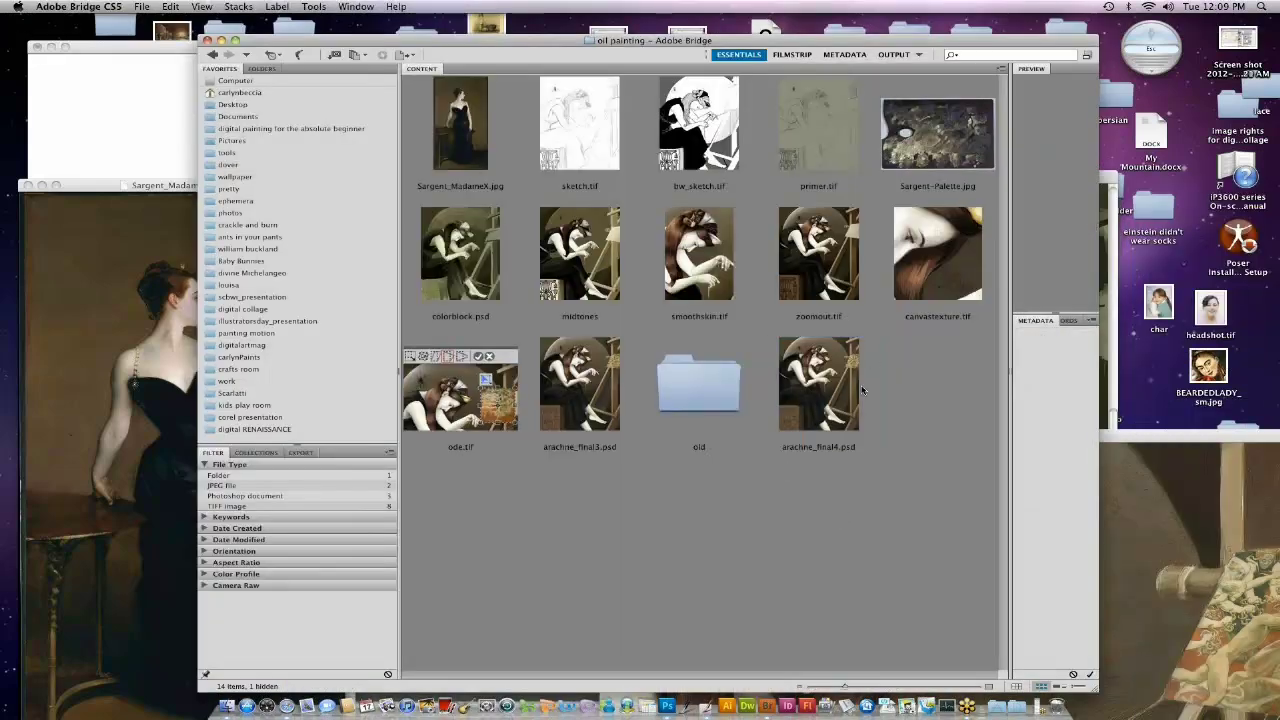
pyautogui.moveTo(850, 386)
pyautogui.mouseDown()
pyautogui.moveTo(700, 666)
pyautogui.moveTo(697, 697)
pyautogui.mouseUp()
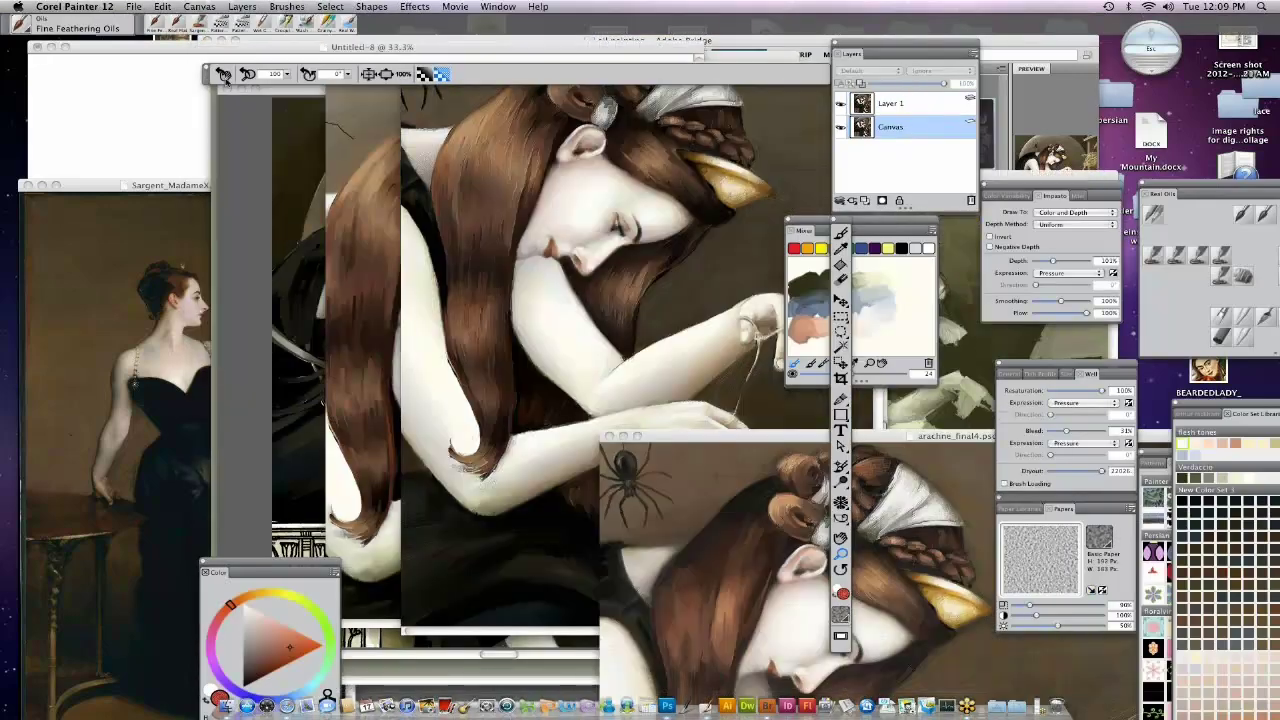
# Move the property bar clear of the document windows and close the zoomout.tif, smoothskin.tif and midtones paintings.
pyautogui.moveTo(224, 80); pyautogui.dragTo(219, 34)
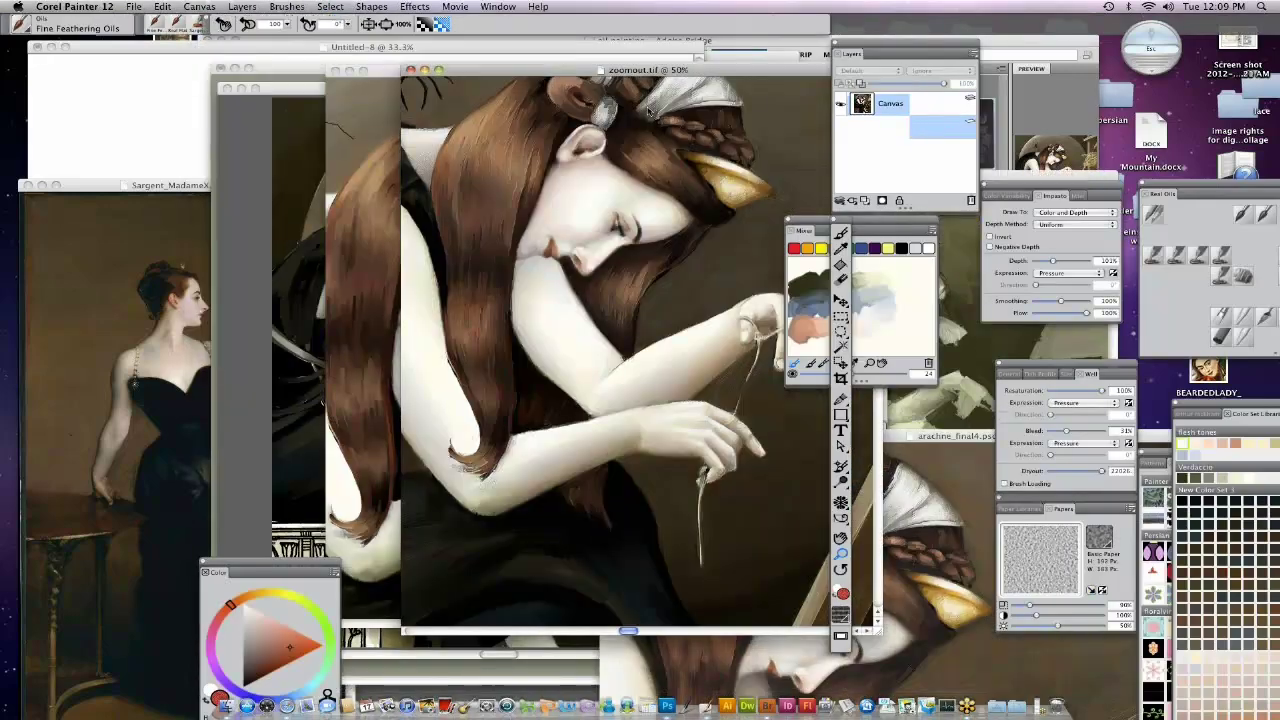
pyautogui.click(227, 88)
pyautogui.click(230, 77)
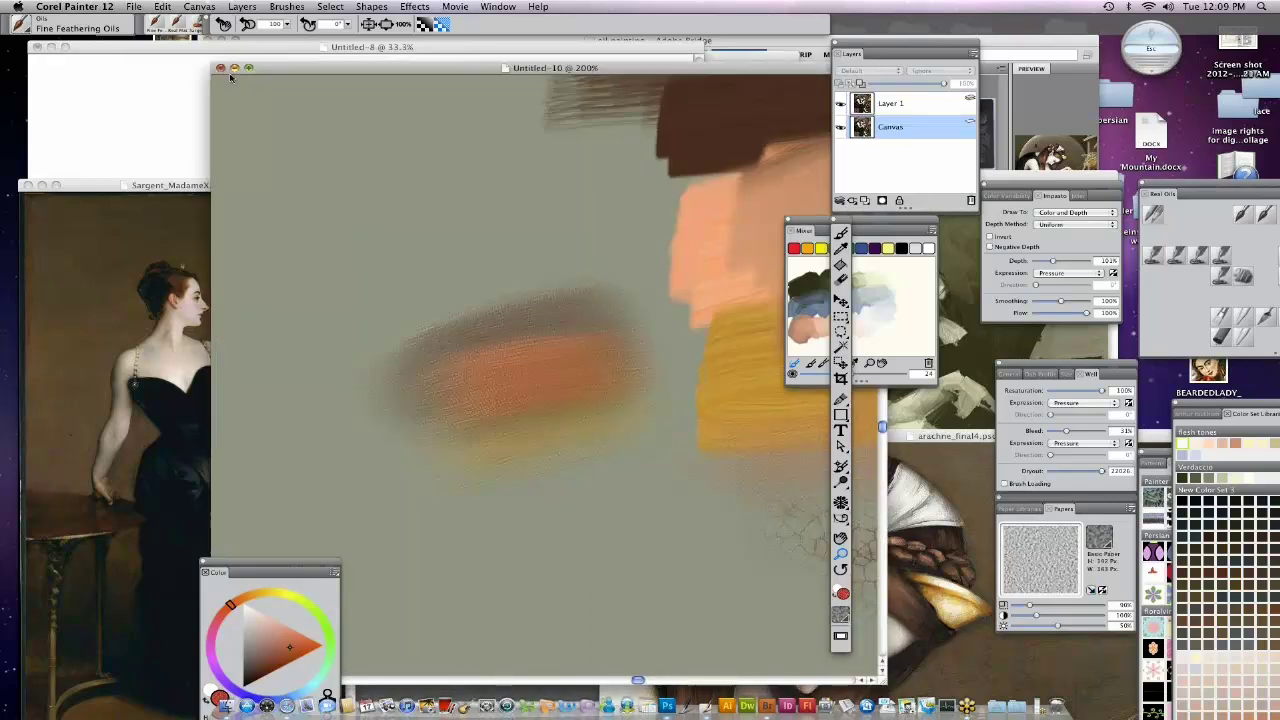
pyautogui.click(221, 68)
pyautogui.click(687, 241)
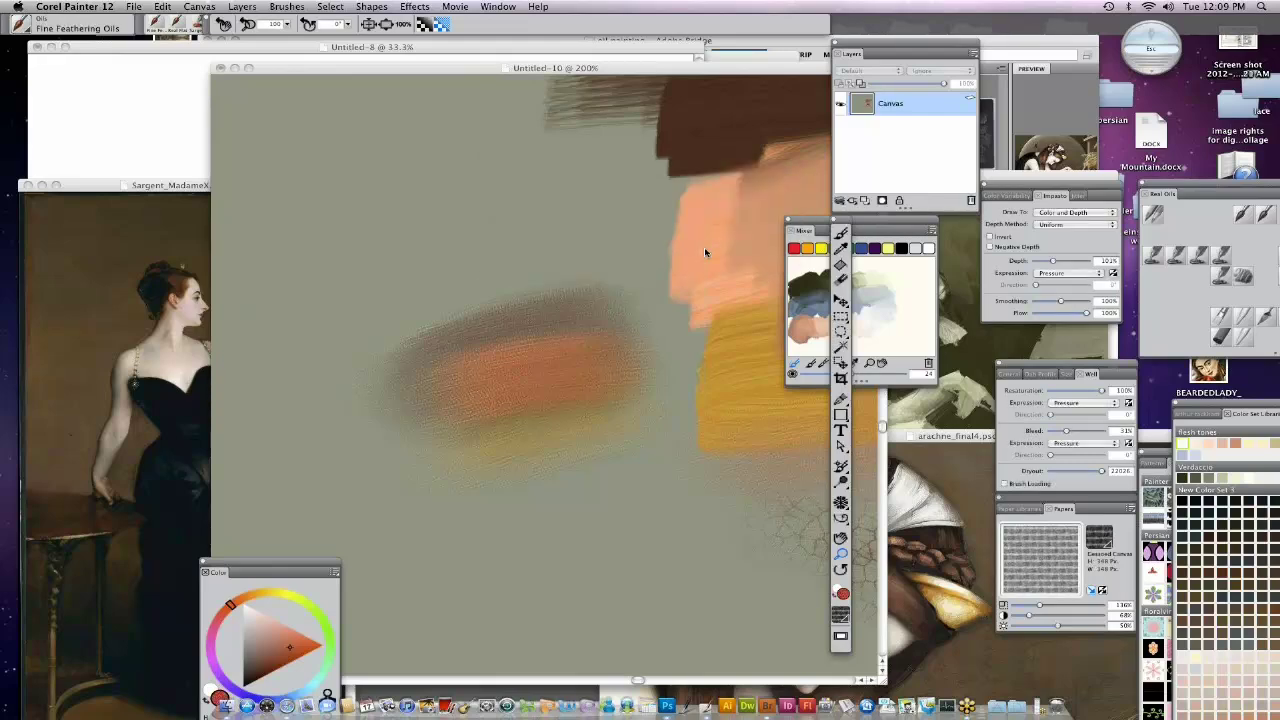
# Bring the arachne_final4.psd painting forward and place it over the test canvas for full viewing.
pyautogui.click(965, 438)
pyautogui.moveTo(965, 438); pyautogui.dragTo(636, 80)
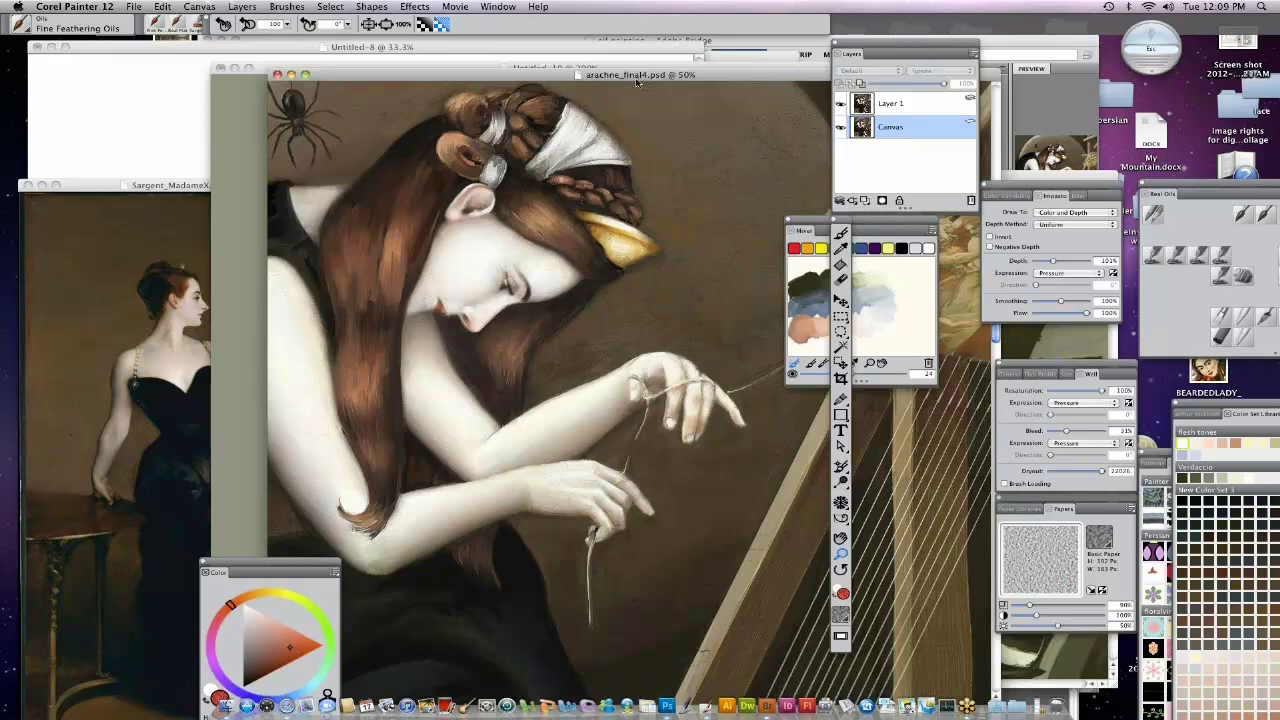
# Zoom the arachne_final4.psd painting out to 33.3% to view more of the composition.
pyautogui.keyDown('alt'); pyautogui.keyDown('super'); pyautogui.click(656, 442); pyautogui.keyUp('super'); pyautogui.keyUp('alt')
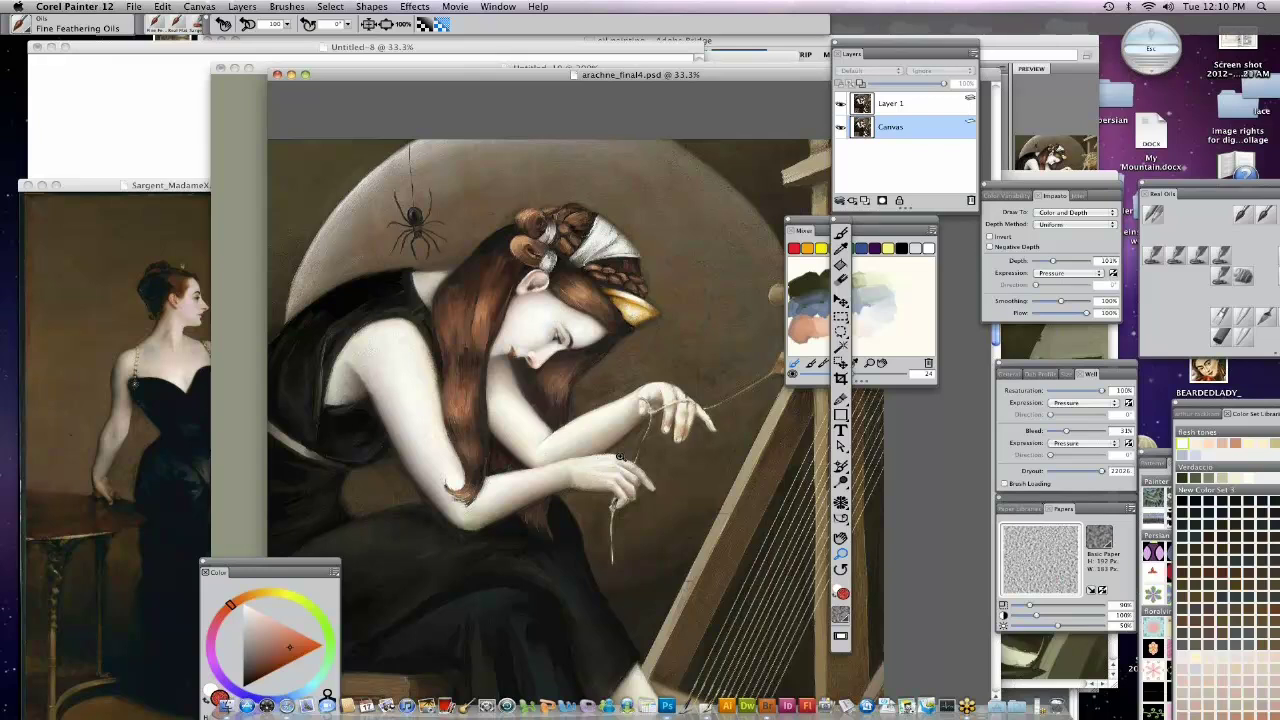
# Switch to Adobe Bridge and open the book examples folder within the webinar folder of corel presentation.
pyautogui.click(767, 706)
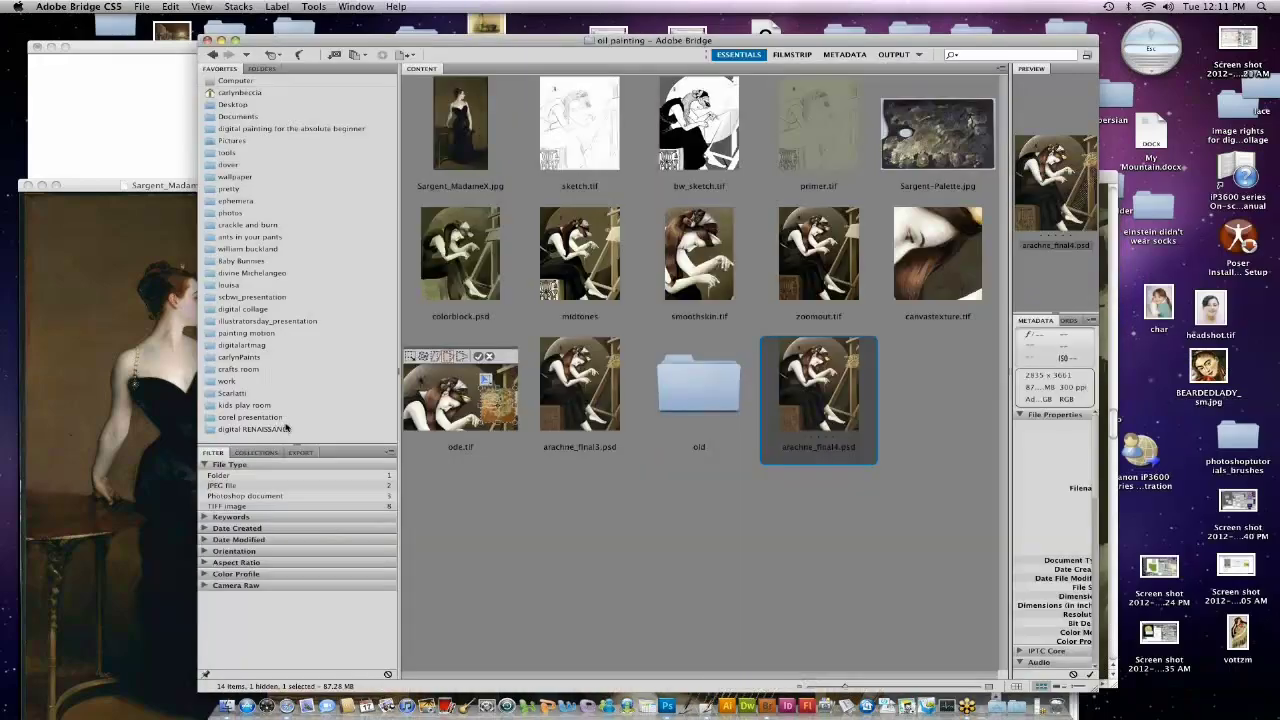
pyautogui.click(284, 417)
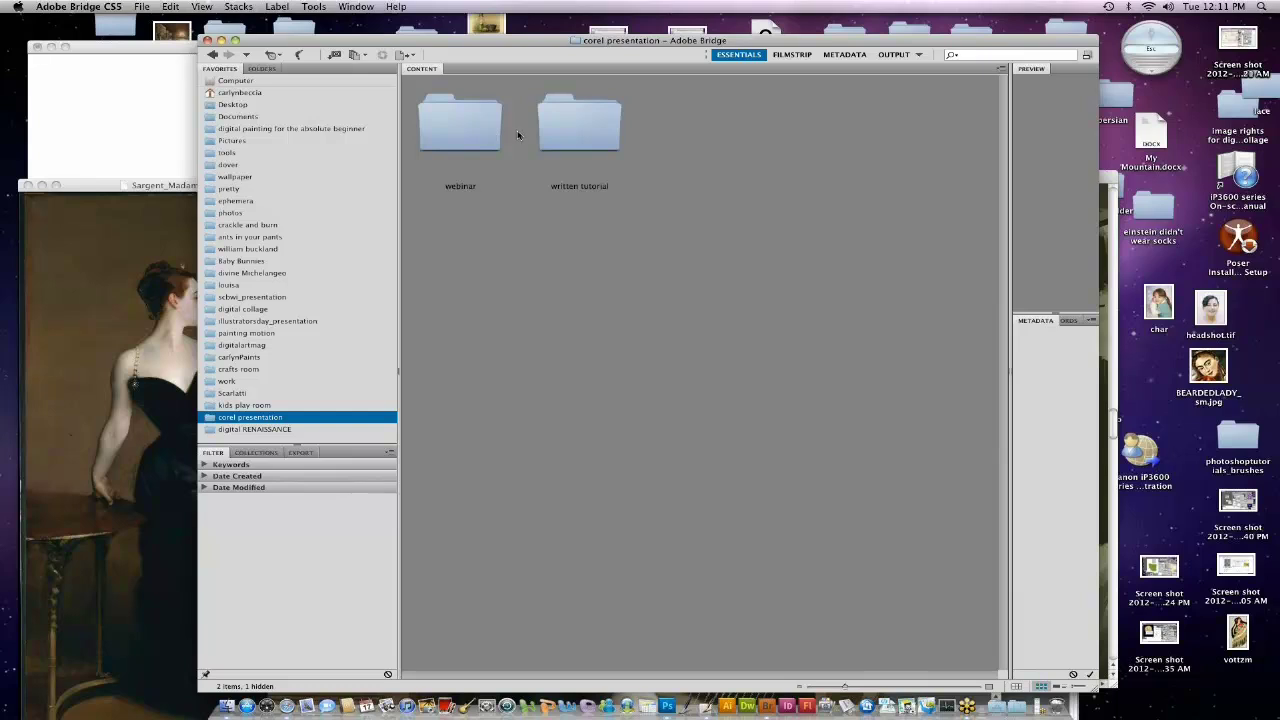
pyautogui.doubleClick(505, 135)
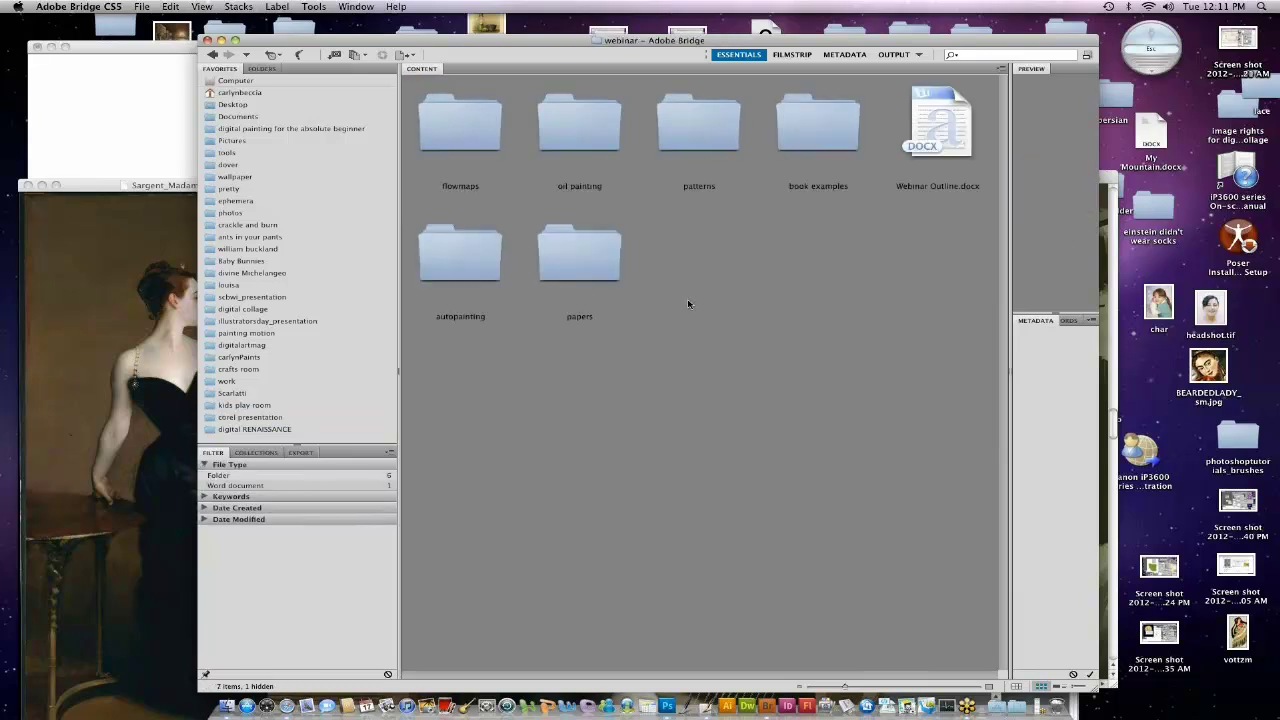
pyautogui.doubleClick(817, 131)
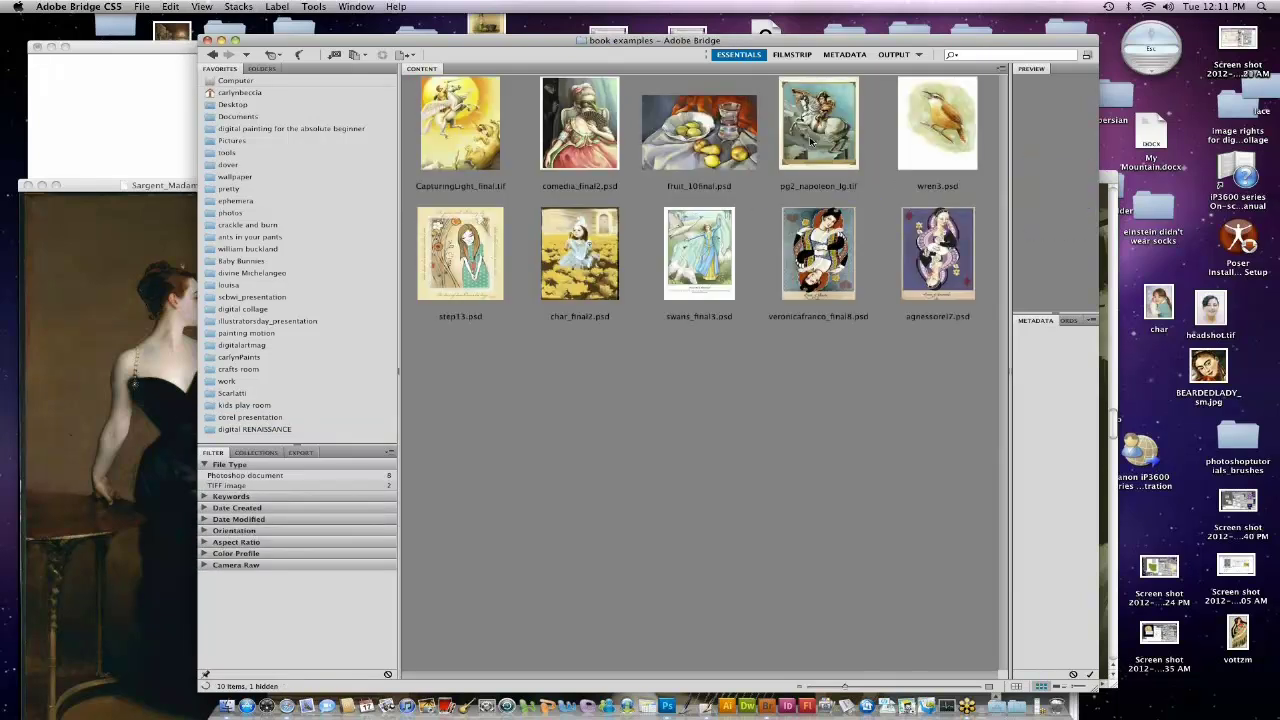
# Start a slideshow of the book examples, beginning with CapturingLight_final.tif.
pyautogui.click(480, 133)
pyautogui.click(204, 8)
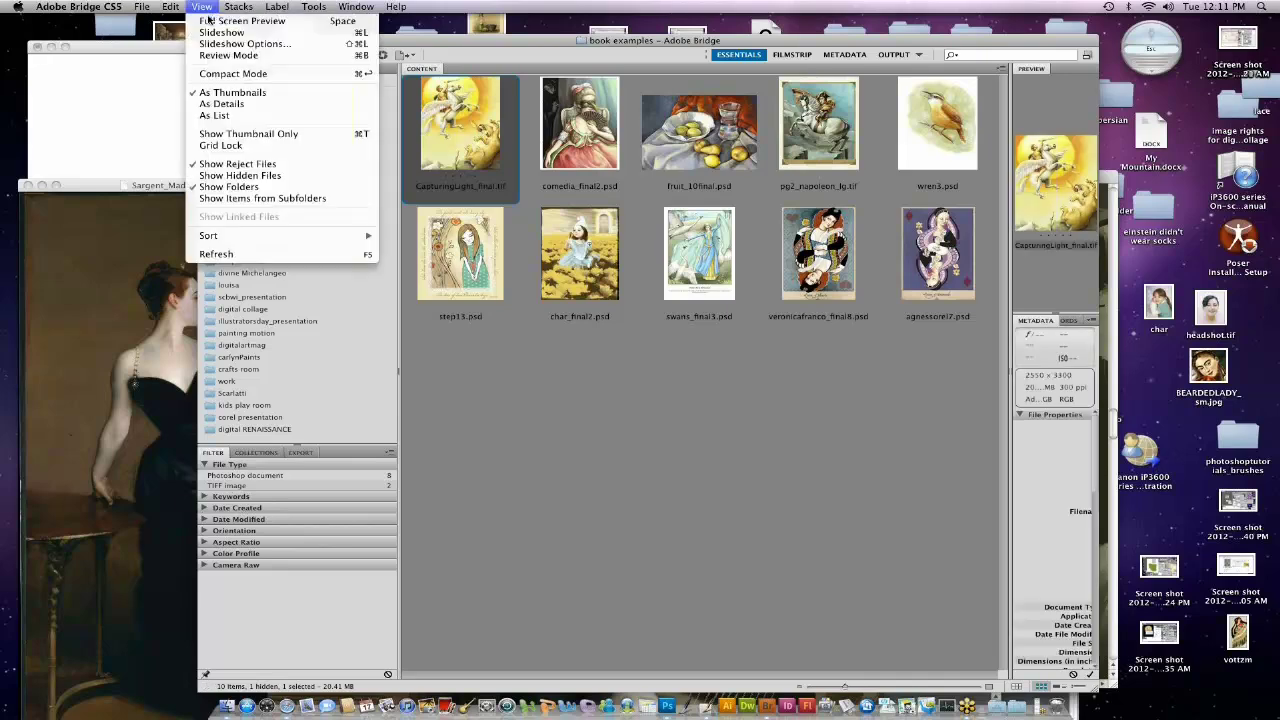
pyautogui.click(212, 36)
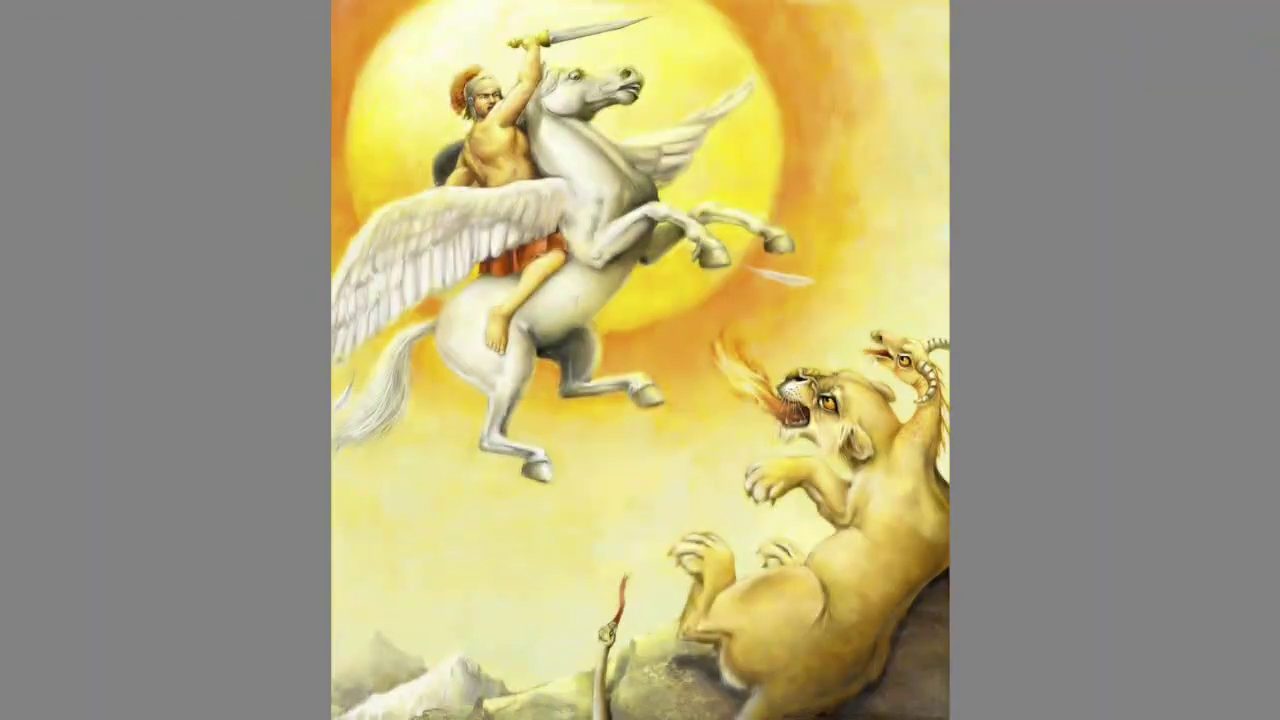